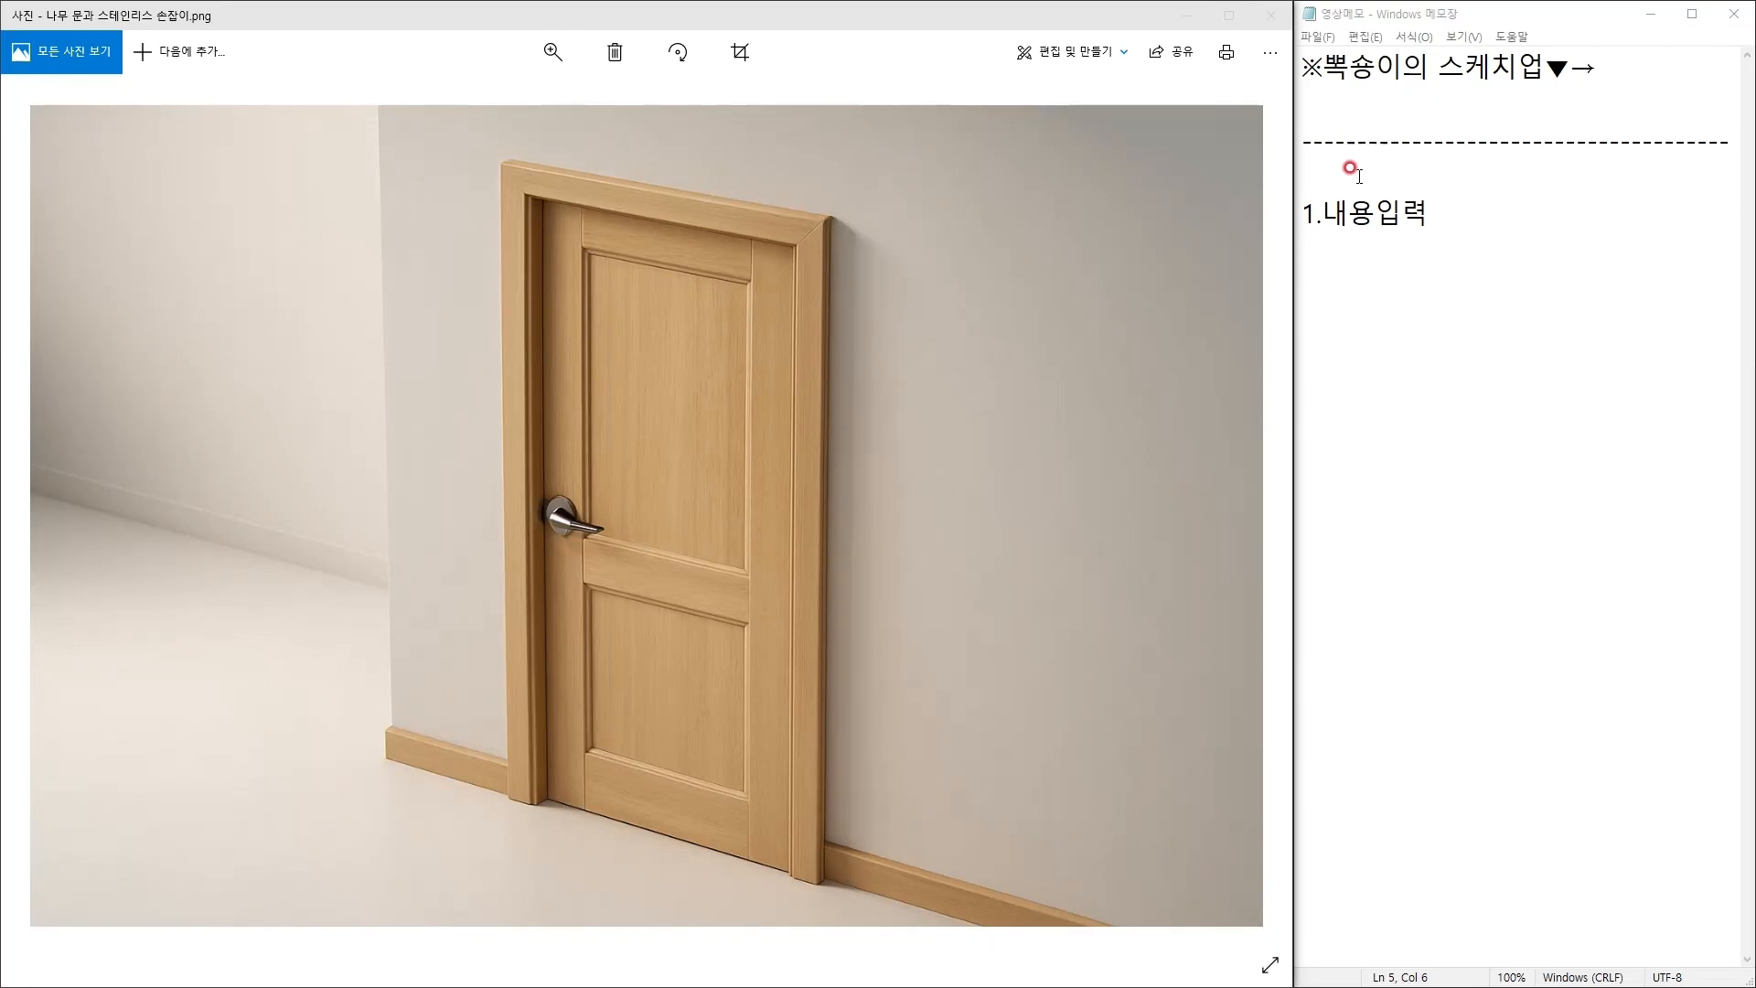
# Step: Replace the placeholder text of item 1 in the notes with "멤브레인 / ABS"
pyautogui.moveTo(1315, 213); pyautogui.dragTo(1453, 218)
pyautogui.moveTo(1322, 212); pyautogui.dragTo(1466, 217)
pyautogui.write('AP')
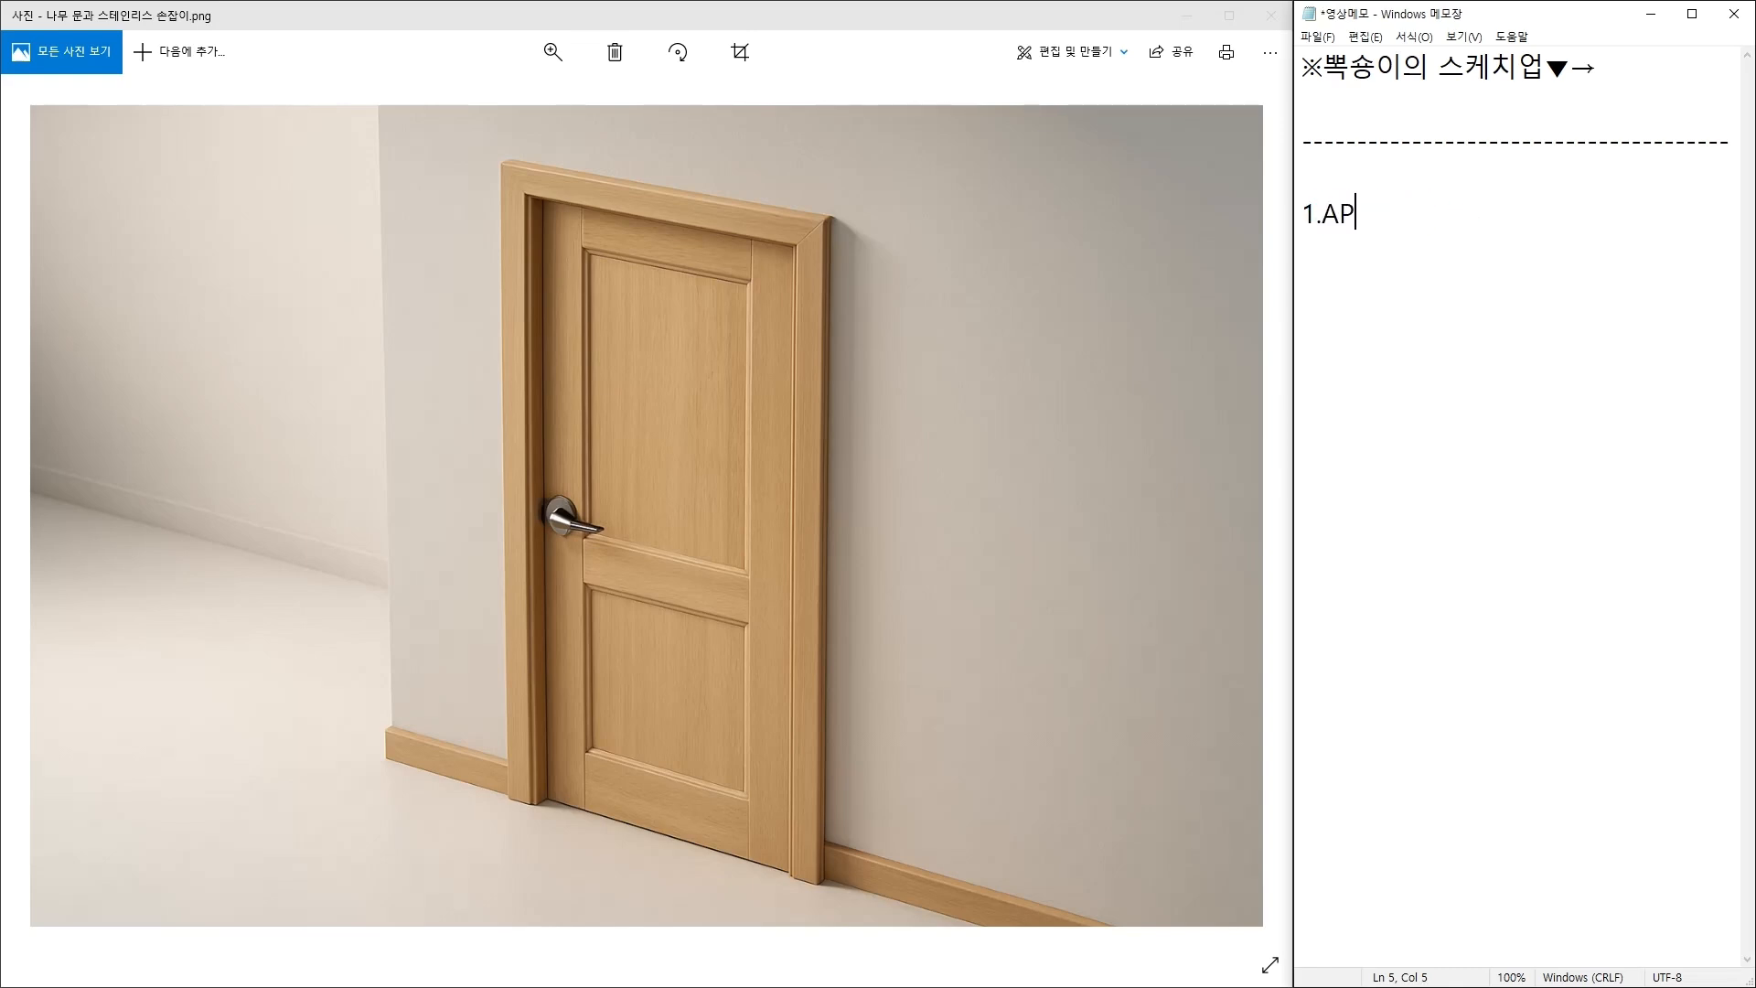
pyautogui.write('브레인 / ABS')
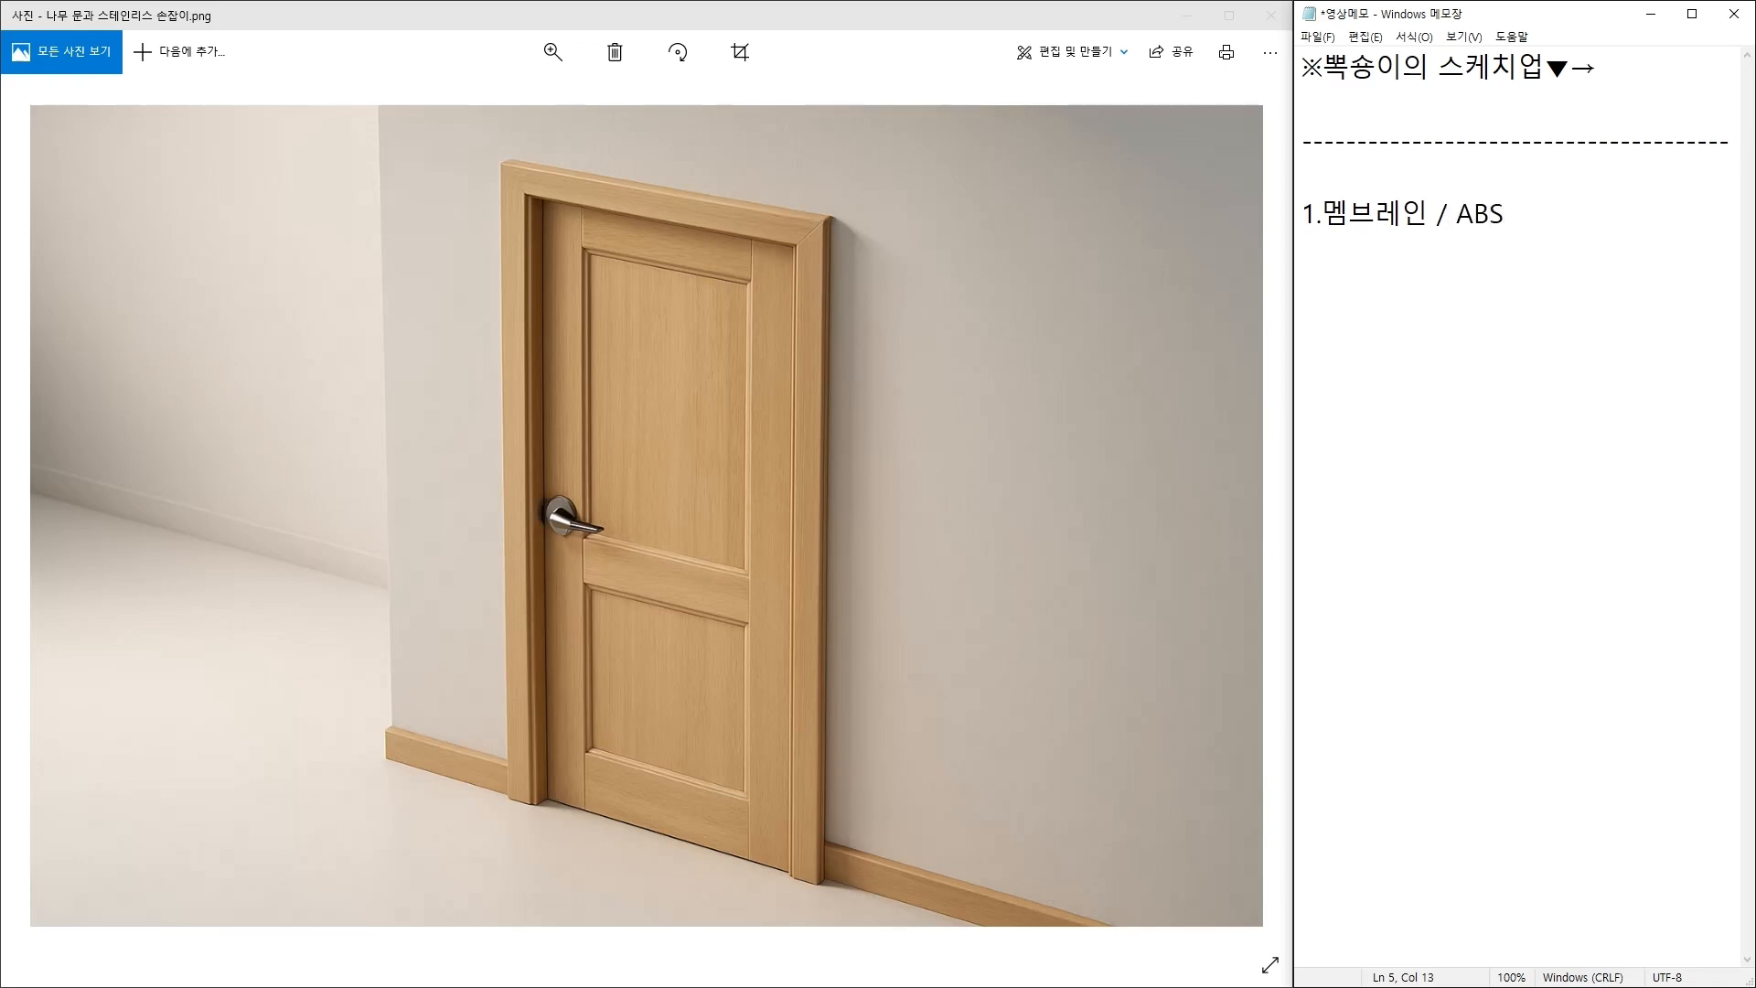
# Step: Add item 2 to the notes reading "책 / 인터넷 / 집을 봐라"
pyautogui.click(224, 771)
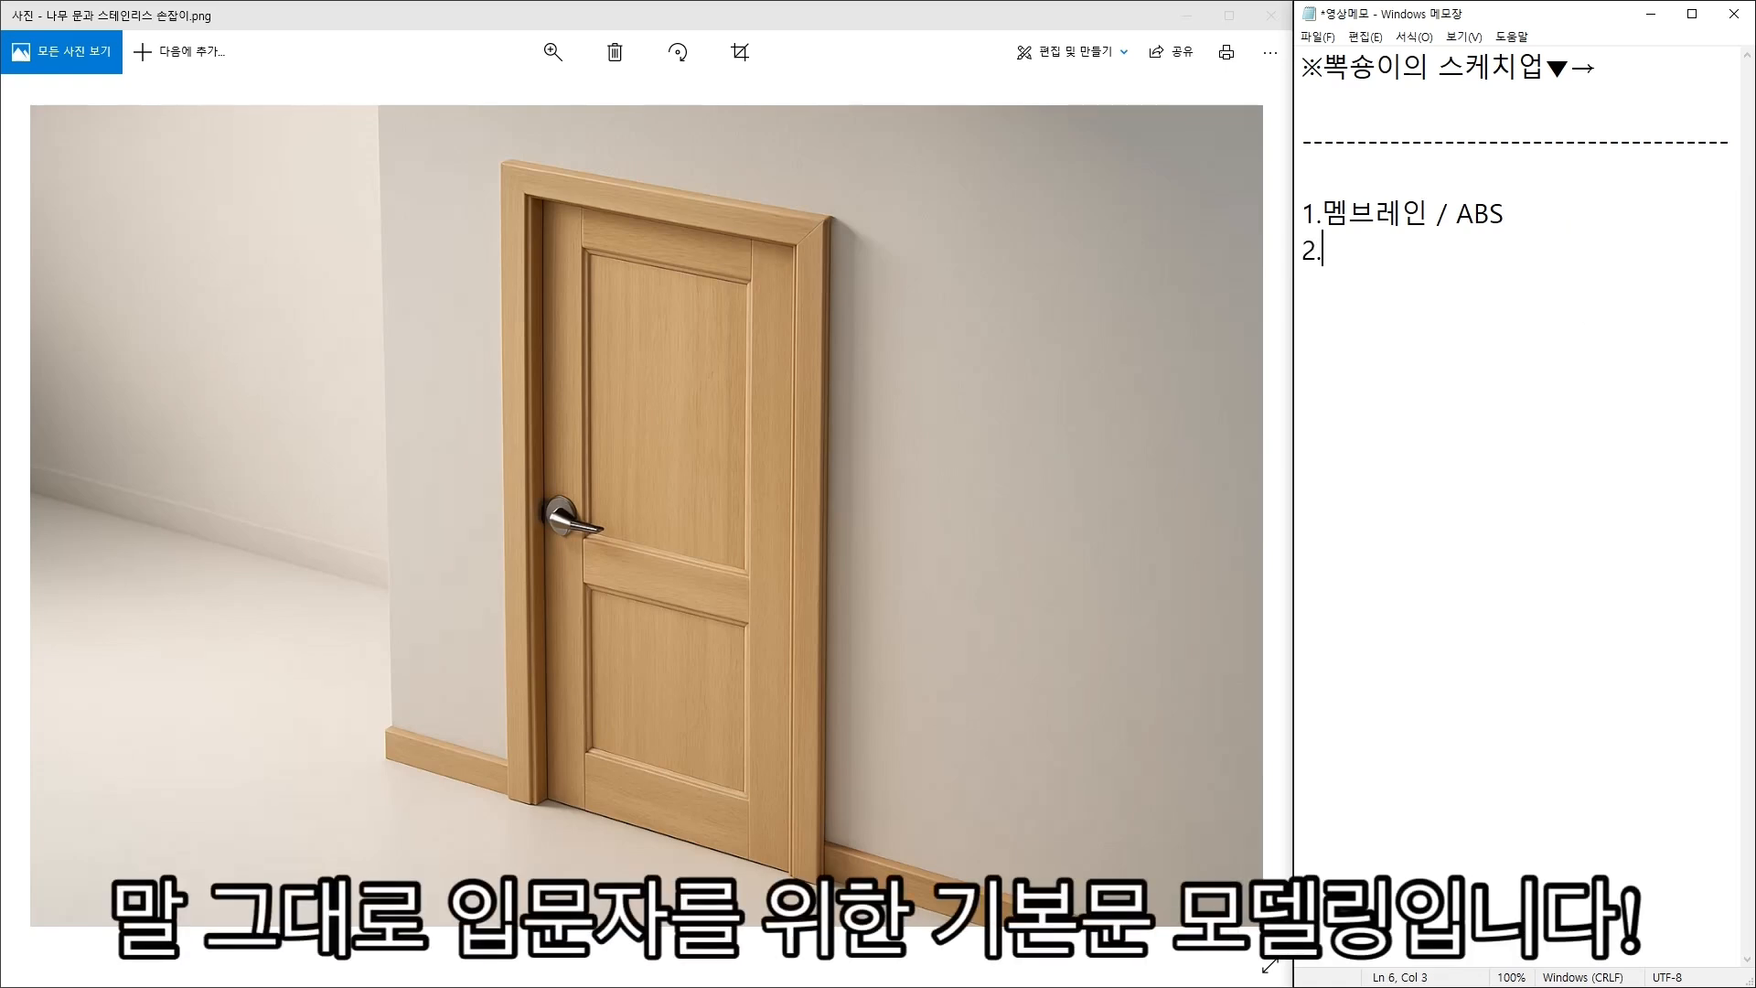
pyautogui.write('책 /')
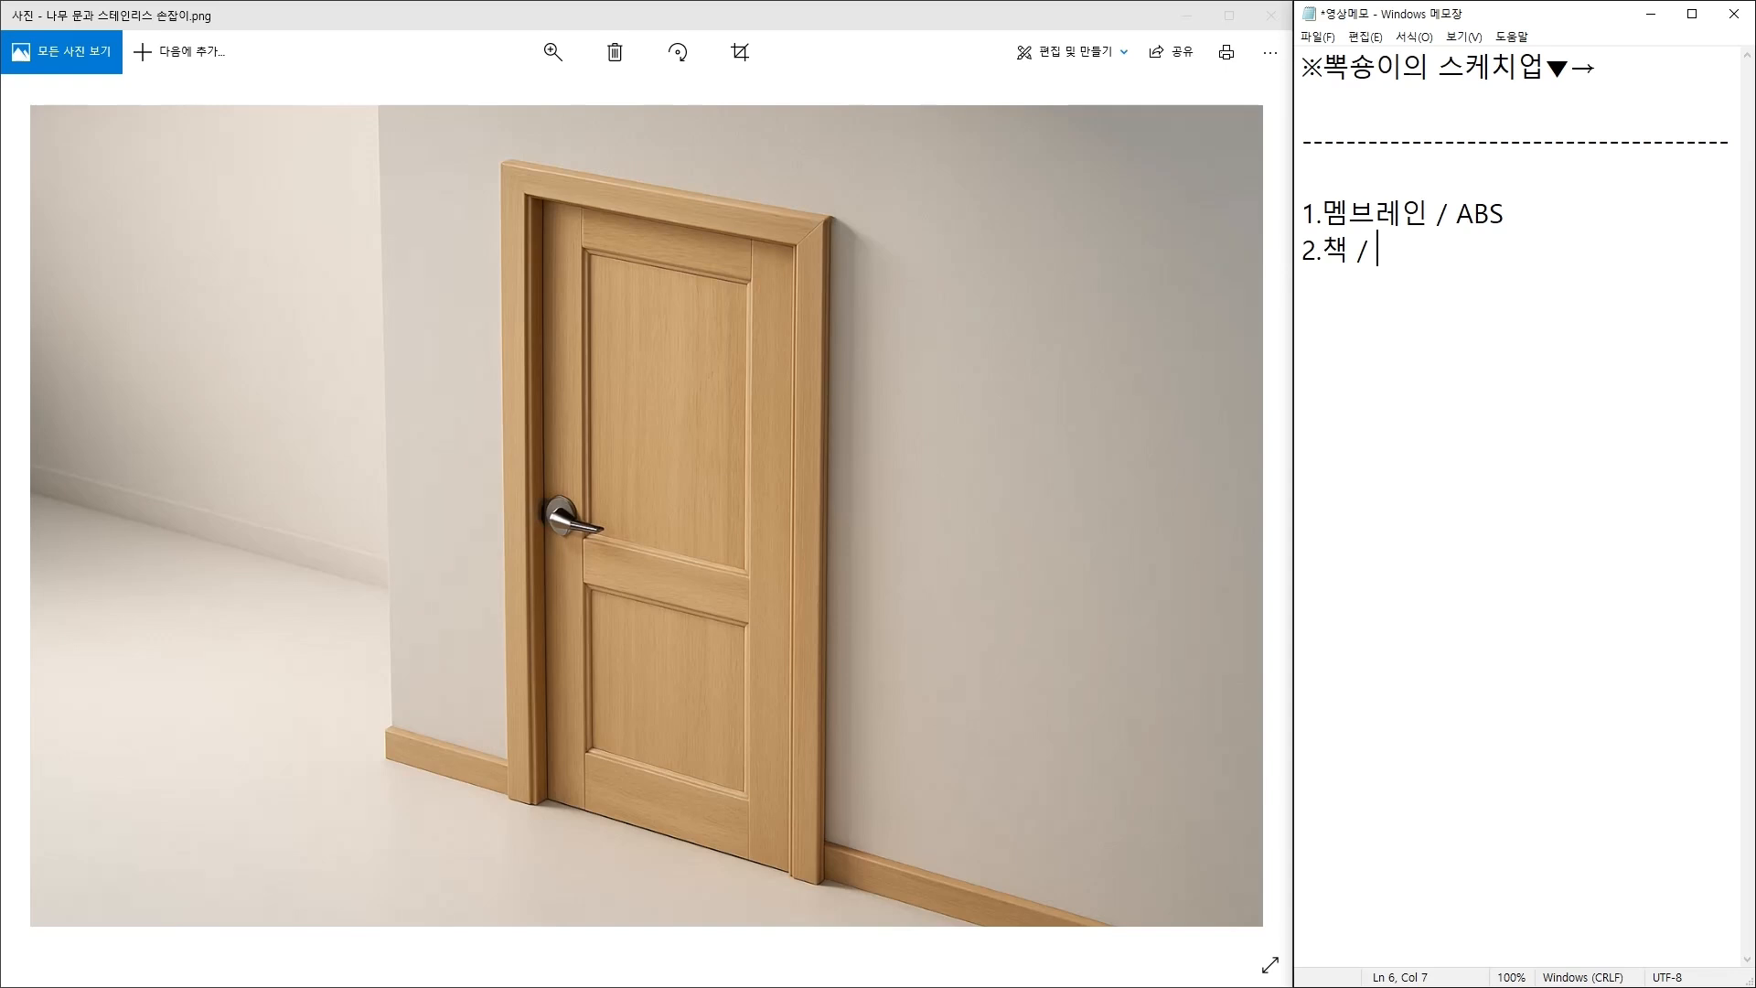
pyautogui.write(' 인터넷 / ㅈ')
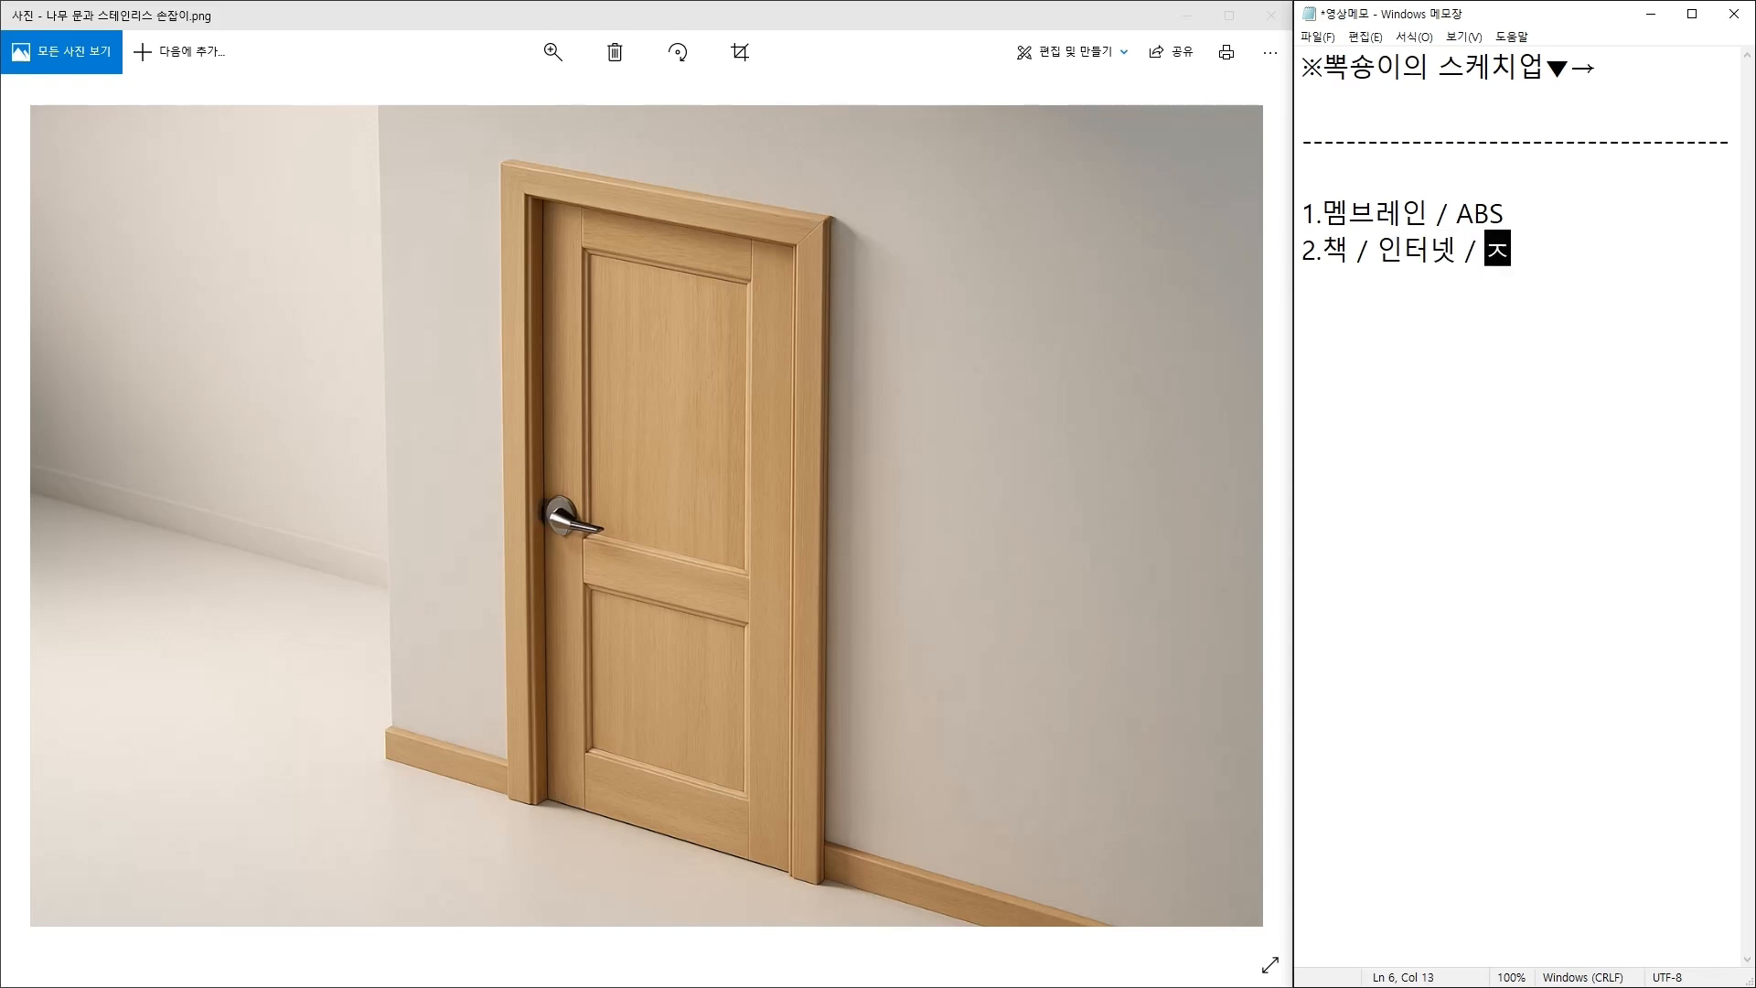
pyautogui.write('을 봘ㅏ')
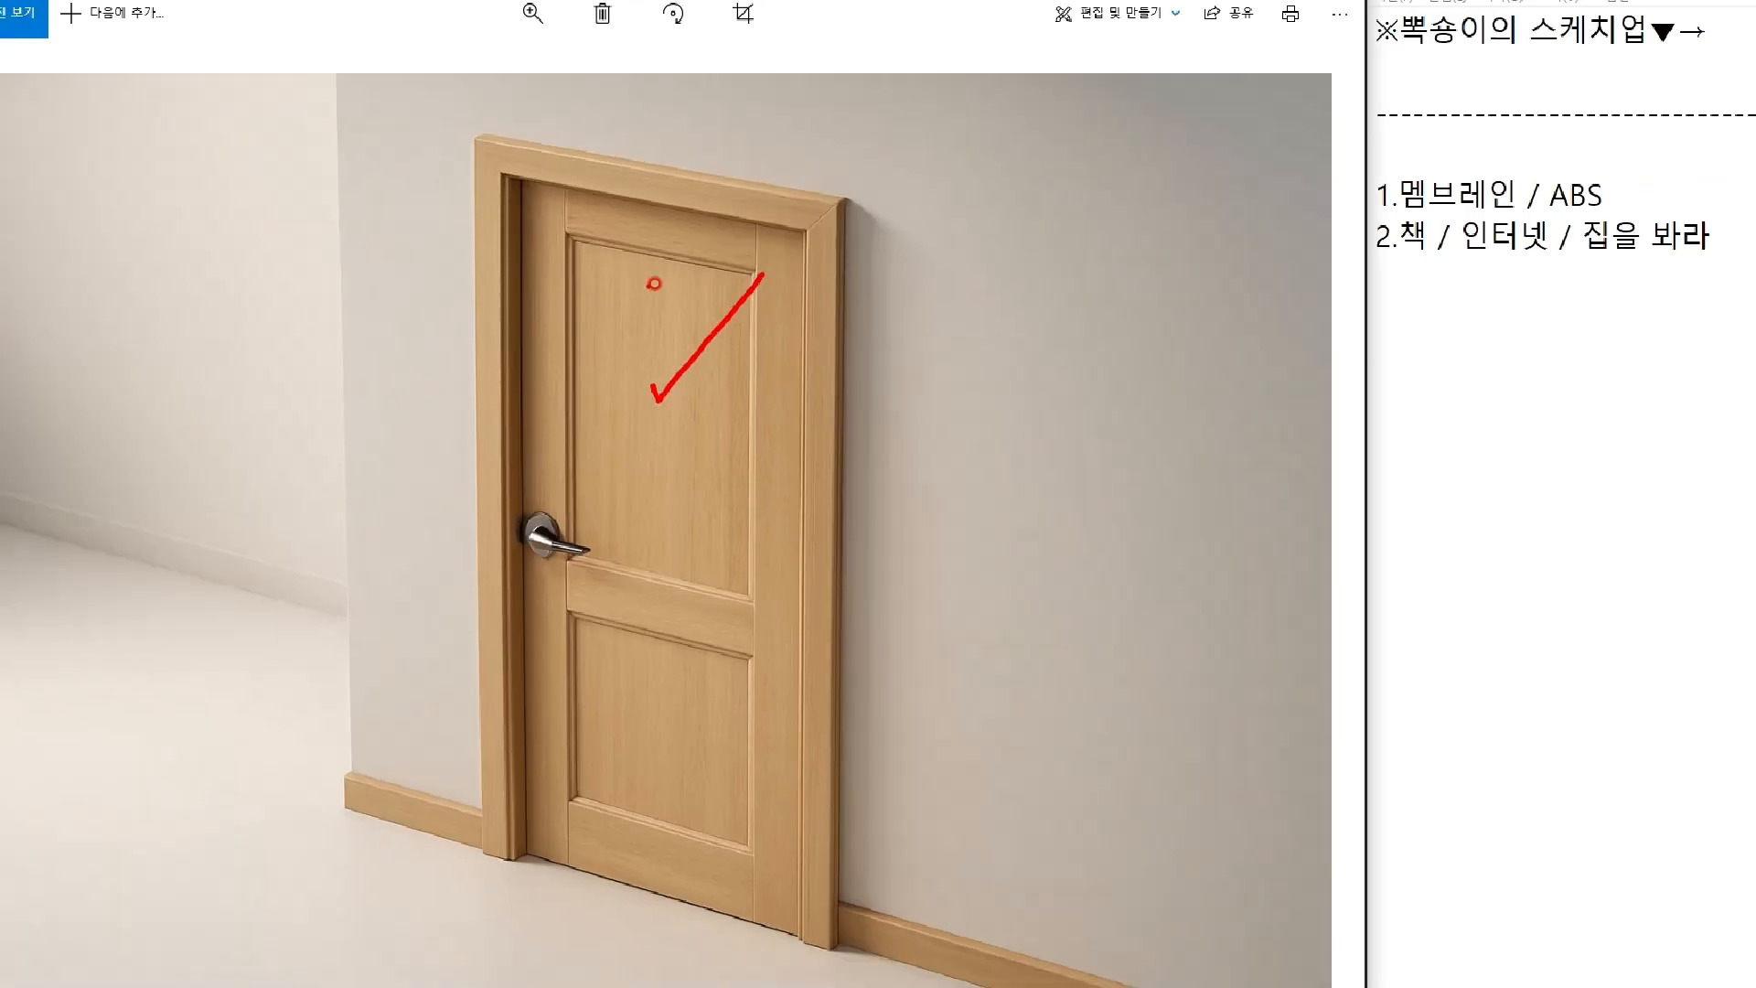
pyautogui.moveTo(647, 267); pyautogui.dragTo(737, 340)
pyautogui.moveTo(517, 323); pyautogui.dragTo(495, 187)
pyautogui.moveTo(496, 170)
pyautogui.mouseDown()
pyautogui.moveTo(595, 192)
pyautogui.moveTo(780, 393)
pyautogui.mouseUp()
pyautogui.moveTo(700, 444); pyautogui.dragTo(768, 366)
pyautogui.moveTo(625, 539)
pyautogui.mouseDown()
pyautogui.moveTo(527, 574)
pyautogui.moveTo(574, 476)
pyautogui.mouseUp()
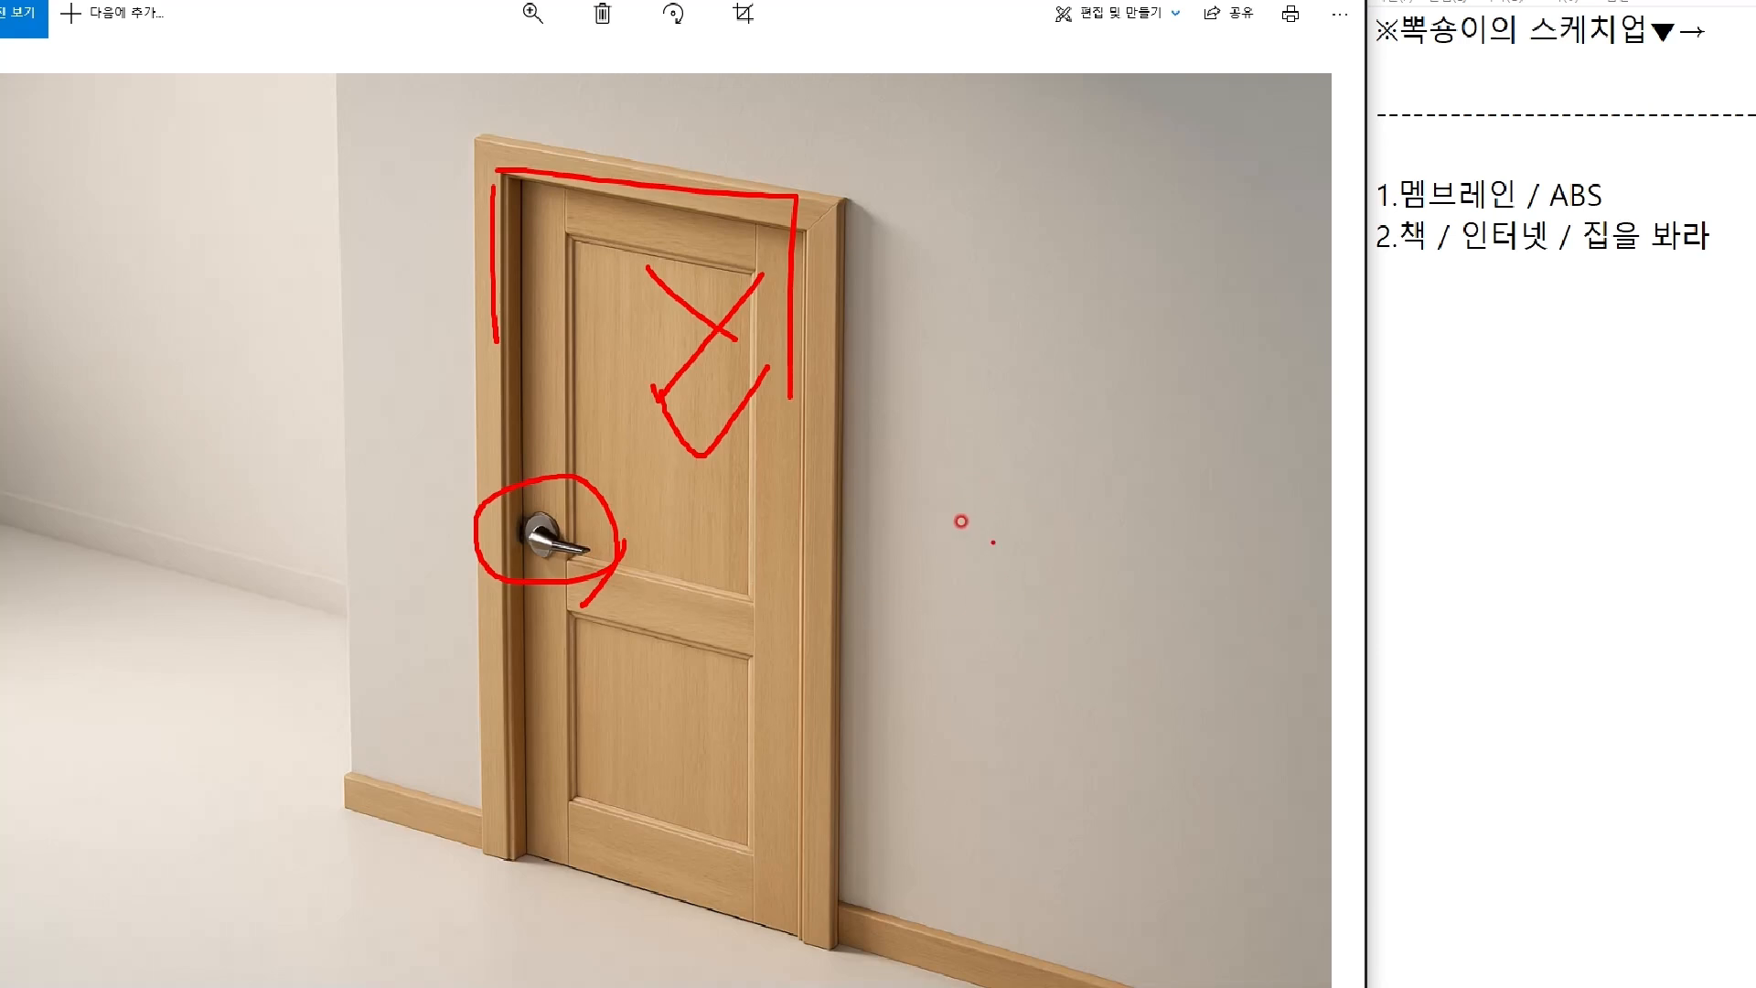
pyautogui.press('Escape')
# Step: Add item 3 to the notes reading "기본기 + 활용"
pyautogui.click(1664, 280)
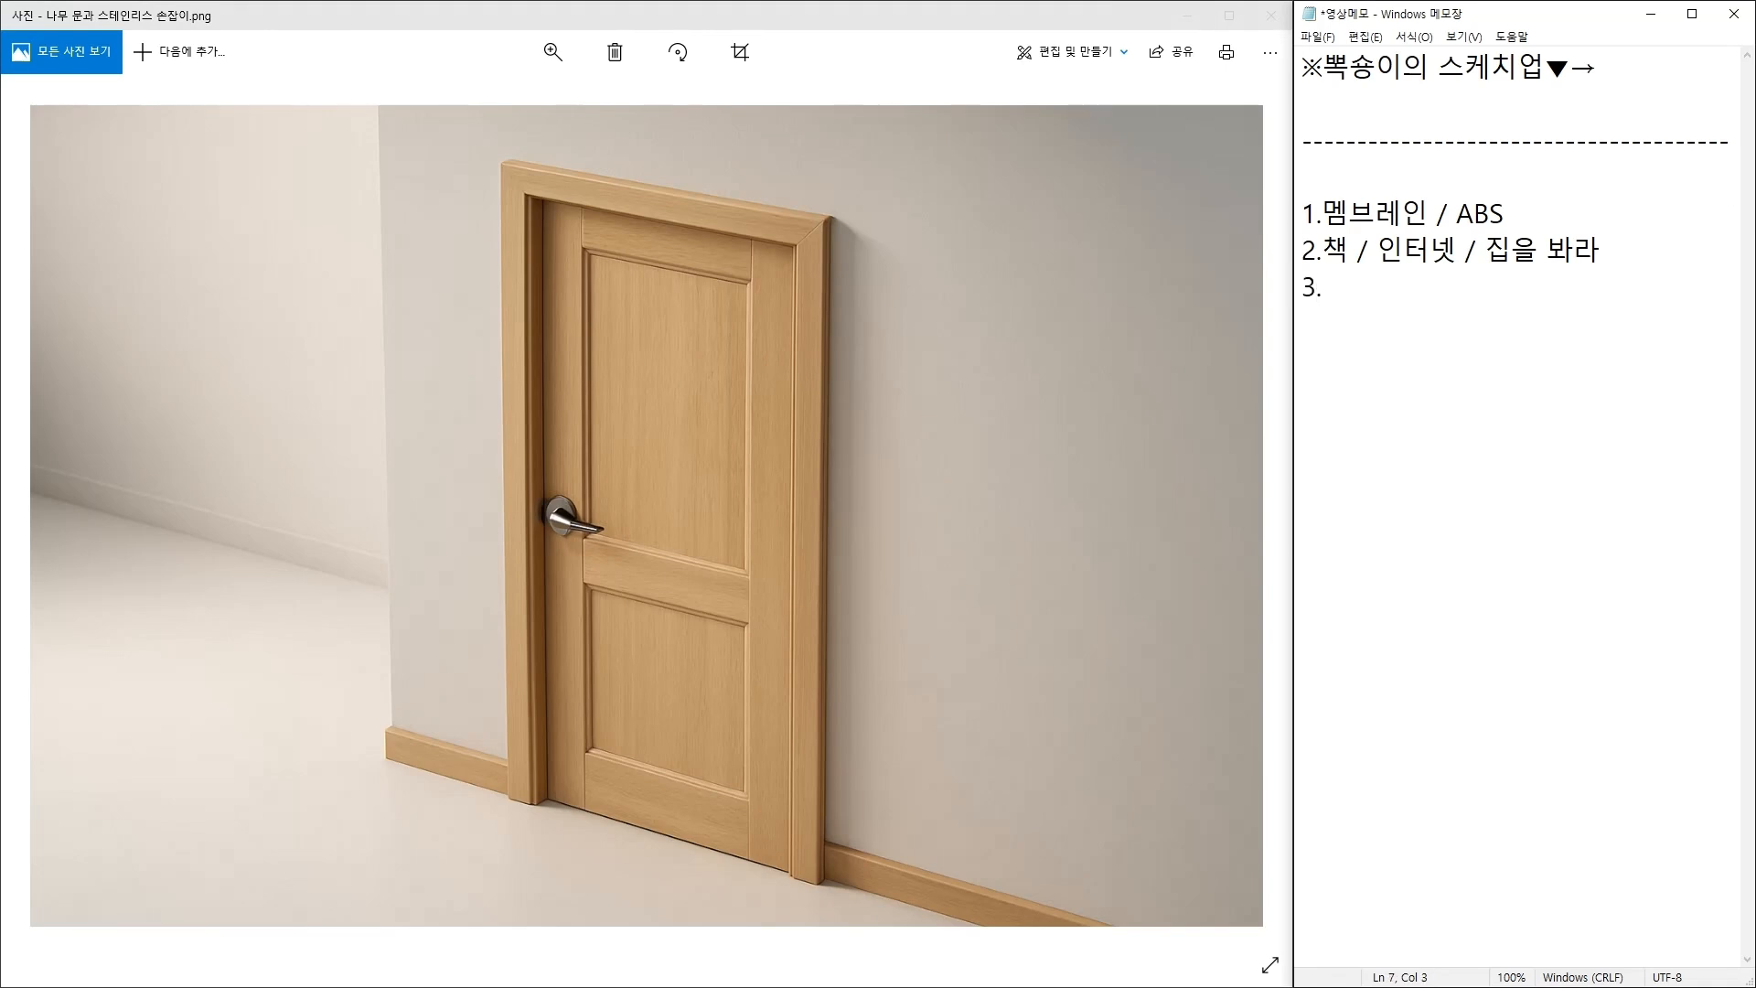
pyautogui.write('기본기 ')
pyautogui.write('+ 활요')
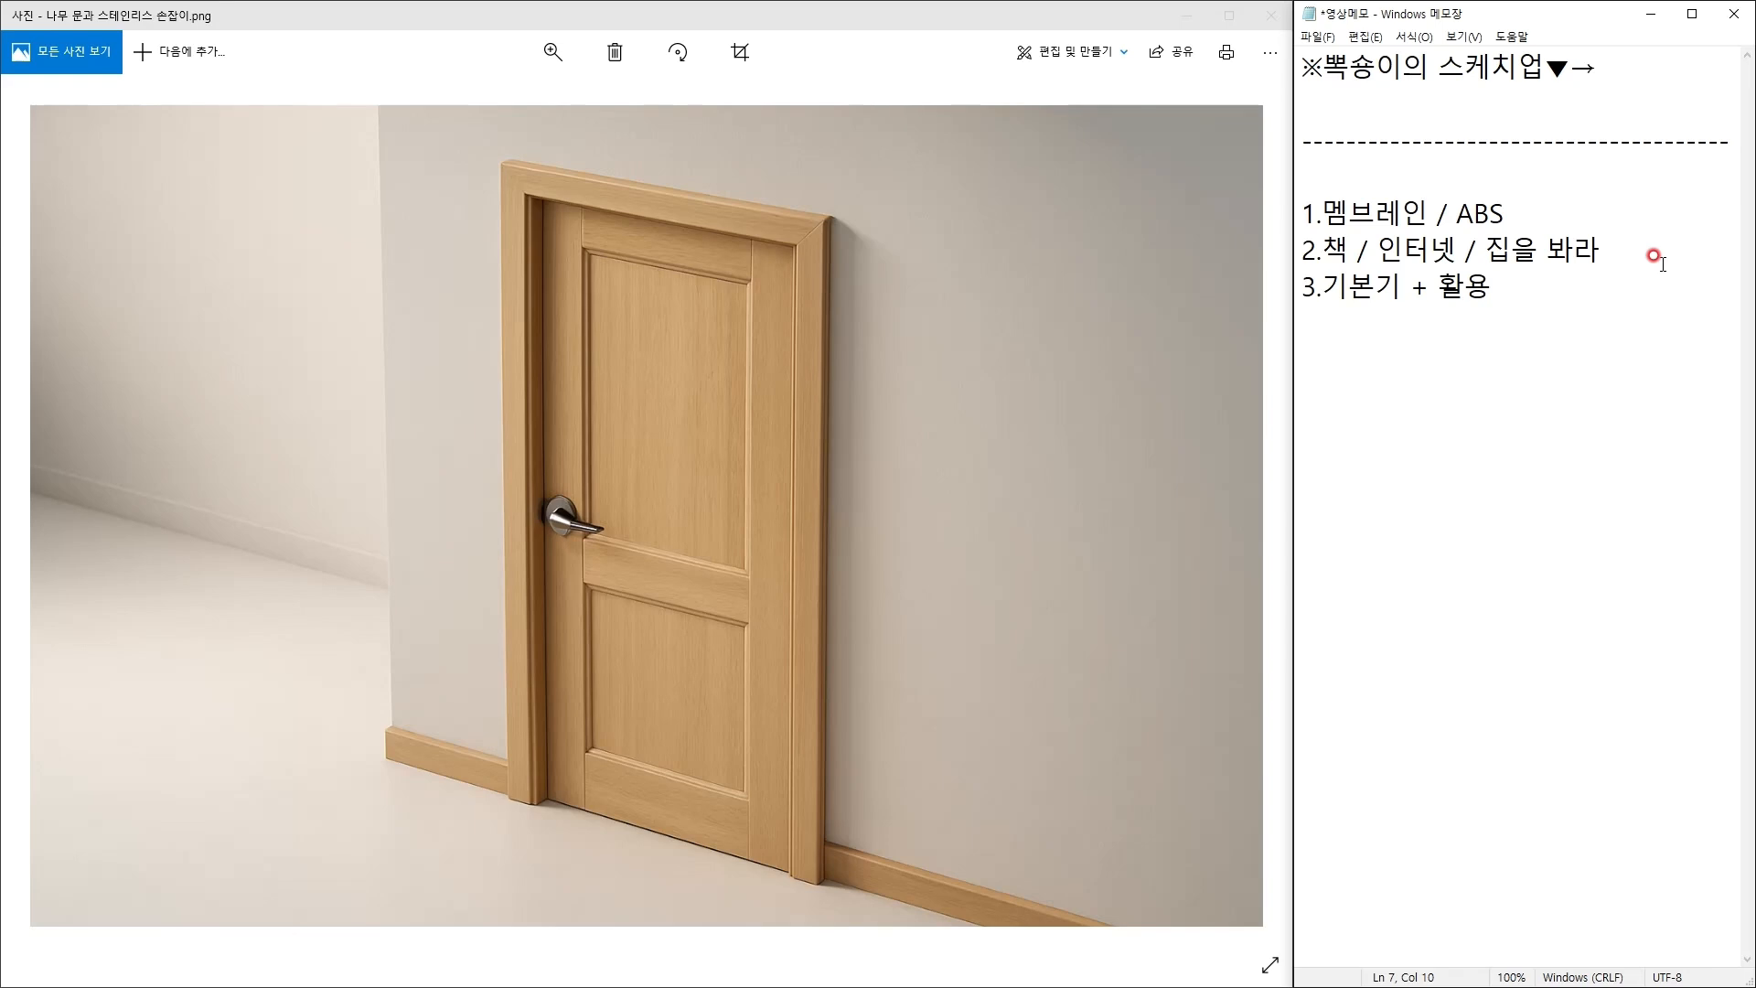
# Step: Switch to the untitled SketchUp model and delete the default human scale figure
pyautogui.click(1192, 21)
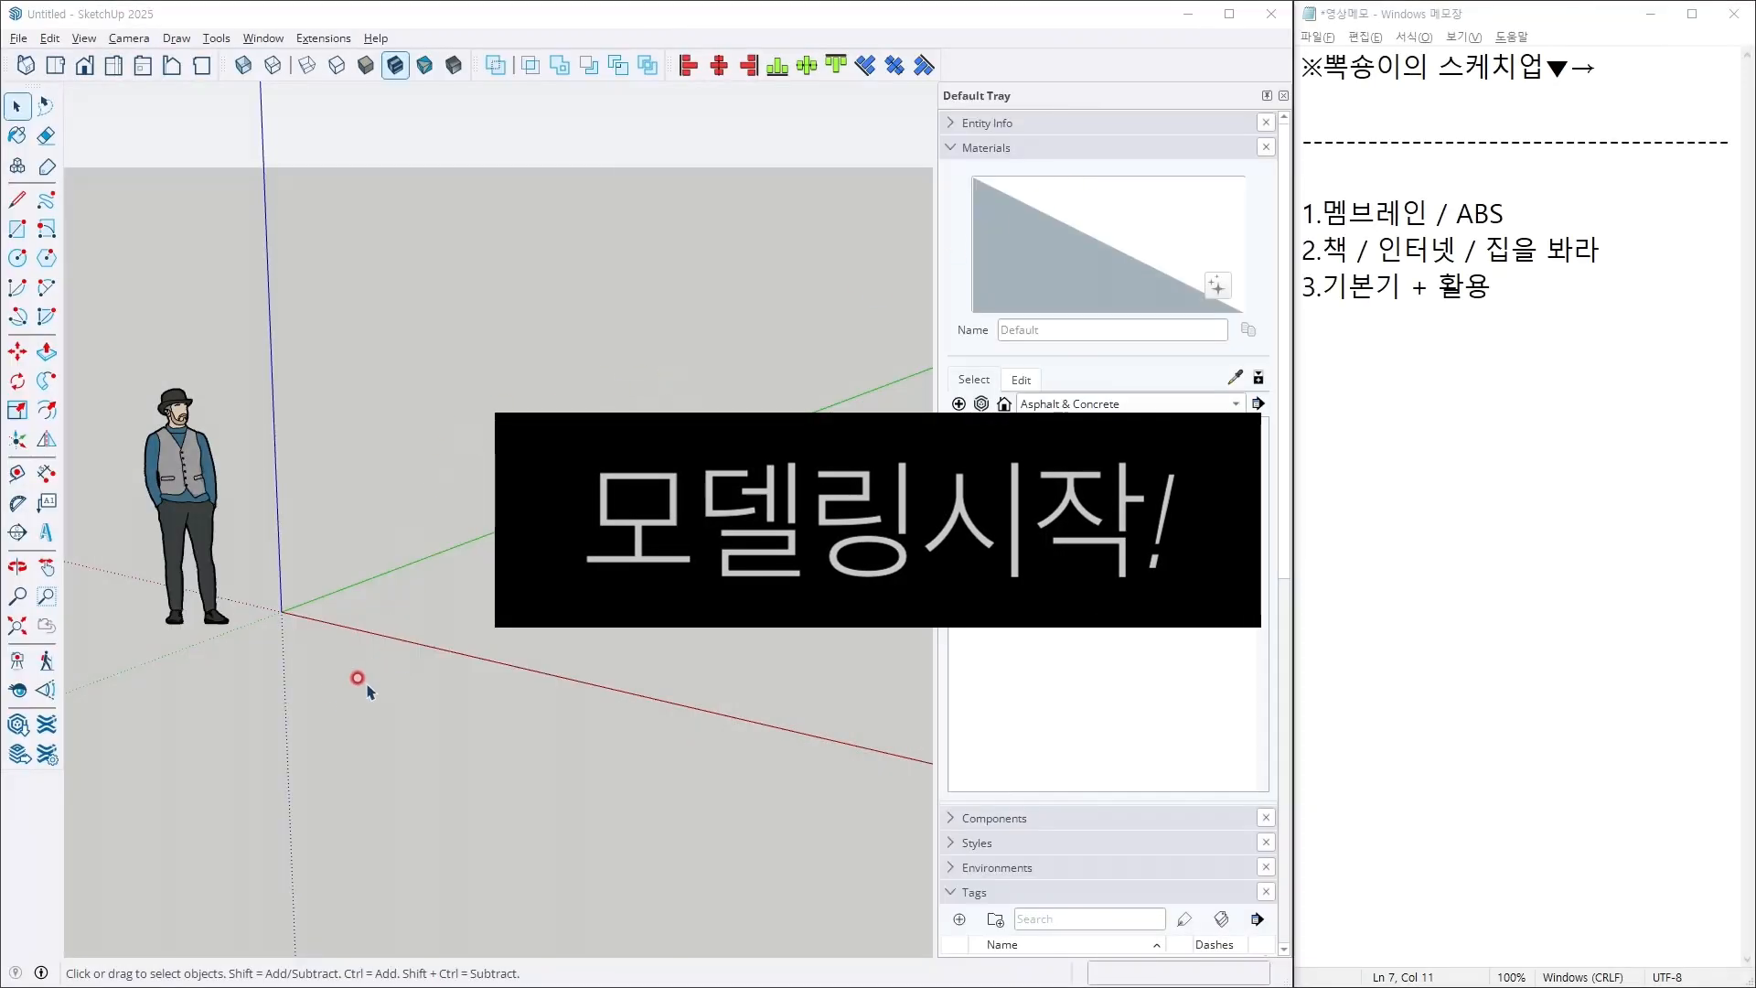
pyautogui.moveTo(372, 630); pyautogui.dragTo(122, 302)
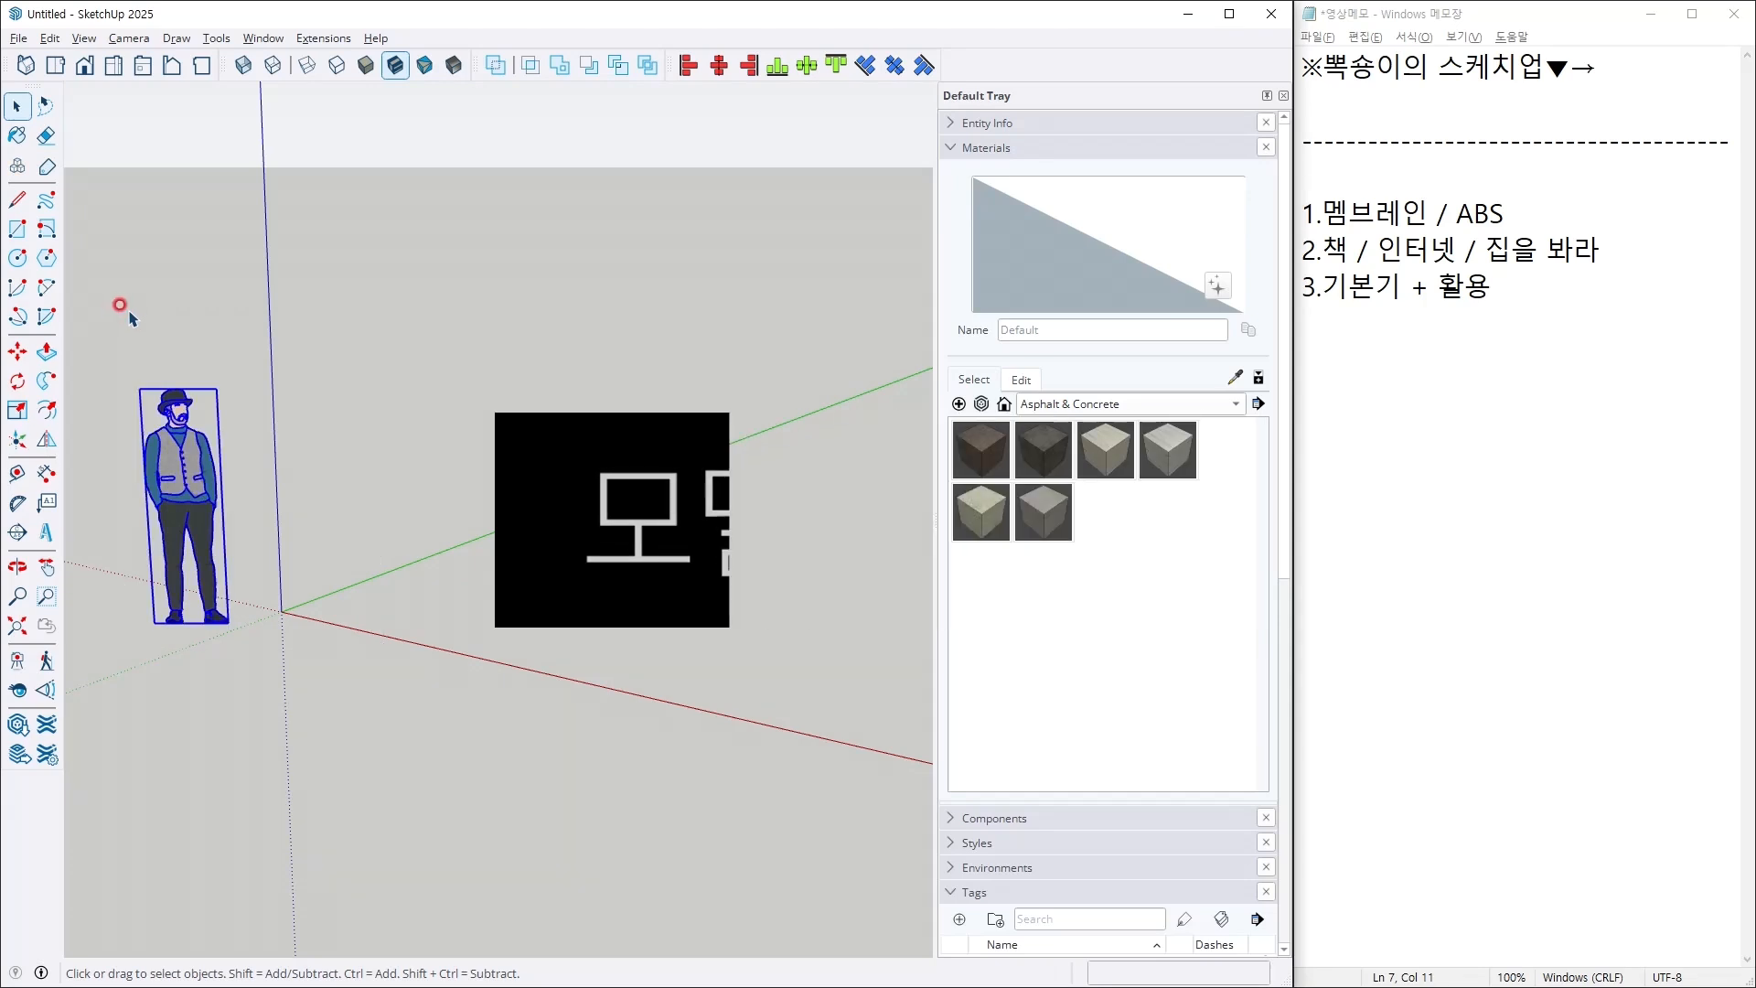
pyautogui.press('Delete')
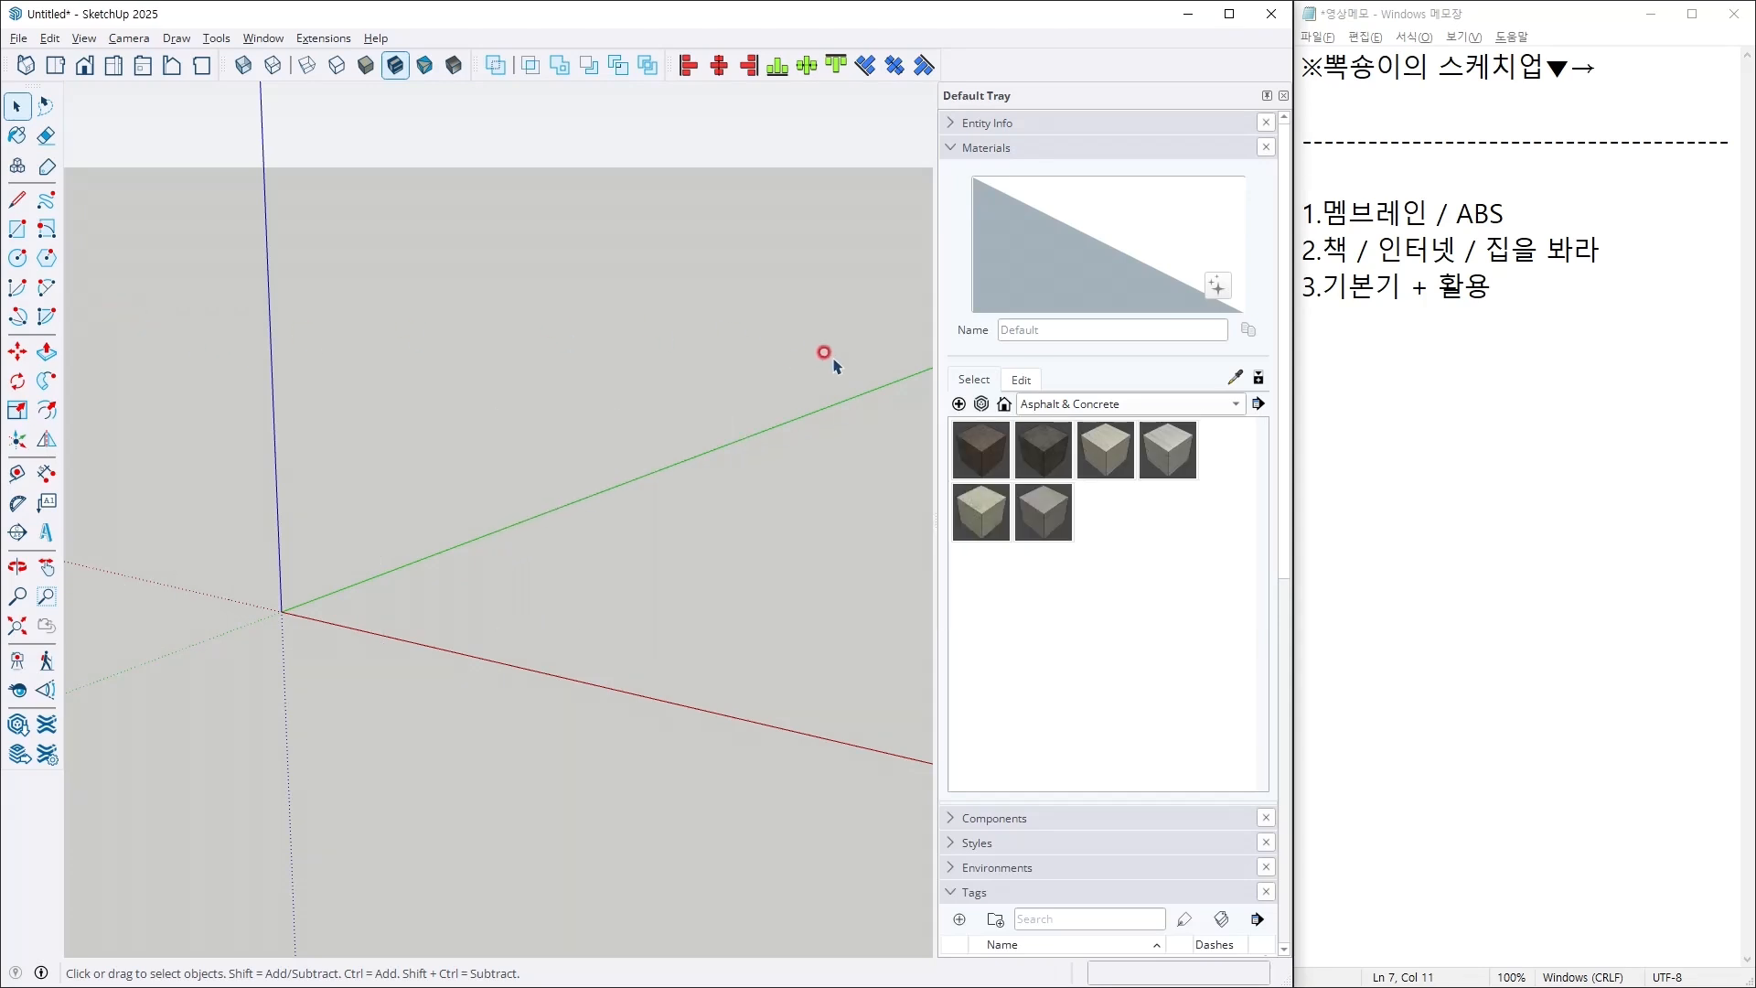
# Step: Collapse the expanded Materials, Tags and Scenes sections of the Default Tray
pyautogui.click(1033, 149)
pyautogui.click(1028, 258)
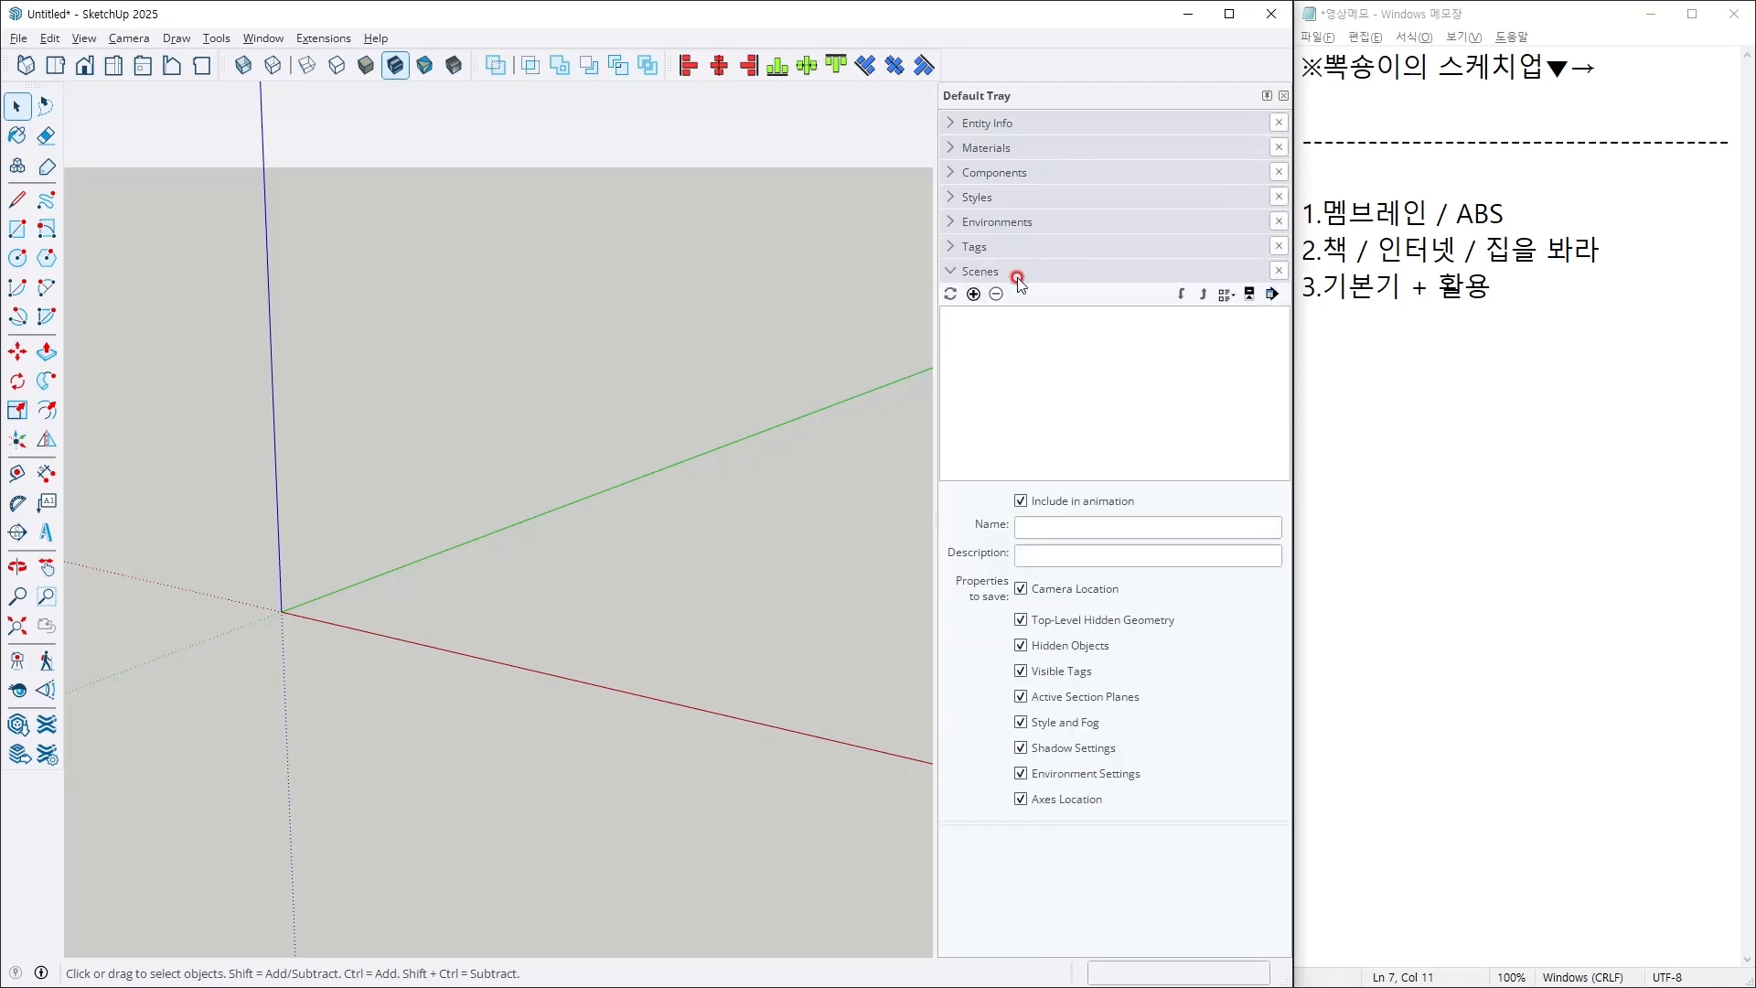
pyautogui.click(1006, 271)
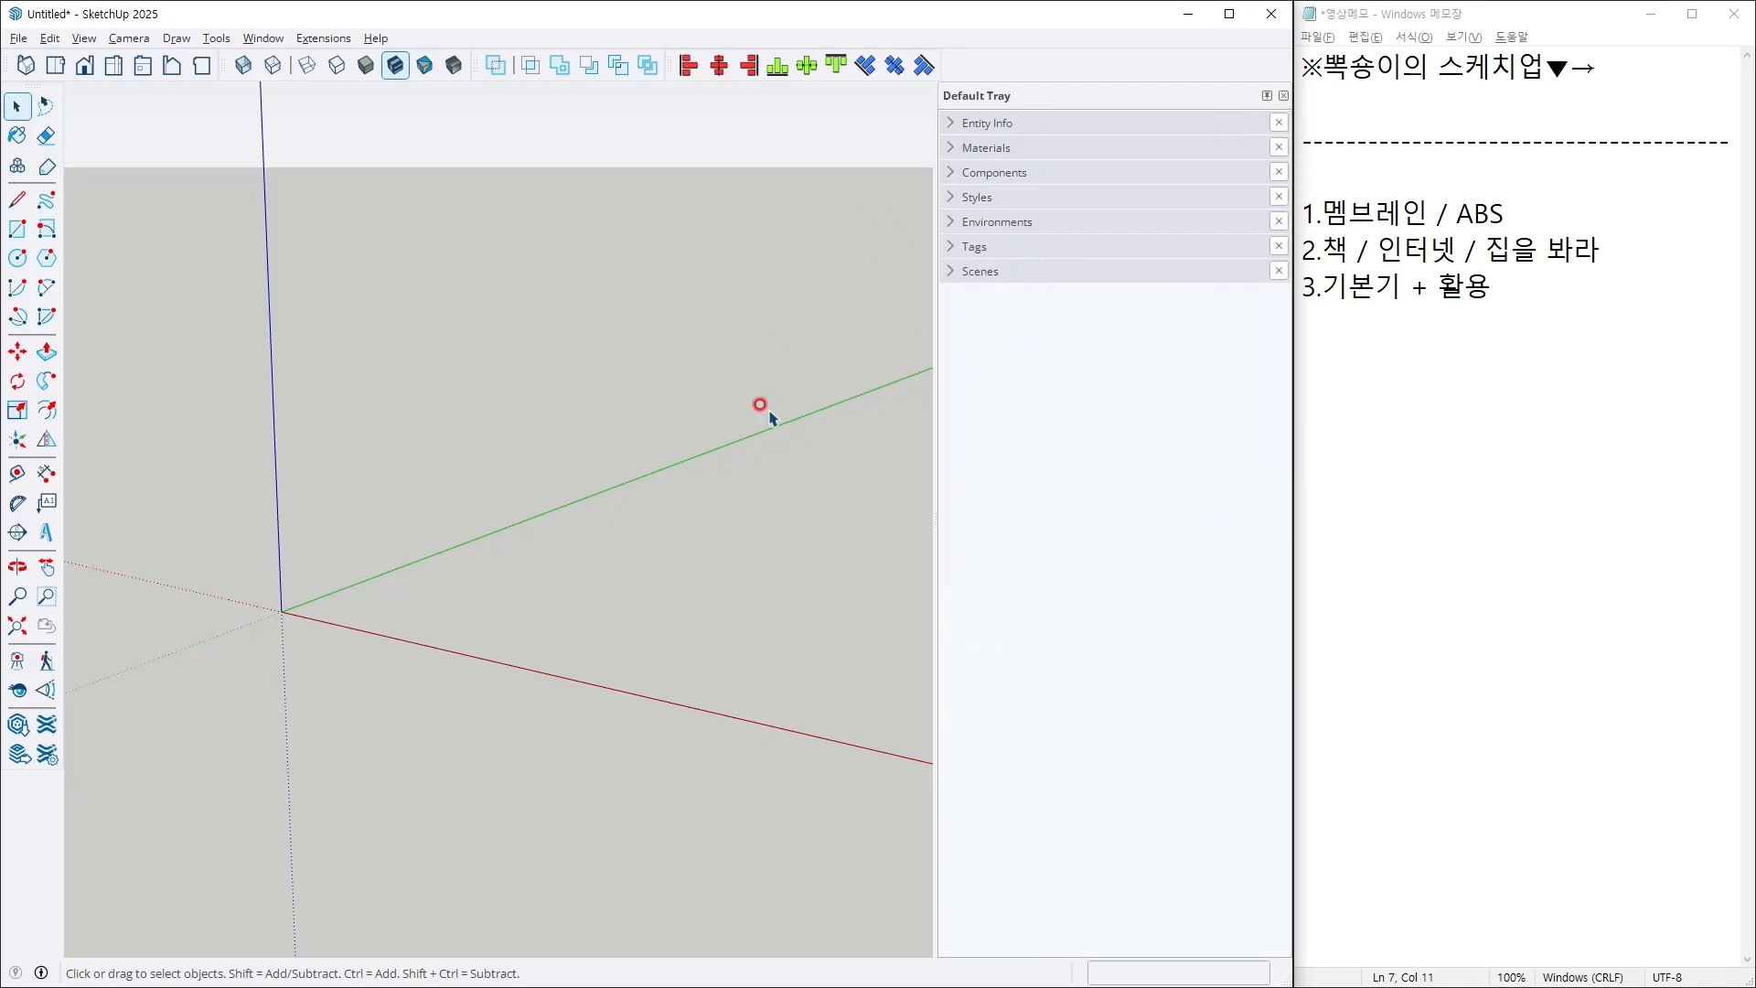
pyautogui.click(977, 343)
# Step: Switch to the AutoCAD drawing 문예시.dwg, fit its window beside the notes and bring the door elevations into view
pyautogui.hotkey('alt', 'Tab')
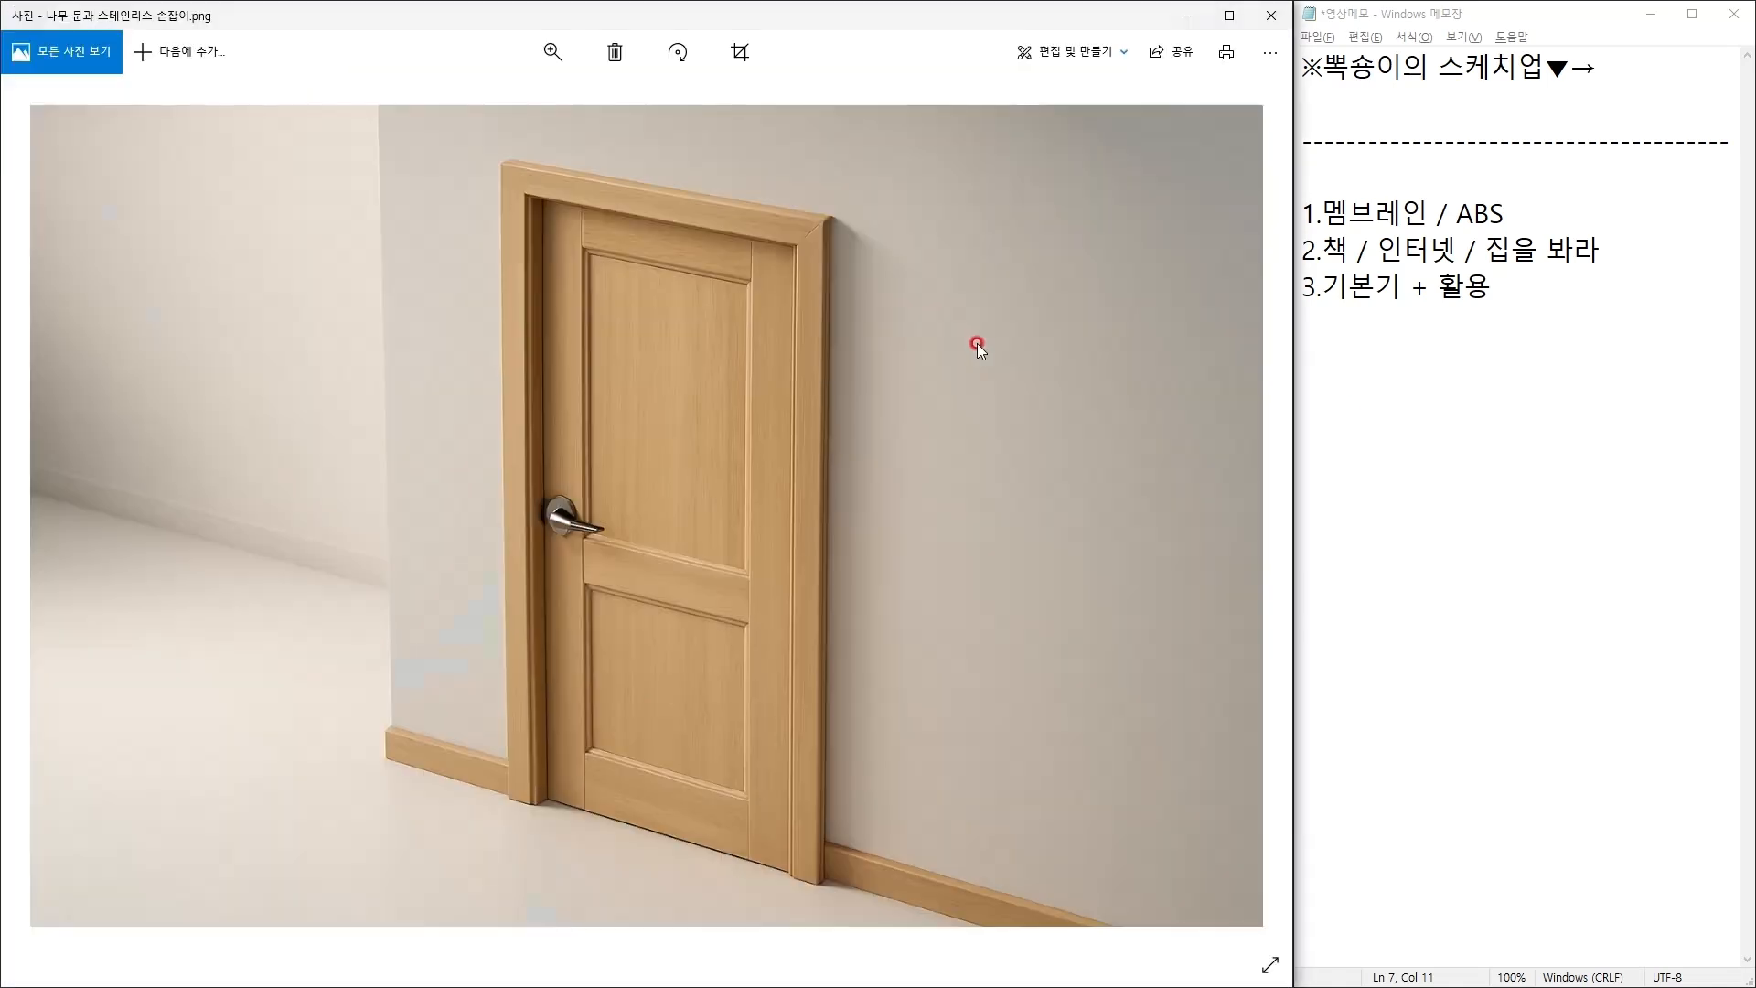
pyautogui.hotkey('alt', 'Tab')
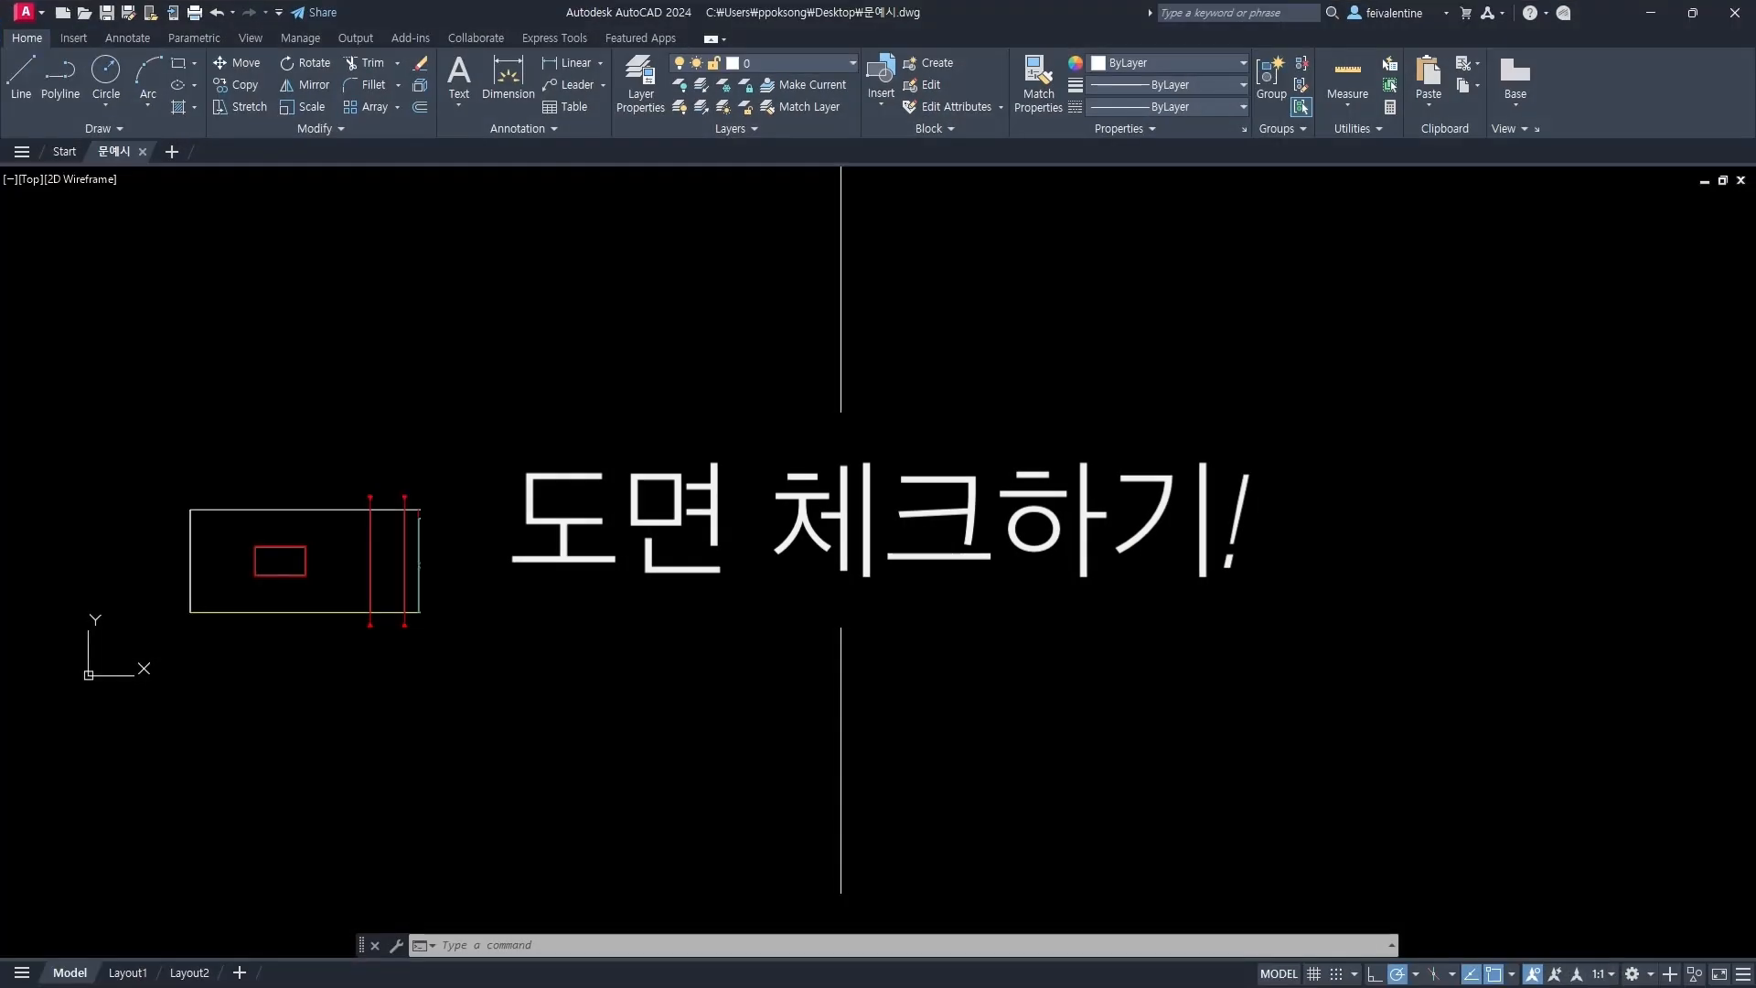
pyautogui.moveTo(779, 4); pyautogui.dragTo(1, 46)
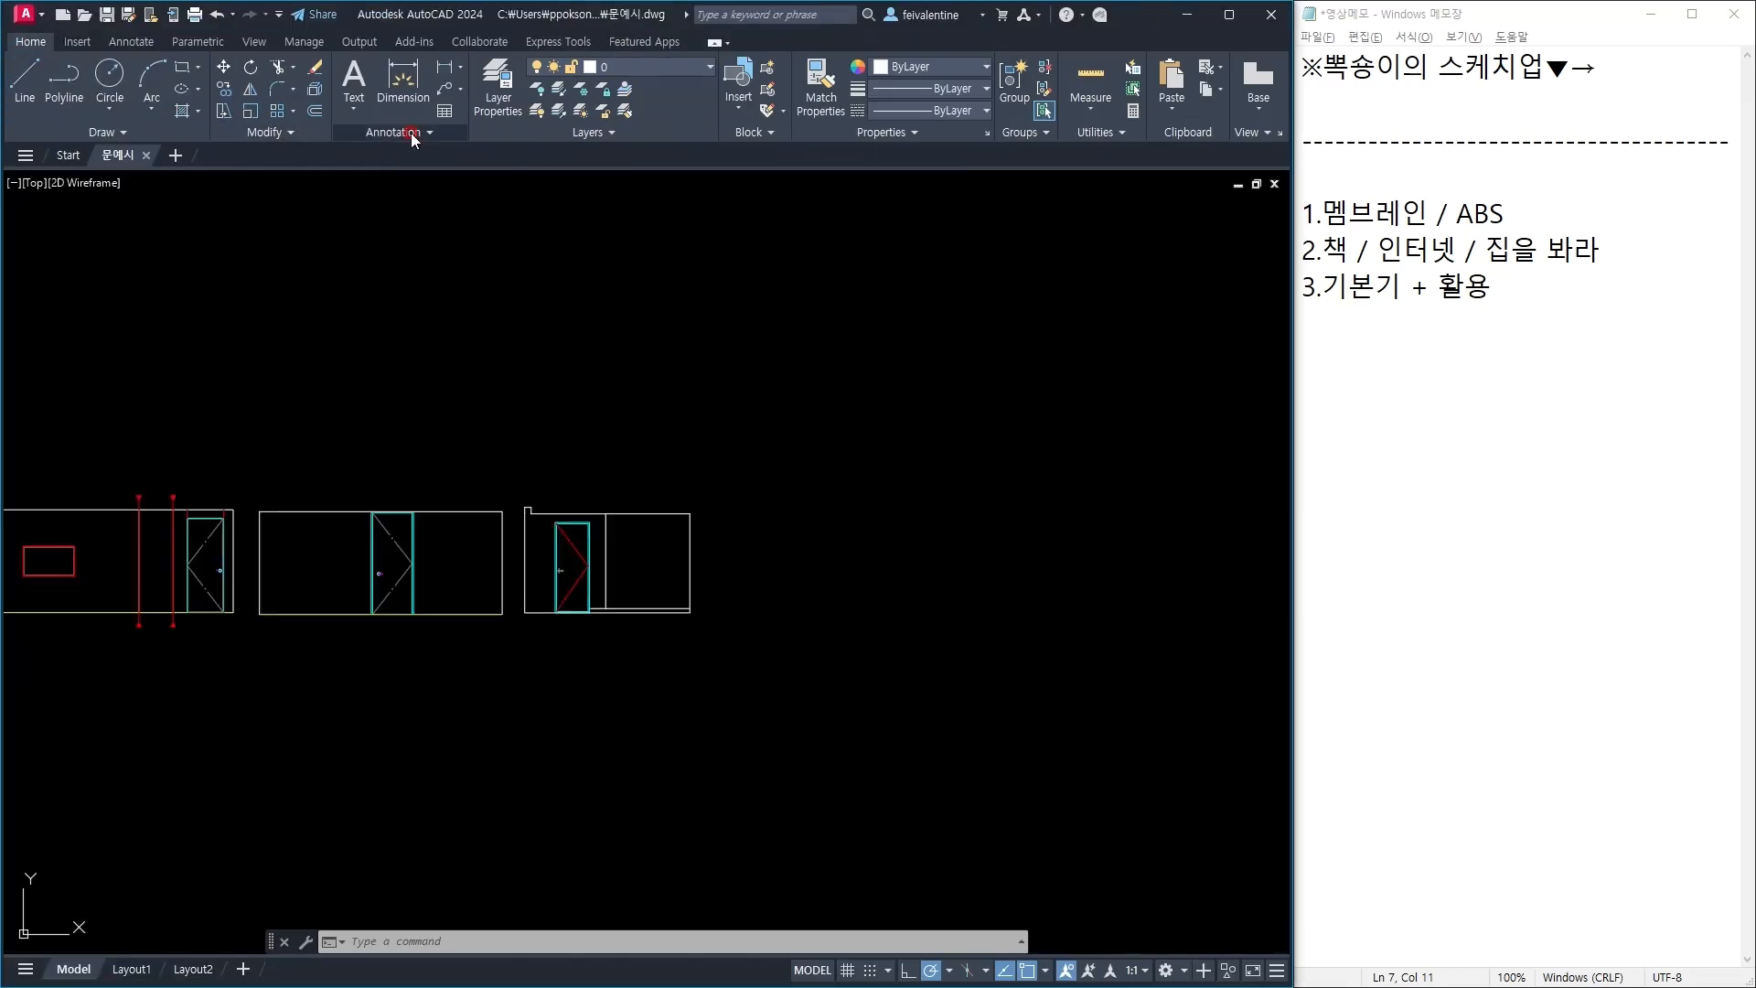
pyautogui.moveTo(566, 418); pyautogui.dragTo(931, 356, button='middle')
pyautogui.scroll(4, 588, 420)
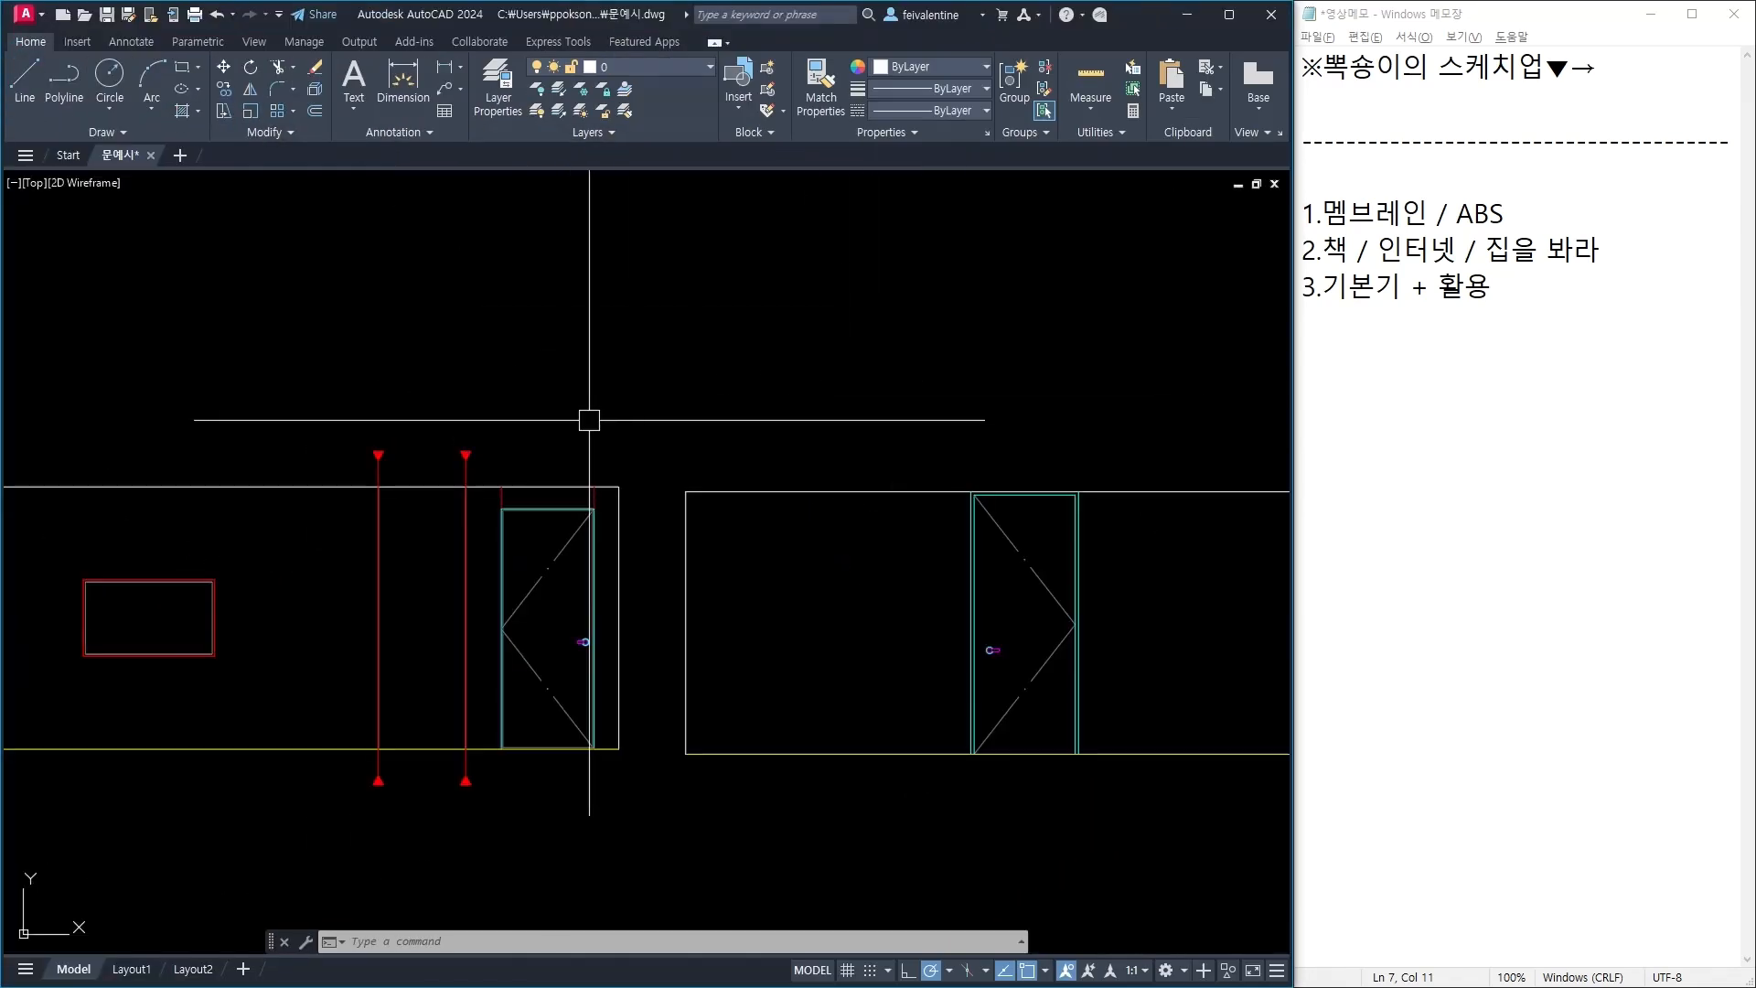
pyautogui.scroll(-2, 603, 433)
# Step: Add item 4 to the notes reading "도면은 어떻게 표현되느냐"
pyautogui.click(1605, 345)
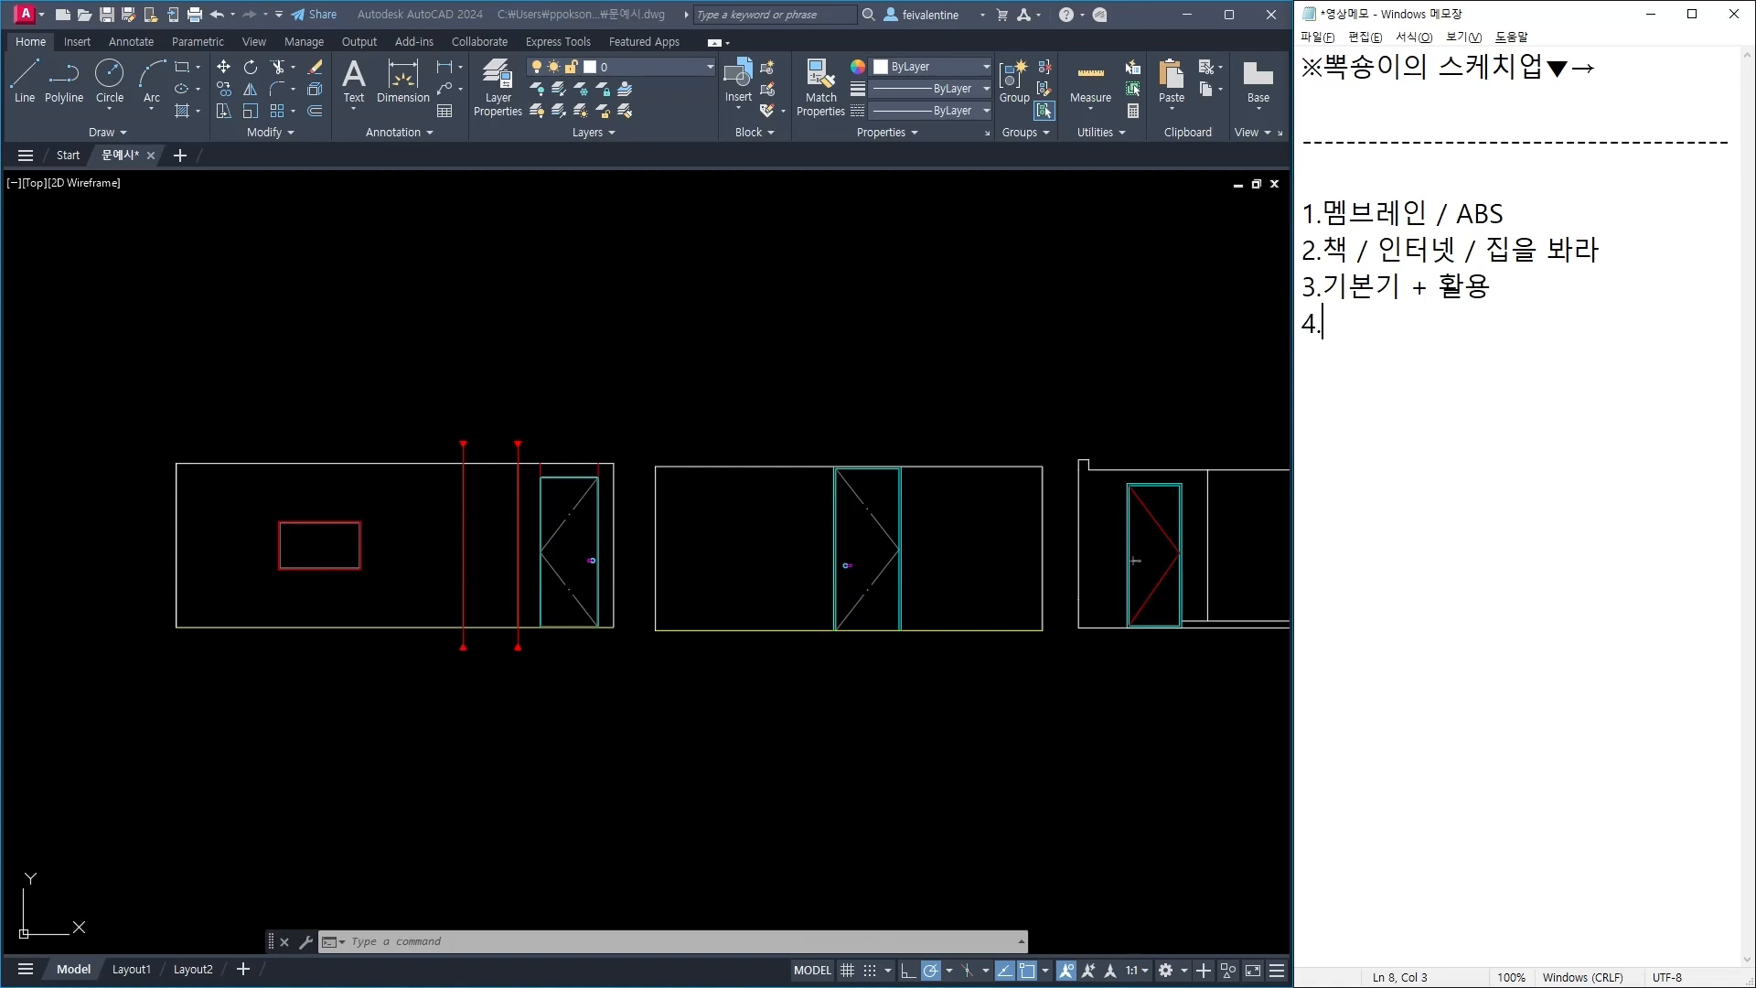
pyautogui.write('도면은 어떻게')
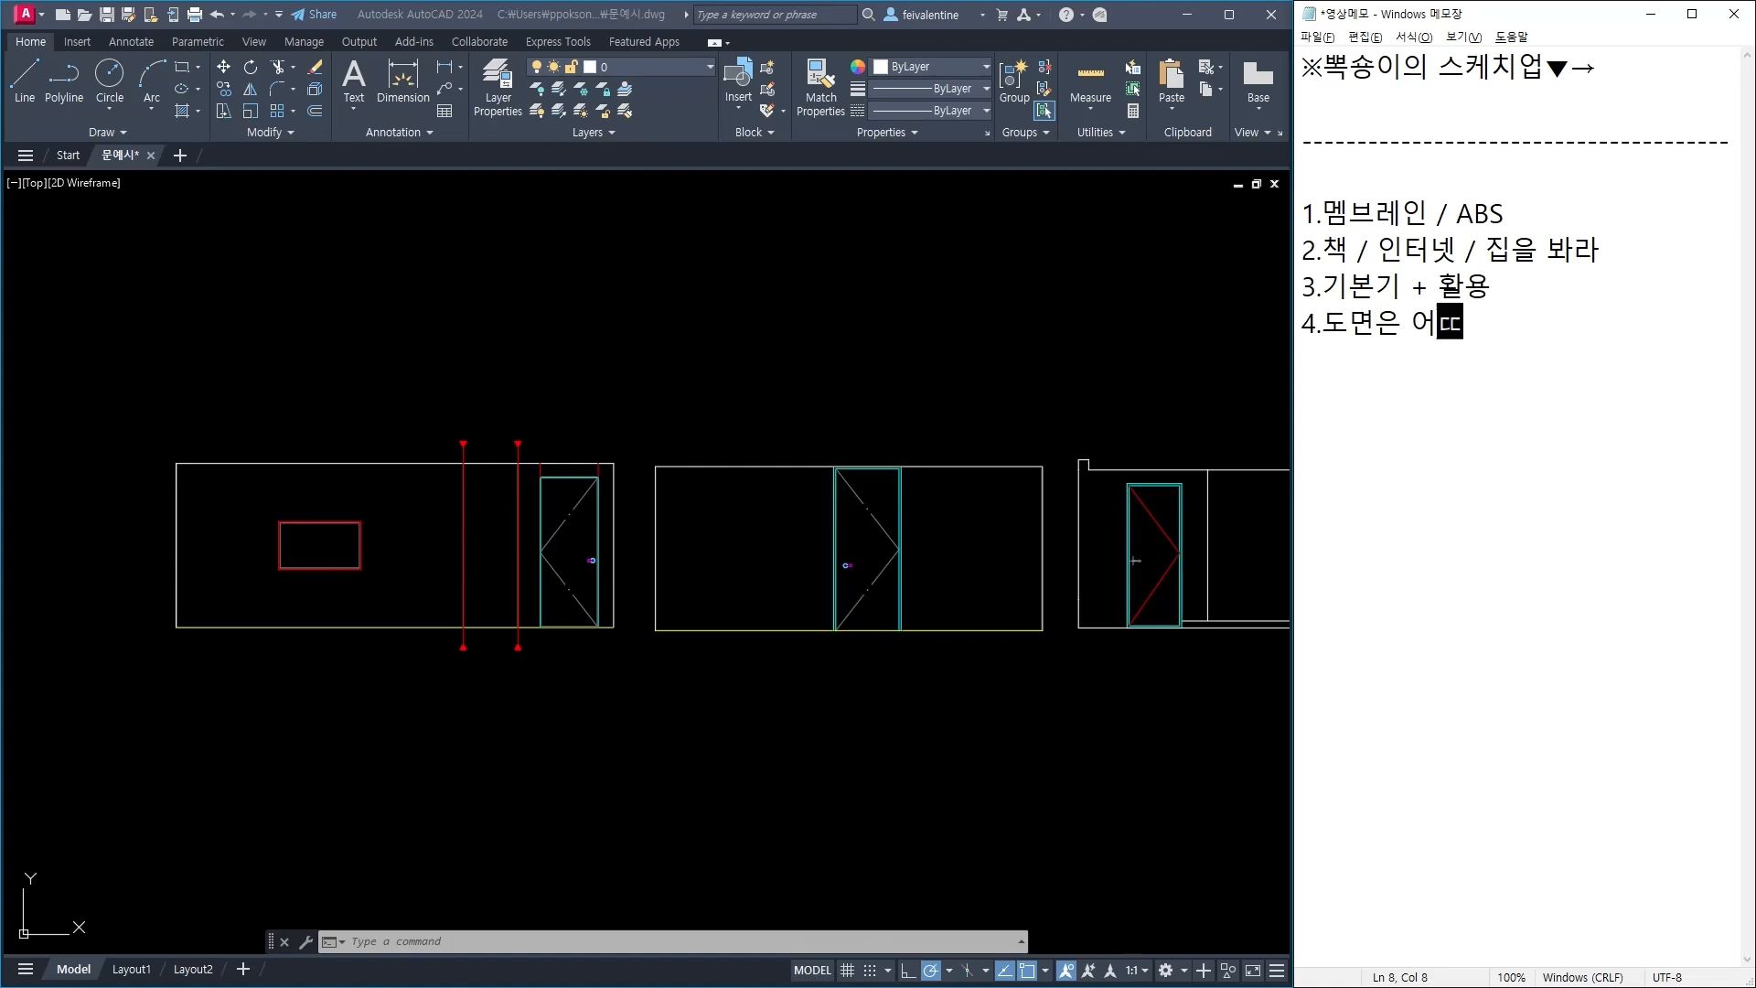
pyautogui.write(' 표혀되느냐')
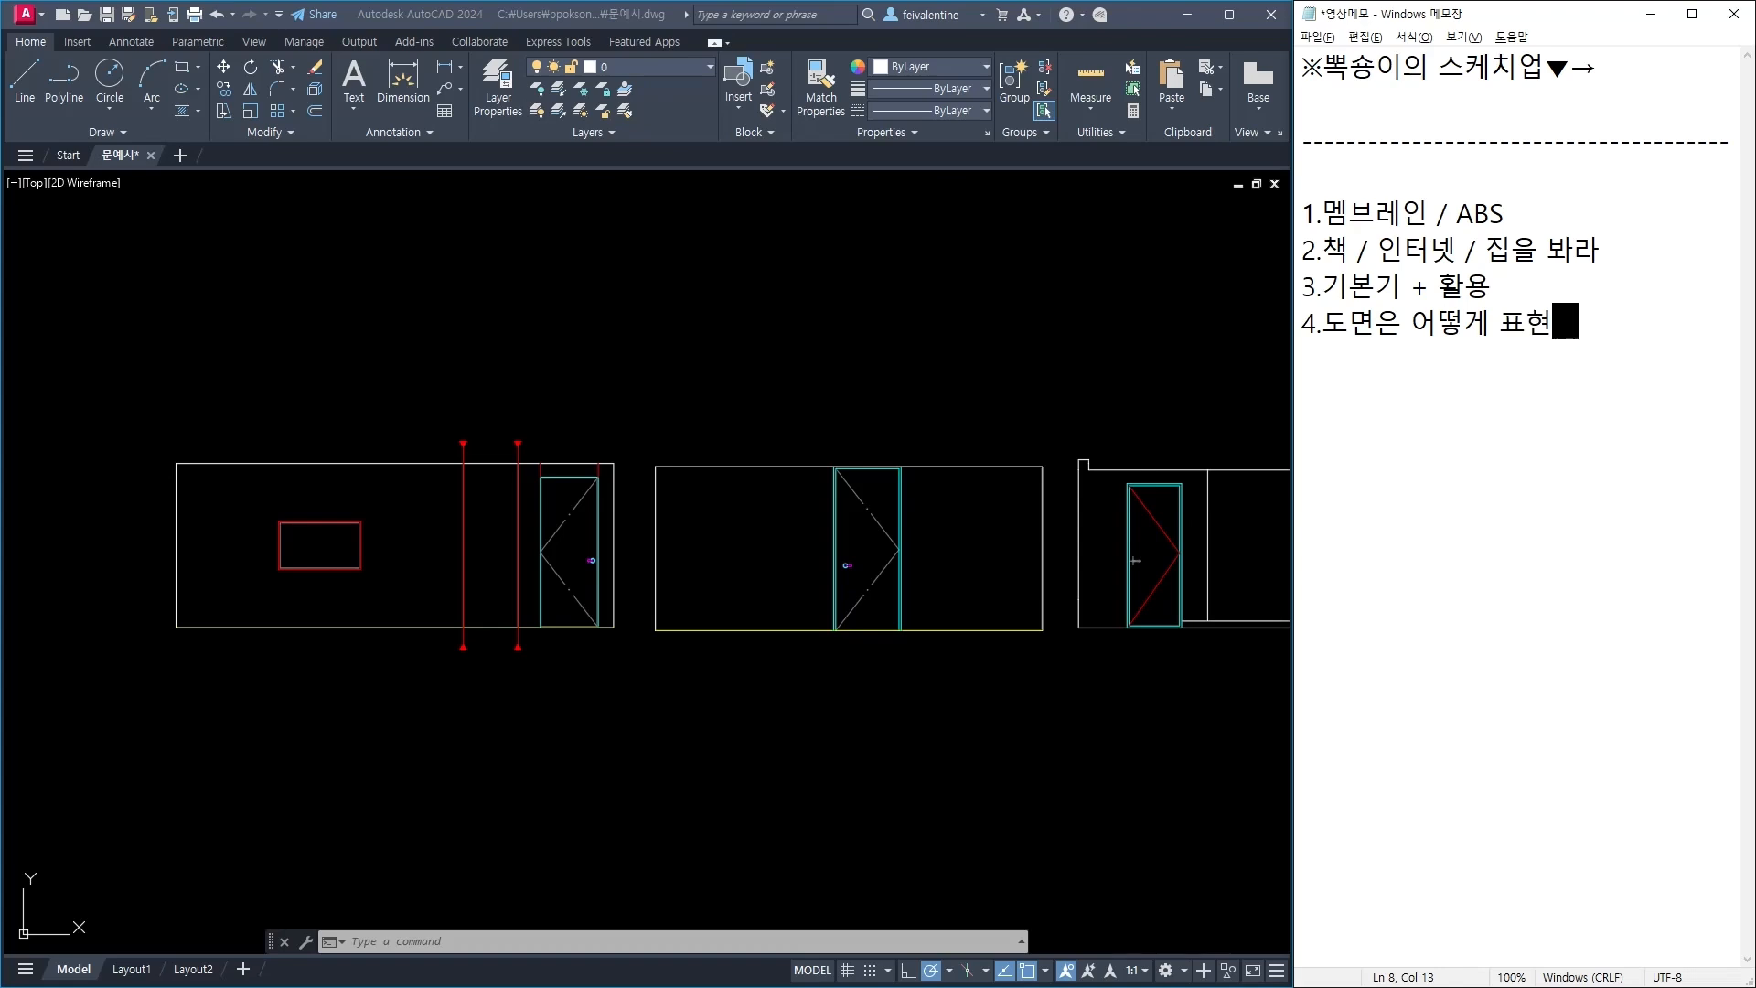
# Step: Compare the door elevations and check the frame thickness at the first door's upper corner with a linear dimension
pyautogui.scroll(2, 929, 646)
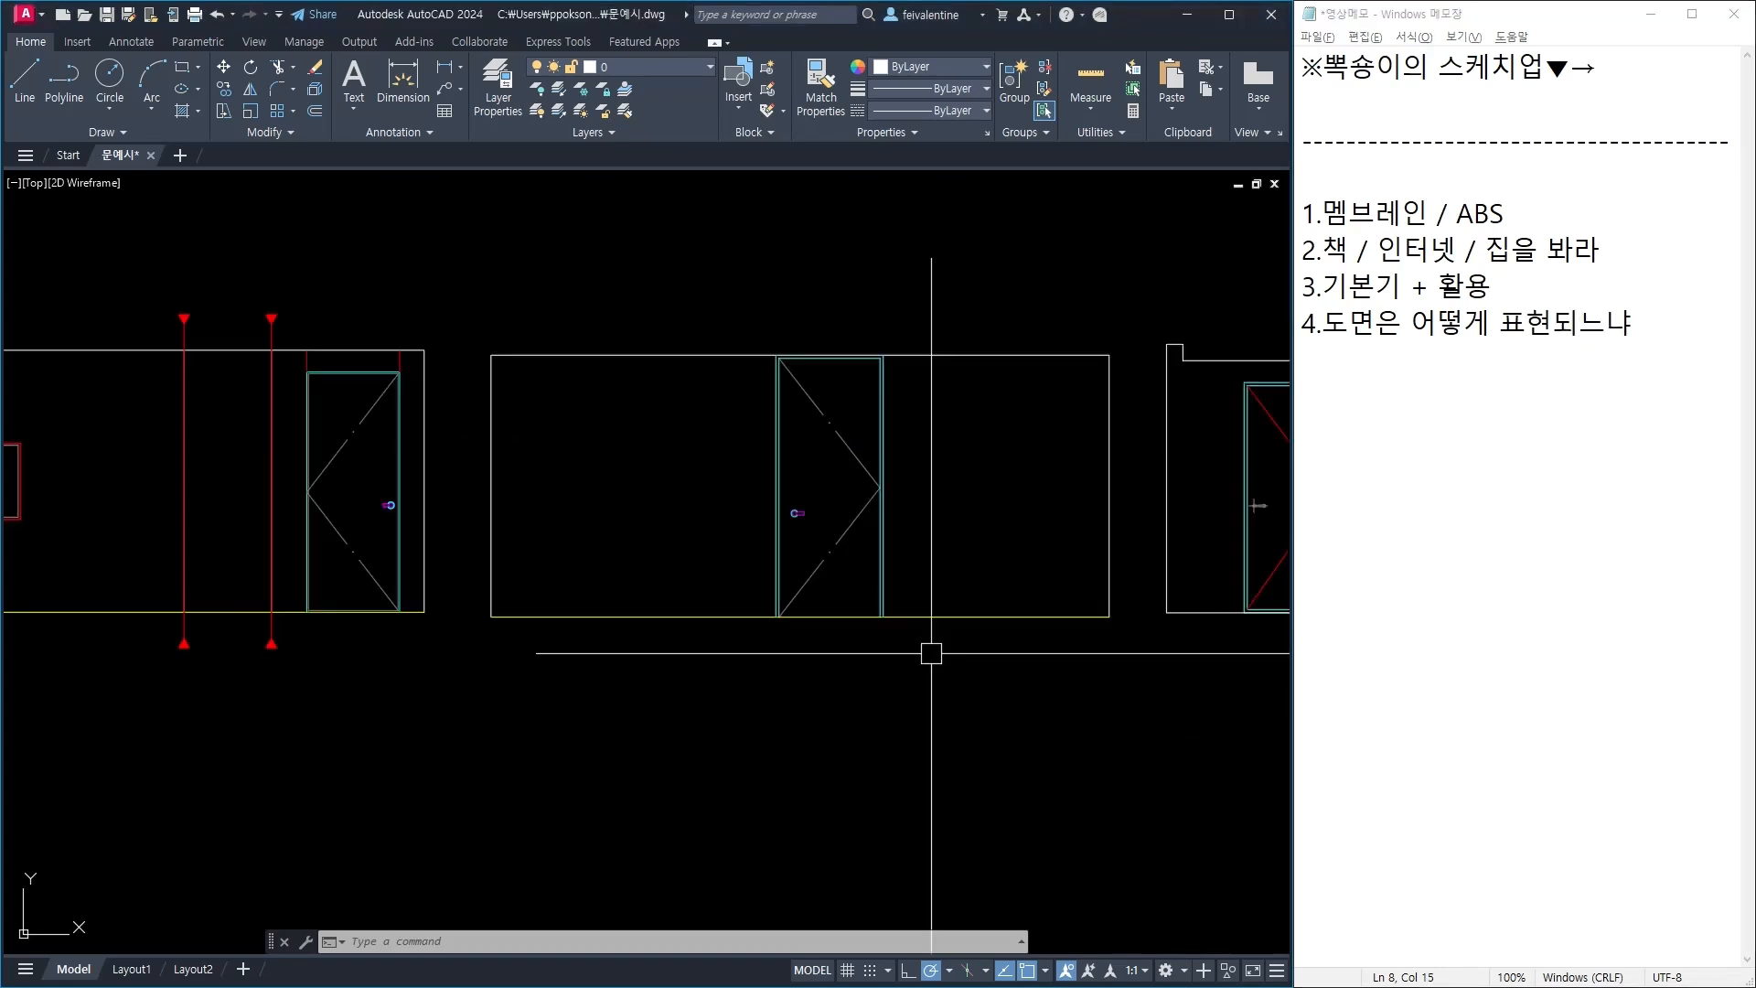
pyautogui.scroll(3, 620, 670)
pyautogui.scroll(-2, 615, 666)
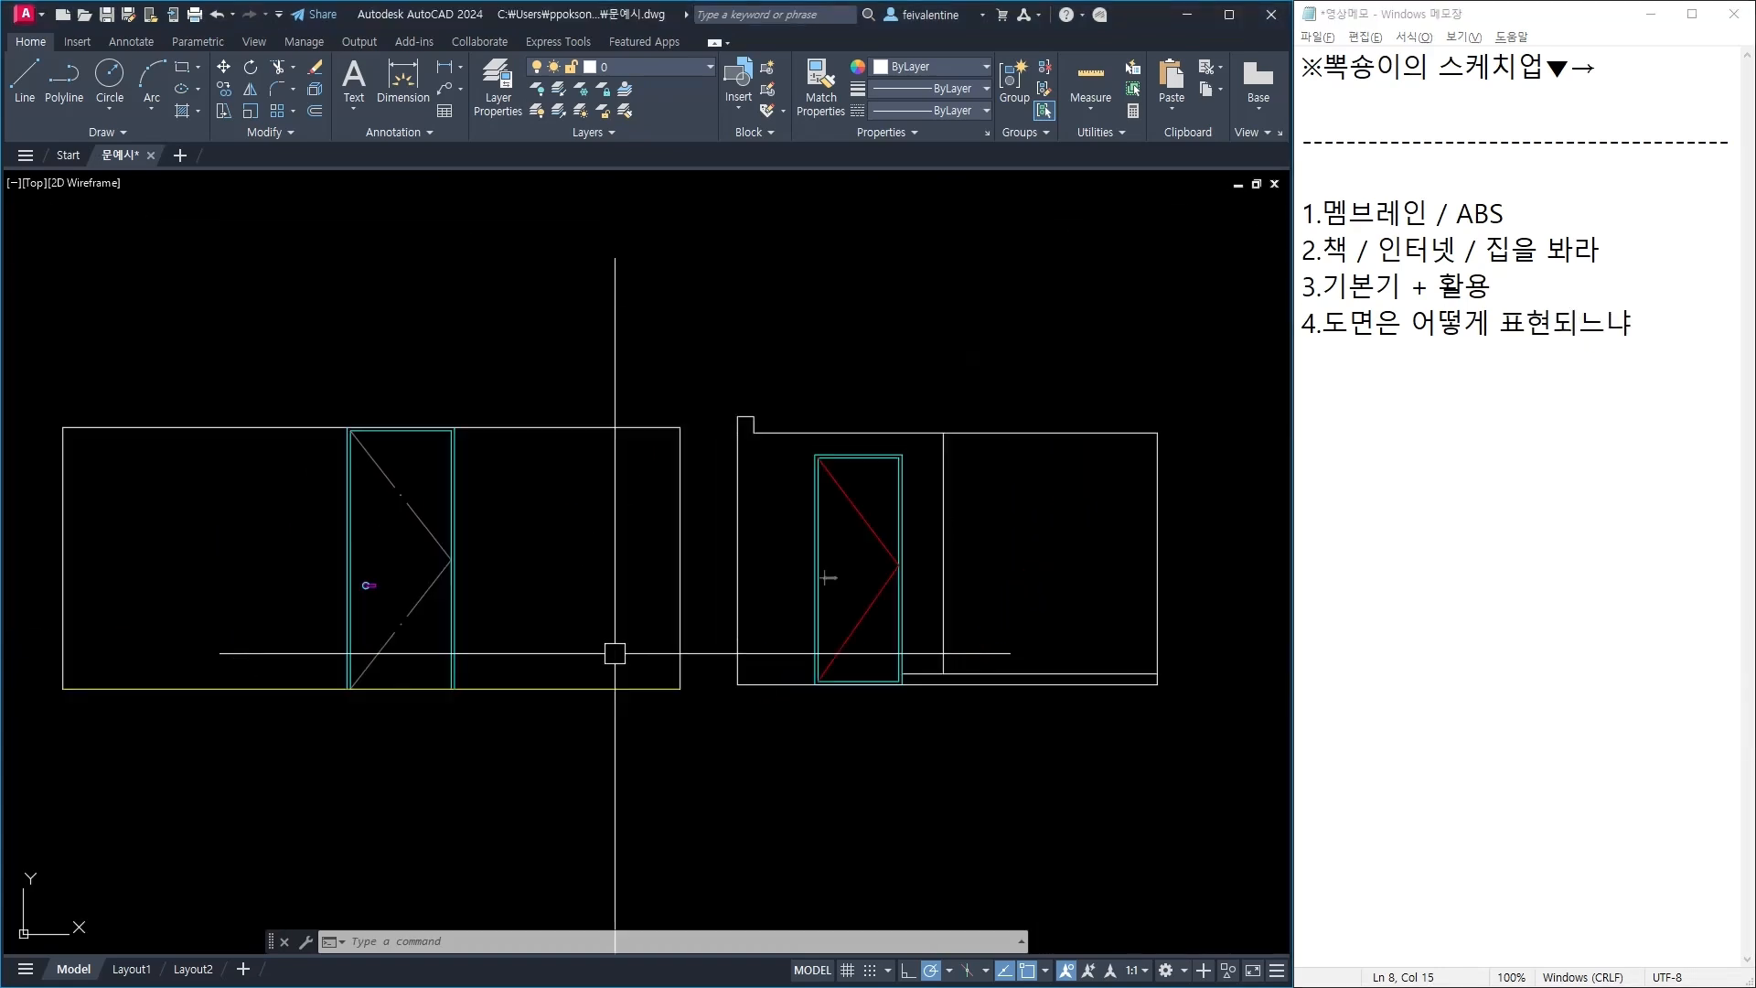
pyautogui.moveTo(498, 458); pyautogui.dragTo(751, 494, button='middle')
pyautogui.scroll(-3, 434, 509)
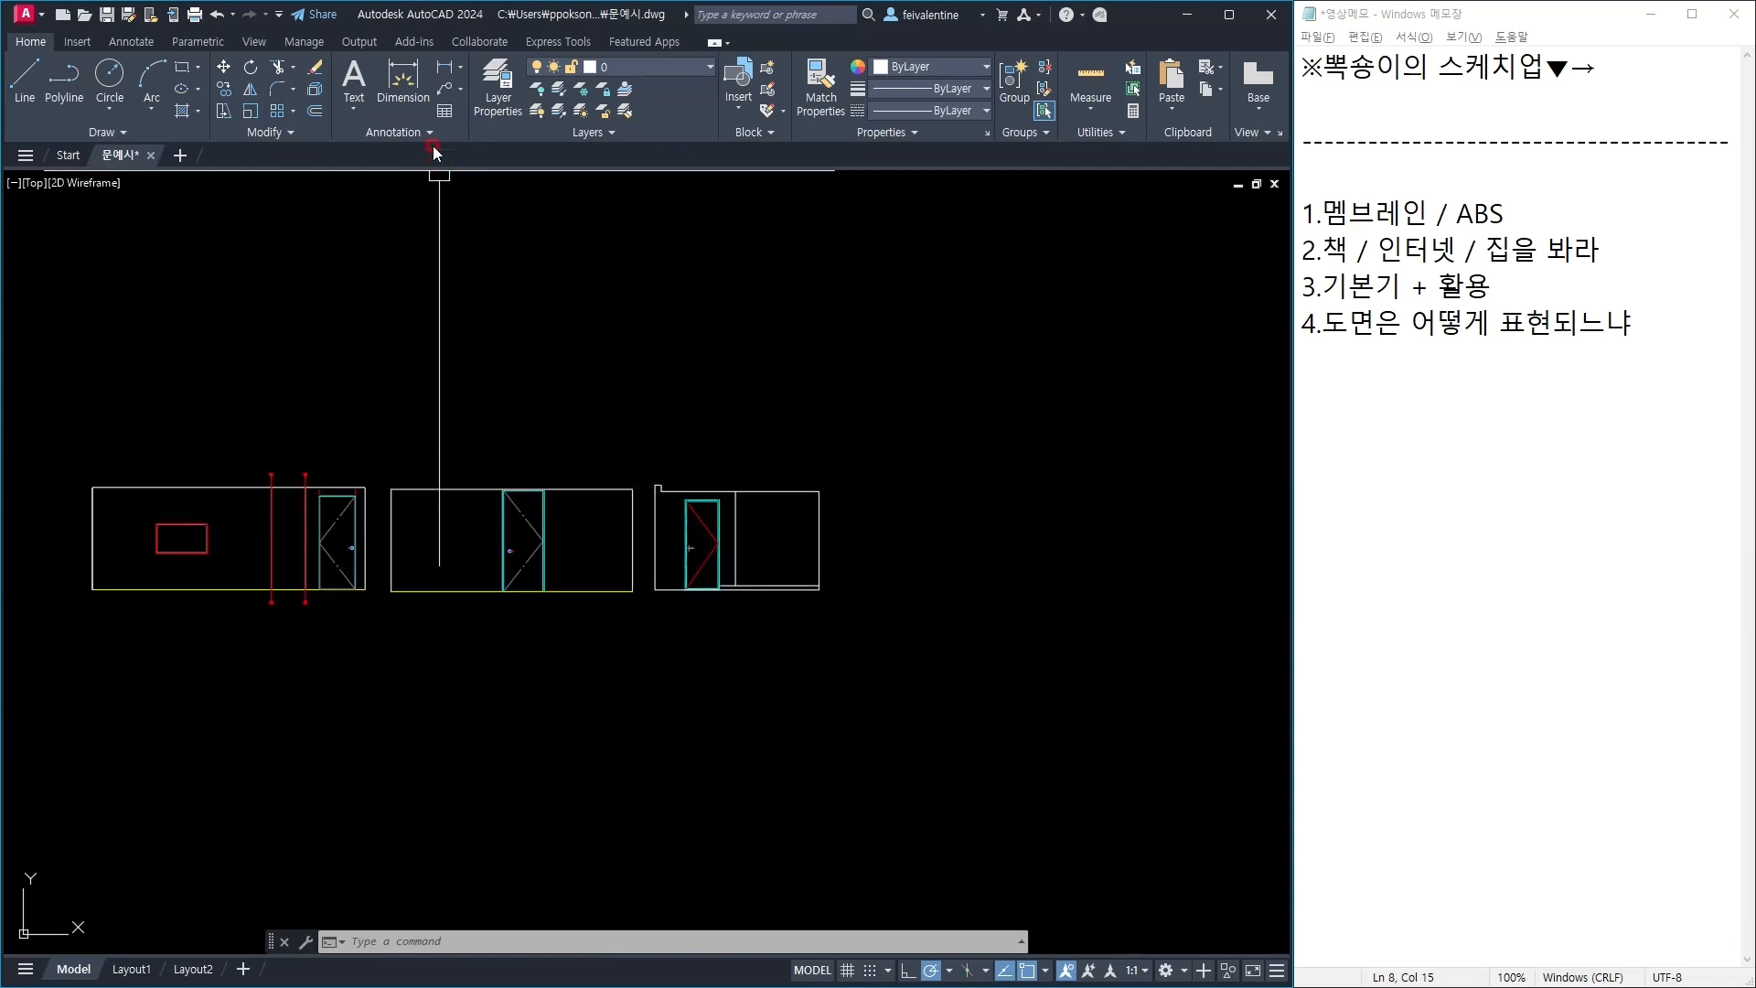
pyautogui.click(455, 70)
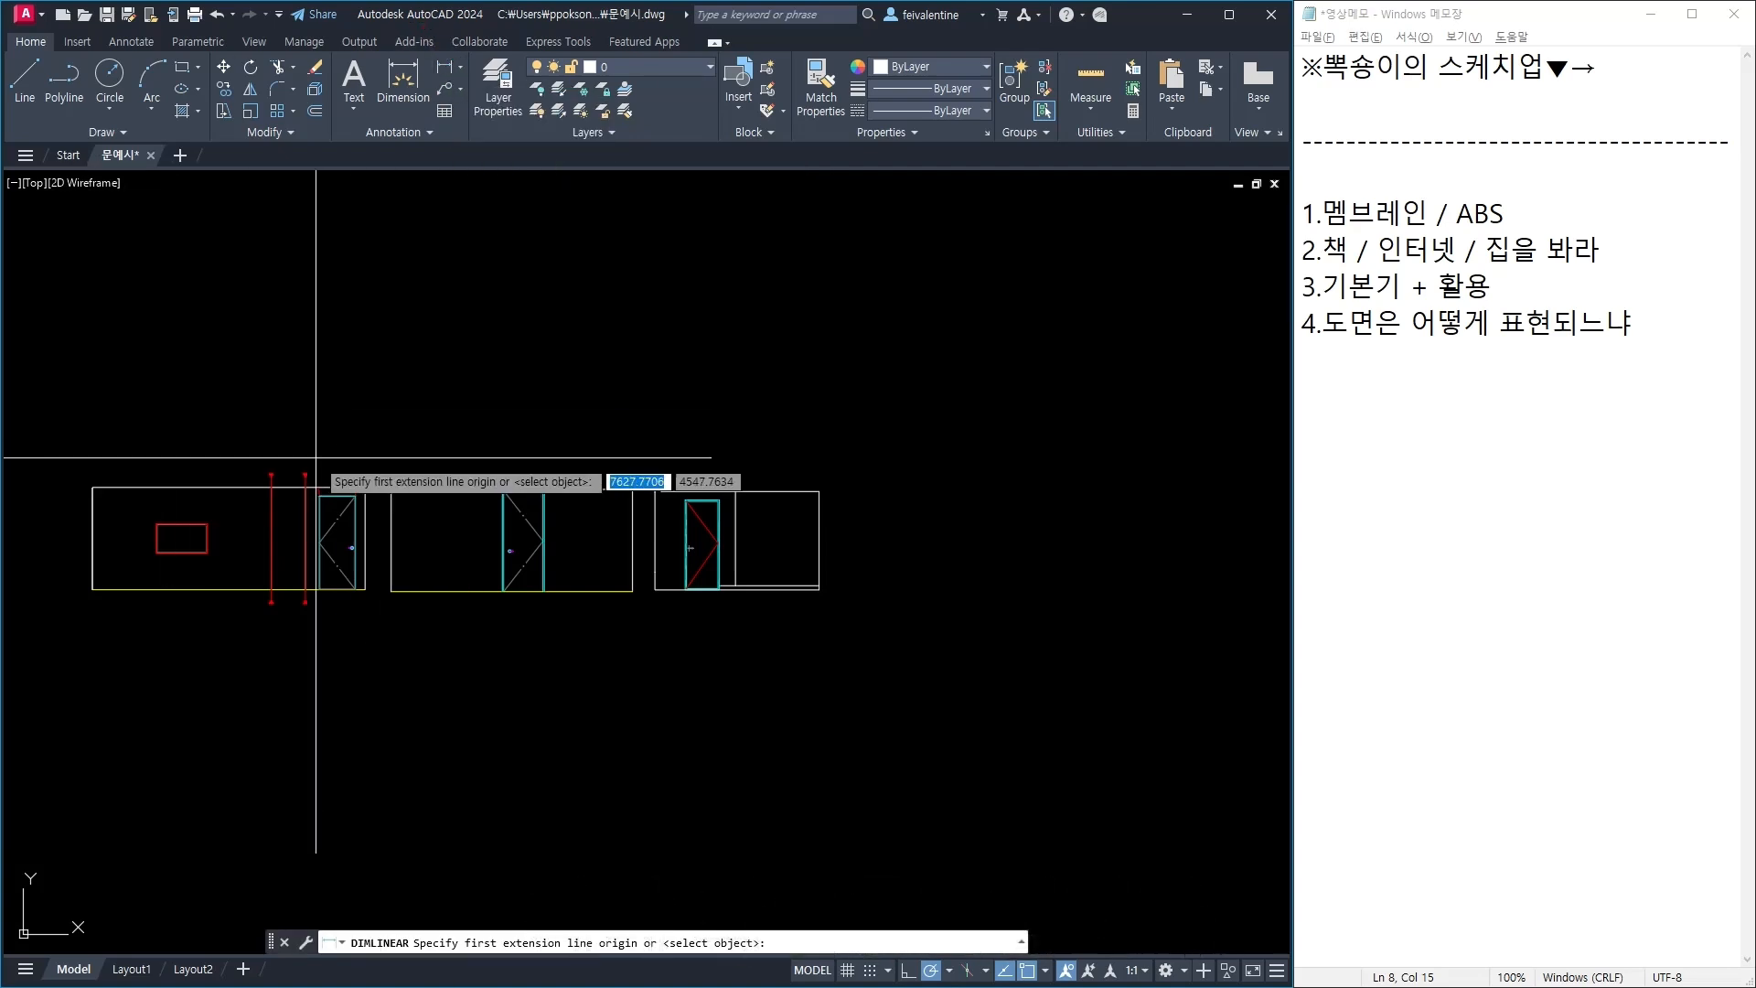
pyautogui.scroll(12, 317, 457)
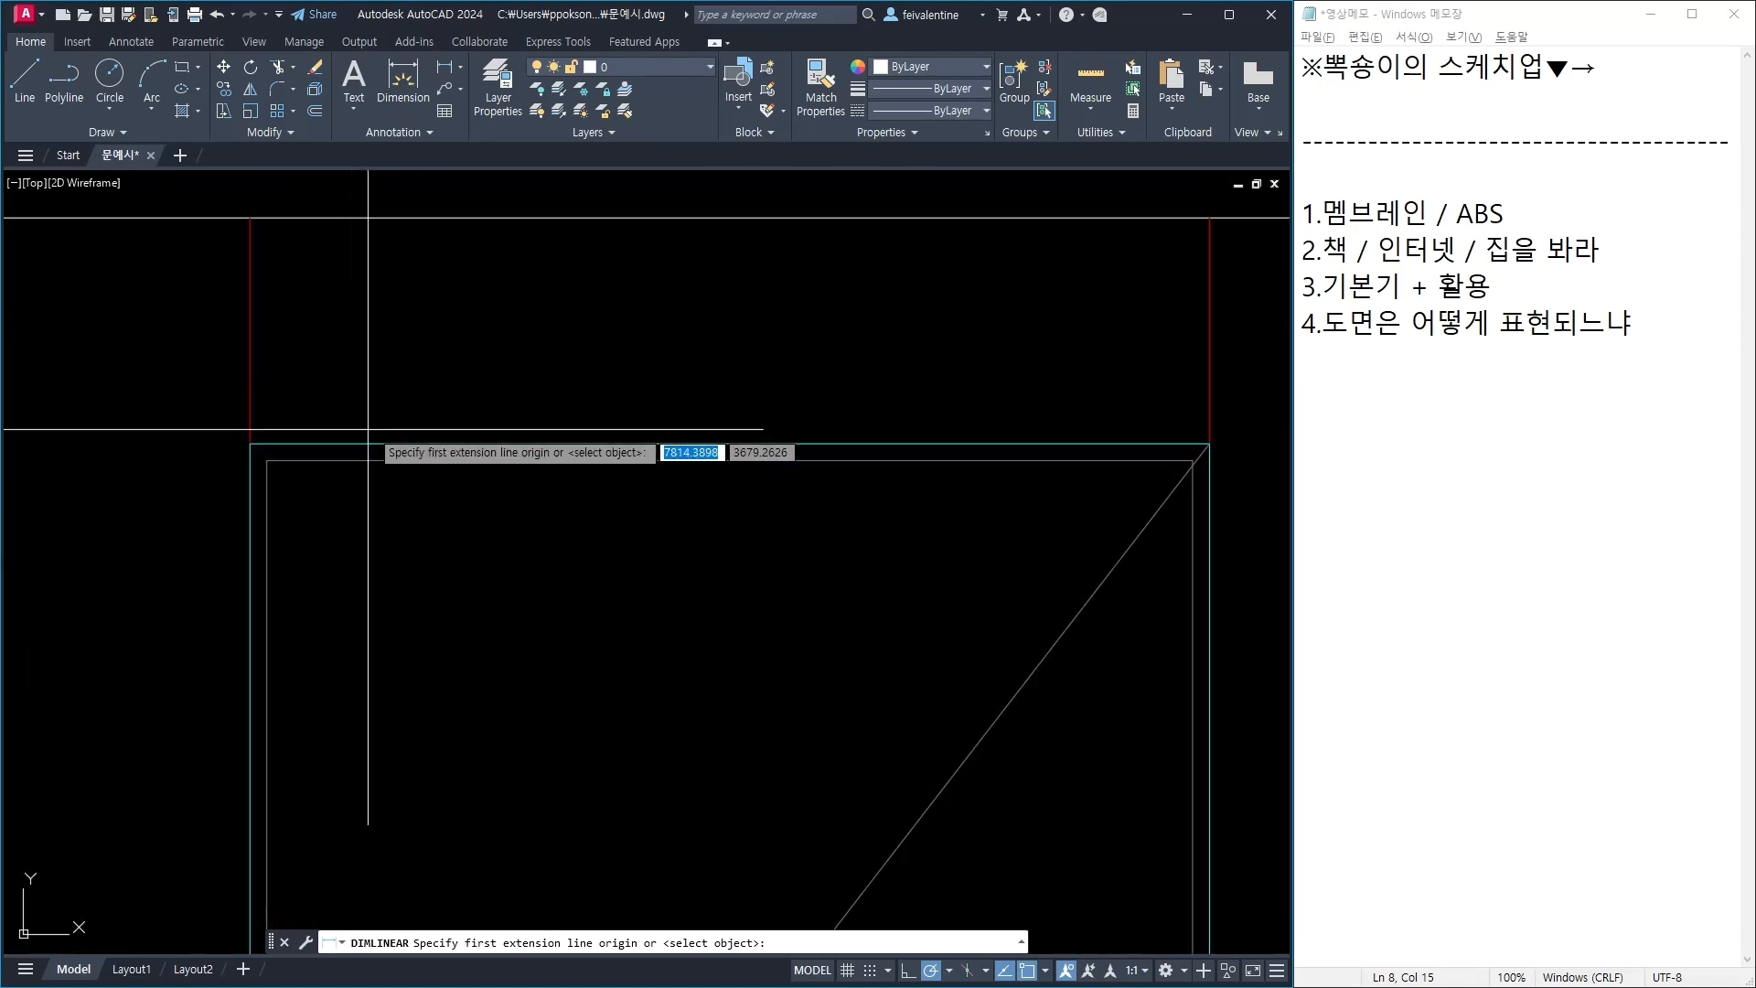
pyautogui.scroll(6, 368, 428)
pyautogui.moveTo(179, 504); pyautogui.dragTo(802, 409, button='middle')
pyautogui.click(597, 443)
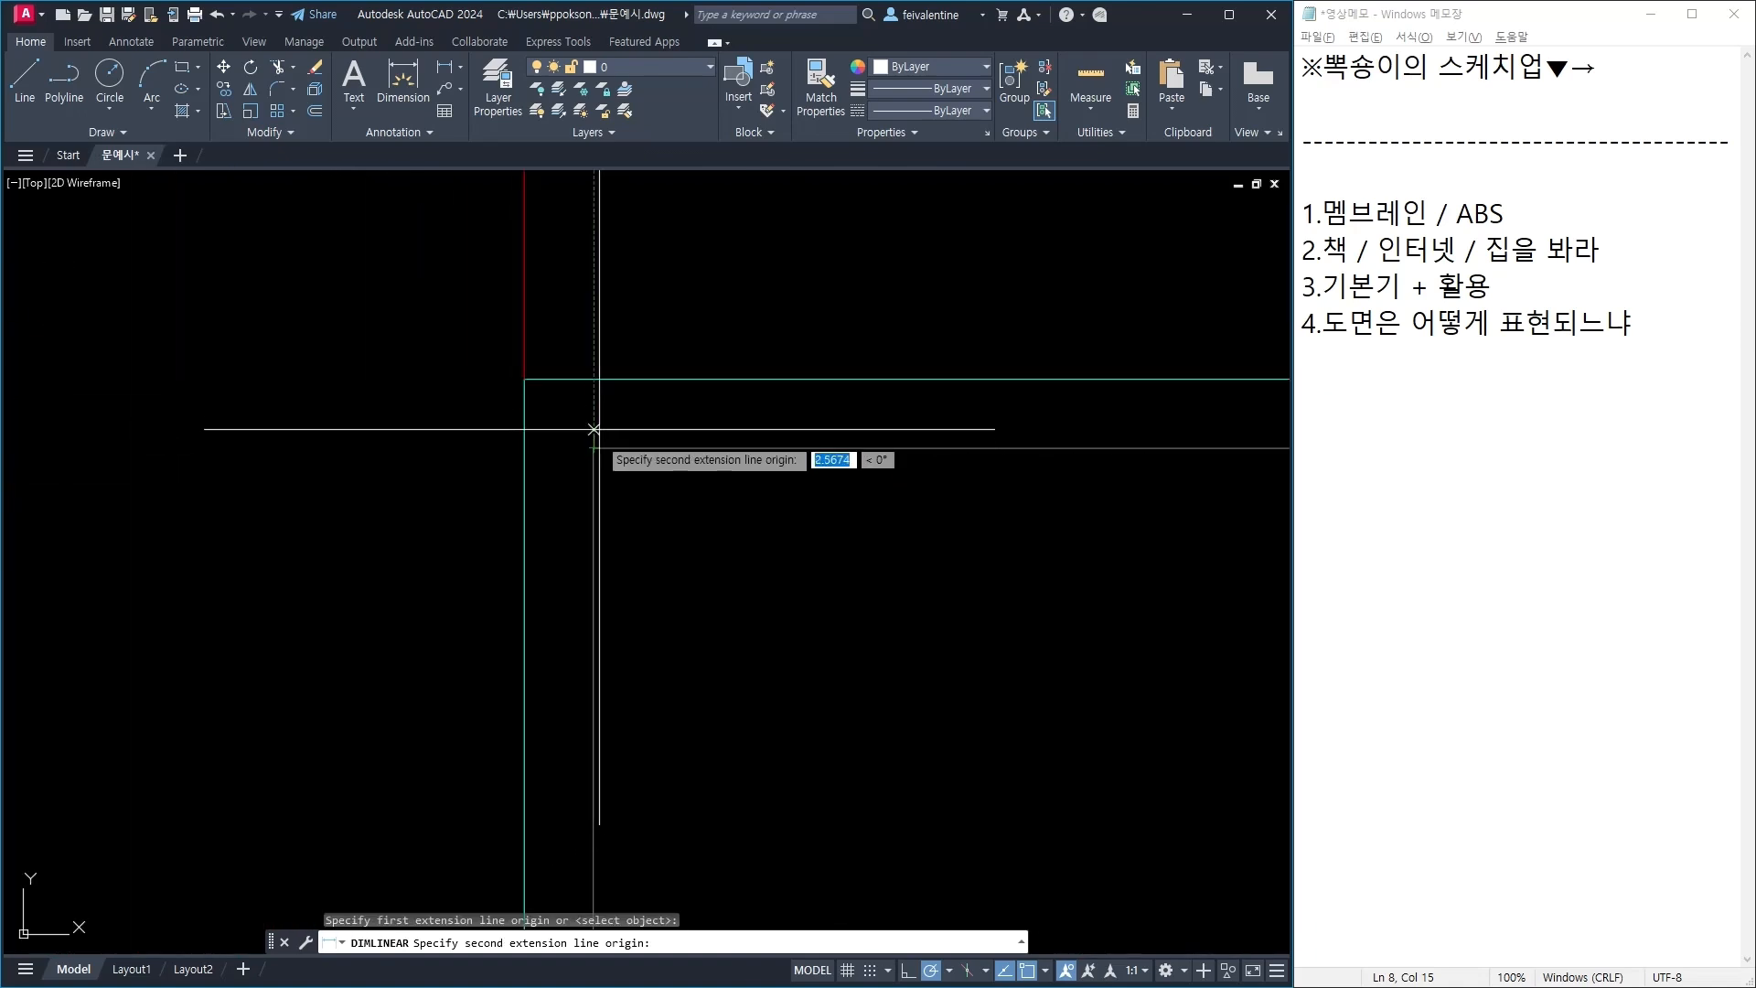
pyautogui.scroll(-5, 539, 432)
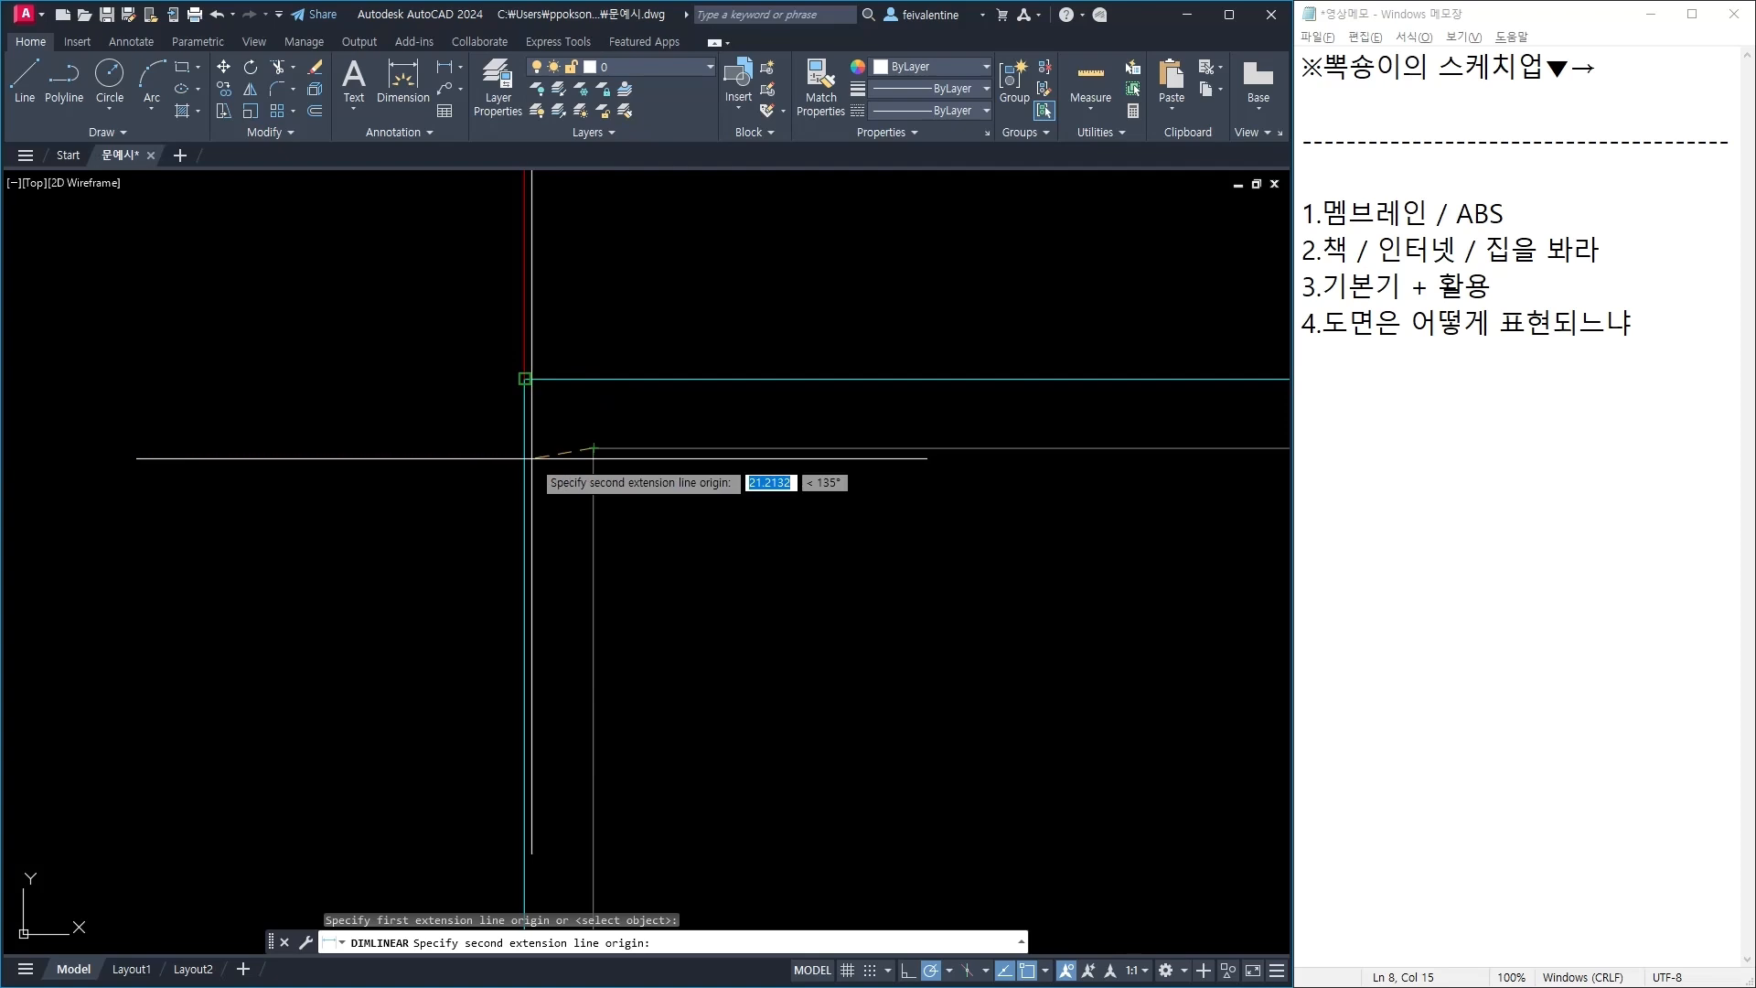
pyautogui.scroll(-4, 539, 432)
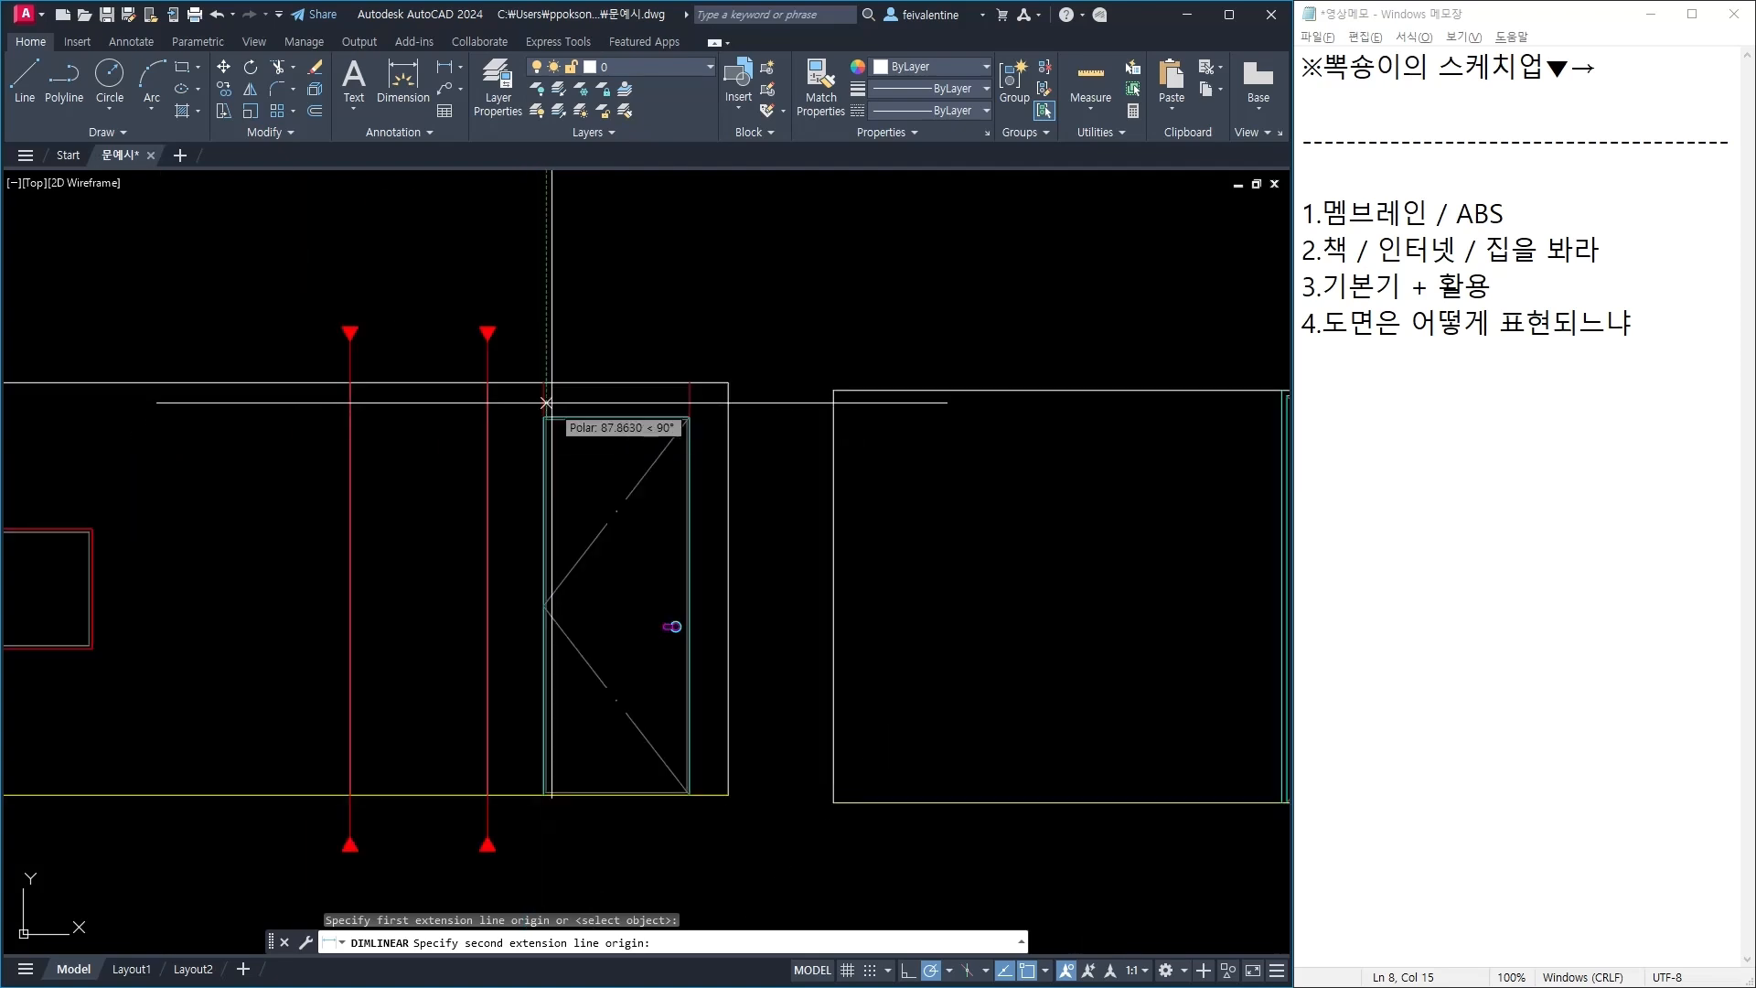
pyautogui.press('Escape')
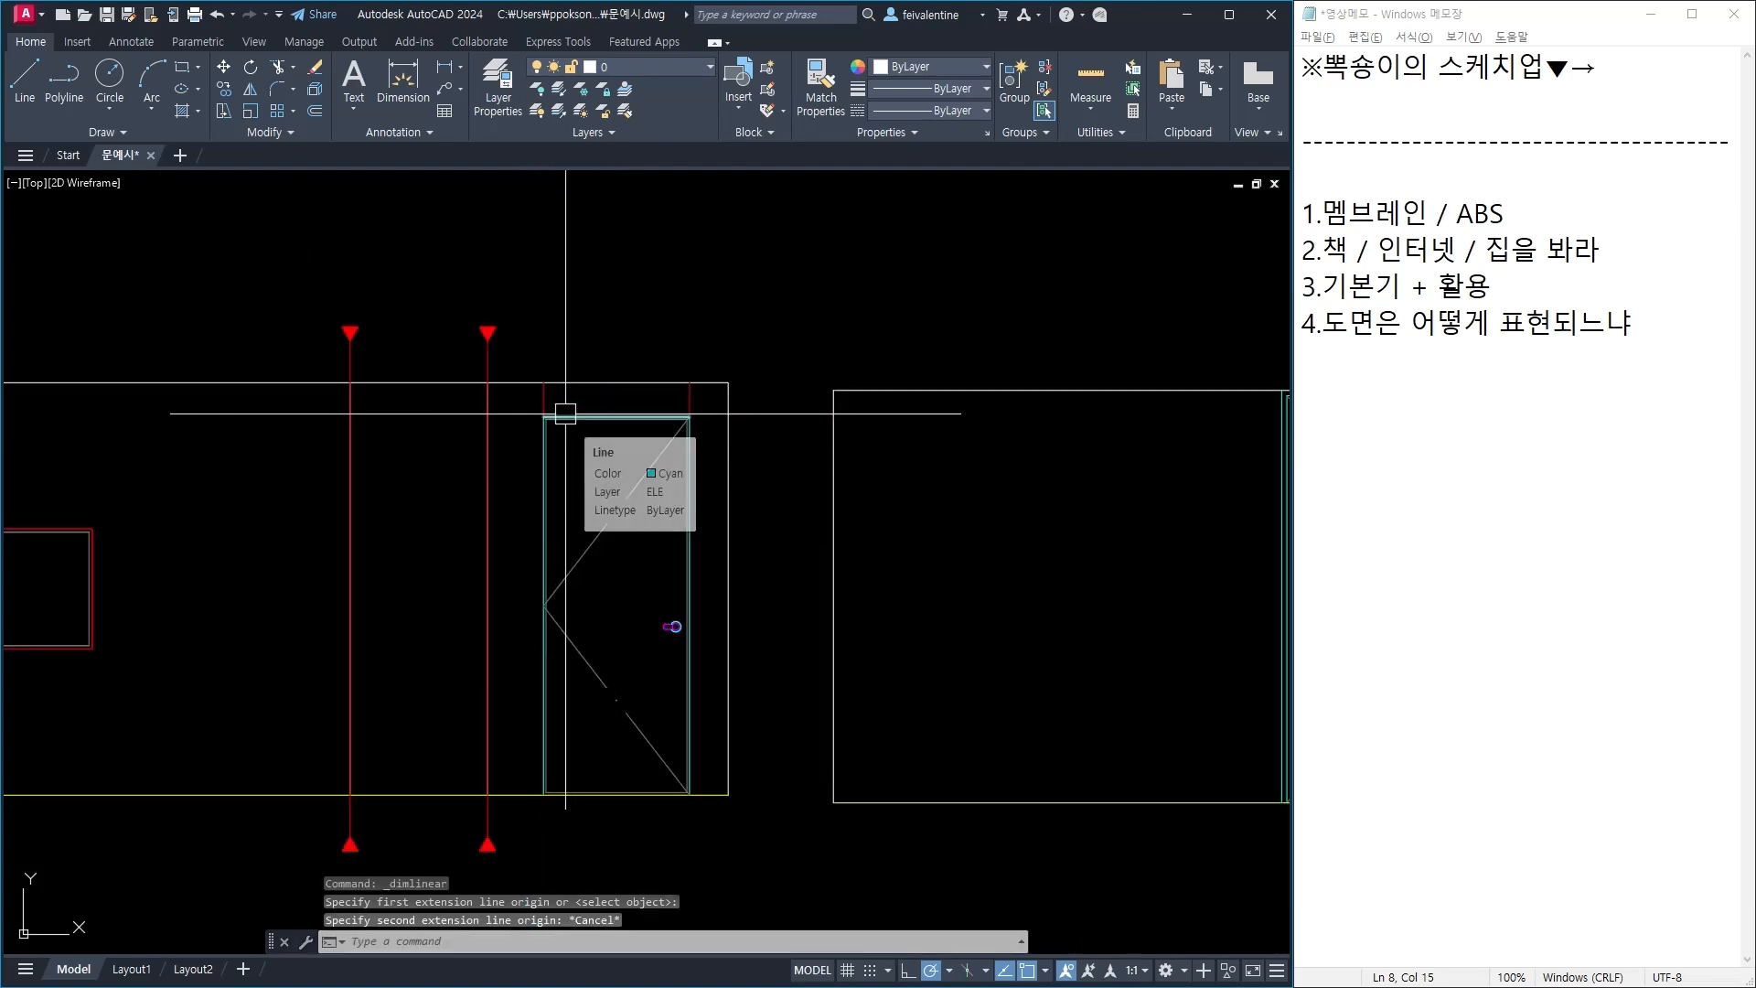
# Step: Check the overall height of the first elevation's door with a temporary linear dimension from its upper corner to the floor
pyautogui.press('space')
pyautogui.scroll(3, 563, 413)
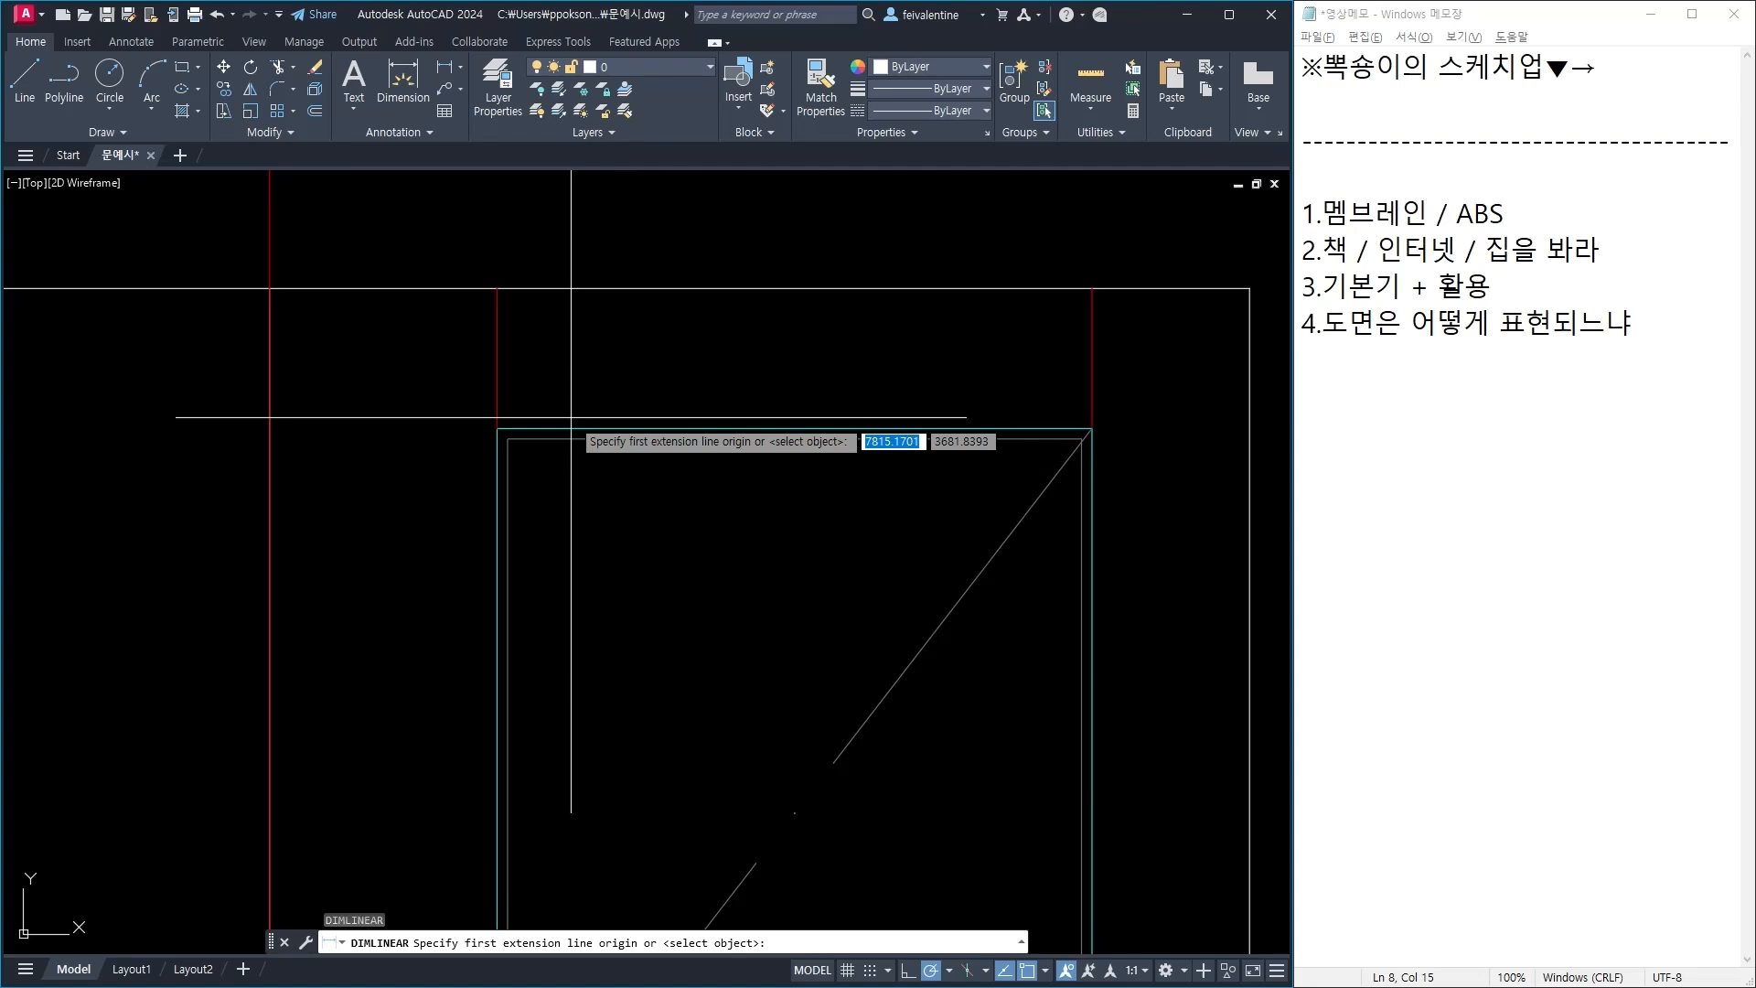
pyautogui.click(498, 427)
pyautogui.scroll(-5, 523, 396)
pyautogui.scroll(6, 537, 400)
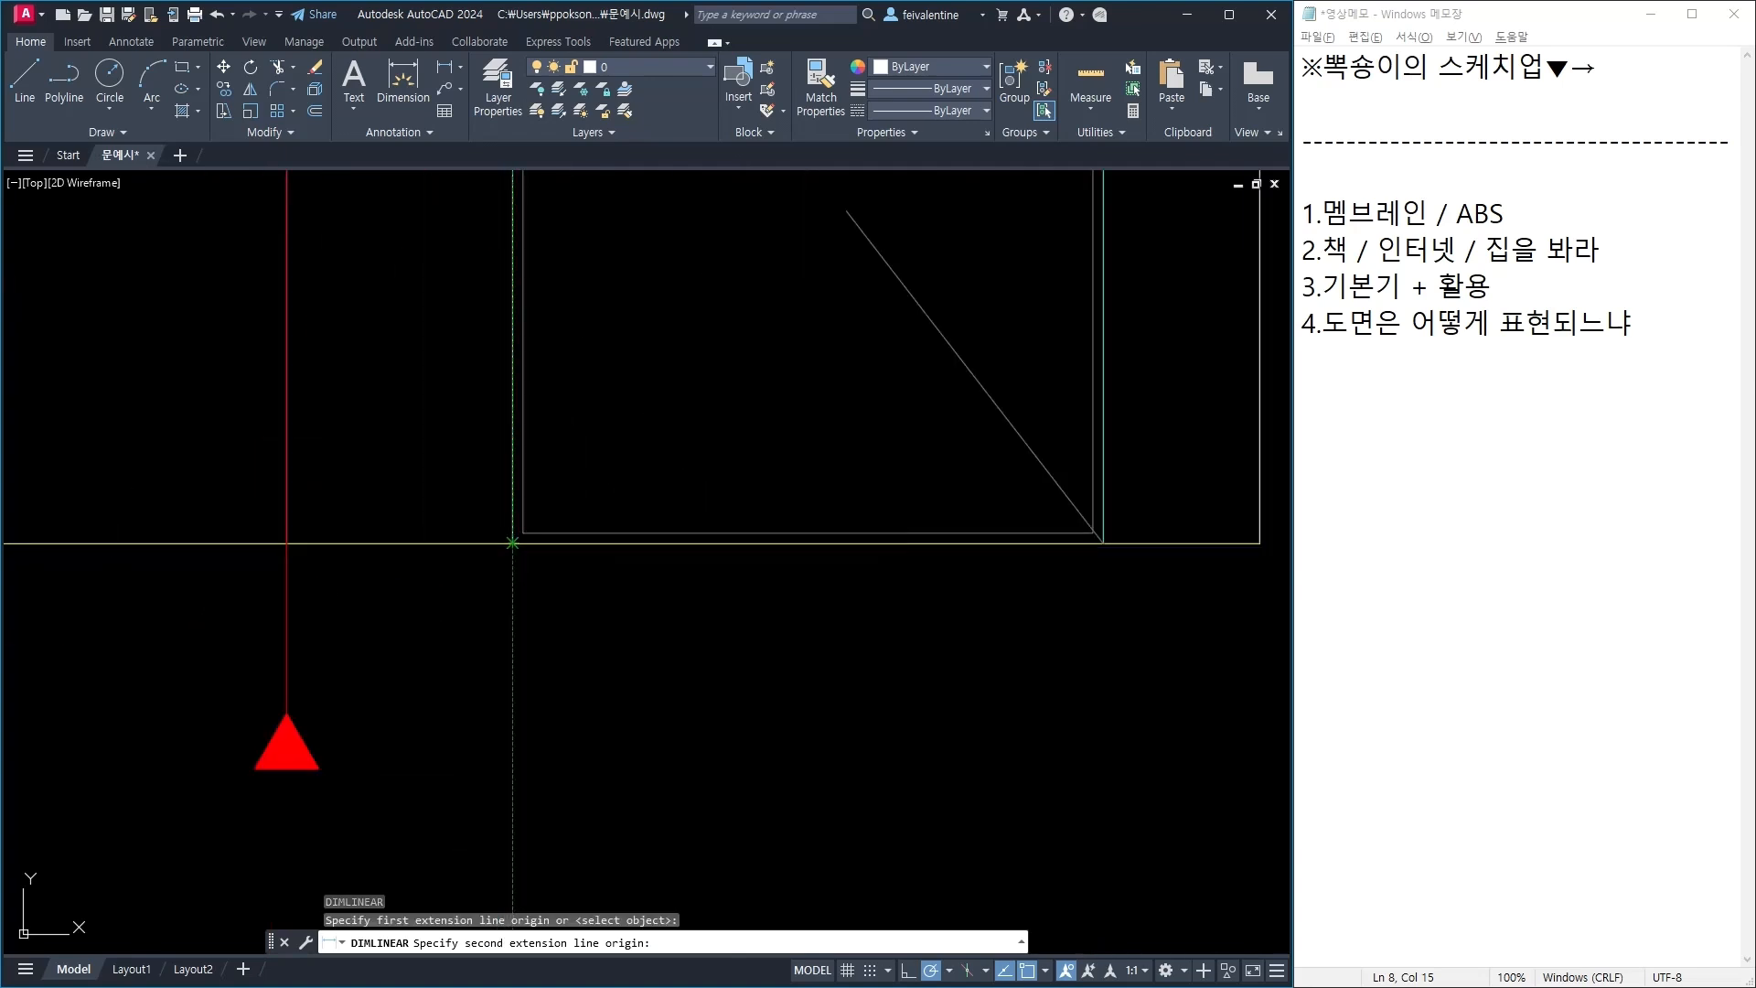
pyautogui.click(512, 543)
pyautogui.press('Escape')
# Step: Place a linear dimension for the first elevation's door width just below the floor line
pyautogui.press('space')
pyautogui.click(512, 543)
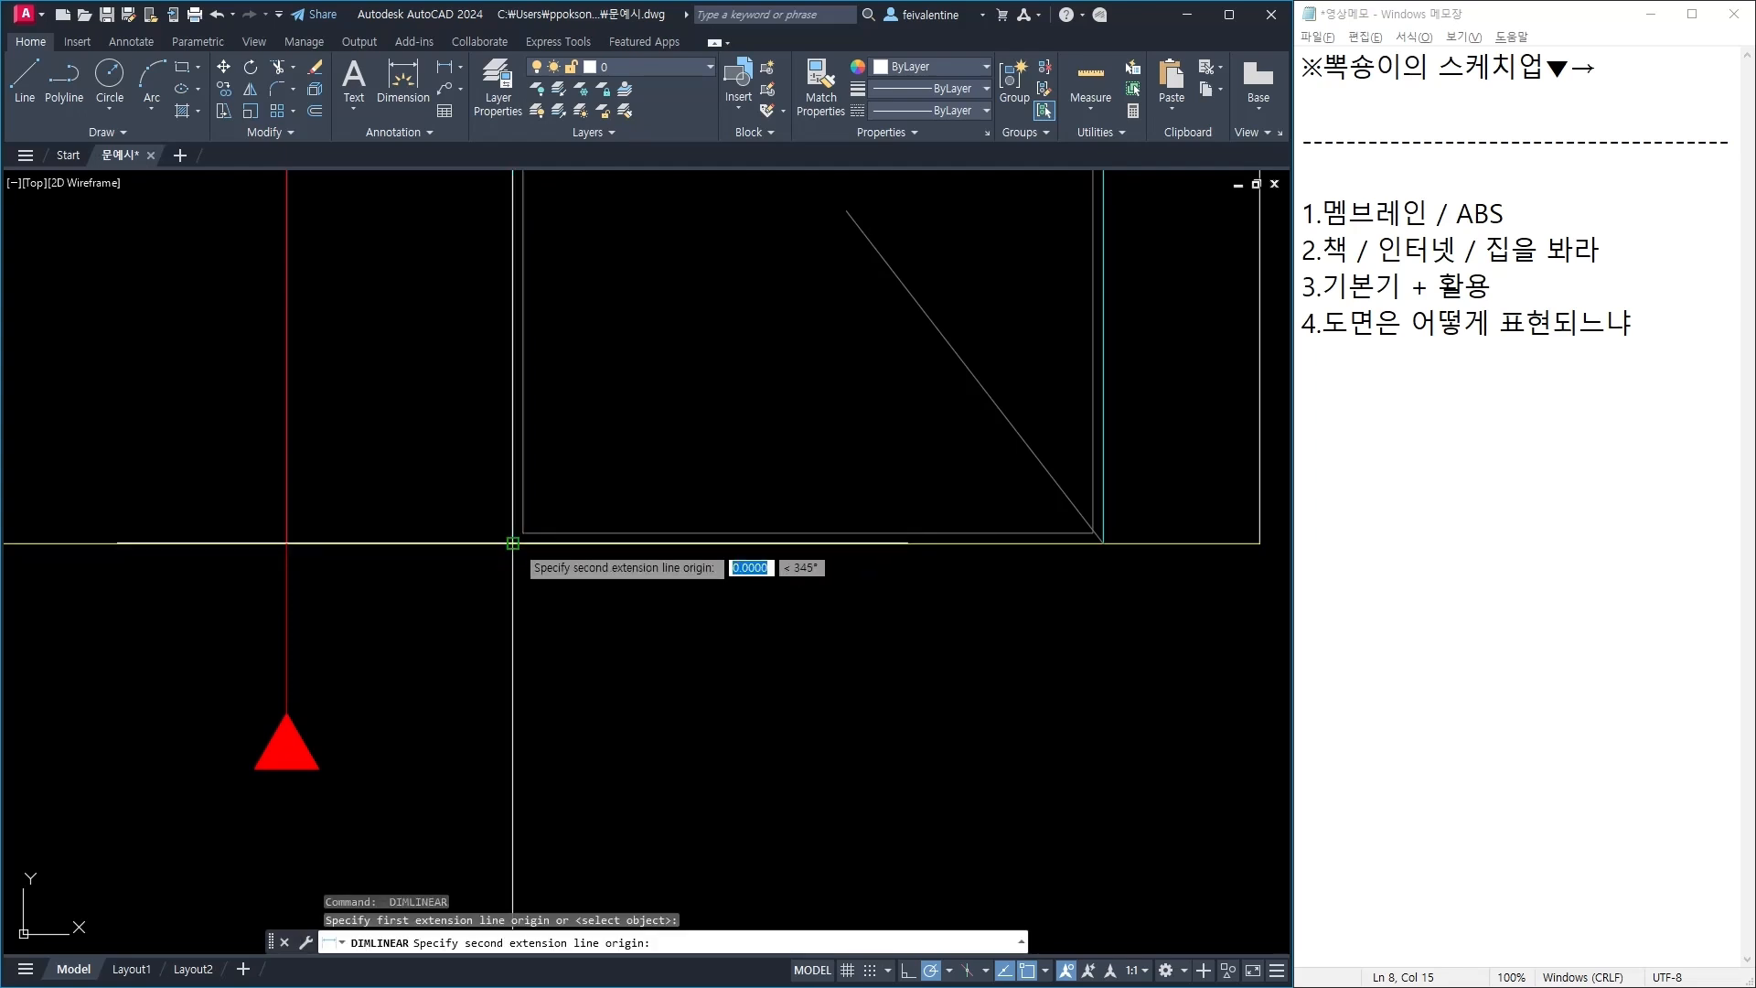
pyautogui.click(1102, 543)
pyautogui.click(1101, 607)
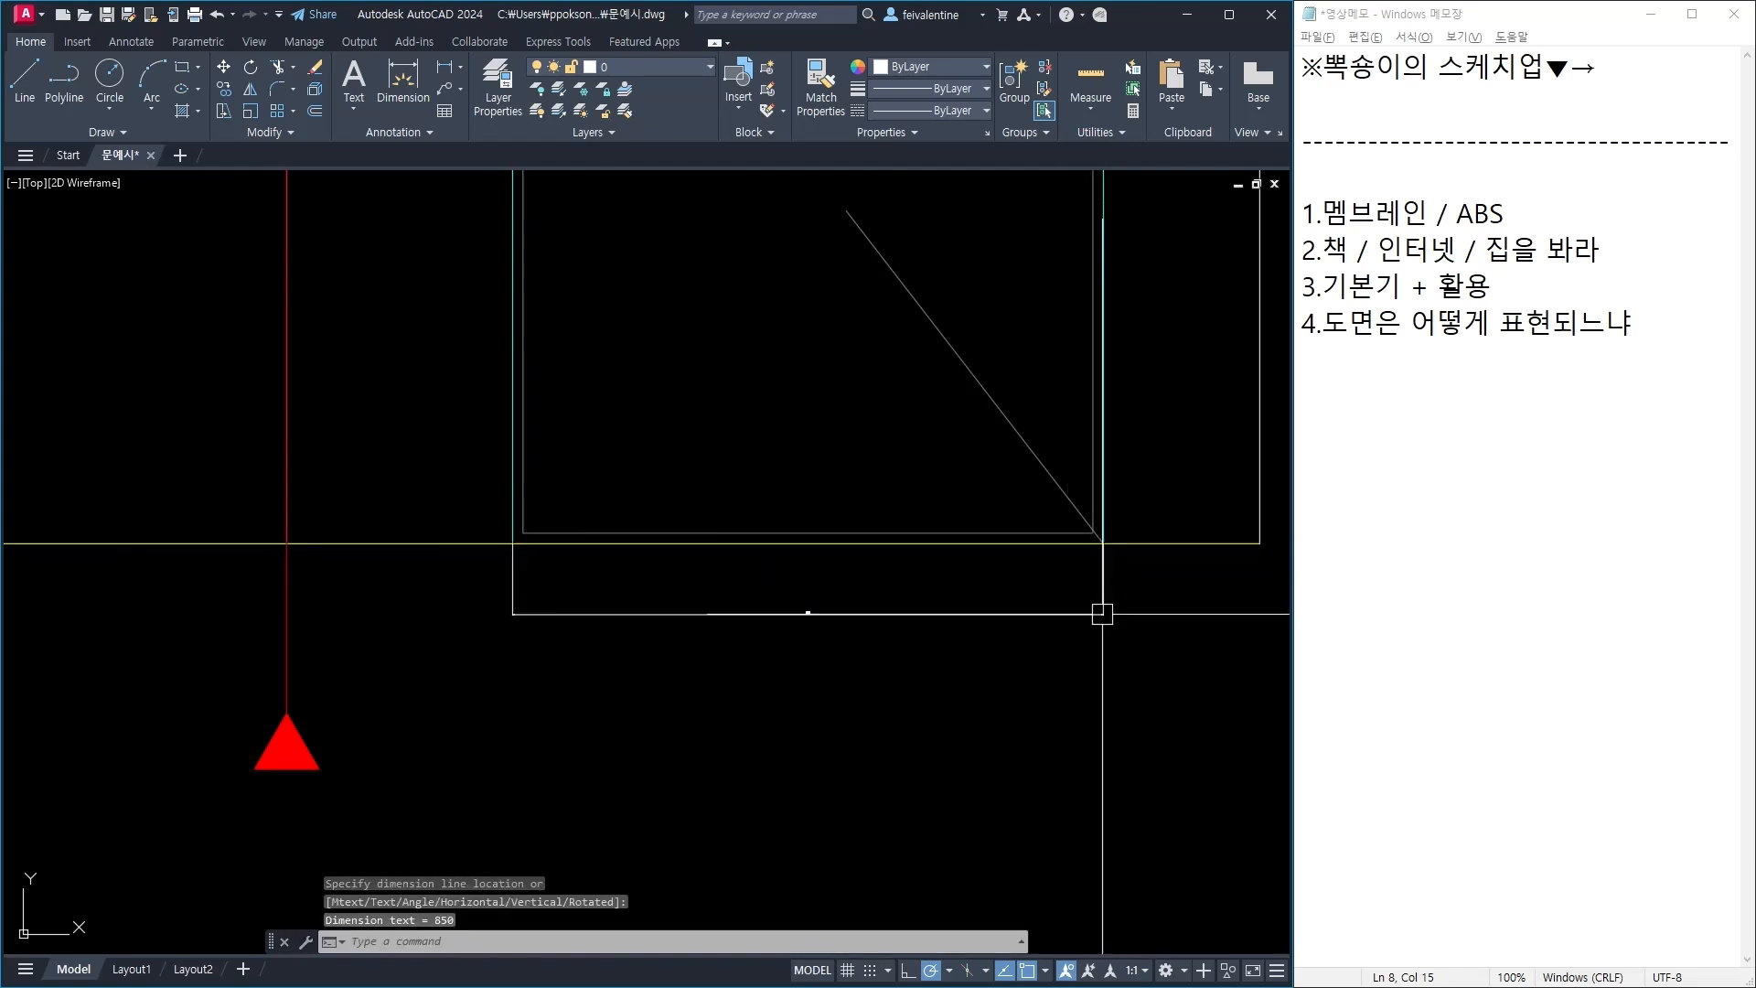
pyautogui.scroll(5, 815, 607)
pyautogui.scroll(-5, 792, 656)
# Step: Place a linear dimension for the second elevation's overall door width, frame included, below the floor line
pyautogui.scroll(-5, 792, 656)
pyautogui.moveTo(927, 604); pyautogui.dragTo(542, 691, button='middle')
pyautogui.scroll(2, 615, 701)
pyautogui.scroll(2, 682, 727)
pyautogui.moveTo(1044, 820); pyautogui.dragTo(800, 709, button='middle')
pyautogui.press('space')
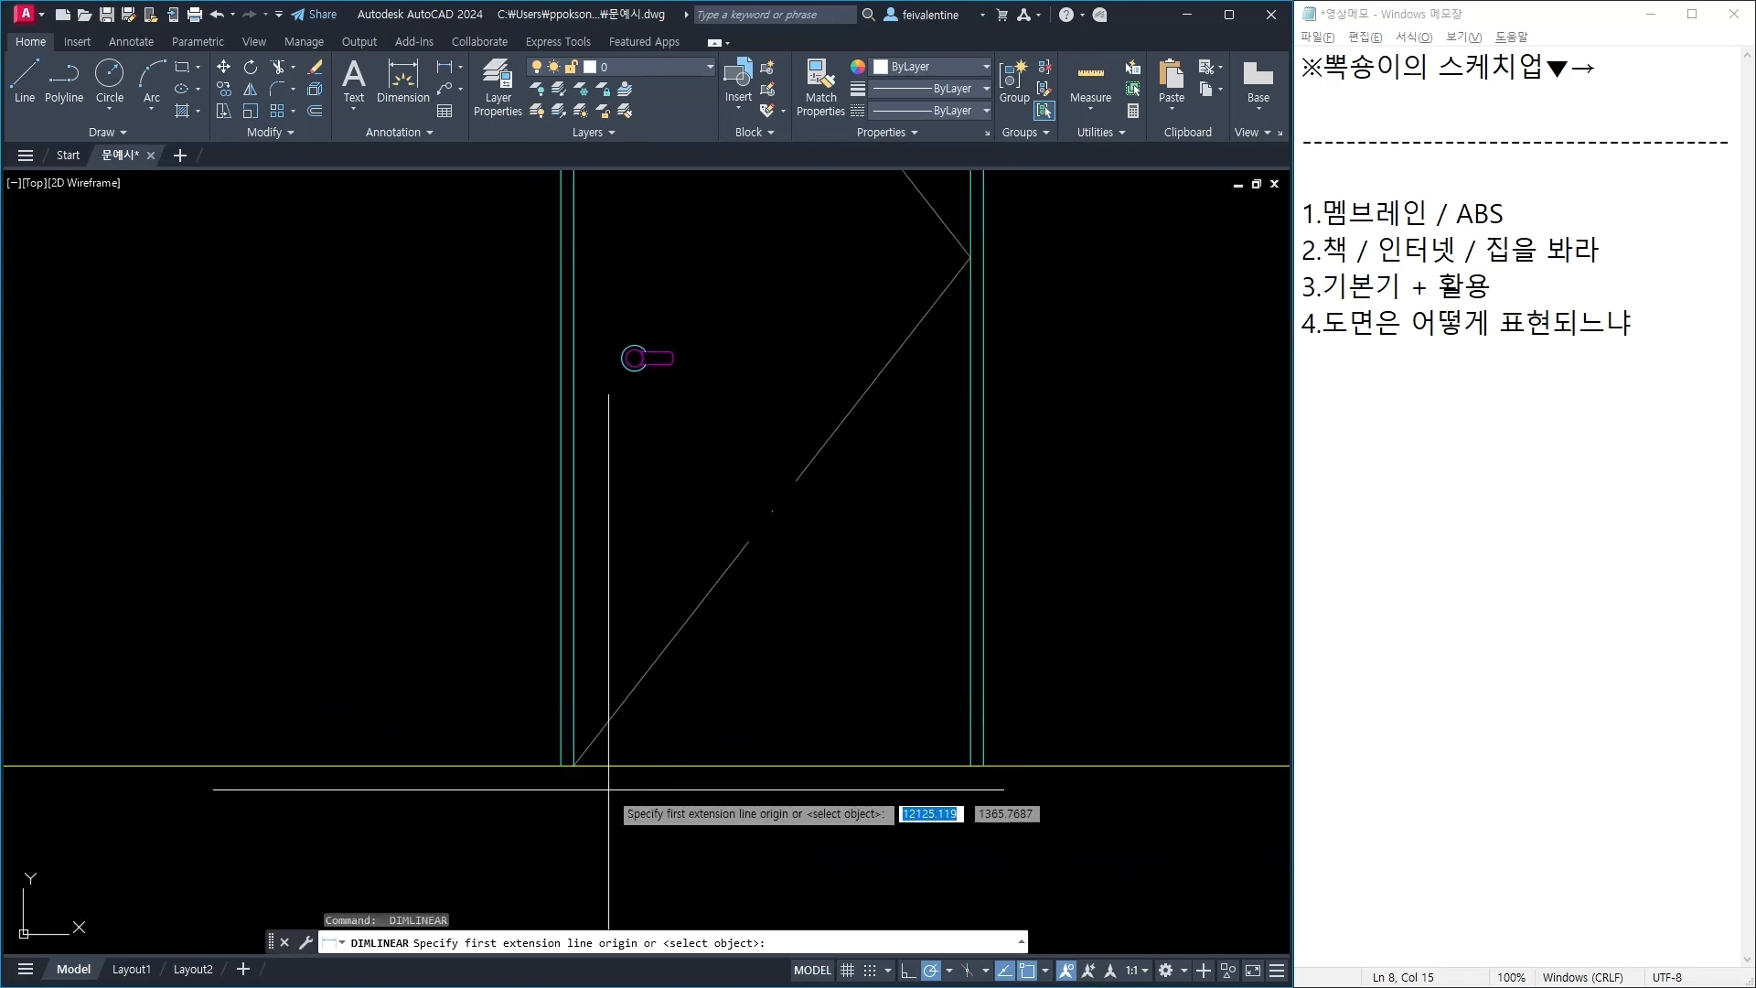
pyautogui.click(560, 765)
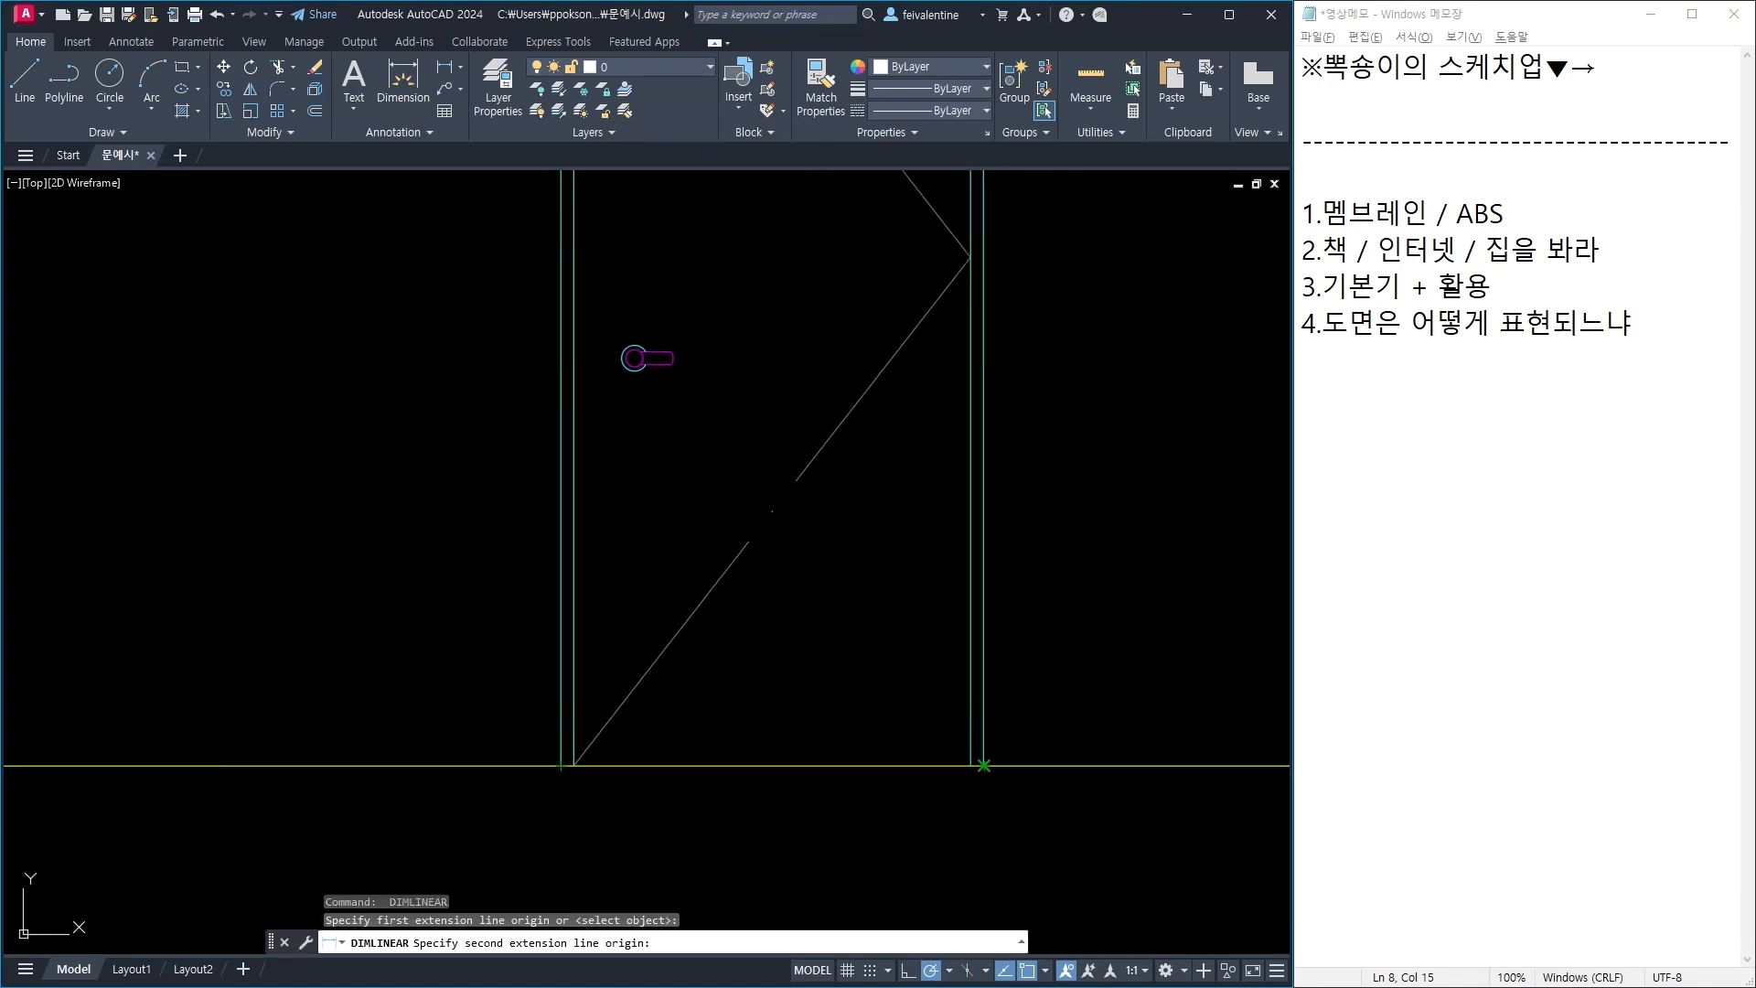
pyautogui.click(983, 764)
pyautogui.click(568, 862)
pyautogui.scroll(4, 796, 875)
pyautogui.scroll(-8, 560, 801)
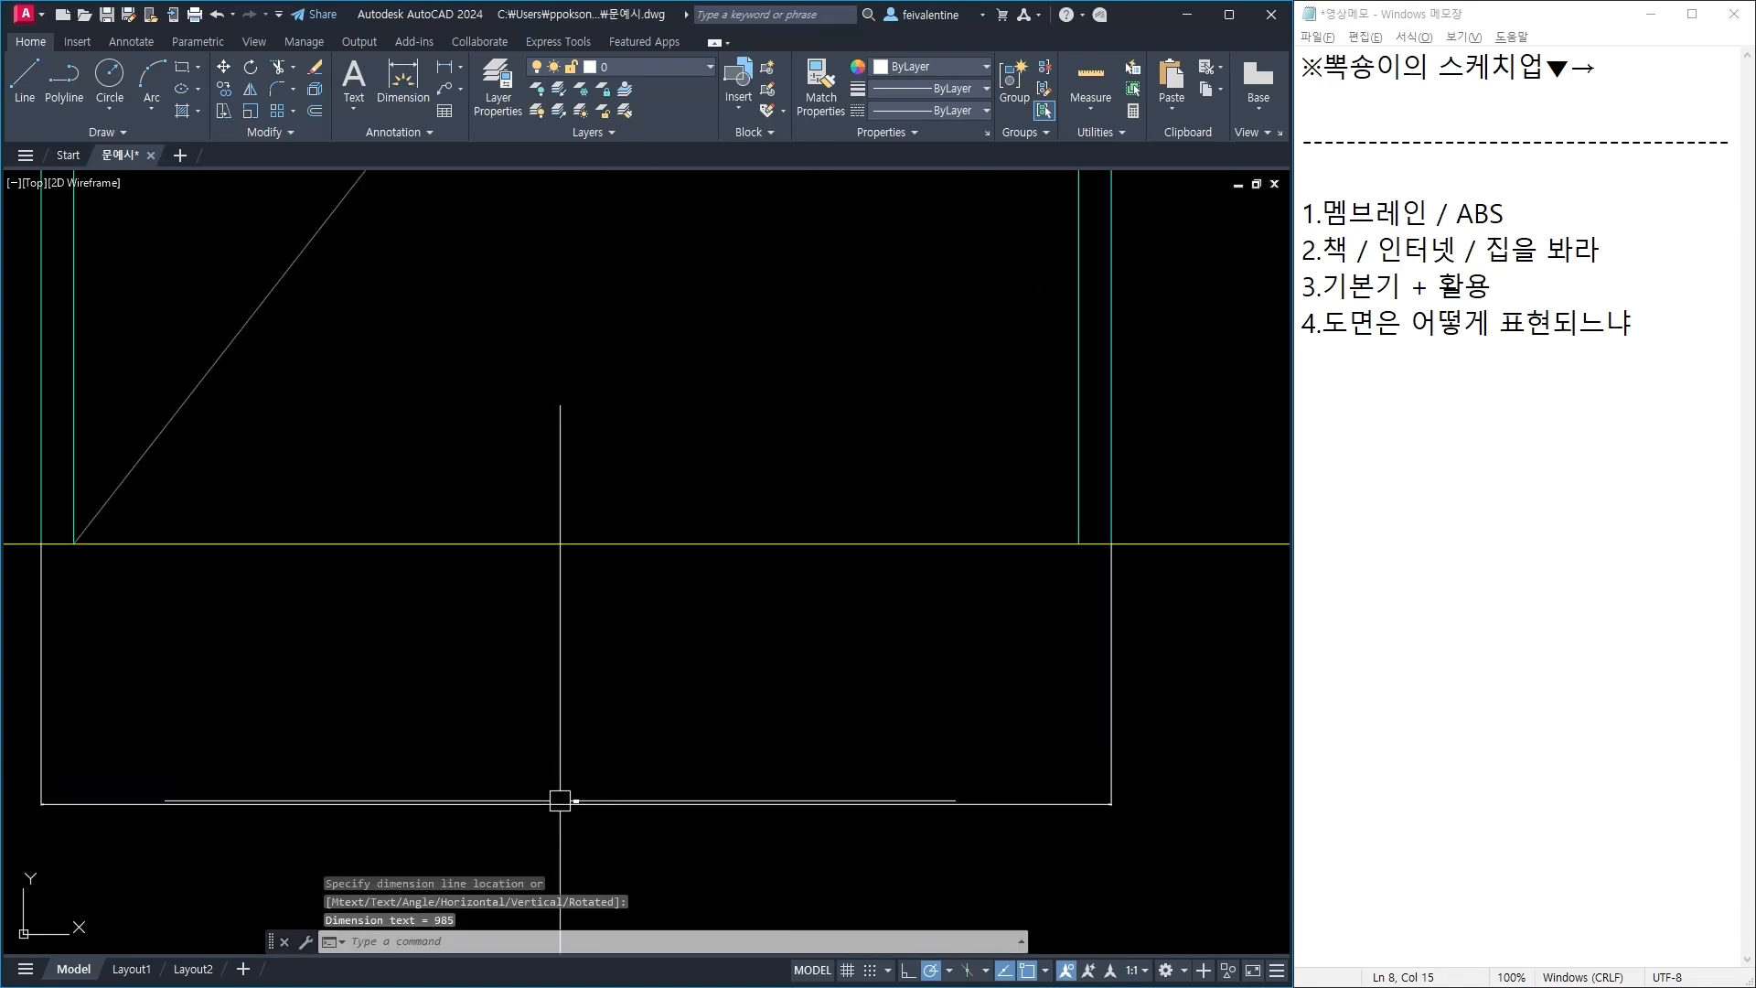
# Step: Dimension the left frame member's thickness at the foot of the second elevation's door
pyautogui.scroll(1, 508, 759)
pyautogui.scroll(2, 313, 733)
pyautogui.scroll(4, 484, 732)
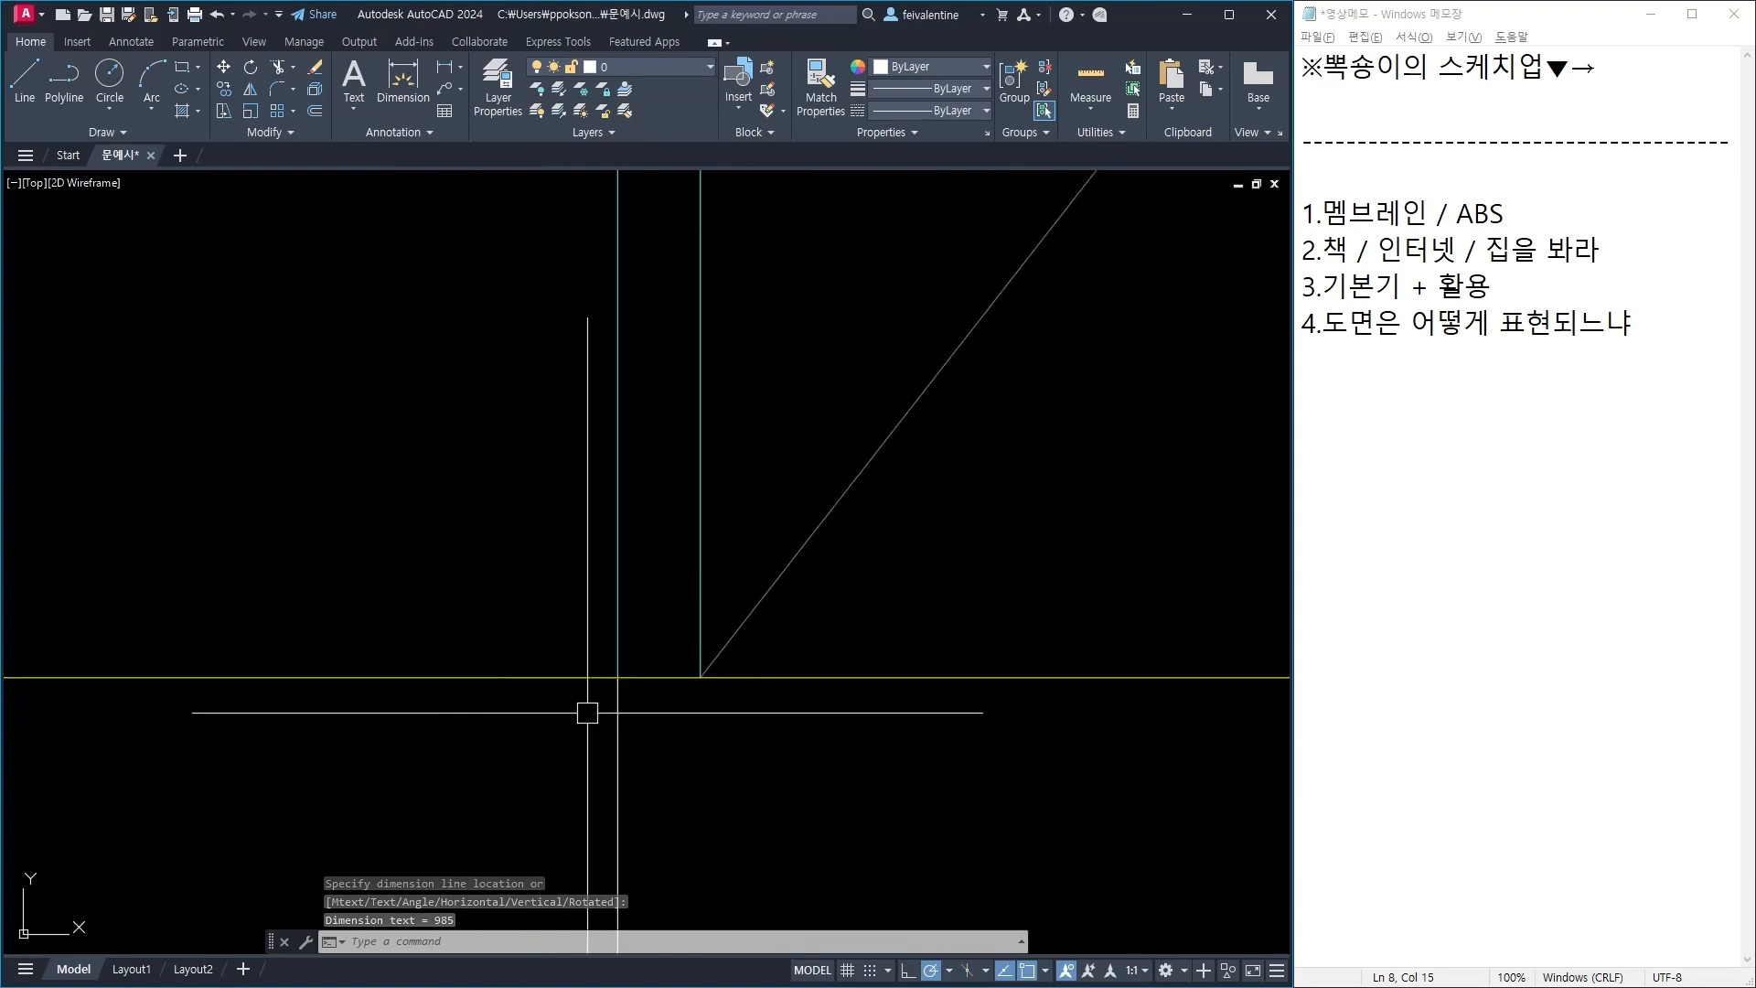
pyautogui.press('space')
pyautogui.click(617, 678)
pyautogui.click(701, 678)
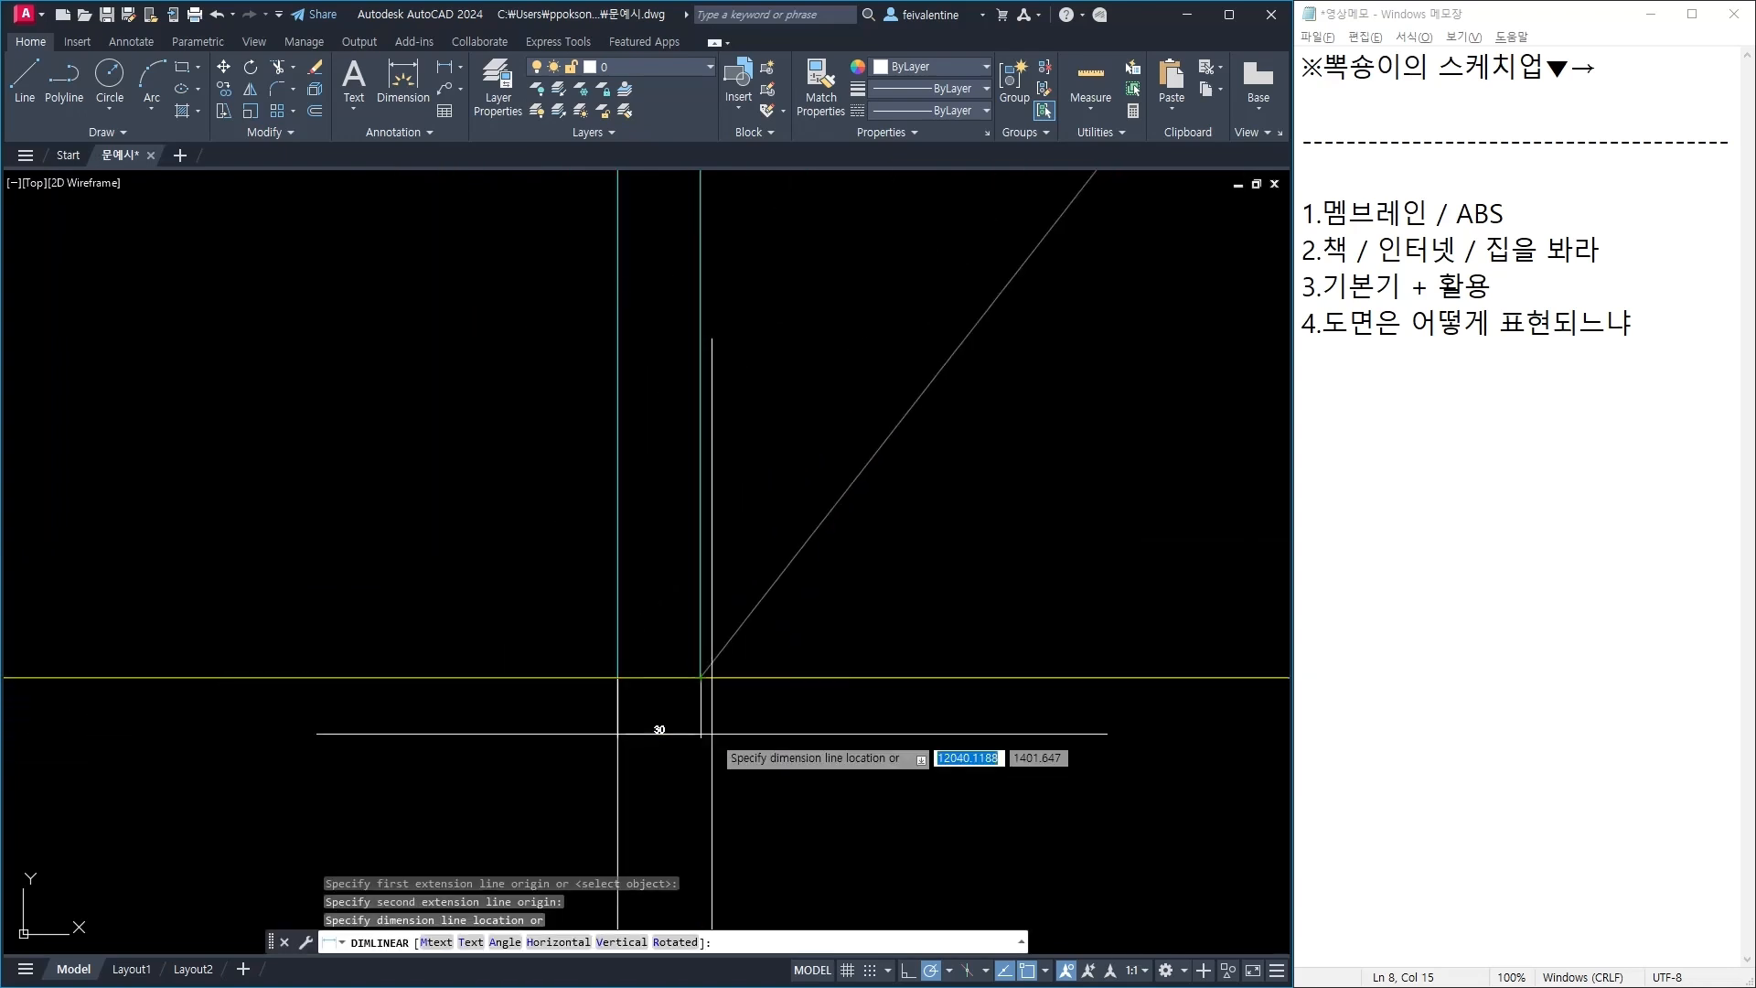
pyautogui.click(686, 725)
# Step: Dimension the second elevation's overall door height from the frame's upper right corner to the floor, placing it right of the door
pyautogui.scroll(-6, 698, 722)
pyautogui.scroll(5, 722, 722)
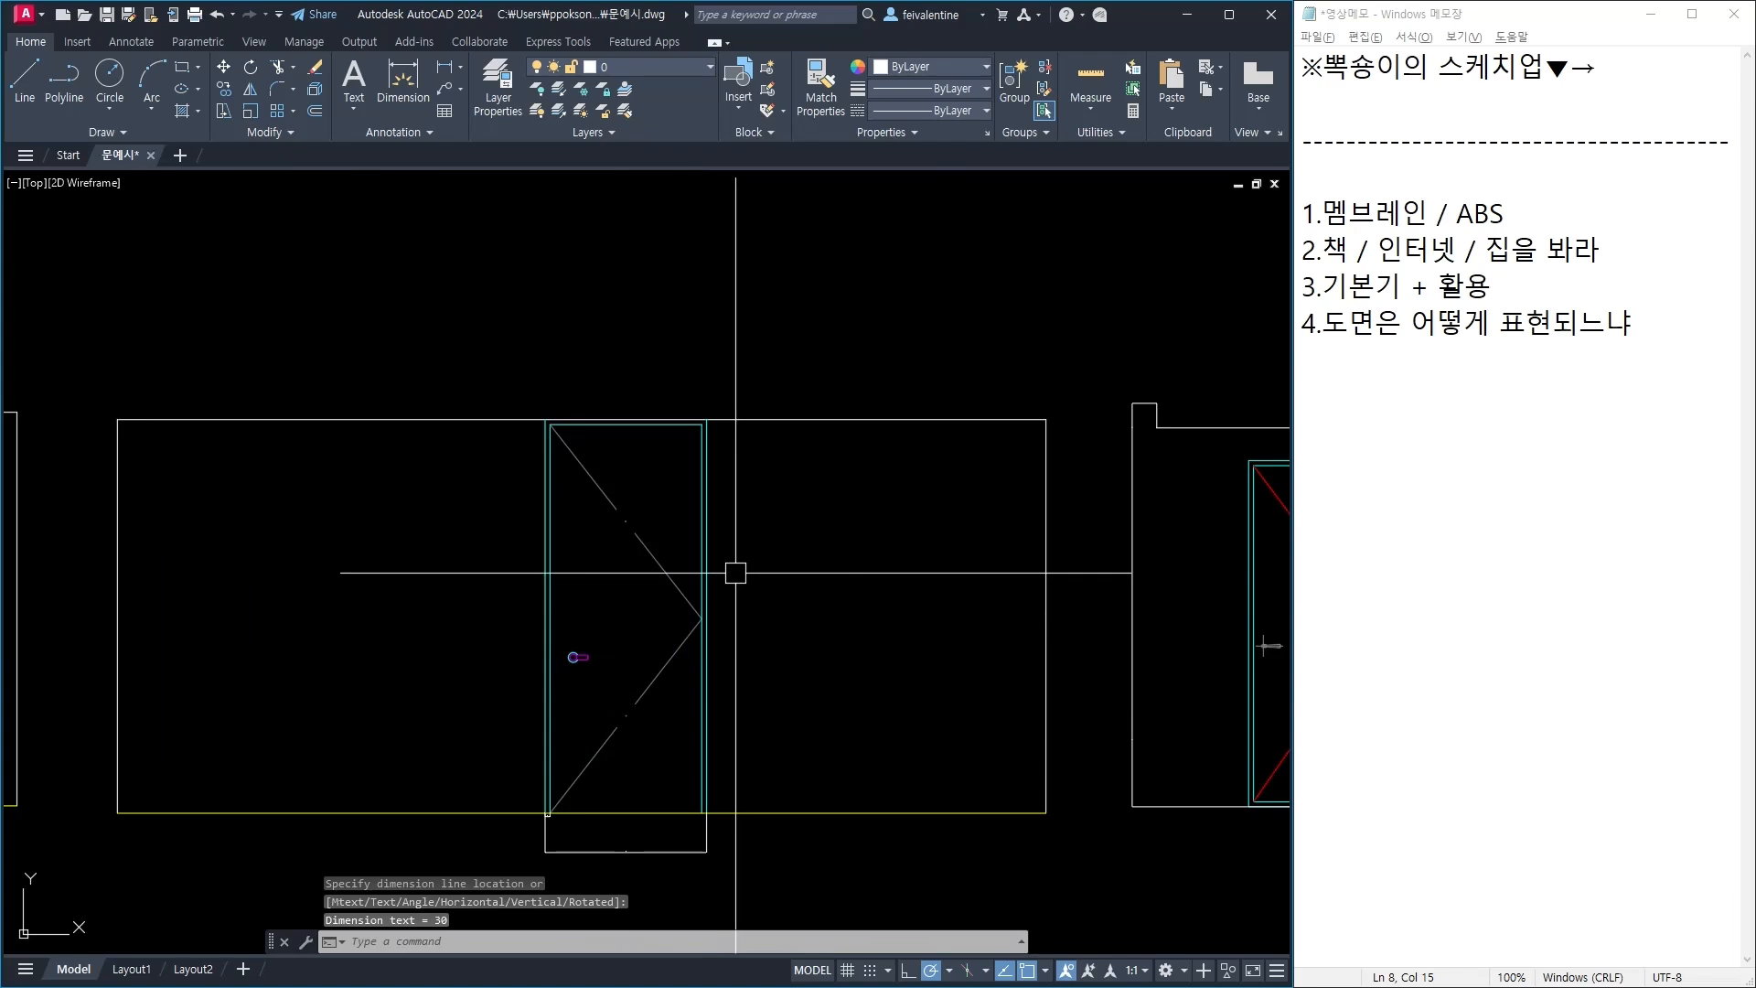
pyautogui.press('space')
pyautogui.click(710, 417)
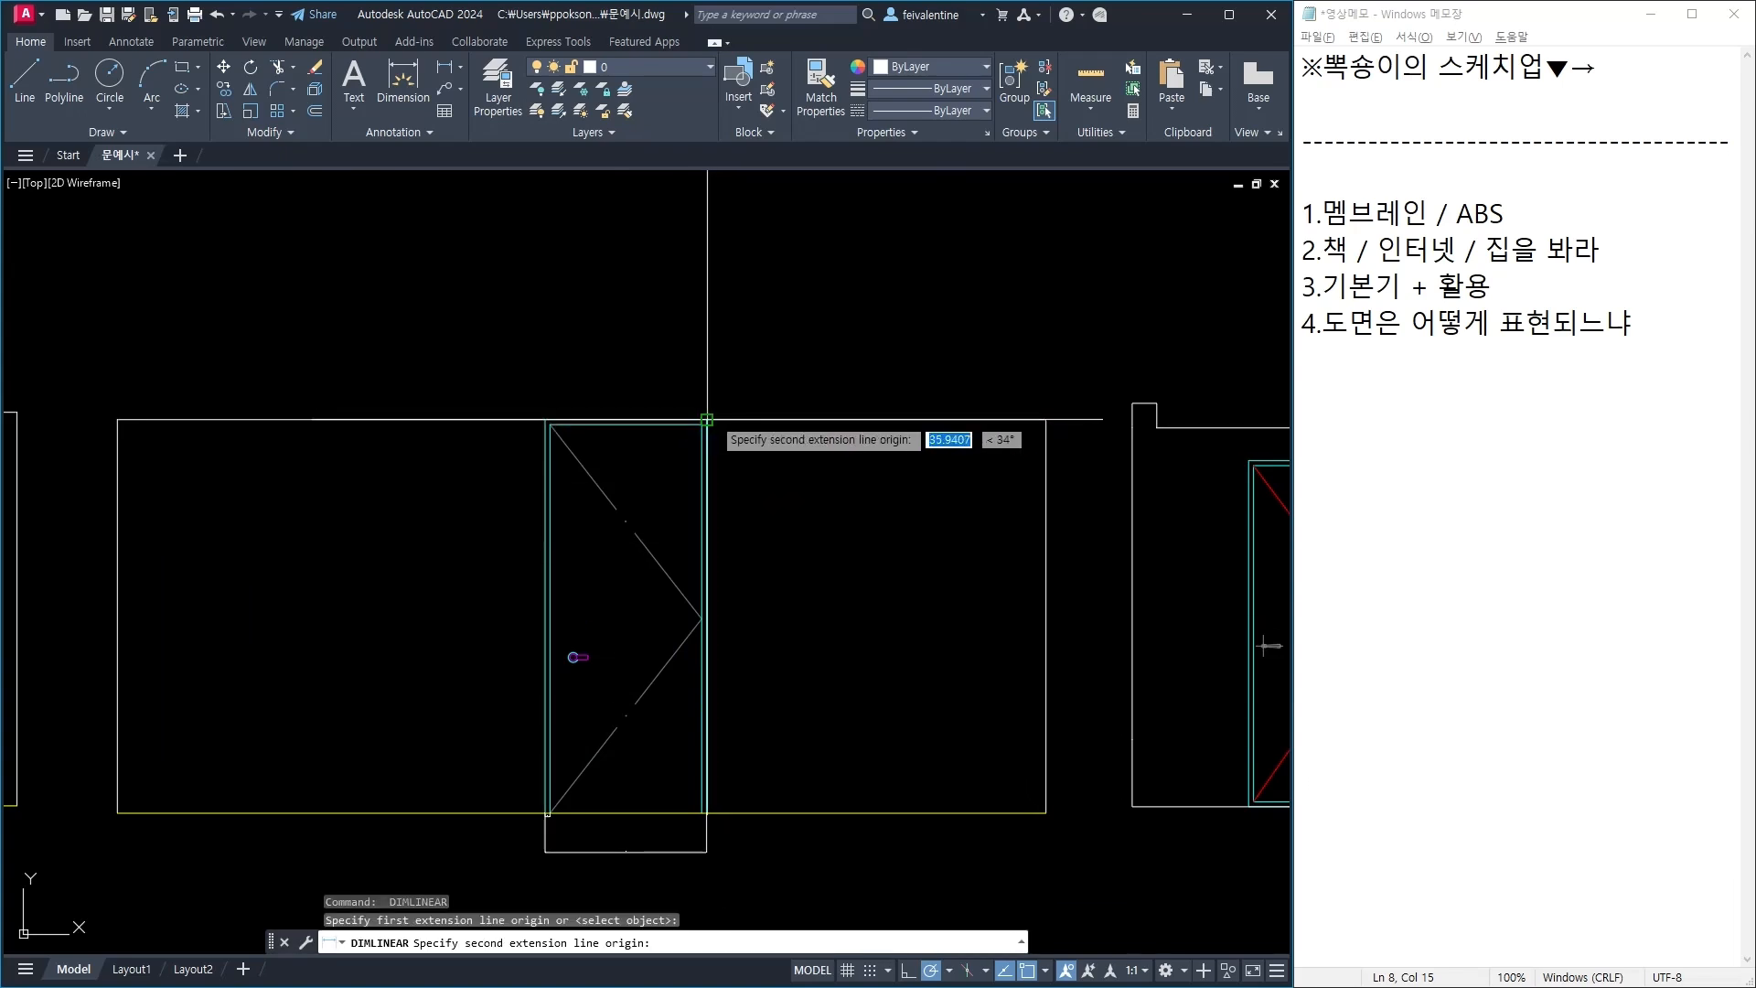
pyautogui.click(707, 812)
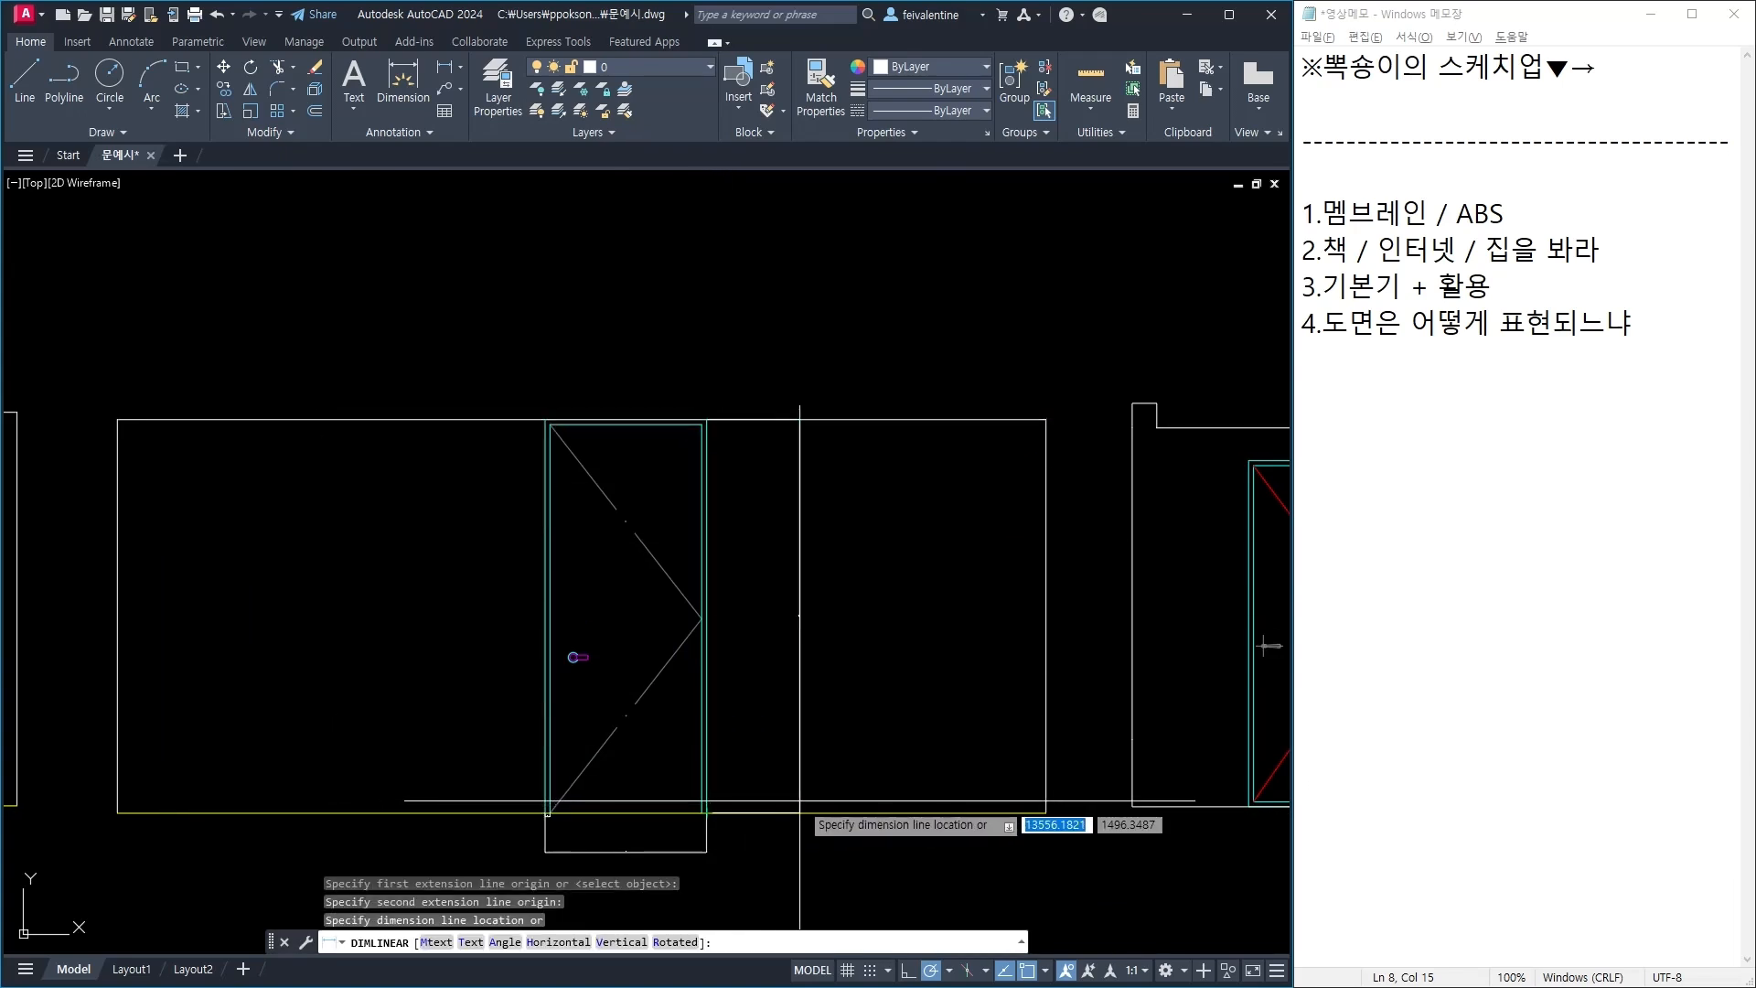
pyautogui.click(798, 804)
# Step: Place a linear dimension for the third elevation's overall door width below the floor line
pyautogui.scroll(-8, 723, 581)
pyautogui.scroll(4, 887, 584)
pyautogui.scroll(8, 723, 657)
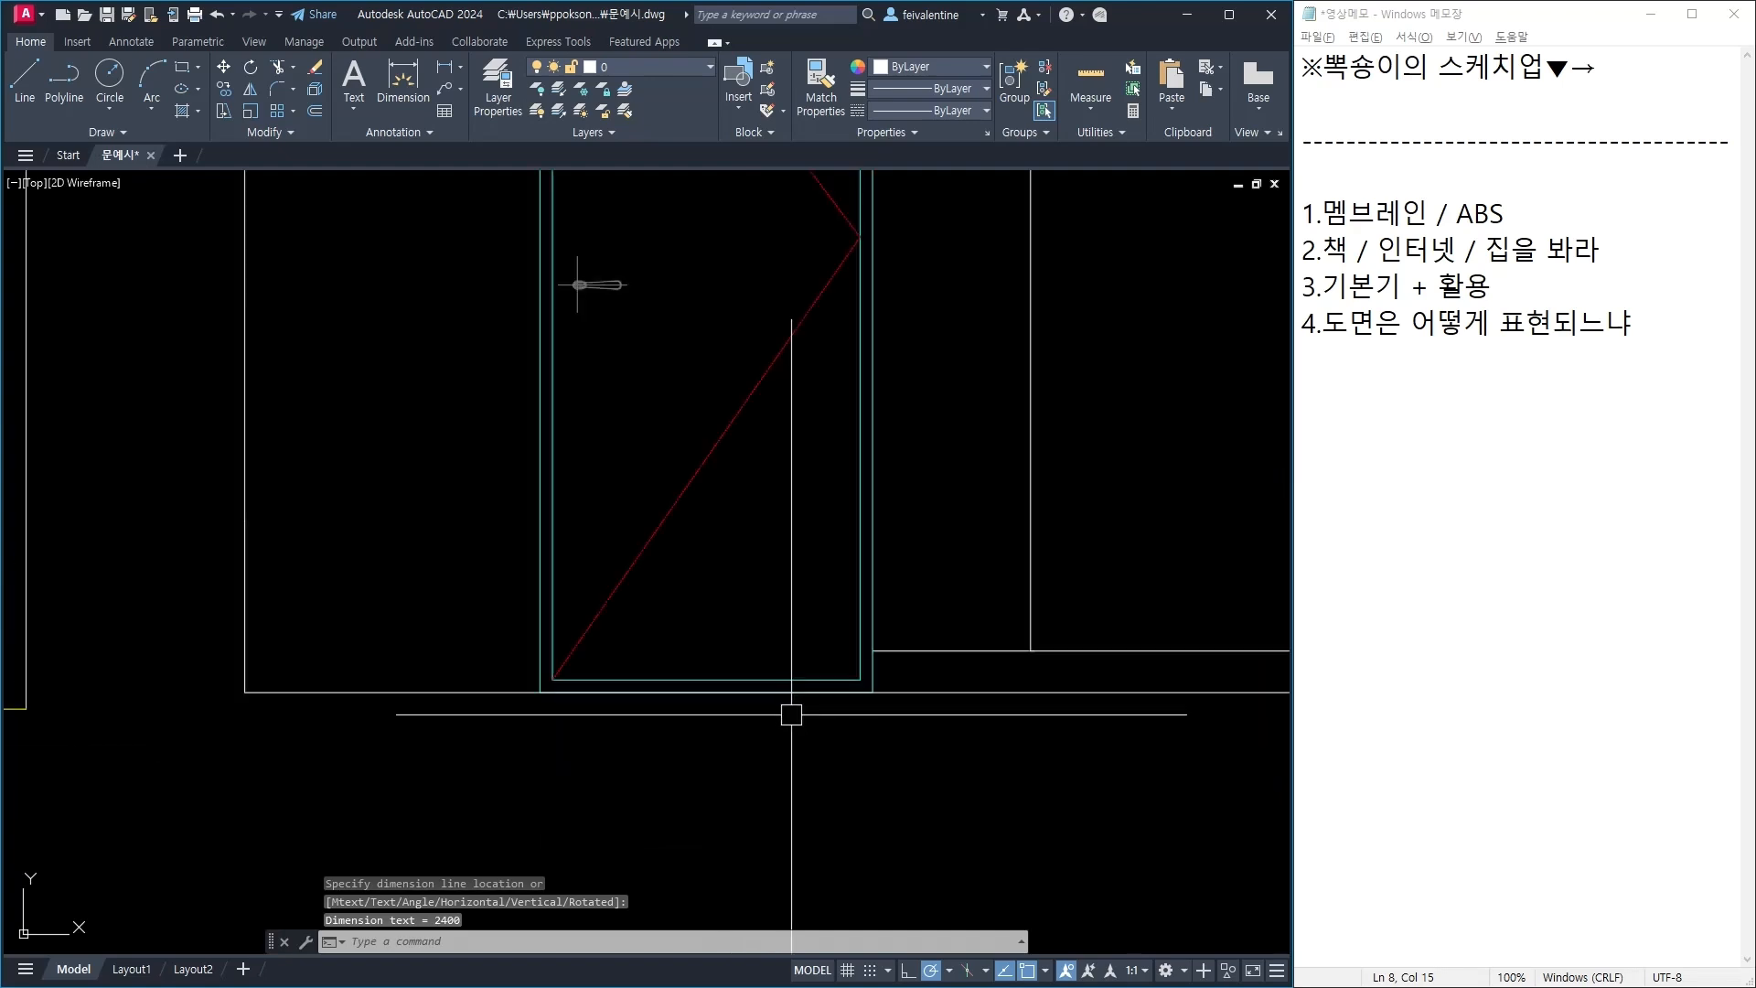
pyautogui.press('space')
pyautogui.click(540, 691)
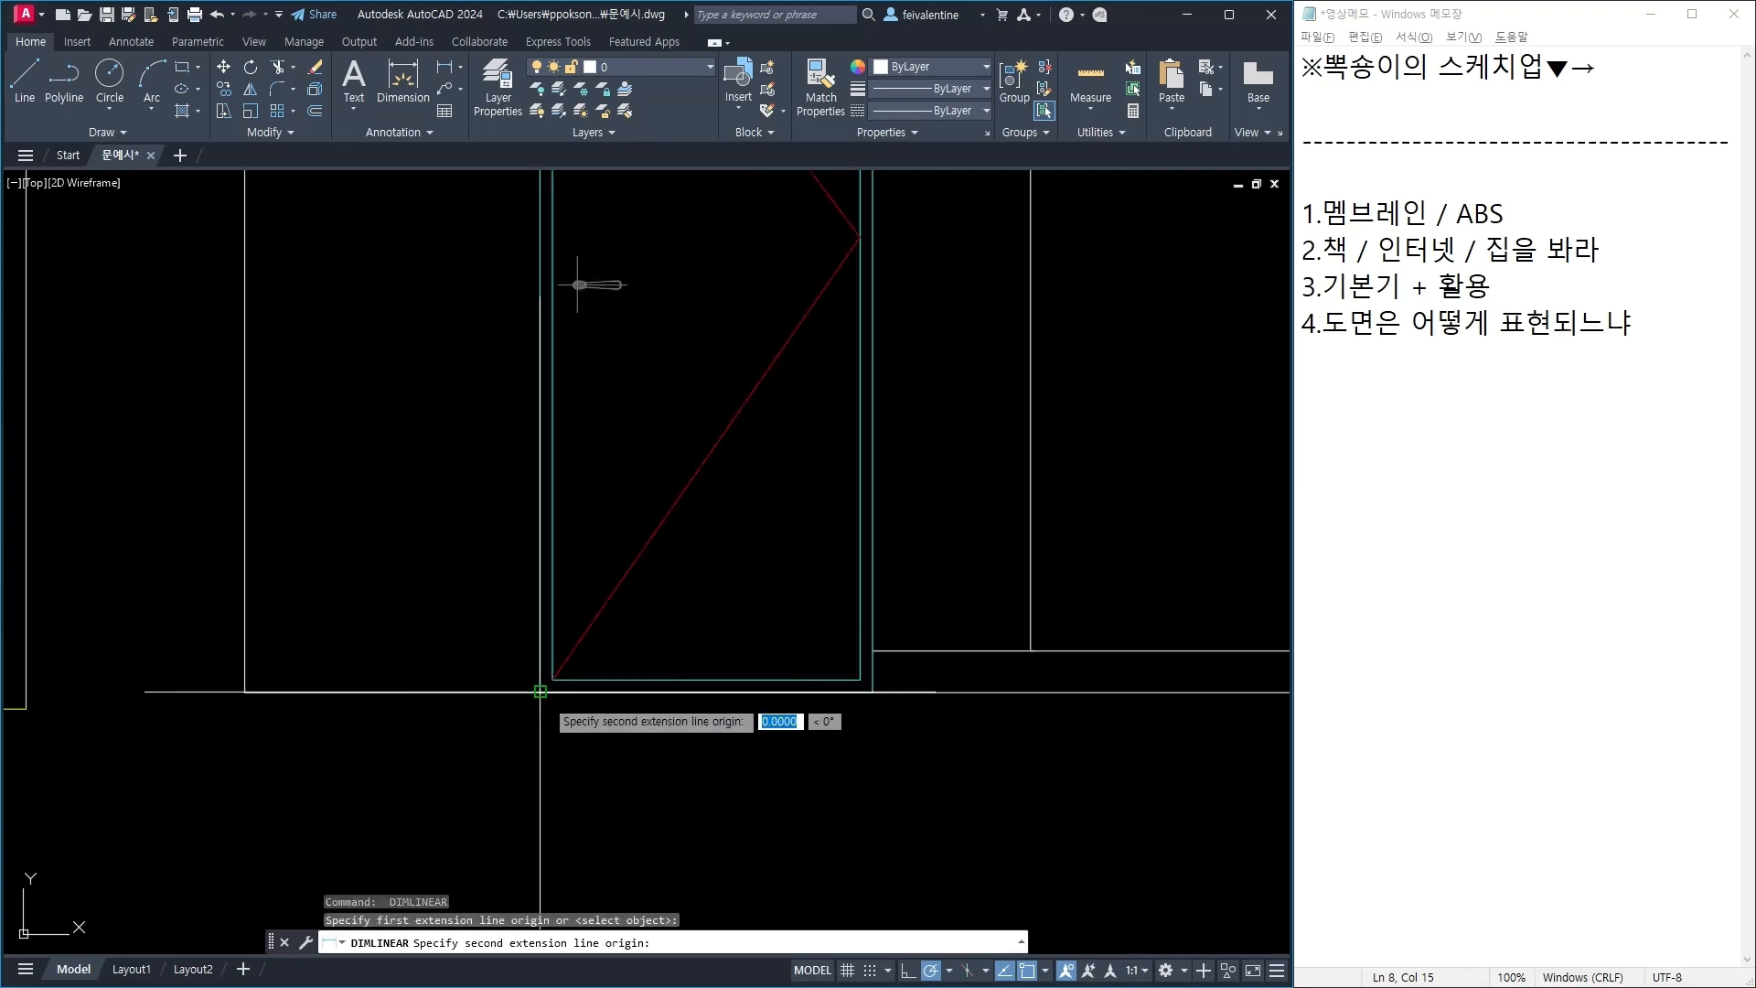
pyautogui.click(872, 693)
pyautogui.click(873, 767)
# Step: Dimension the bottom frame member's thickness at the lower left corner of the third elevation's door
pyautogui.scroll(5, 601, 674)
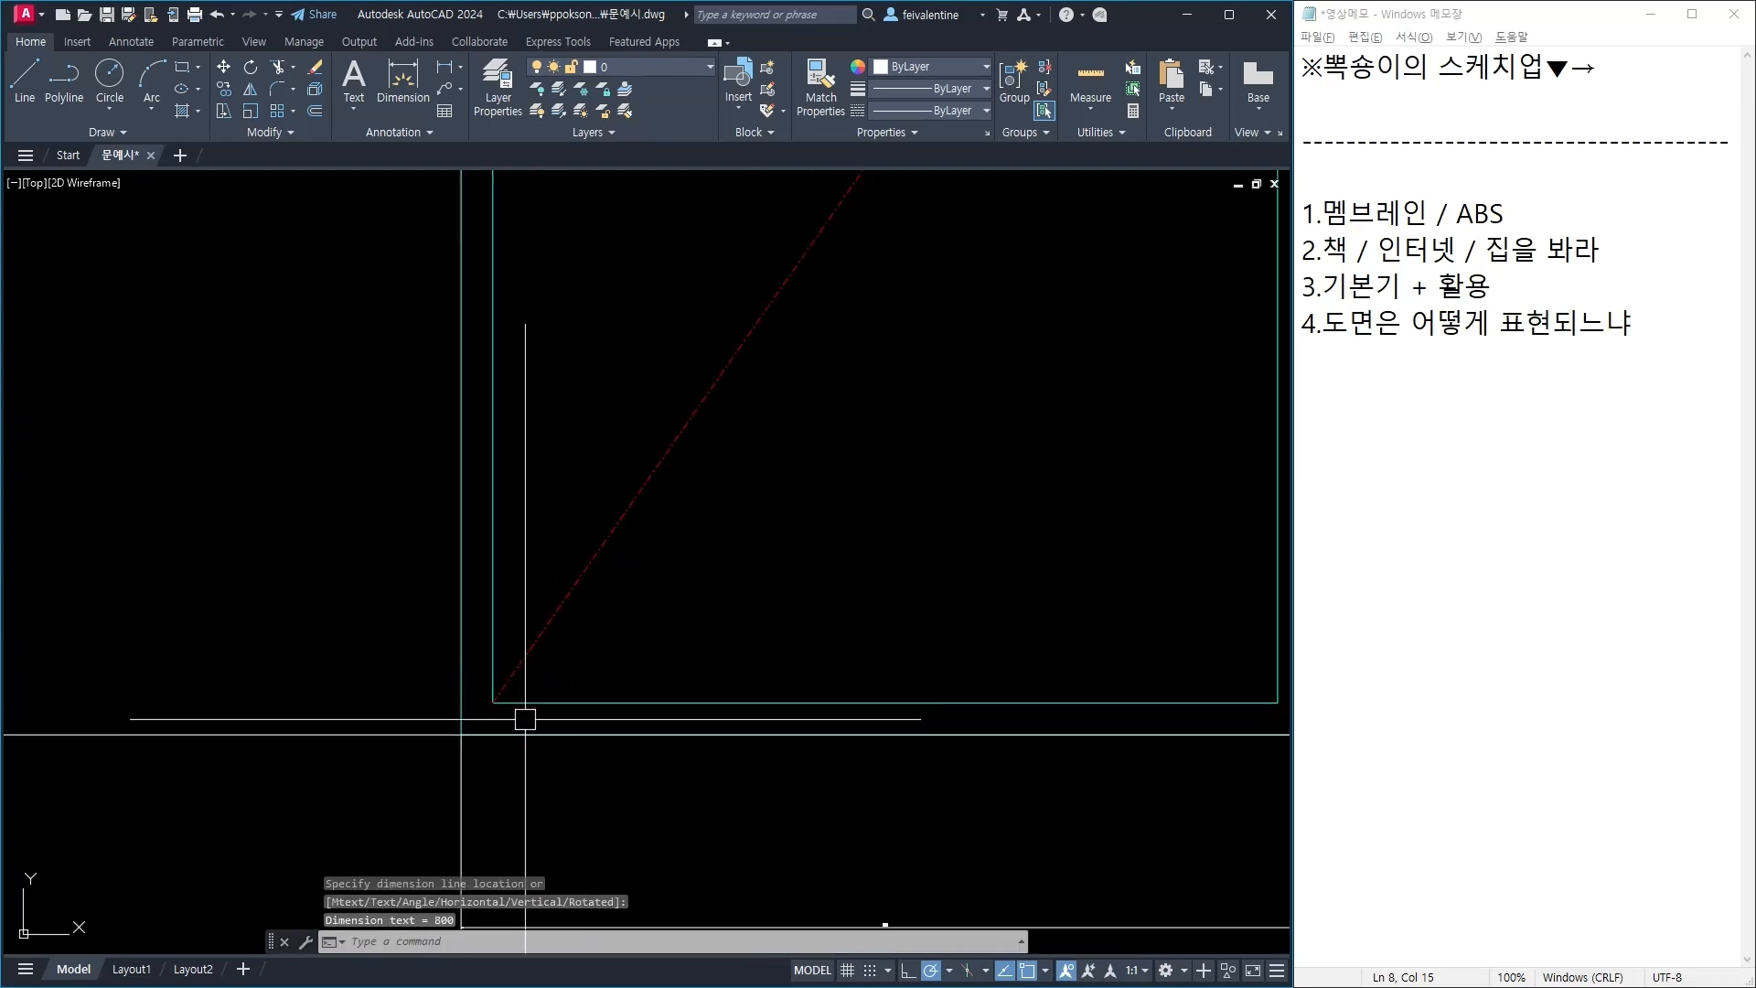
pyautogui.press('space')
pyautogui.click(493, 702)
pyautogui.click(493, 734)
pyautogui.click(353, 725)
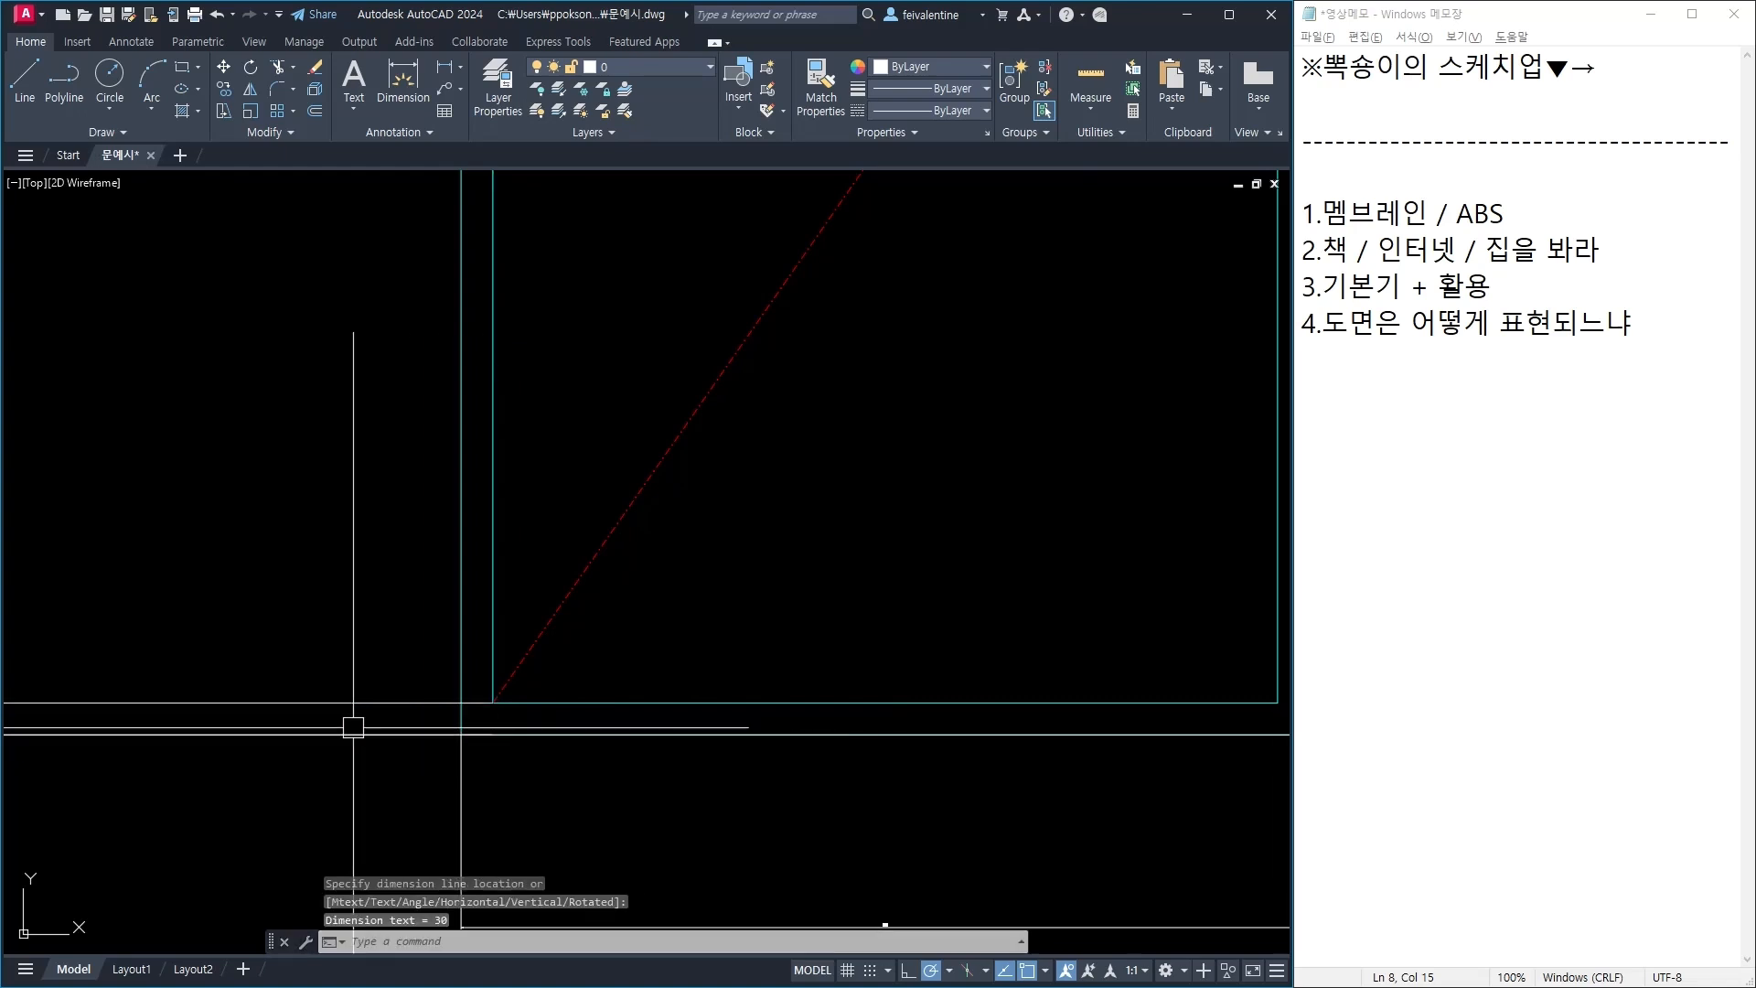
# Step: Dimension the third elevation's overall door height between the frame's left outer corners, placing it left of the door
pyautogui.scroll(4, 451, 701)
pyautogui.press('space')
pyautogui.click(476, 788)
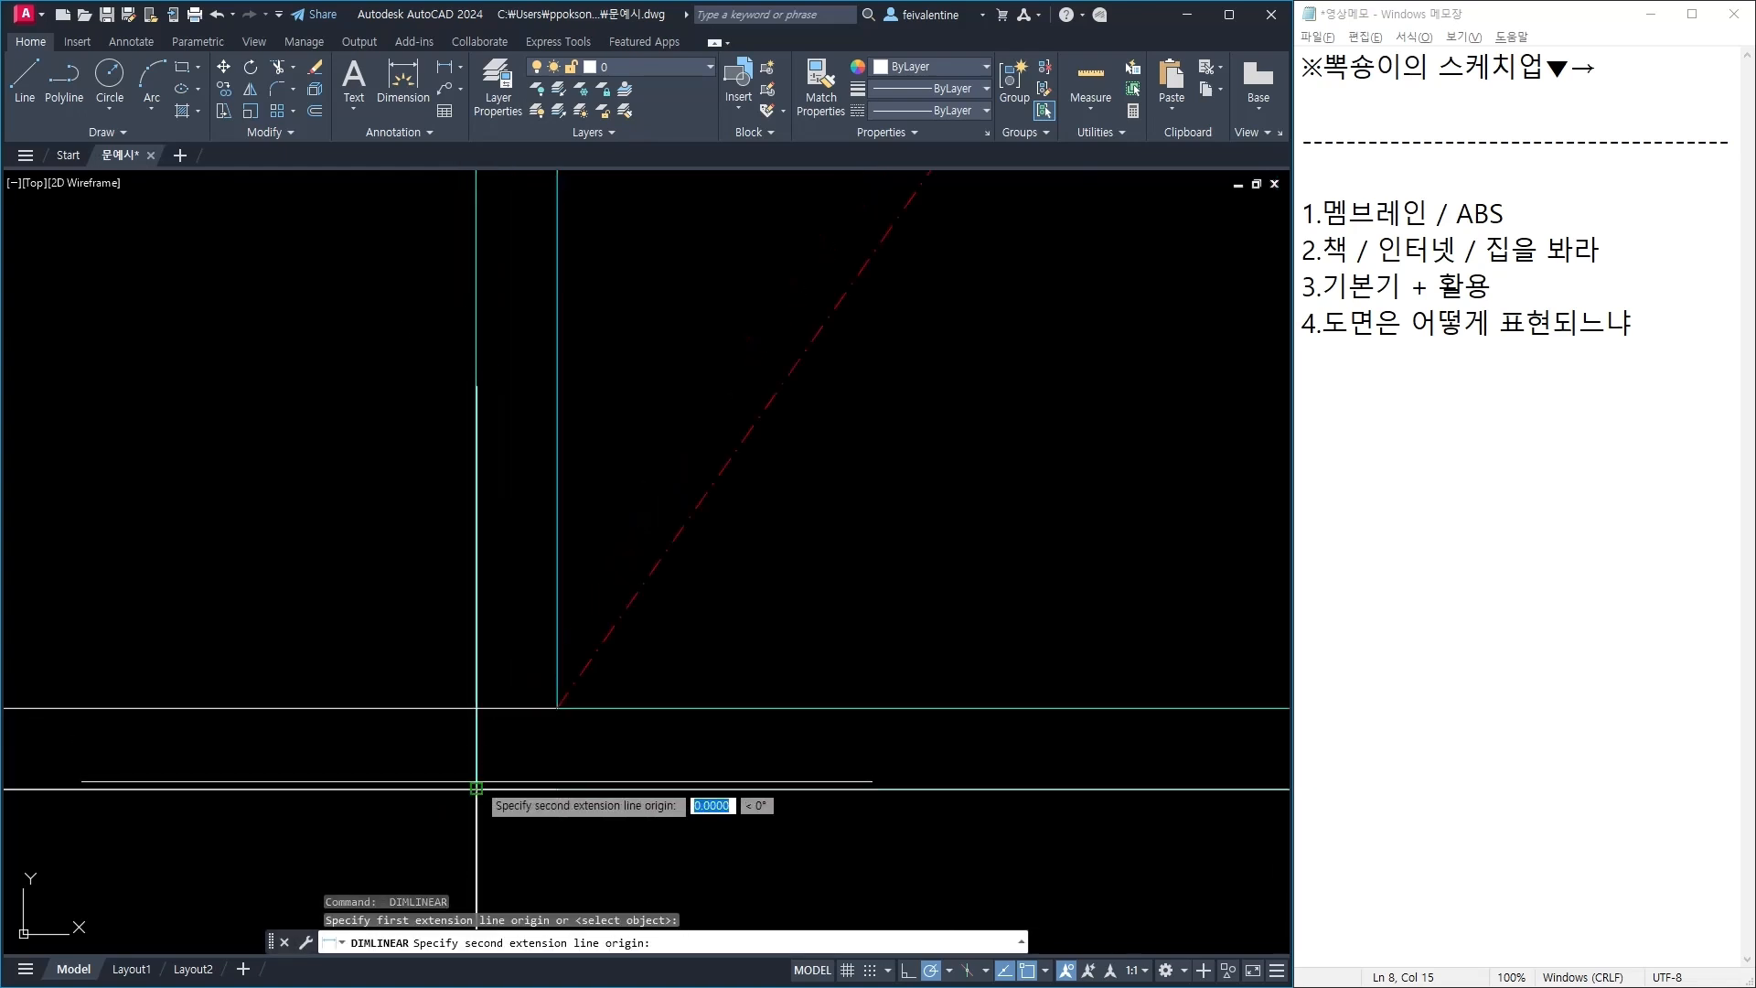
pyautogui.scroll(-5, 522, 376)
pyautogui.scroll(6, 561, 231)
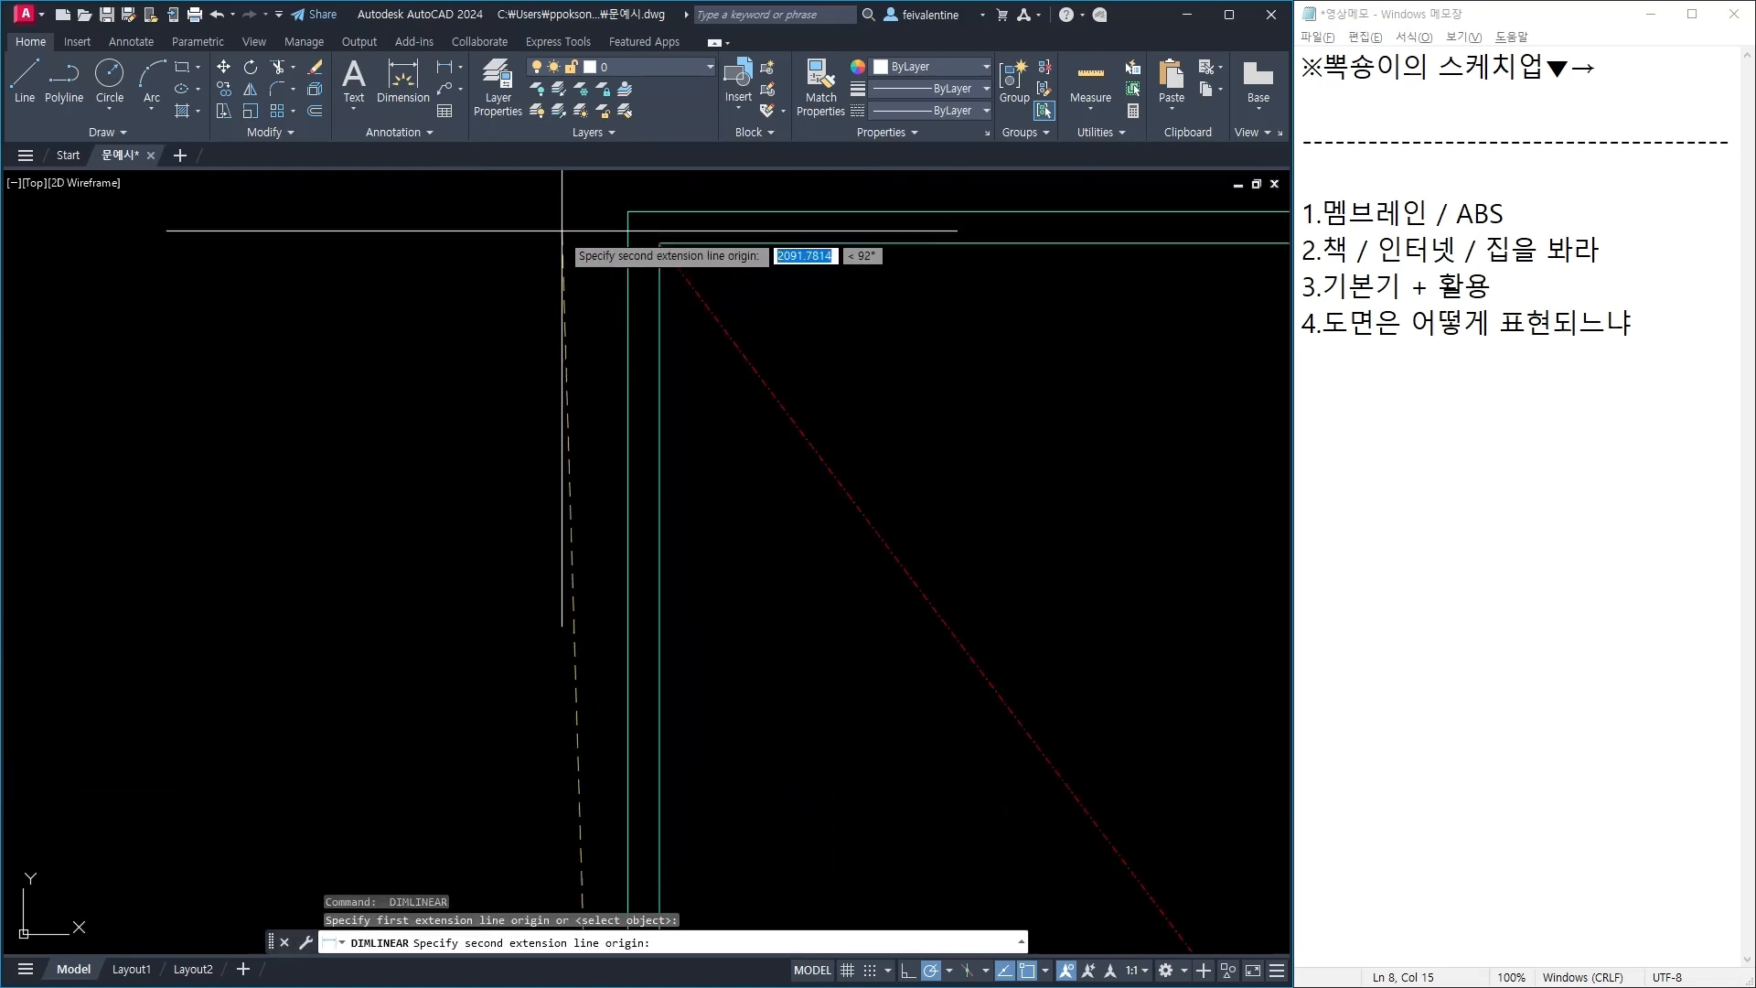
pyautogui.click(628, 213)
pyautogui.scroll(-5, 537, 325)
pyautogui.click(549, 543)
pyautogui.scroll(6, 544, 526)
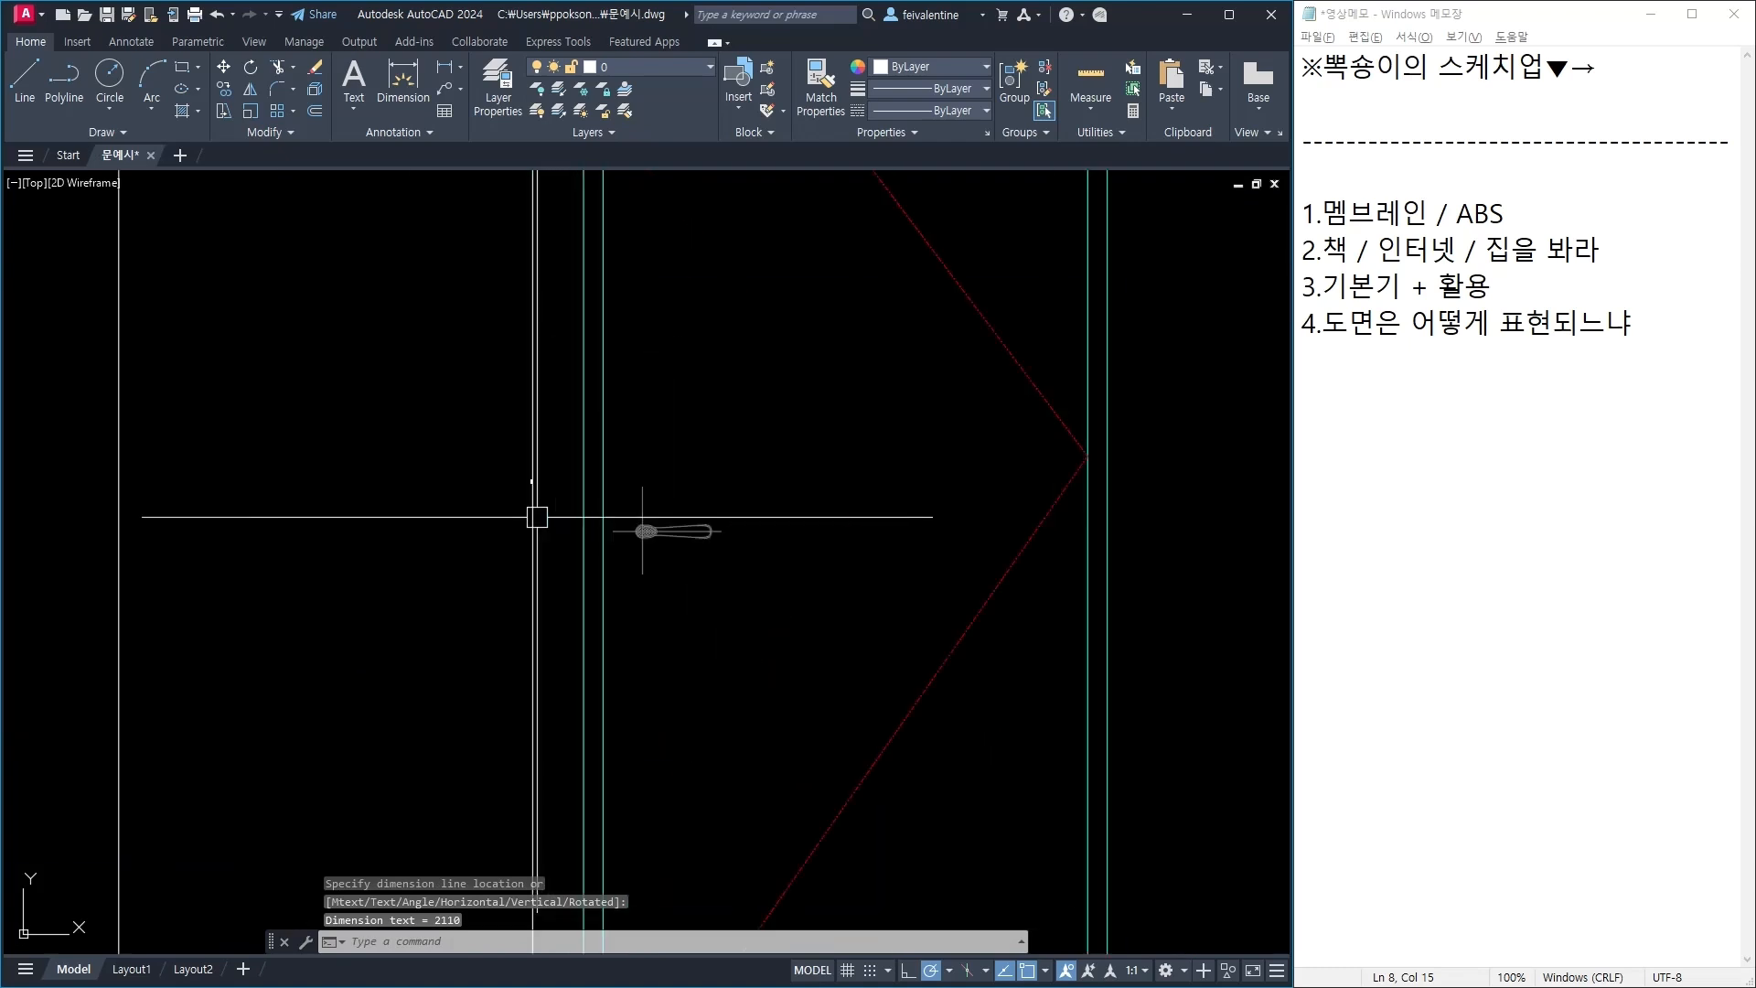
pyautogui.scroll(-10, 569, 471)
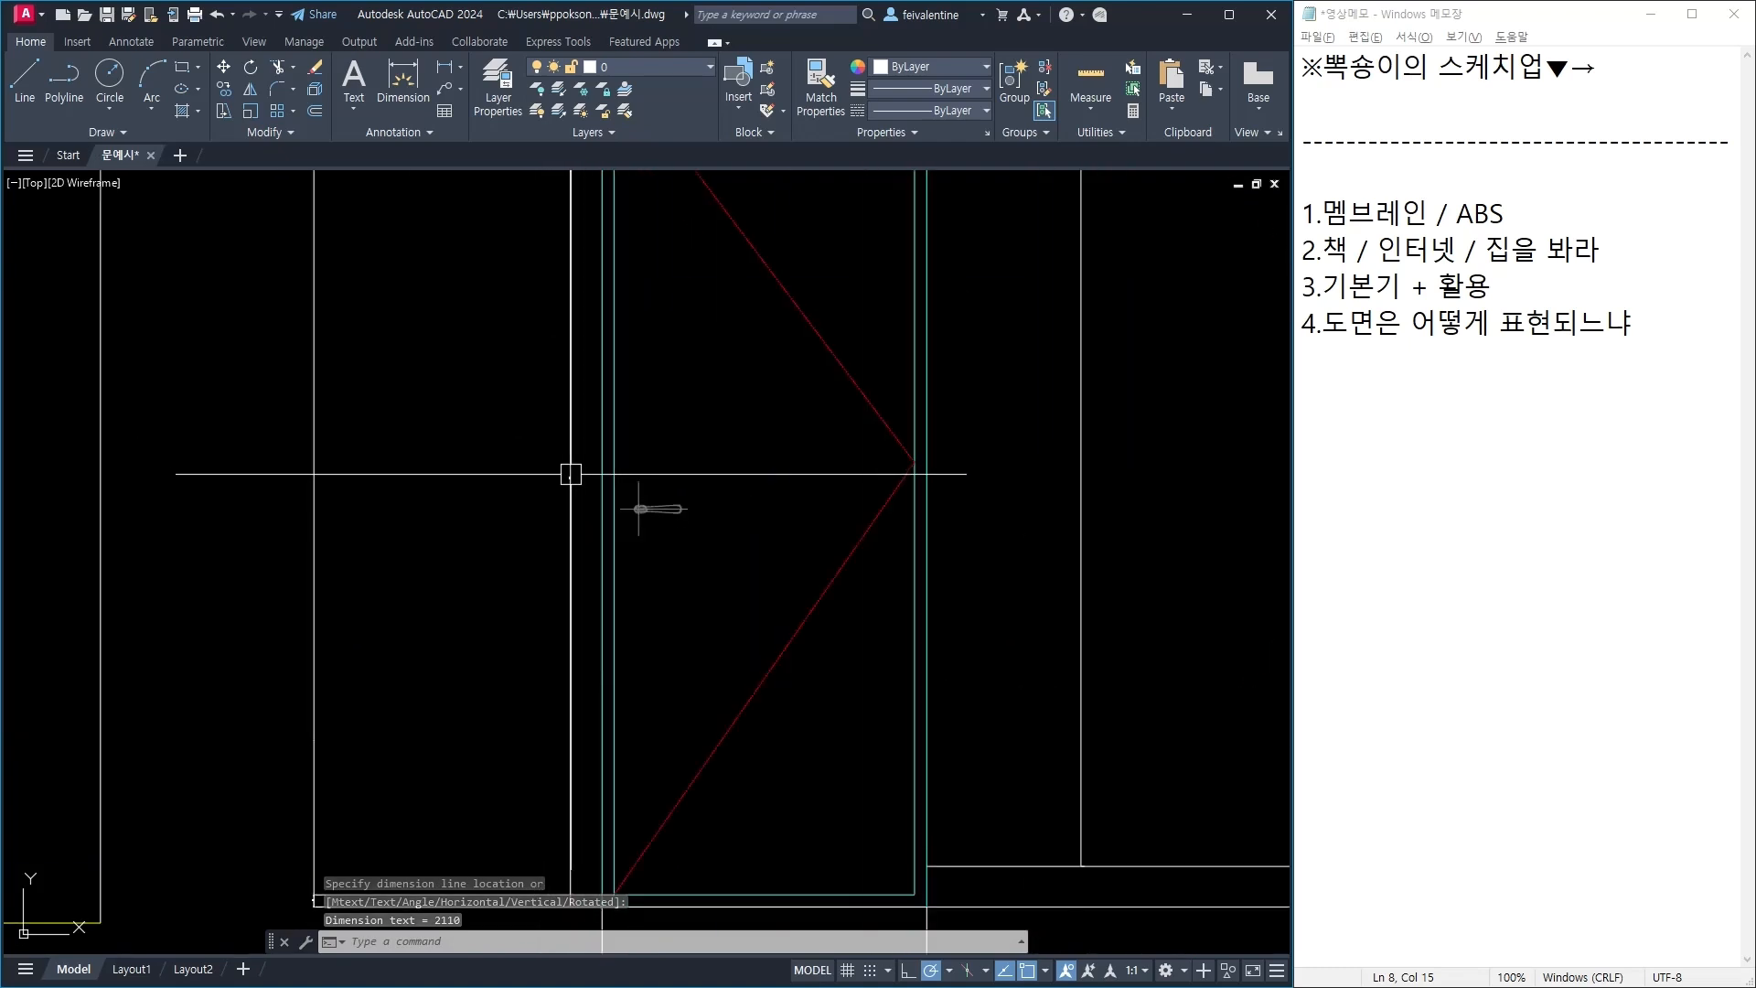
# Step: Switch to the Notepad notes and add item 5 reading "문의 경우"
pyautogui.click(1352, 478)
pyautogui.press('Return')
pyautogui.write('5.ㅁ')
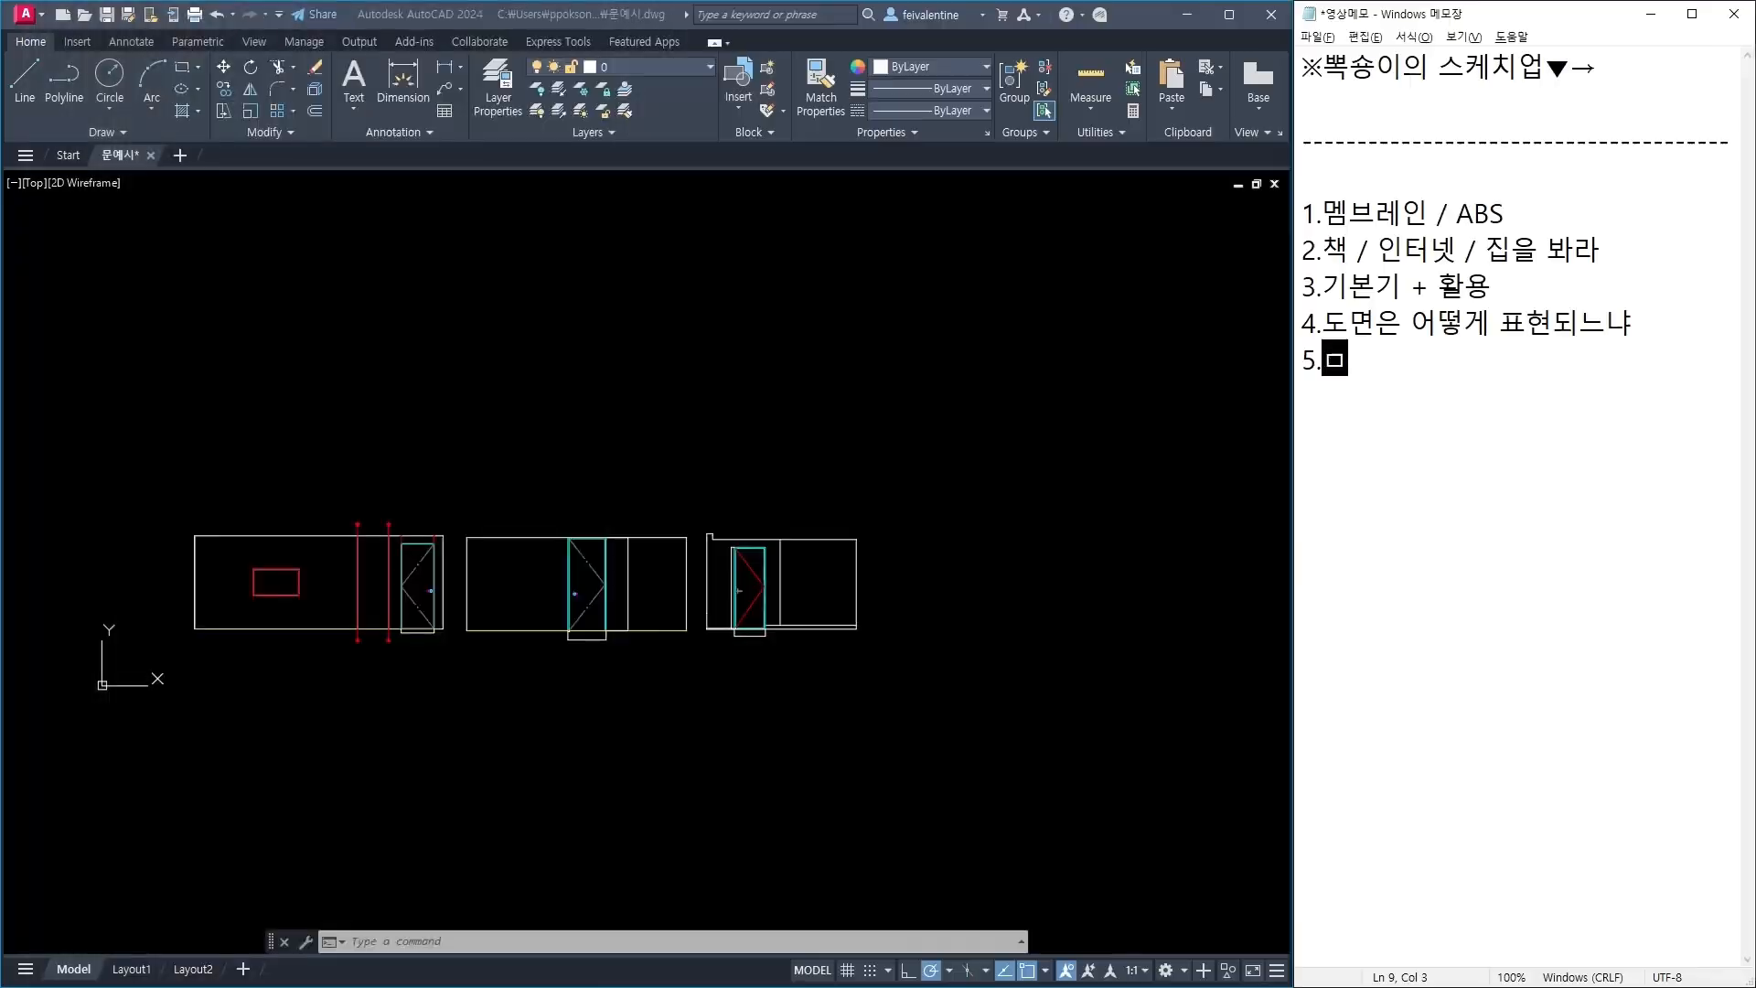
pyautogui.write('문의 경우')
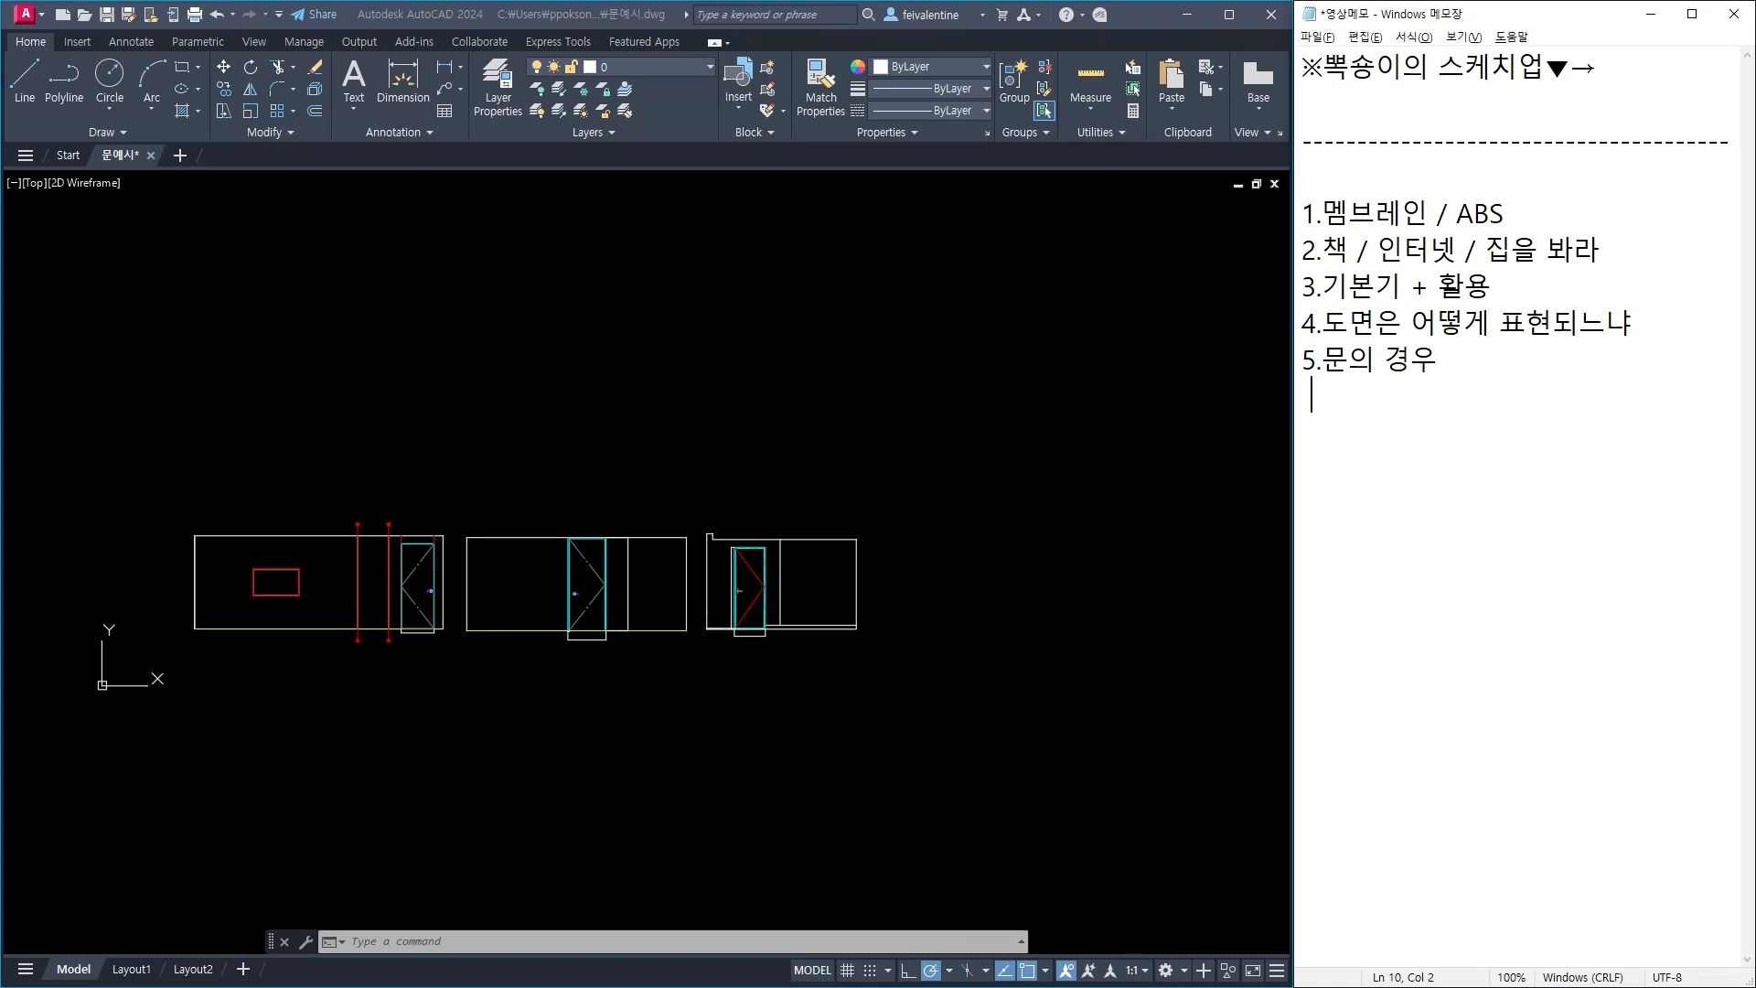
# Step: Copy the arrow symbol from the heading and add the sub-items "→챗GPT" and "→퍼플렉시티" under item 5
pyautogui.moveTo(1565, 69); pyautogui.dragTo(1599, 68)
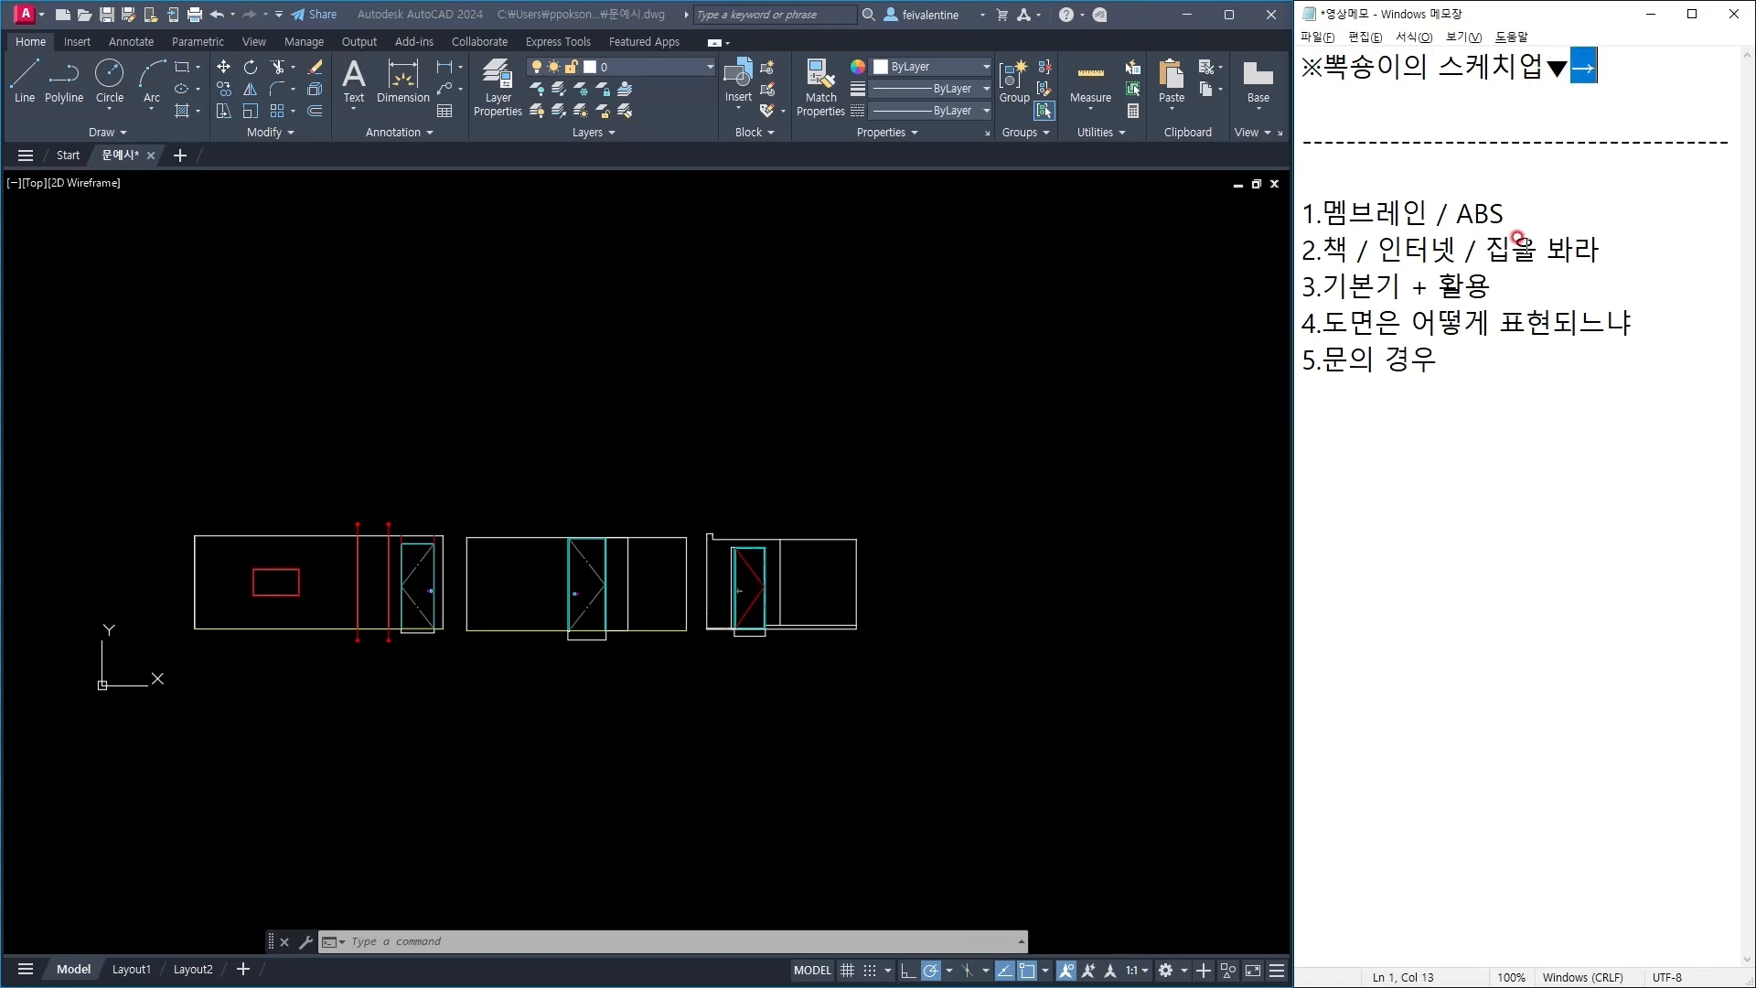
pyautogui.hotkey('ctrl', 'c')
pyautogui.click(1402, 405)
pyautogui.hotkey('ctrl', 'v')
pyautogui.write('챗')
pyautogui.press('Hangul')
pyautogui.write('GPT  →퍼')
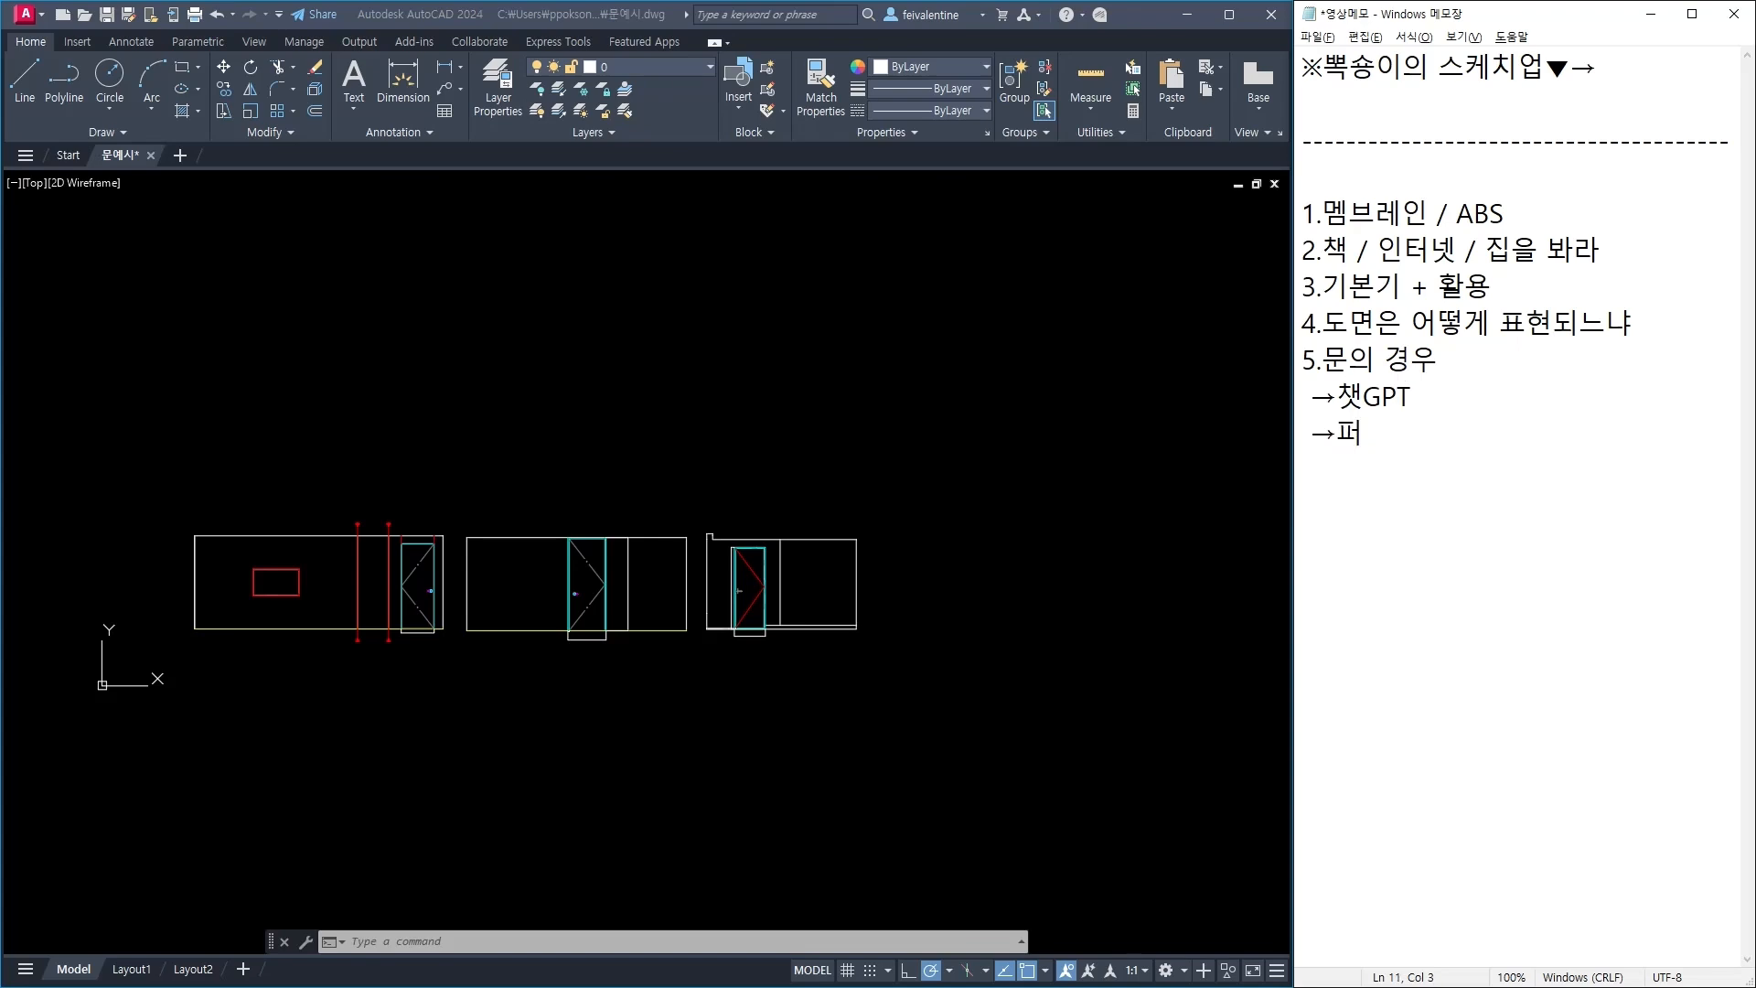
pyautogui.write('플렉시티')
# Step: Add the sub-items "→제미나이" and "→그록 / 클로드" under item 5
pyautogui.press('Return')
pyautogui.write('제미나이')
pyautogui.press('Return')
pyautogui.hotkey('ctrl', 'v')
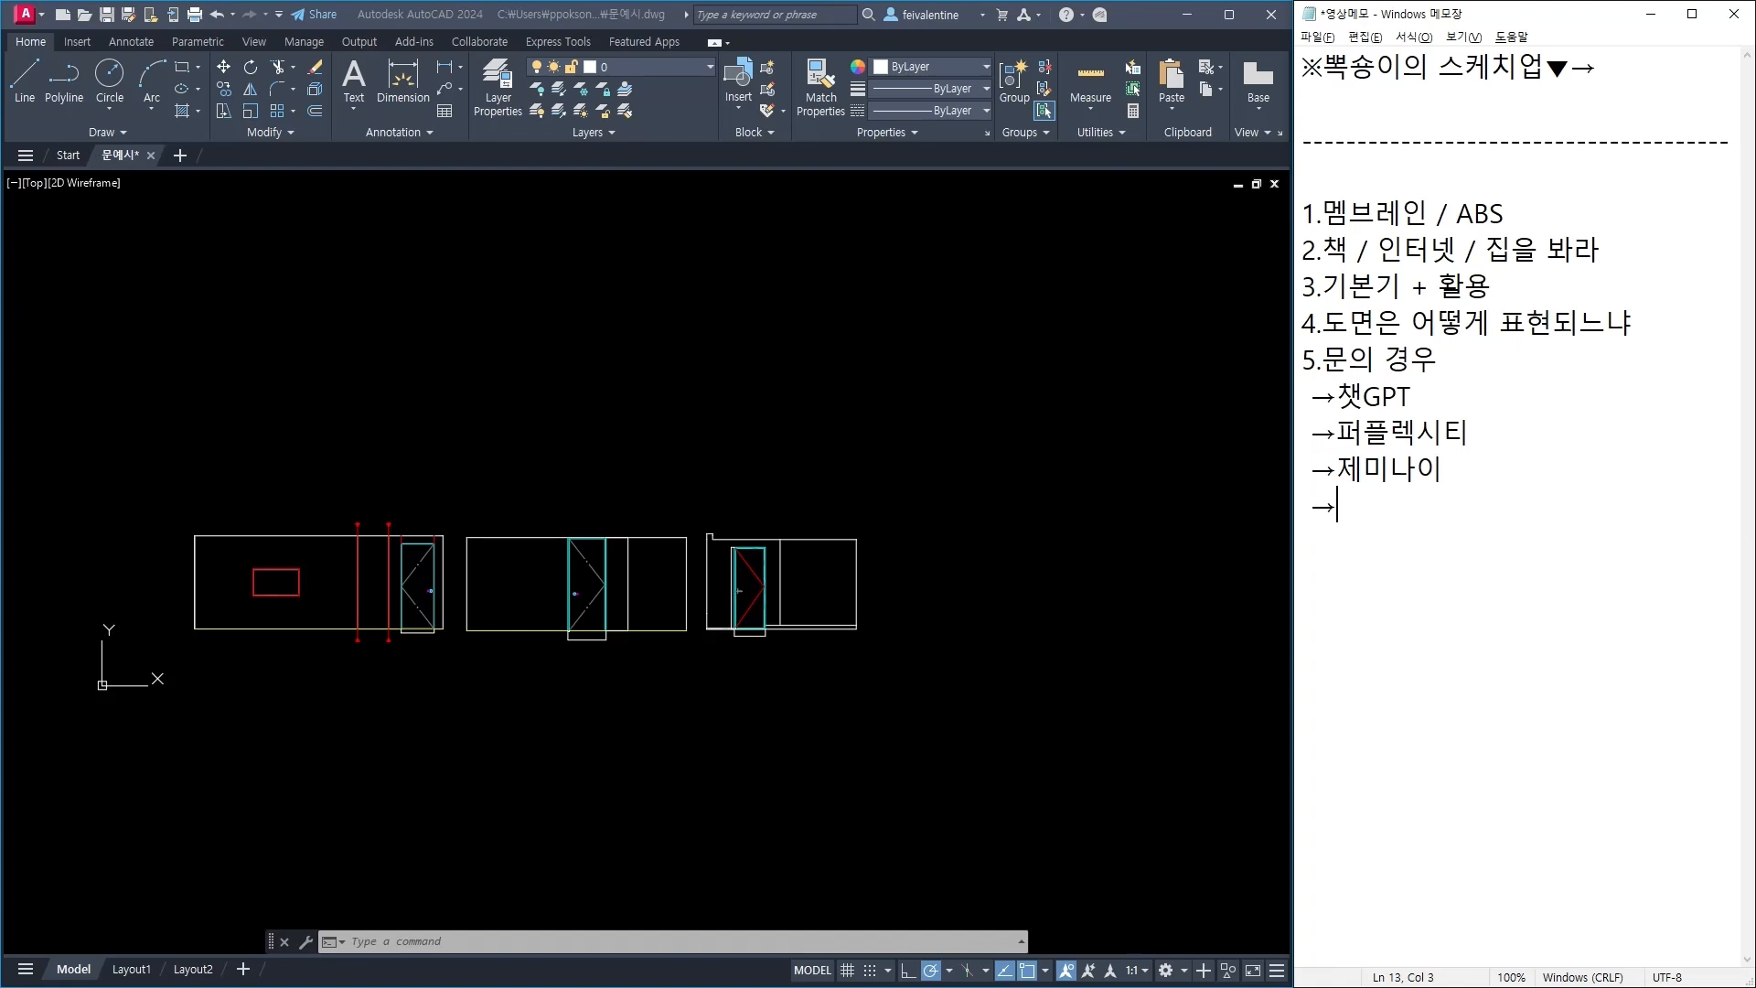
pyautogui.write('그록 / 클로드')
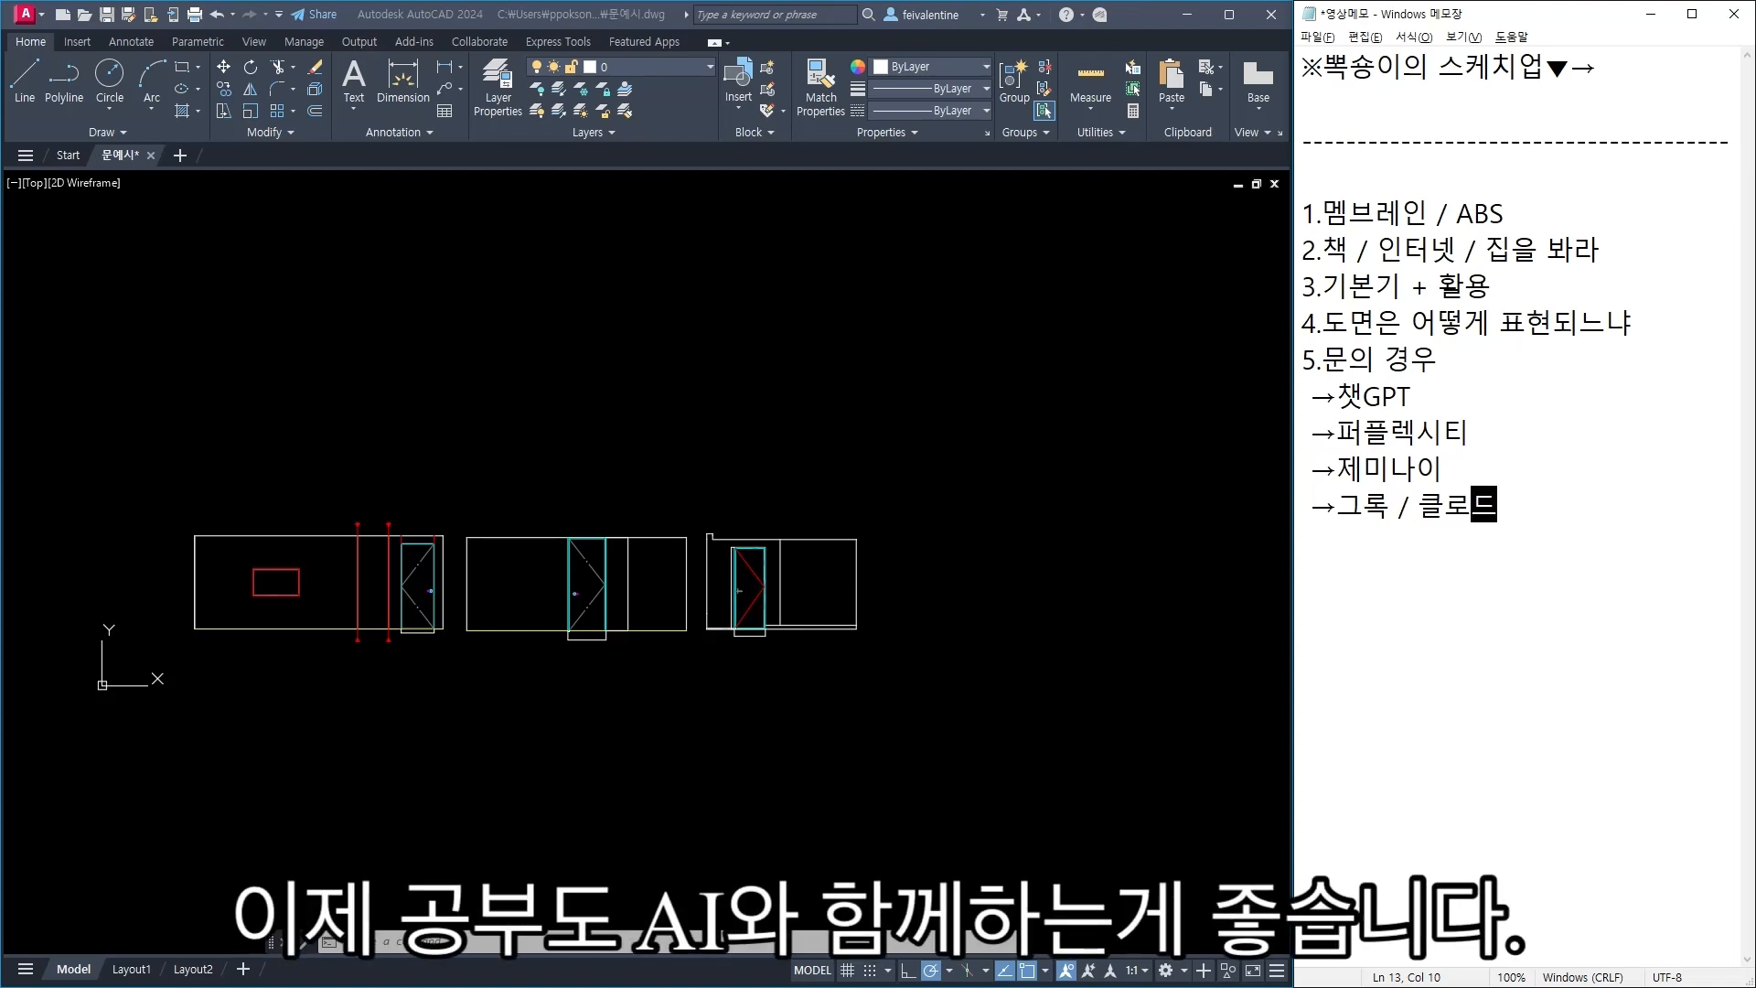
# Step: Add item 6 reading "일반적인 문의 사이즈" and start an arrow line beneath it
pyautogui.press('Return')
pyautogui.write('6.')
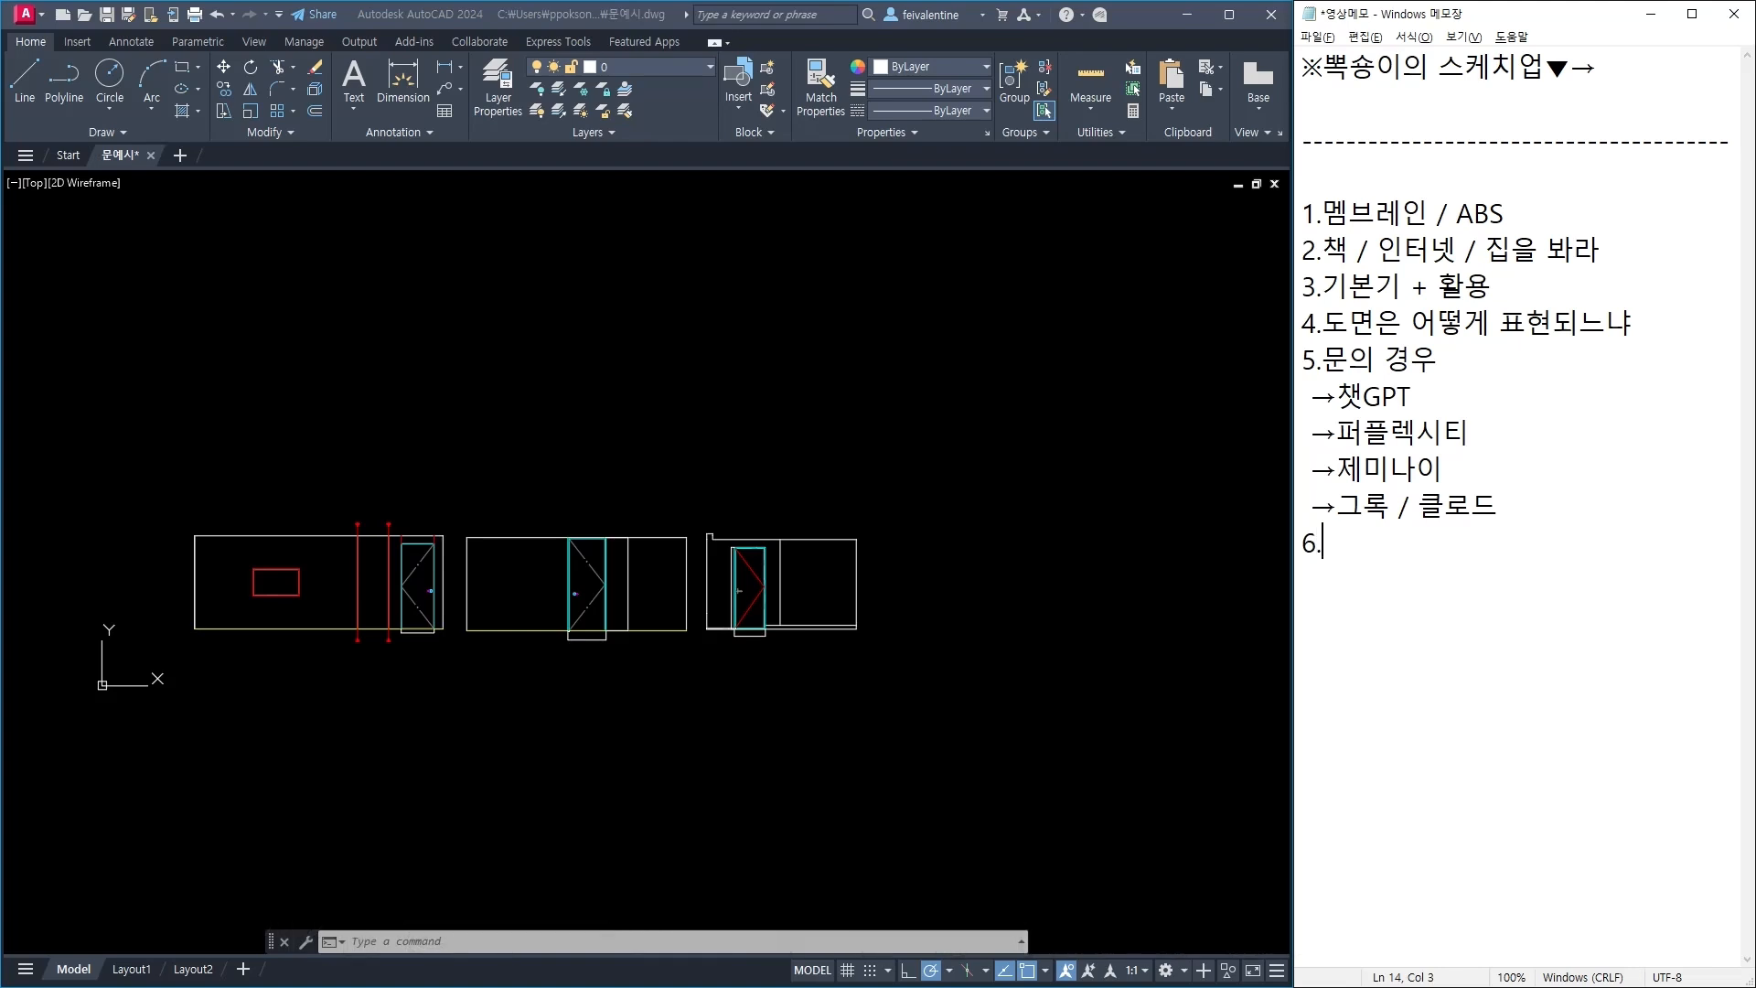
pyautogui.write('일반적인 문ㅇ')
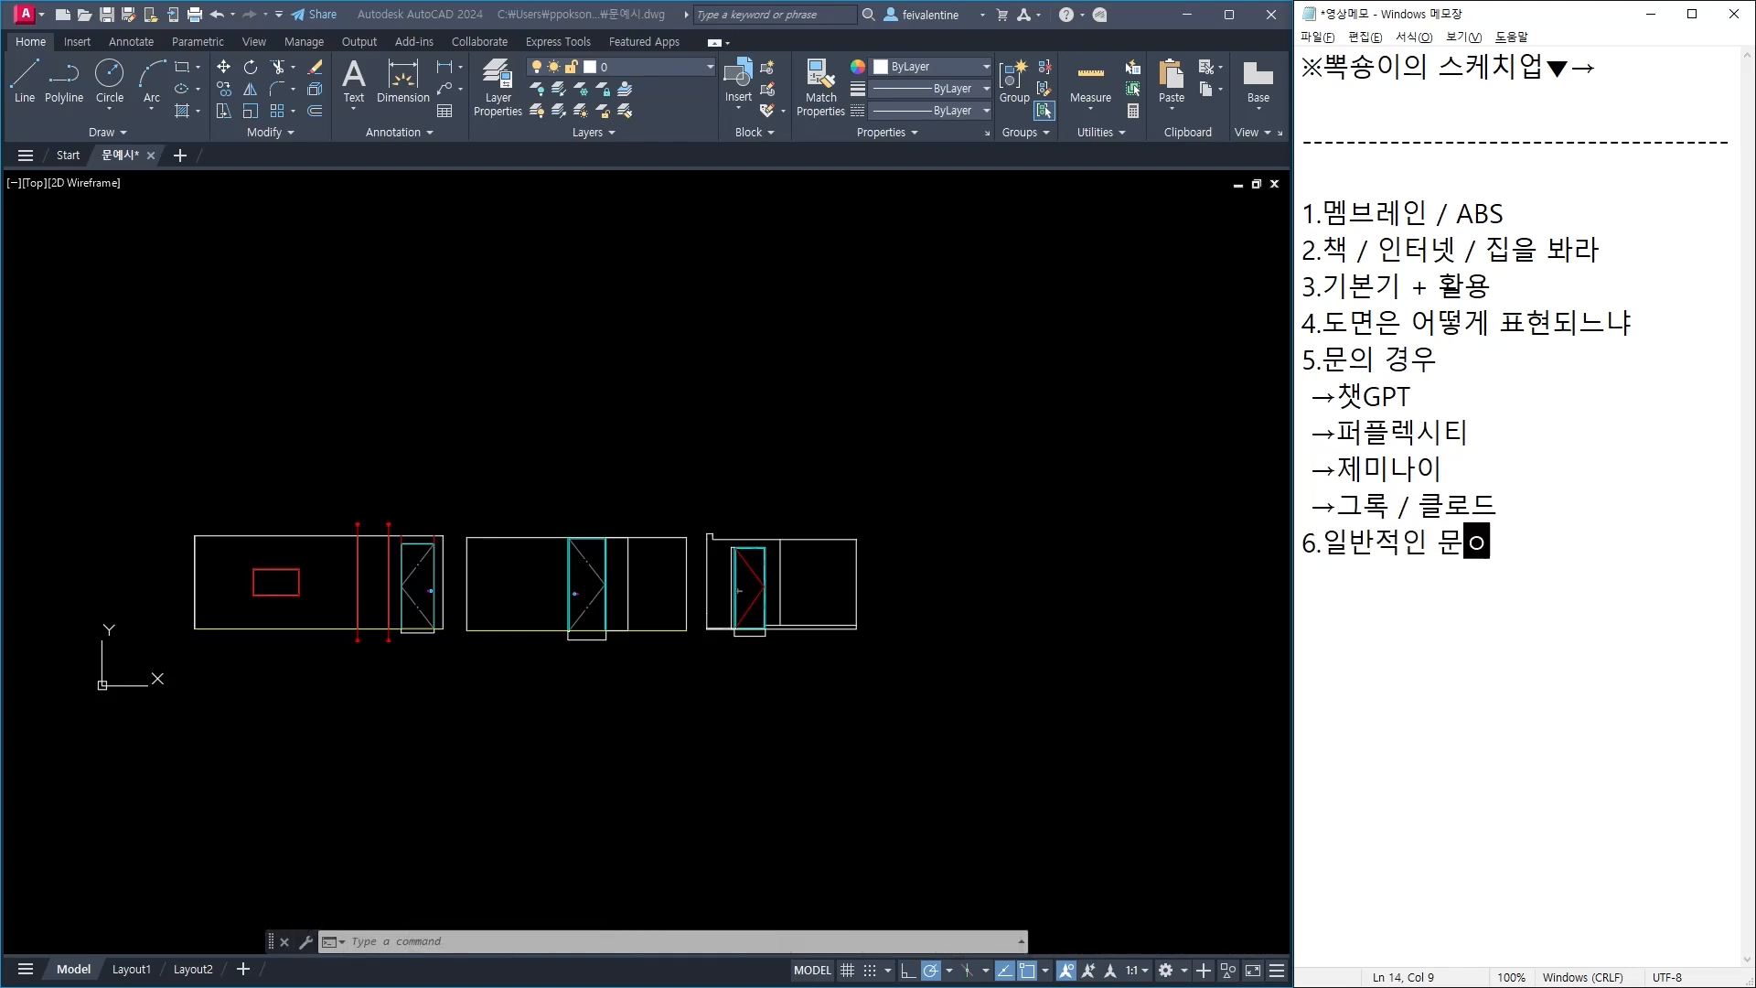
pyautogui.write('의 사이즈')
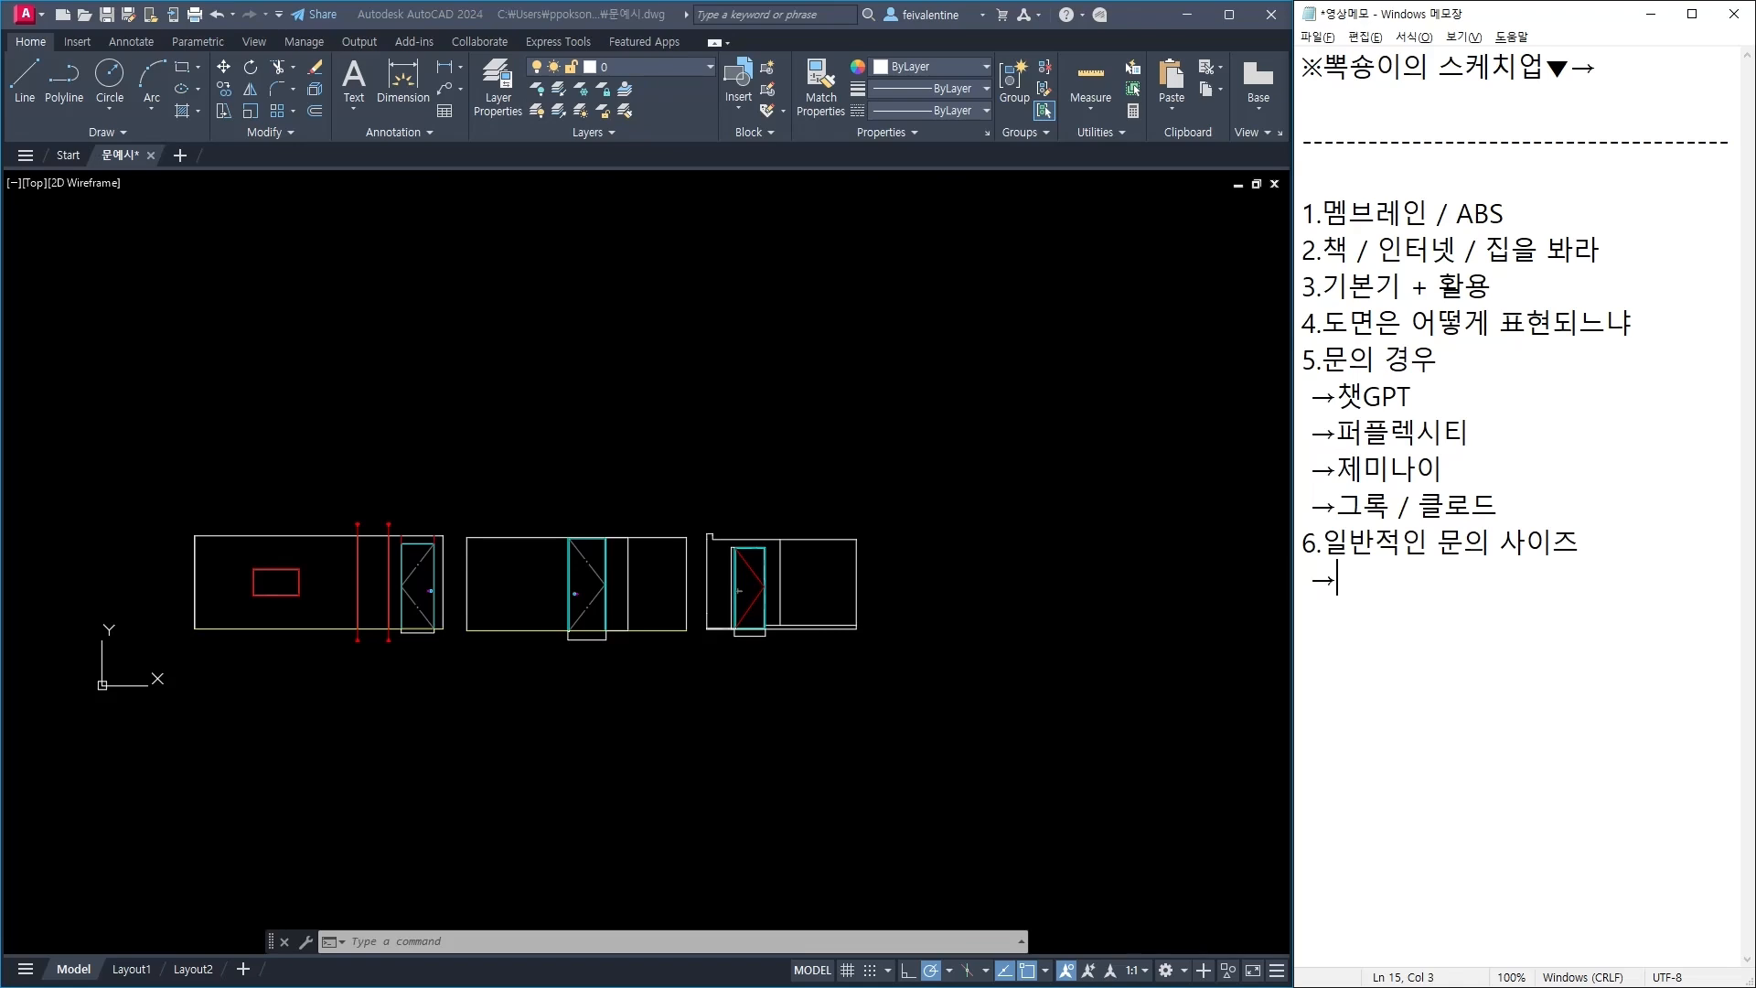
# Step: Check the third door's width dimension in AutoCAD, then write "850~1000" on the arrow line under item 6 of the notes
pyautogui.scroll(8, 729, 603)
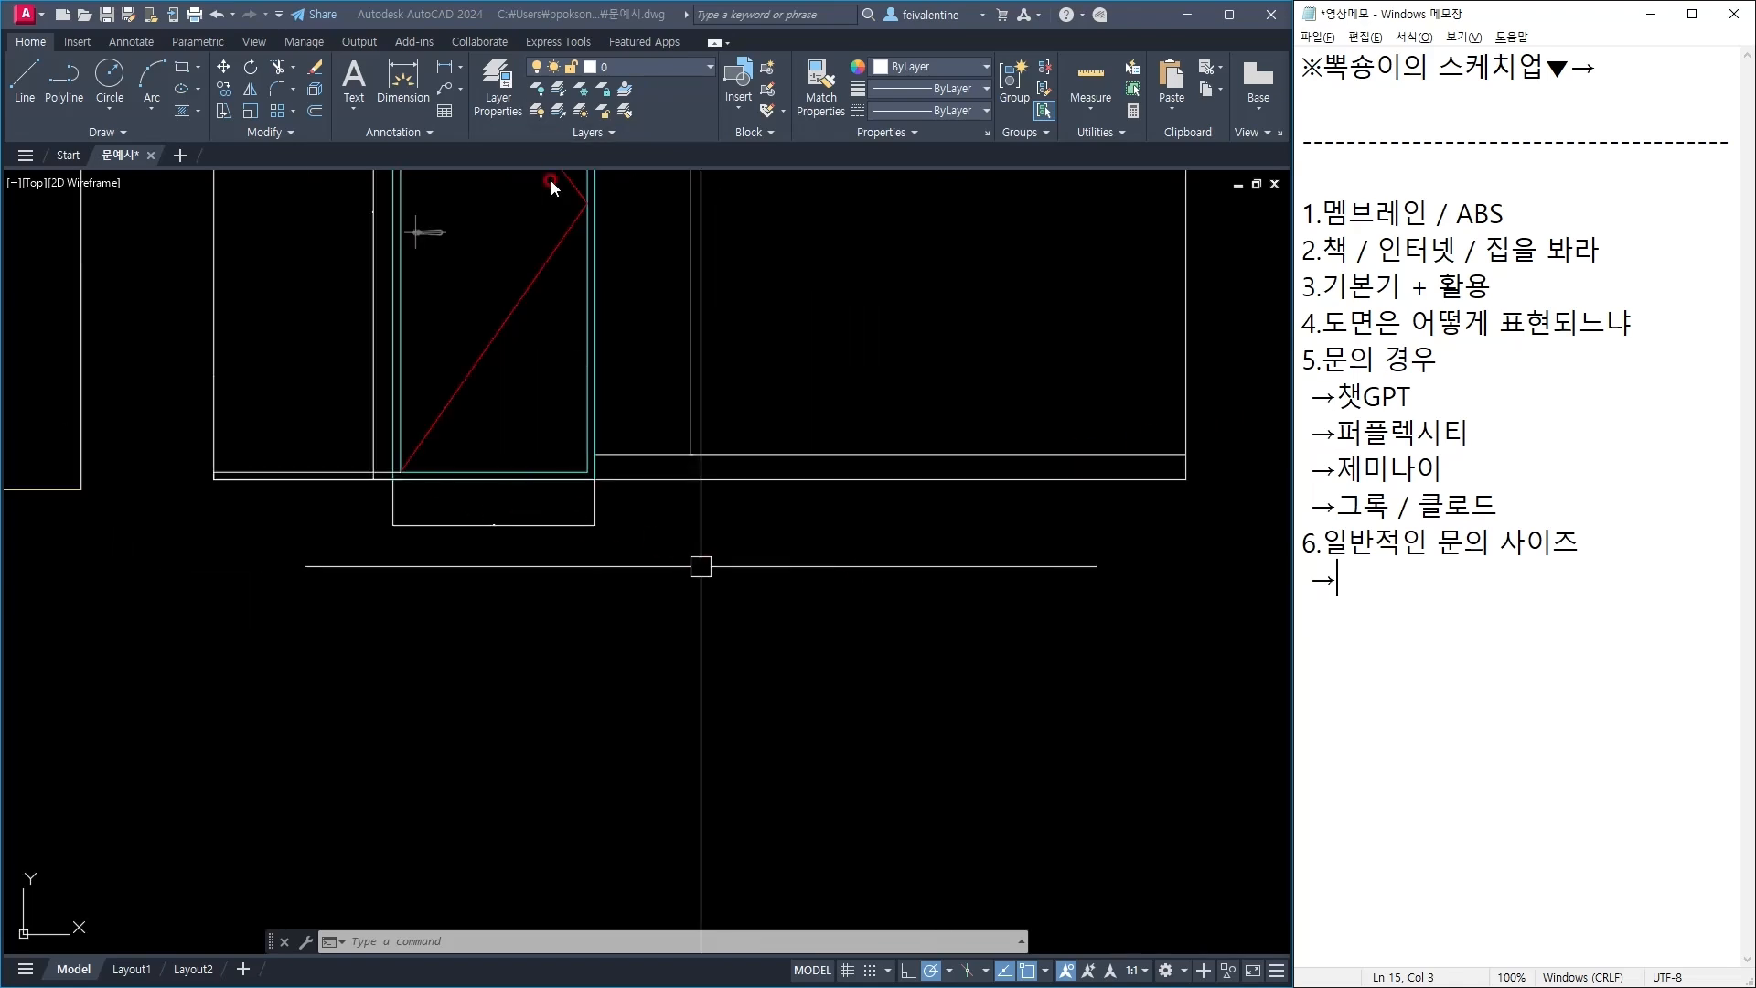
pyautogui.click(550, 180)
pyautogui.scroll(6, 443, 523)
pyautogui.moveTo(673, 428); pyautogui.dragTo(663, 579, button='middle')
pyautogui.scroll(4, 662, 626)
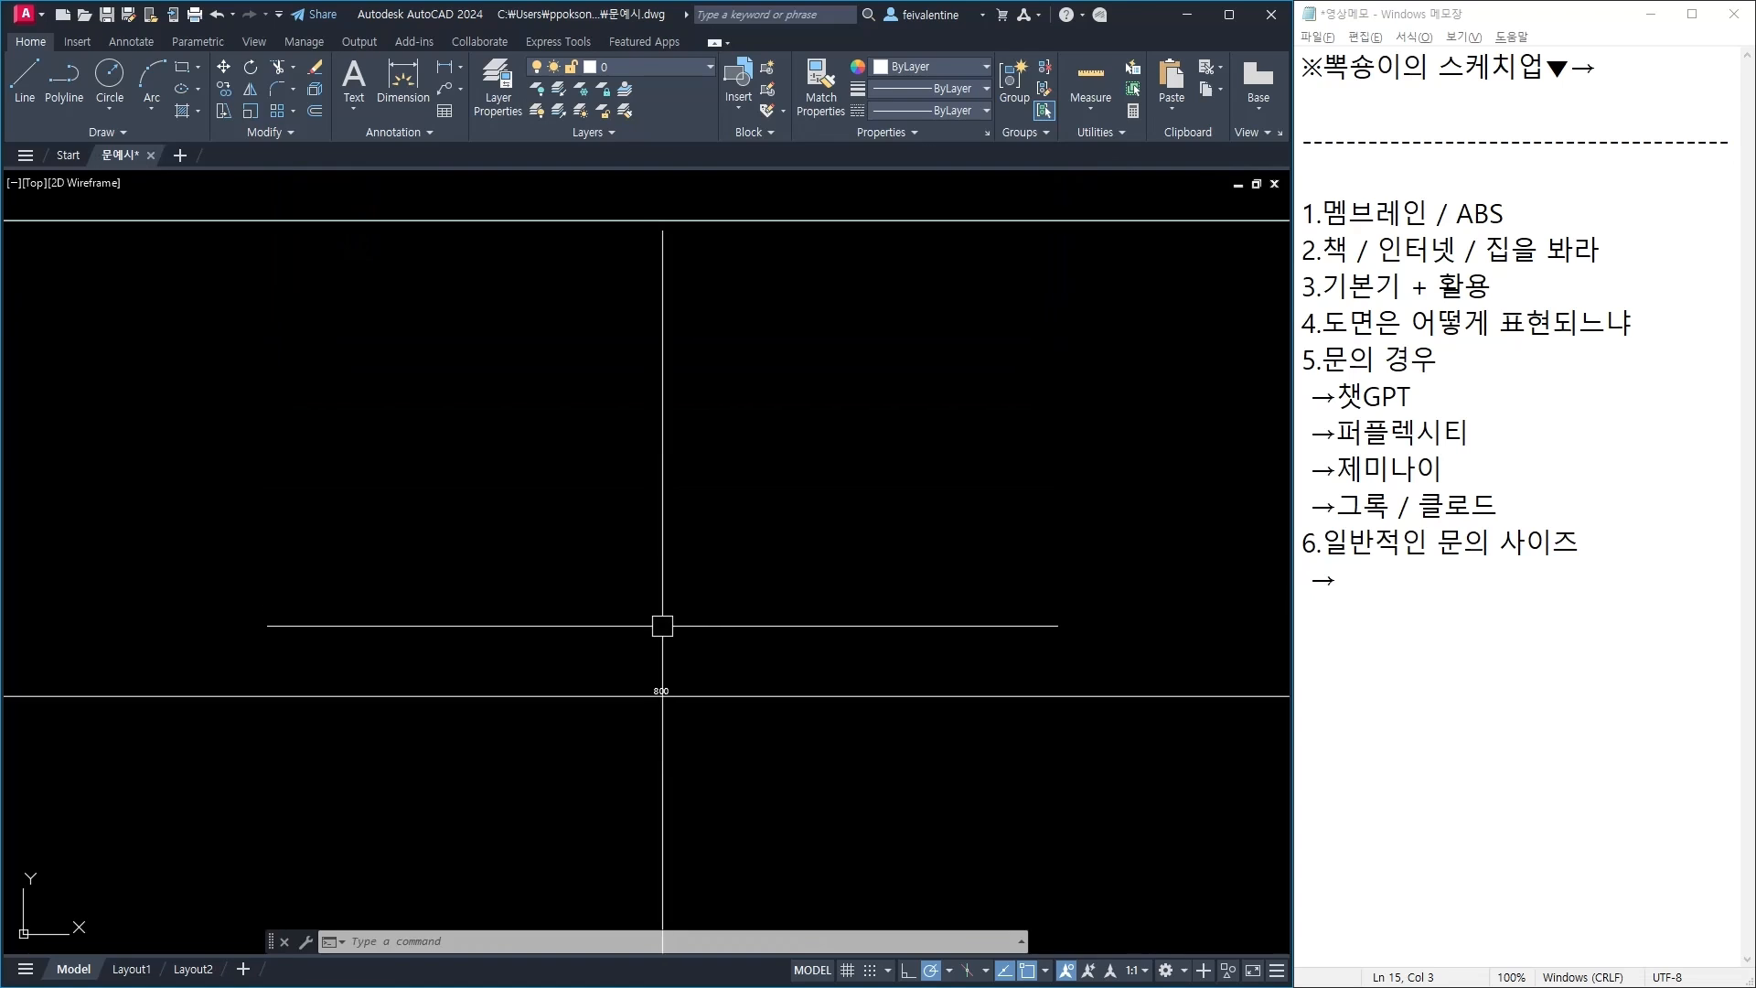
pyautogui.scroll(-6, 666, 677)
pyautogui.click(1508, 602)
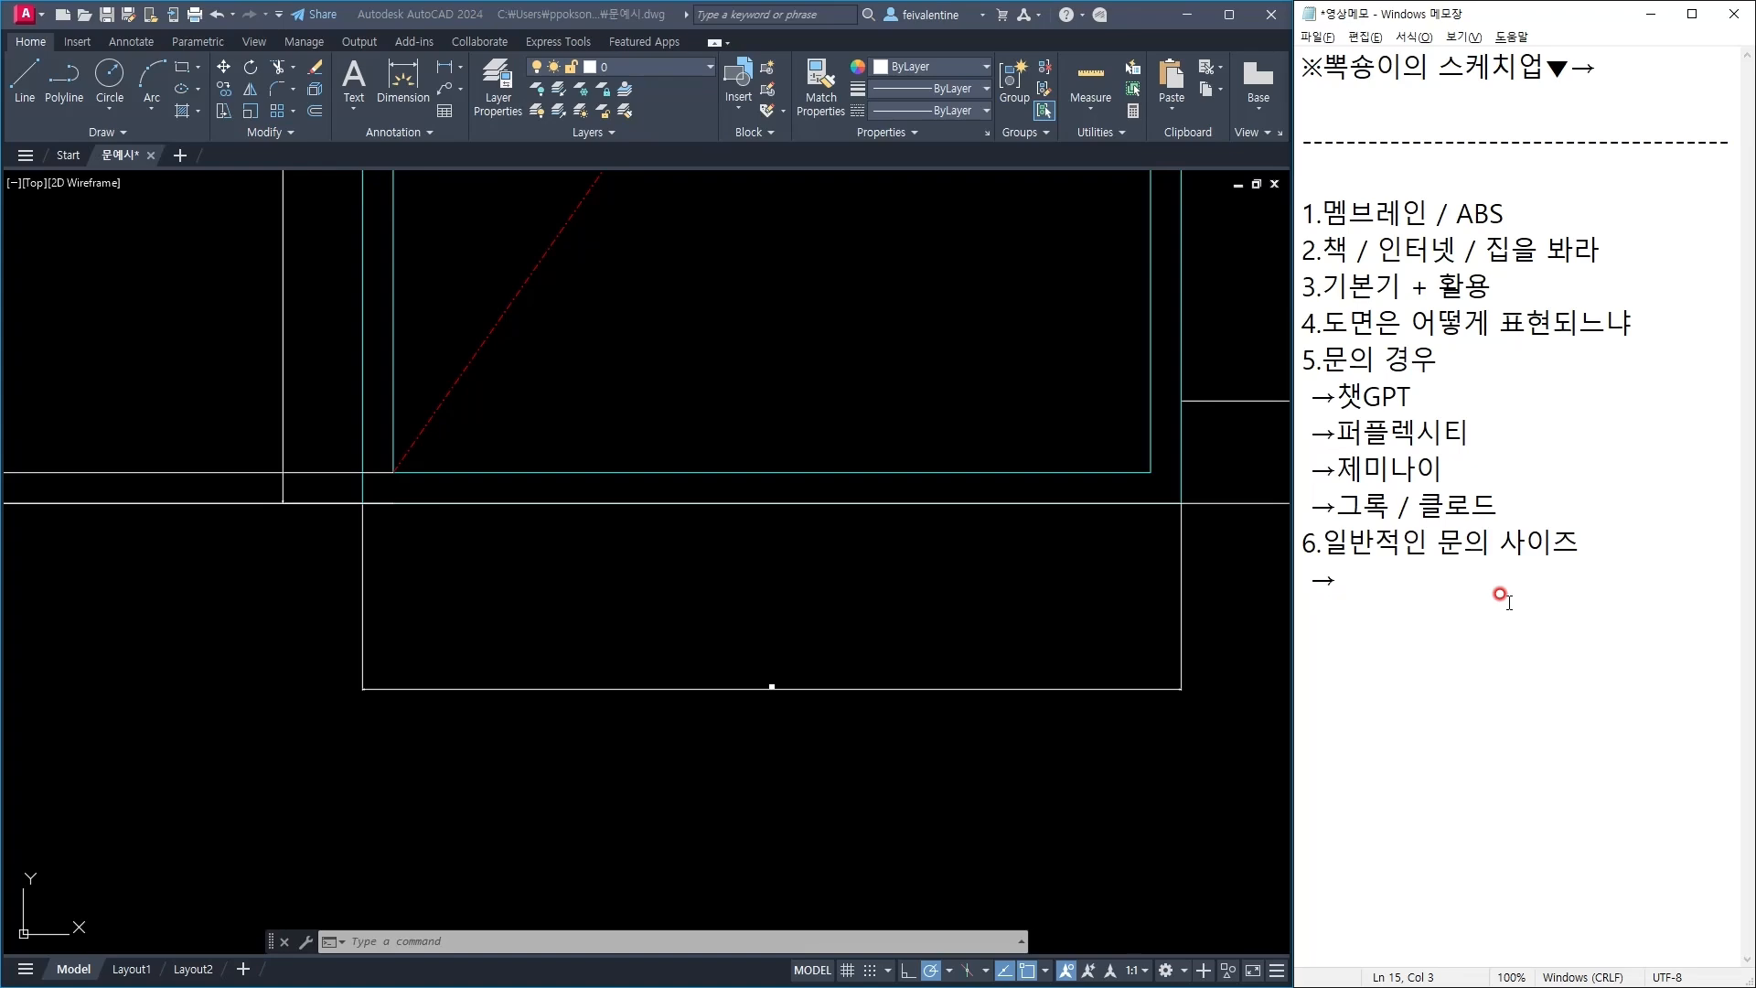
pyautogui.write('850~100')
pyautogui.write('0')
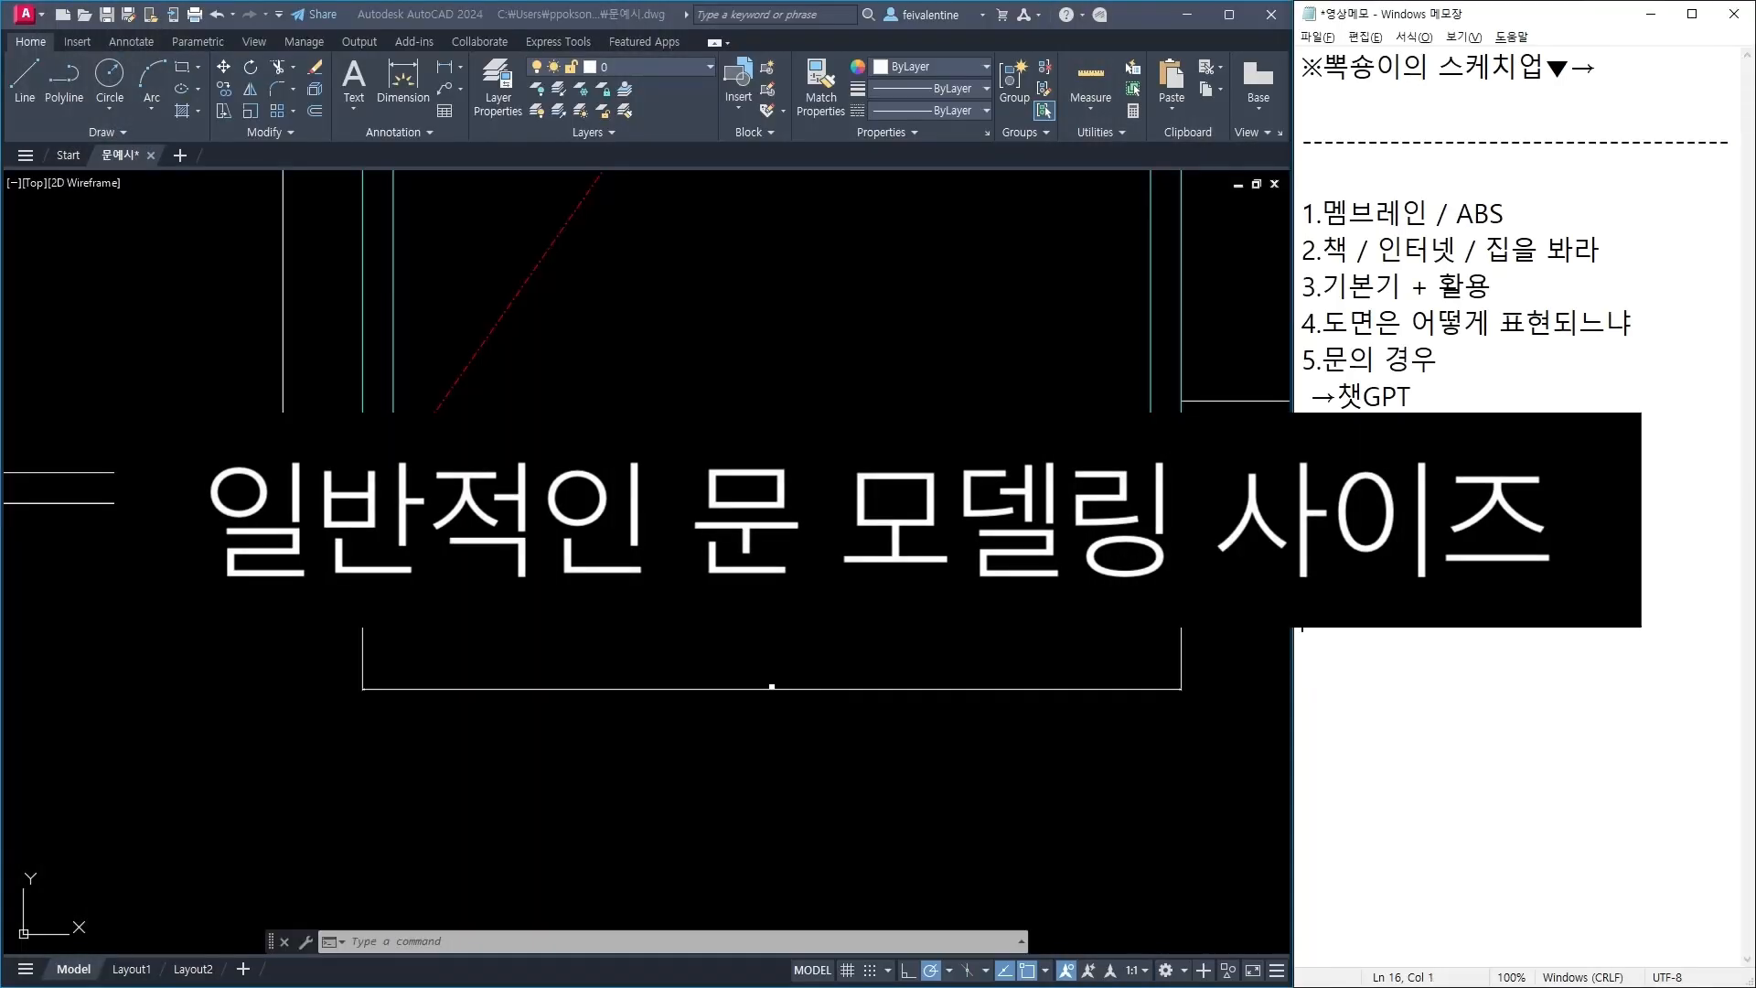
pyautogui.press('Up')
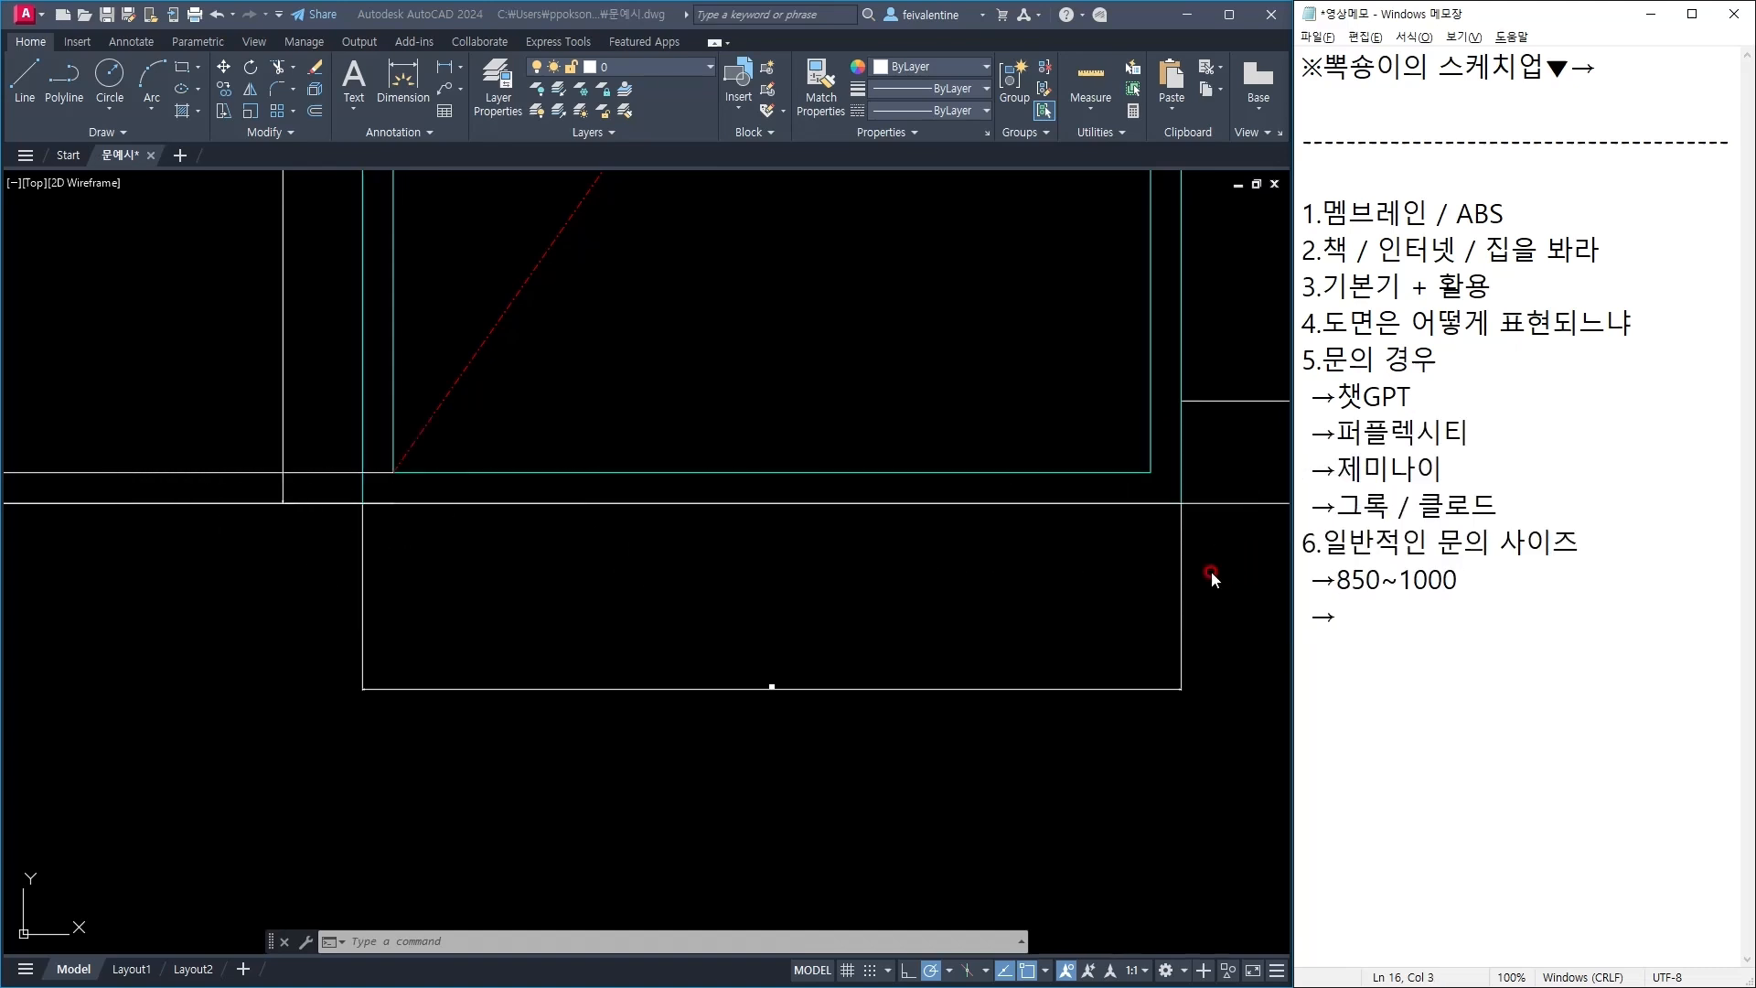
# Step: In AutoCAD, dimension the first elevation's door height from the frame's upper left corner to the floor, placing it left of the door
pyautogui.scroll(-8, 372, 364)
pyautogui.click(411, 446)
pyautogui.scroll(-2, 548, 450)
pyautogui.moveTo(491, 433); pyautogui.dragTo(929, 607, button='middle')
pyautogui.scroll(3, 184, 502)
pyautogui.scroll(3, 513, 443)
pyautogui.scroll(3, 604, 456)
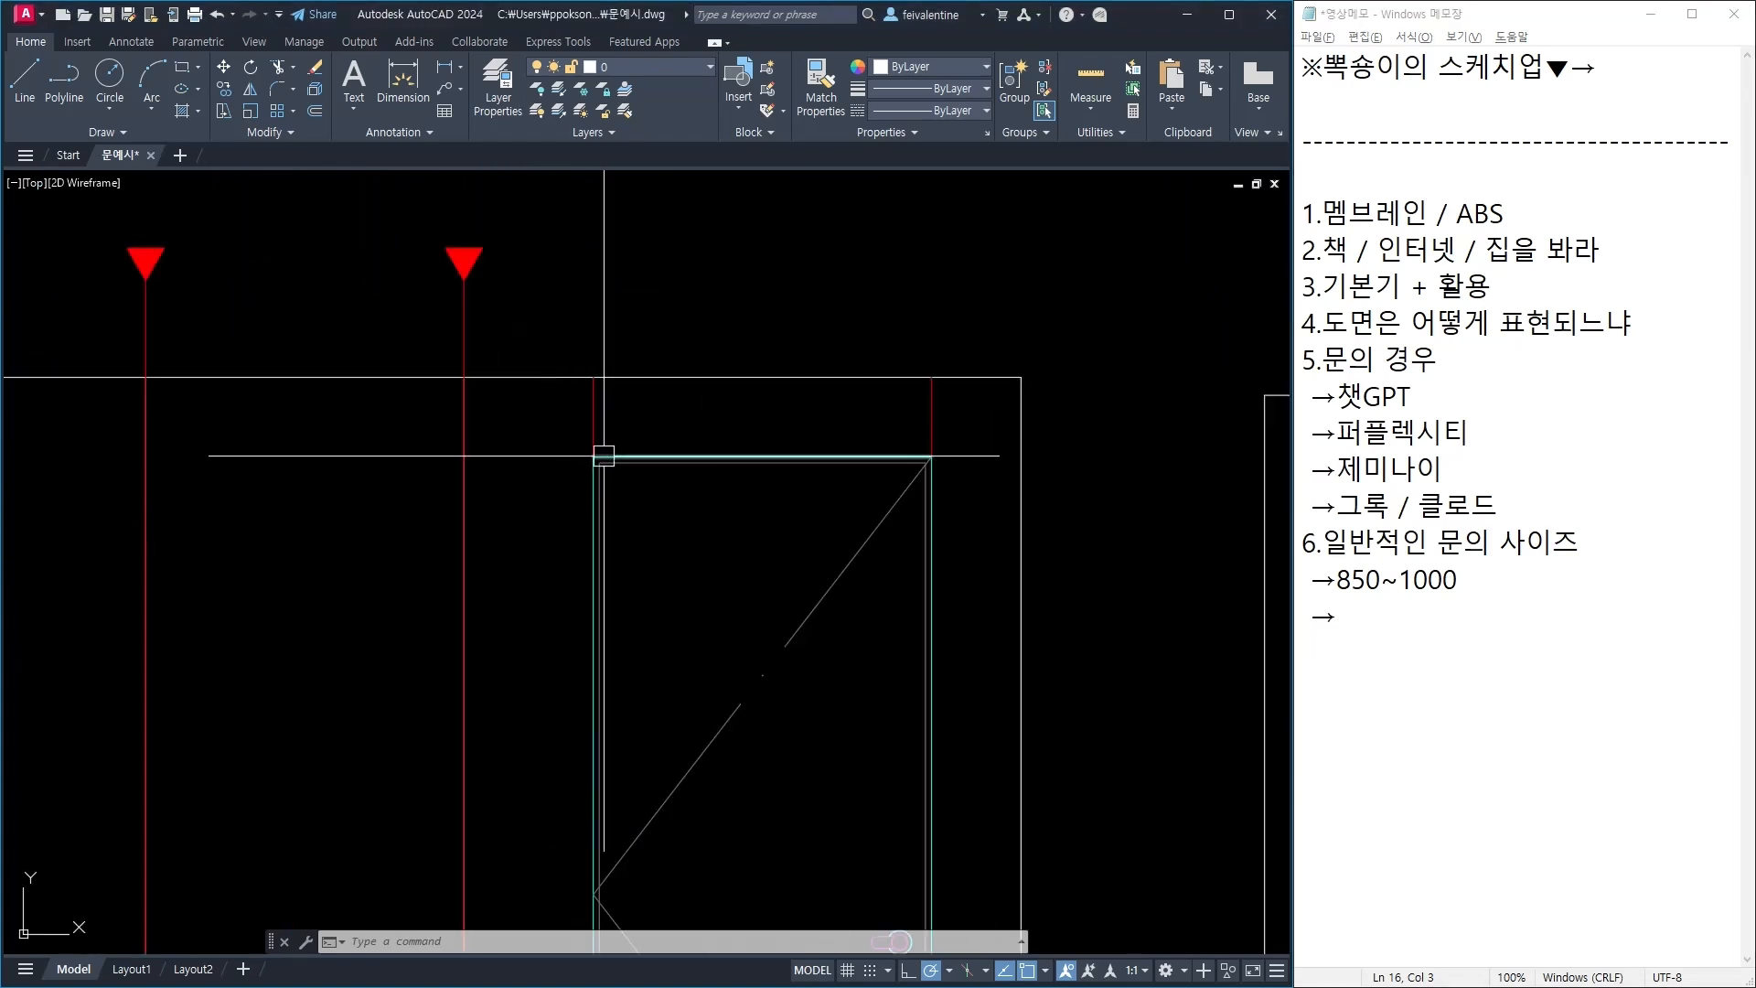
pyautogui.scroll(-4, 610, 460)
pyautogui.scroll(4, 697, 543)
pyautogui.press('space')
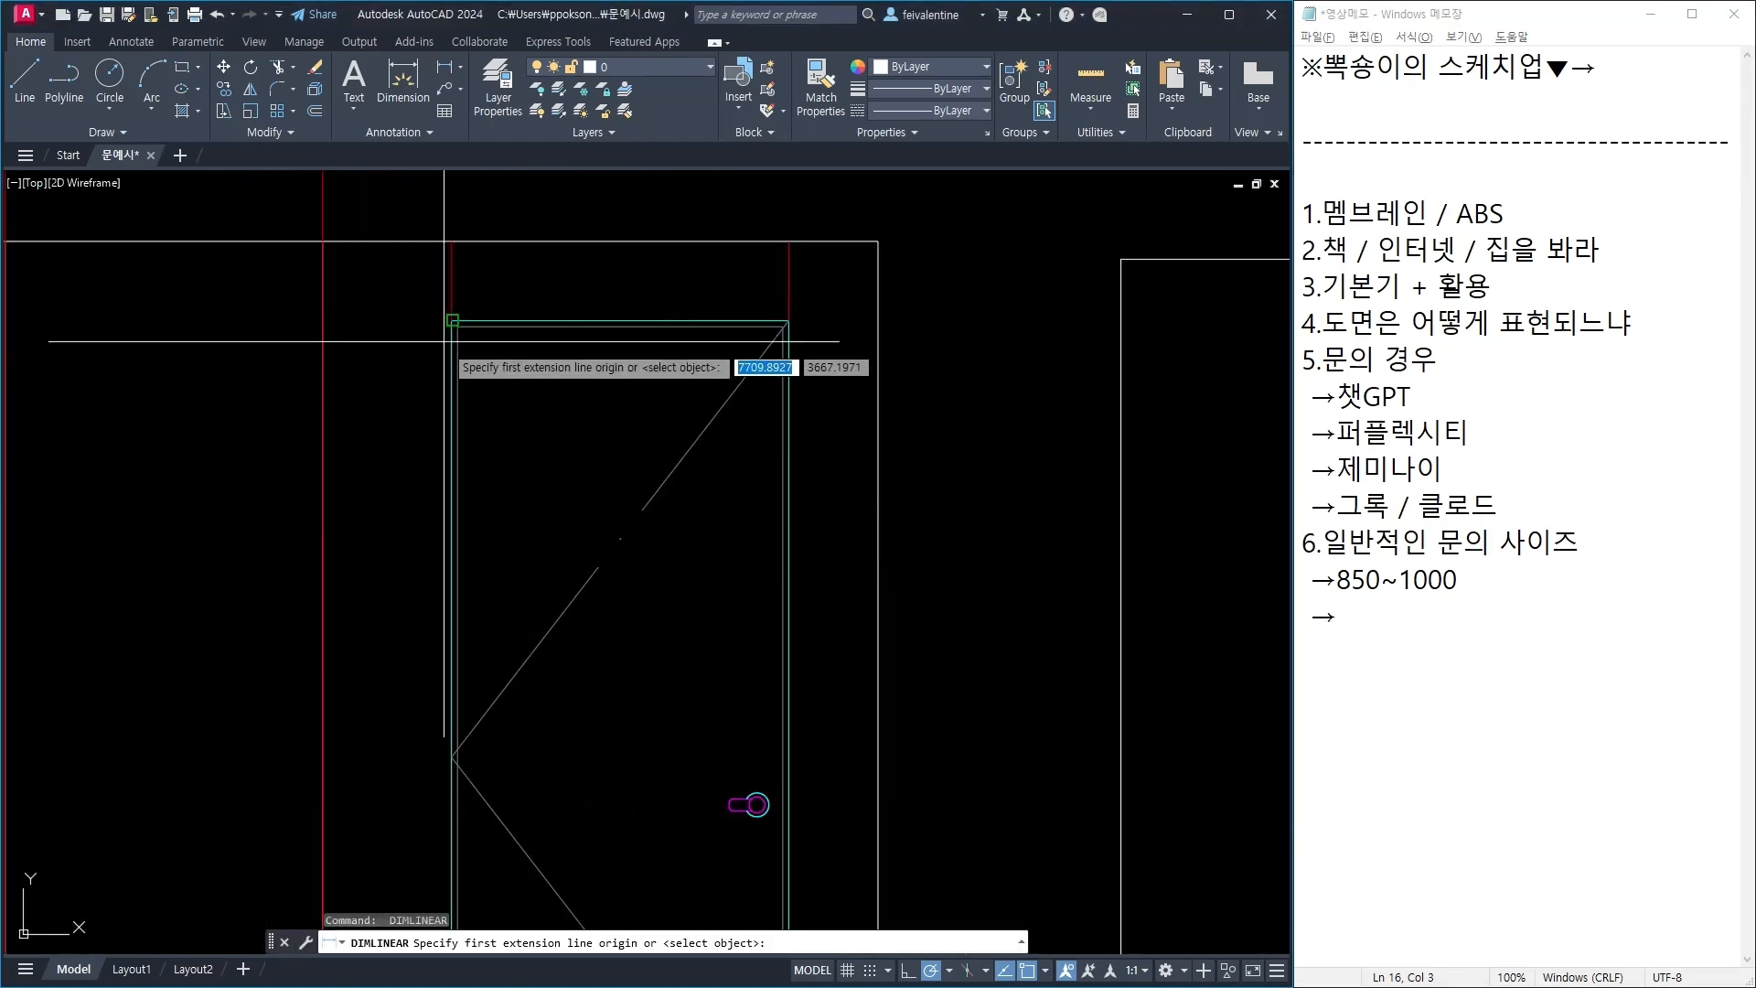
pyautogui.click(452, 321)
pyautogui.scroll(-3, 448, 341)
pyautogui.scroll(6, 418, 529)
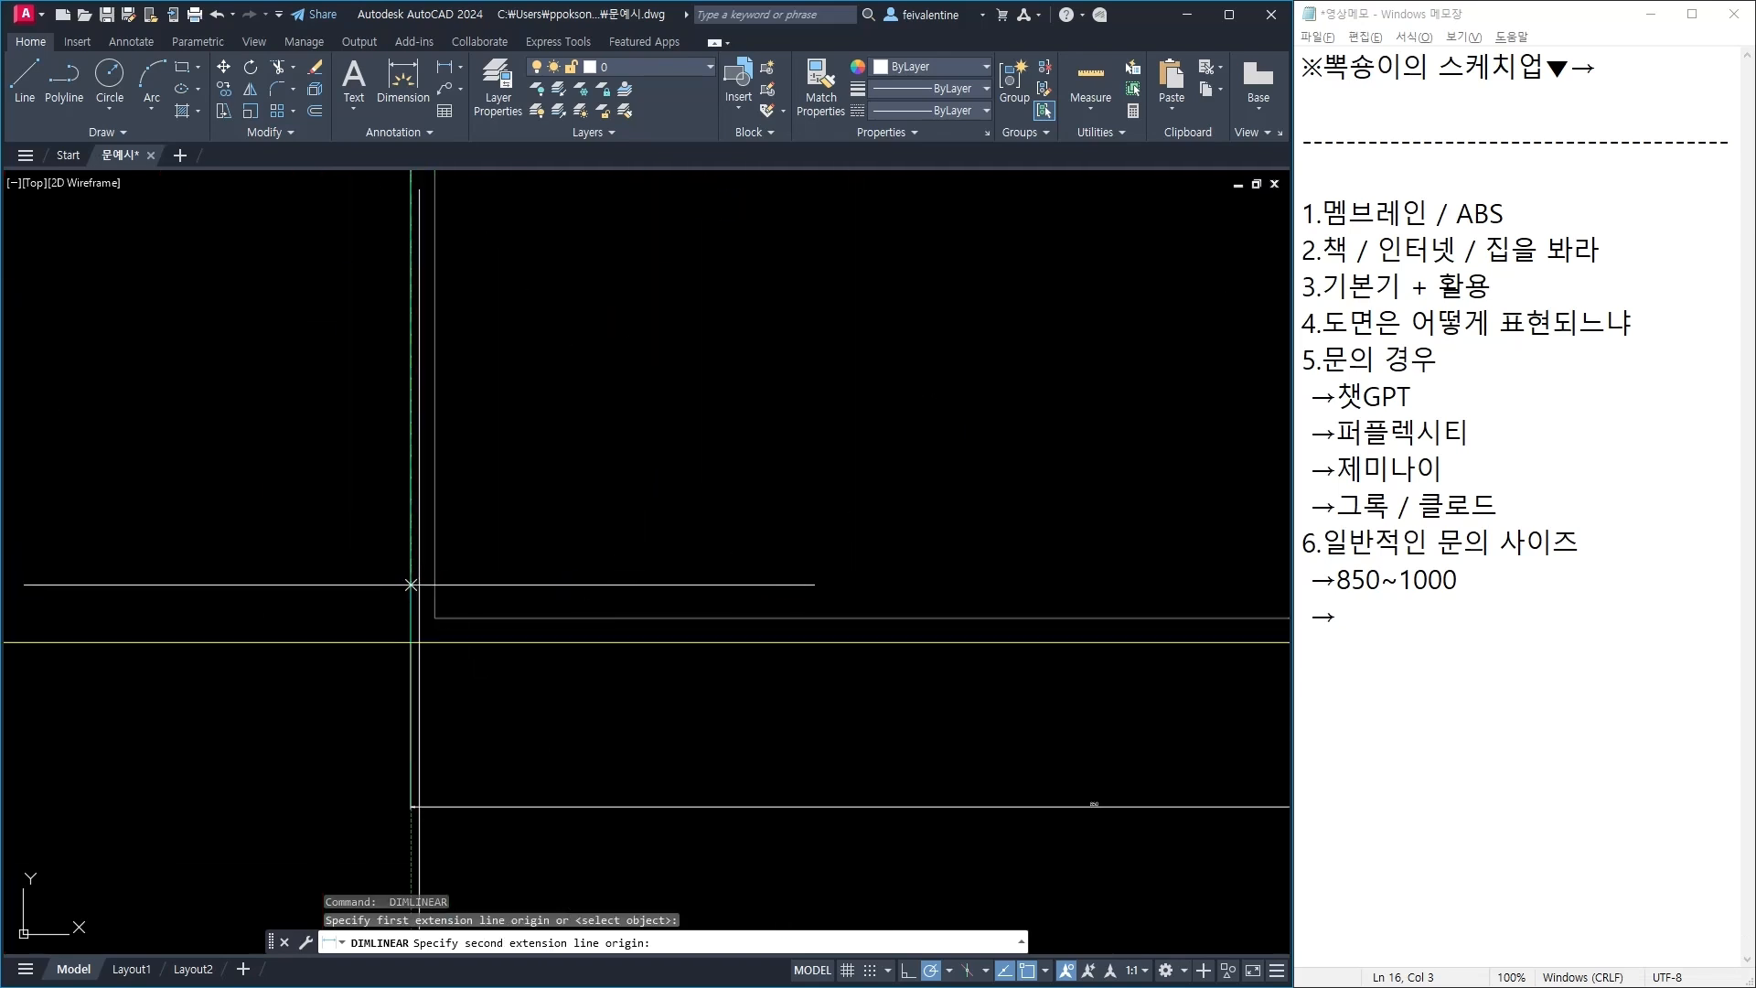
pyautogui.click(412, 642)
pyautogui.click(332, 603)
# Step: Write "2100~2200" on the second arrow line under item 6 of the notes
pyautogui.scroll(-6, 332, 603)
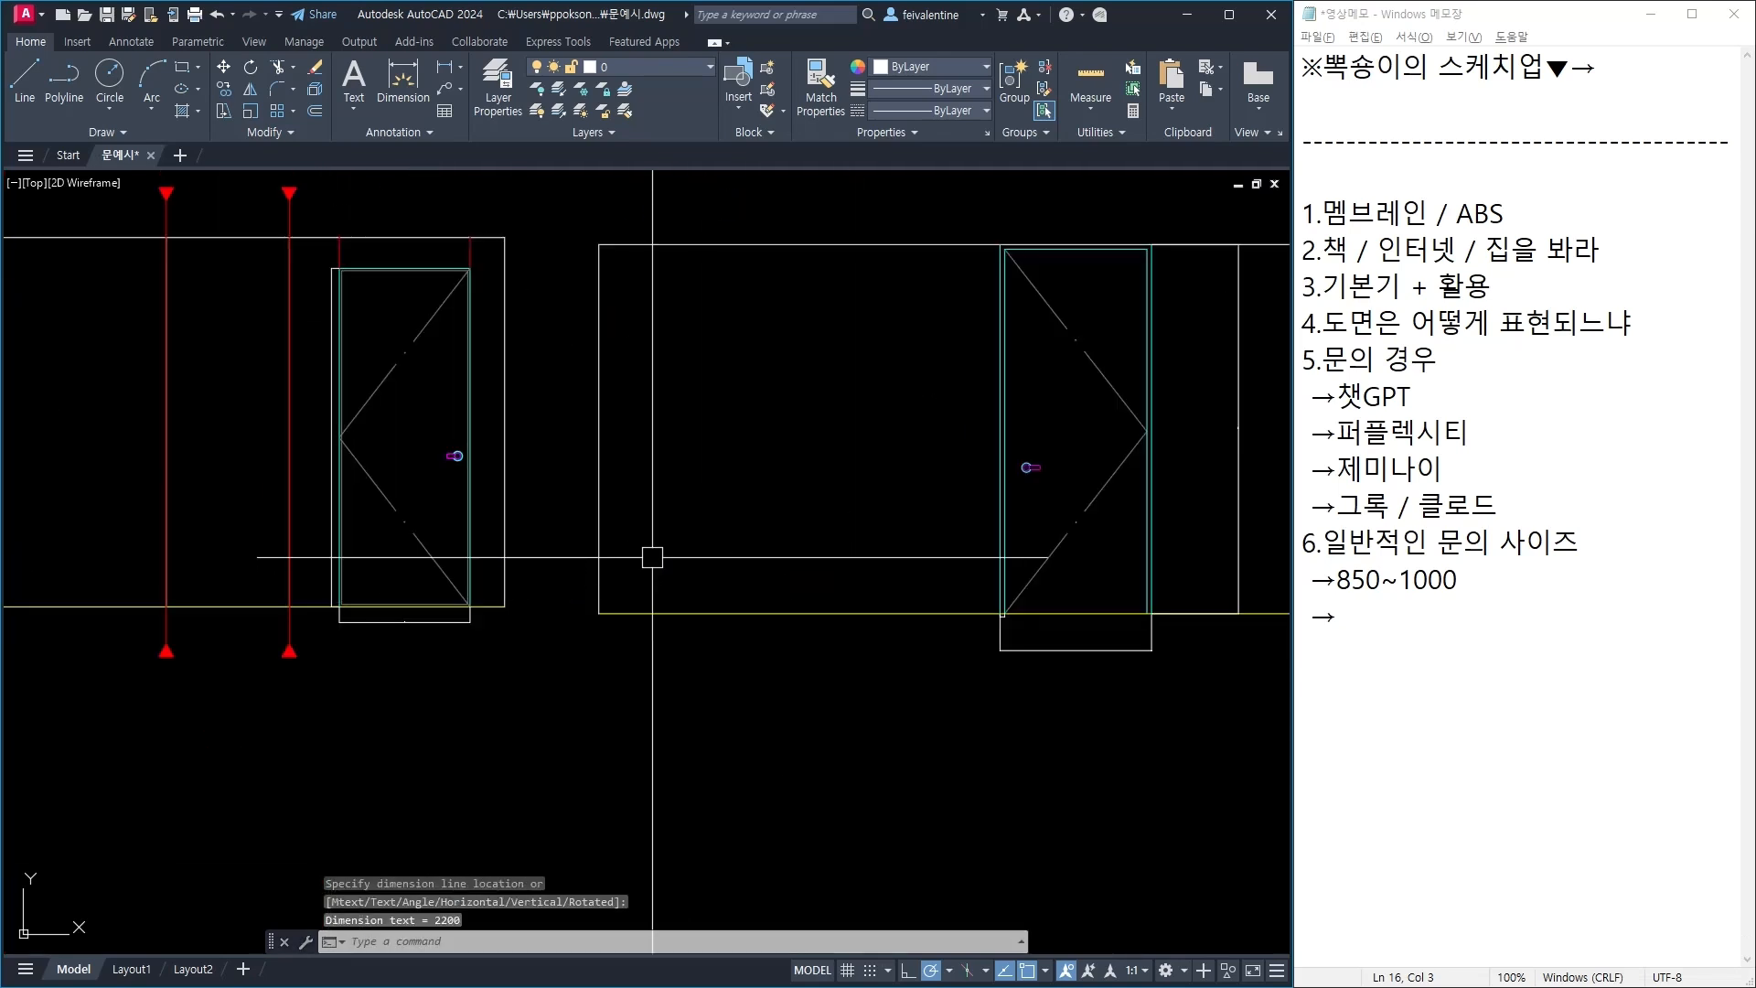
pyautogui.moveTo(652, 557); pyautogui.dragTo(536, 637, button='middle')
pyautogui.moveTo(1058, 596); pyautogui.dragTo(863, 631, button='middle')
pyautogui.click(1503, 613)
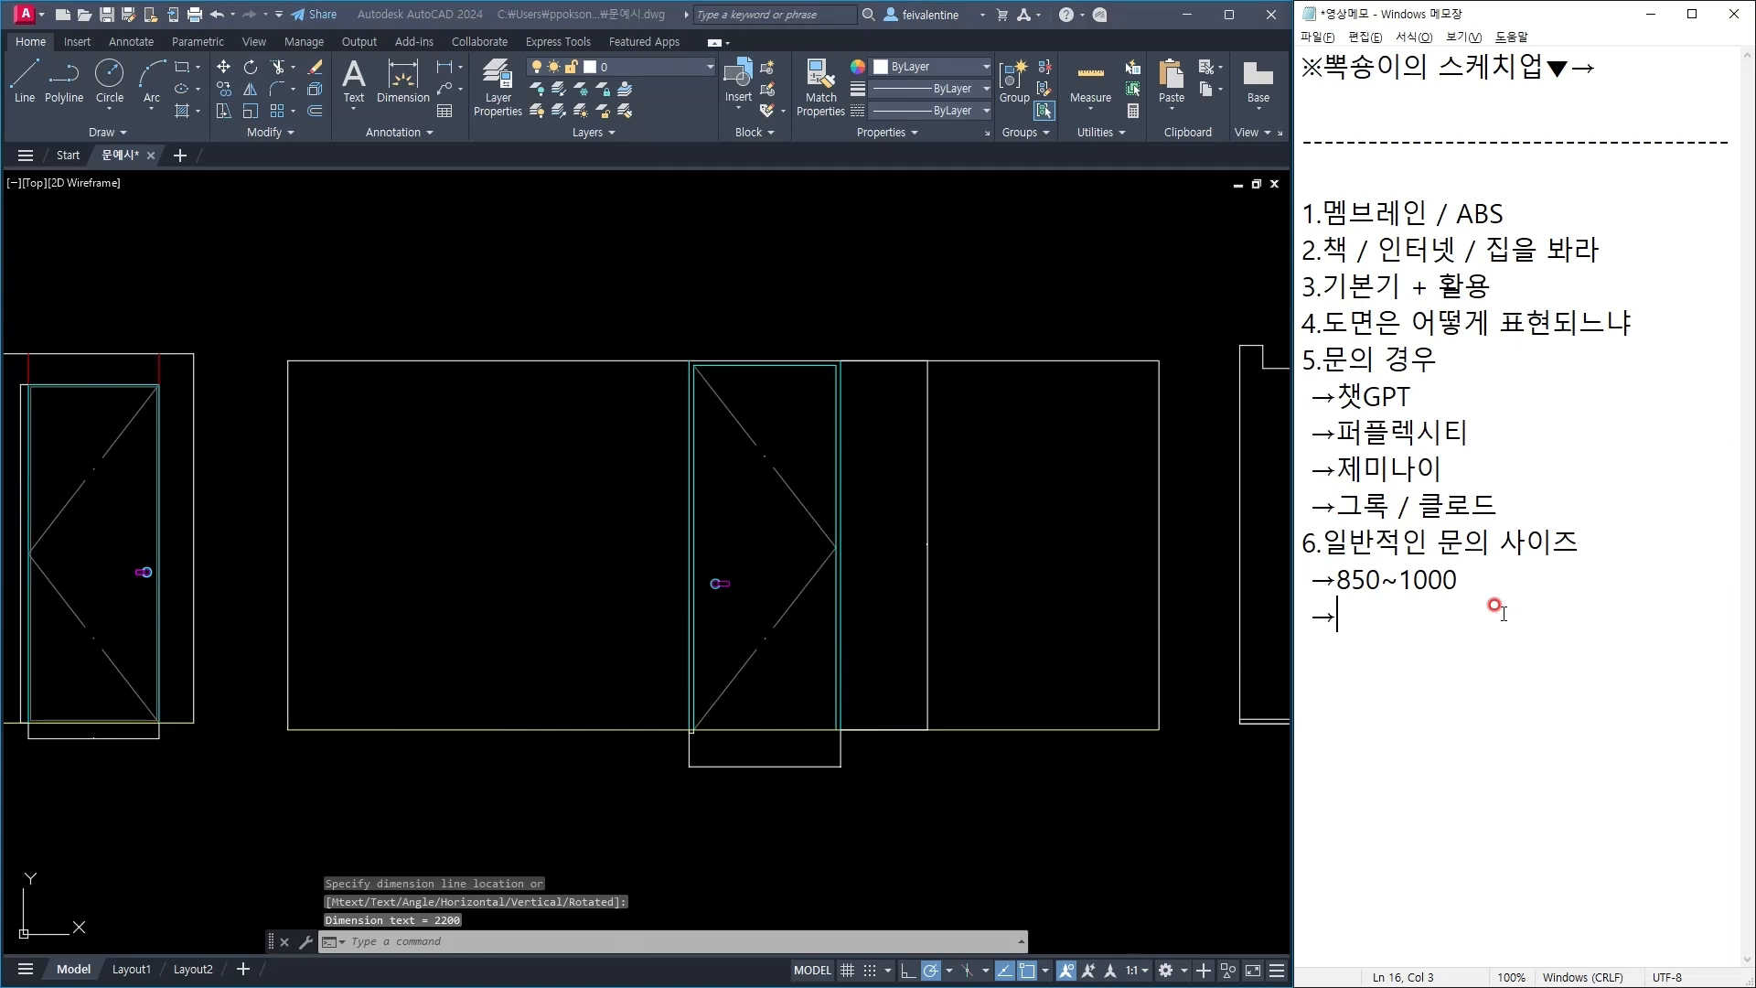
pyautogui.write('2100~')
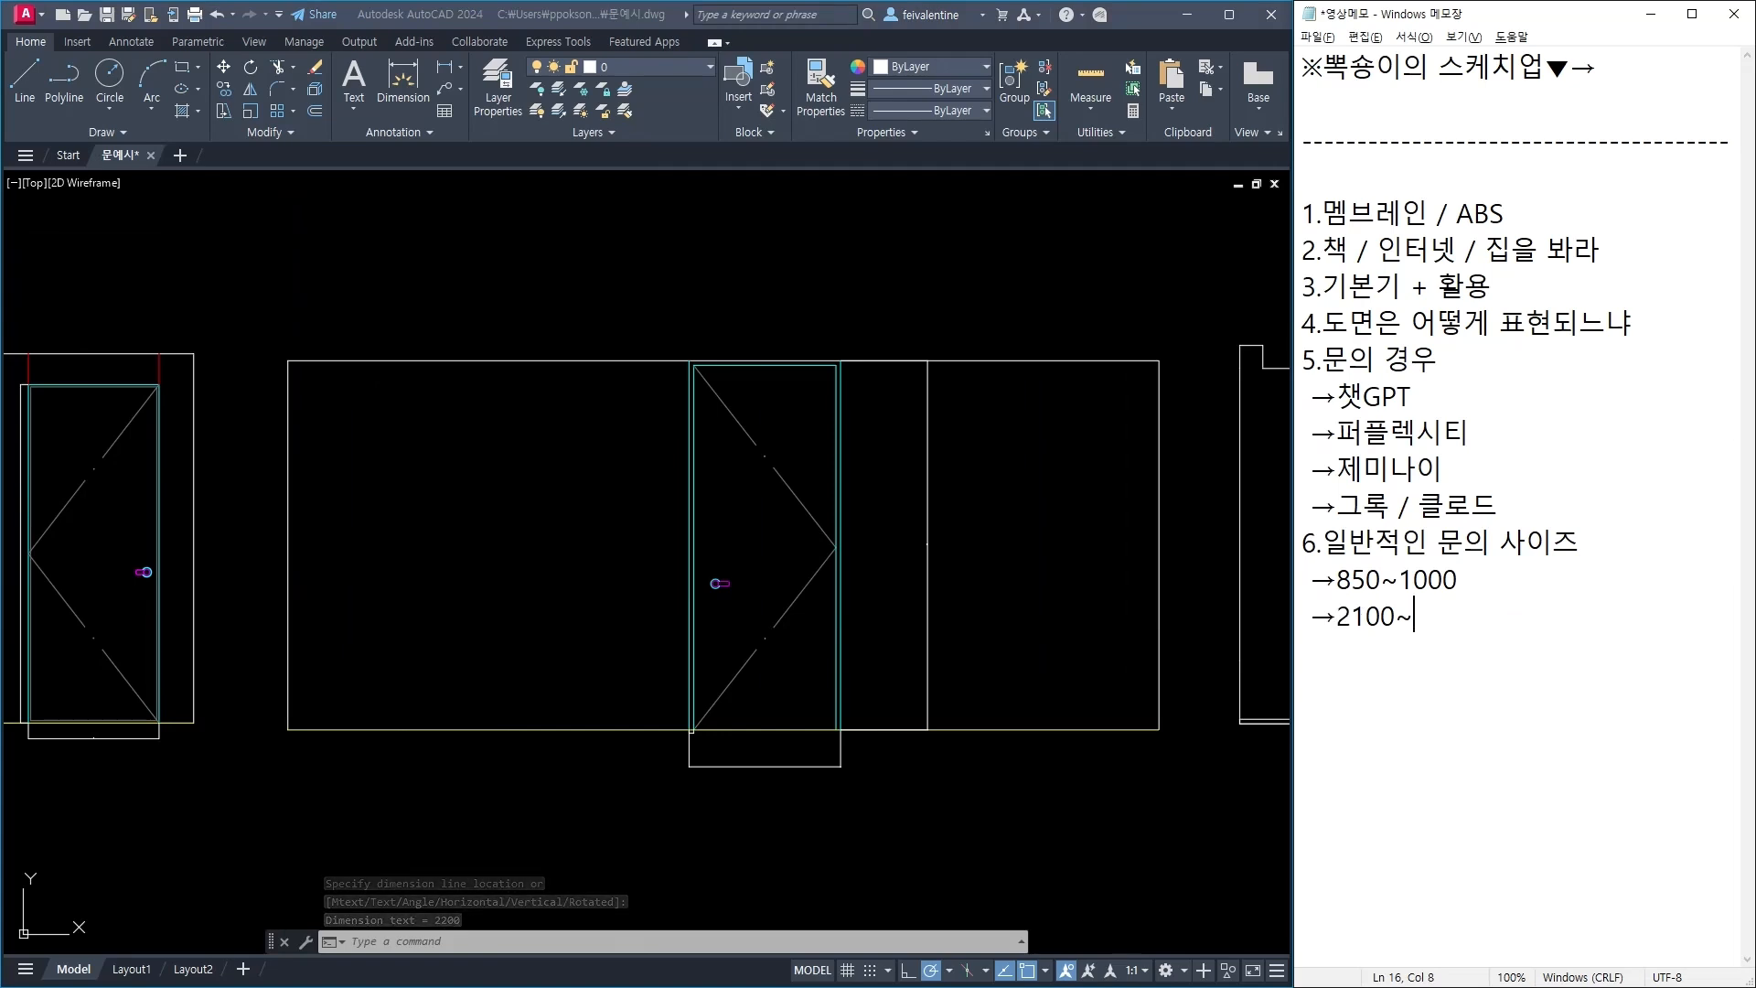
pyautogui.write('2200')
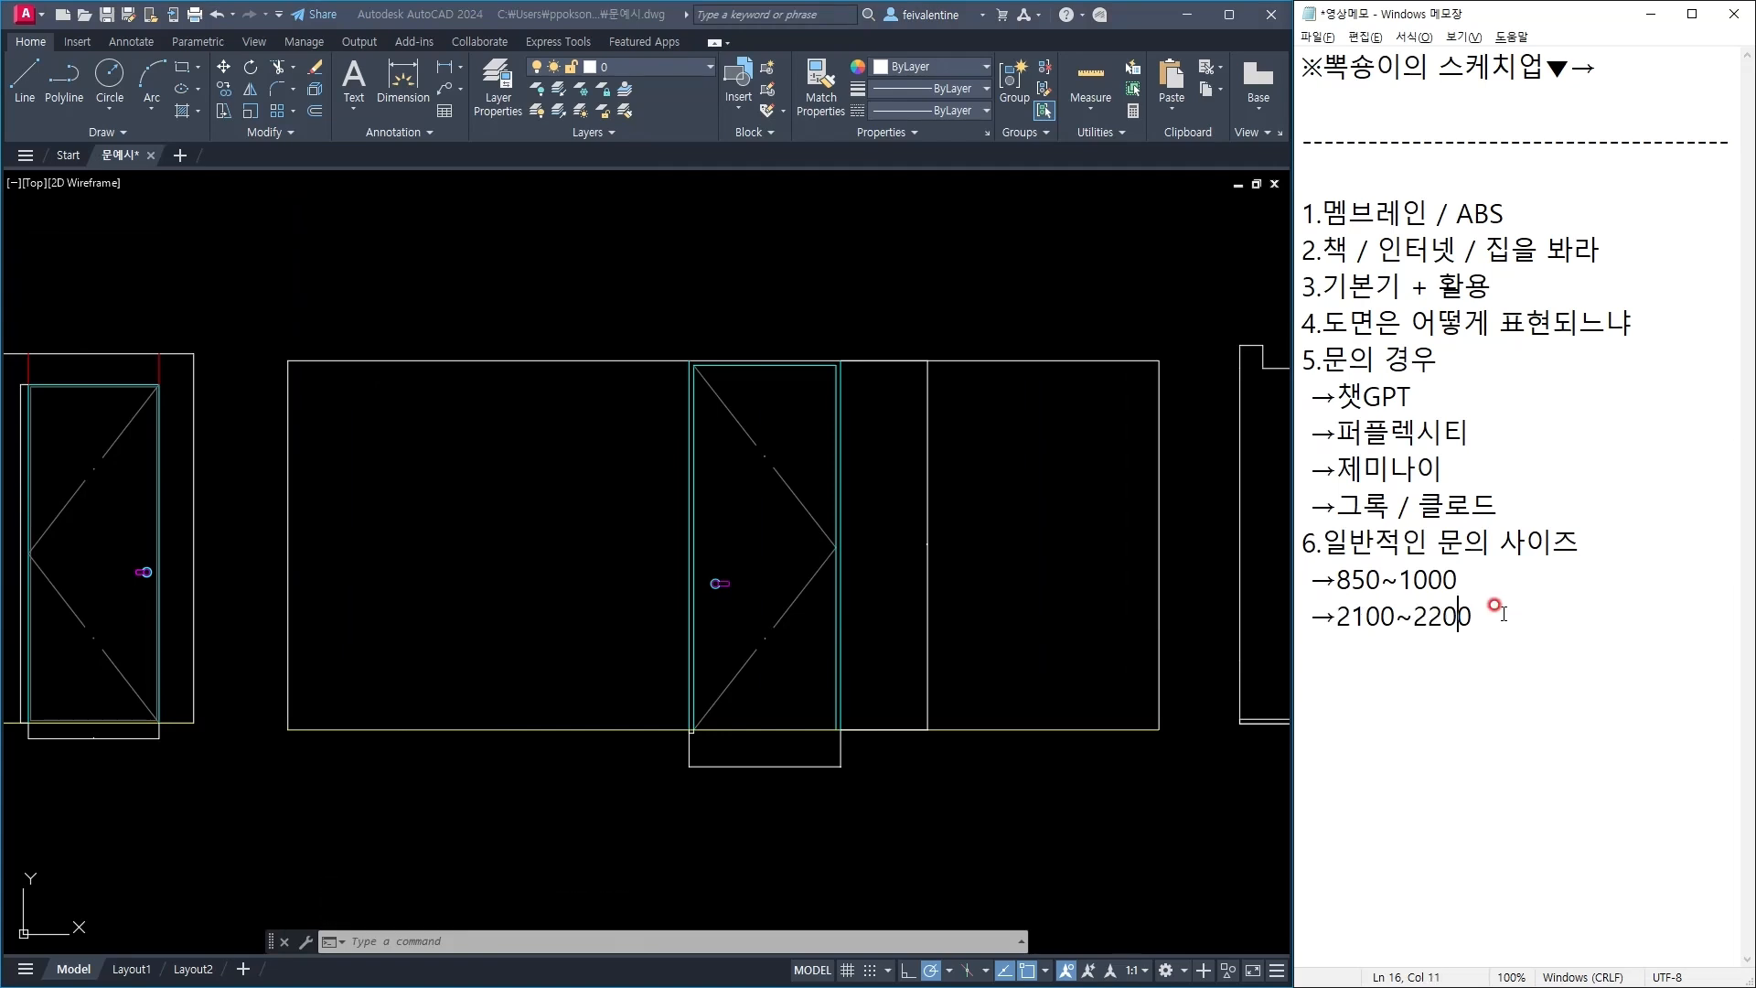
# Step: Label the size lines under item 6, putting "높이 :" before 2100~2200 and "길이 :" before 850~1000
pyautogui.write('높이 :')
pyautogui.press('Left')
pyautogui.write('길ㅇ ㅣ')
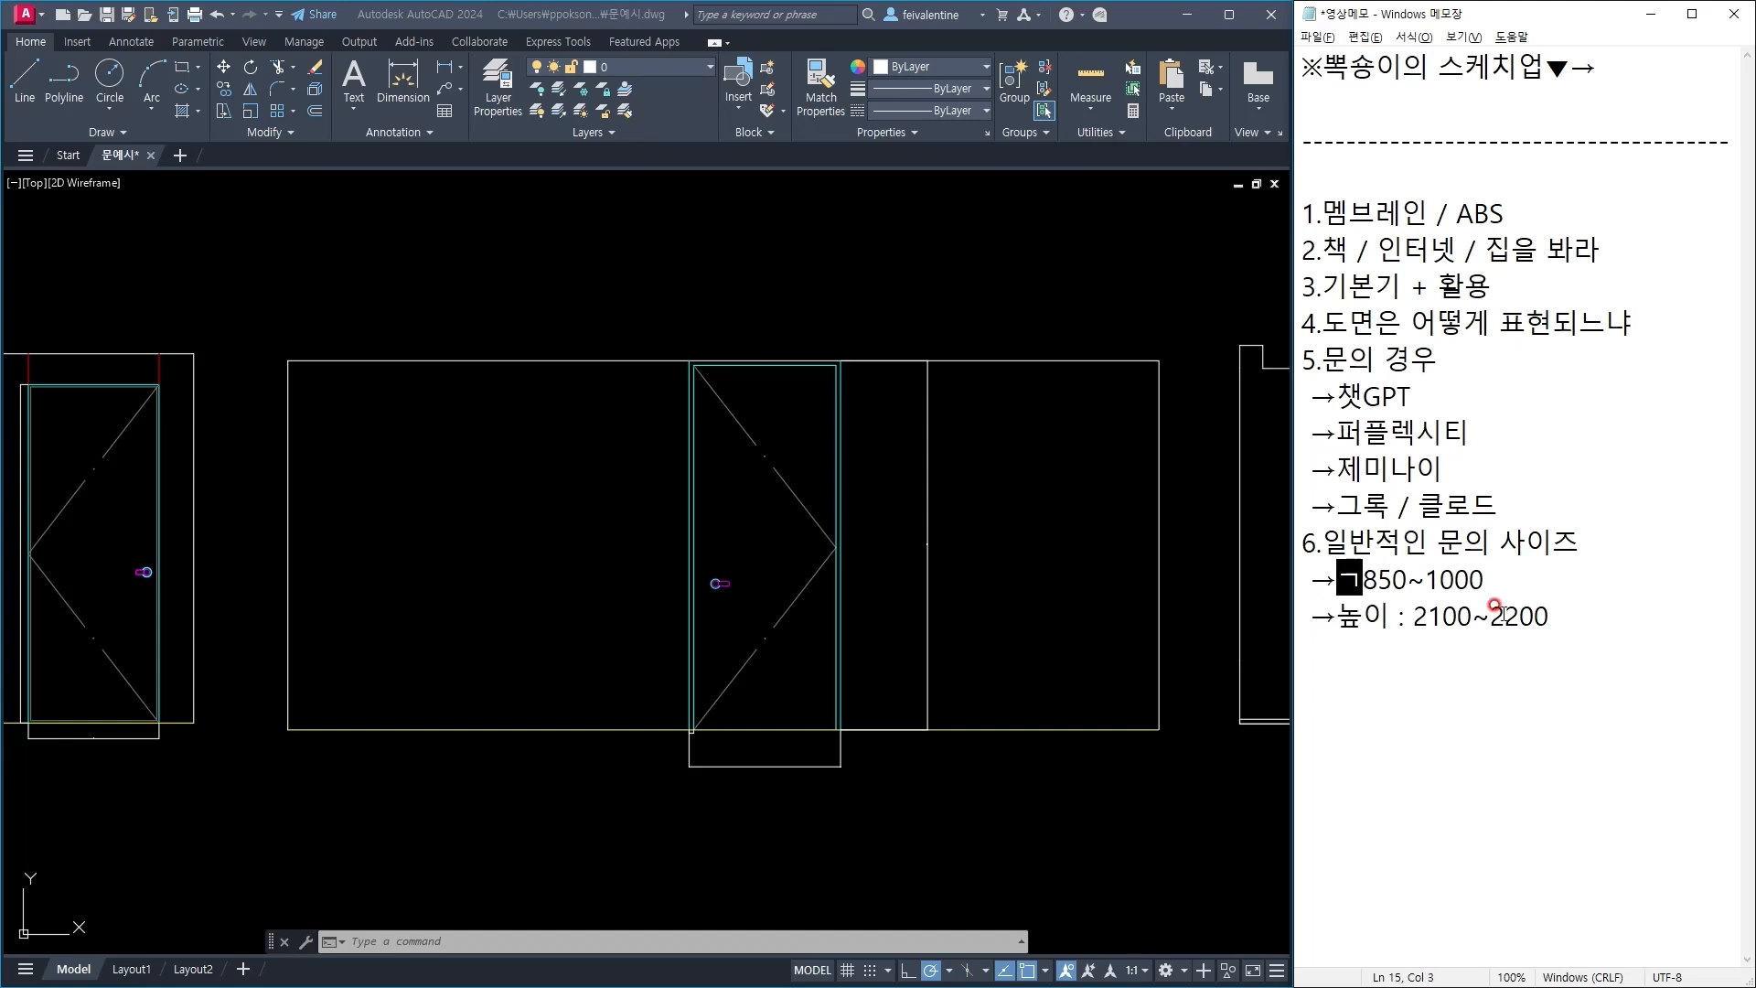
pyautogui.press('BackSpace')
pyautogui.press('BackSpace')
pyautogui.press('BackSpace')
pyautogui.write('이 :')
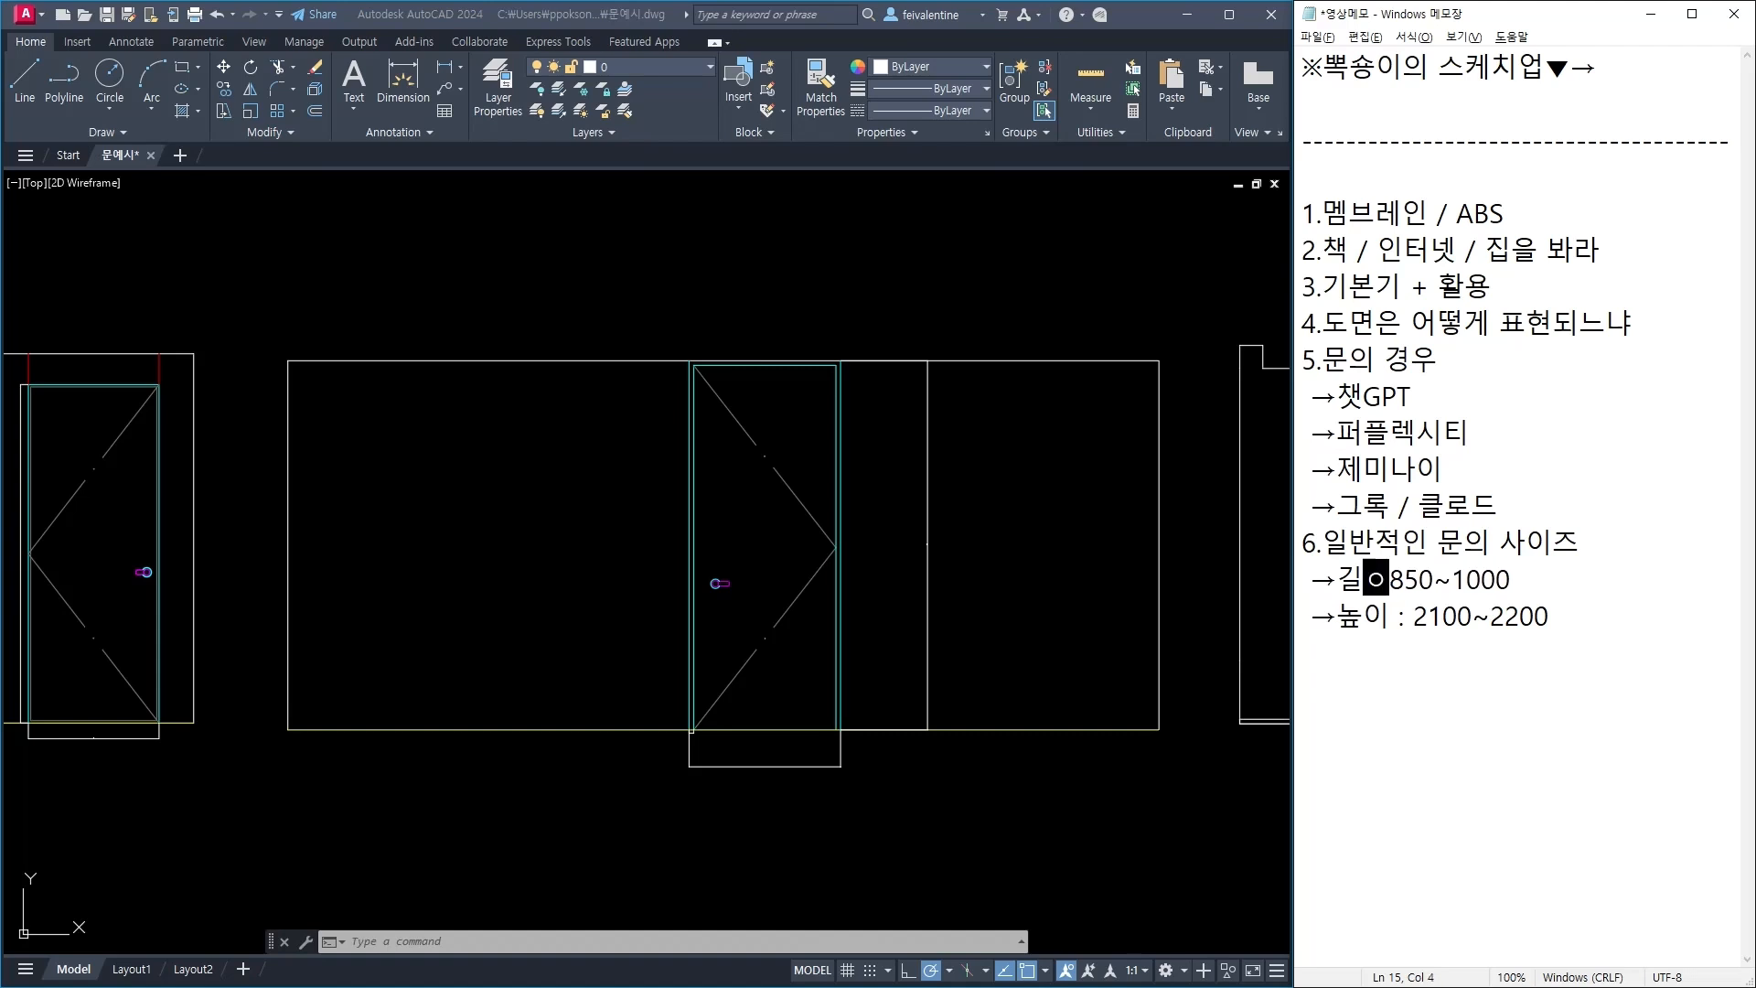
# Step: Add the line "→문틀 : 30~40" under item 6 of the notes, and minimise AutoCAD to reveal the wooden door photo
pyautogui.click(1496, 607)
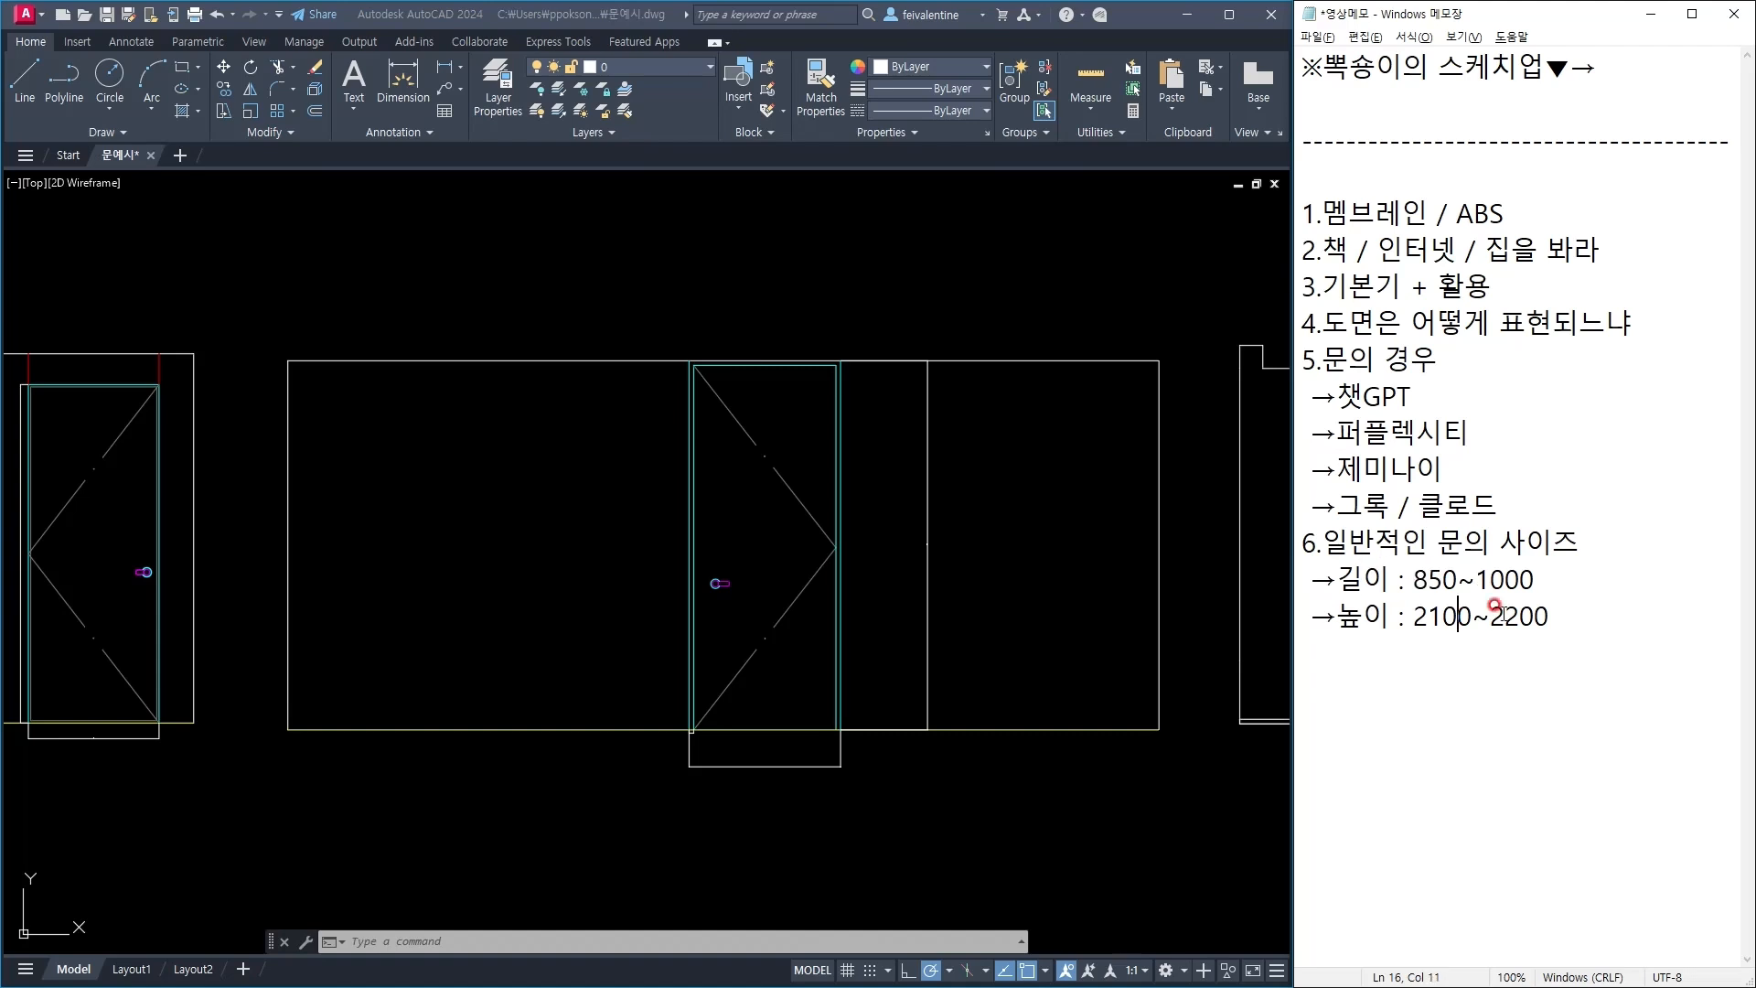
pyautogui.write('→문틀 : 30~40')
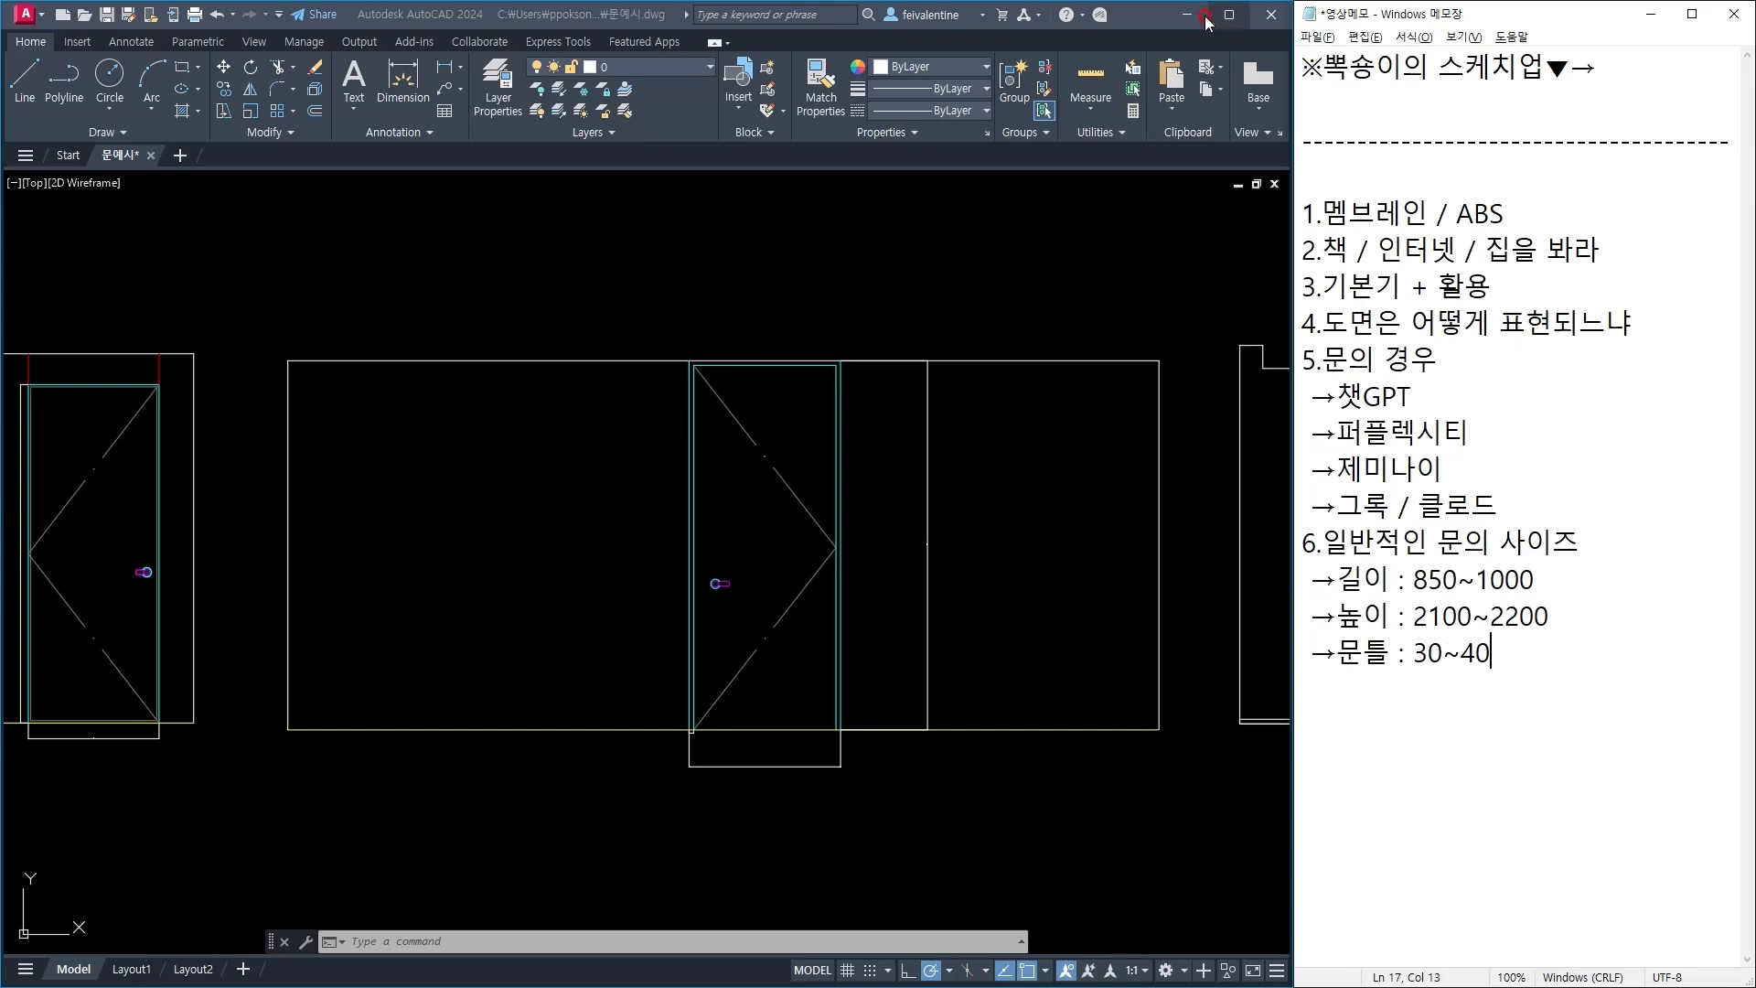
pyautogui.scroll(-4, 938, 436)
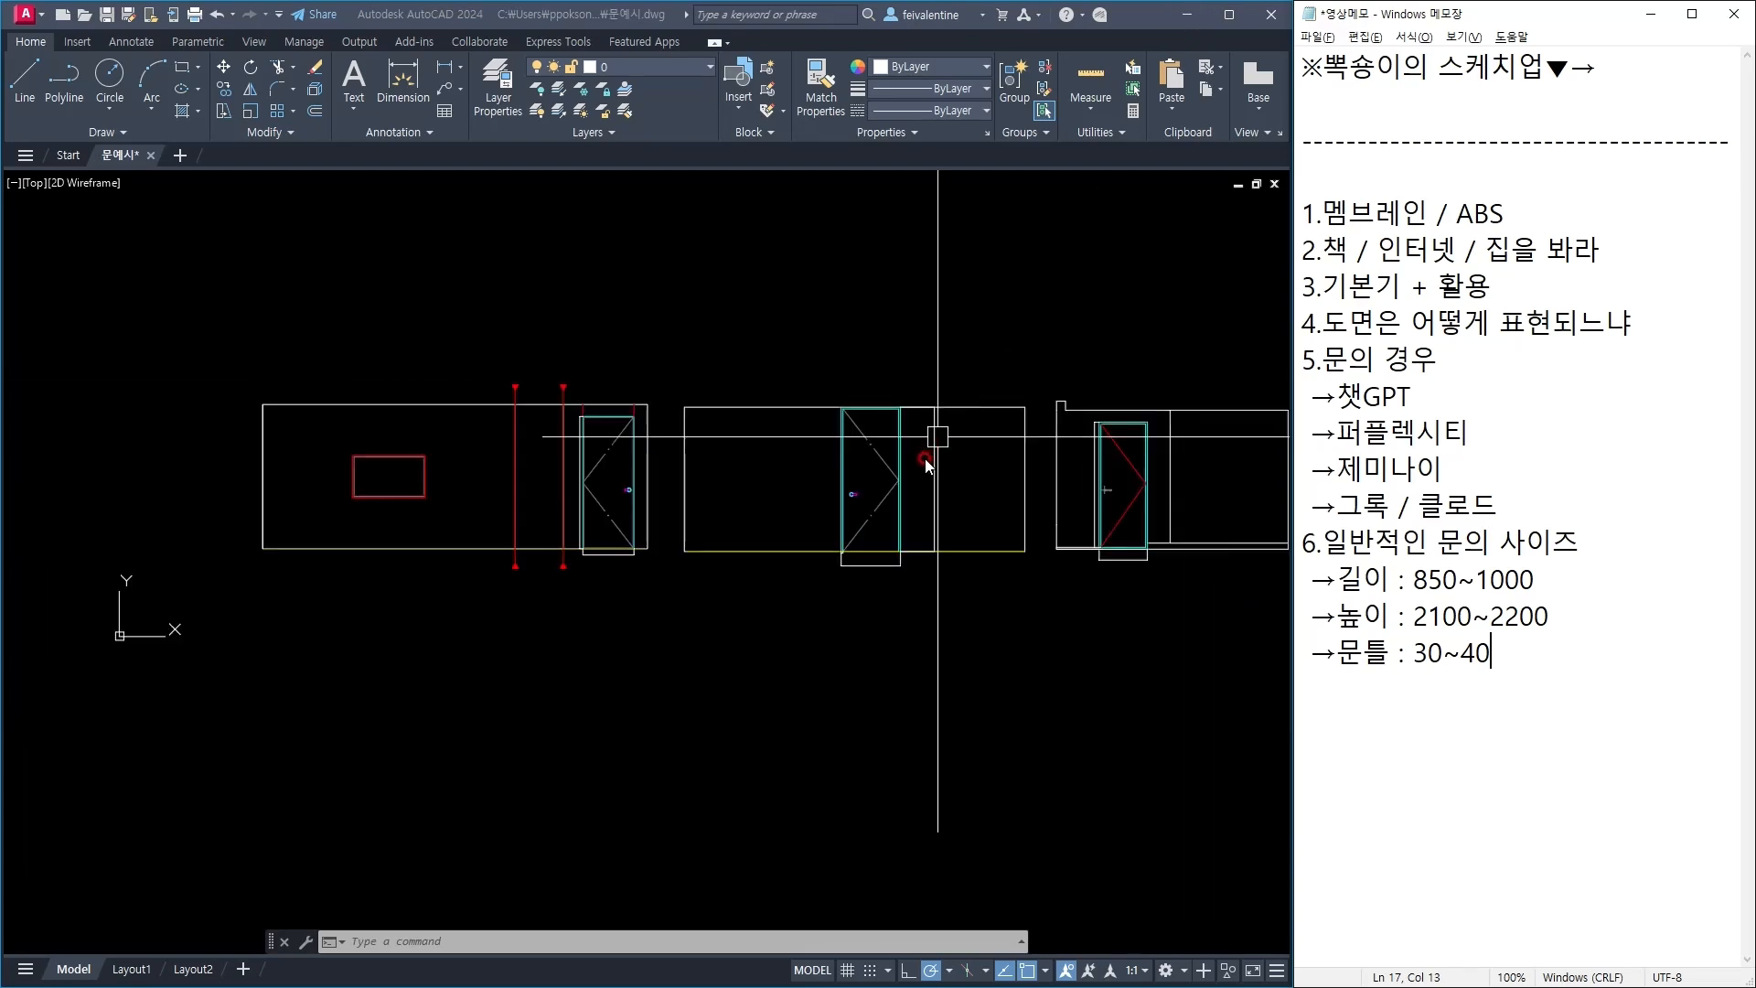
pyautogui.moveTo(654, 484); pyautogui.dragTo(576, 599, button='middle')
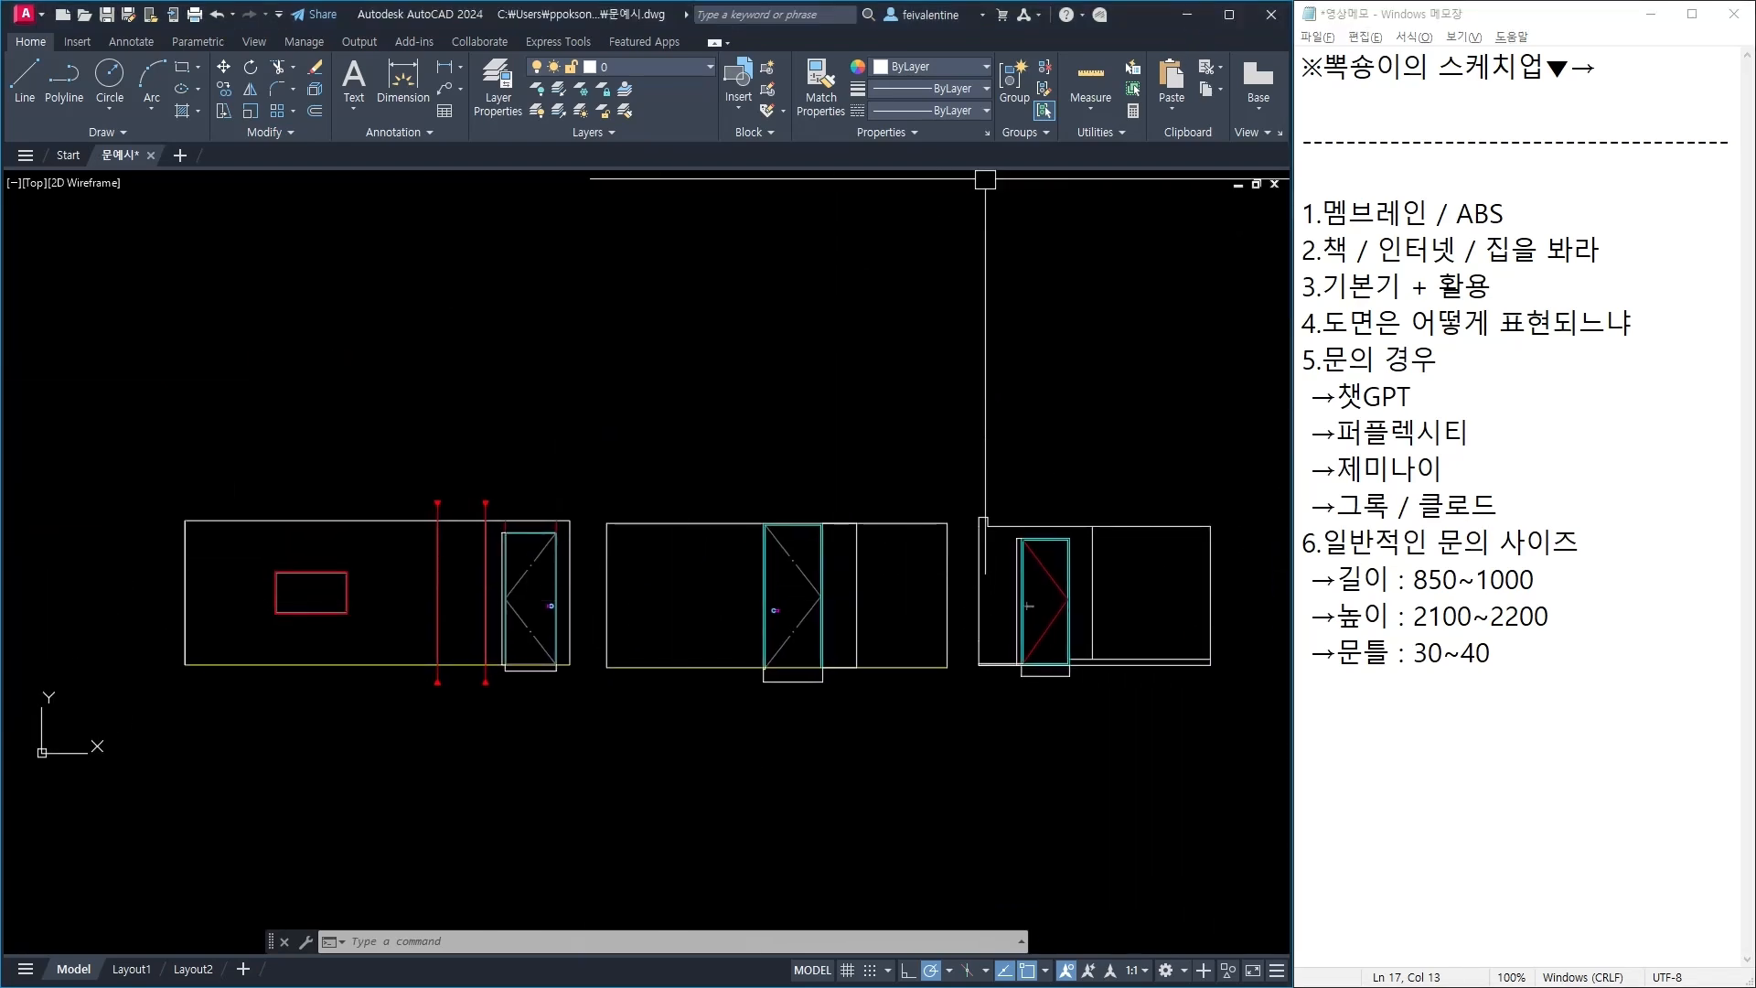
pyautogui.click(1186, 14)
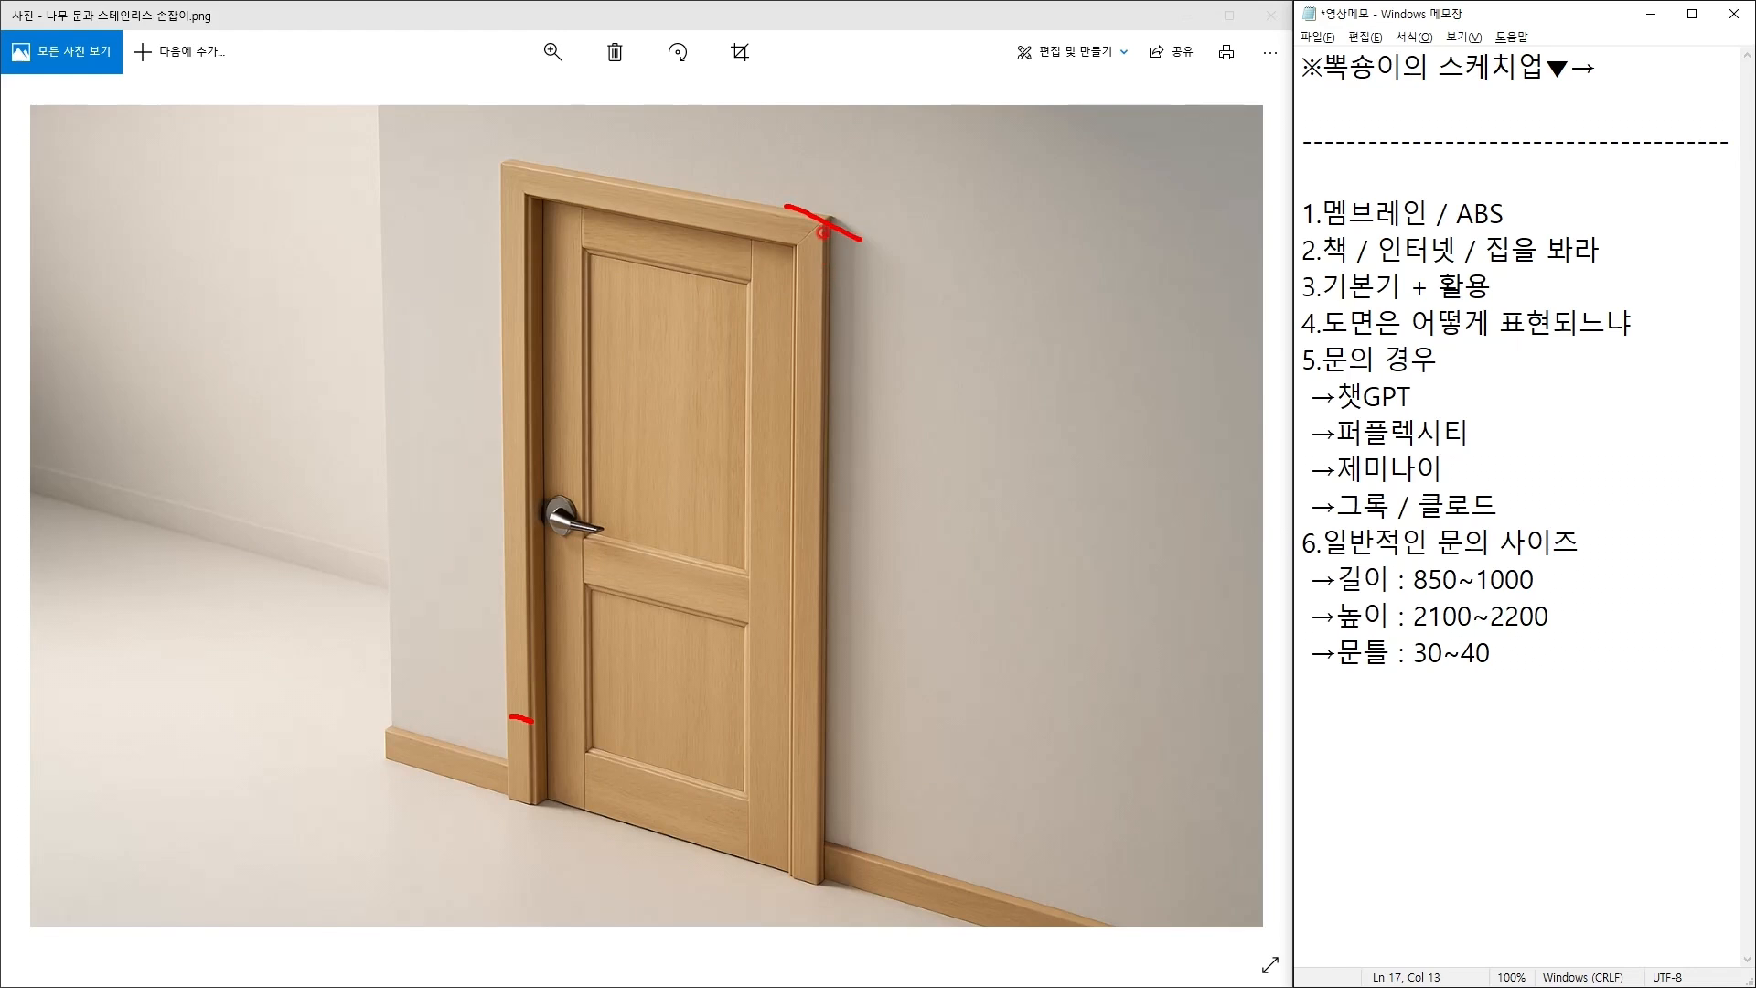
pyautogui.moveTo(823, 232); pyautogui.dragTo(781, 824)
pyautogui.moveTo(484, 795)
pyautogui.mouseDown()
pyautogui.moveTo(789, 855)
pyautogui.moveTo(821, 883)
pyautogui.mouseUp()
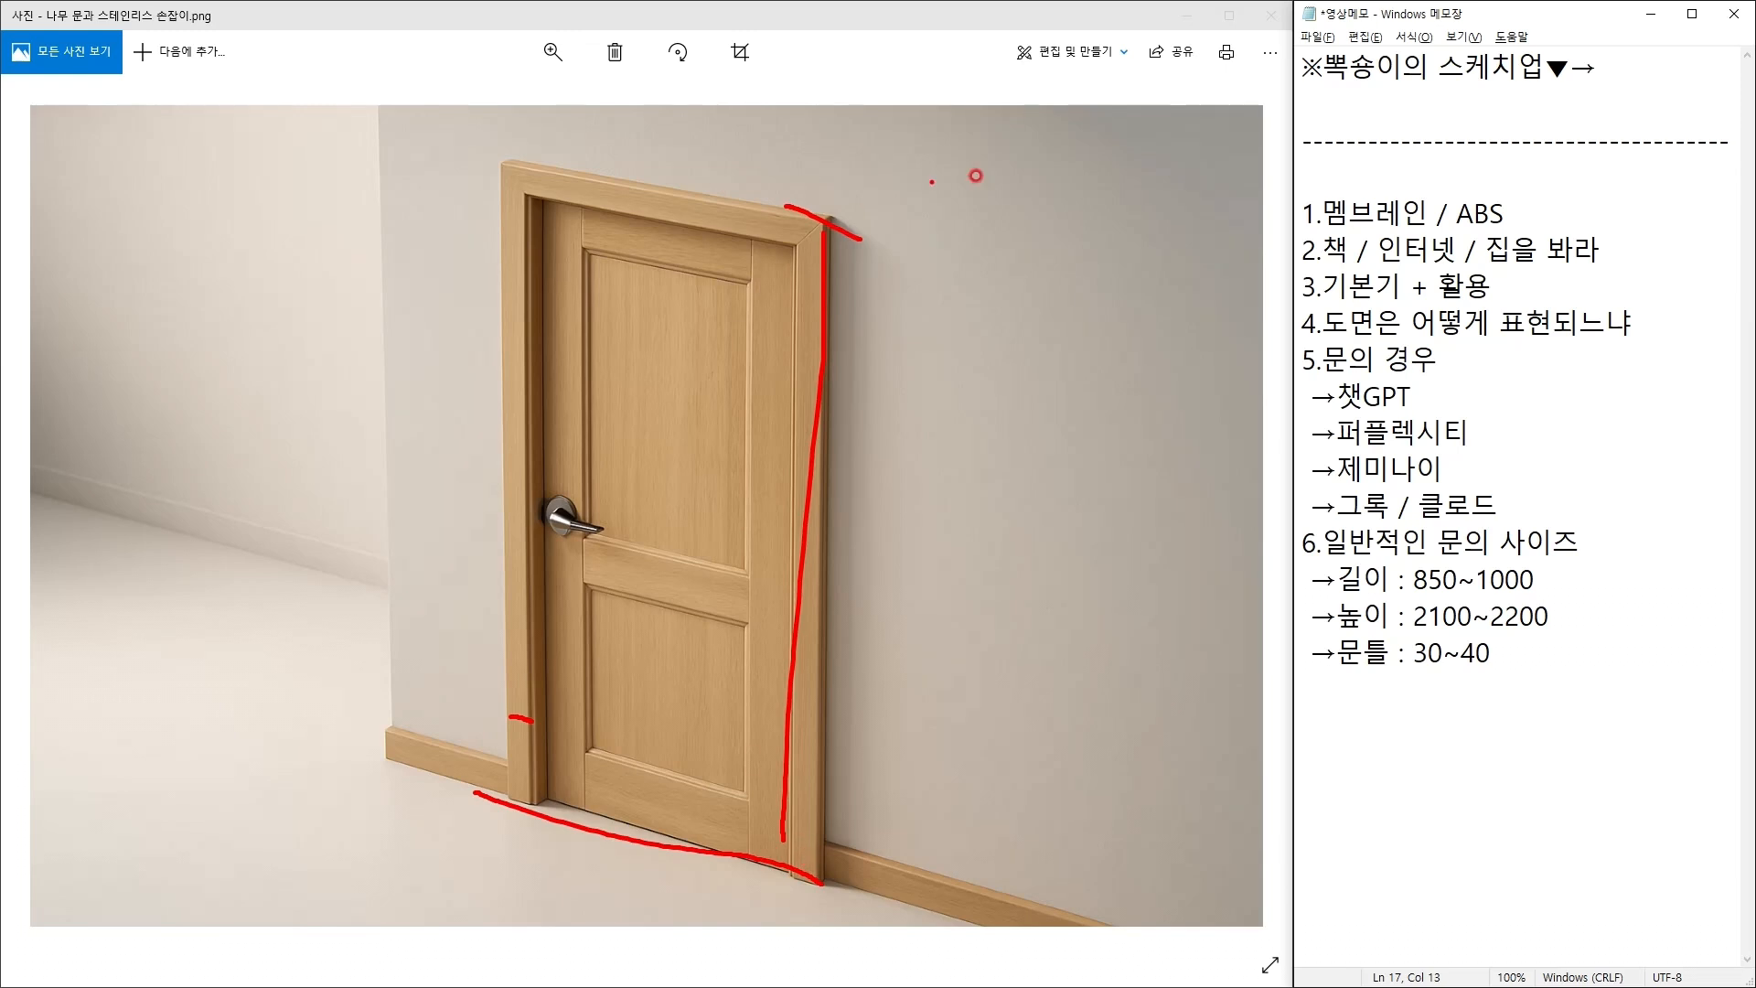
pyautogui.moveTo(433, 306); pyautogui.dragTo(151, 502)
pyautogui.moveTo(185, 394); pyautogui.dragTo(363, 583)
pyautogui.press('Escape')
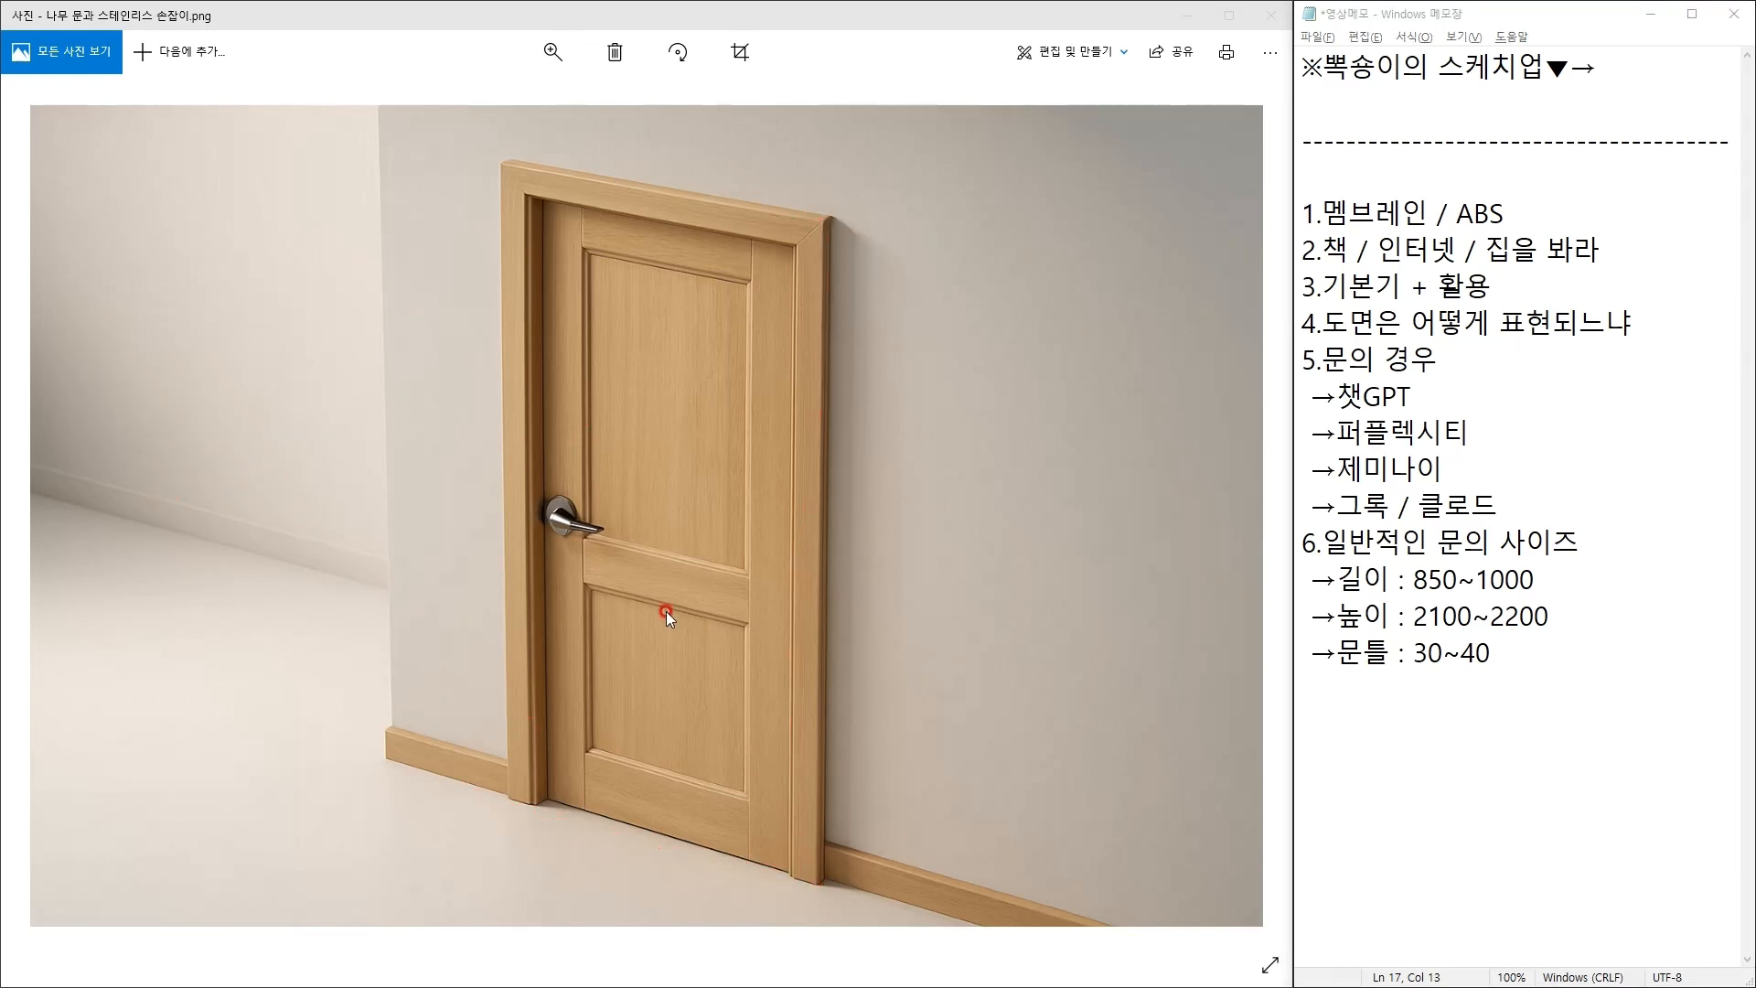
# Step: Switch to SketchUp and draw a 3000 × 3000 mm rectangle from the origin on the ground in top view
pyautogui.hotkey('alt', 'Tab')
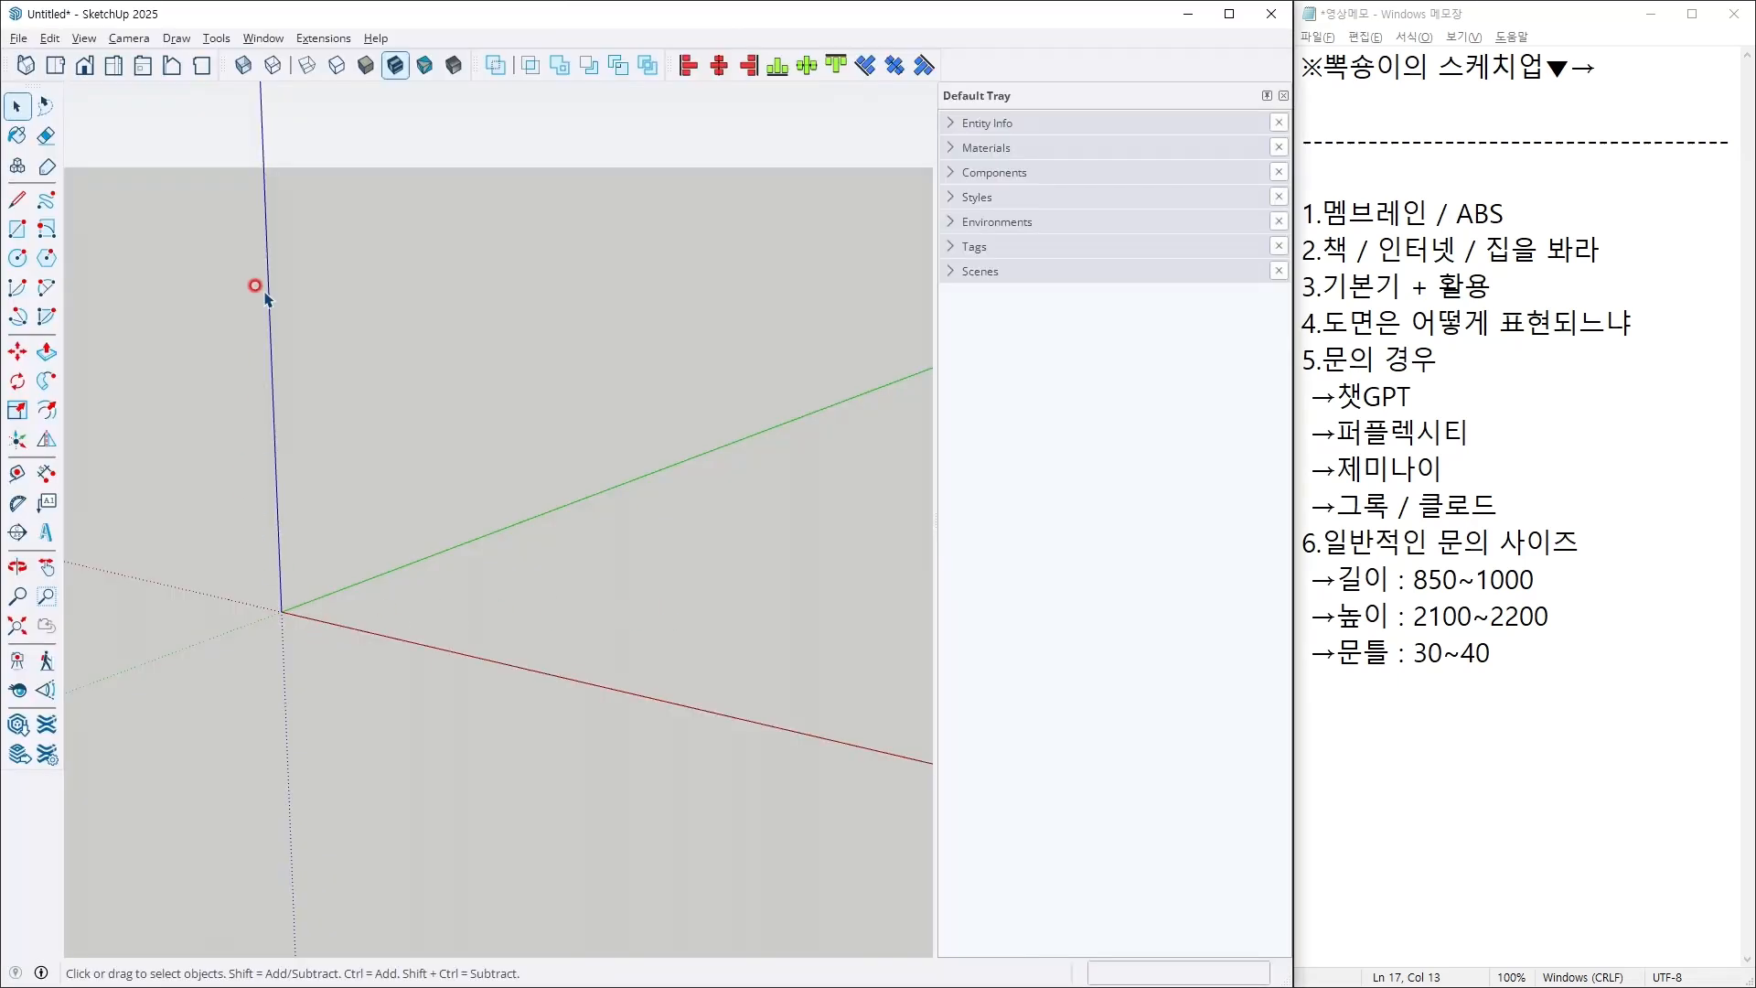
pyautogui.click(54, 65)
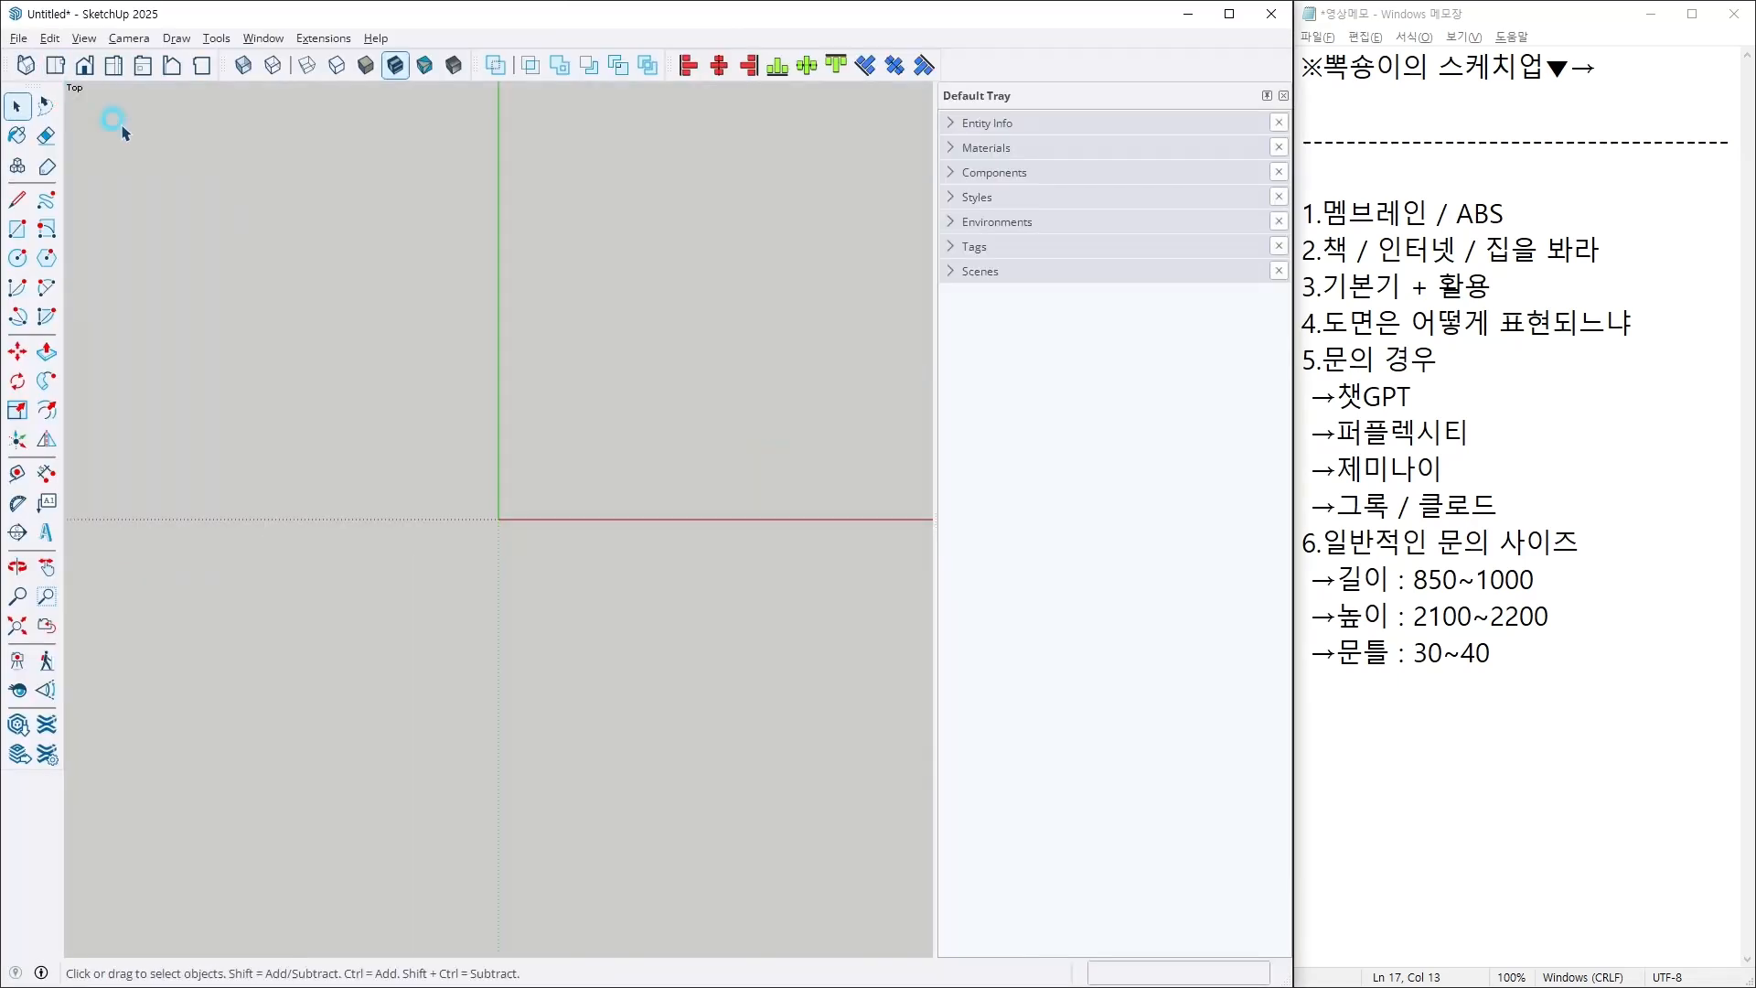
pyautogui.moveTo(730, 403)
pyautogui.keyDown('shift'); pyautogui.mouseDown(button='middle')
pyautogui.moveTo(519, 643)
pyautogui.moveTo(416, 709)
pyautogui.mouseUp(button='middle'); pyautogui.keyUp('shift')
pyautogui.press('r')
pyautogui.click(236, 826)
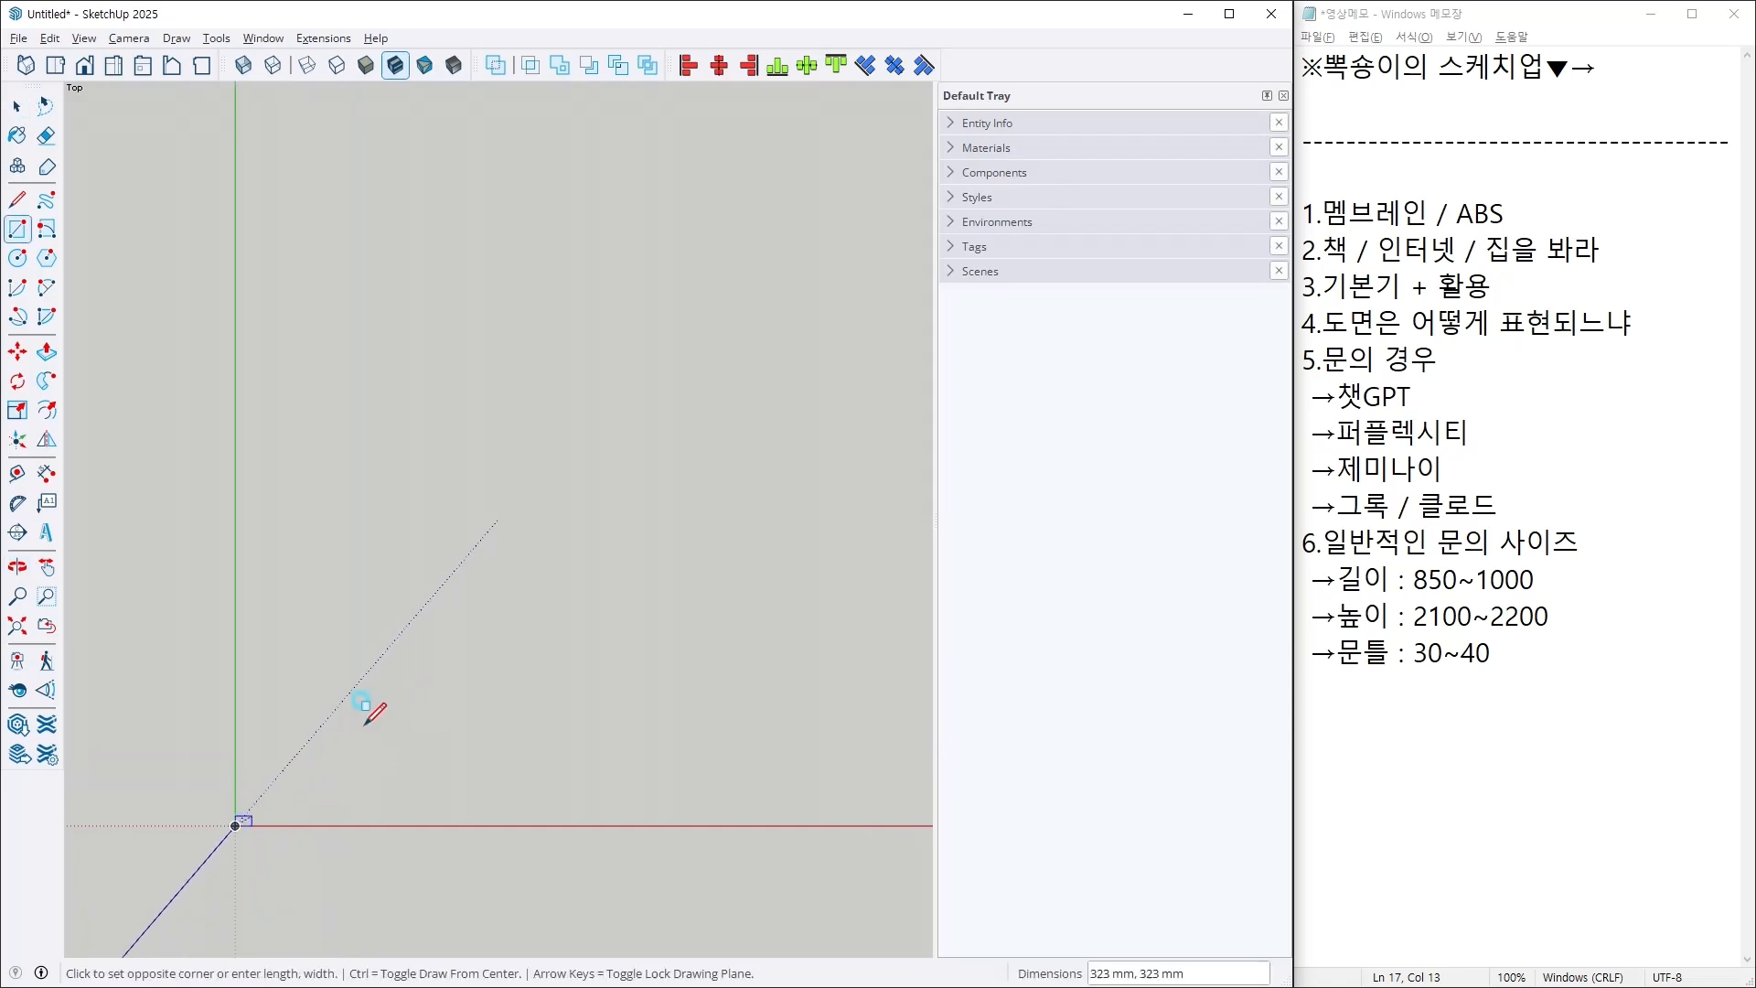
pyautogui.click(710, 407)
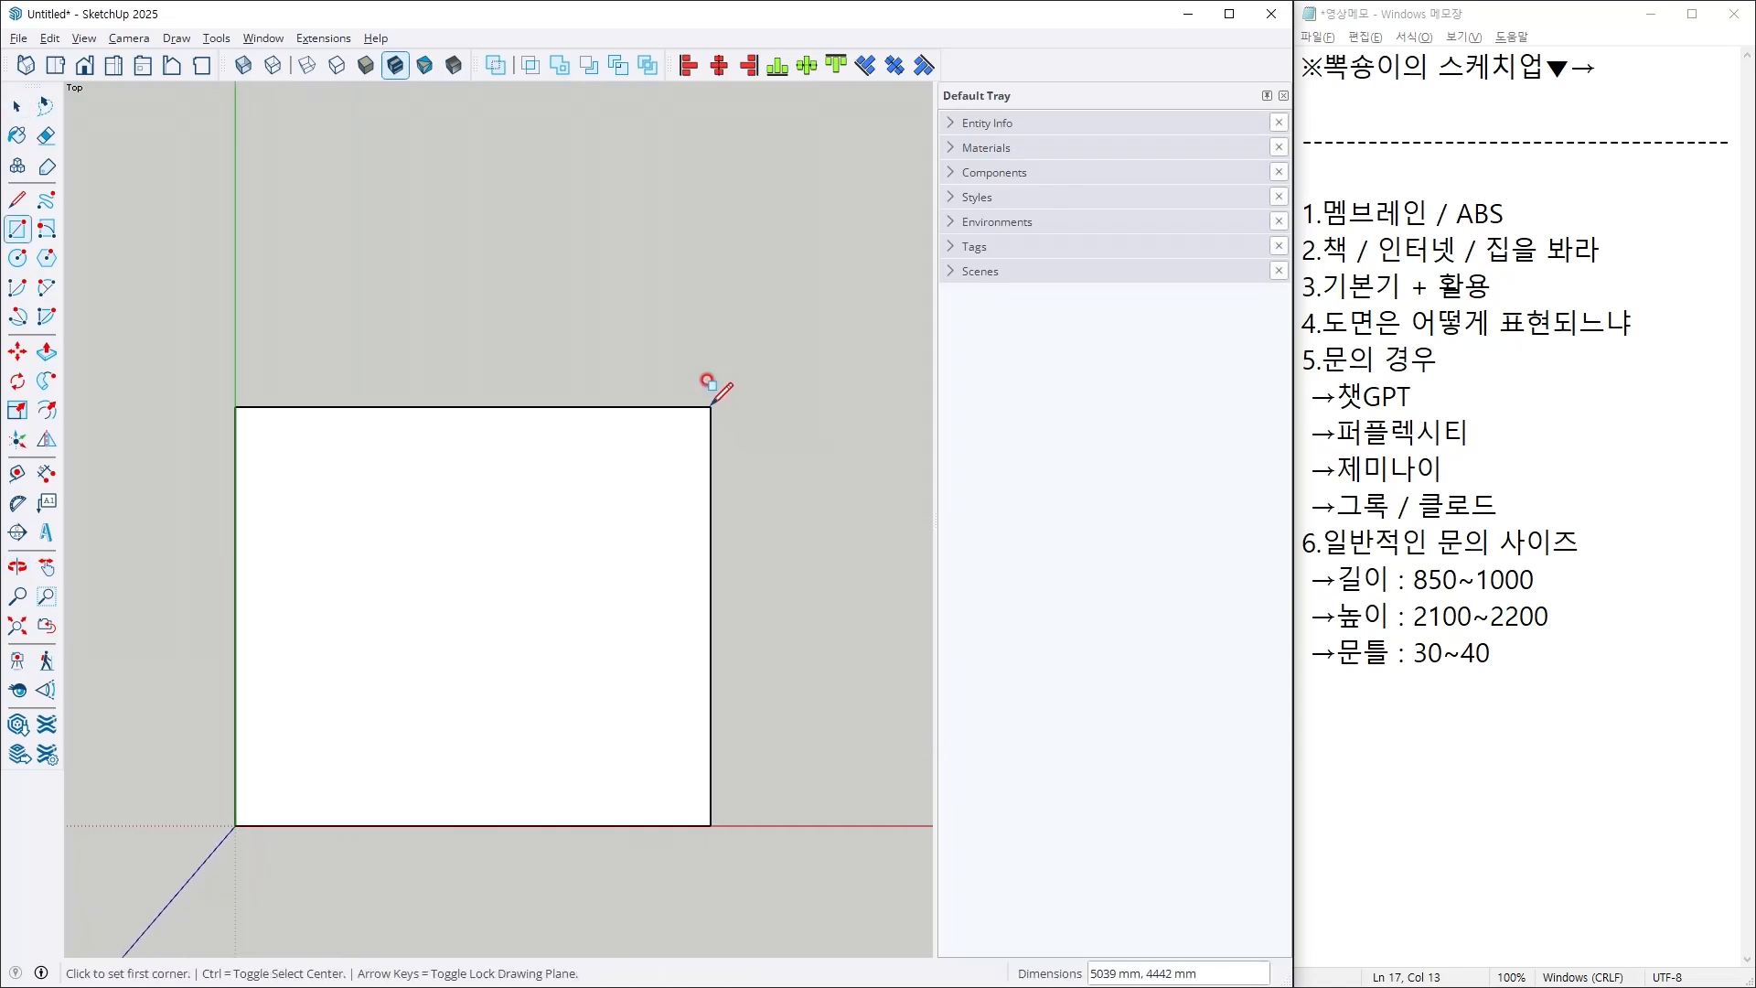
pyautogui.write('3000,')
pyautogui.press('Return')
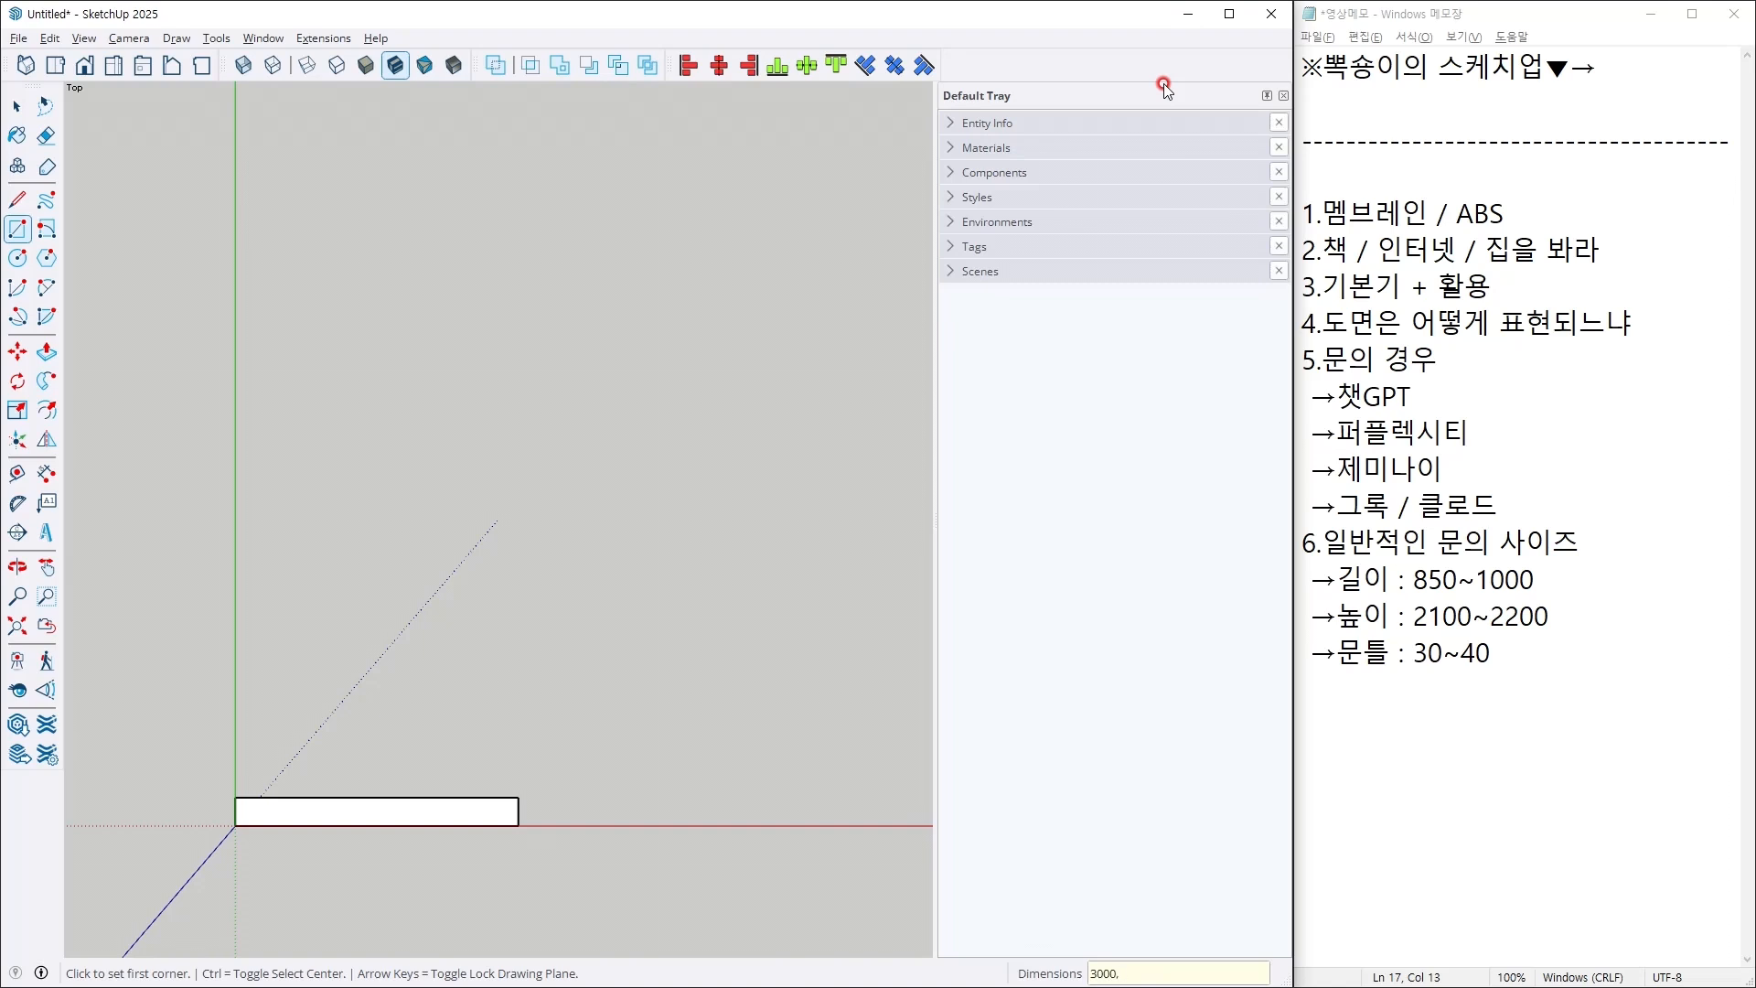
pyautogui.press('Return')
pyautogui.press('space')
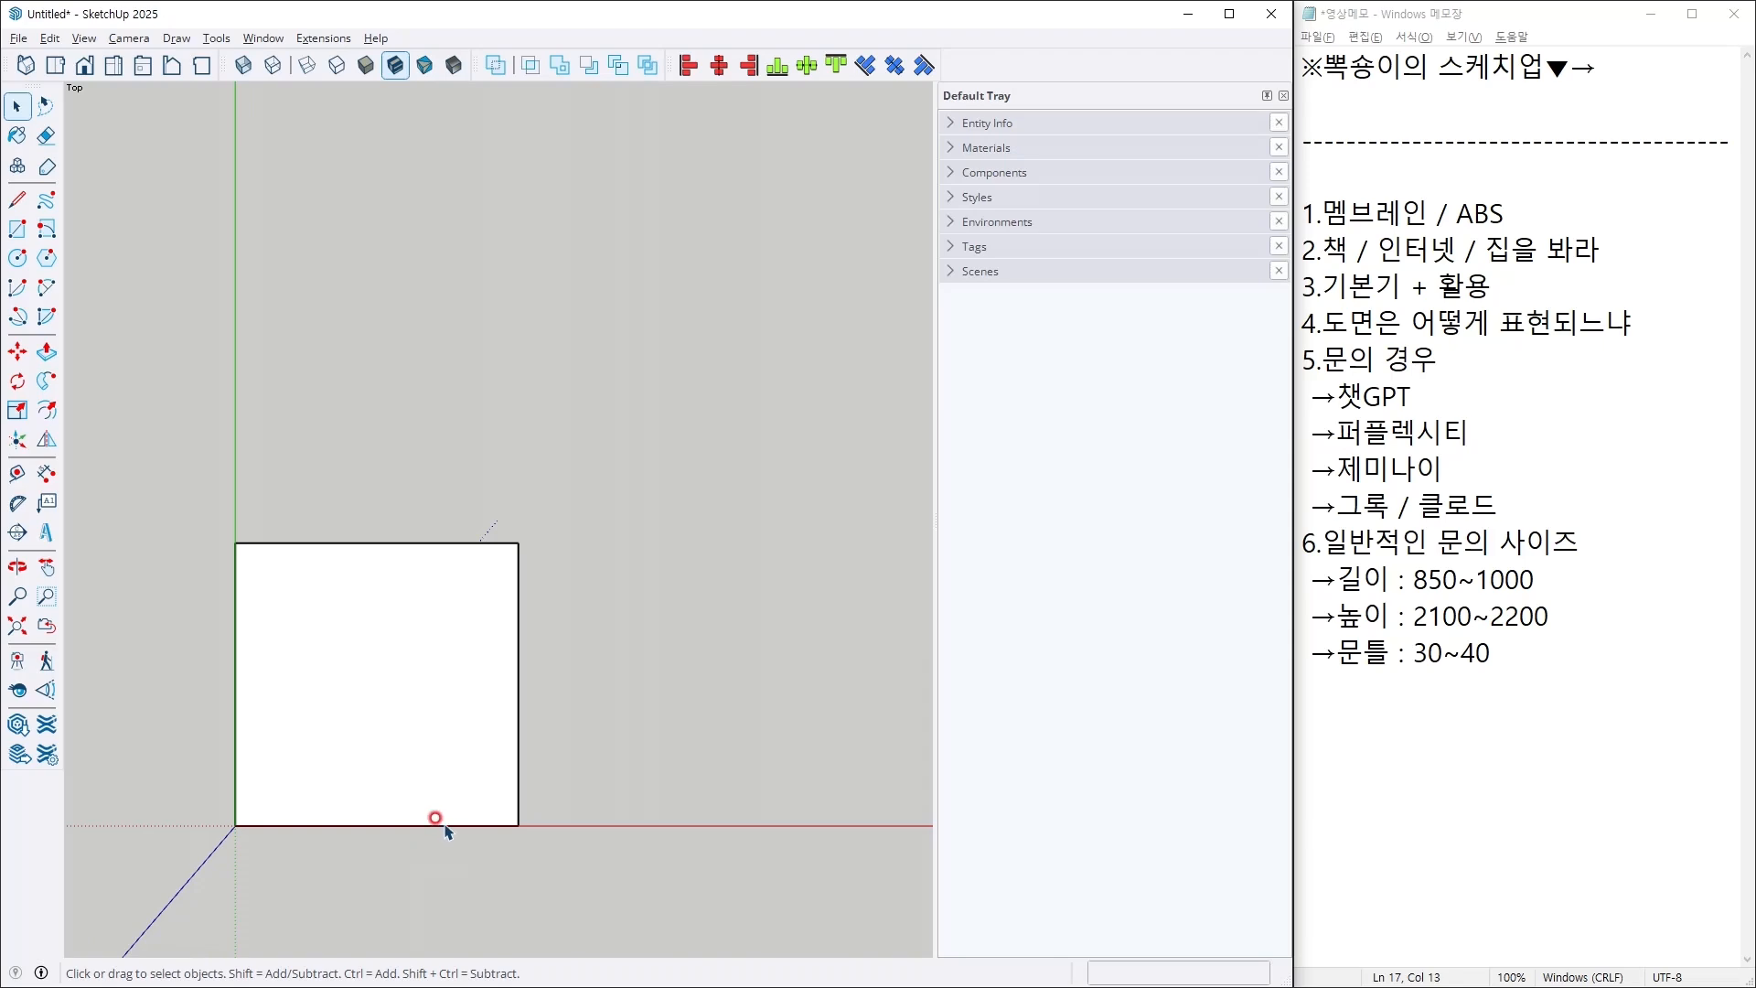
# Step: Offset the square's outline 100 mm inward to set the wall thickness
pyautogui.press('f')
pyautogui.click(446, 825)
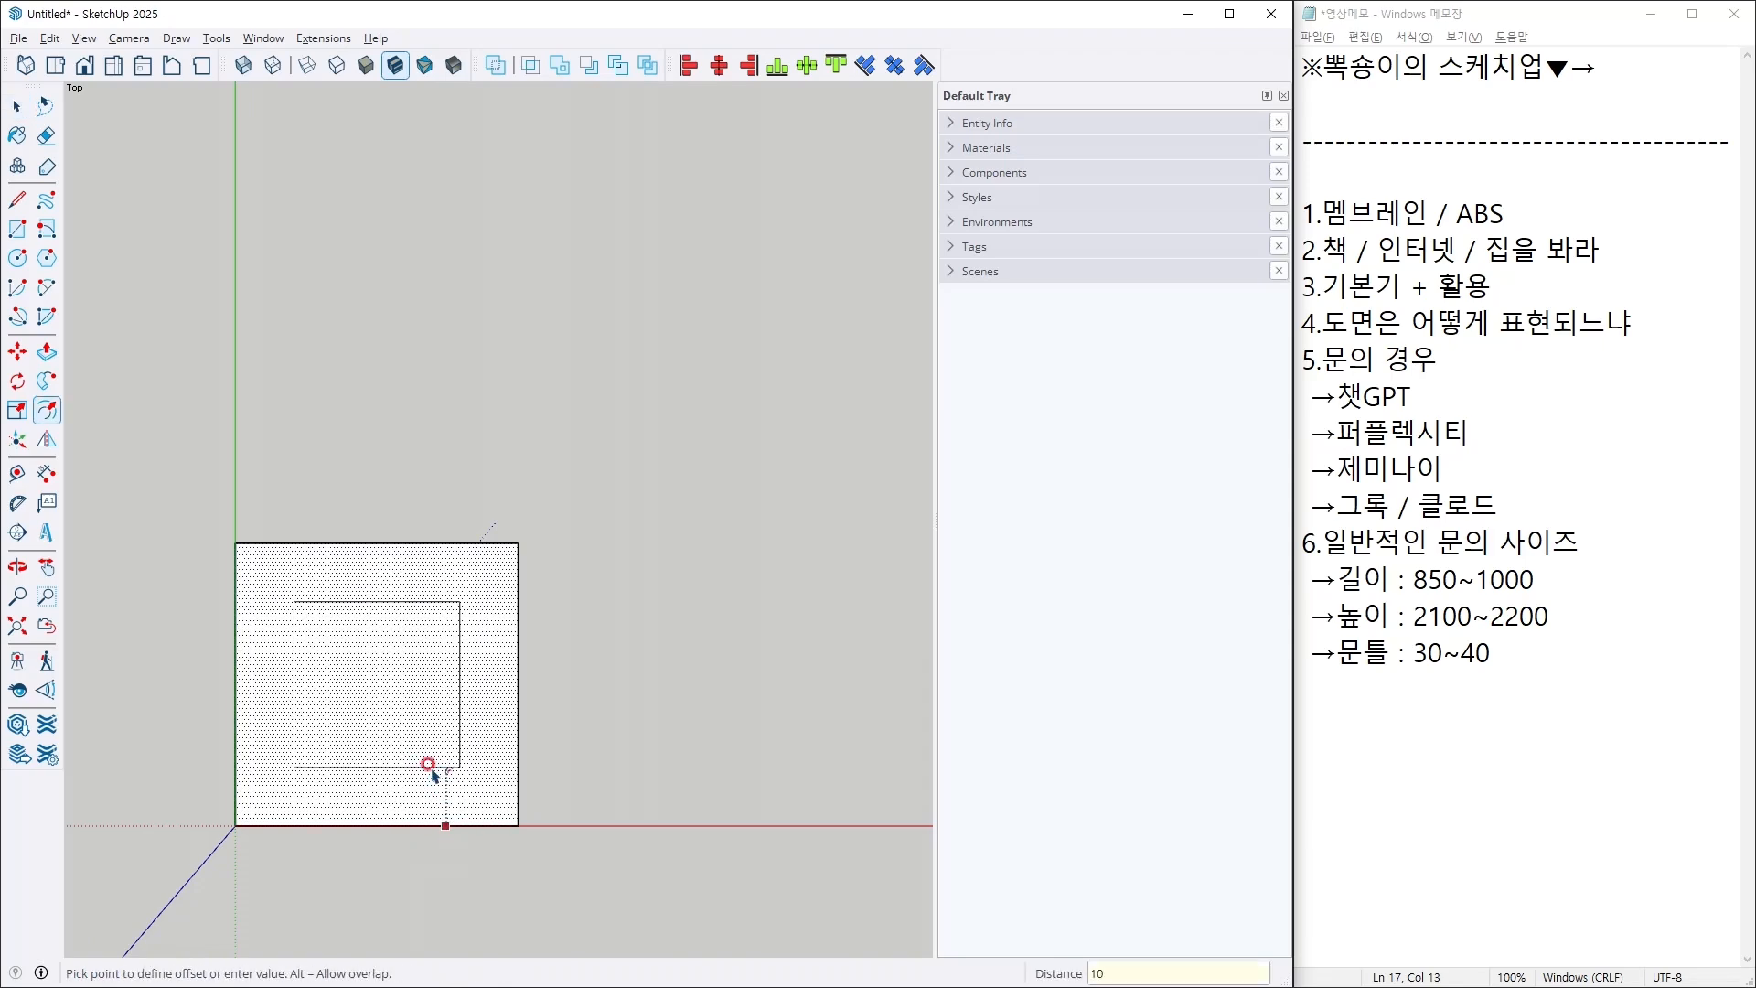
pyautogui.write('10')
pyautogui.press('Return')
pyautogui.press('space')
pyautogui.scroll(3, 393, 818)
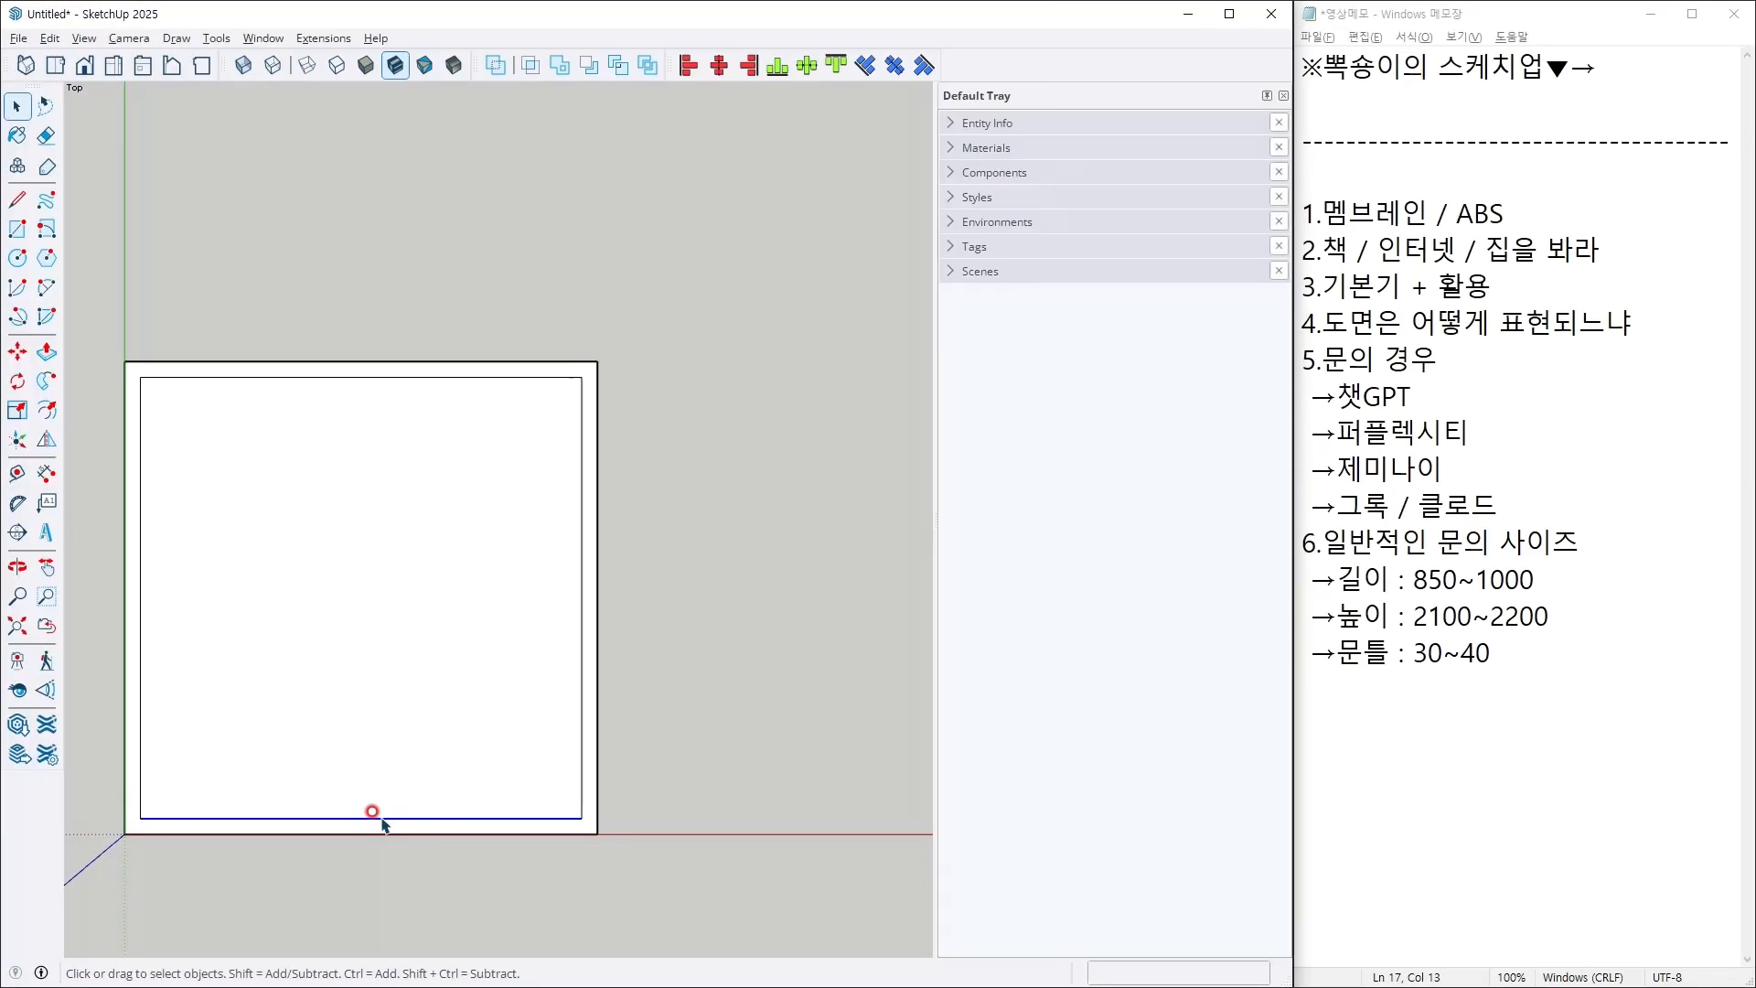
# Step: Move the inner outline's edge nearest the red axis onto the outer edge, and delete the inner face to leave a U-shaped wall outline
pyautogui.press('m')
pyautogui.click(374, 820)
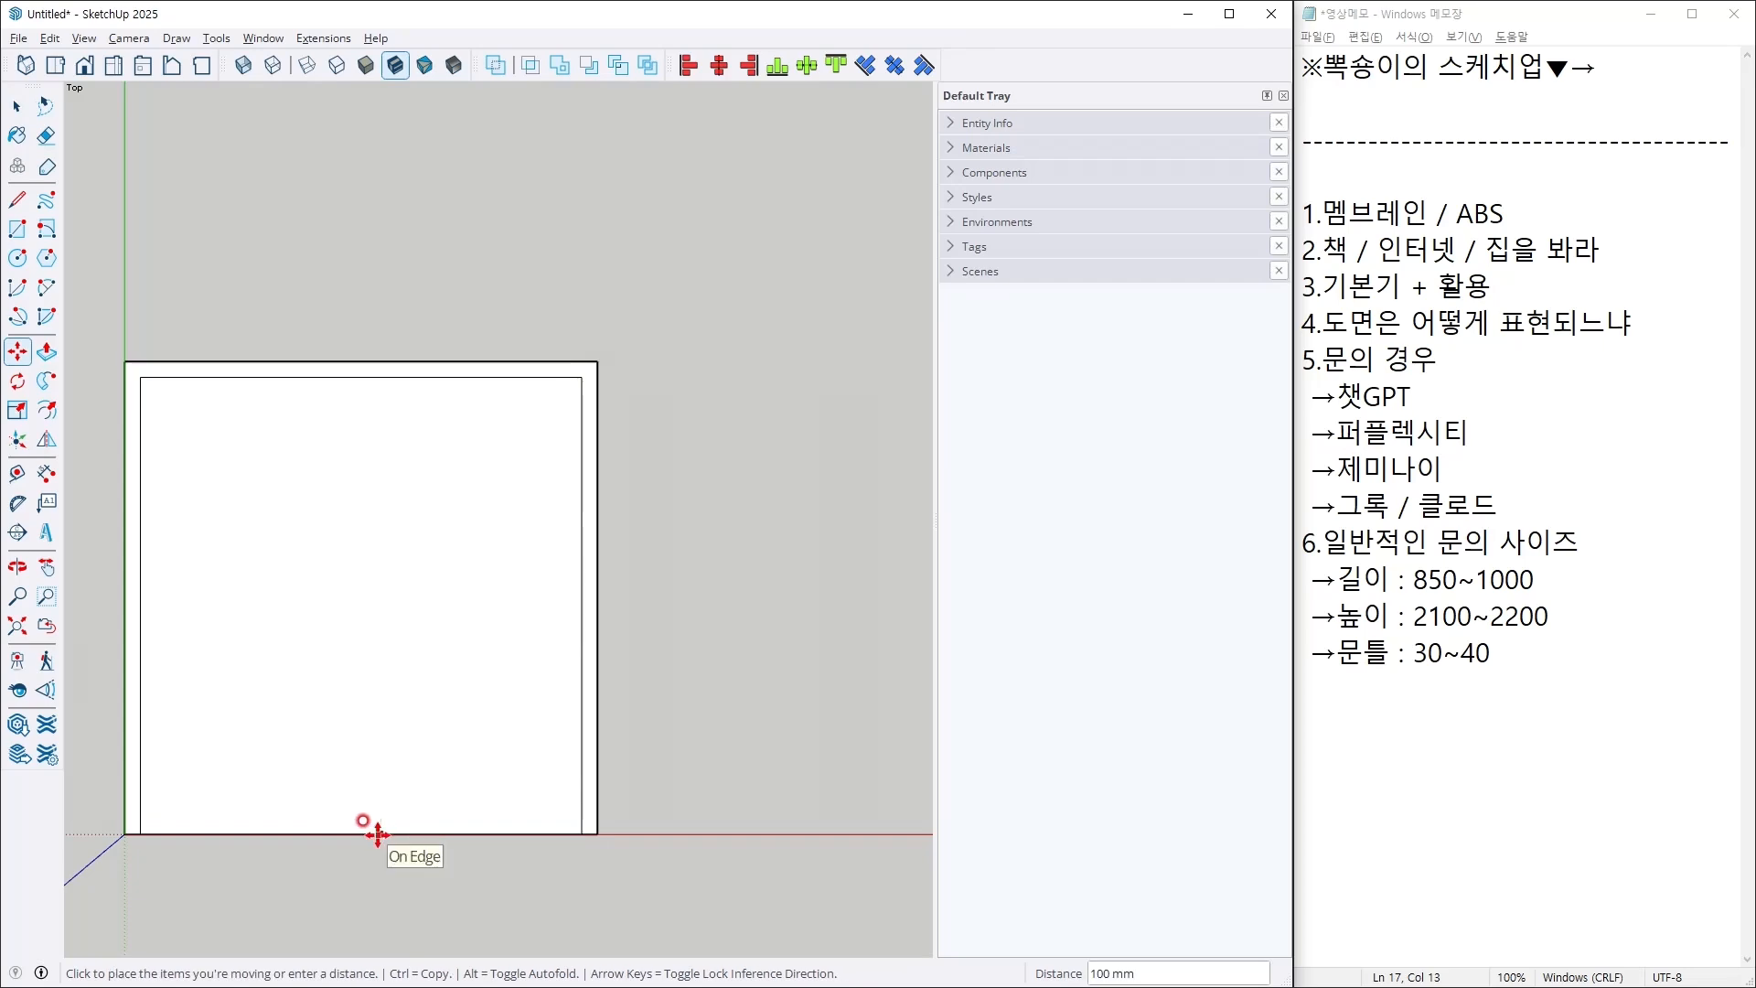
pyautogui.click(378, 834)
pyautogui.press('space')
pyautogui.click(353, 588)
pyautogui.press('Delete')
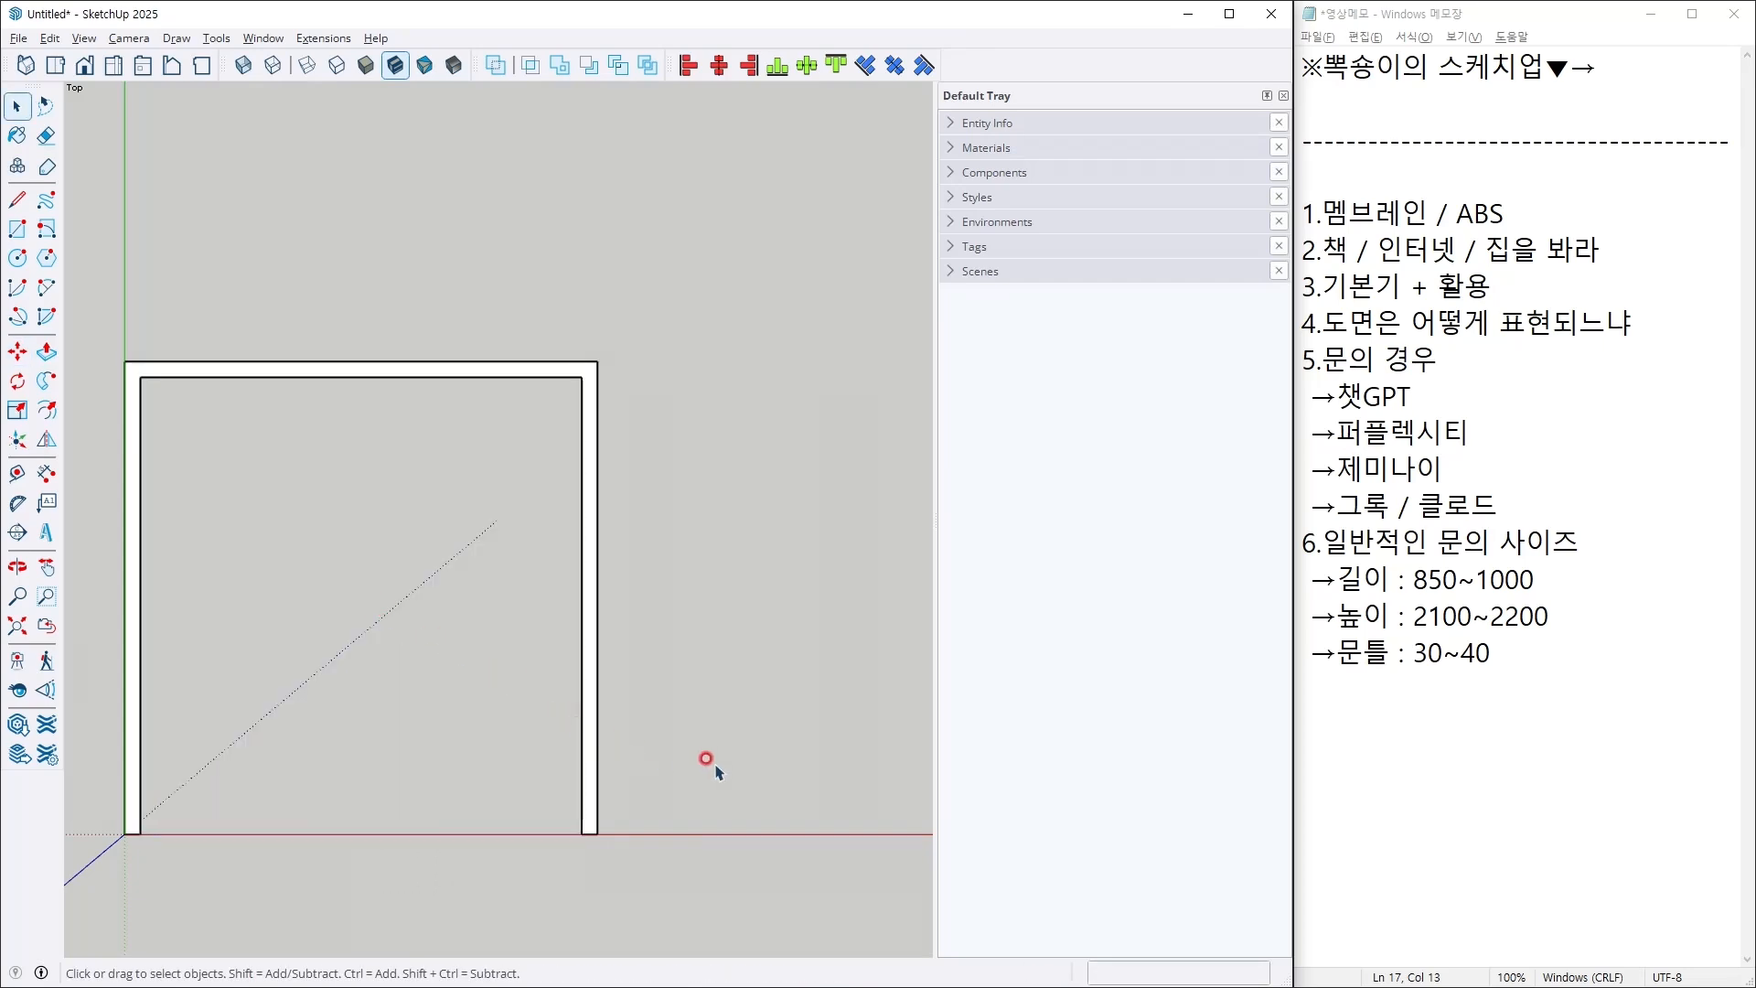
# Step: Push/Pull the U-shaped wall face up to a height of 2400 mm
pyautogui.moveTo(716, 773); pyautogui.dragTo(634, 345, button='middle')
pyautogui.press('p')
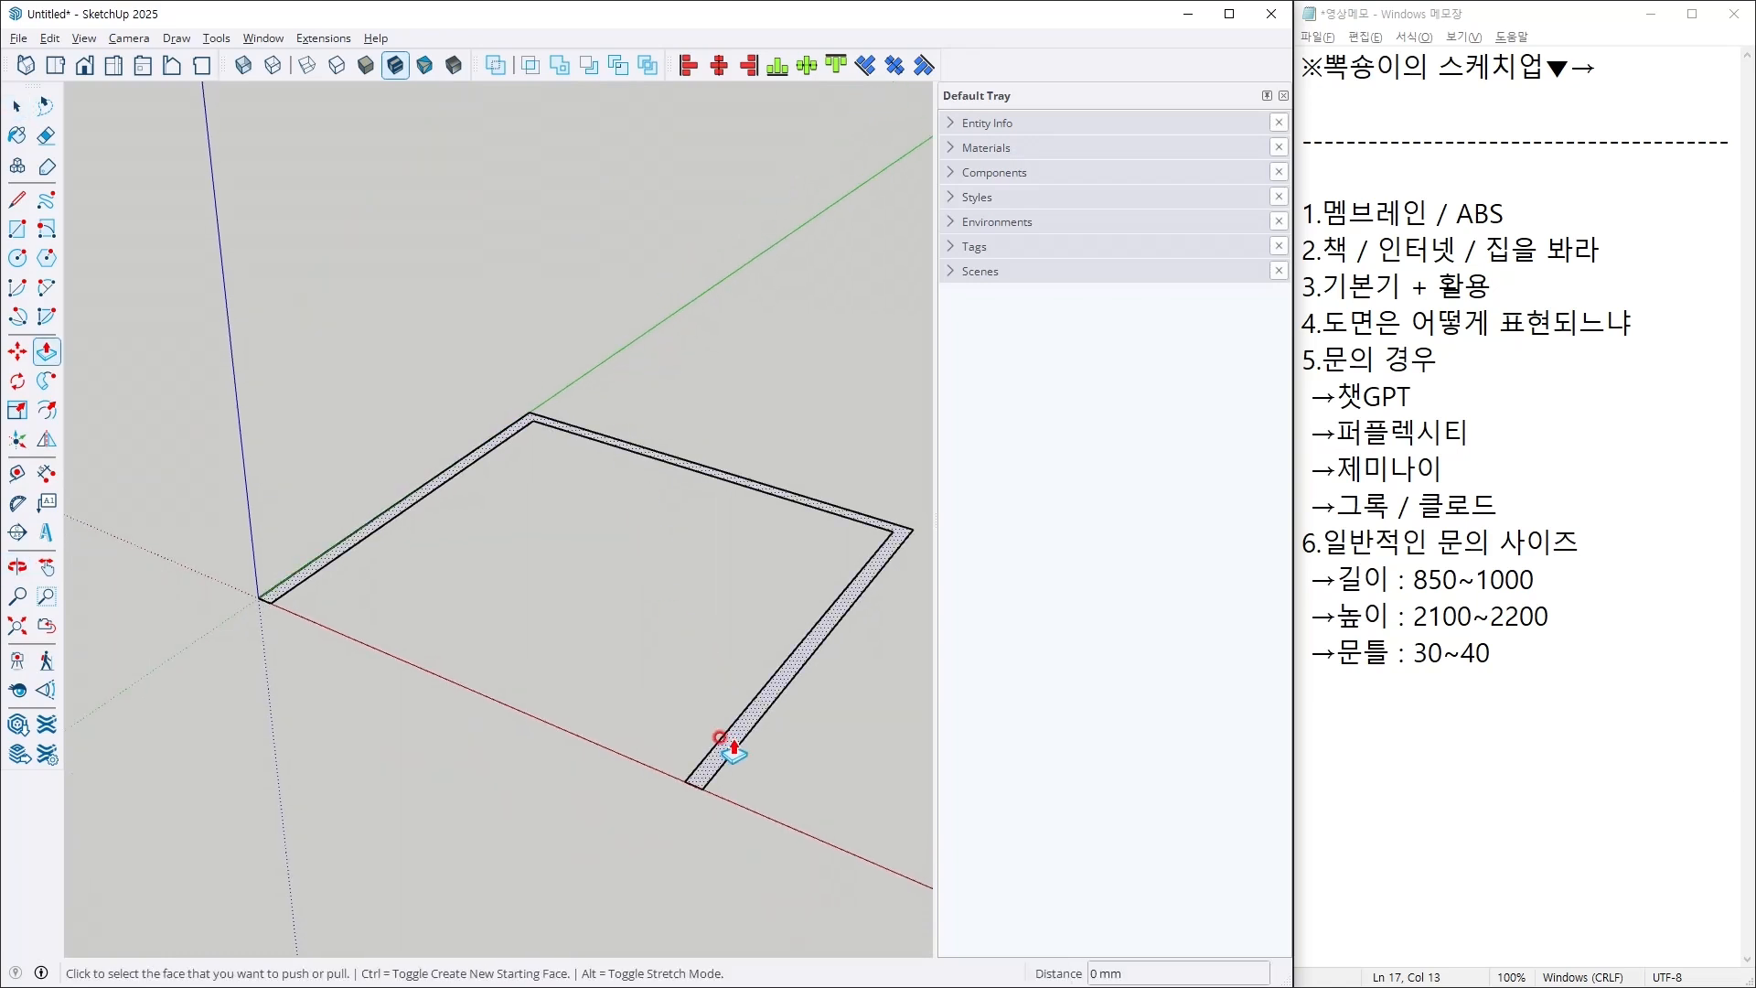
pyautogui.click(732, 750)
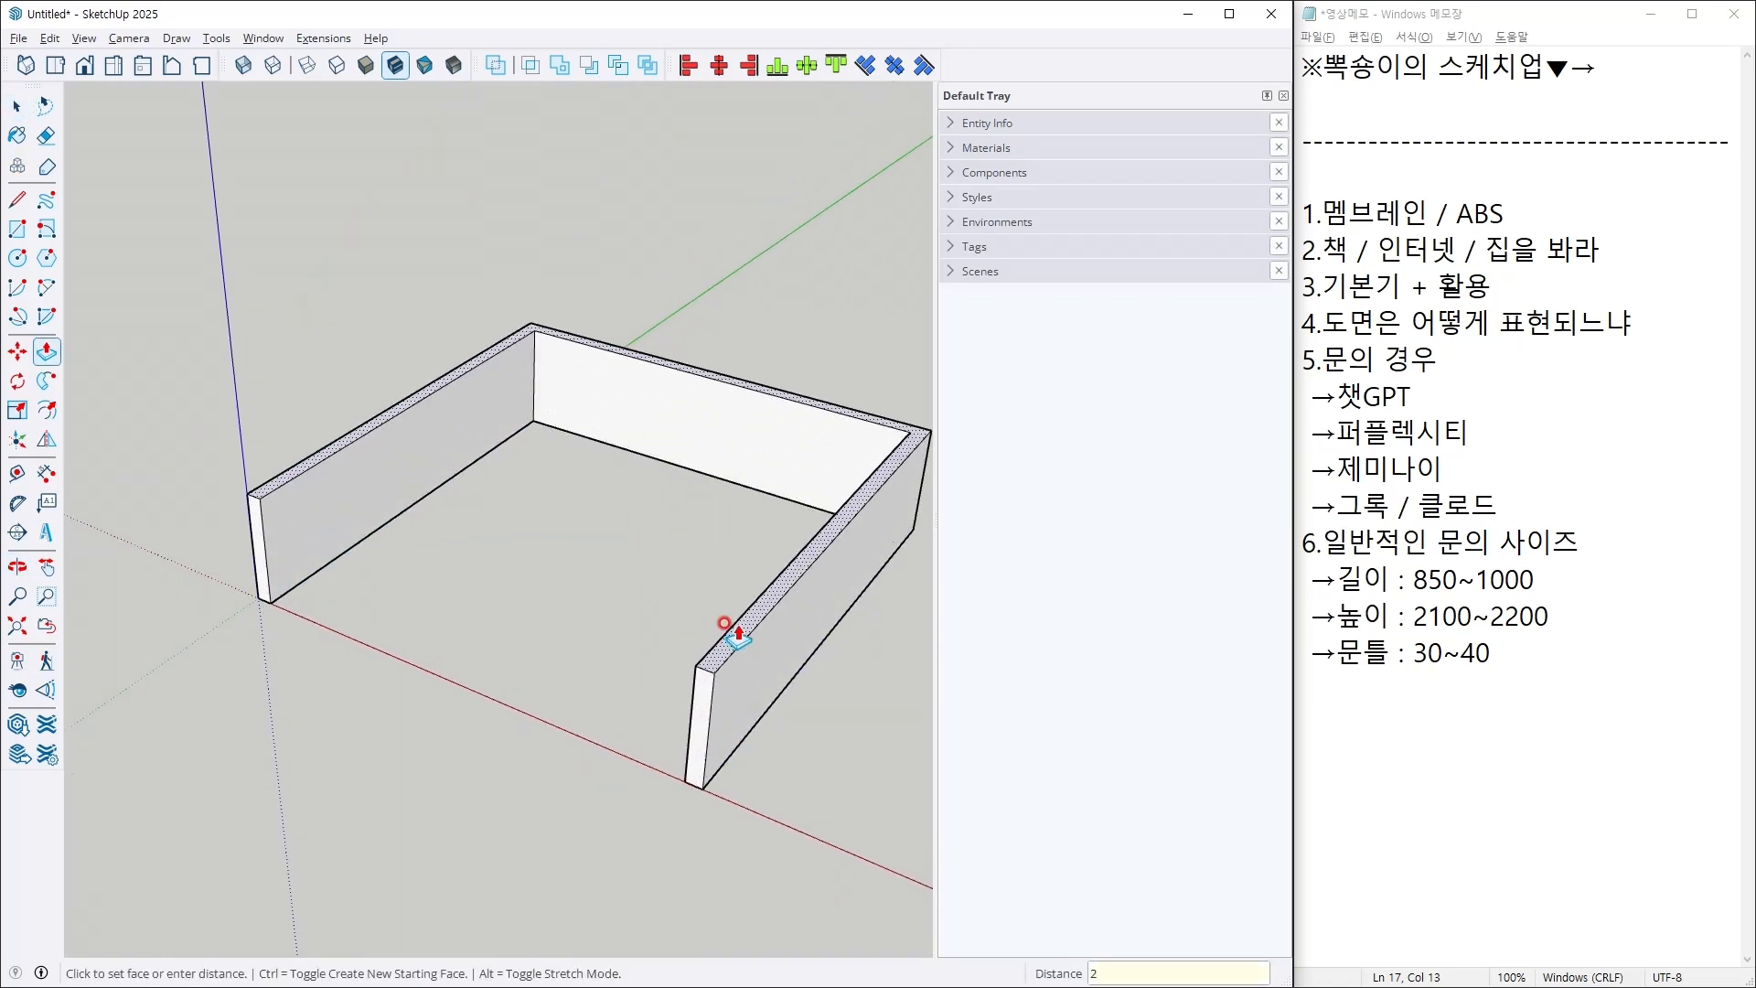
pyautogui.press('Return')
pyautogui.press('space')
pyautogui.moveTo(659, 615); pyautogui.dragTo(741, 424, button='middle')
pyautogui.scroll(3, 717, 383)
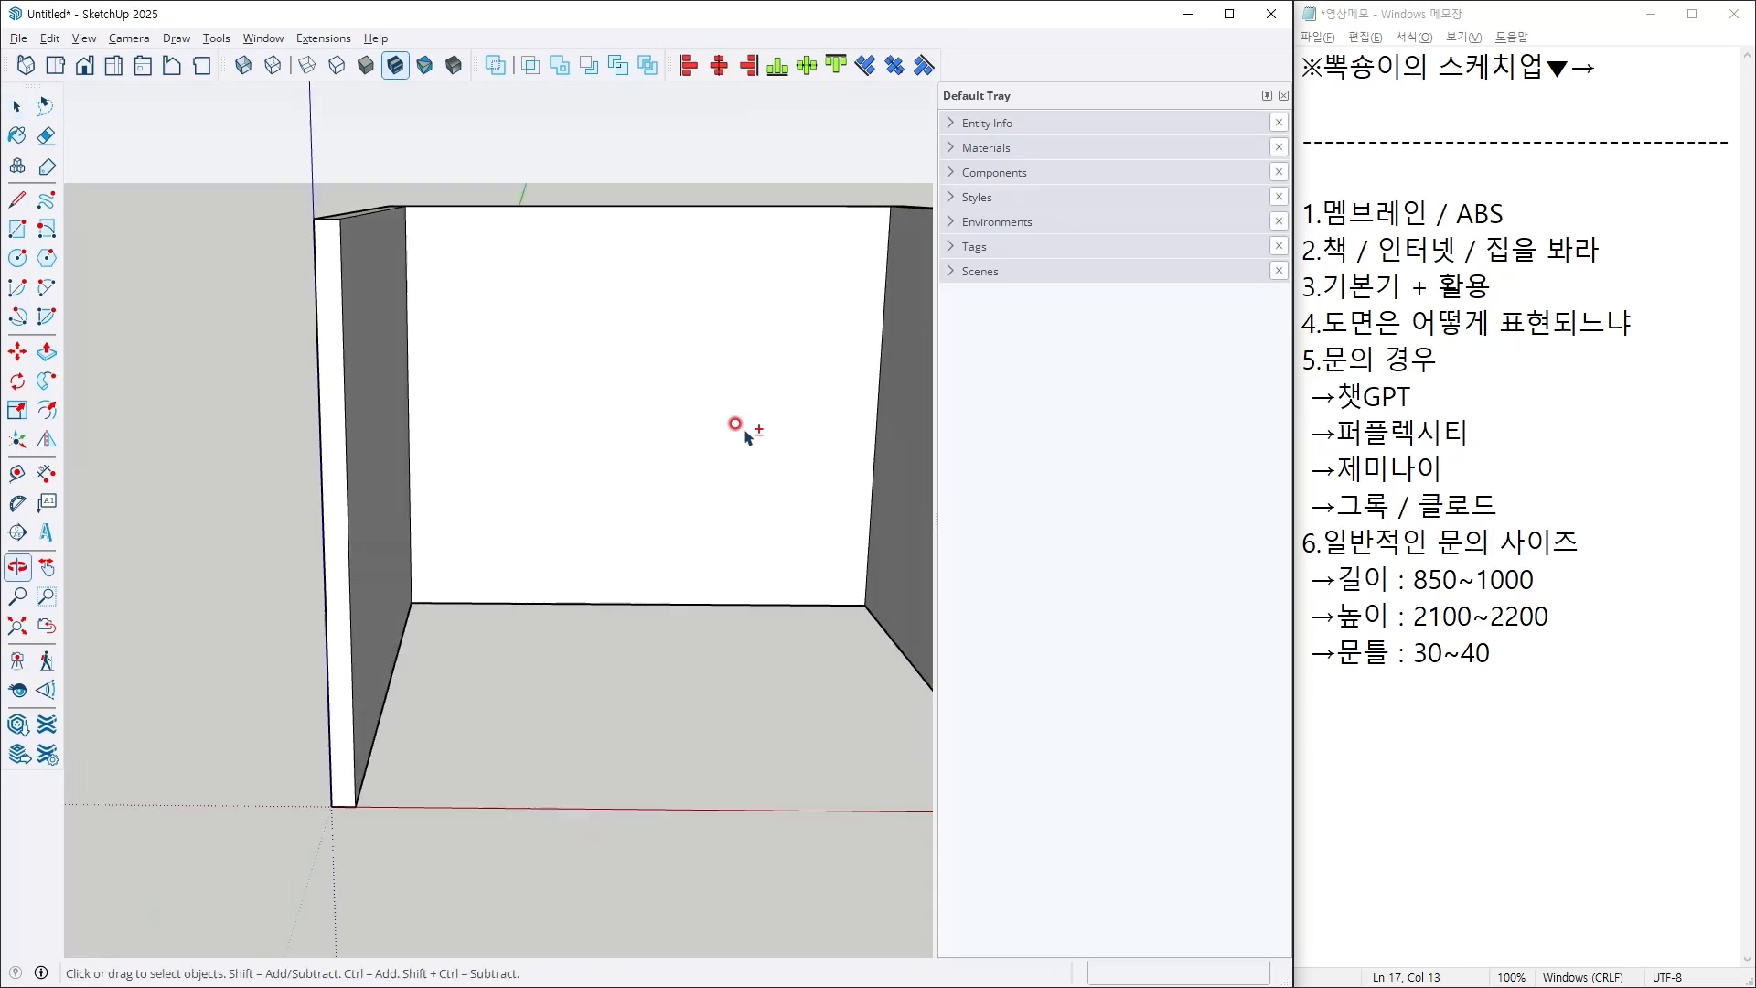
pyautogui.scroll(-3, 584, 478)
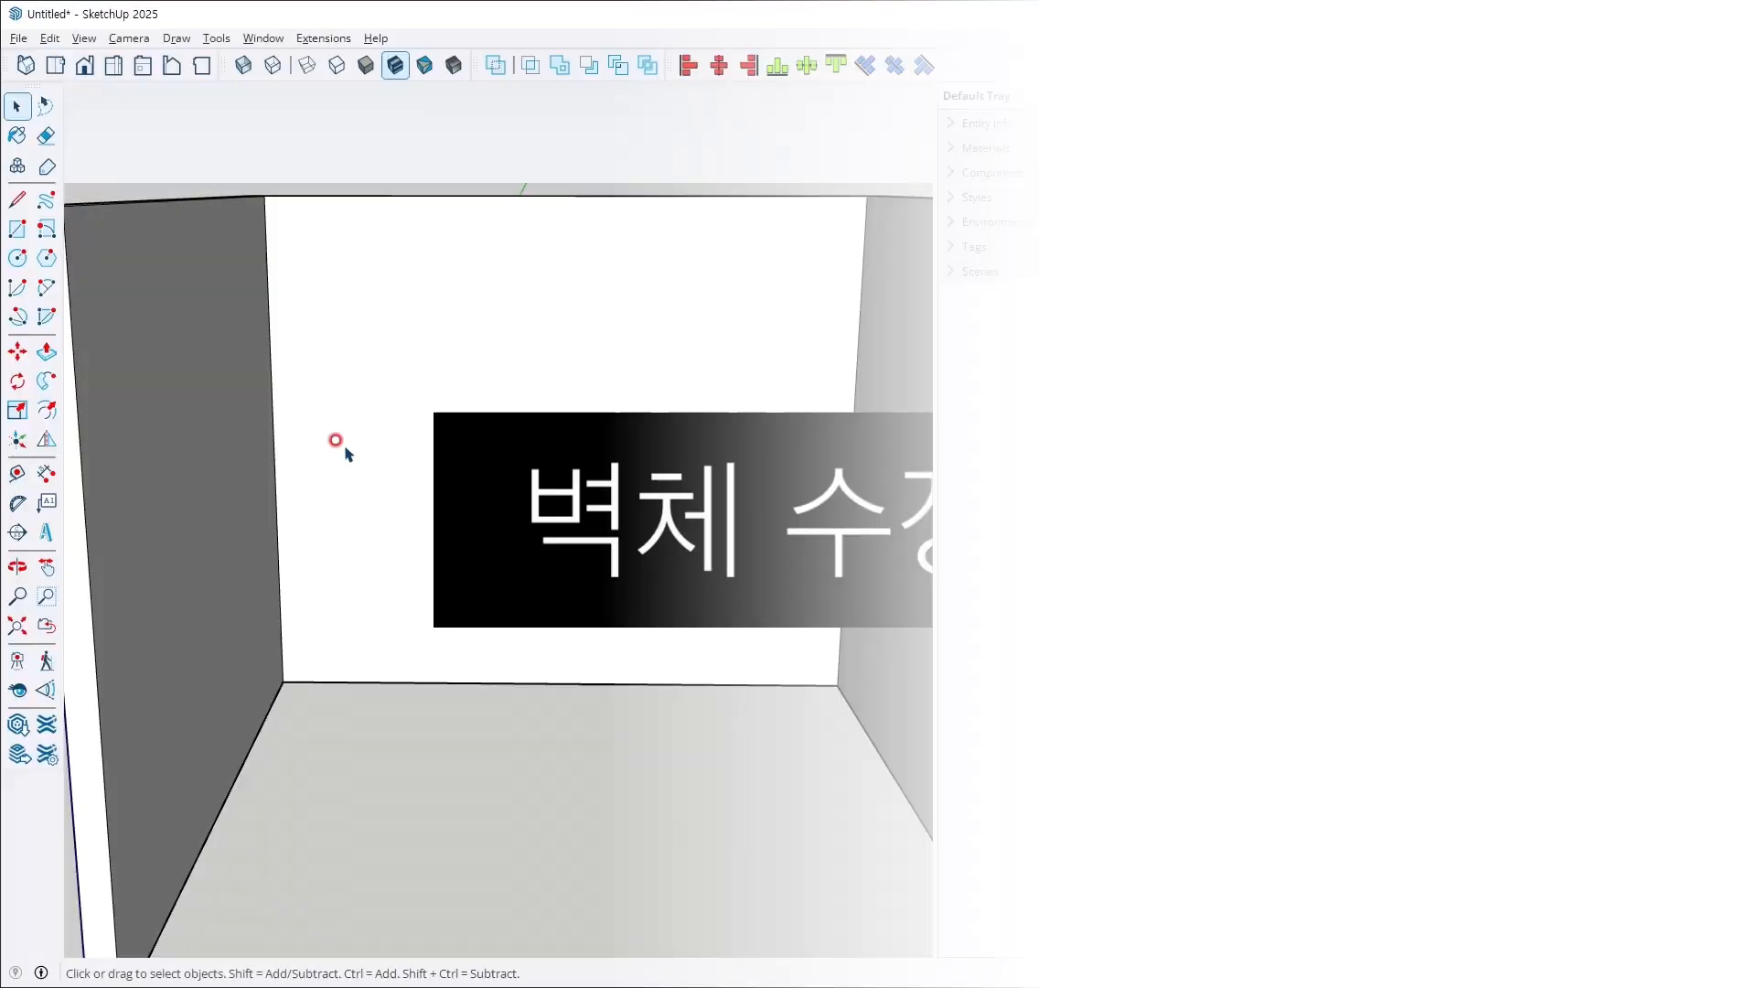
# Step: Place two vertical guides on the back wall, one 200 mm from its left inner corner and one 1000 mm further right
pyautogui.press('t')
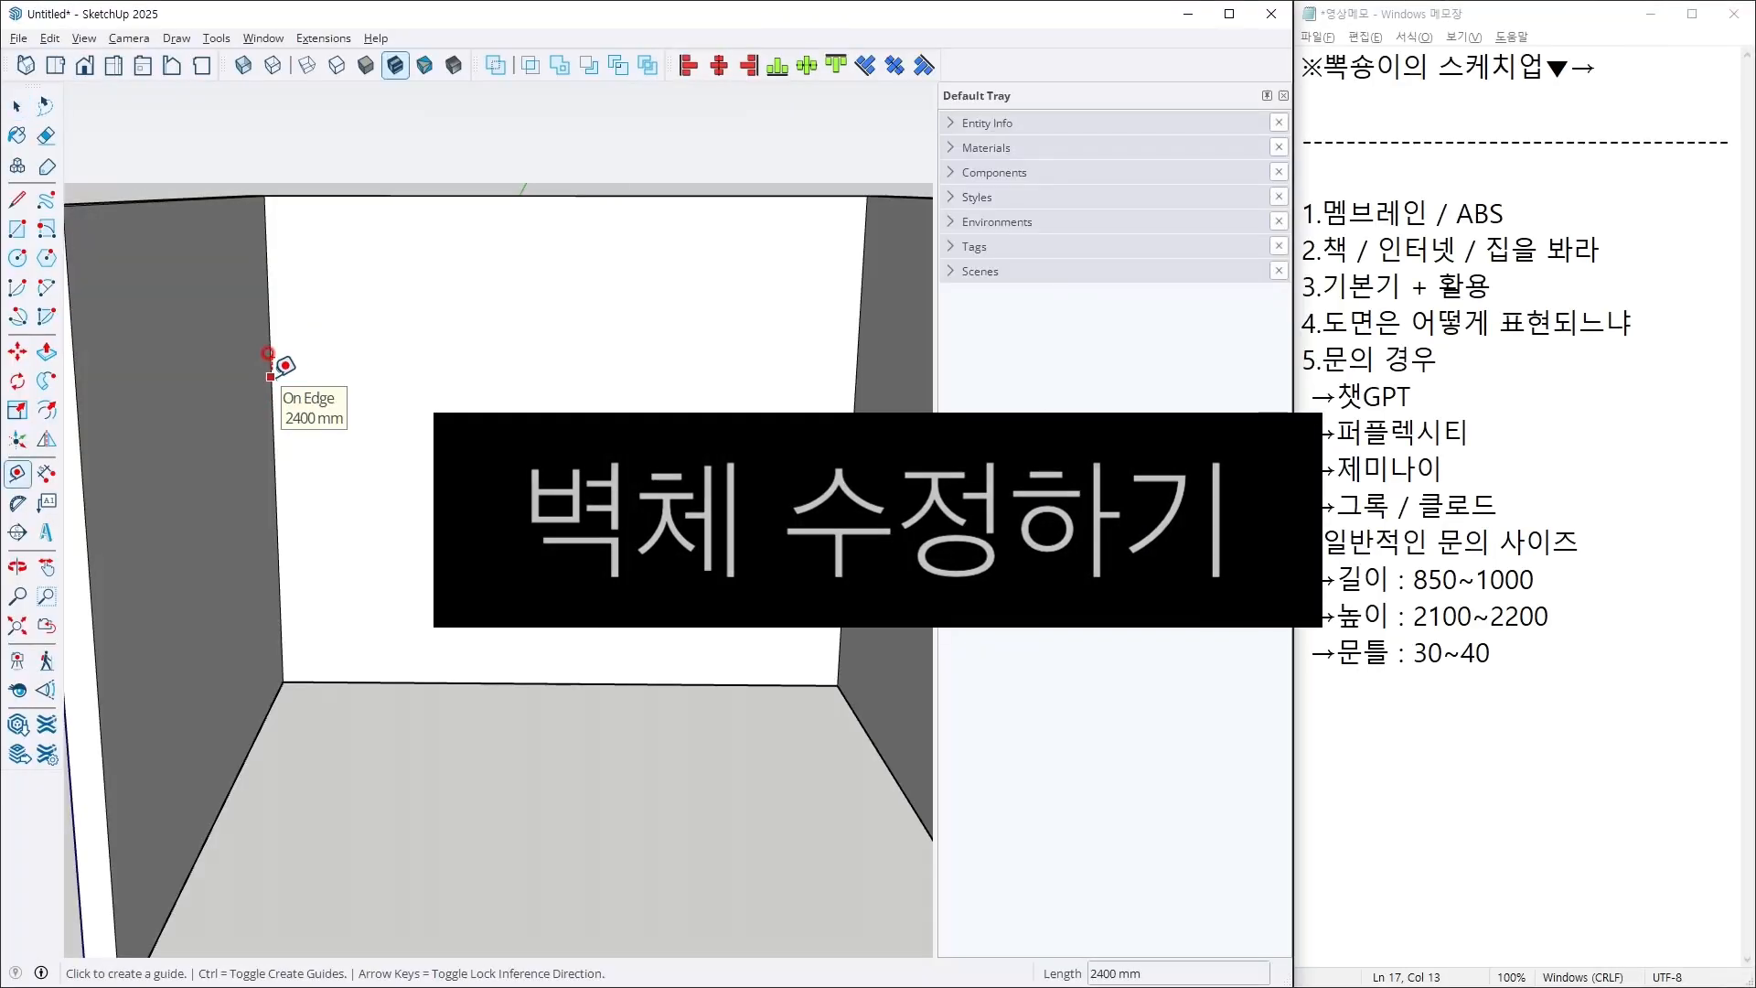
pyautogui.click(276, 359)
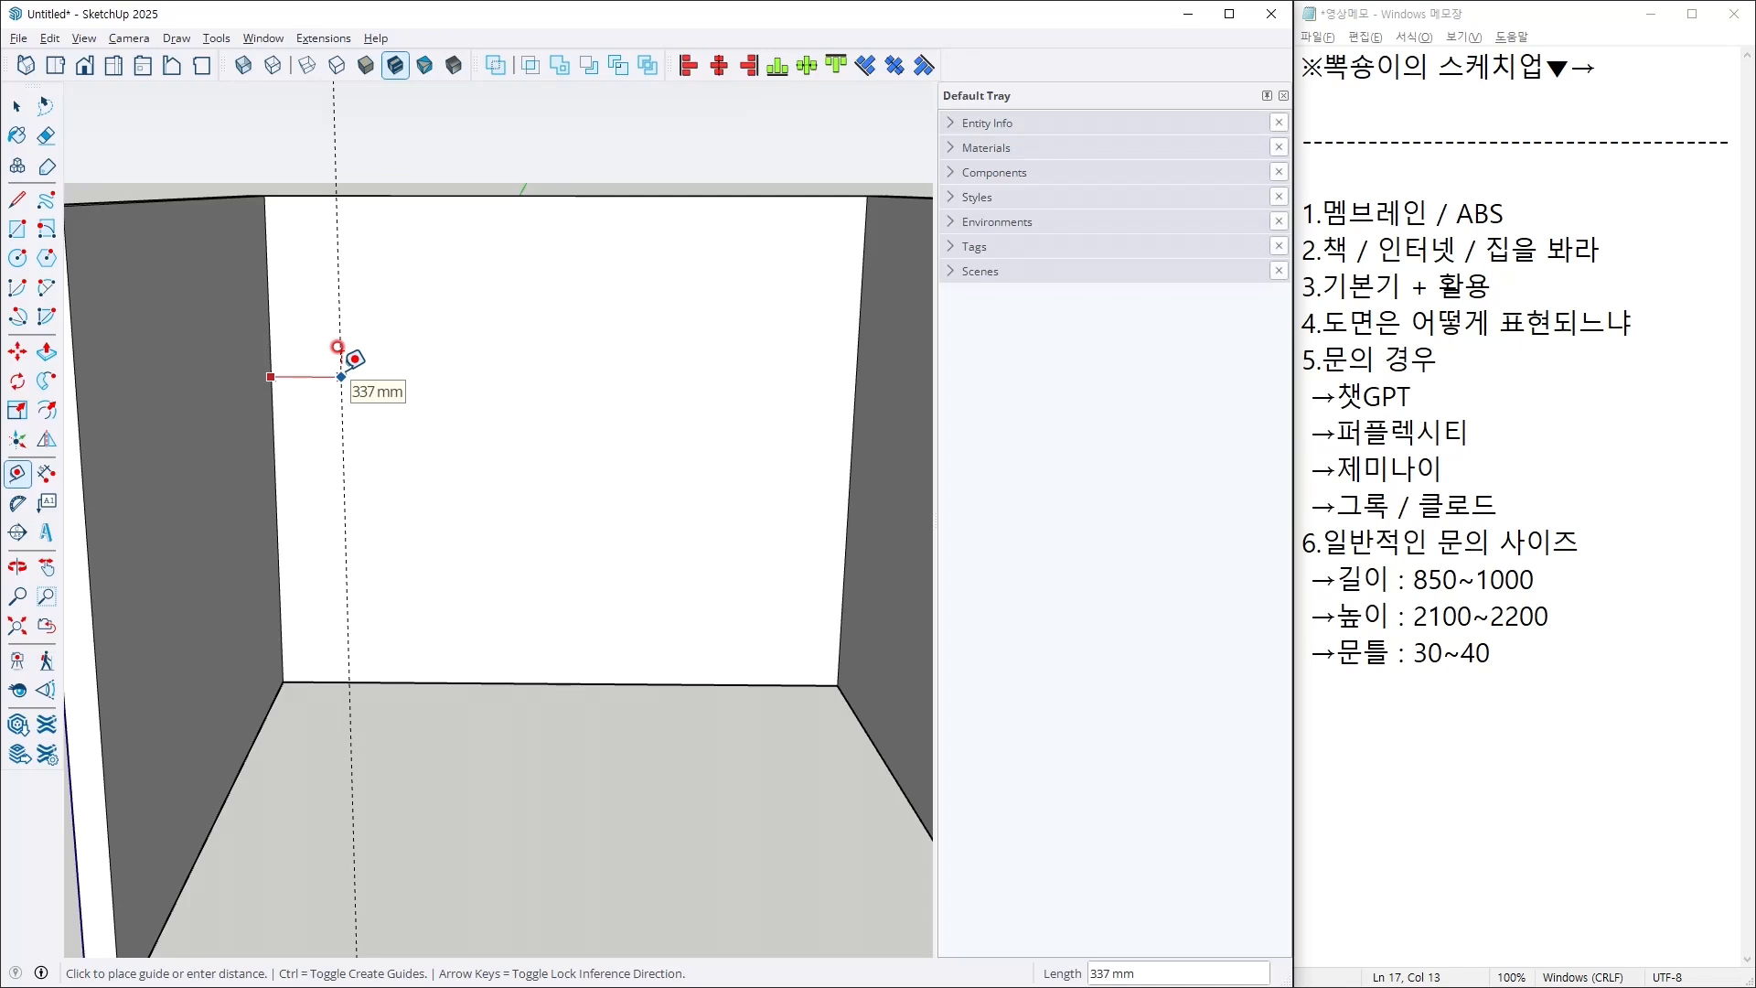
pyautogui.write('200')
pyautogui.press('Return')
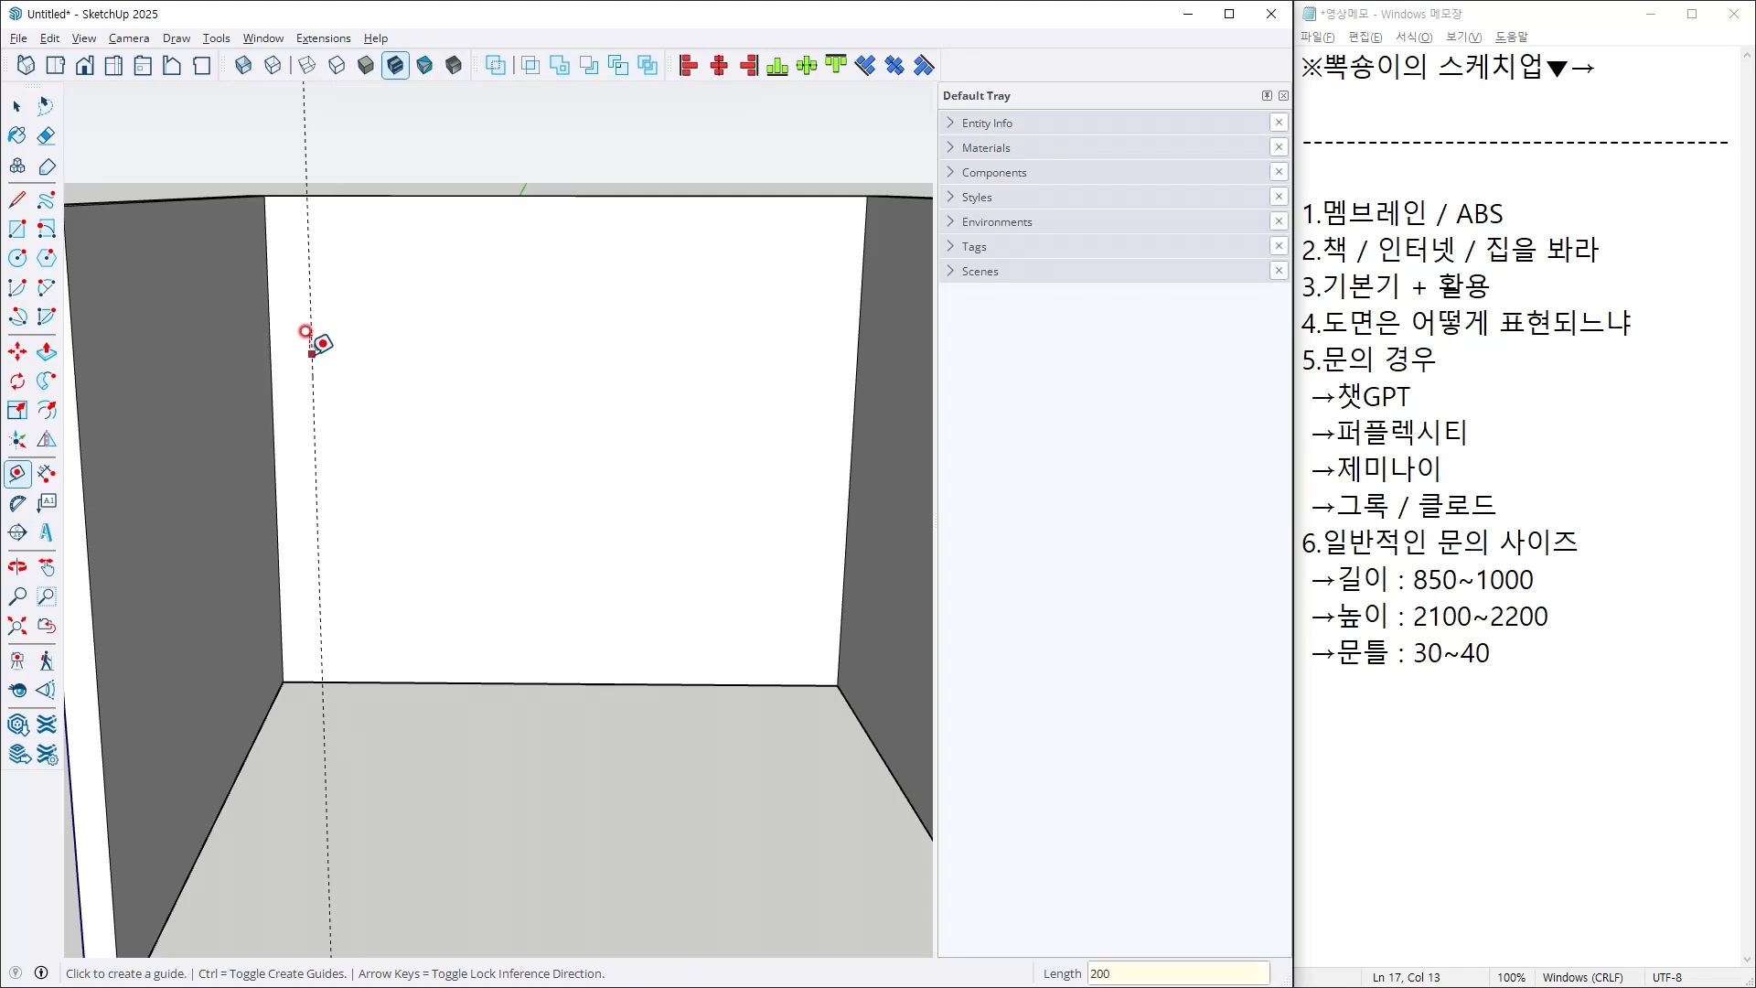
pyautogui.click(312, 354)
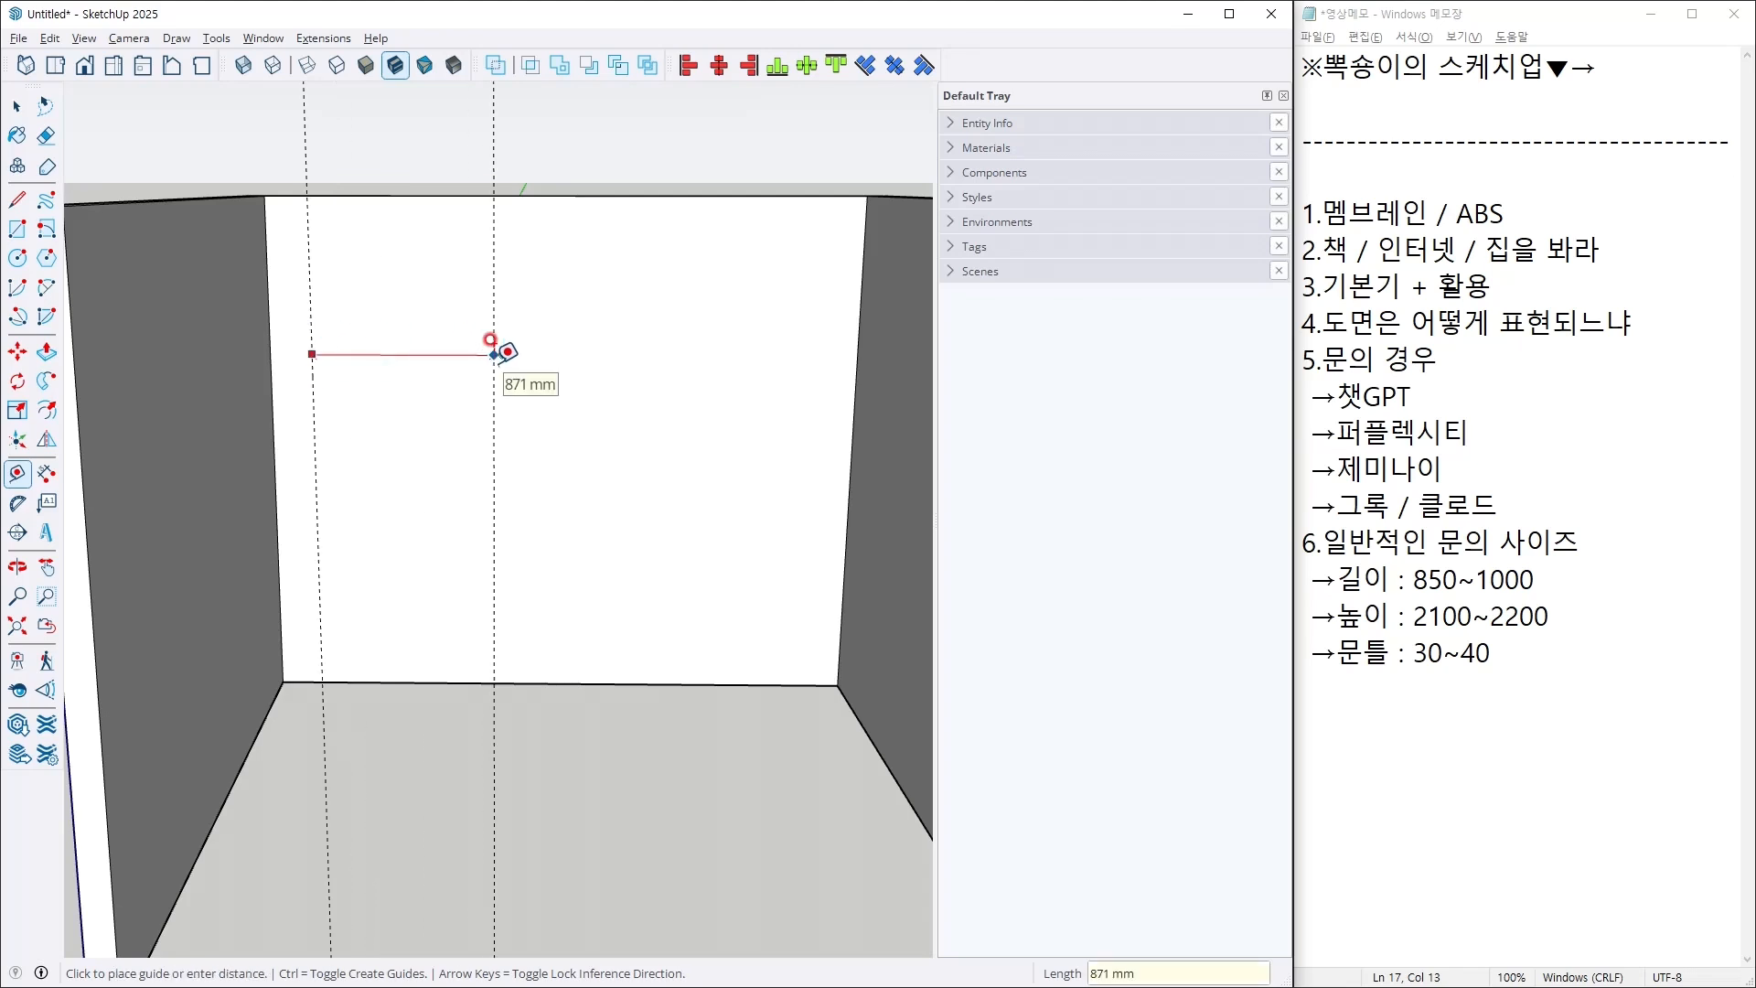
pyautogui.write('1000')
pyautogui.press('Return')
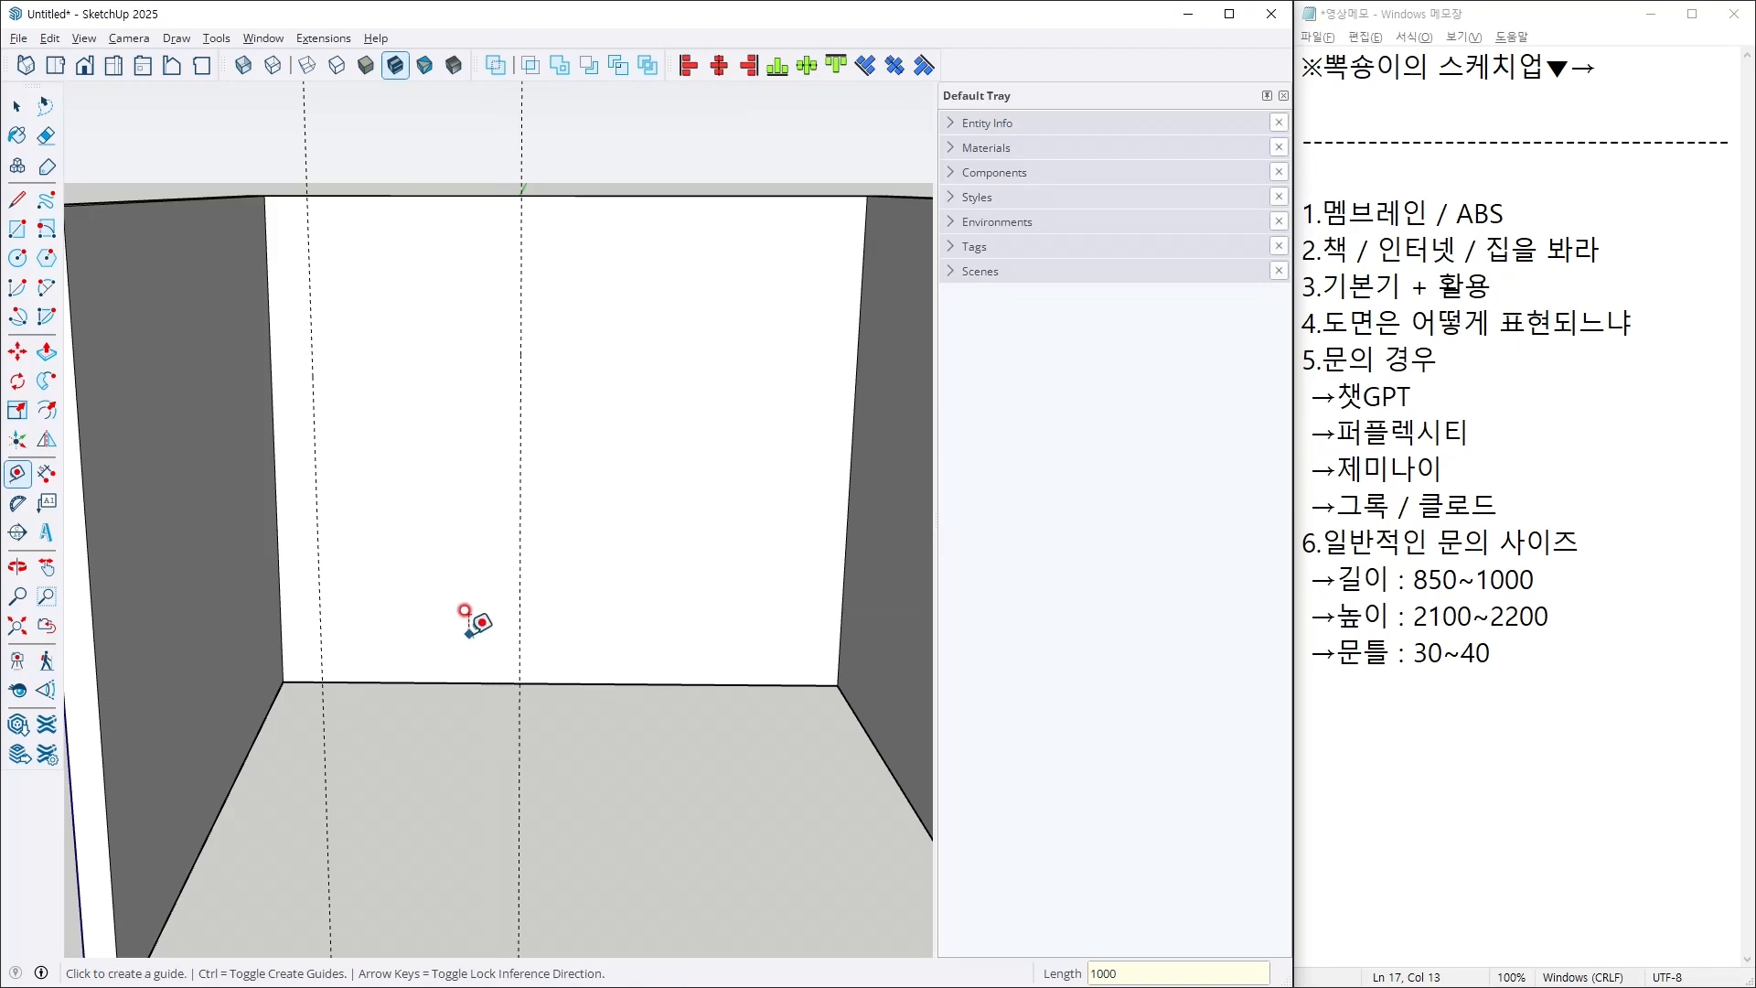
# Step: Place a horizontal guide on the back wall 2100 mm above its bottom edge
pyautogui.click(442, 681)
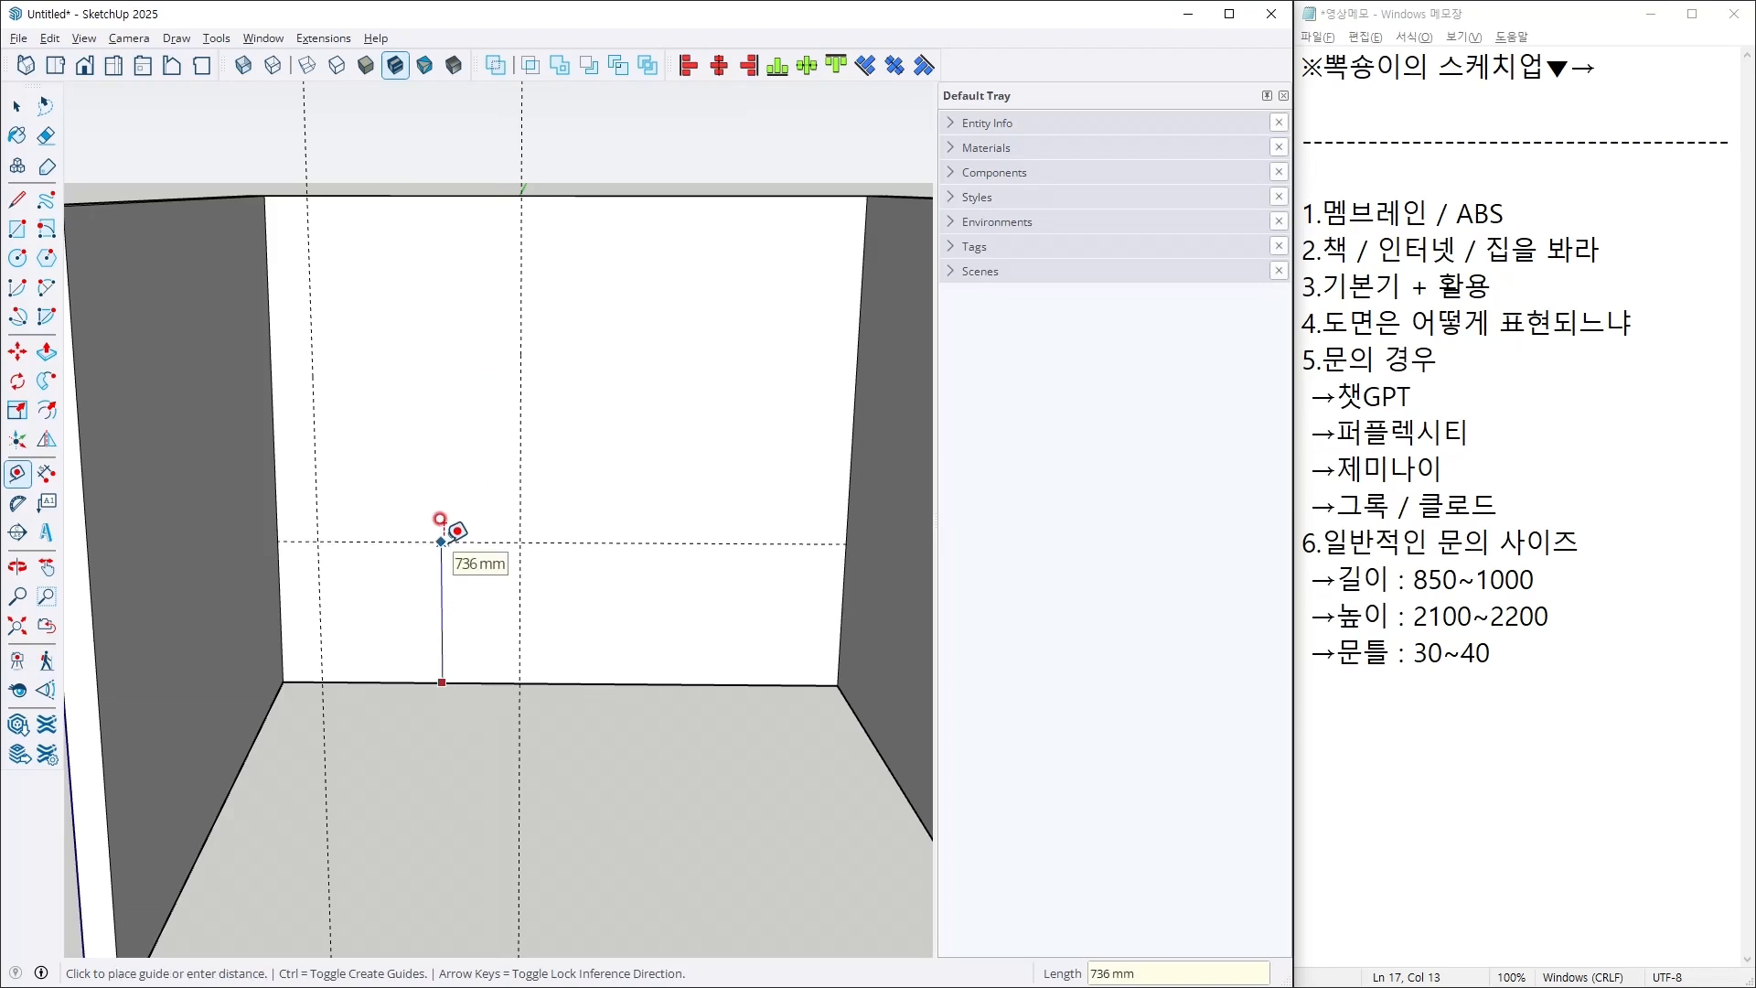
pyautogui.write('2100')
pyautogui.press('Return')
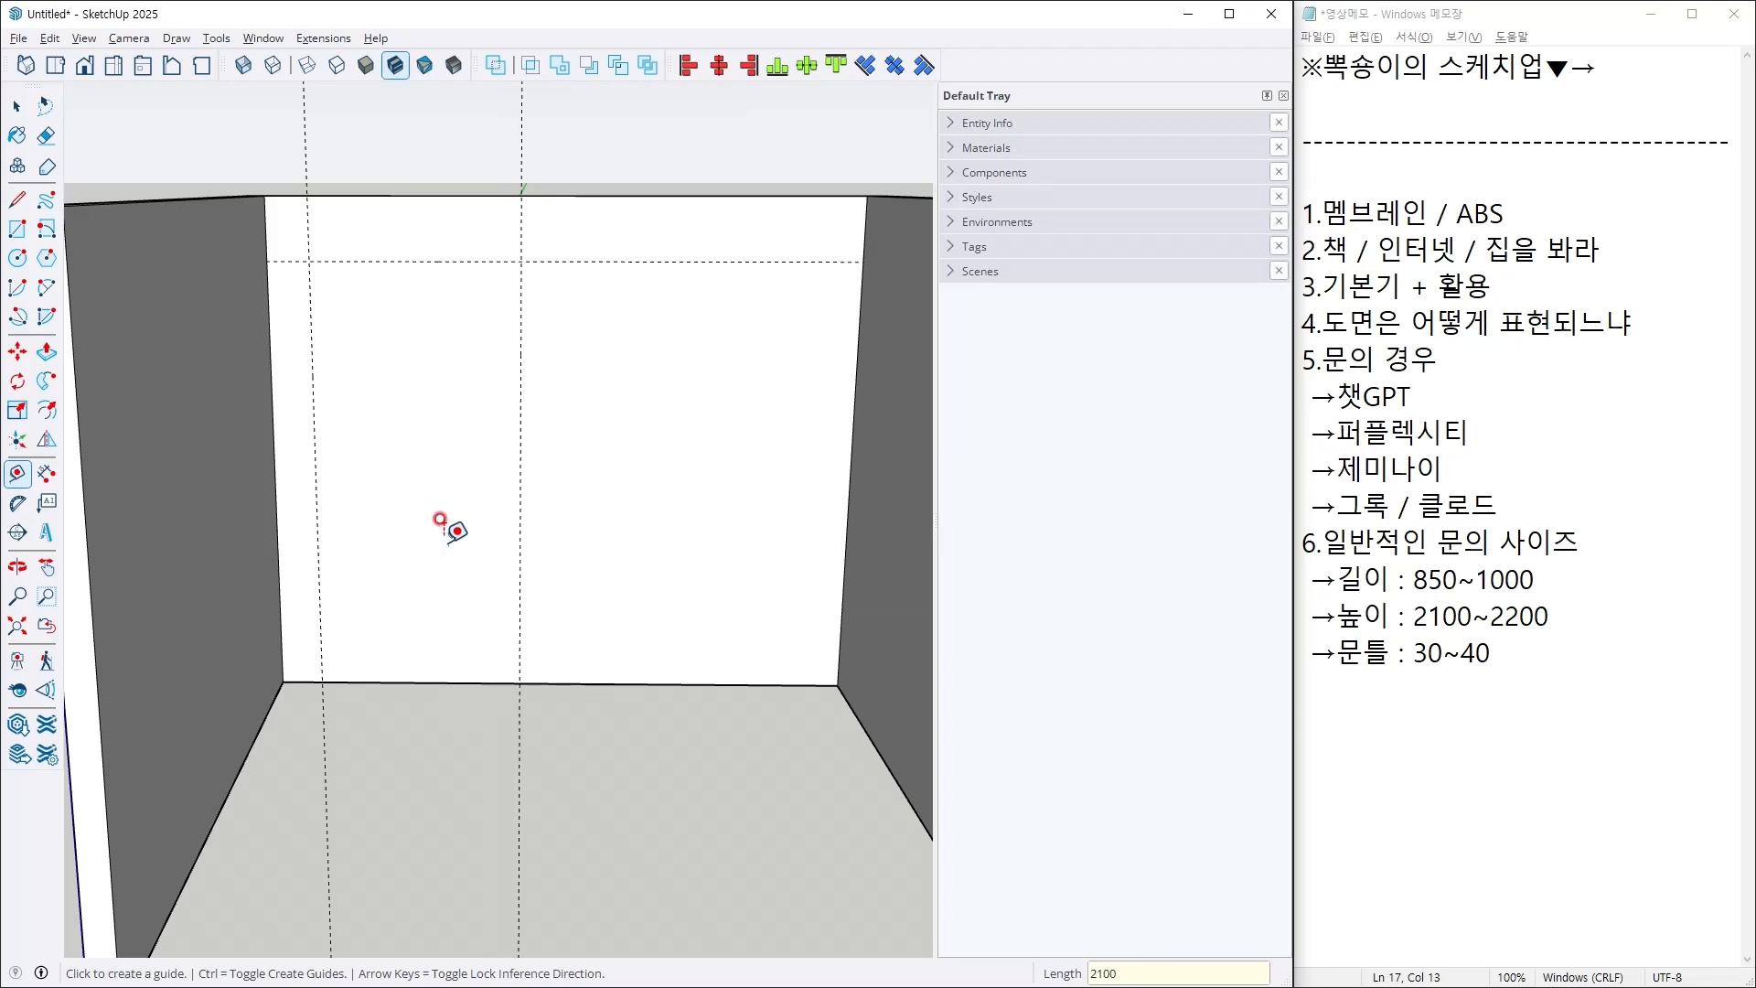
pyautogui.press('o')
pyautogui.moveTo(459, 491); pyautogui.dragTo(396, 435)
pyautogui.press('space')
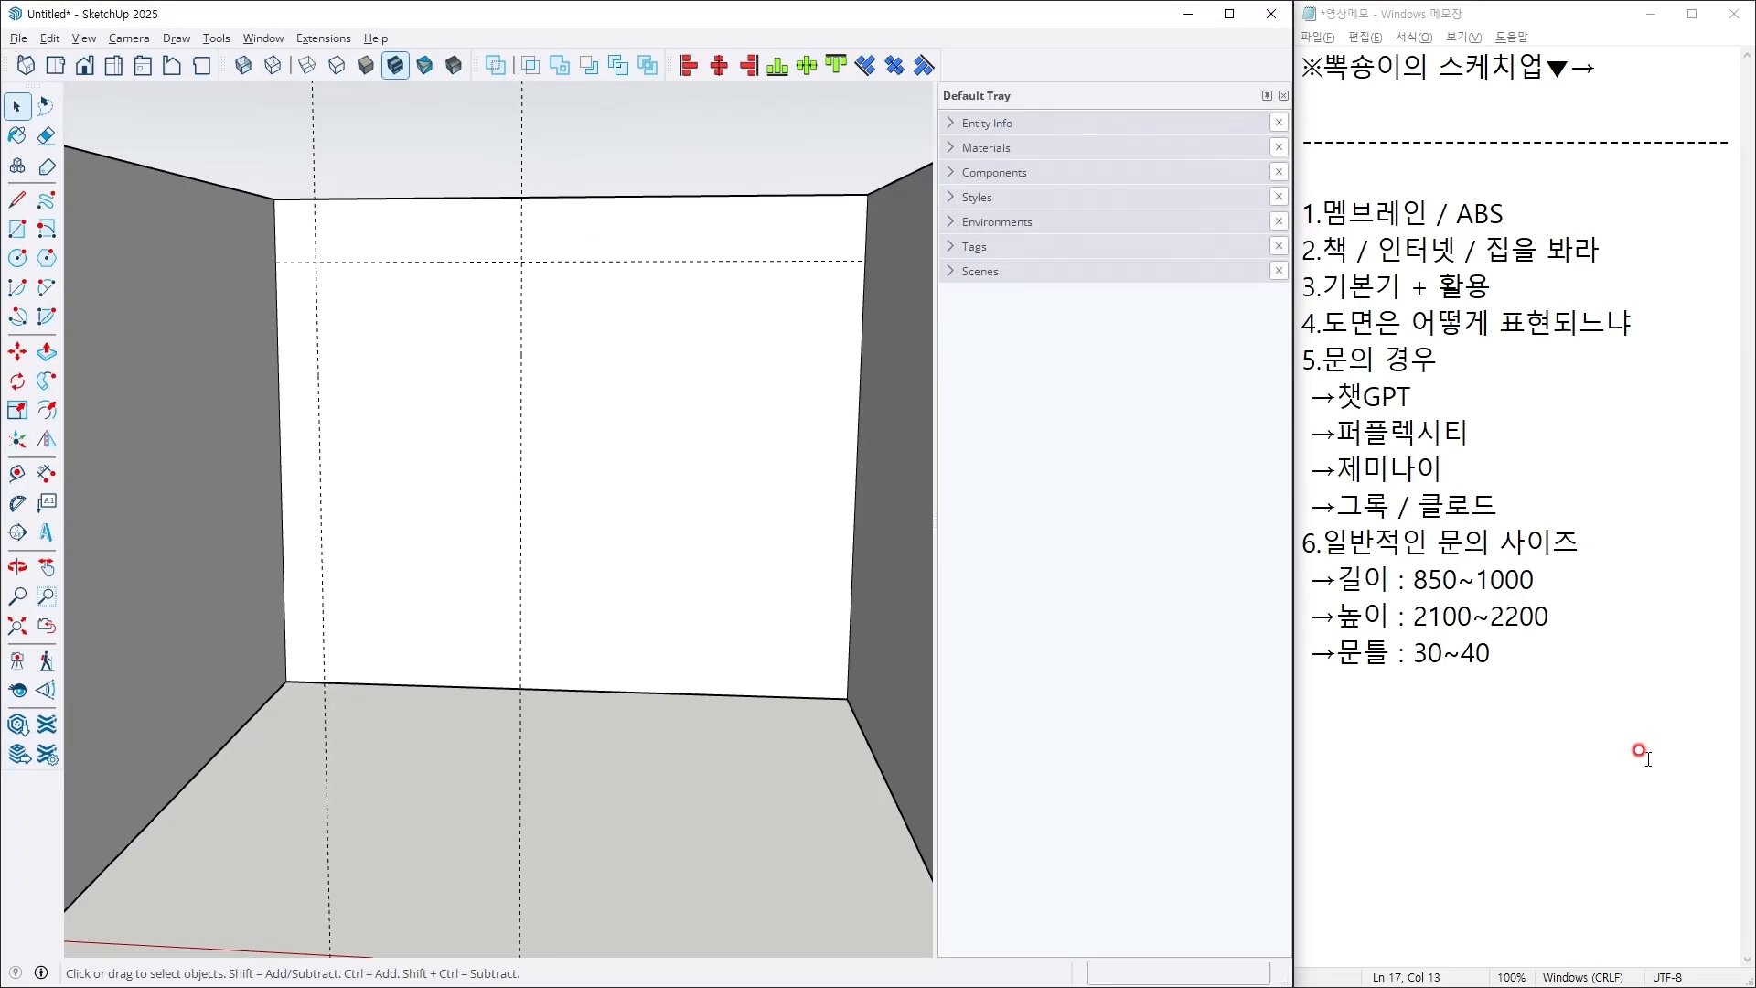
# Step: In the Notepad notes, add the lines "7.공간드로잉" and "→T : 안내선" below the door frame size
pyautogui.click(1706, 722)
pyautogui.press('Return')
pyautogui.write('7.공간드로잉')
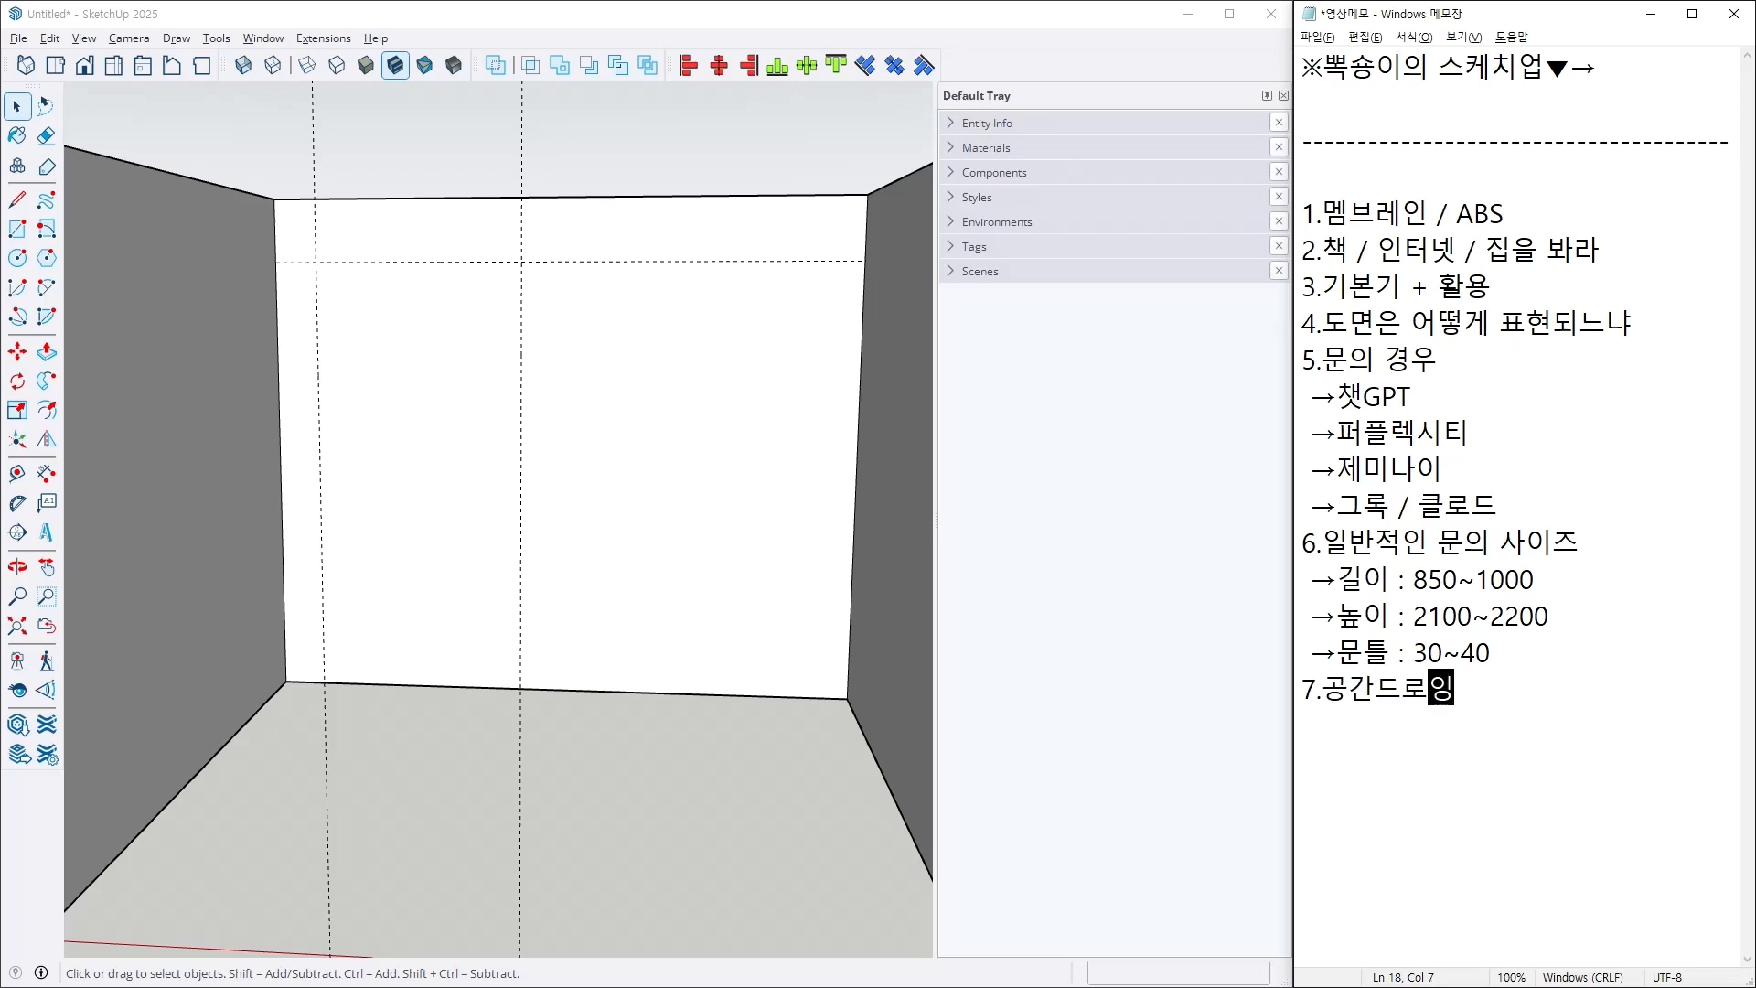
pyautogui.press('Return')
pyautogui.write('→T : 안내선')
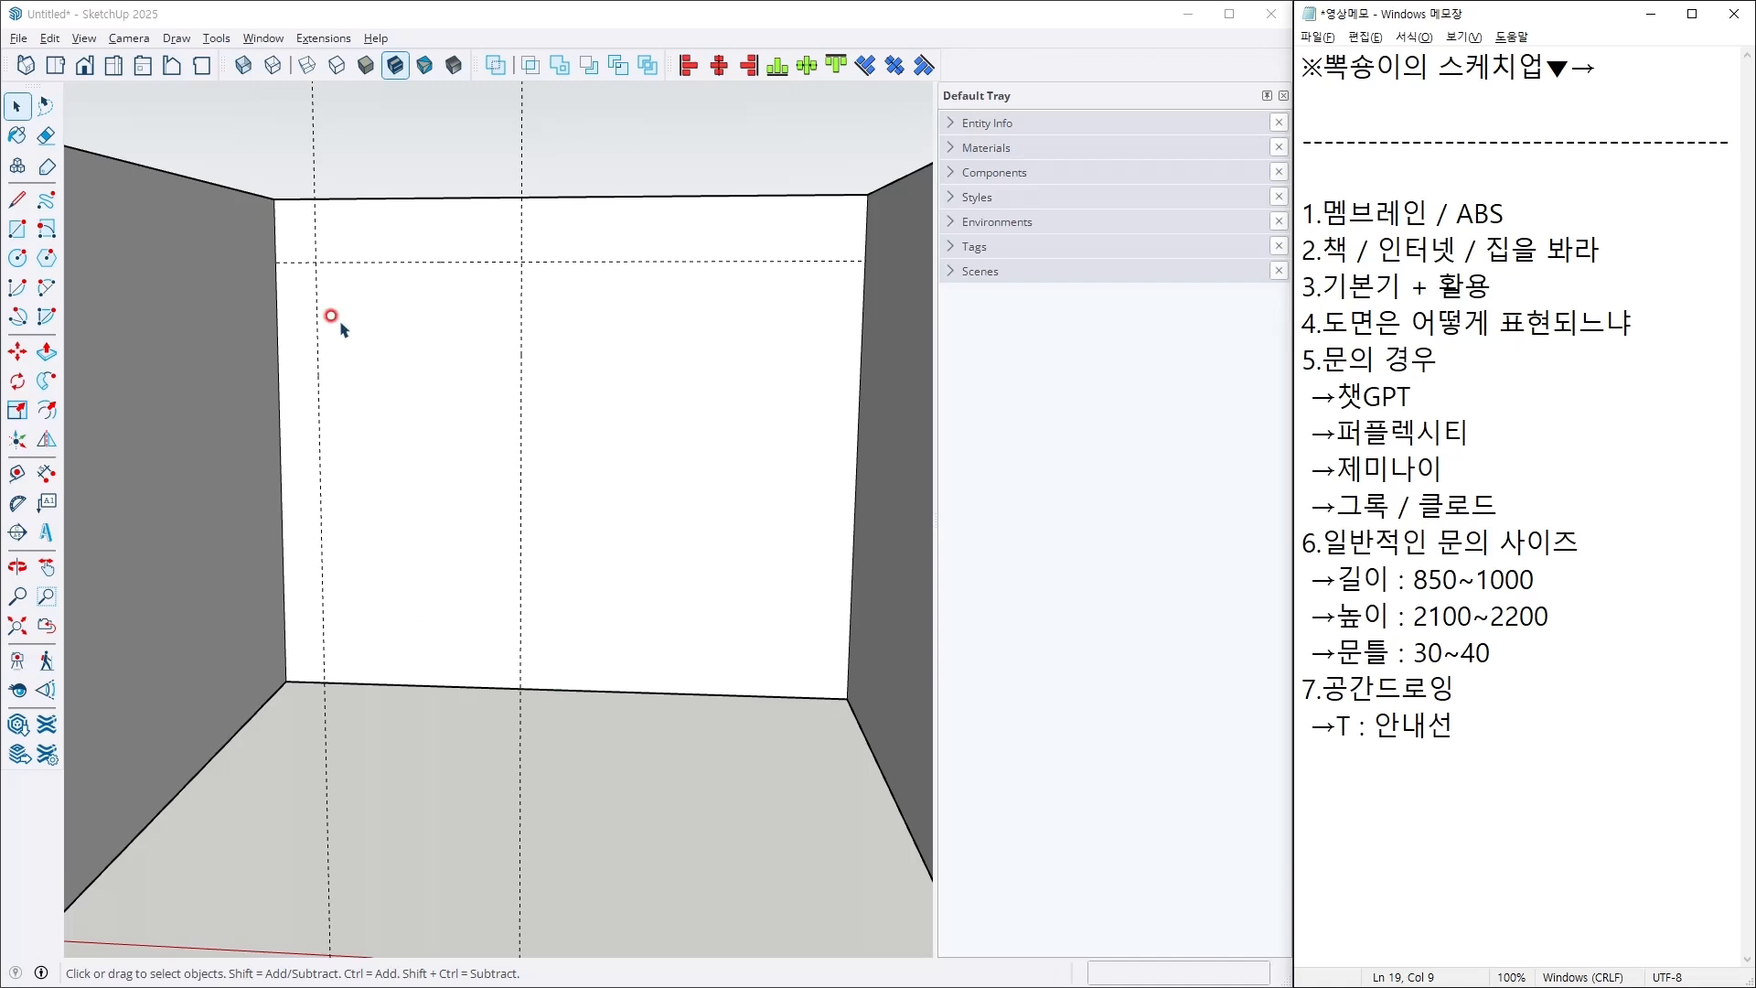
pyautogui.write('ㄱ')
pyautogui.hotkey('ctrl', '1')
pyautogui.click(328, 267)
pyautogui.moveTo(329, 267); pyautogui.dragTo(393, 307)
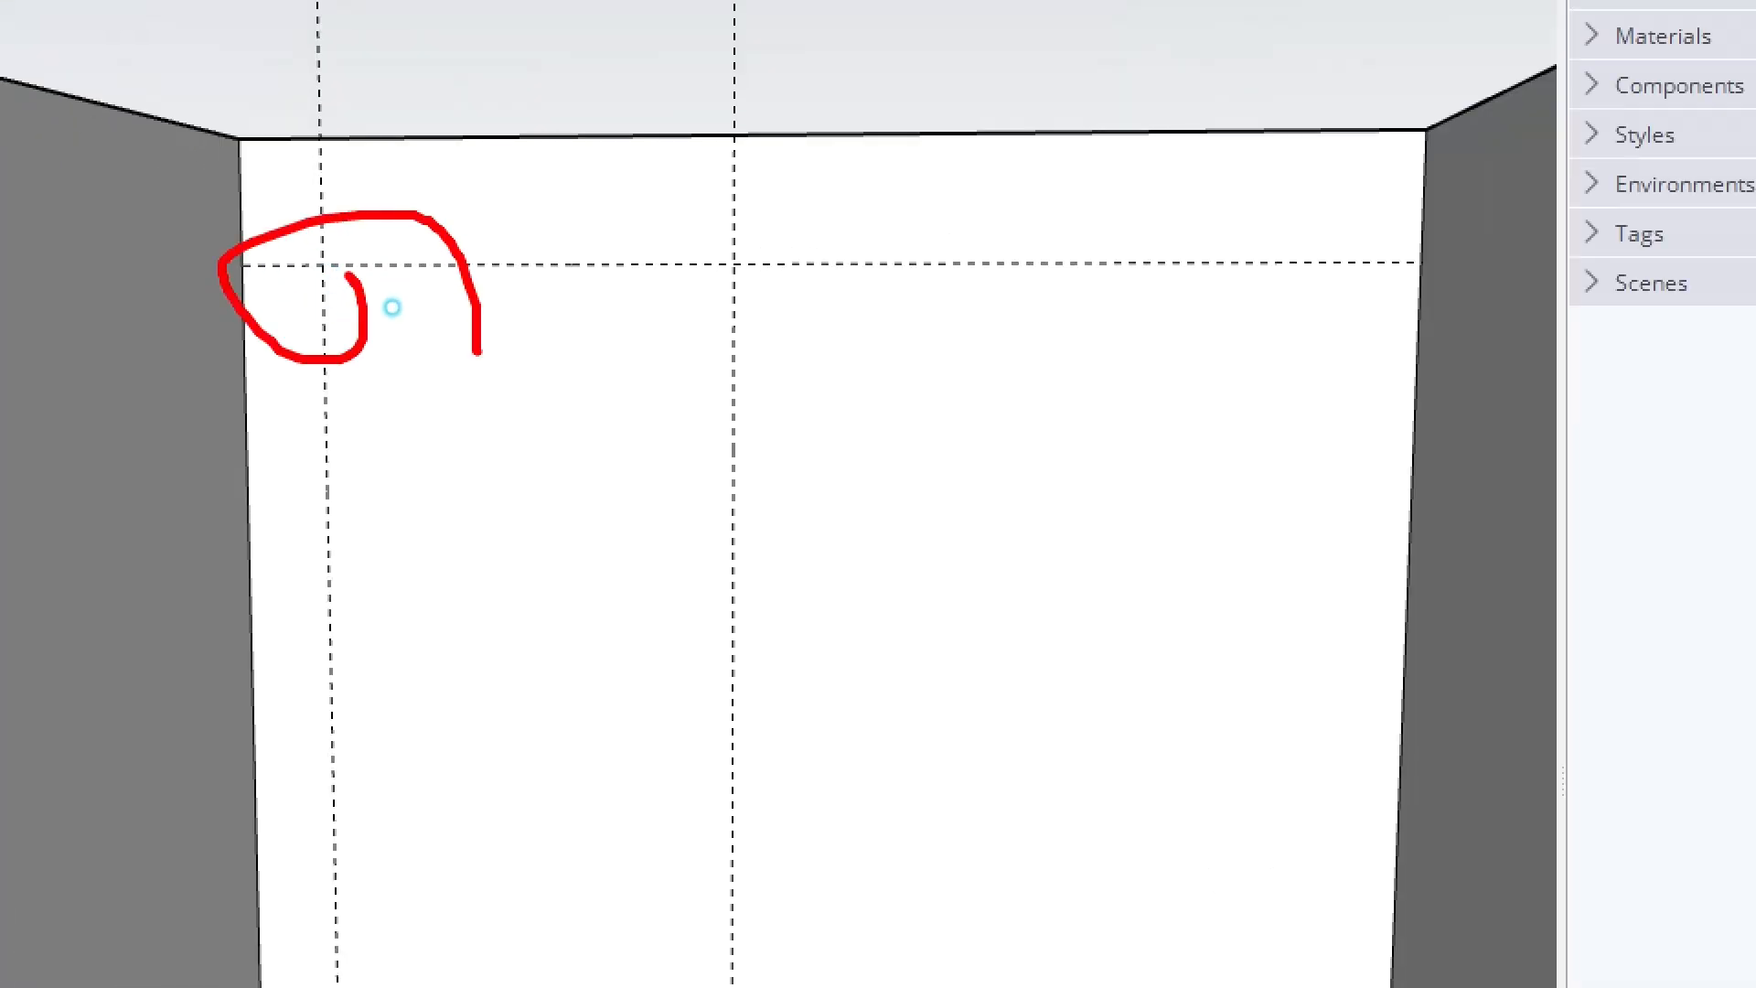
pyautogui.press('Escape')
# Step: In SketchUp, draw a 1000 mm by 2100 mm door rectangle on the back wall between the guide intersections, and delete all guides
pyautogui.moveTo(308, 603); pyautogui.dragTo(320, 608, button='middle')
pyautogui.press('r')
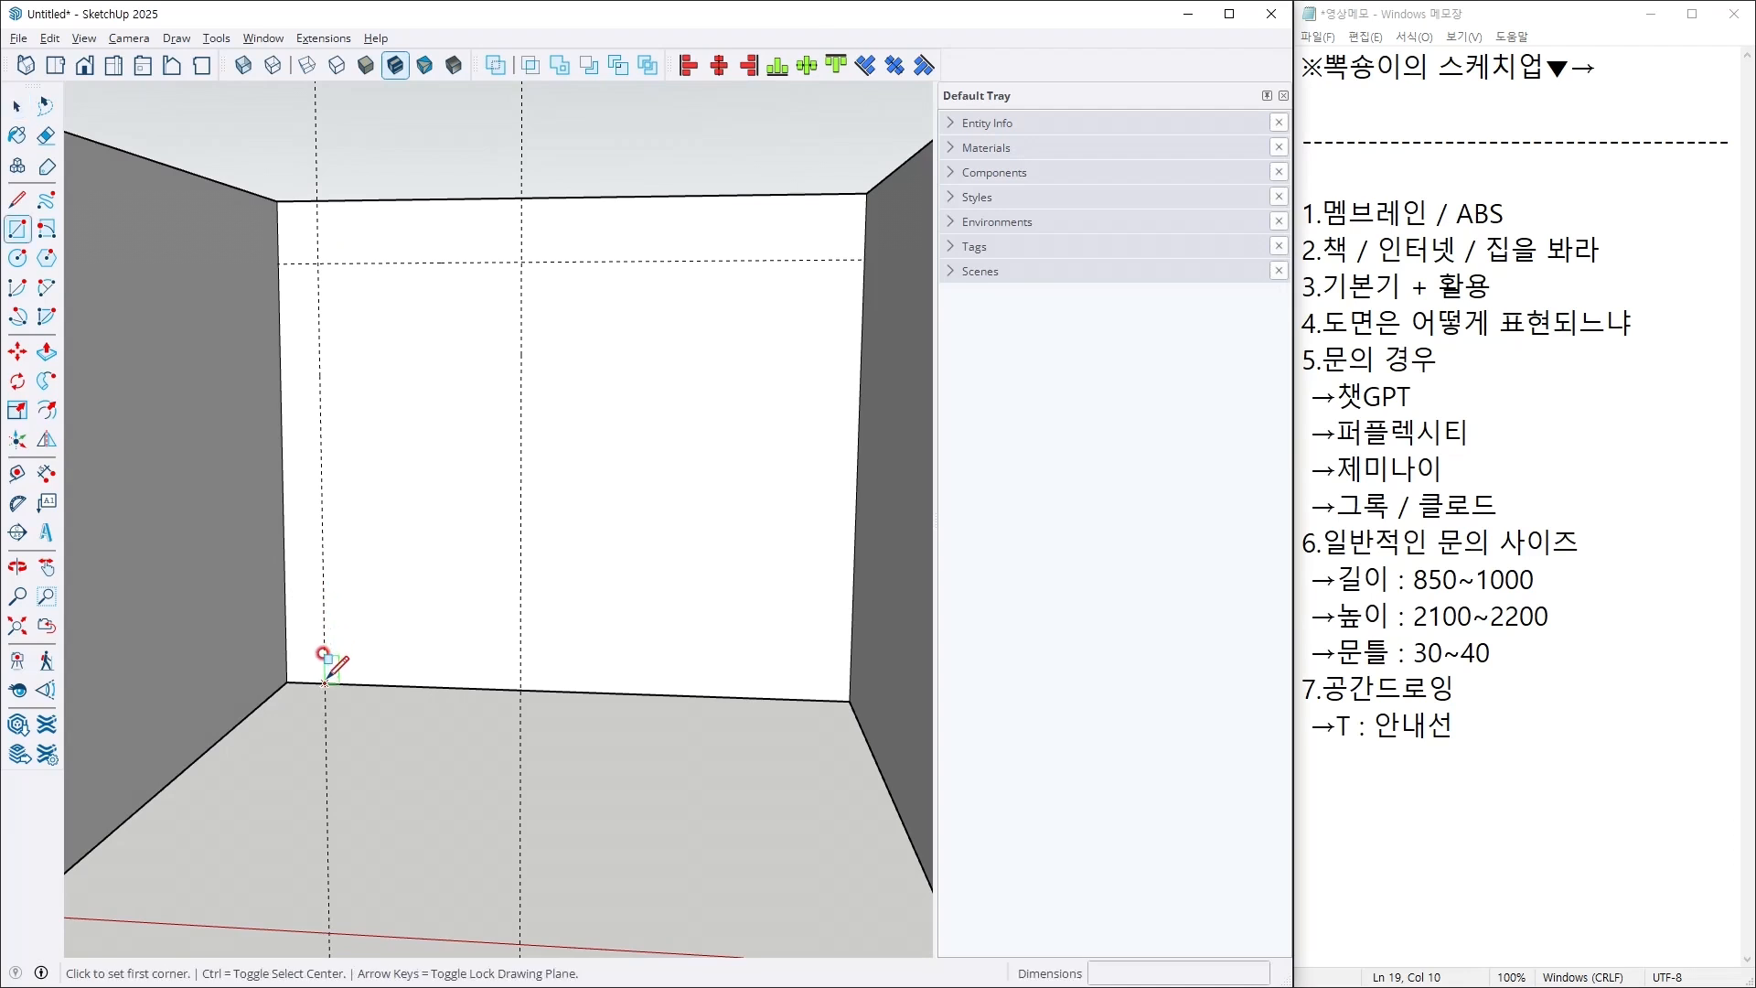
pyautogui.click(325, 682)
pyautogui.click(521, 262)
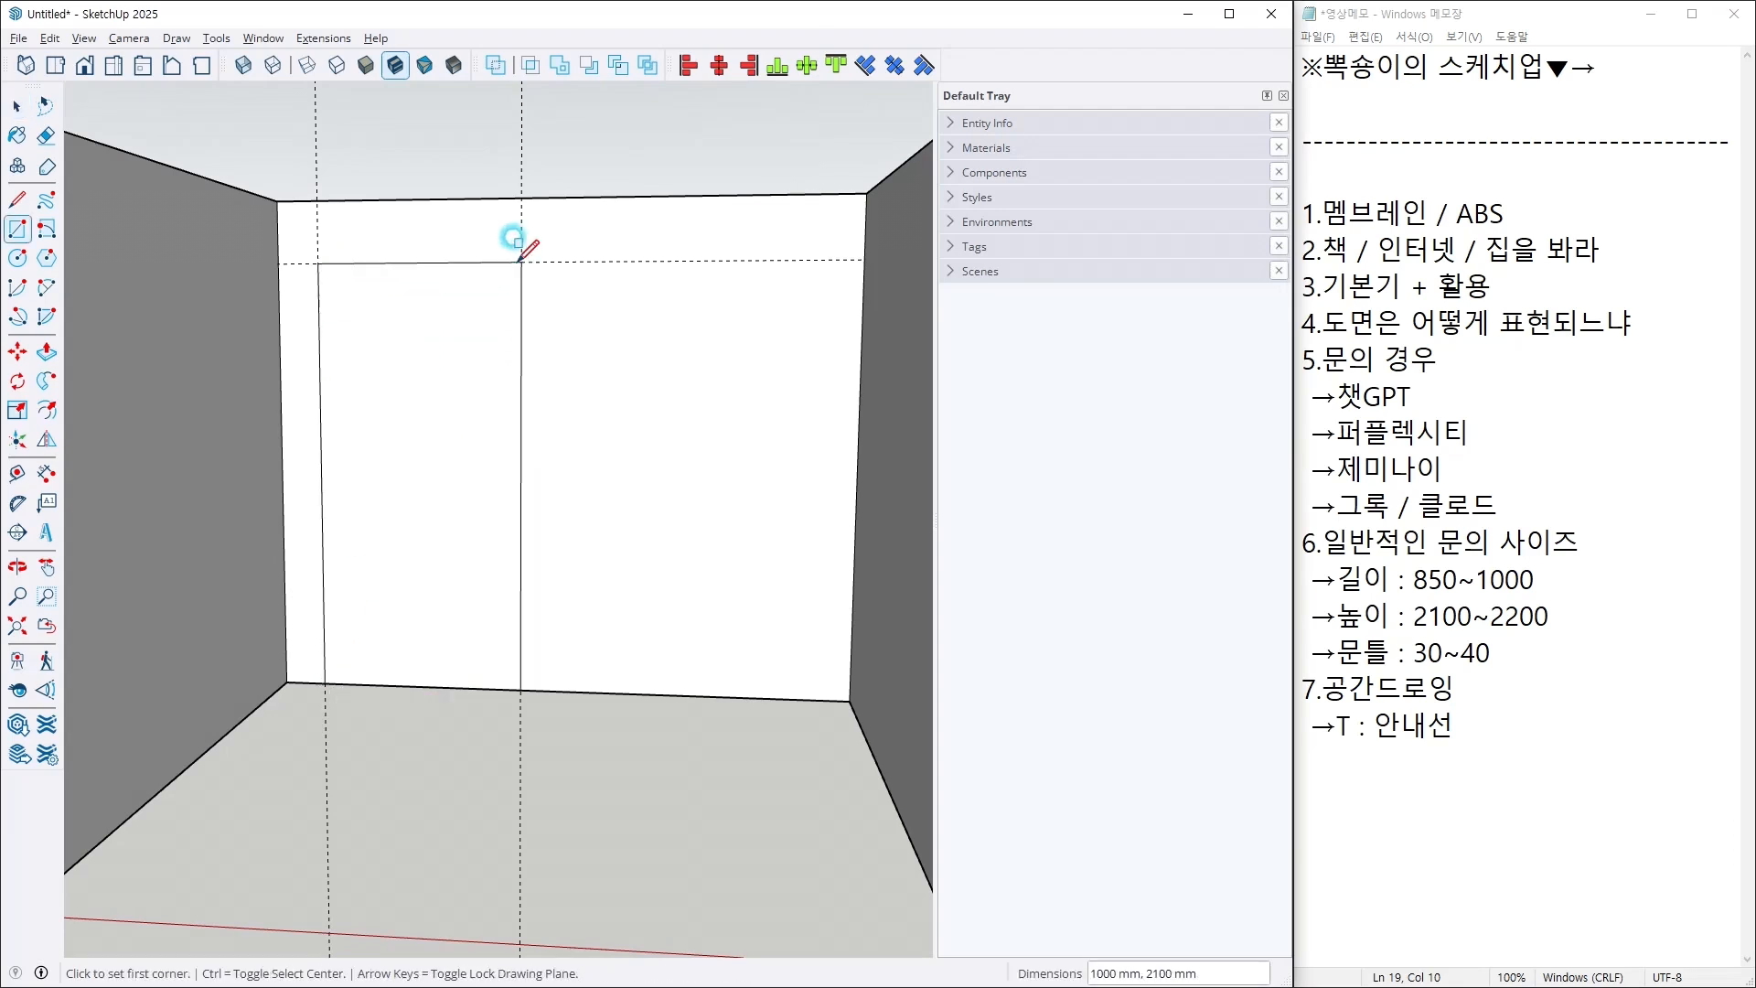
pyautogui.press('space')
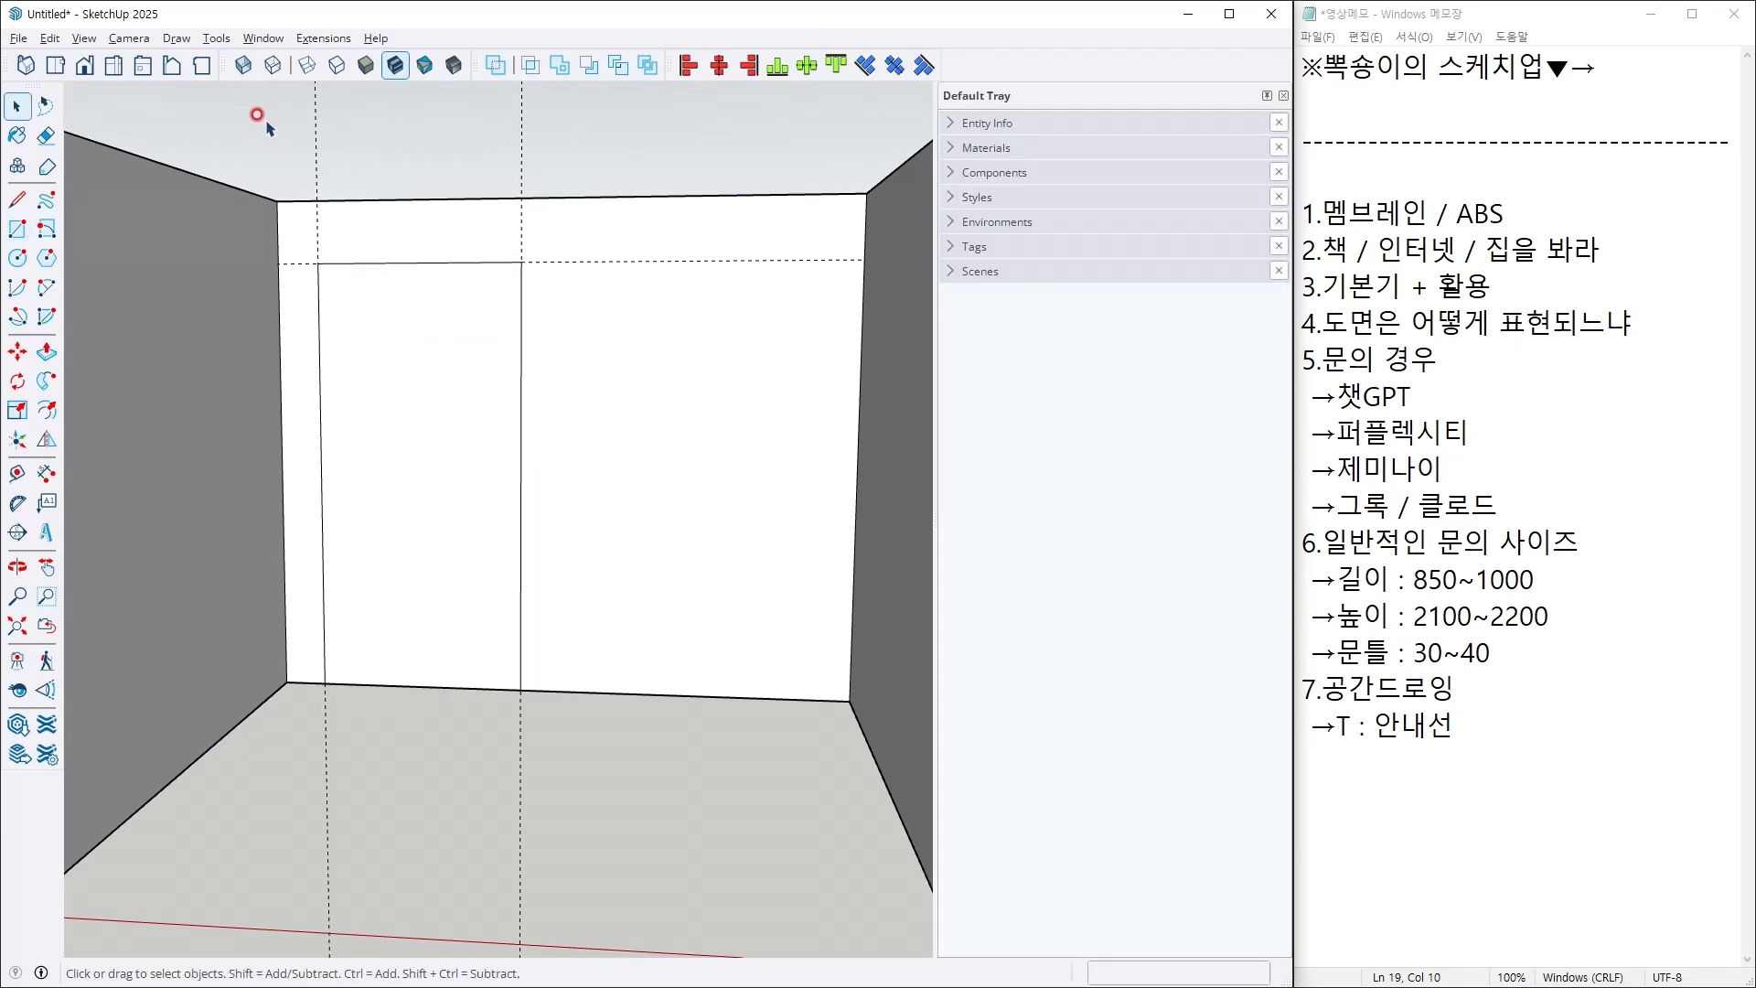
pyautogui.click(50, 37)
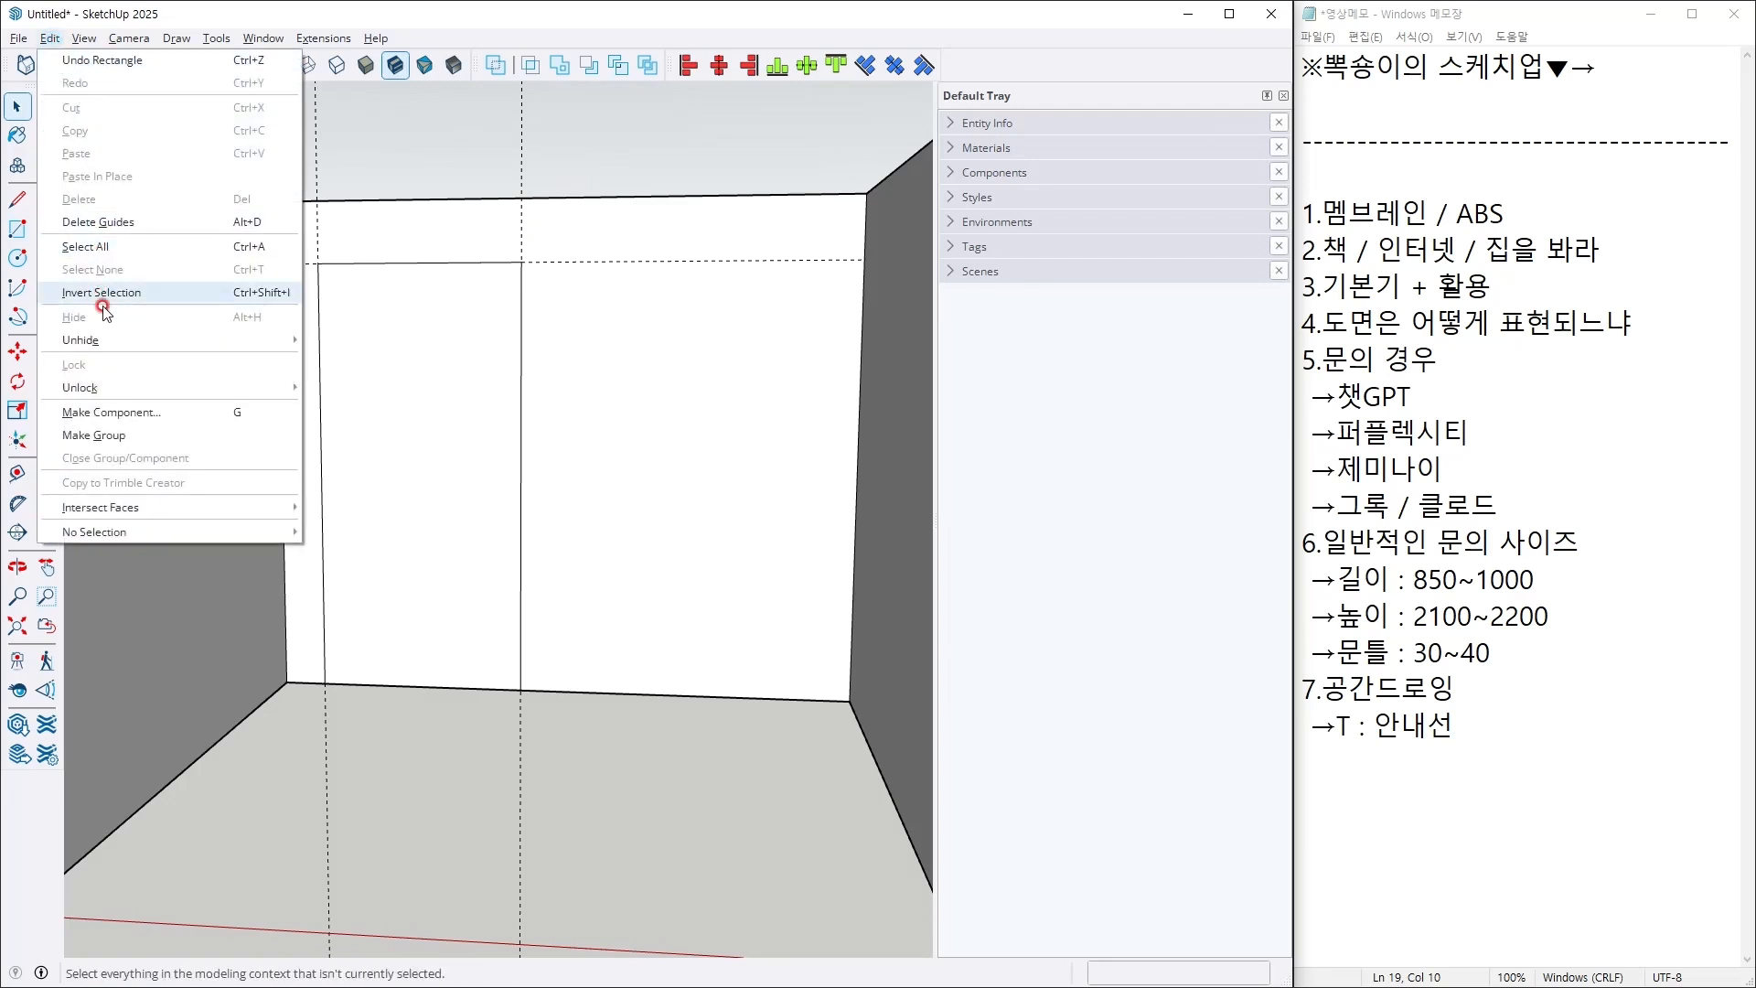
pyautogui.click(112, 222)
# Step: Push/Pull the door rectangle 100 mm through the back wall to cut the door opening
pyautogui.moveTo(430, 442); pyautogui.dragTo(393, 519, button='middle')
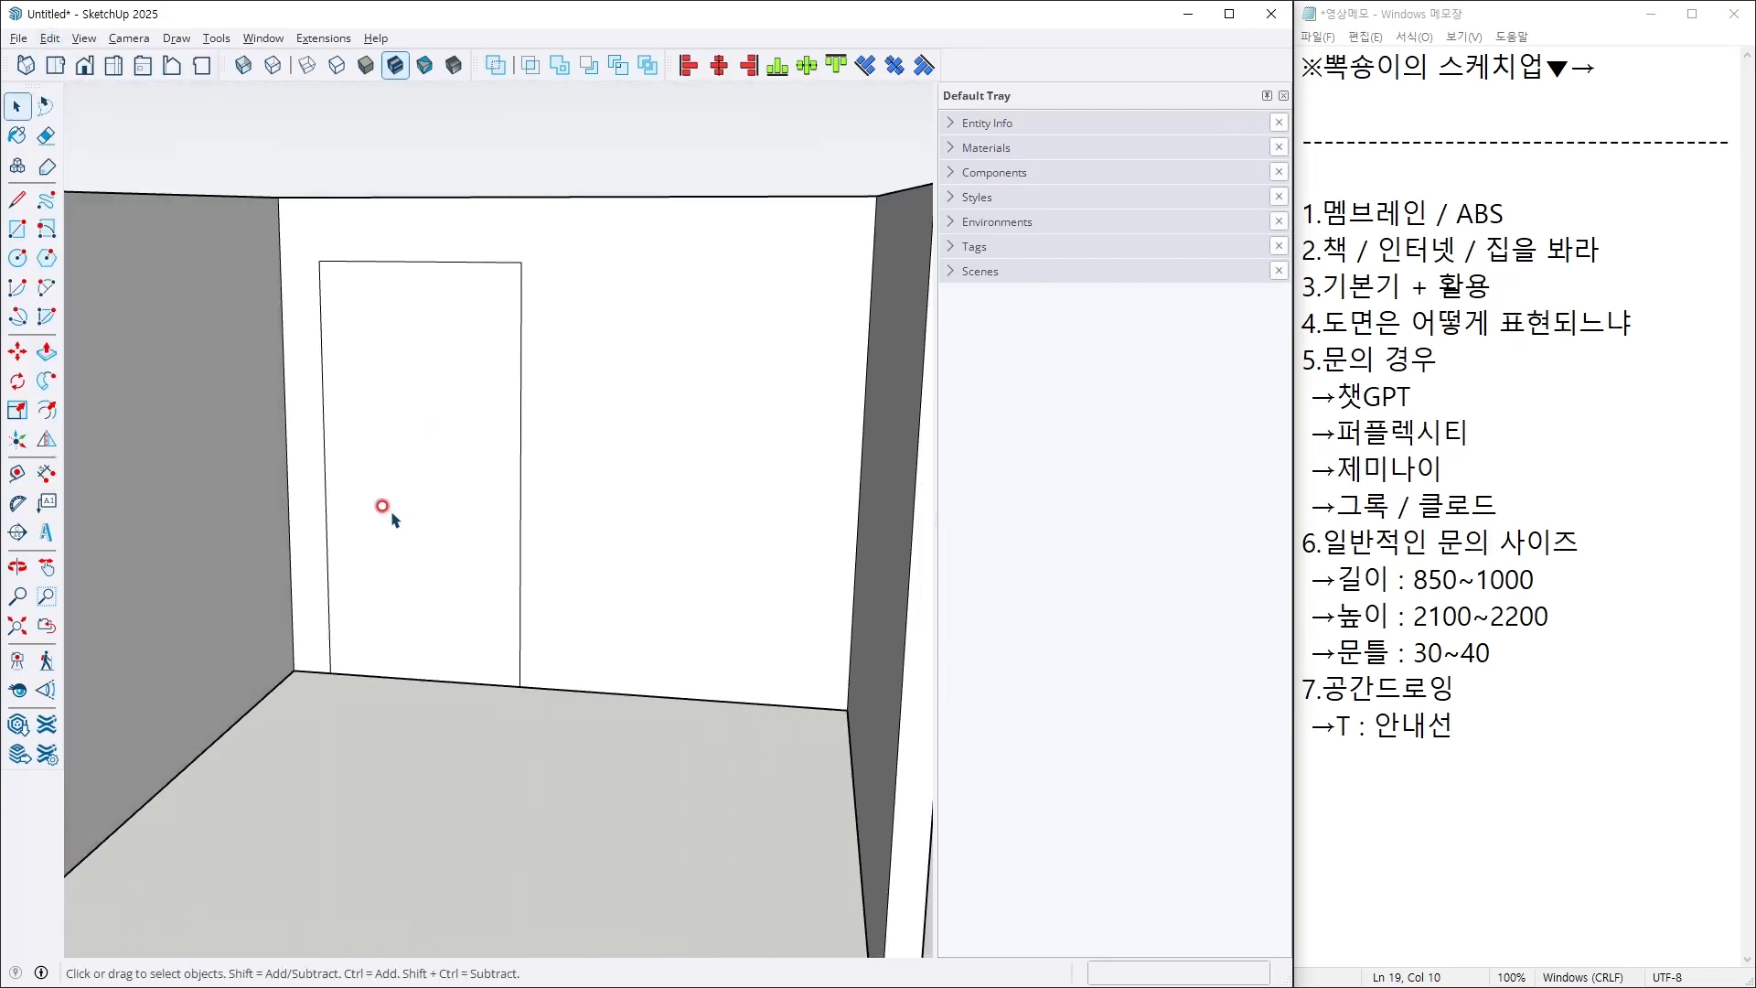
pyautogui.press('p')
pyautogui.moveTo(403, 509); pyautogui.dragTo(414, 501)
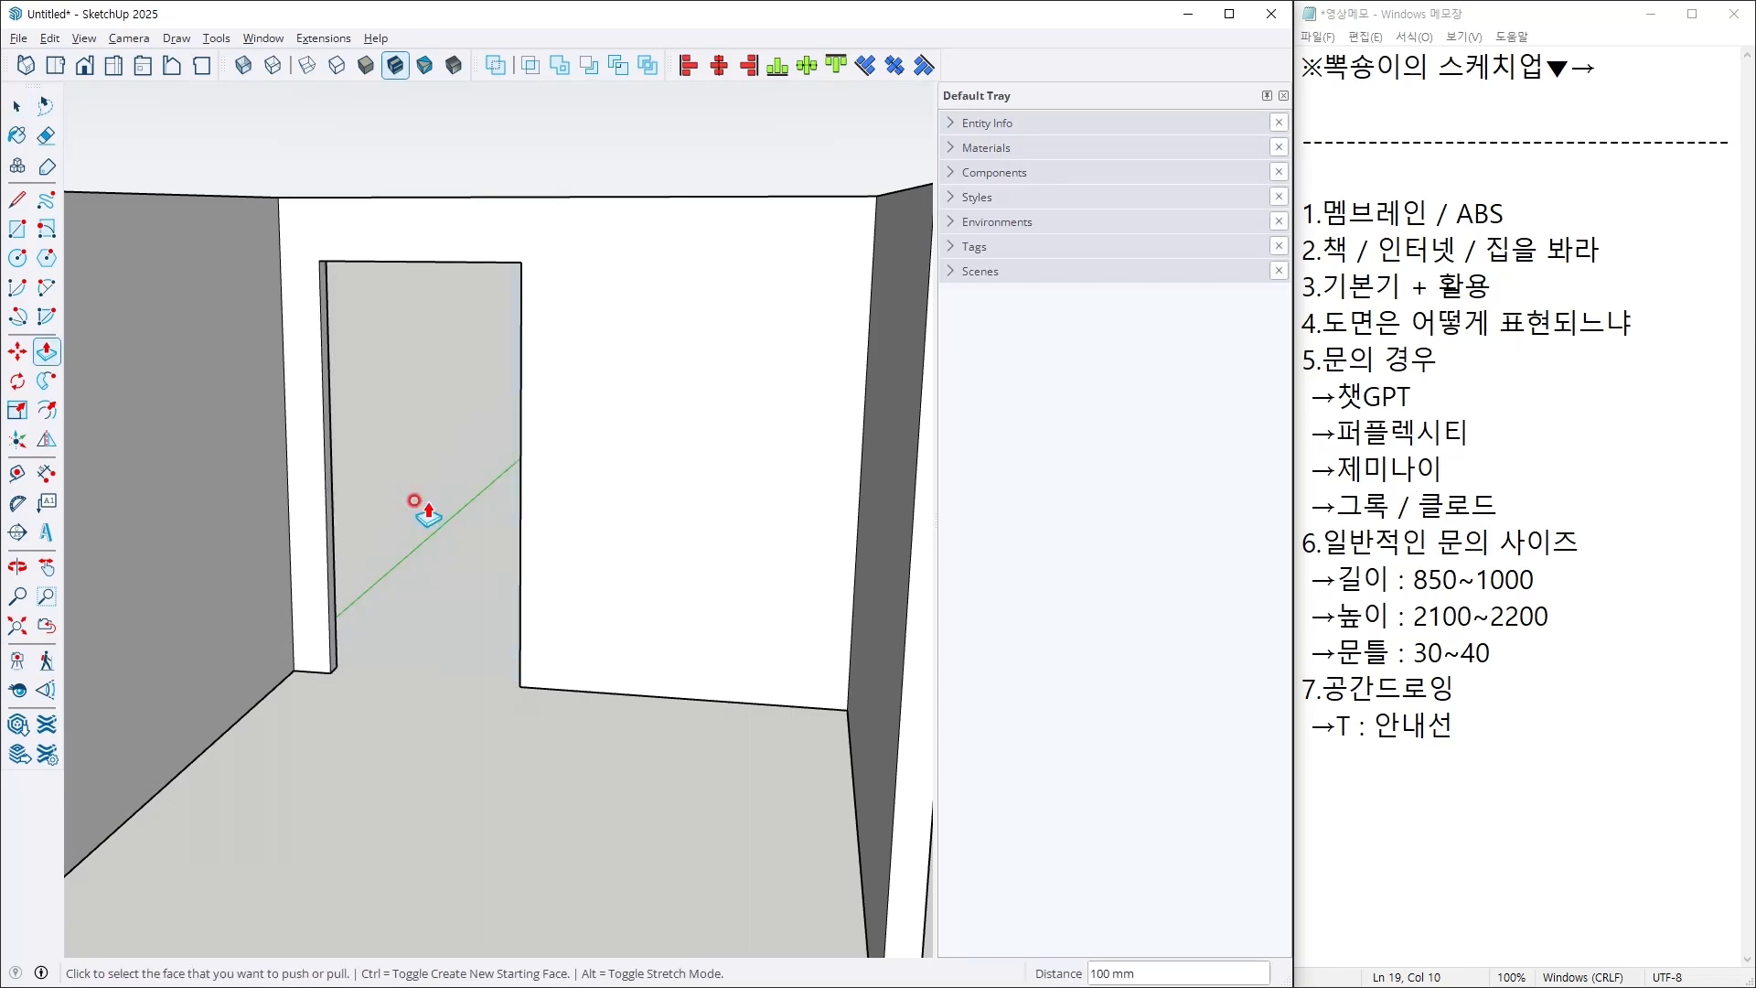
pyautogui.press('space')
# Step: Select all connected wall geometry and make it a group
pyautogui.scroll(-2, 417, 500)
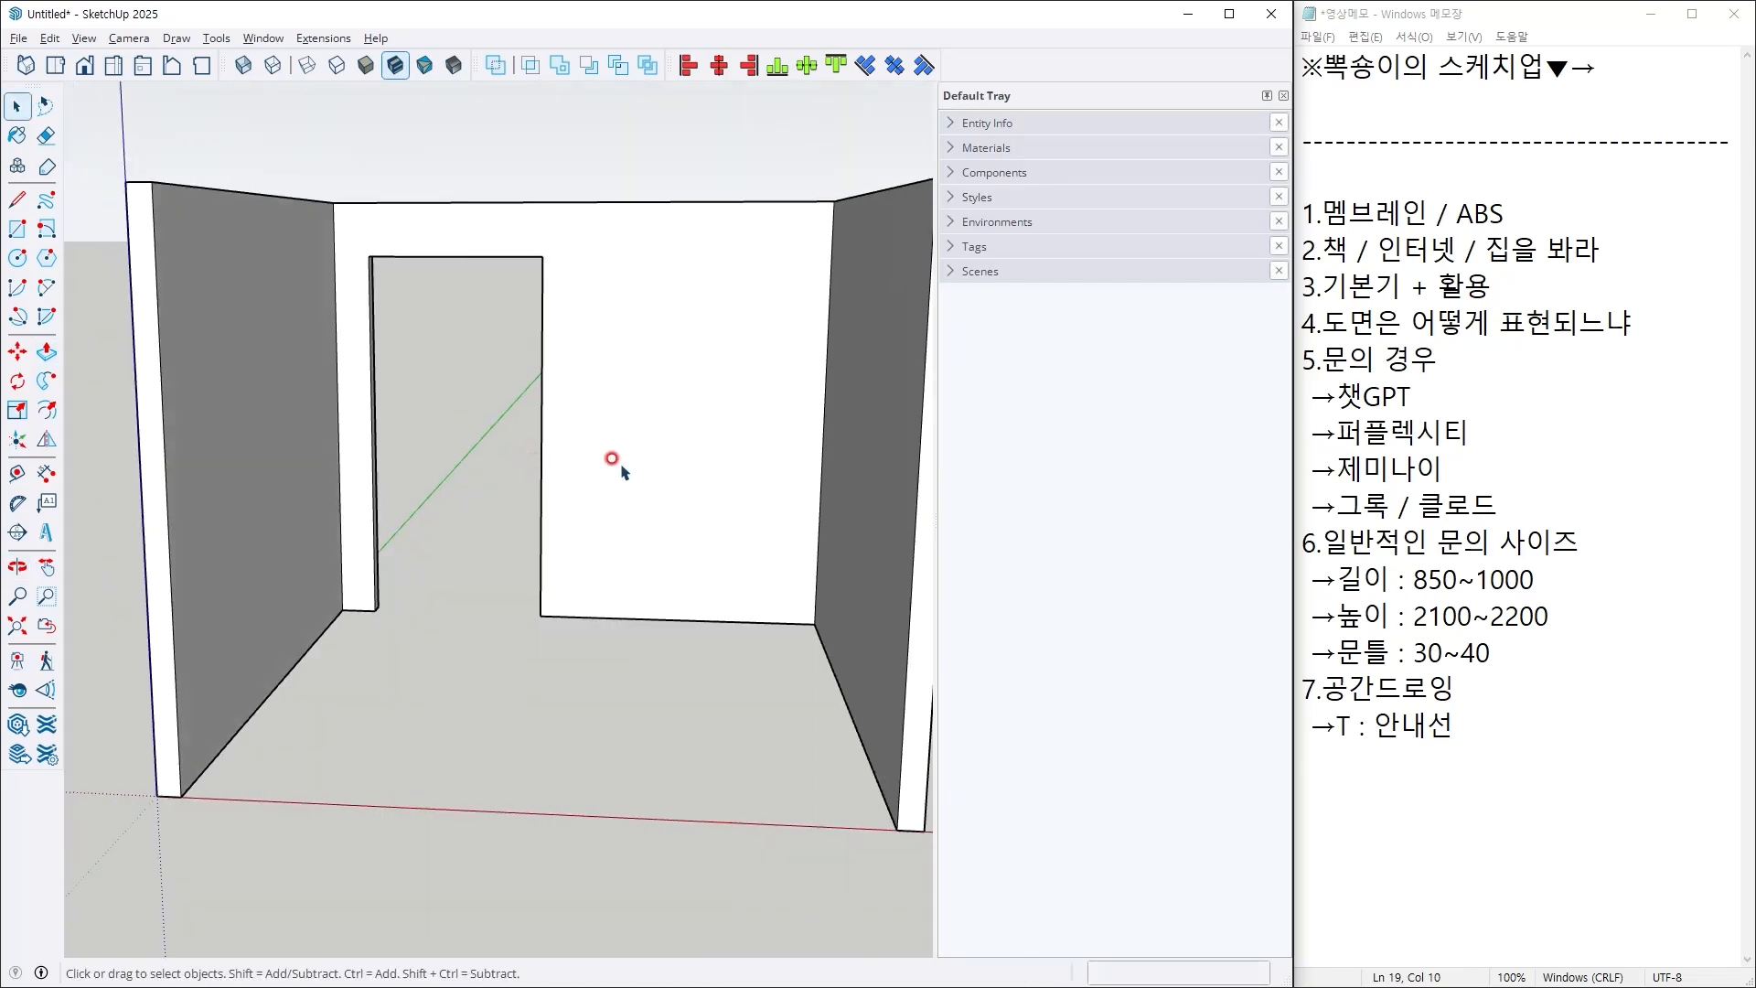
pyautogui.tripleClick(652, 464)
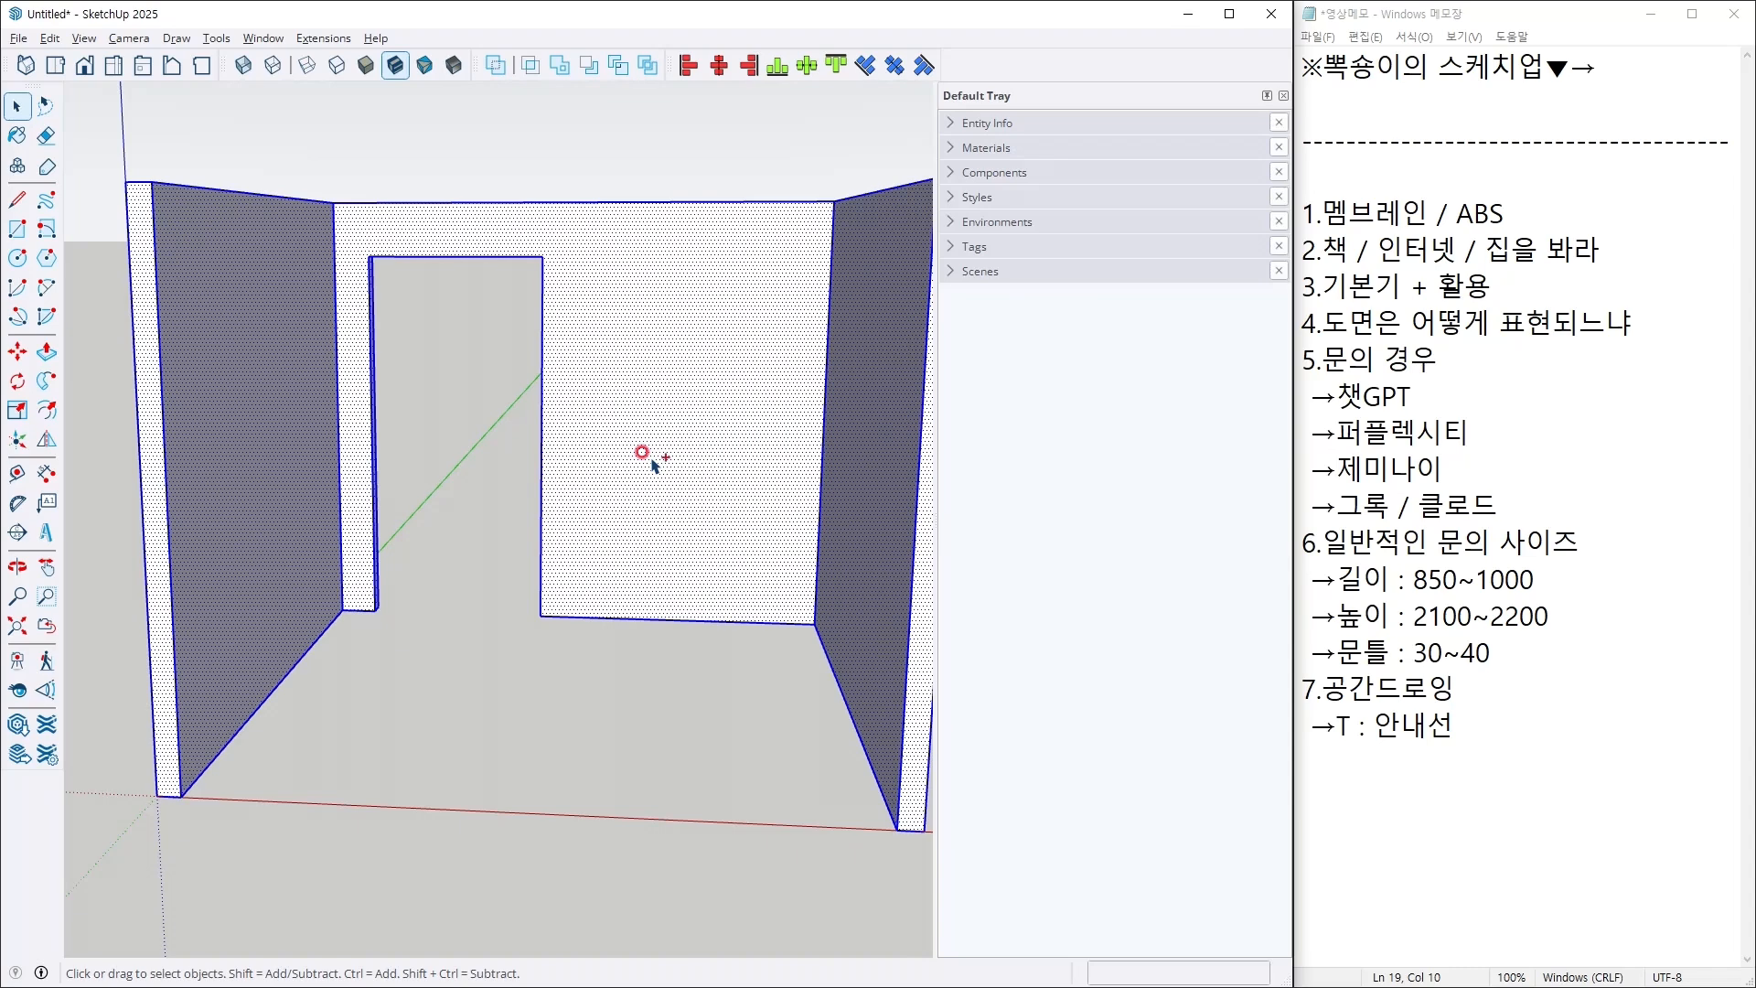
pyautogui.hotkey('ctrl', 'g')
# Step: In the Notepad notes, add the line "8.그룹은 한다"
pyautogui.click(1693, 772)
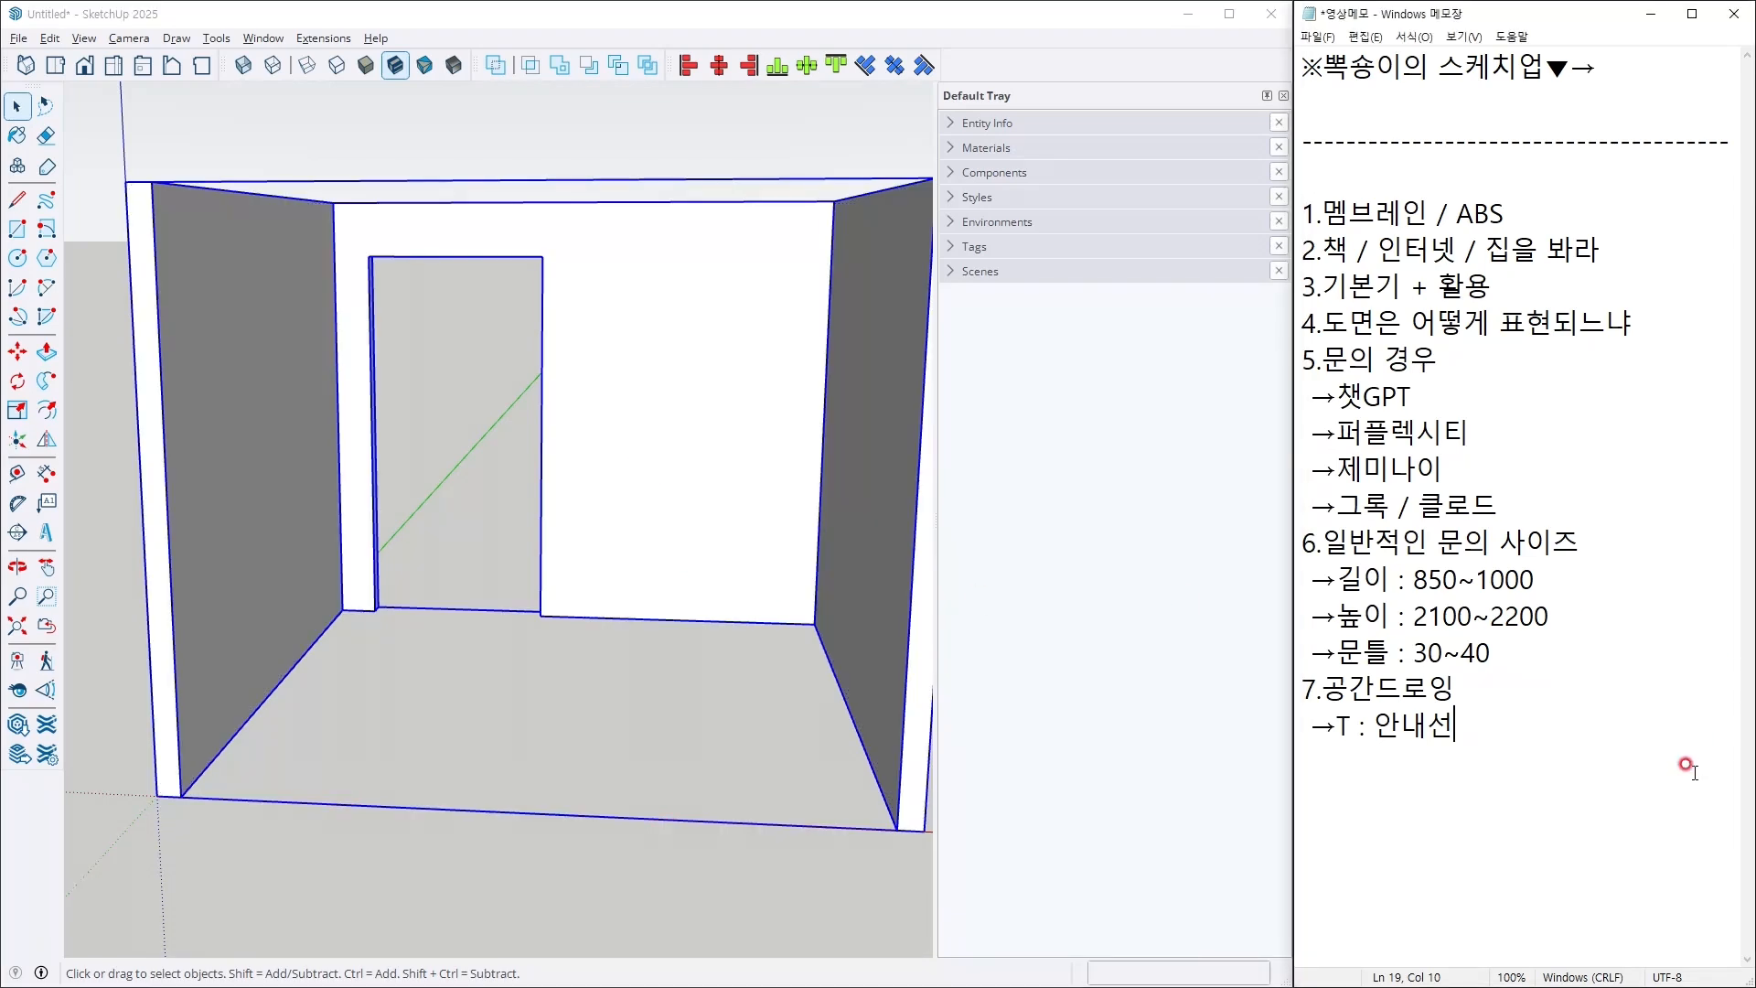
pyautogui.press('Return')
pyautogui.write('8.그룹은')
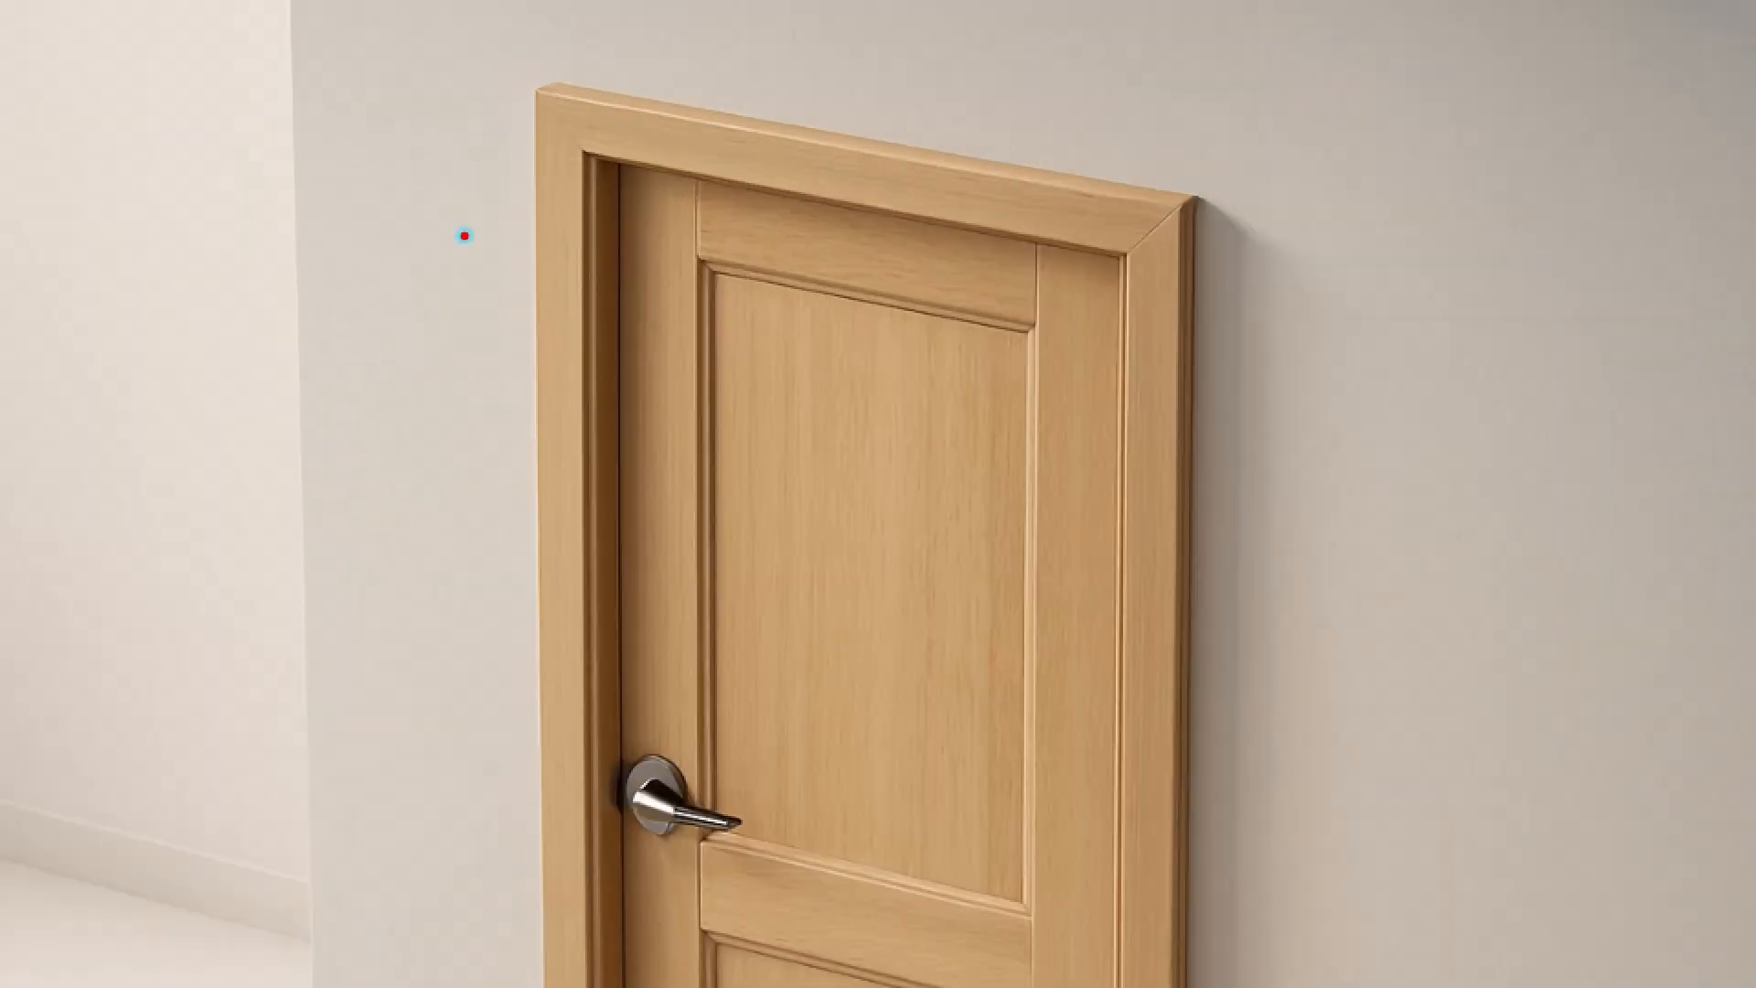
pyautogui.moveTo(487, 145)
pyautogui.mouseDown()
pyautogui.moveTo(505, 185)
pyautogui.moveTo(612, 100)
pyautogui.mouseUp()
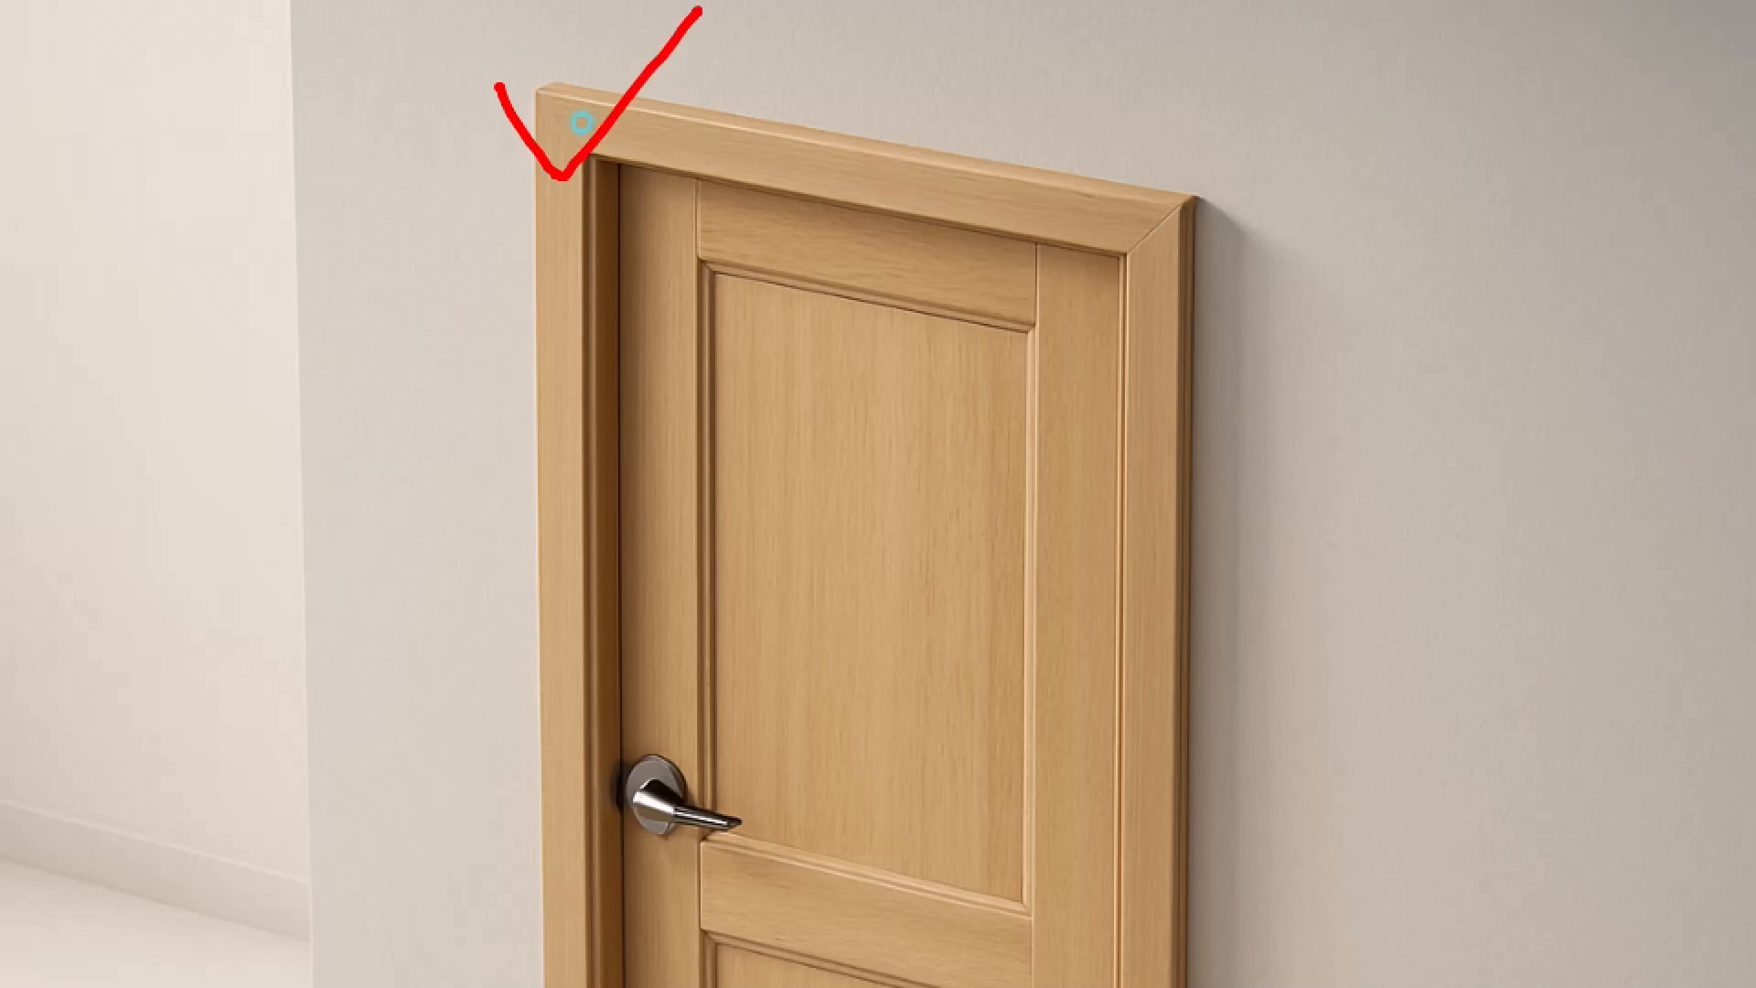
pyautogui.moveTo(752, 399)
pyautogui.mouseDown()
pyautogui.moveTo(816, 501)
pyautogui.moveTo(939, 324)
pyautogui.mouseUp()
pyautogui.moveTo(771, 833)
pyautogui.mouseDown()
pyautogui.moveTo(793, 725)
pyautogui.moveTo(760, 803)
pyautogui.mouseUp()
pyautogui.press('Escape')
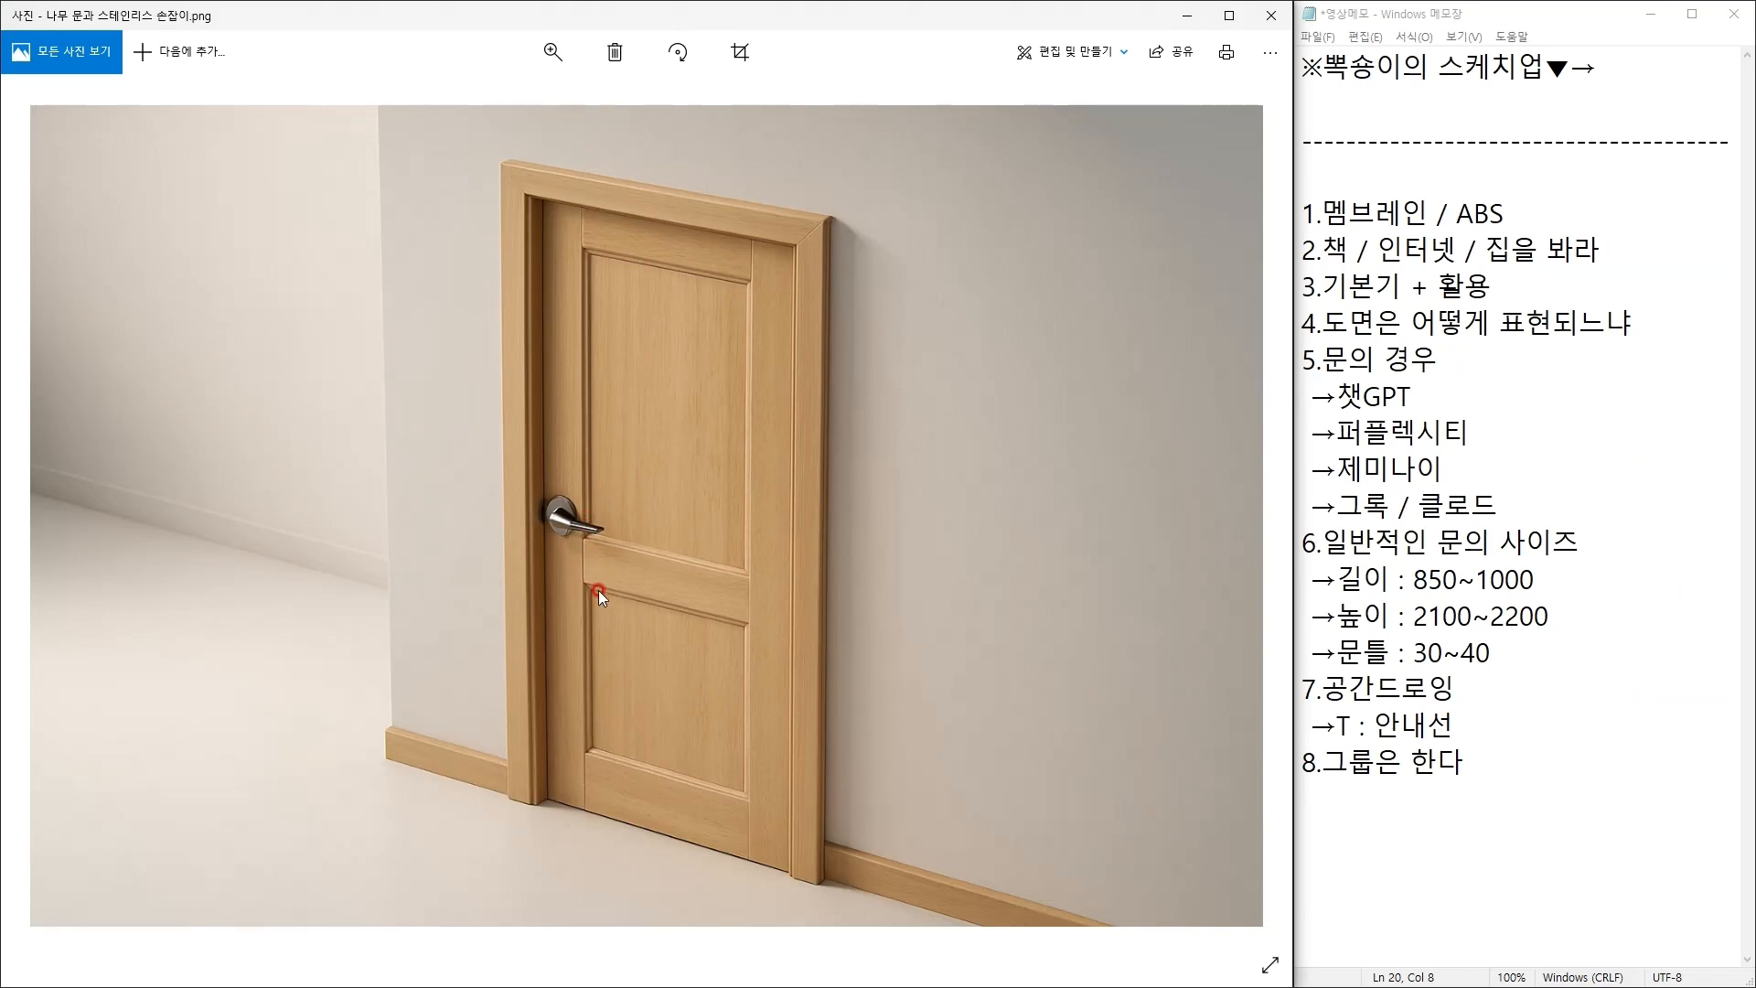
# Step: Return to SketchUp and draw a rectangle across the door opening from its upper left corner to its lower right corner
pyautogui.hotkey('alt', 'Tab')
pyautogui.moveTo(448, 444); pyautogui.dragTo(481, 439, button='middle')
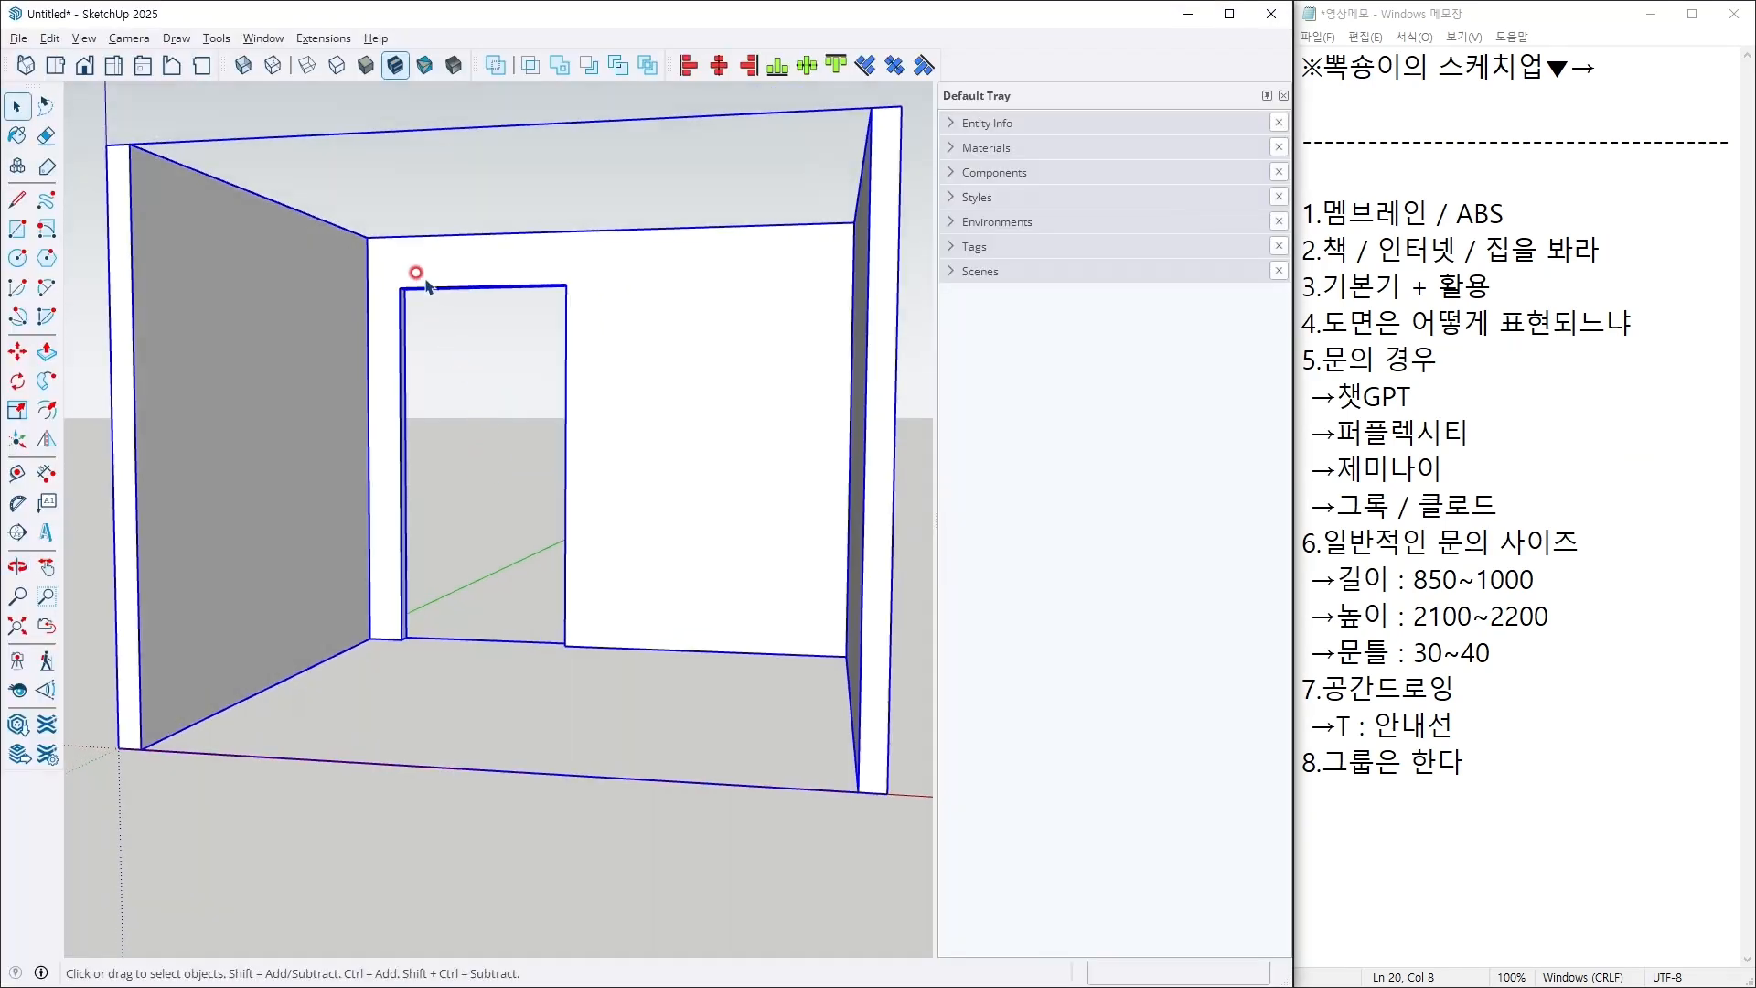
pyautogui.scroll(3, 413, 279)
pyautogui.press('r')
pyautogui.moveTo(394, 289); pyautogui.dragTo(523, 567)
pyautogui.click(598, 729)
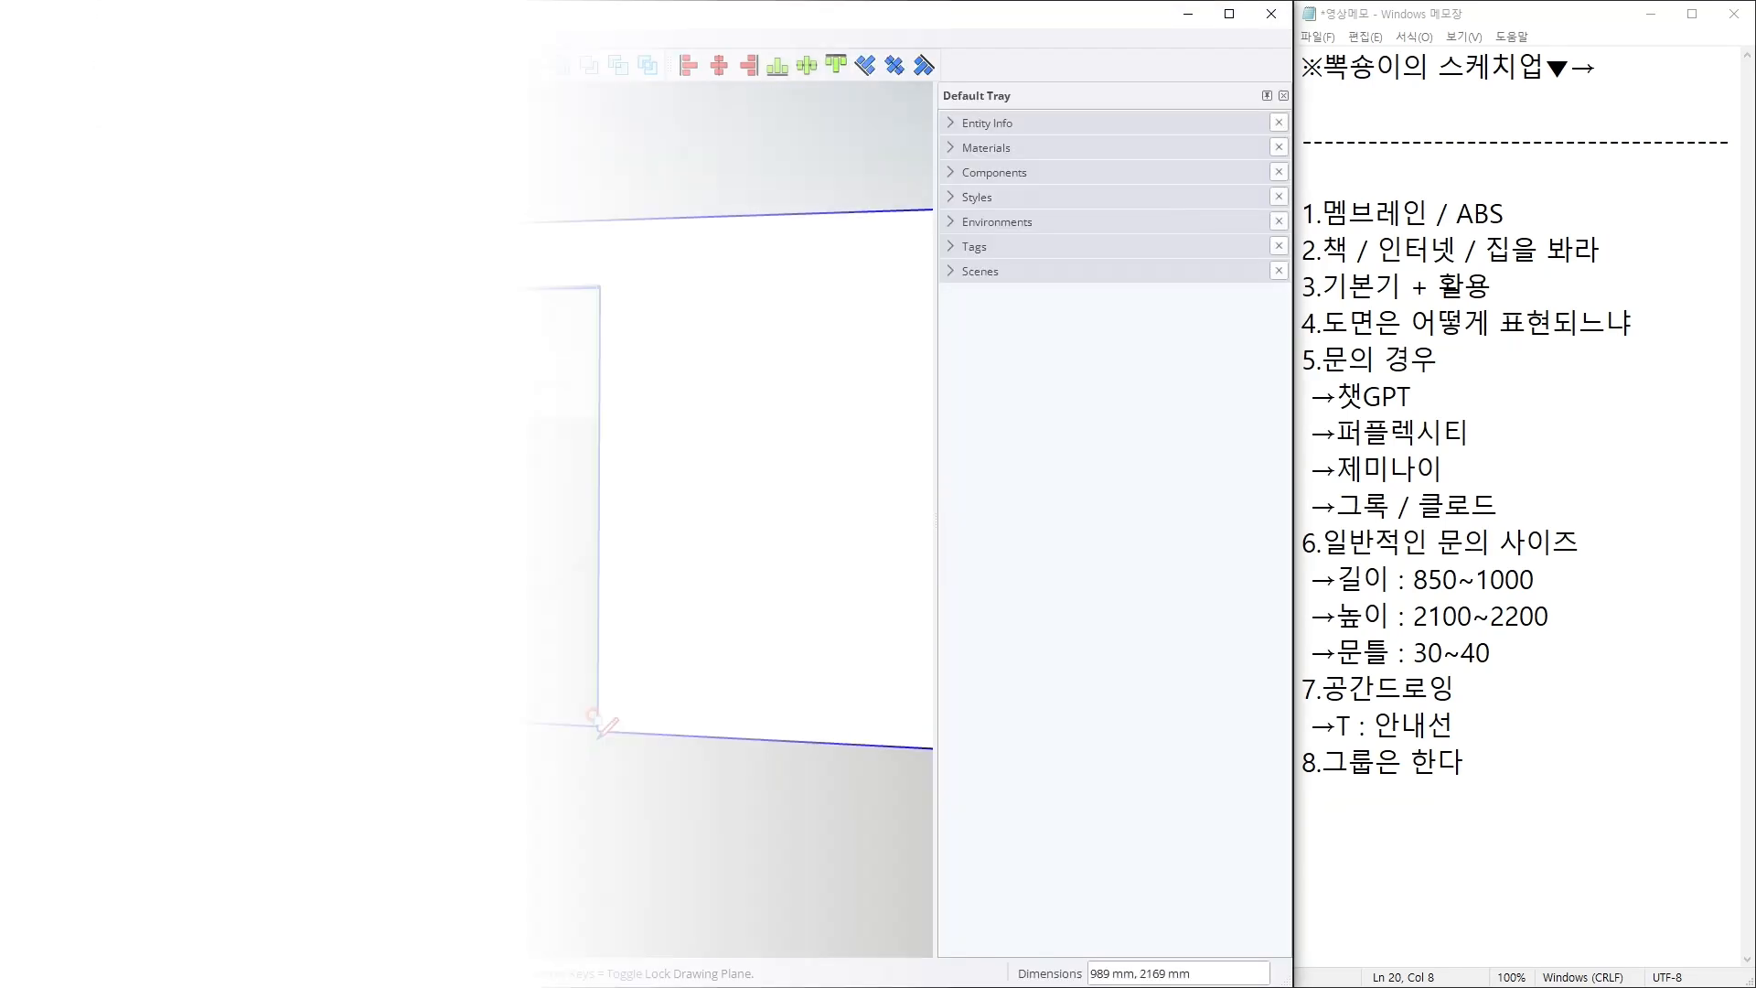
pyautogui.press('space')
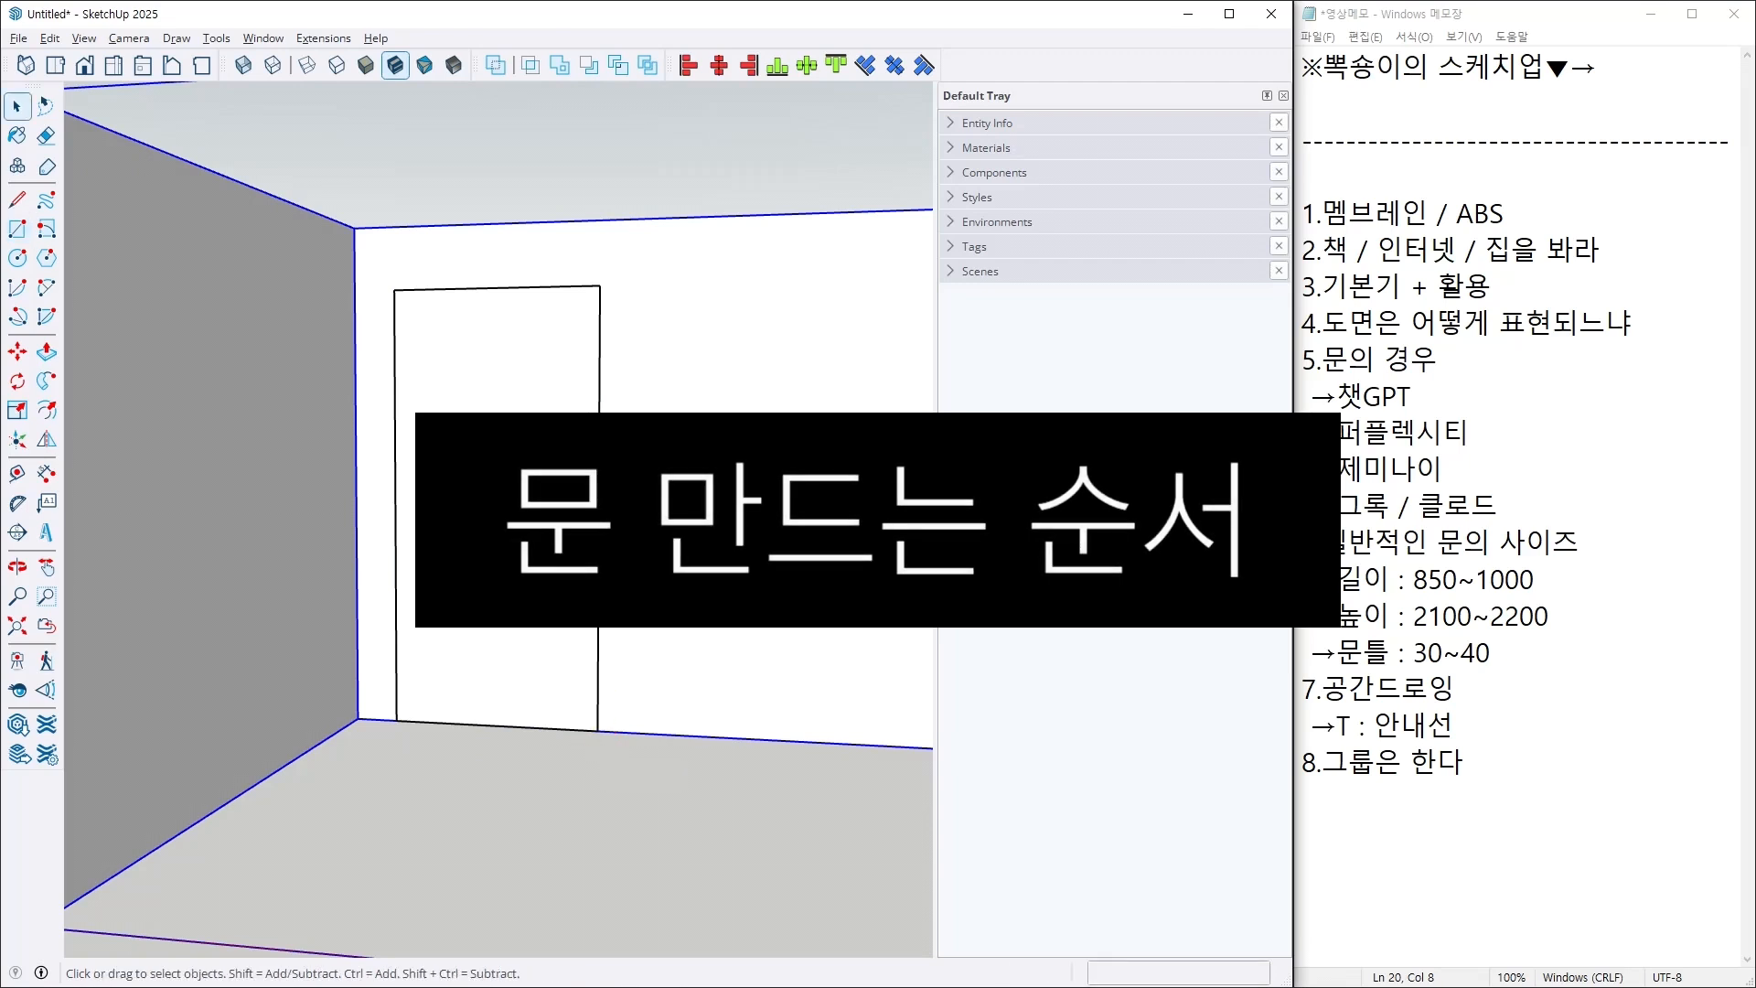
# Step: Hide the wall group, and add the line "9.HIDE" to the Notepad notes
pyautogui.rightClick(765, 477)
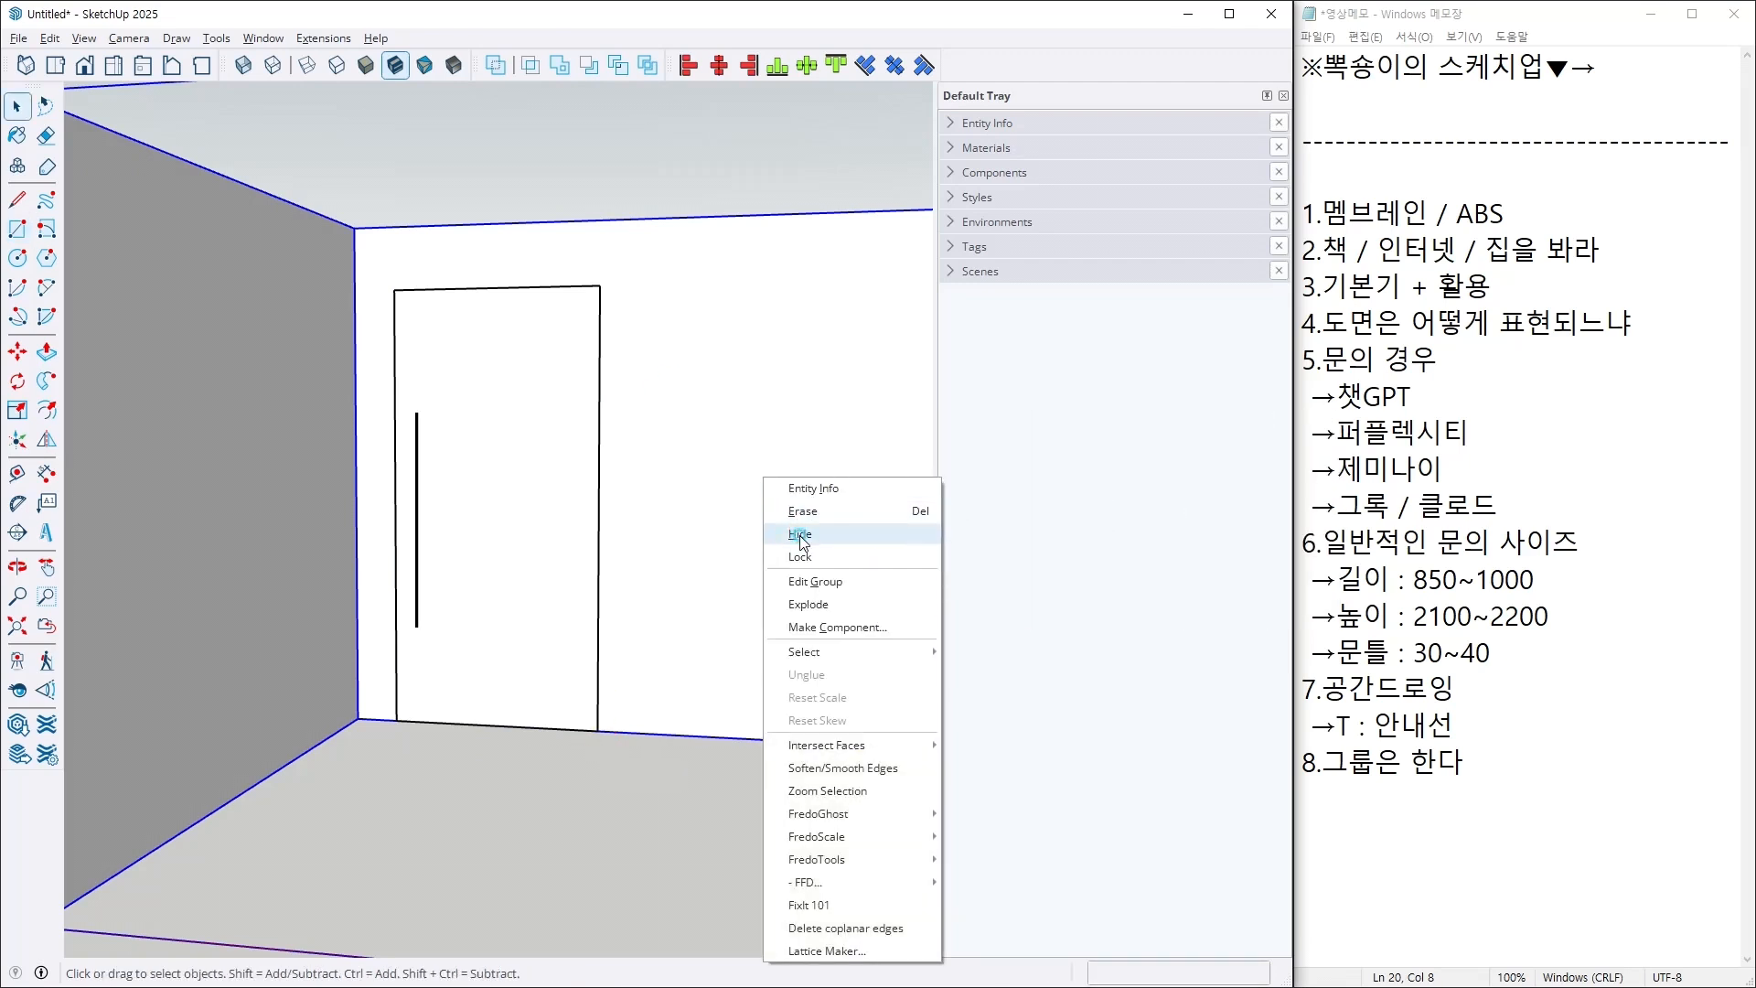
pyautogui.click(801, 534)
pyautogui.click(1577, 797)
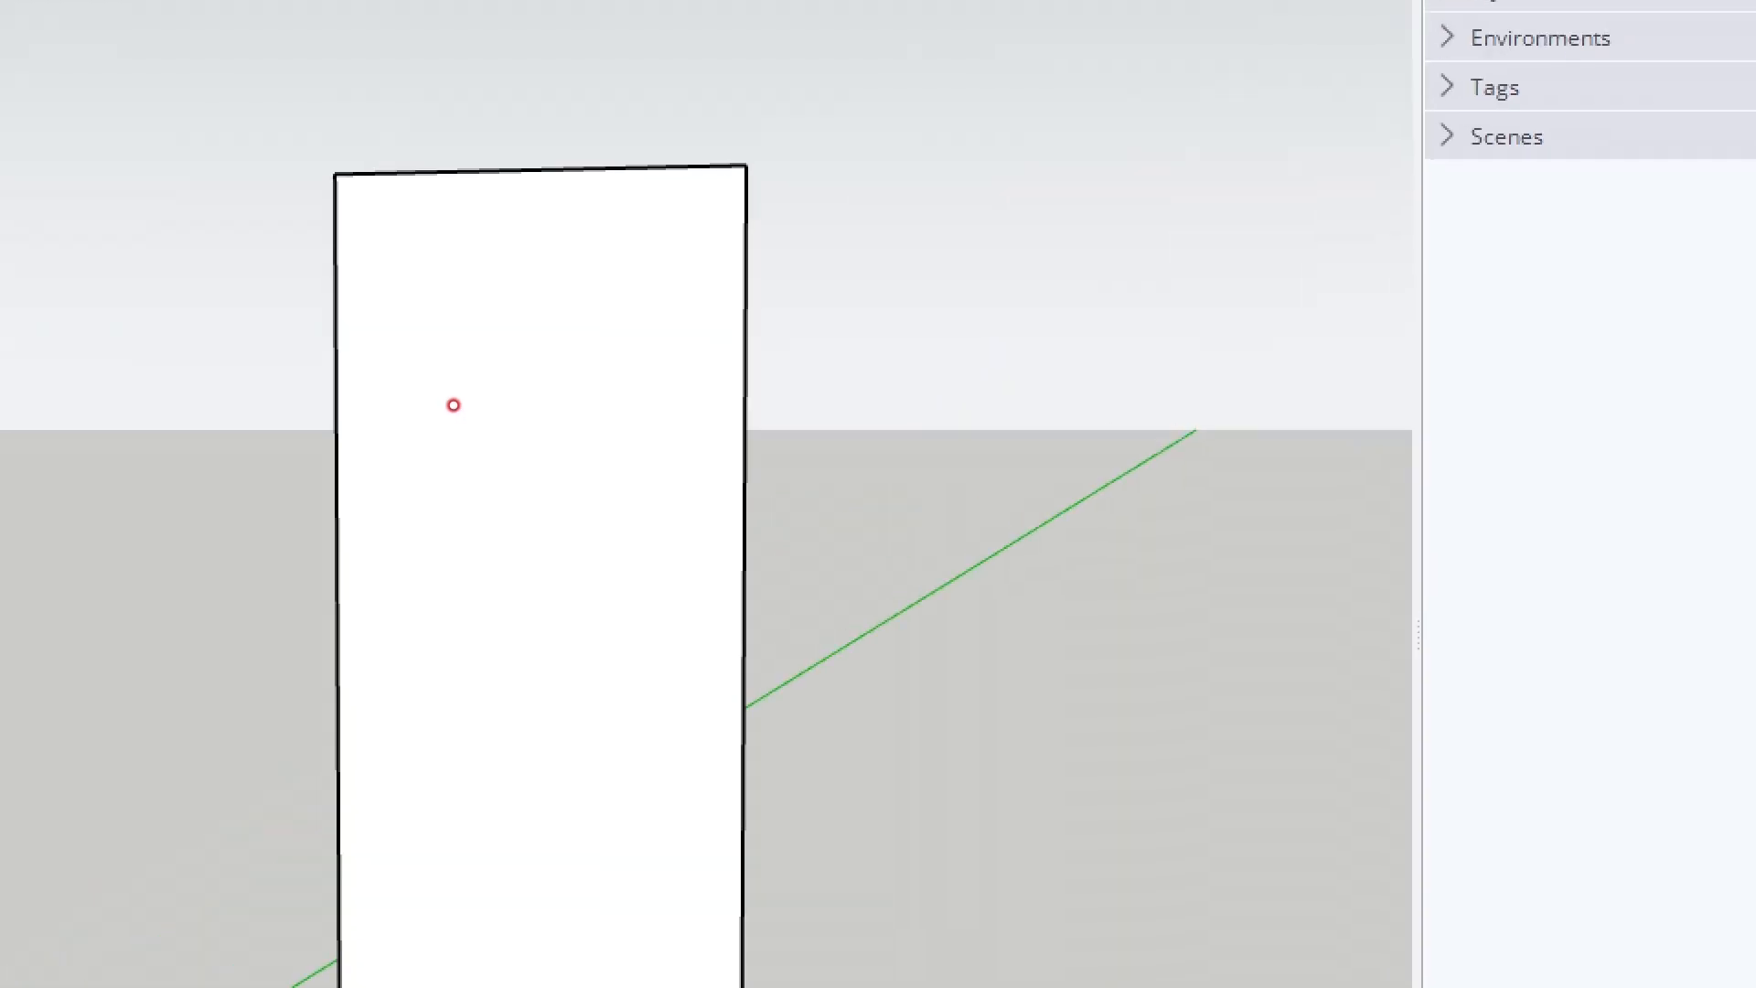
pyautogui.moveTo(440, 350)
pyautogui.mouseDown()
pyautogui.moveTo(460, 408)
pyautogui.moveTo(604, 213)
pyautogui.mouseUp()
pyautogui.press('Escape')
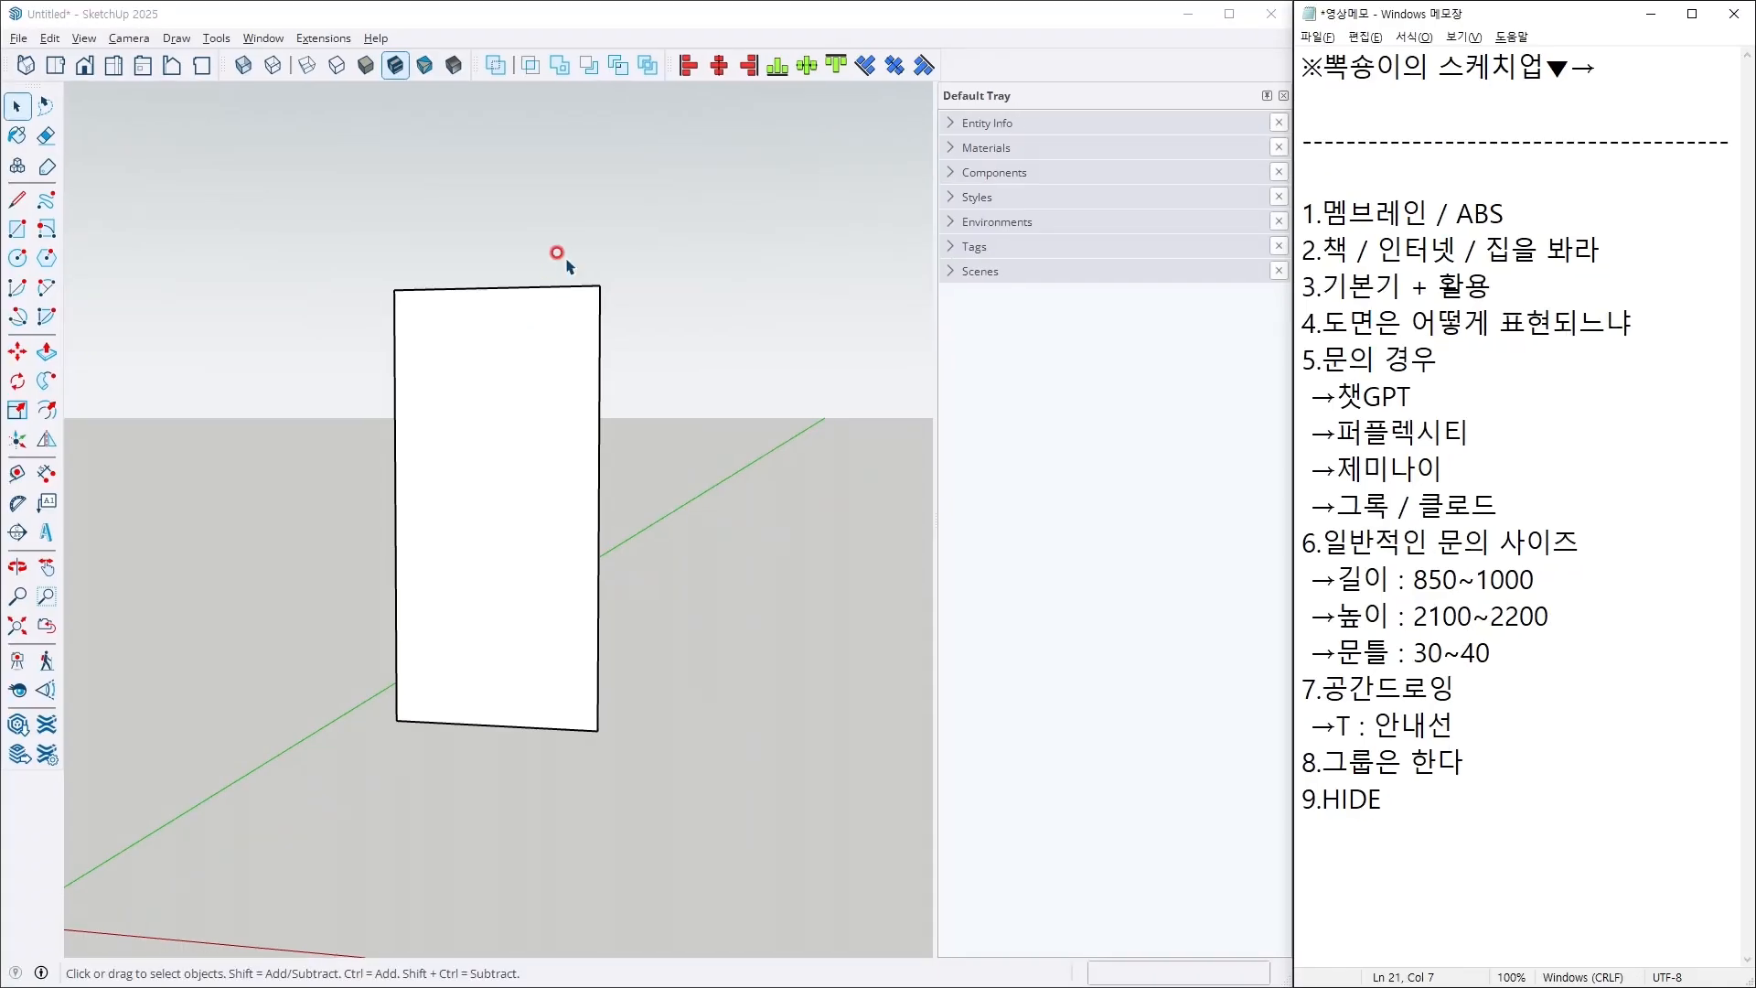
# Step: In SketchUp's front view, offset the door rectangle's outline 40 mm inward
pyautogui.click(84, 66)
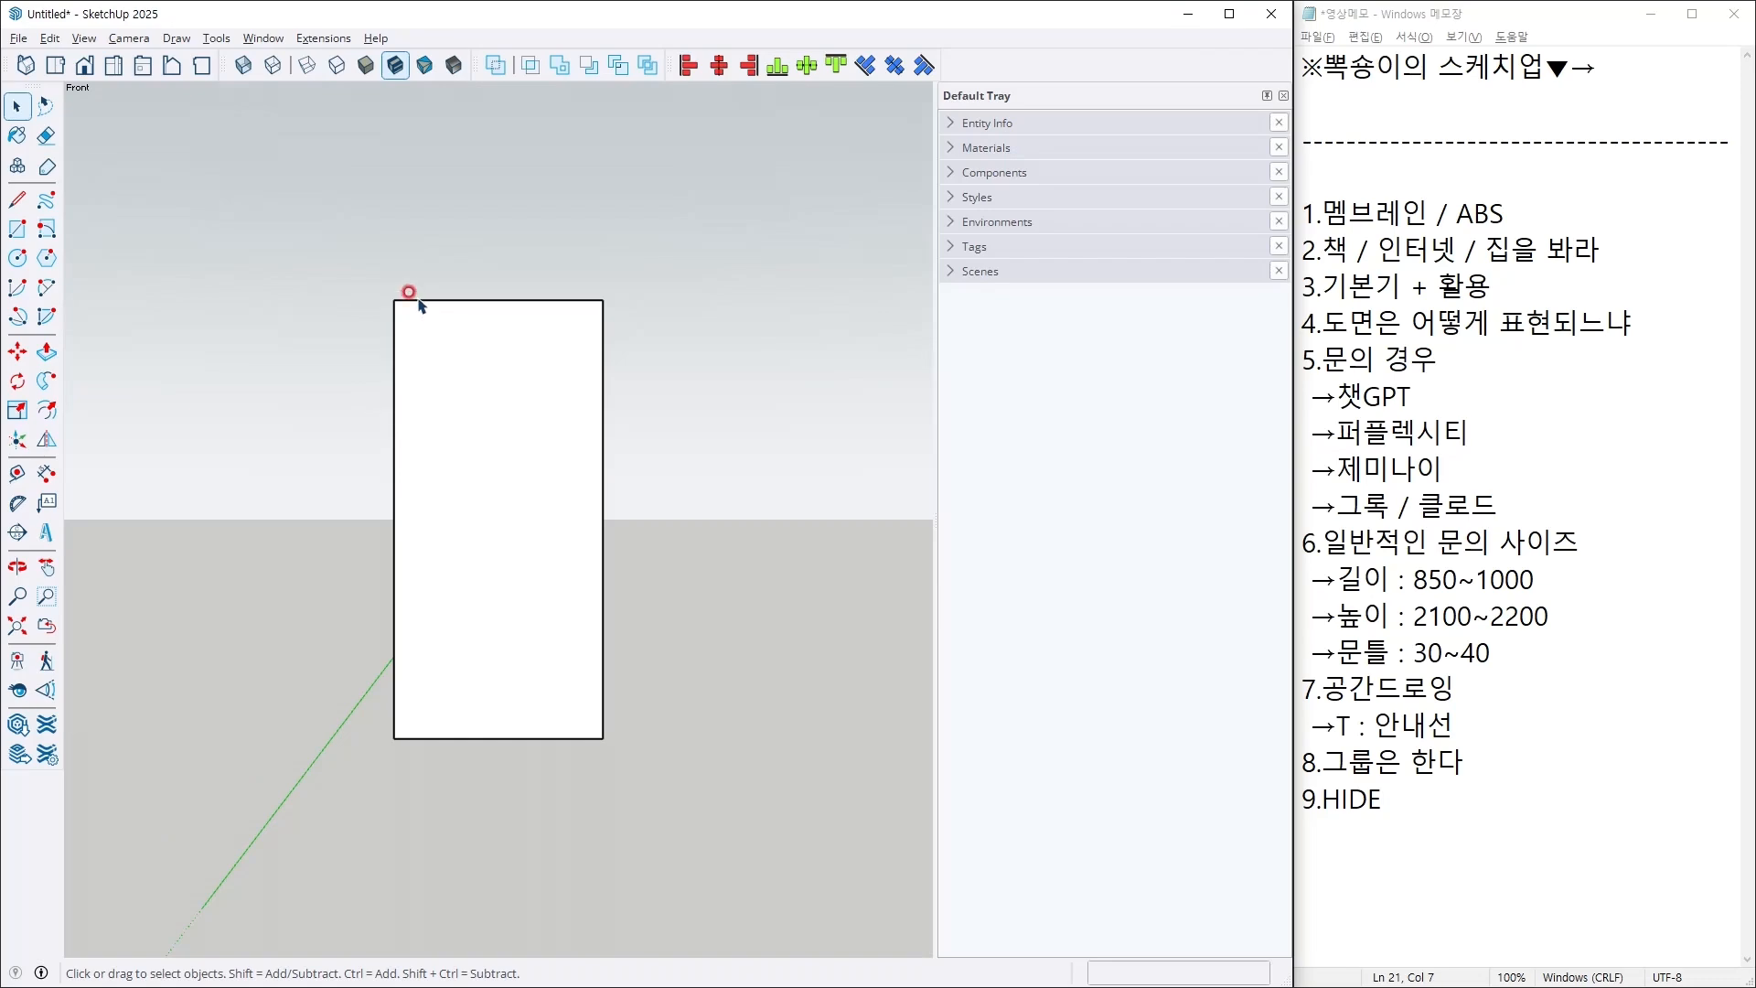
pyautogui.click(17, 626)
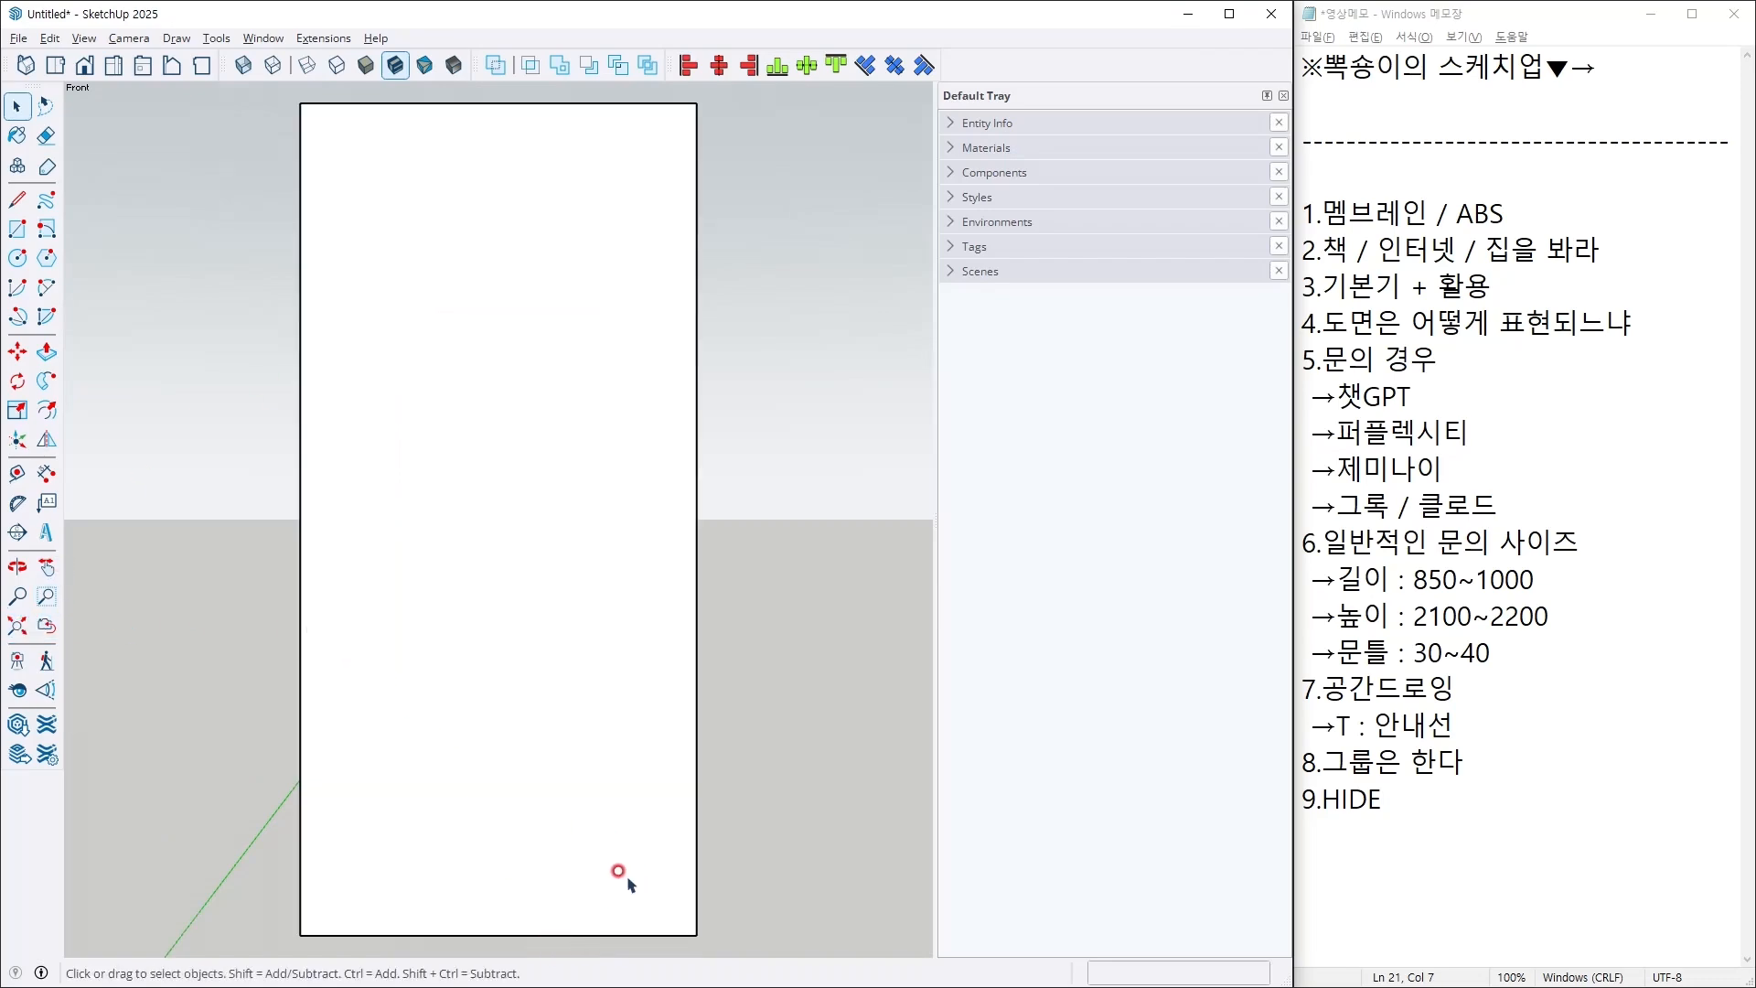
pyautogui.press('f')
pyautogui.click(627, 909)
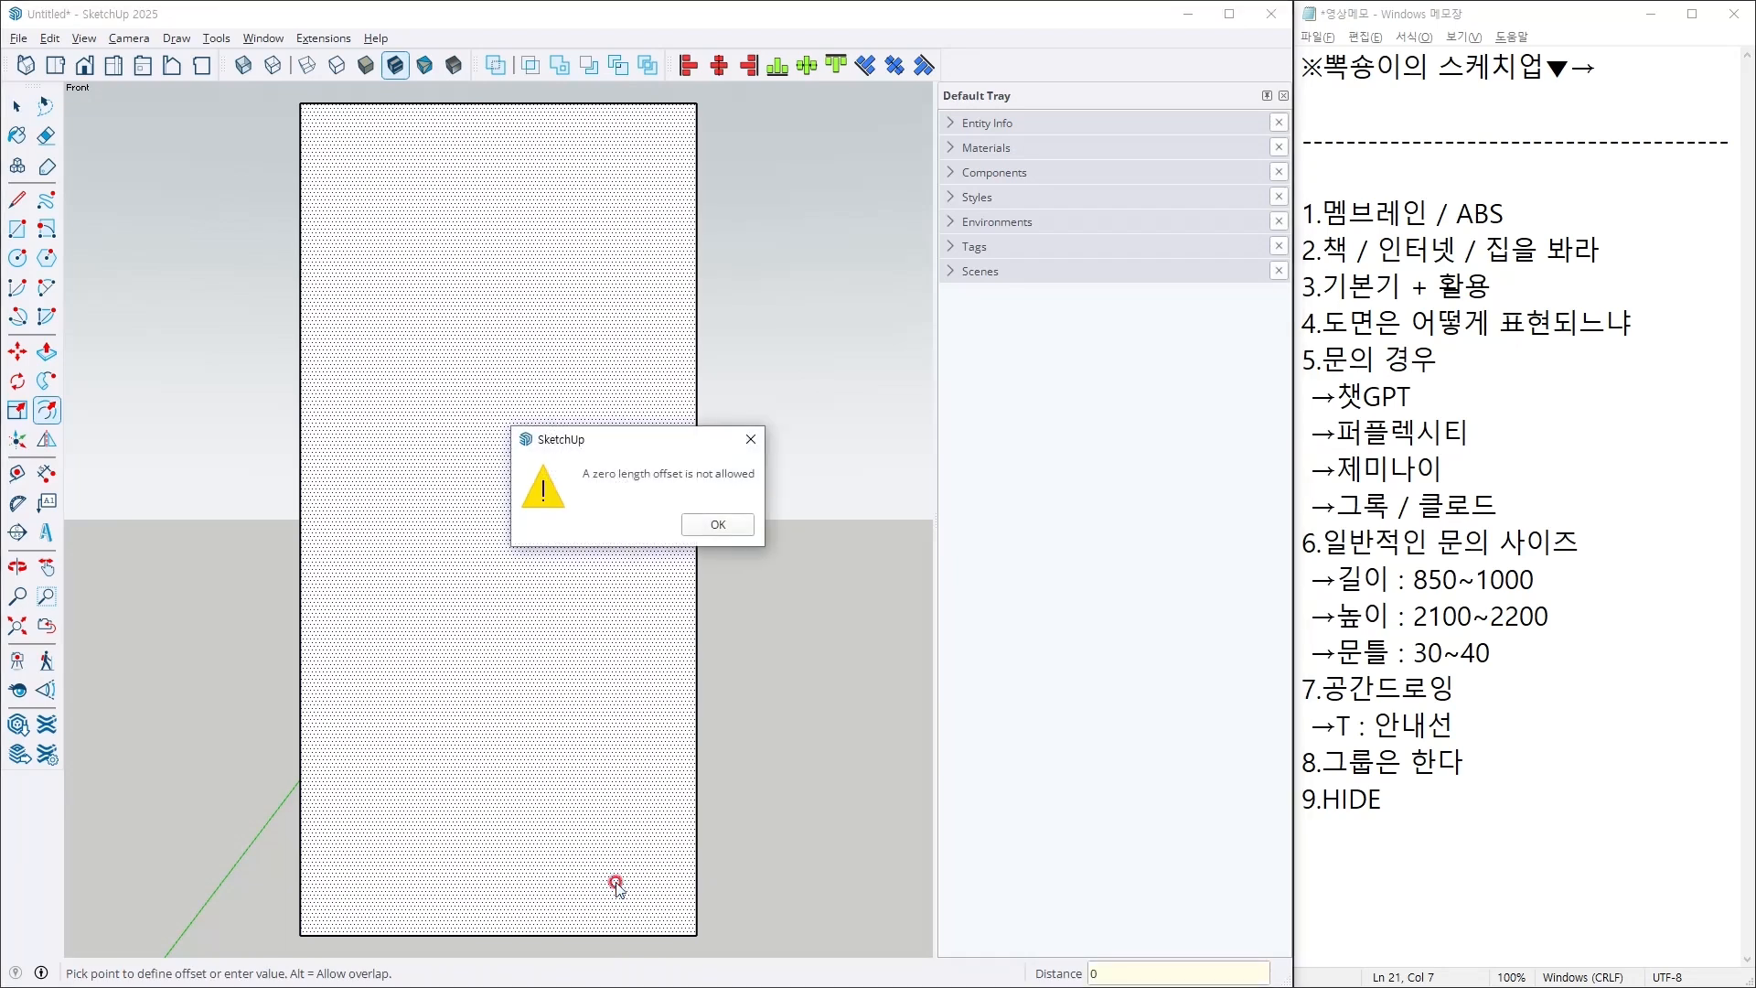
pyautogui.press('Return')
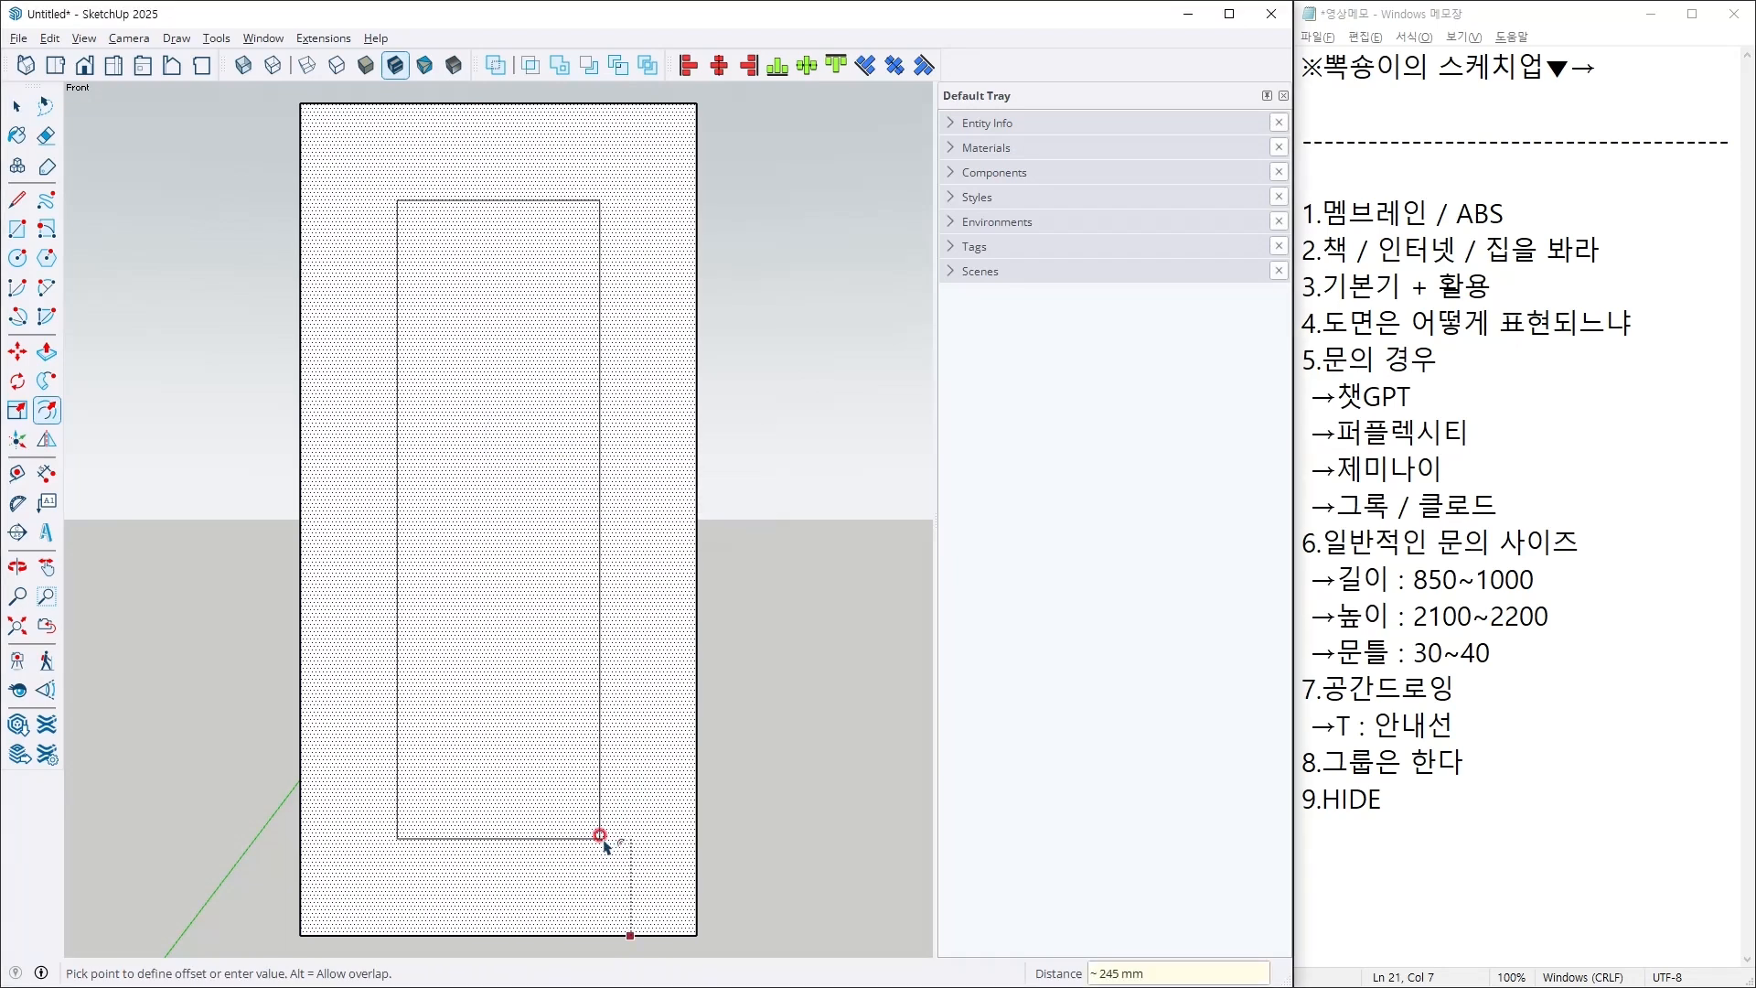
pyautogui.press('Return')
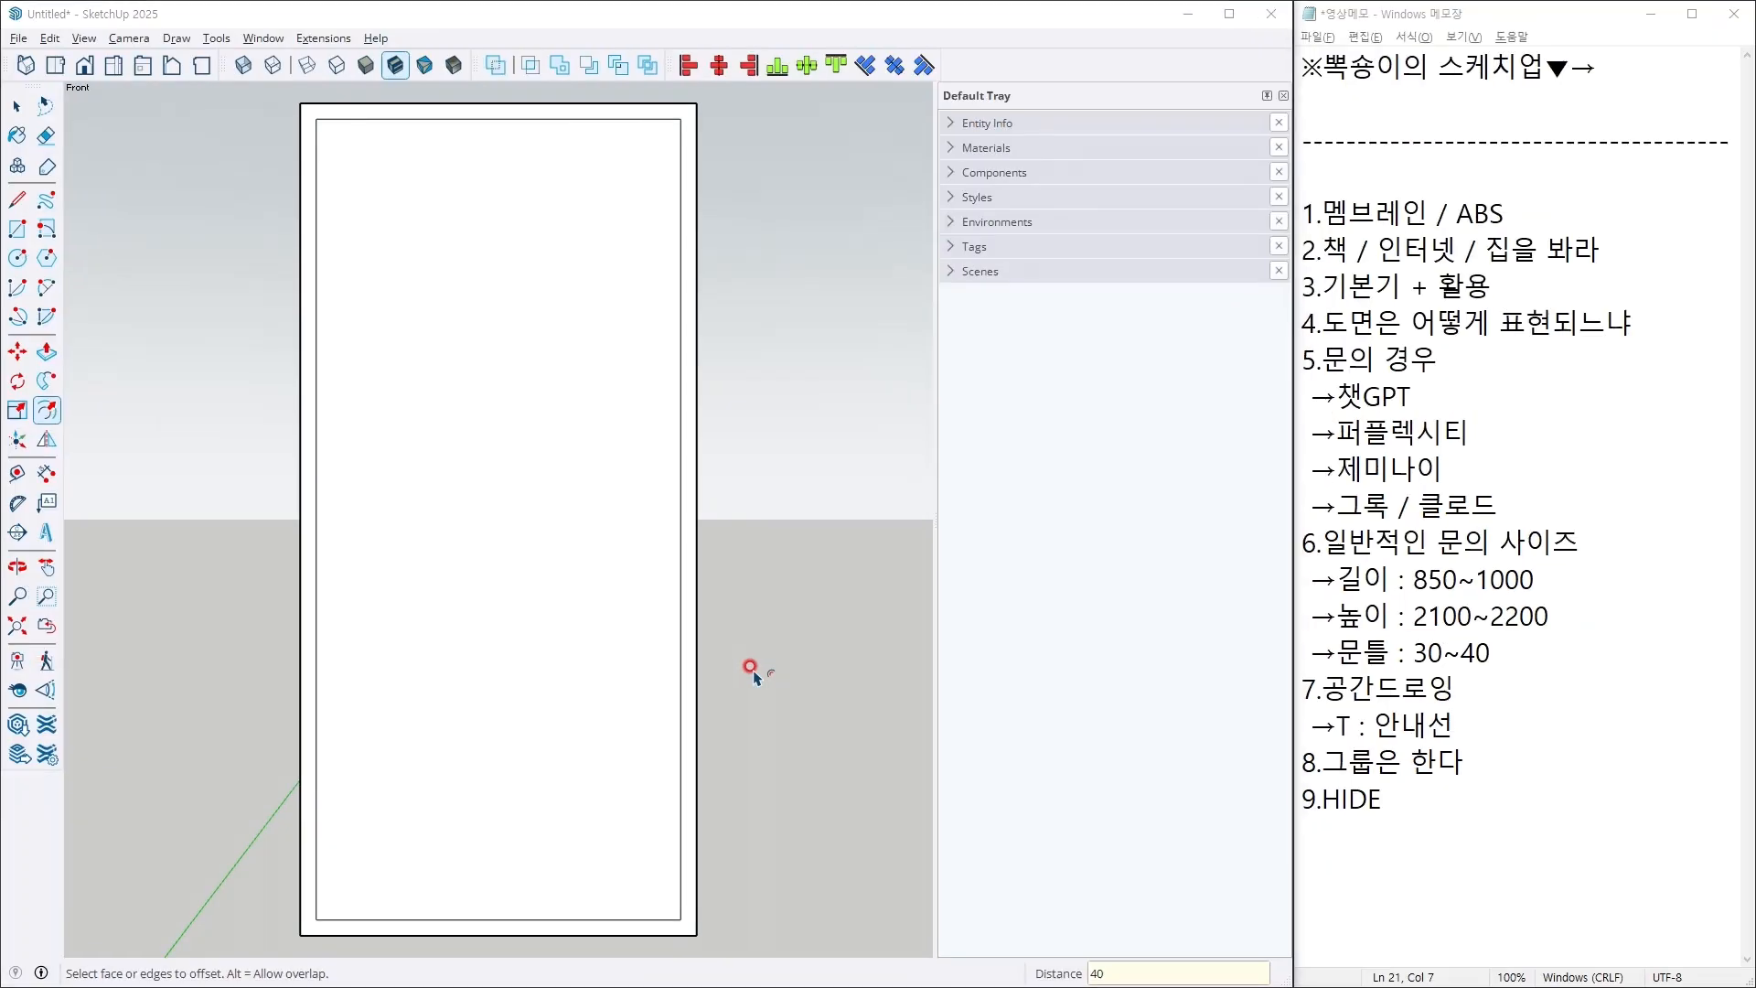
pyautogui.click(595, 783)
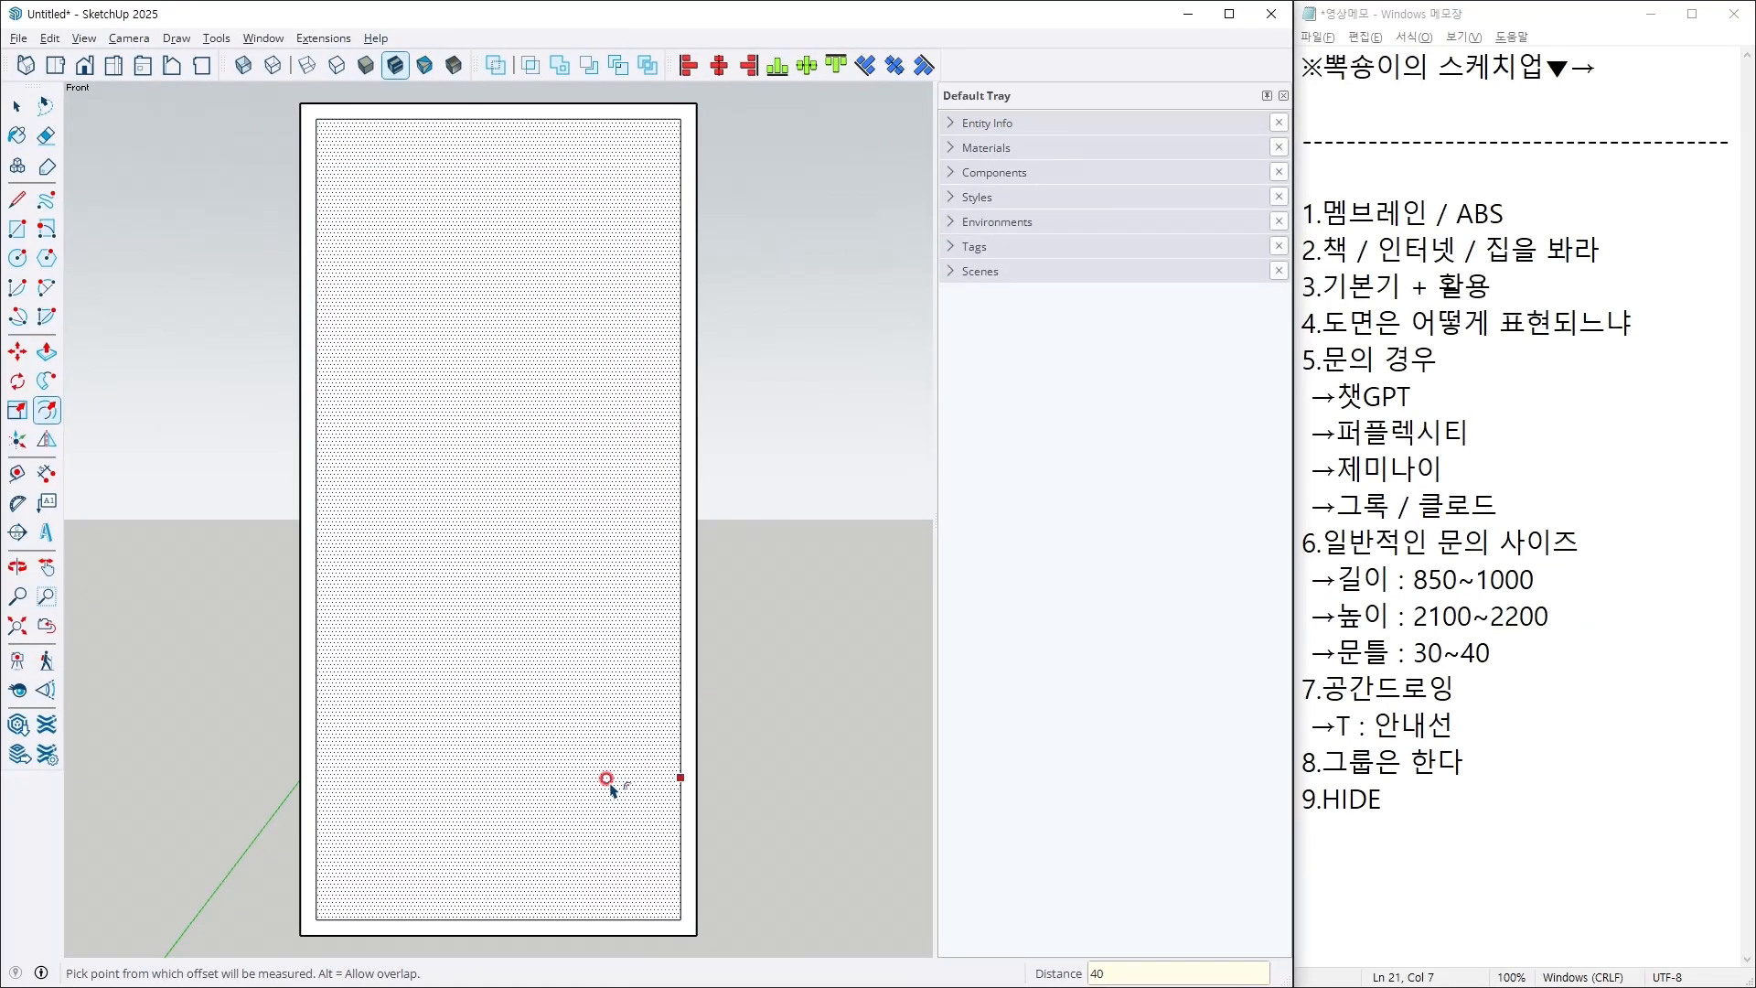
pyautogui.press('space')
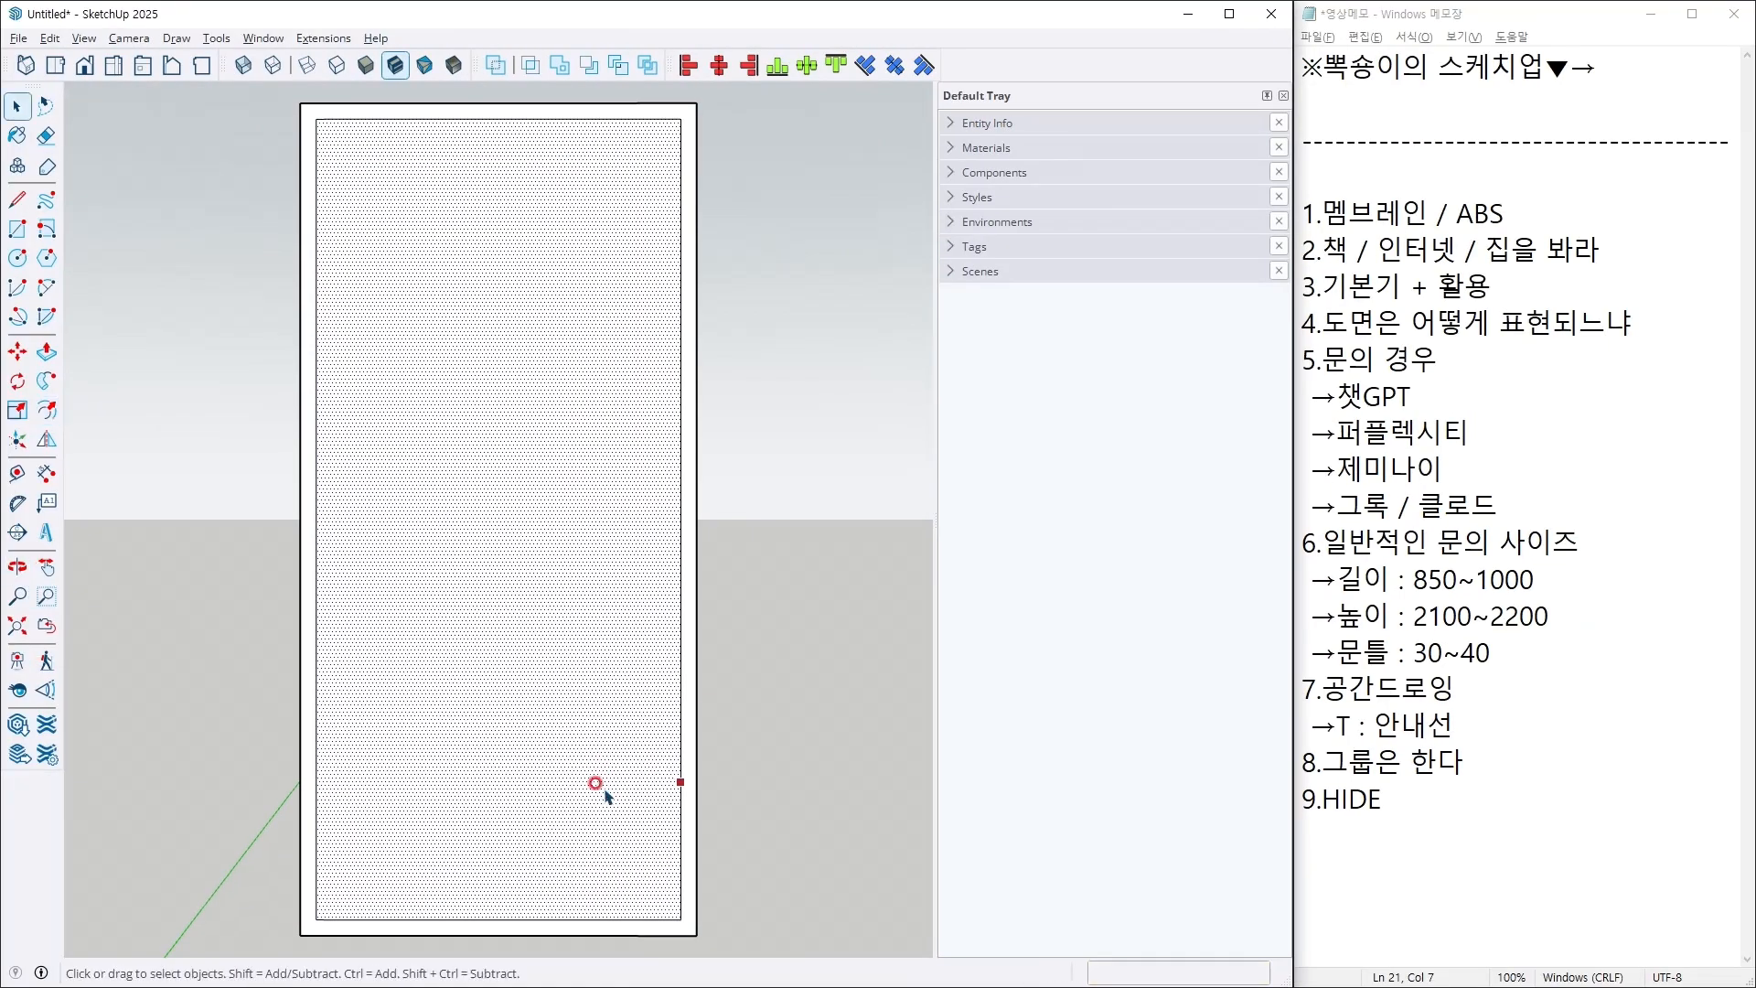
# Step: Try to move the inner outline's bottom edge down onto the outer bottom edge, and undo the move
pyautogui.press('m')
pyautogui.click(535, 919)
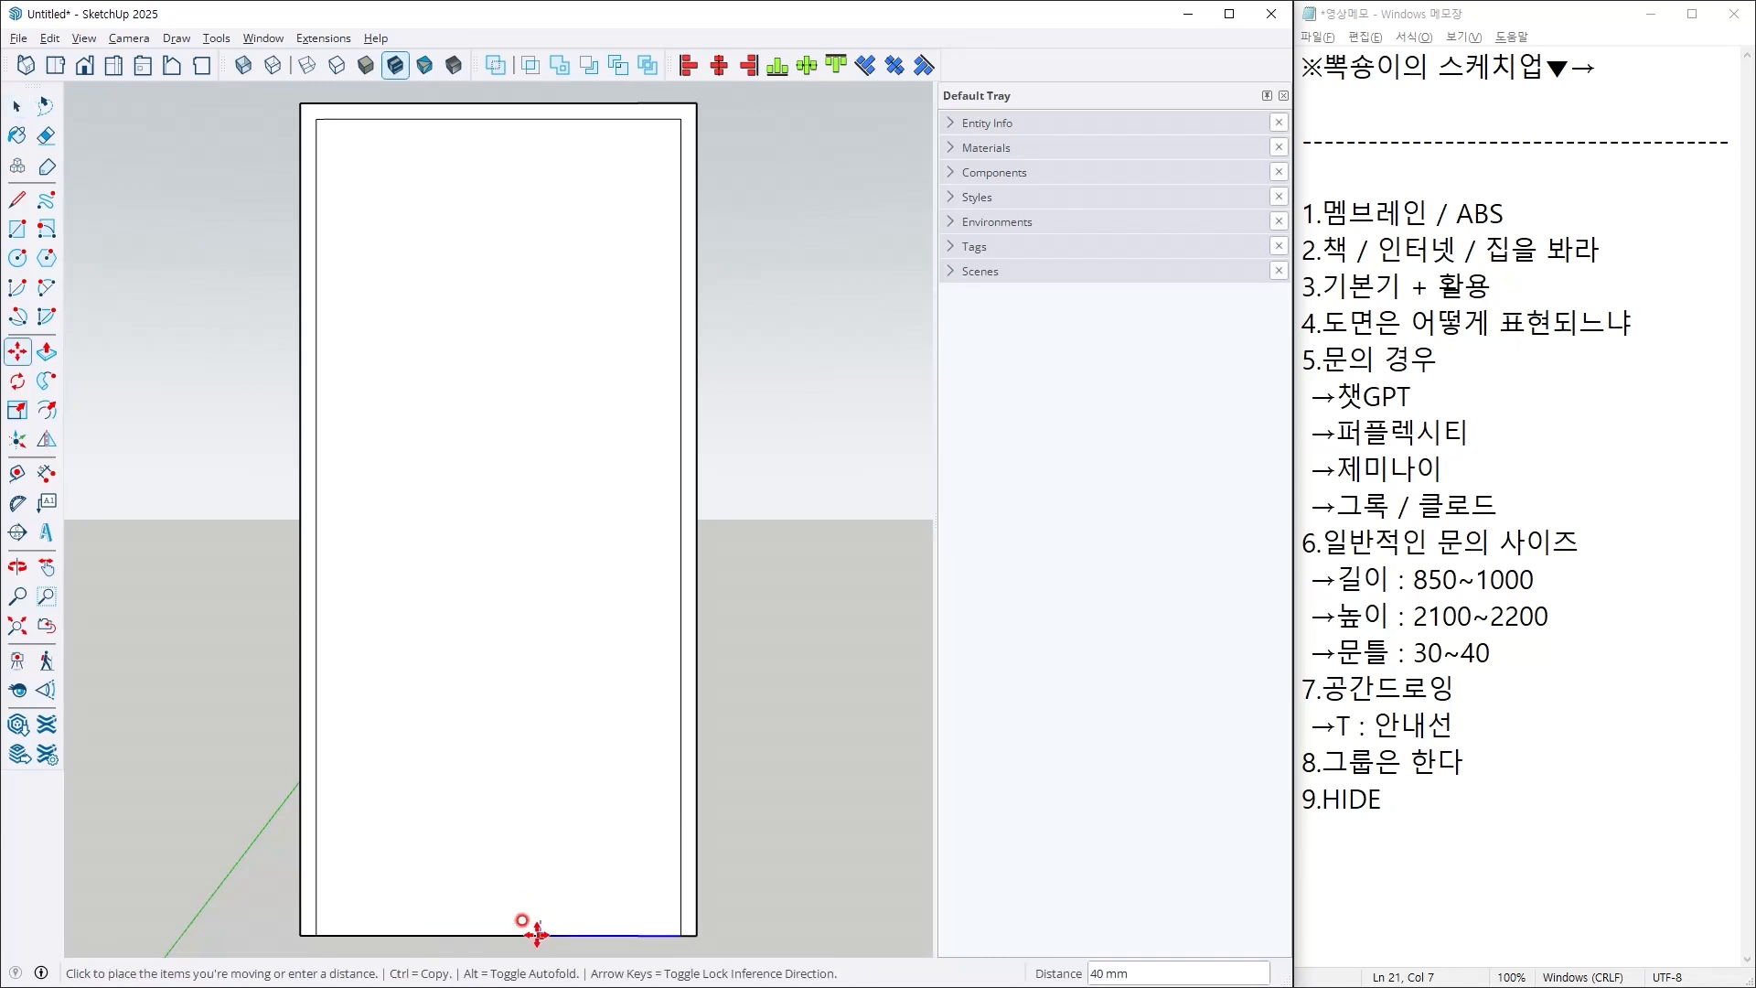
pyautogui.click(553, 937)
pyautogui.press('space')
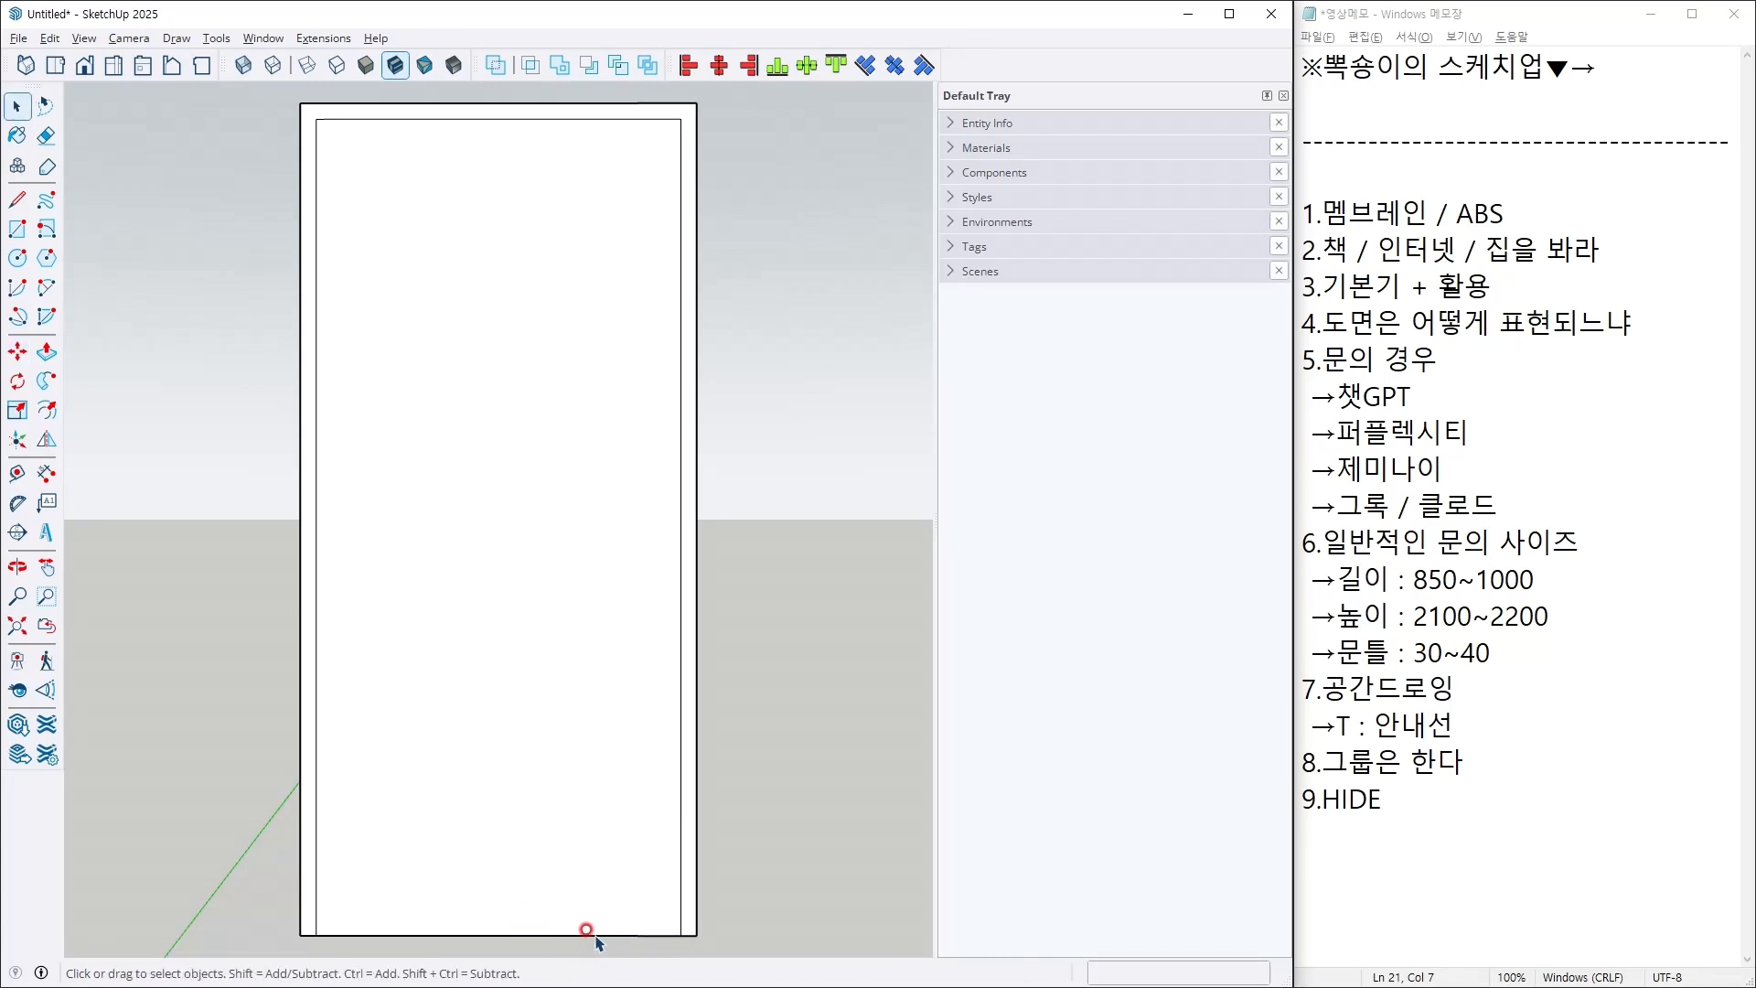
pyautogui.hotkey('ctrl', 'z')
# Step: Move the inner outline's bottom edge 40 mm down along the blue axis onto the outer bottom edge
pyautogui.click(560, 918)
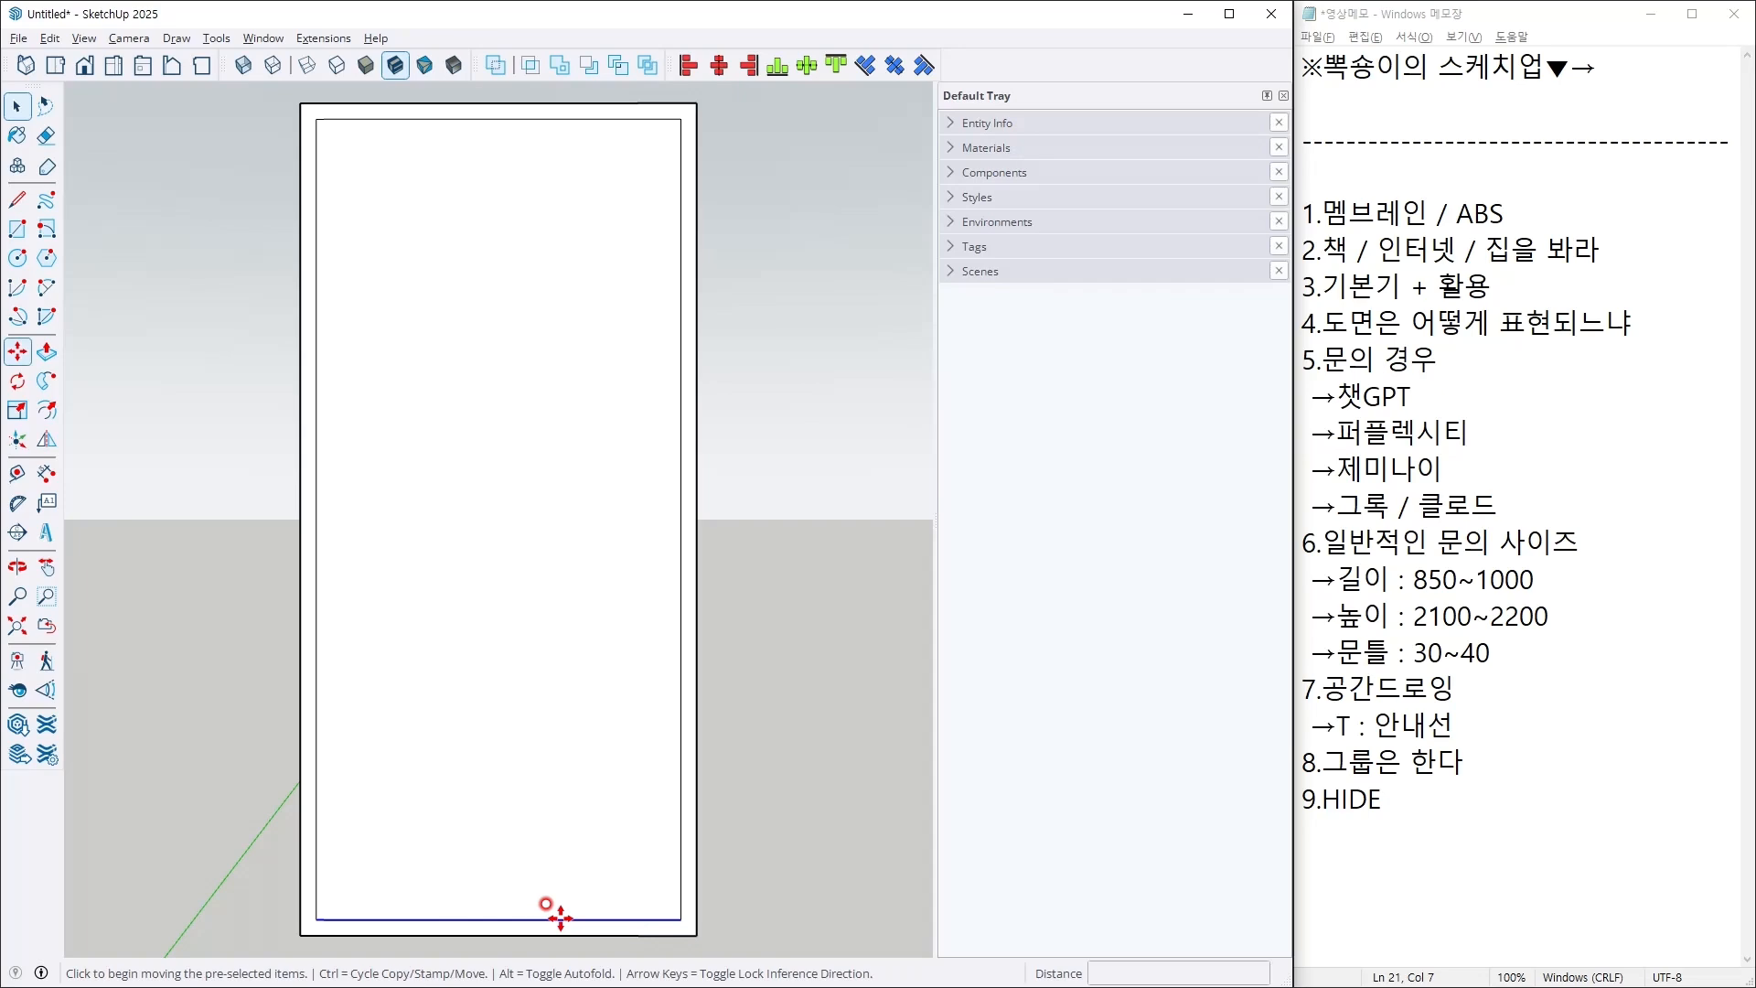
pyautogui.press('m')
pyautogui.click(553, 918)
pyautogui.press('Escape')
pyautogui.hotkey('alt', 'Tab')
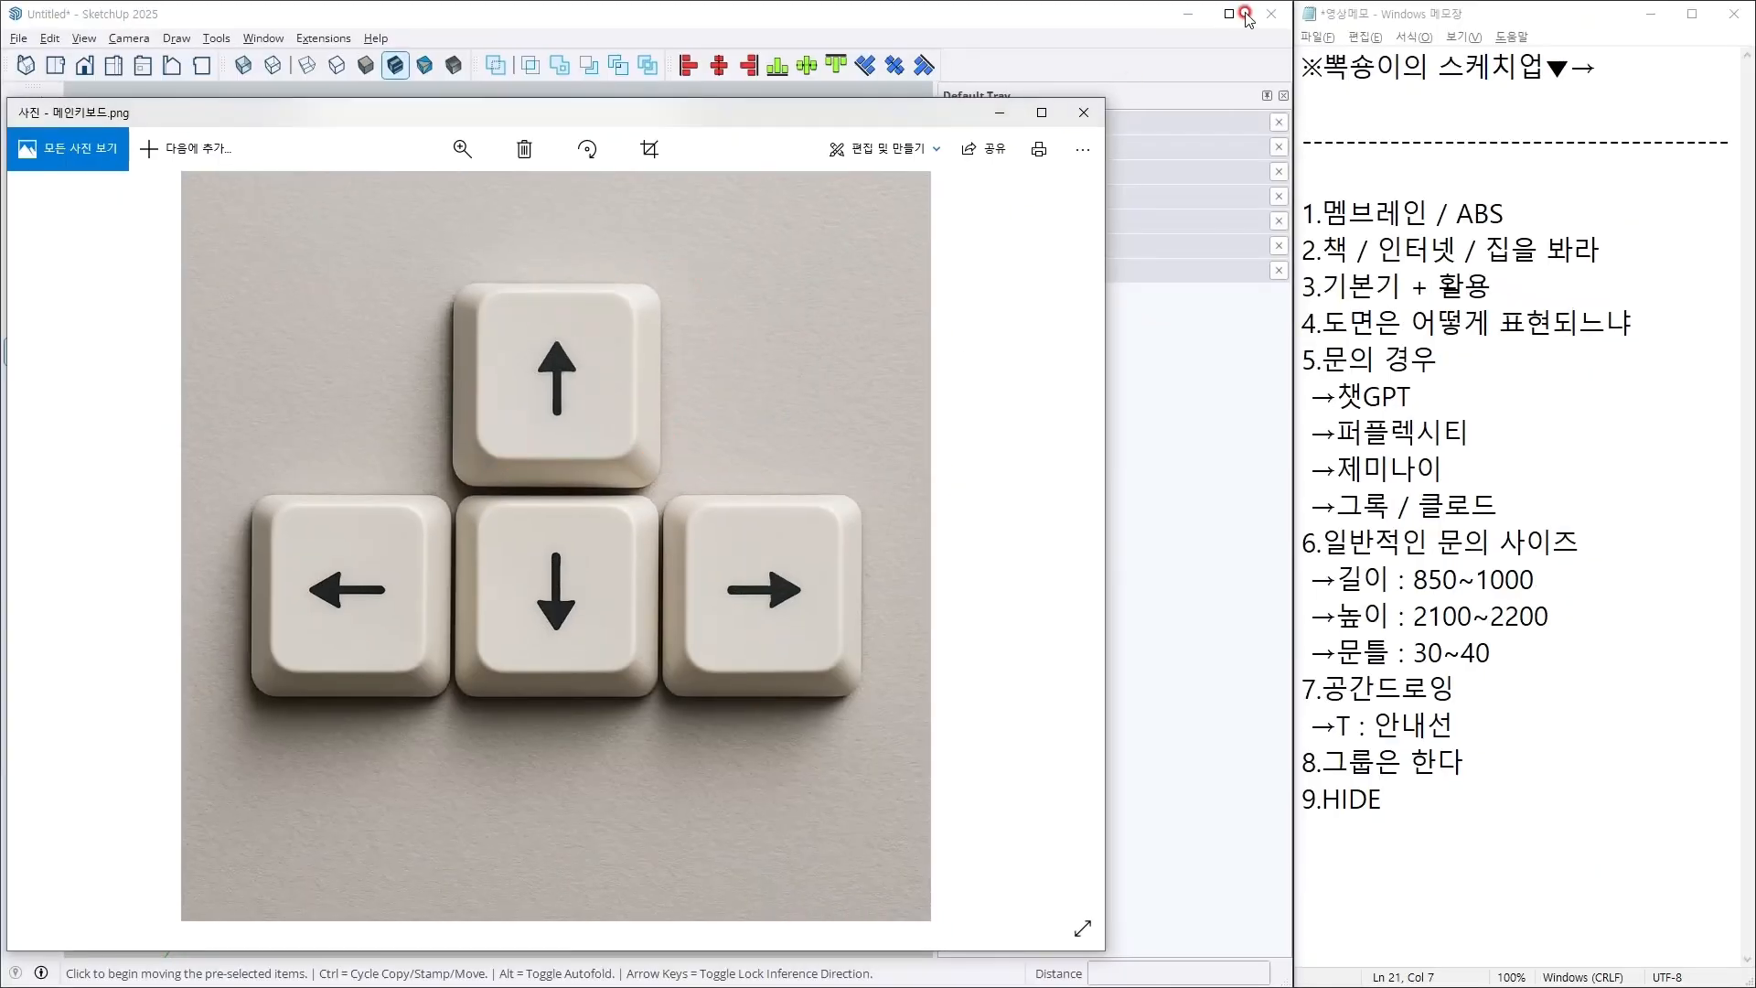
pyautogui.click(1084, 111)
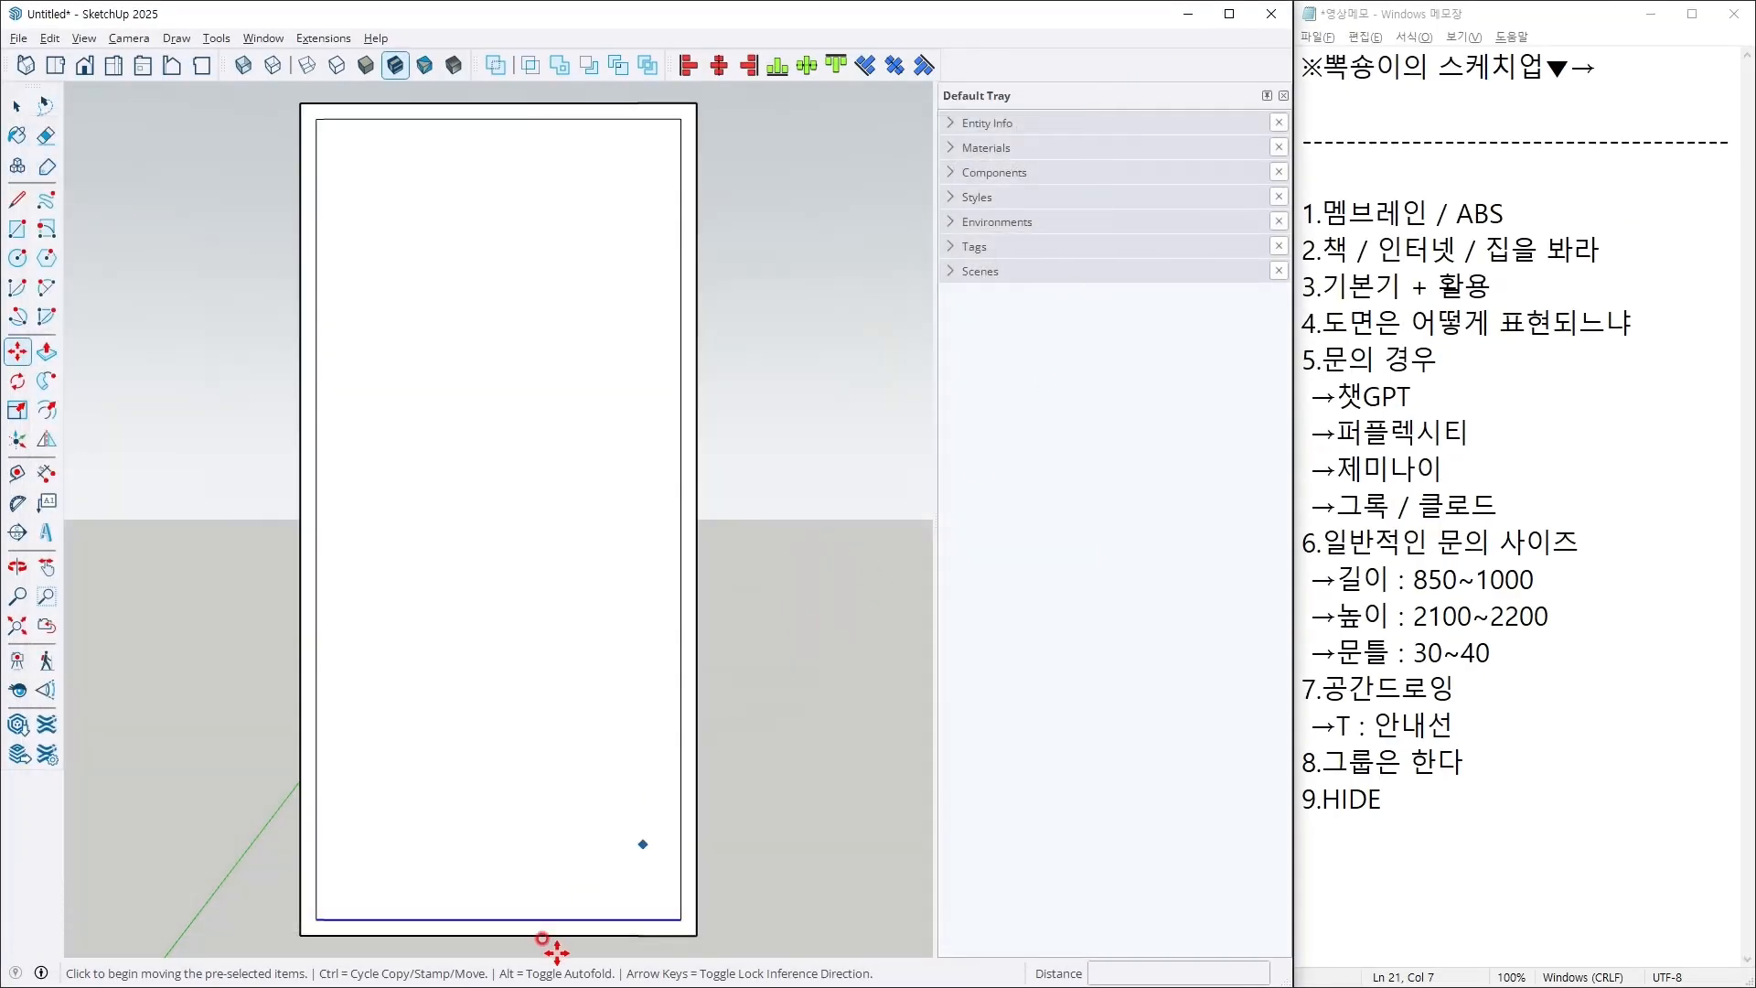
pyautogui.moveTo(550, 847); pyautogui.dragTo(549, 909, button='middle')
pyautogui.click(552, 916)
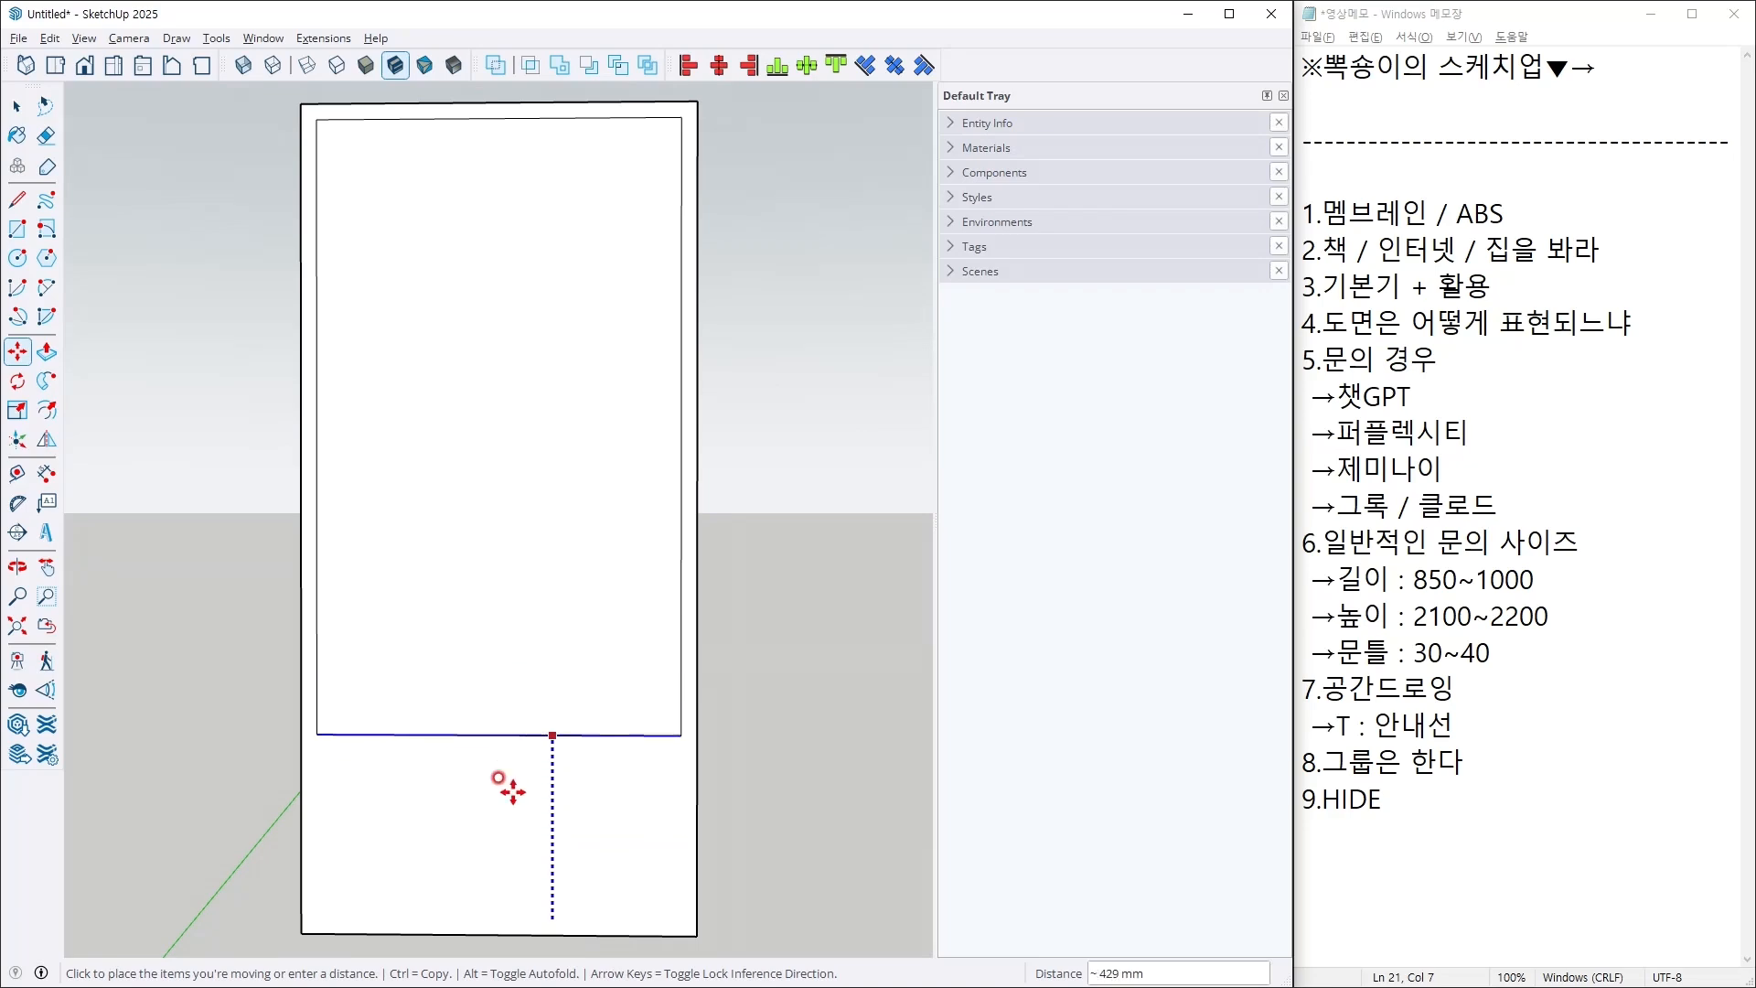
pyautogui.write('40')
pyautogui.press('Return')
pyautogui.press('space')
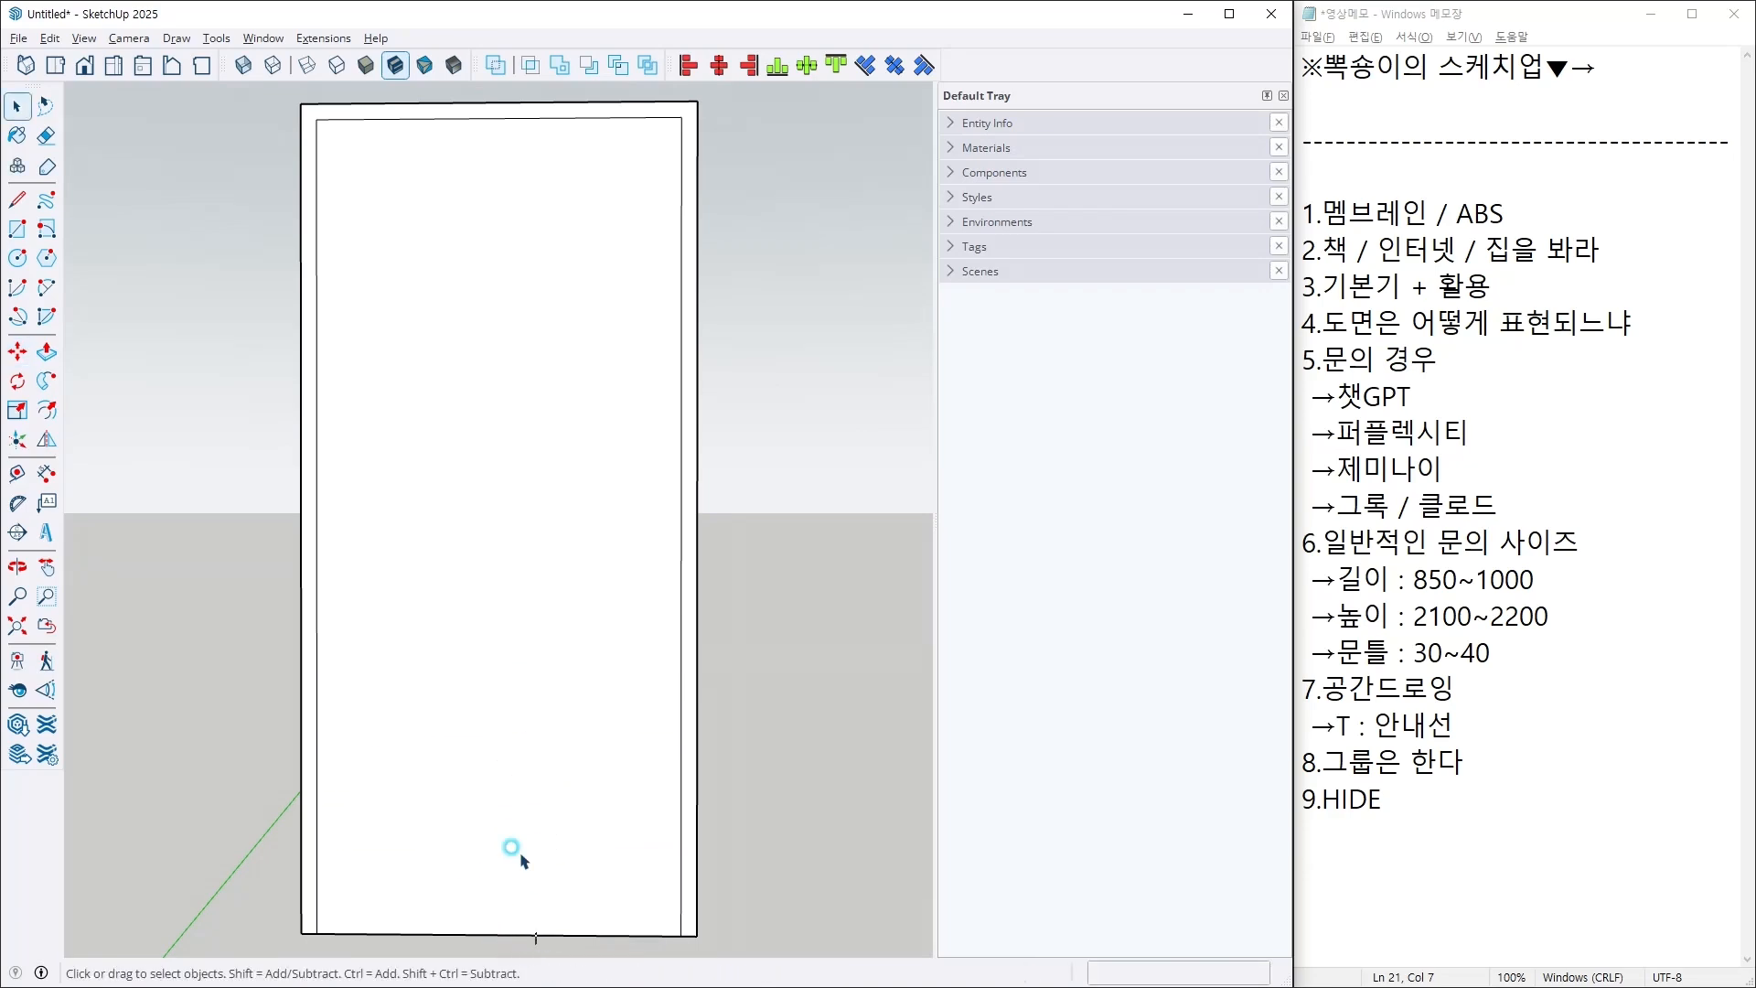
# Step: Delete the inner door face and extrude the remaining frame profile 100 mm with Push/Pull
pyautogui.click(470, 674)
pyautogui.press('Delete')
pyautogui.moveTo(470, 674); pyautogui.dragTo(329, 699, button='middle')
pyautogui.press('p')
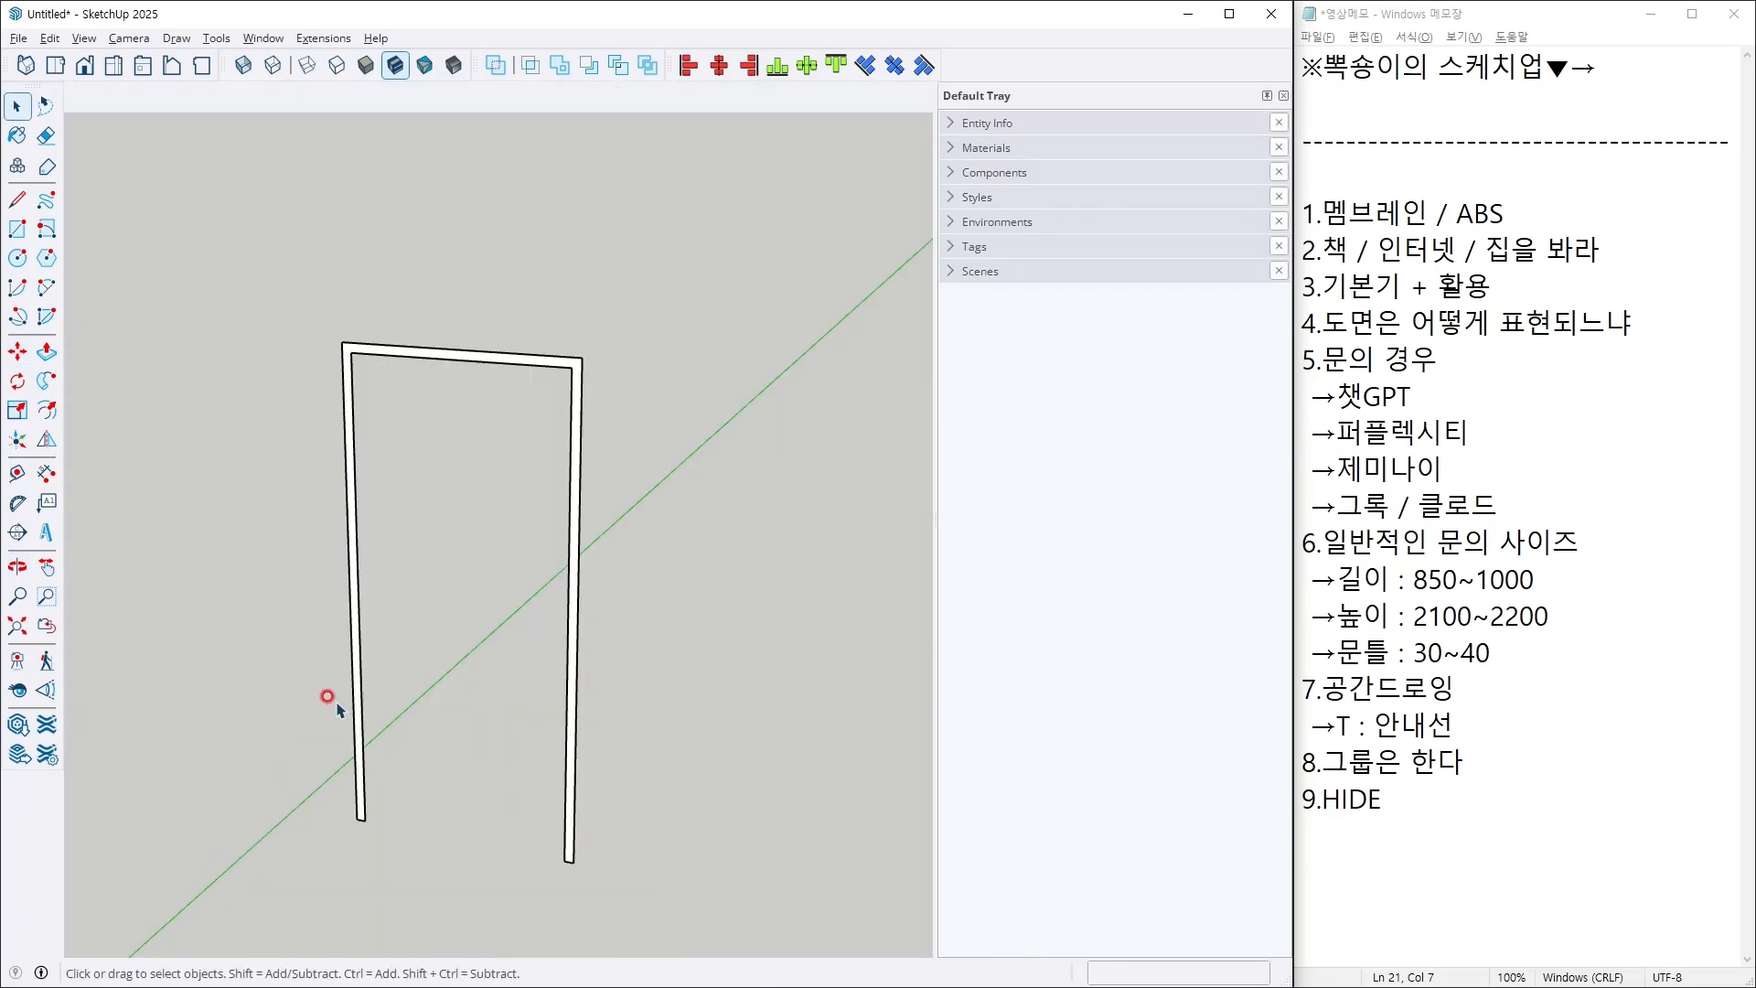
pyautogui.click(363, 771)
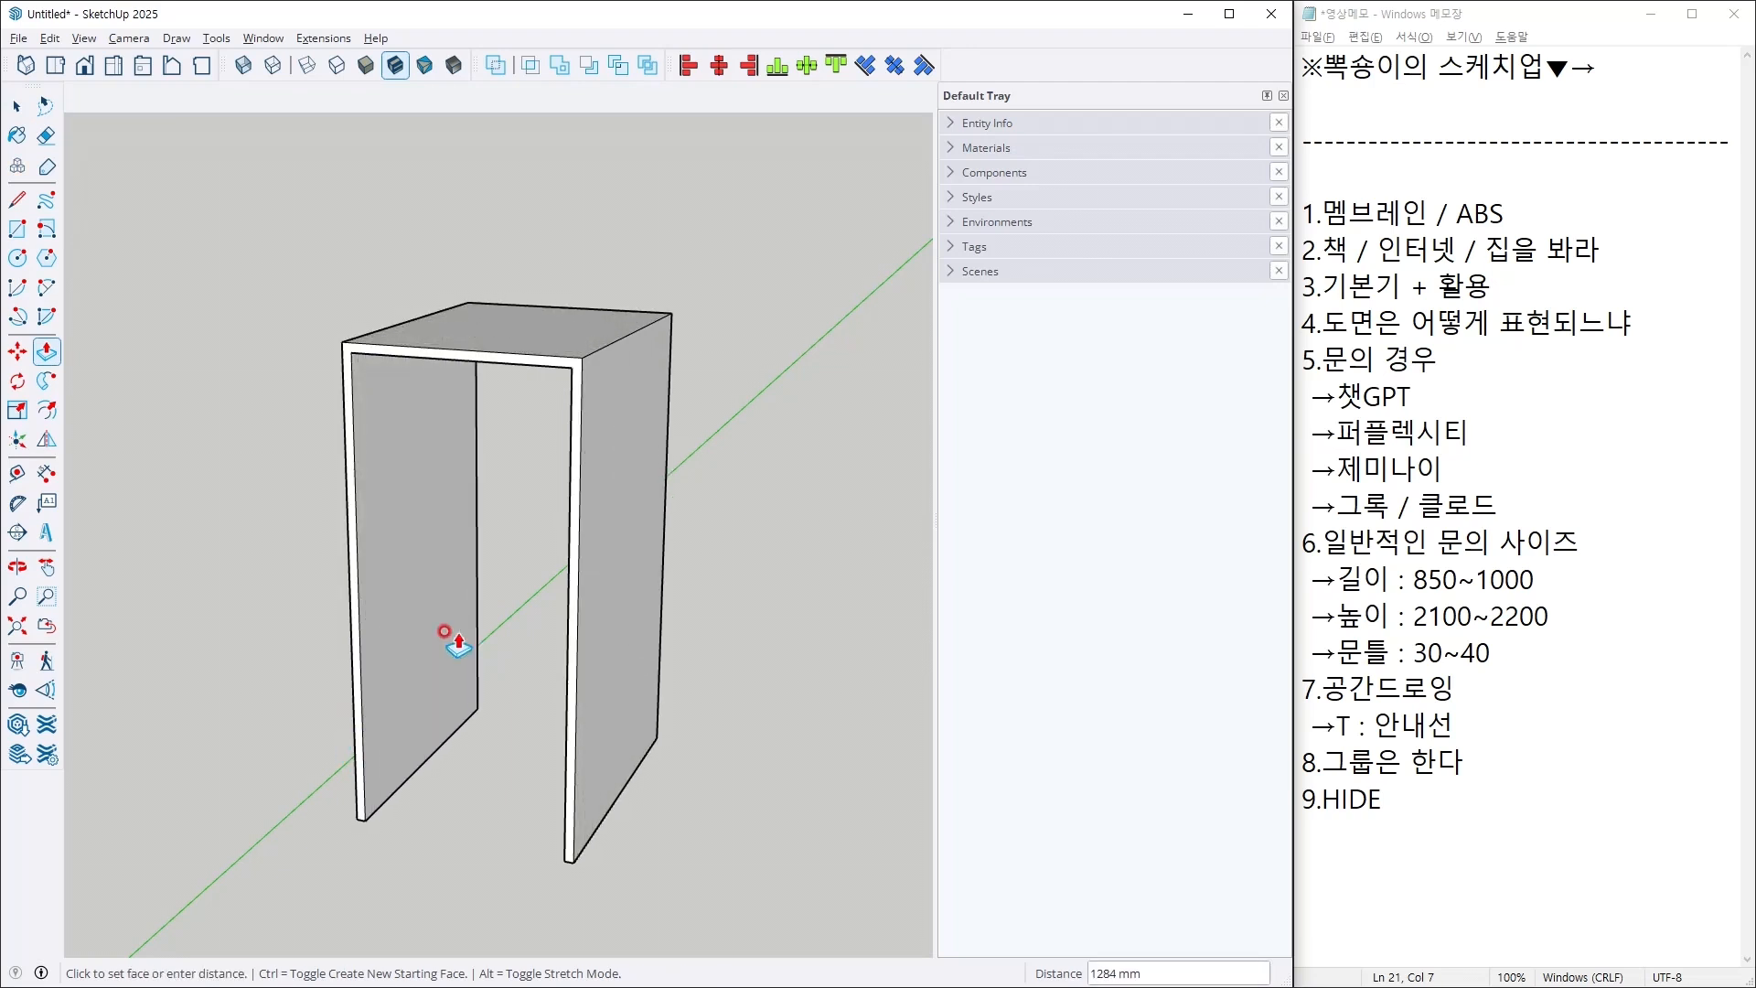
pyautogui.press('Return')
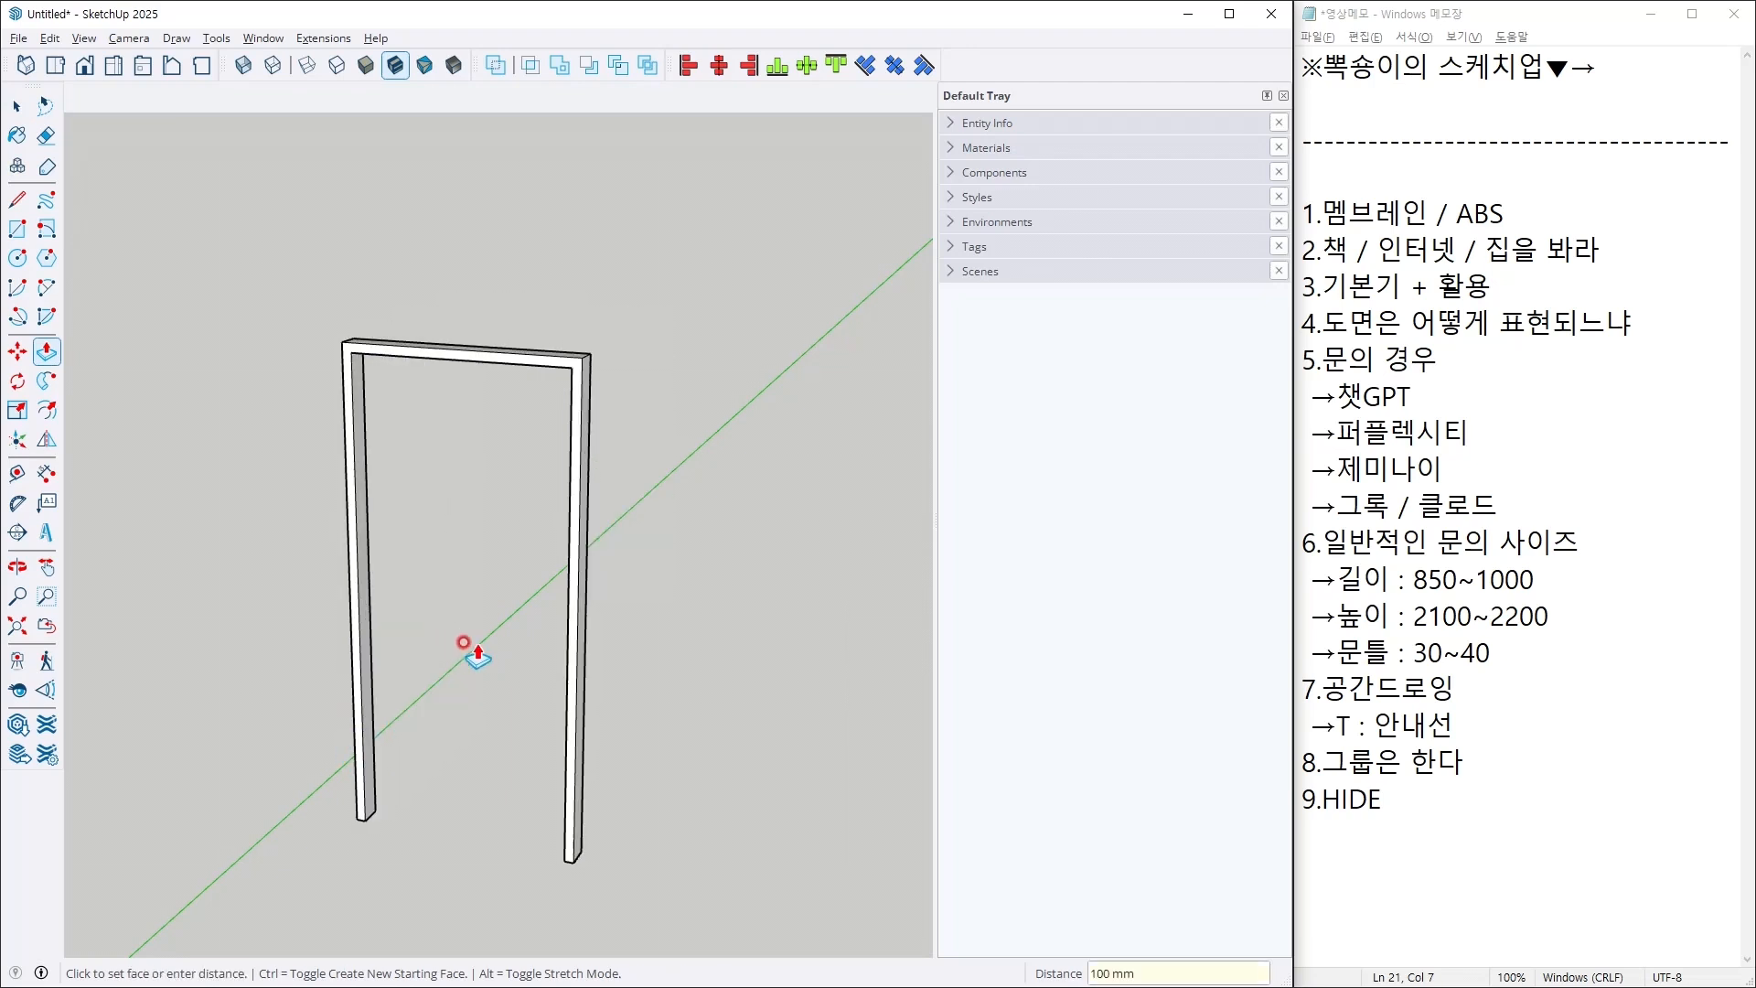
# Step: Extend the frame's front face 20 mm forward with Push/Pull
pyautogui.click(568, 676)
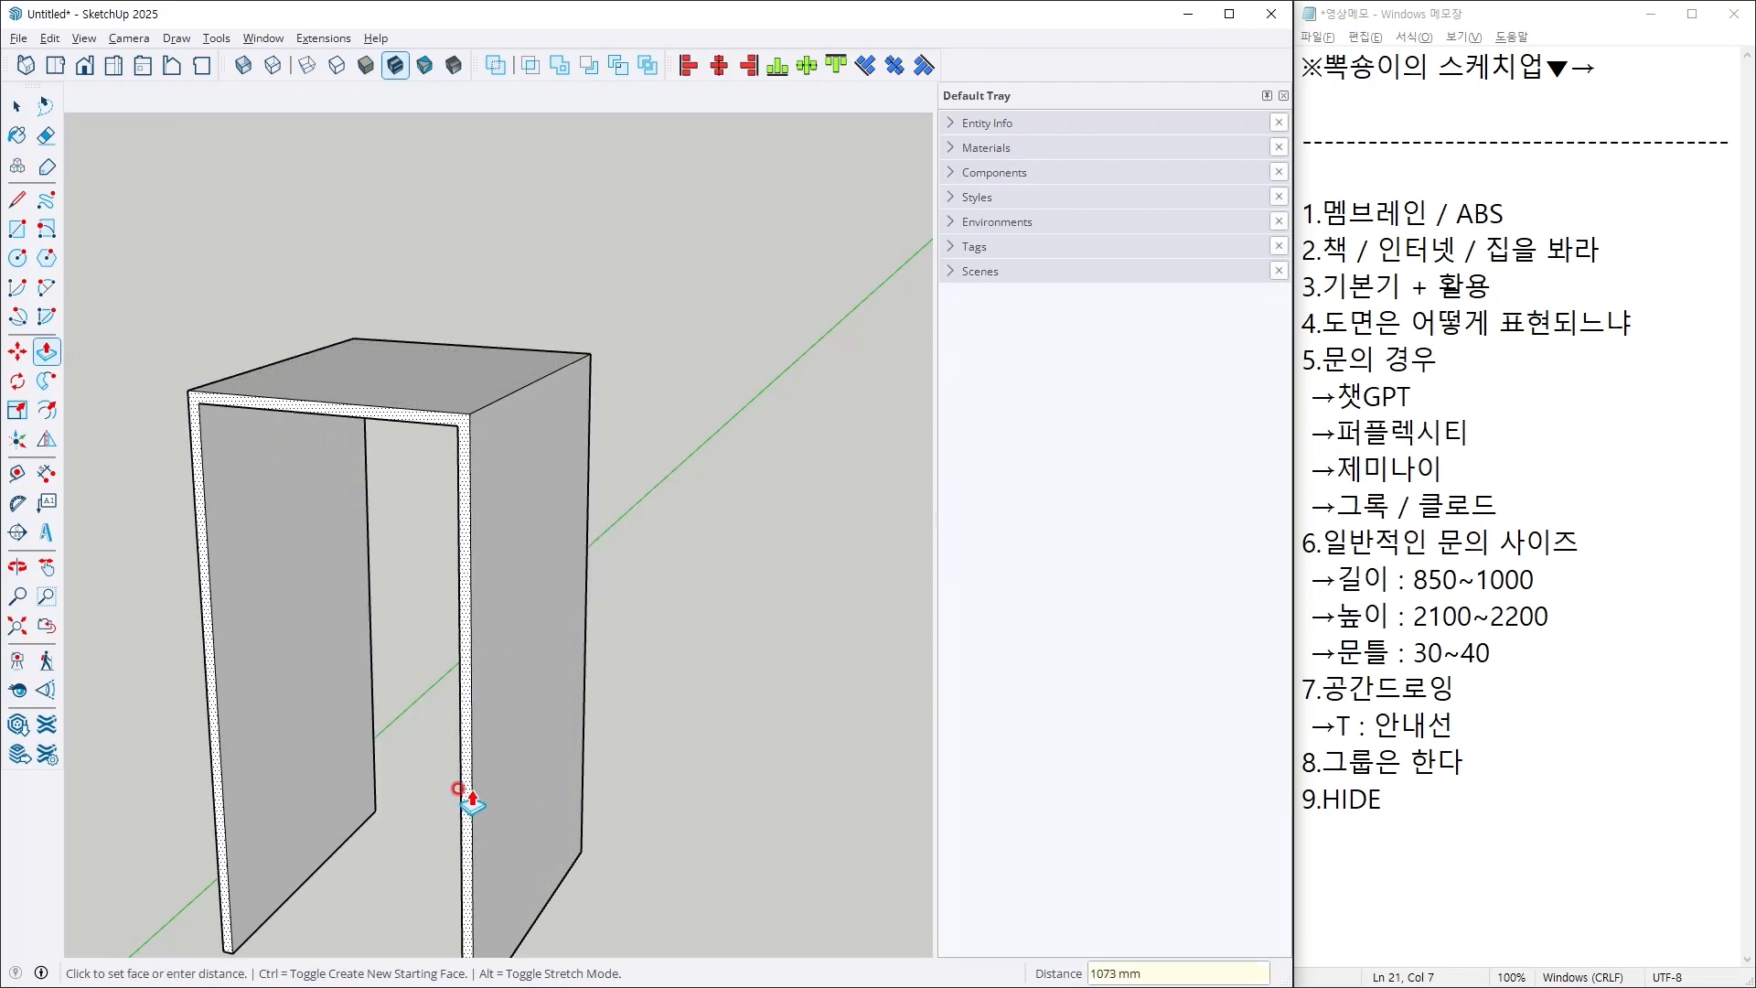
pyautogui.write('20')
pyautogui.press('Return')
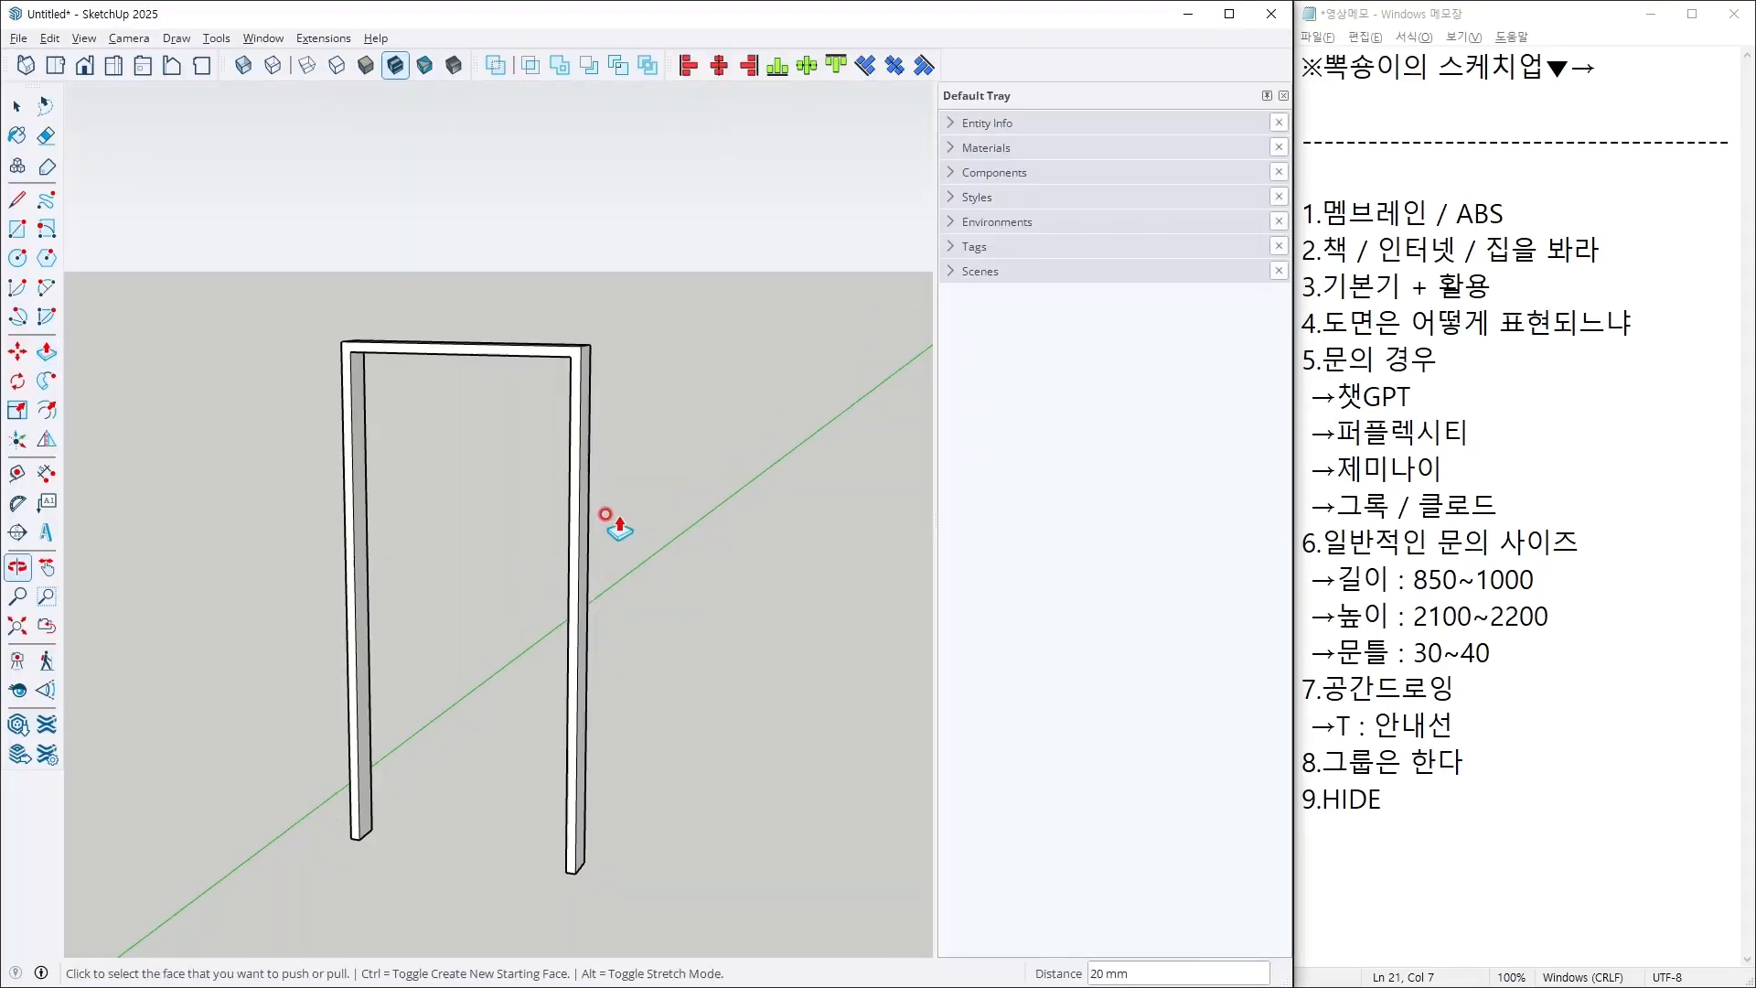
pyautogui.press('space')
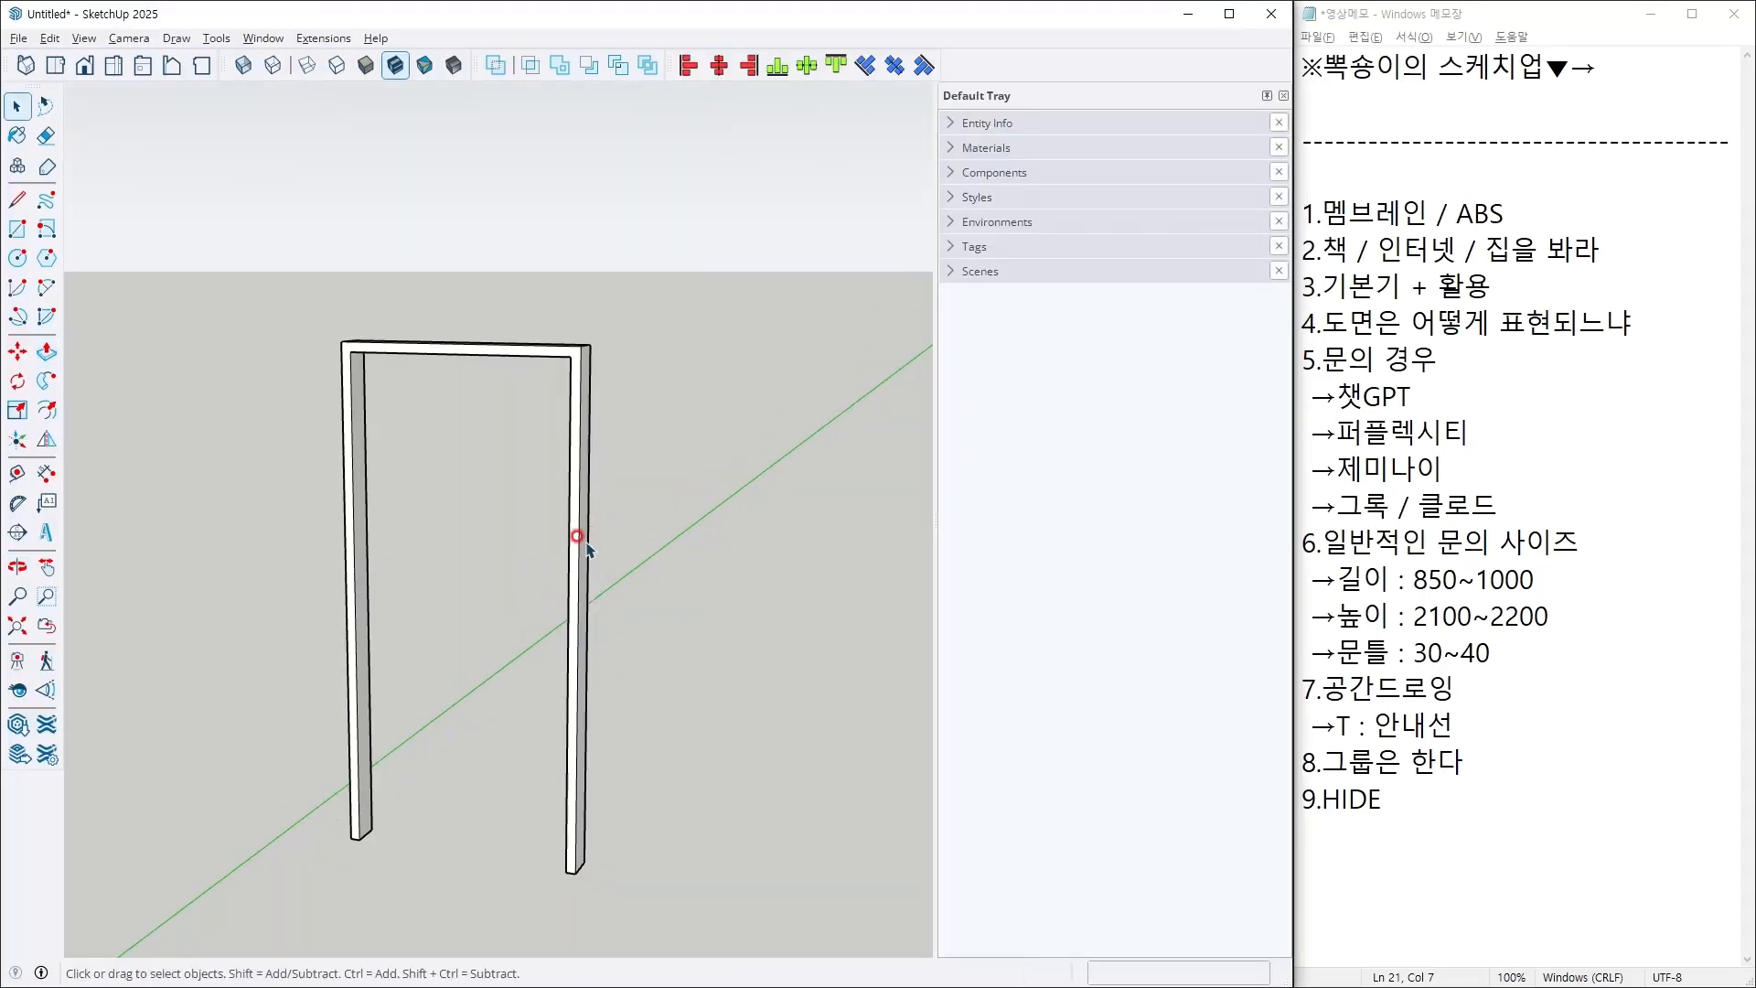
# Step: Group all the connected geometry of the door frame
pyautogui.tripleClick(577, 548)
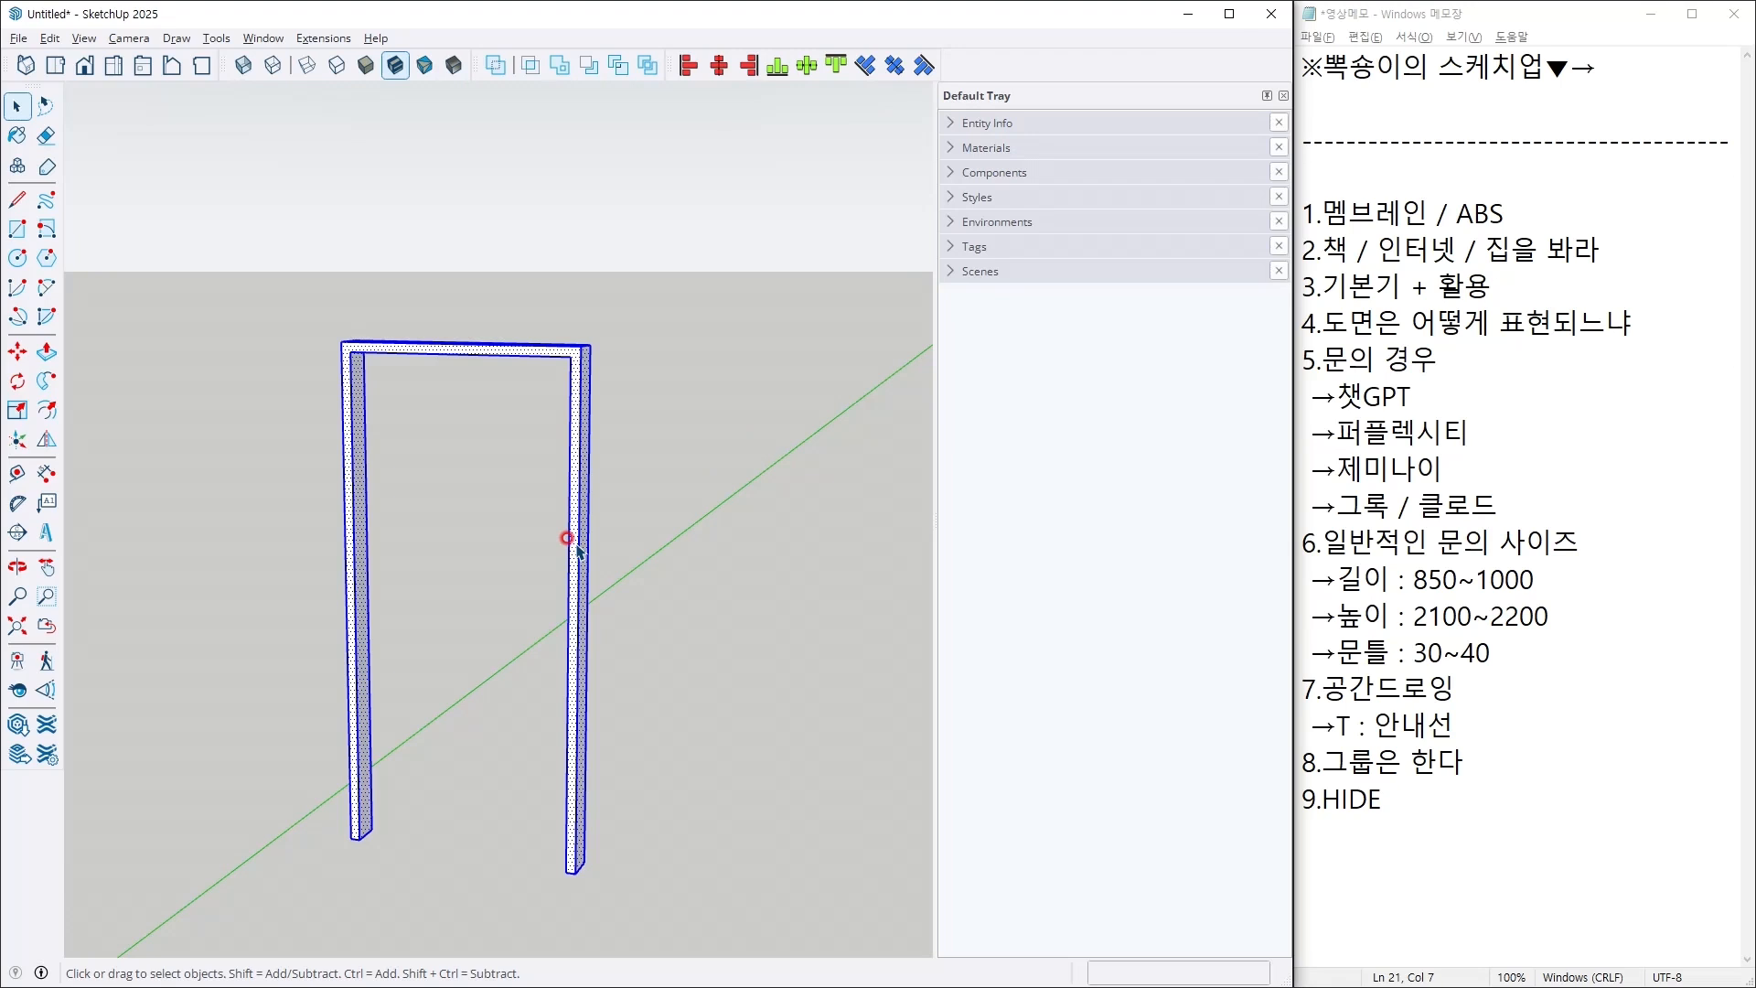
pyautogui.hotkey('ctrl', 'g')
pyautogui.hotkey('shift', 'z')
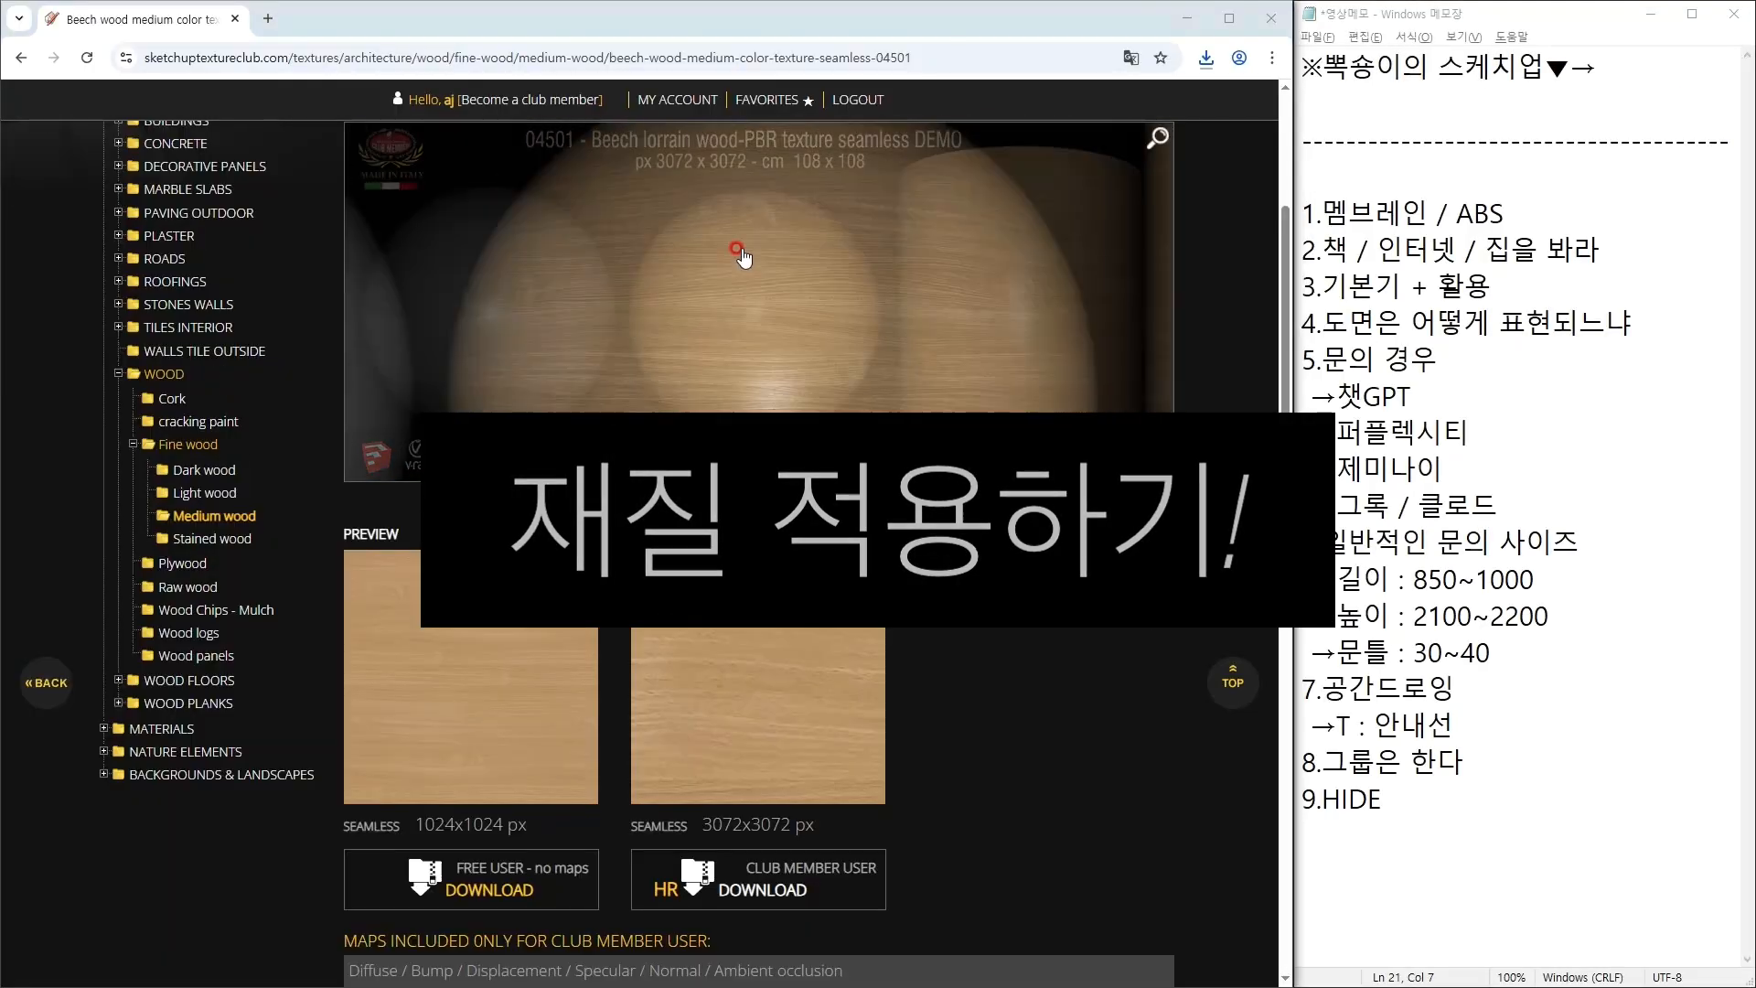
# Step: Examine the beech wood medium color texture 04501 page and its category path, and return to SketchUp
pyautogui.scroll(3, 387, 245)
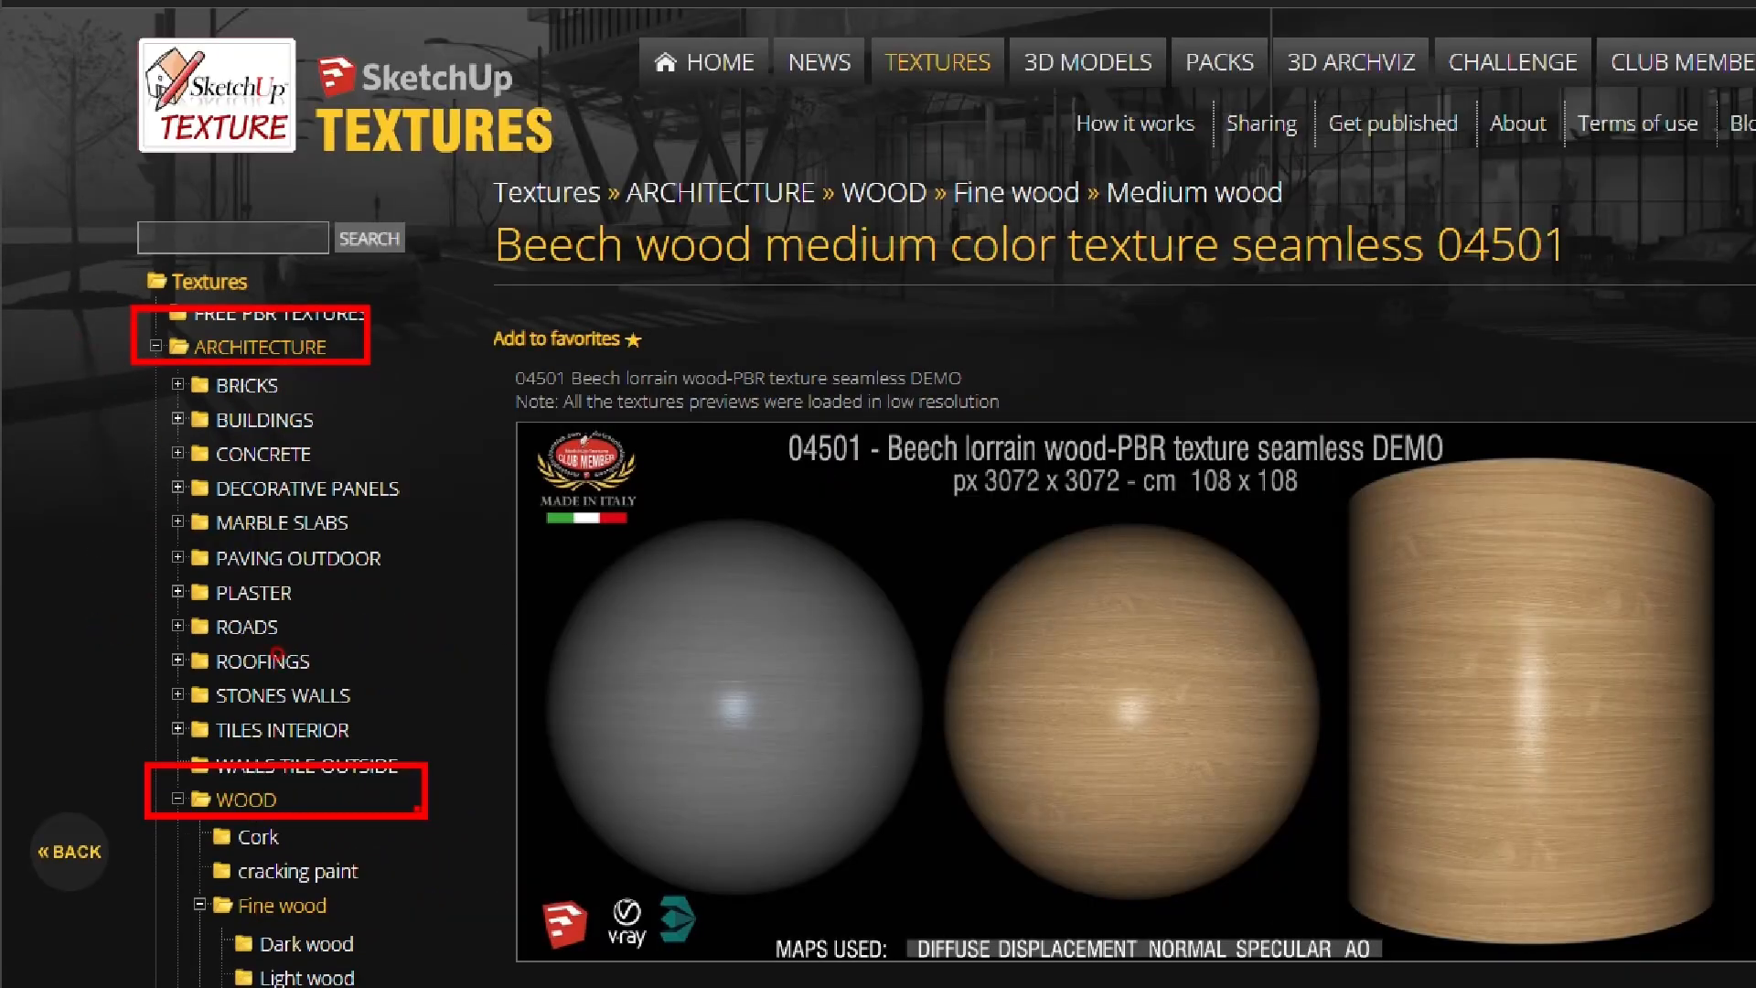
pyautogui.scroll(-2, 249, 727)
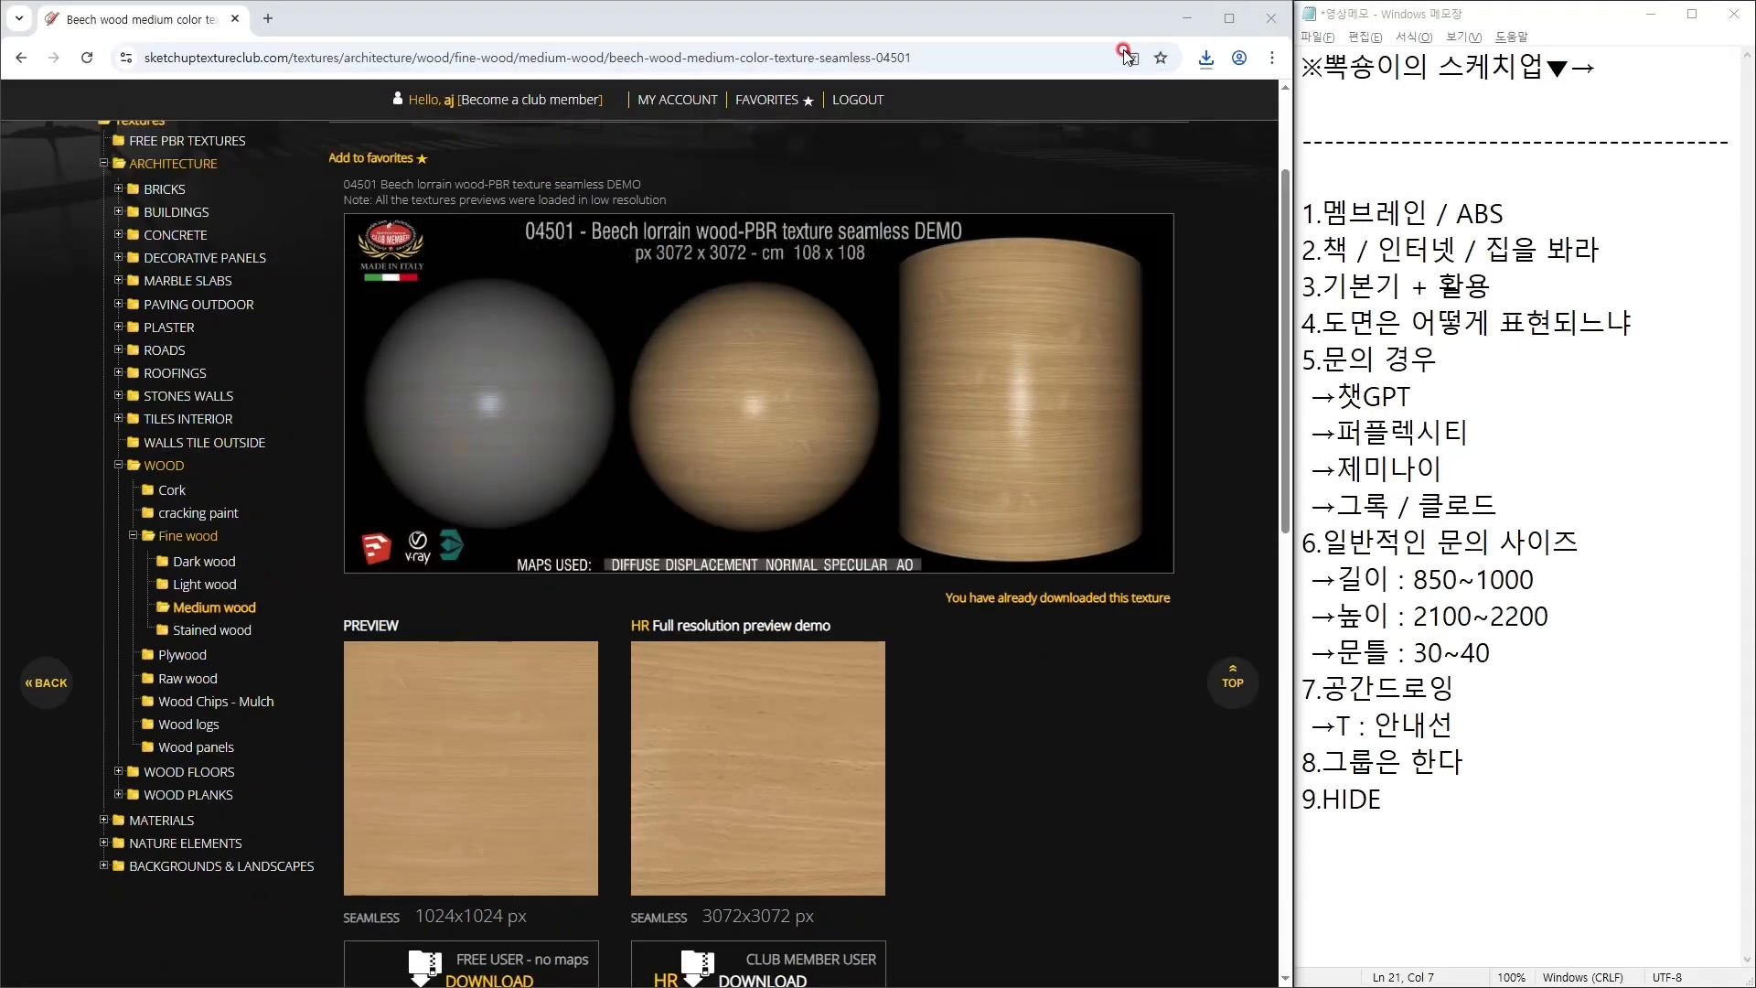
pyautogui.click(1186, 18)
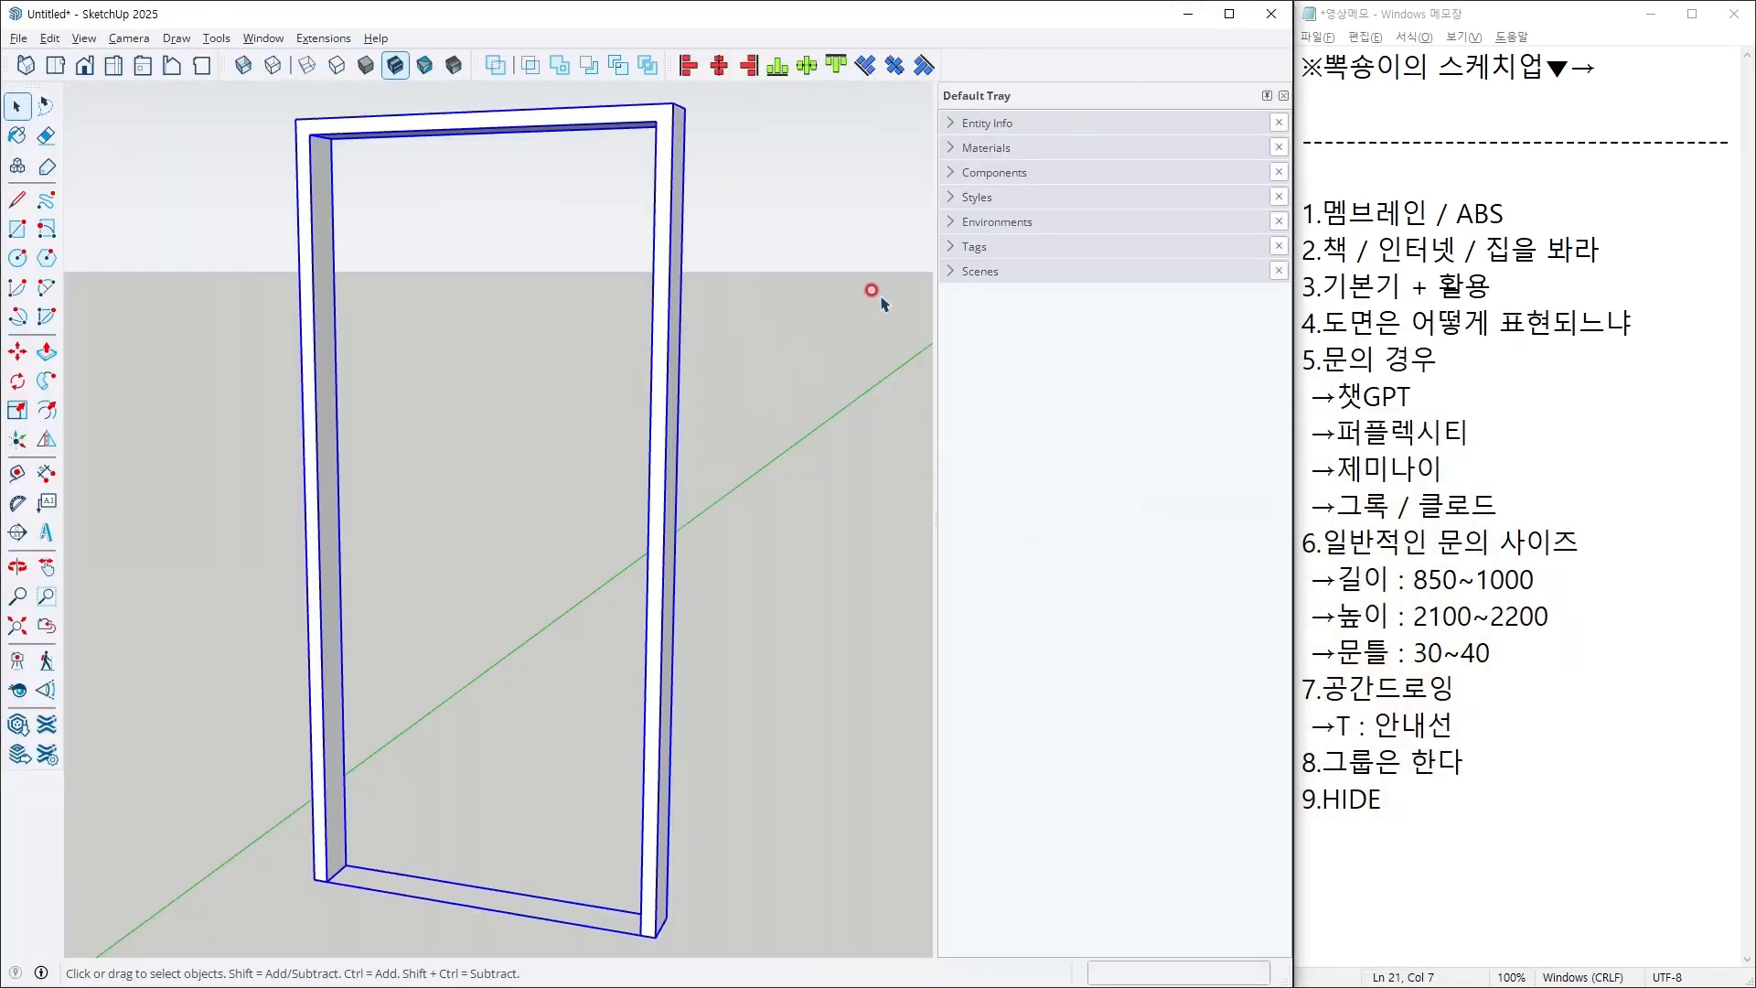
# Step: Show the materials in the model and purge the unused ones
pyautogui.click(1000, 148)
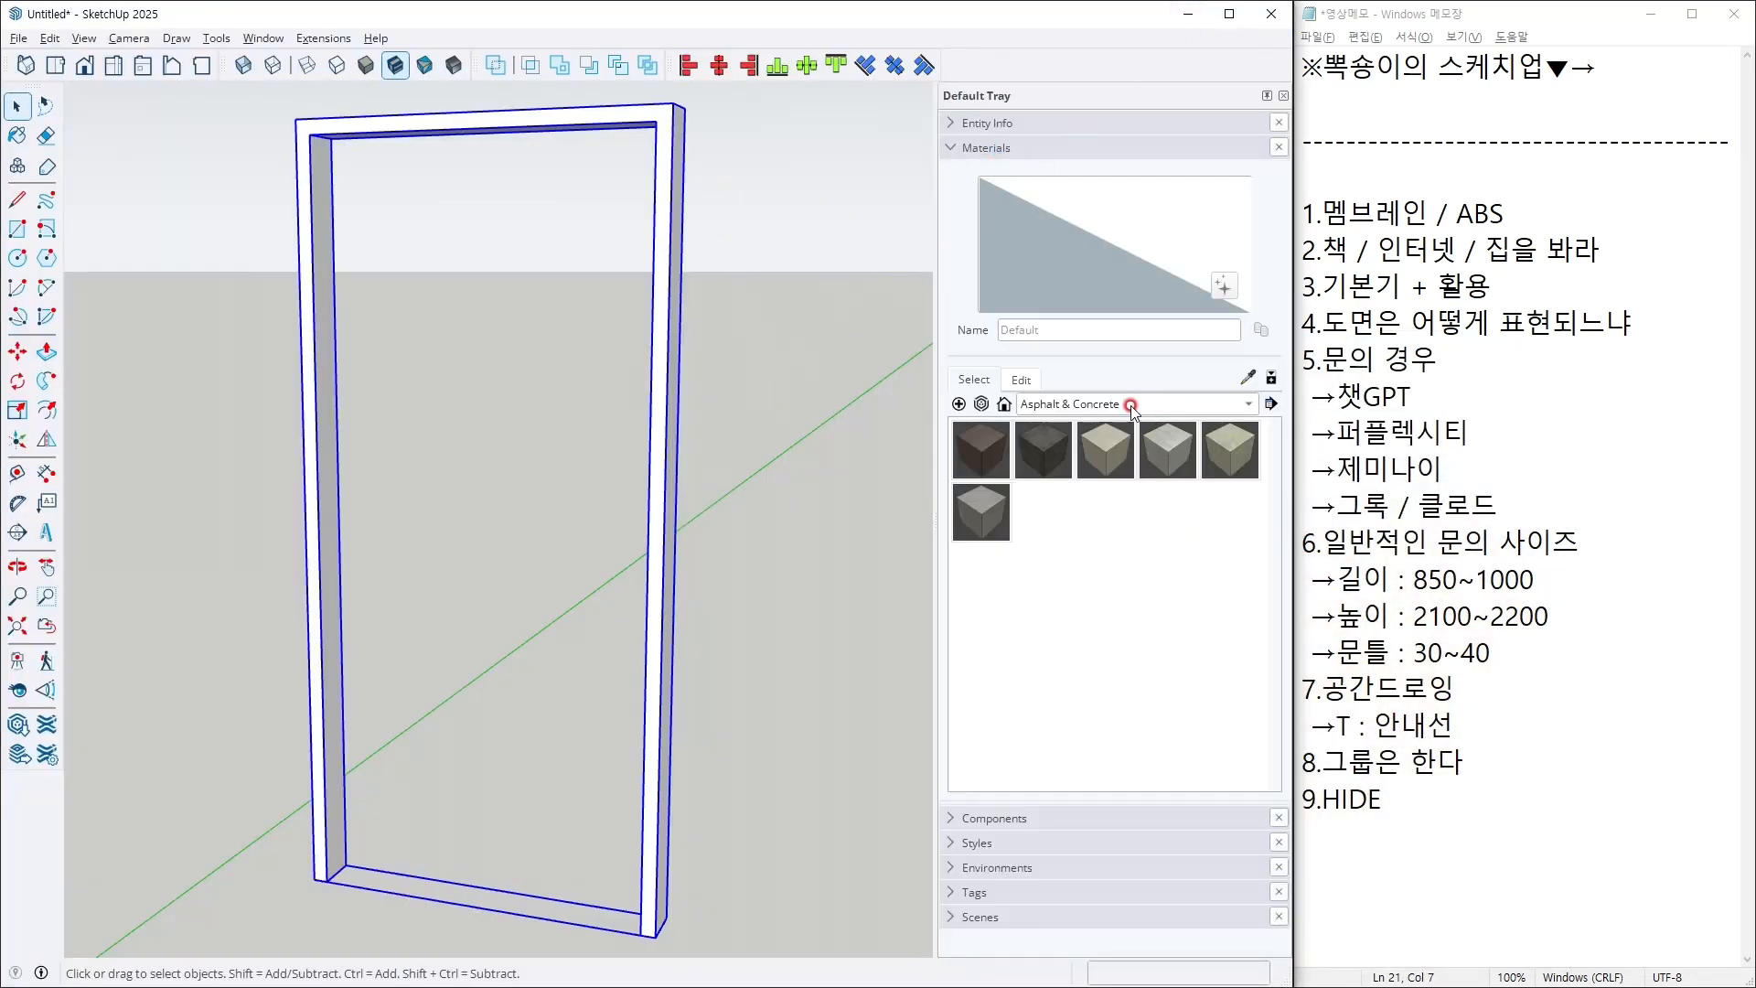
pyautogui.click(1134, 403)
pyautogui.click(1084, 366)
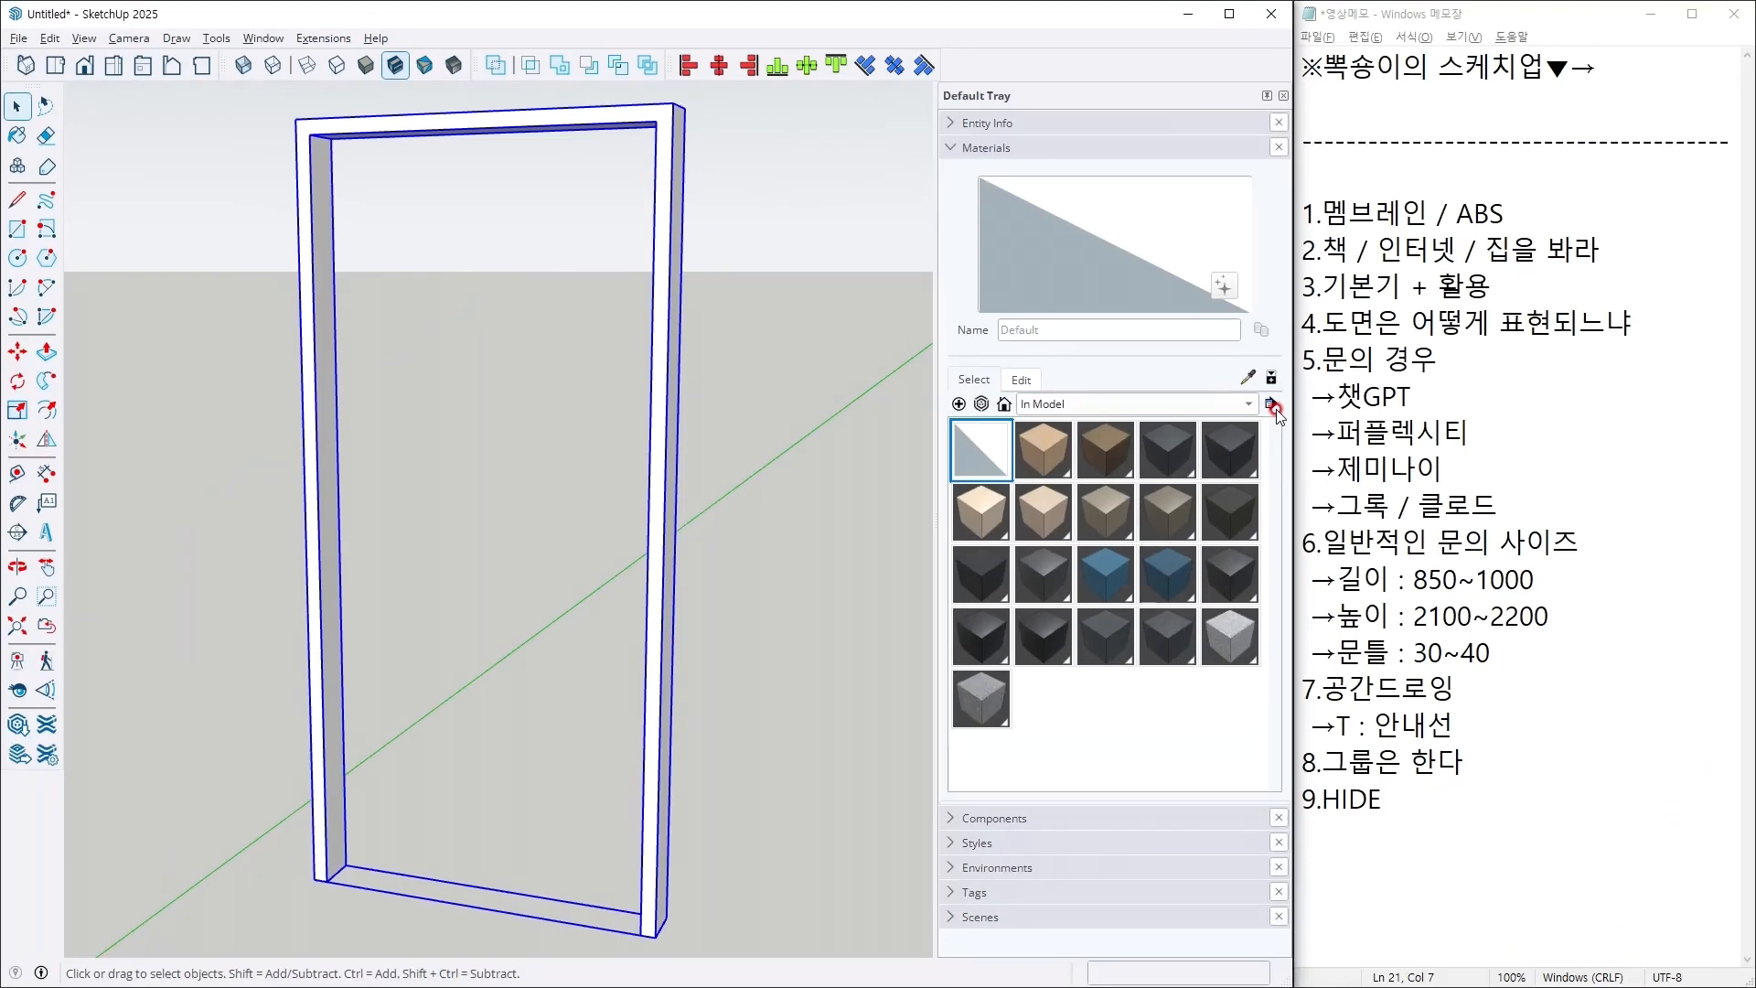
pyautogui.click(1357, 250)
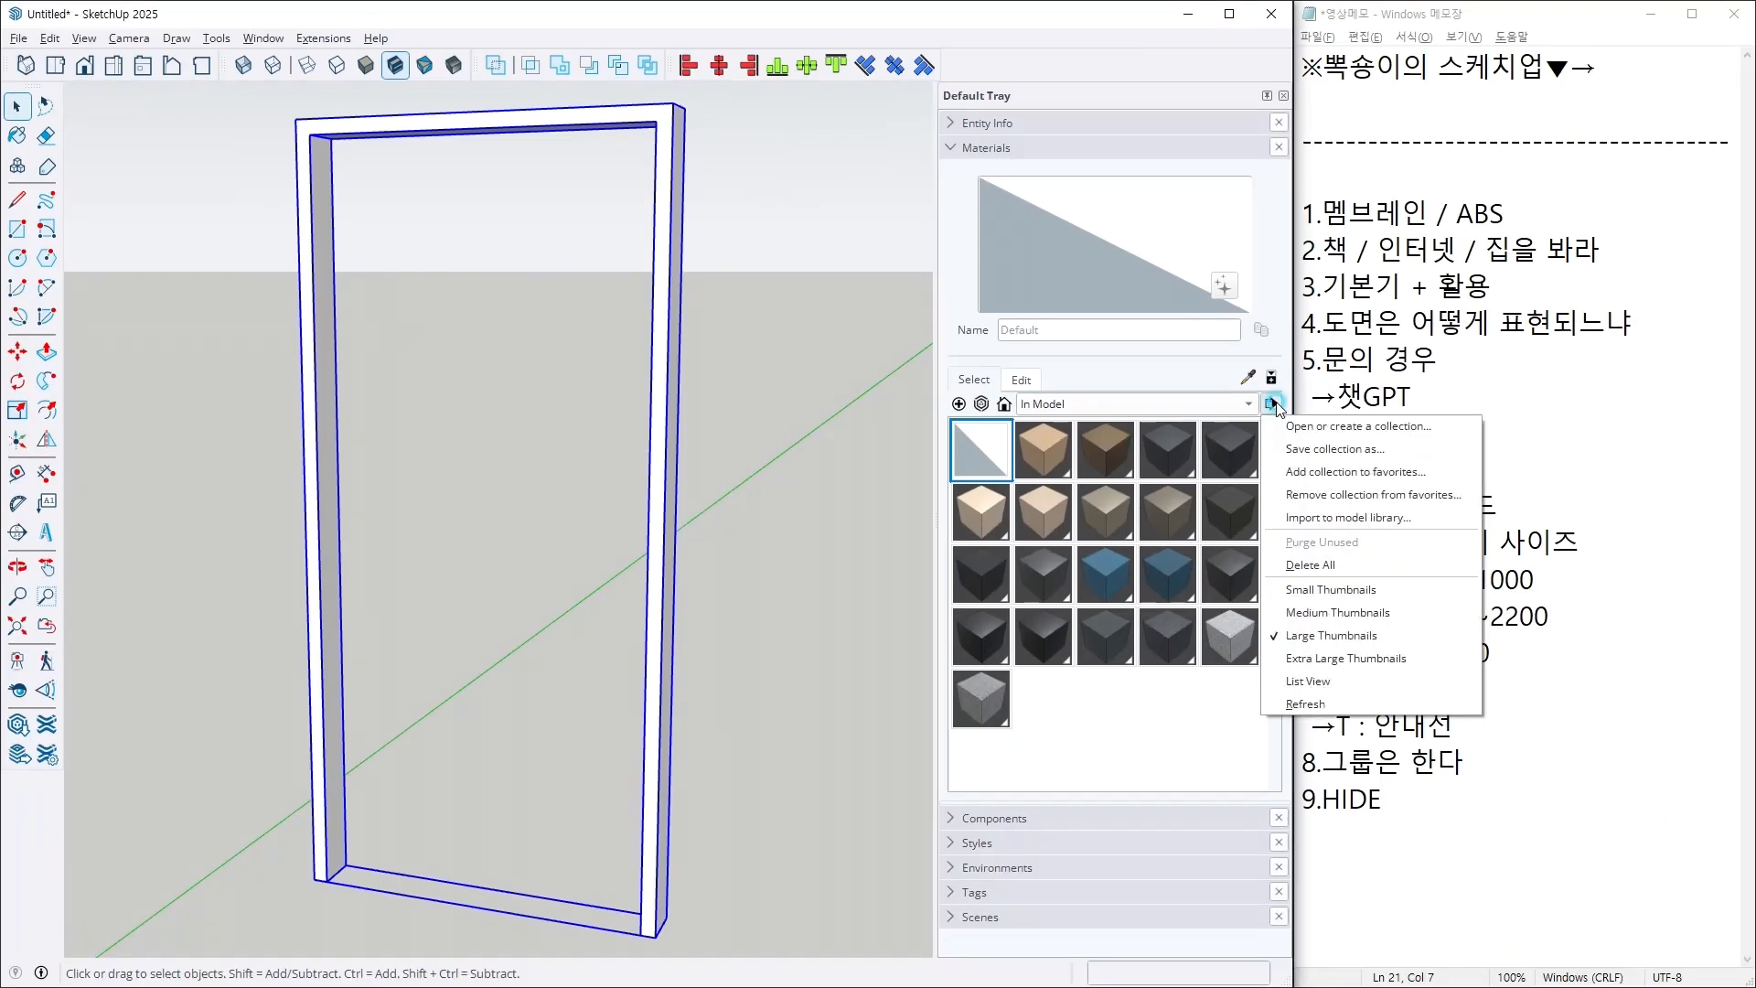
pyautogui.click(1317, 541)
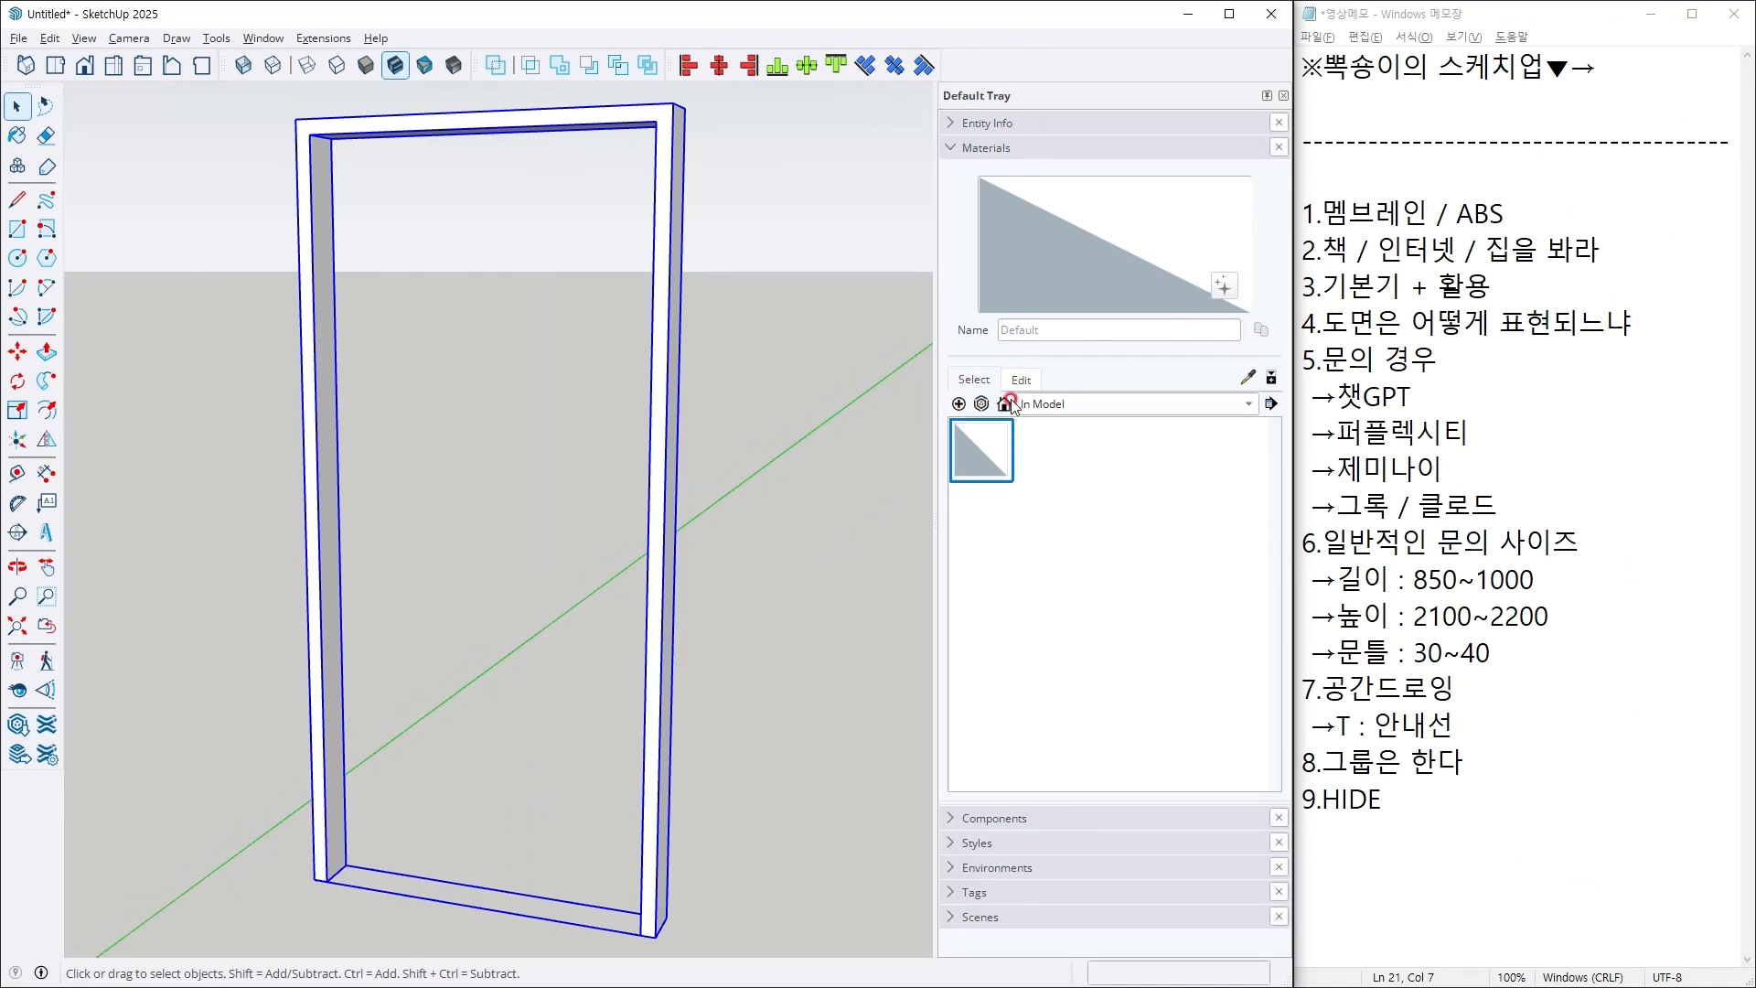
# Step: Create a new material named A that uses the door.jpg texture image from the desktop folder
pyautogui.click(968, 402)
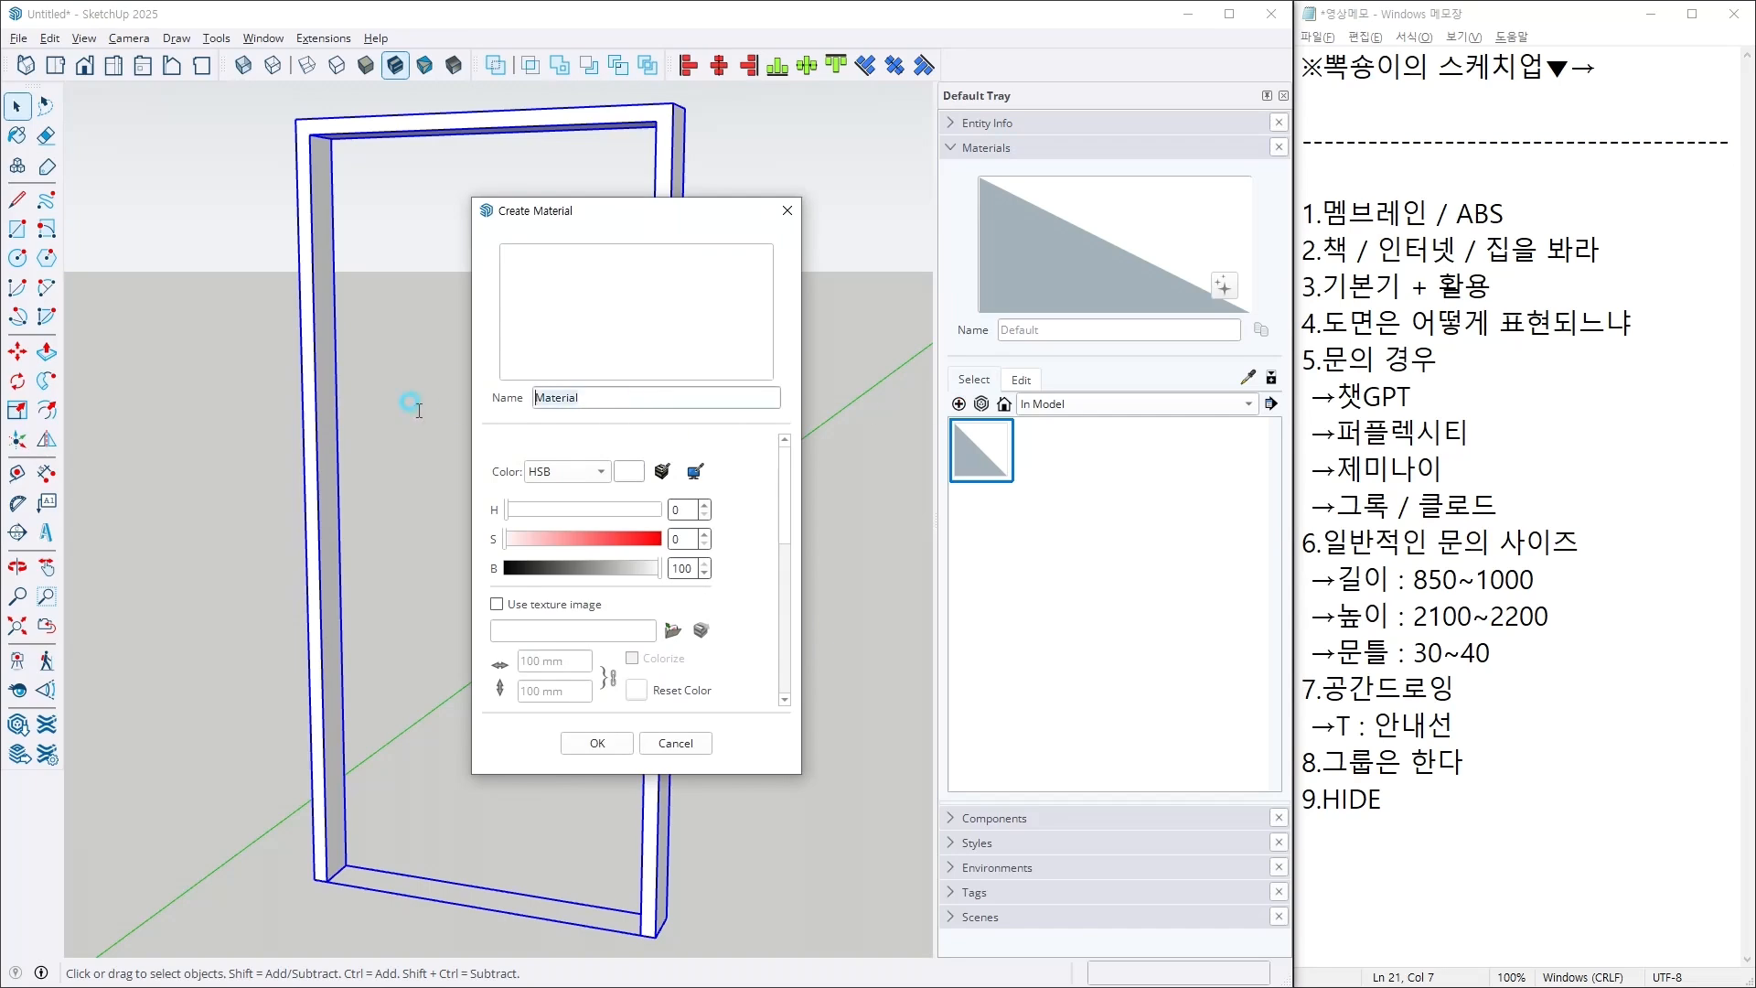
pyautogui.write('A')
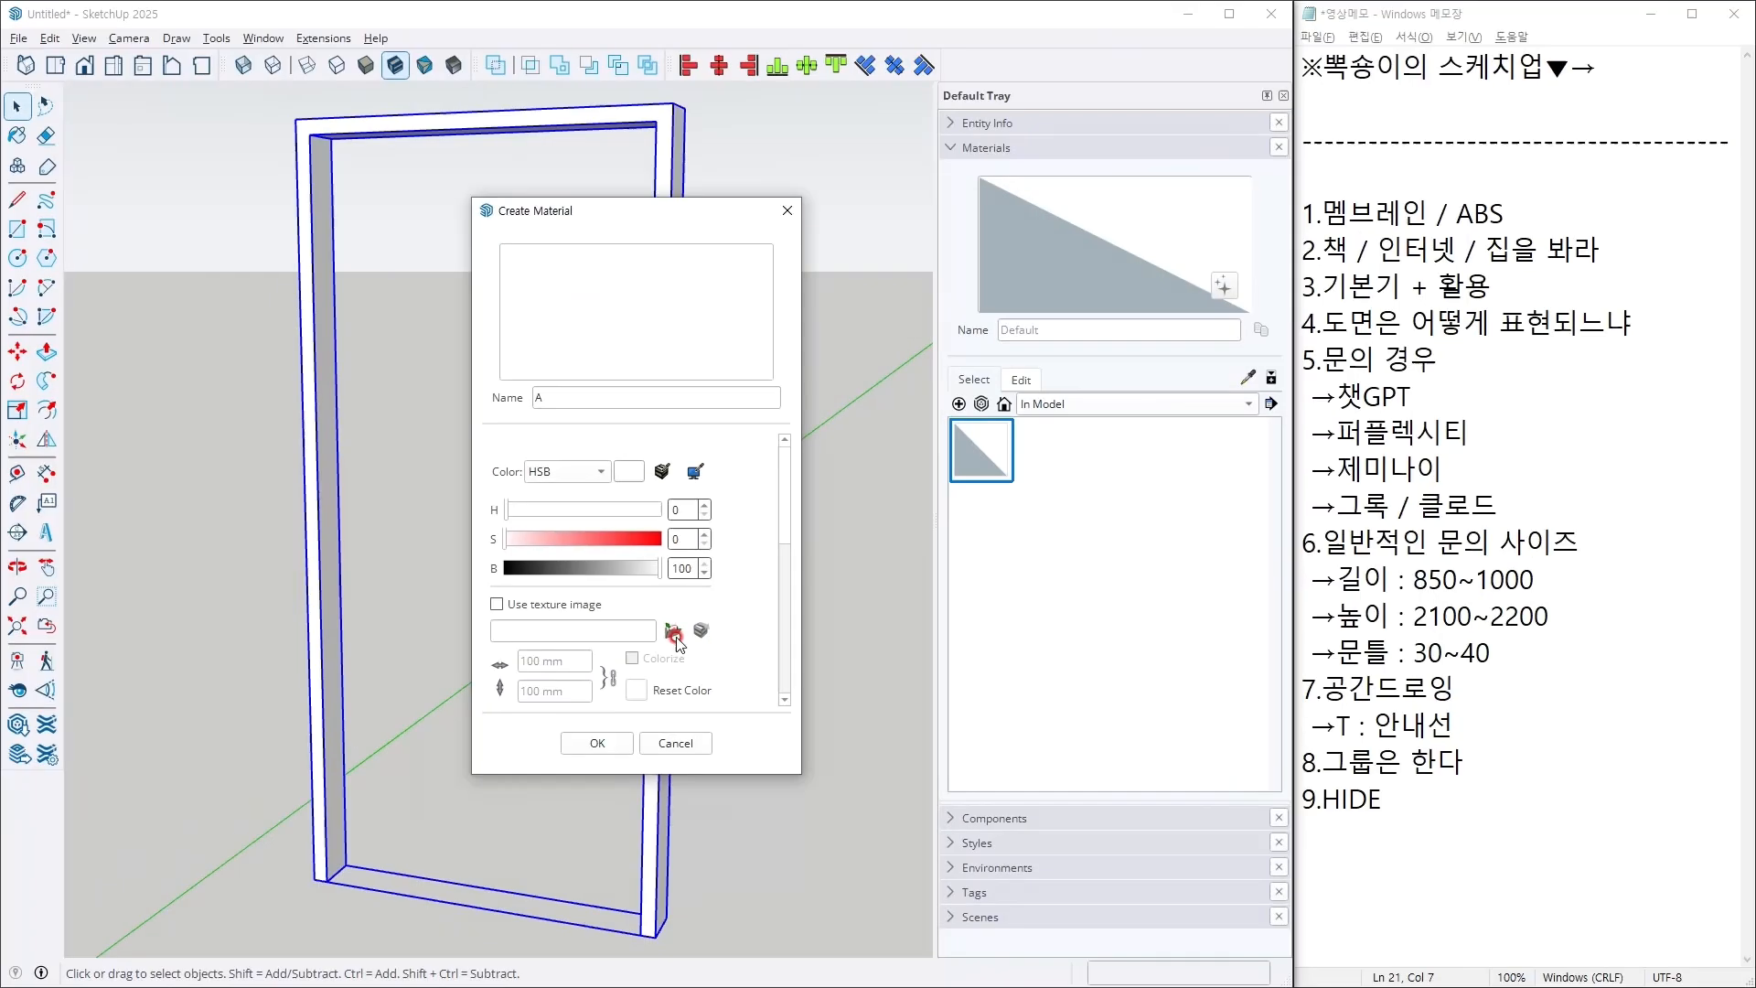
pyautogui.click(673, 614)
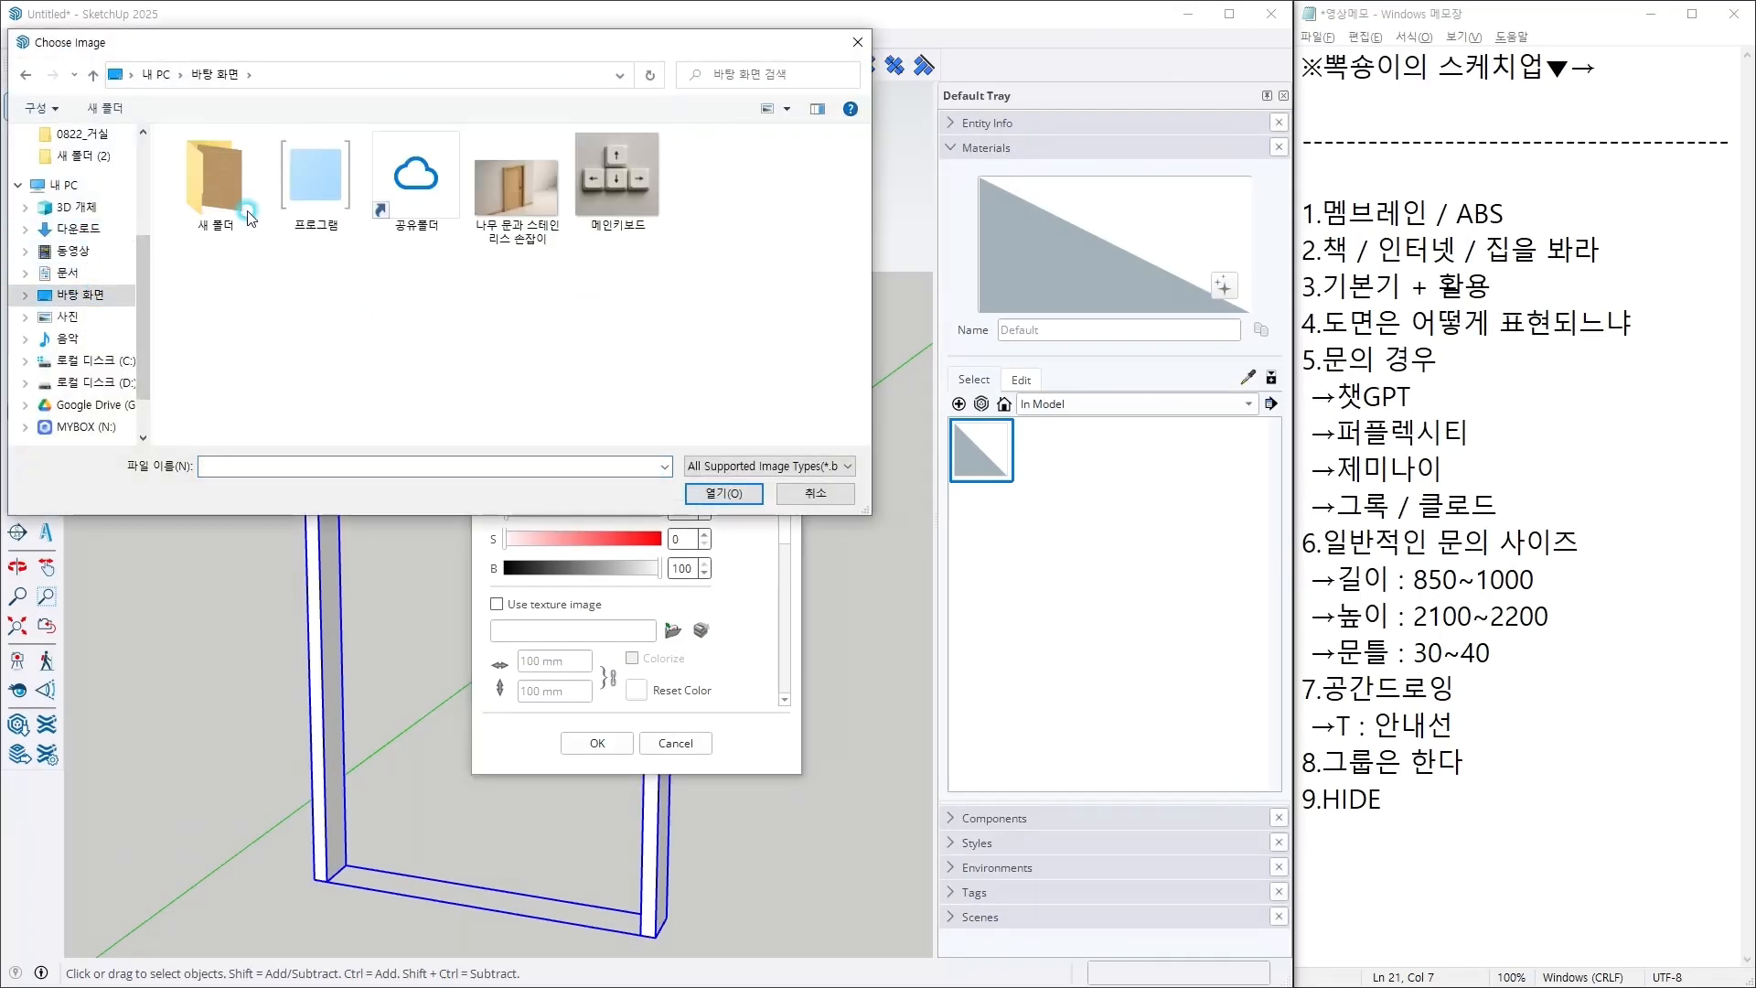
pyautogui.doubleClick(247, 215)
pyautogui.doubleClick(214, 179)
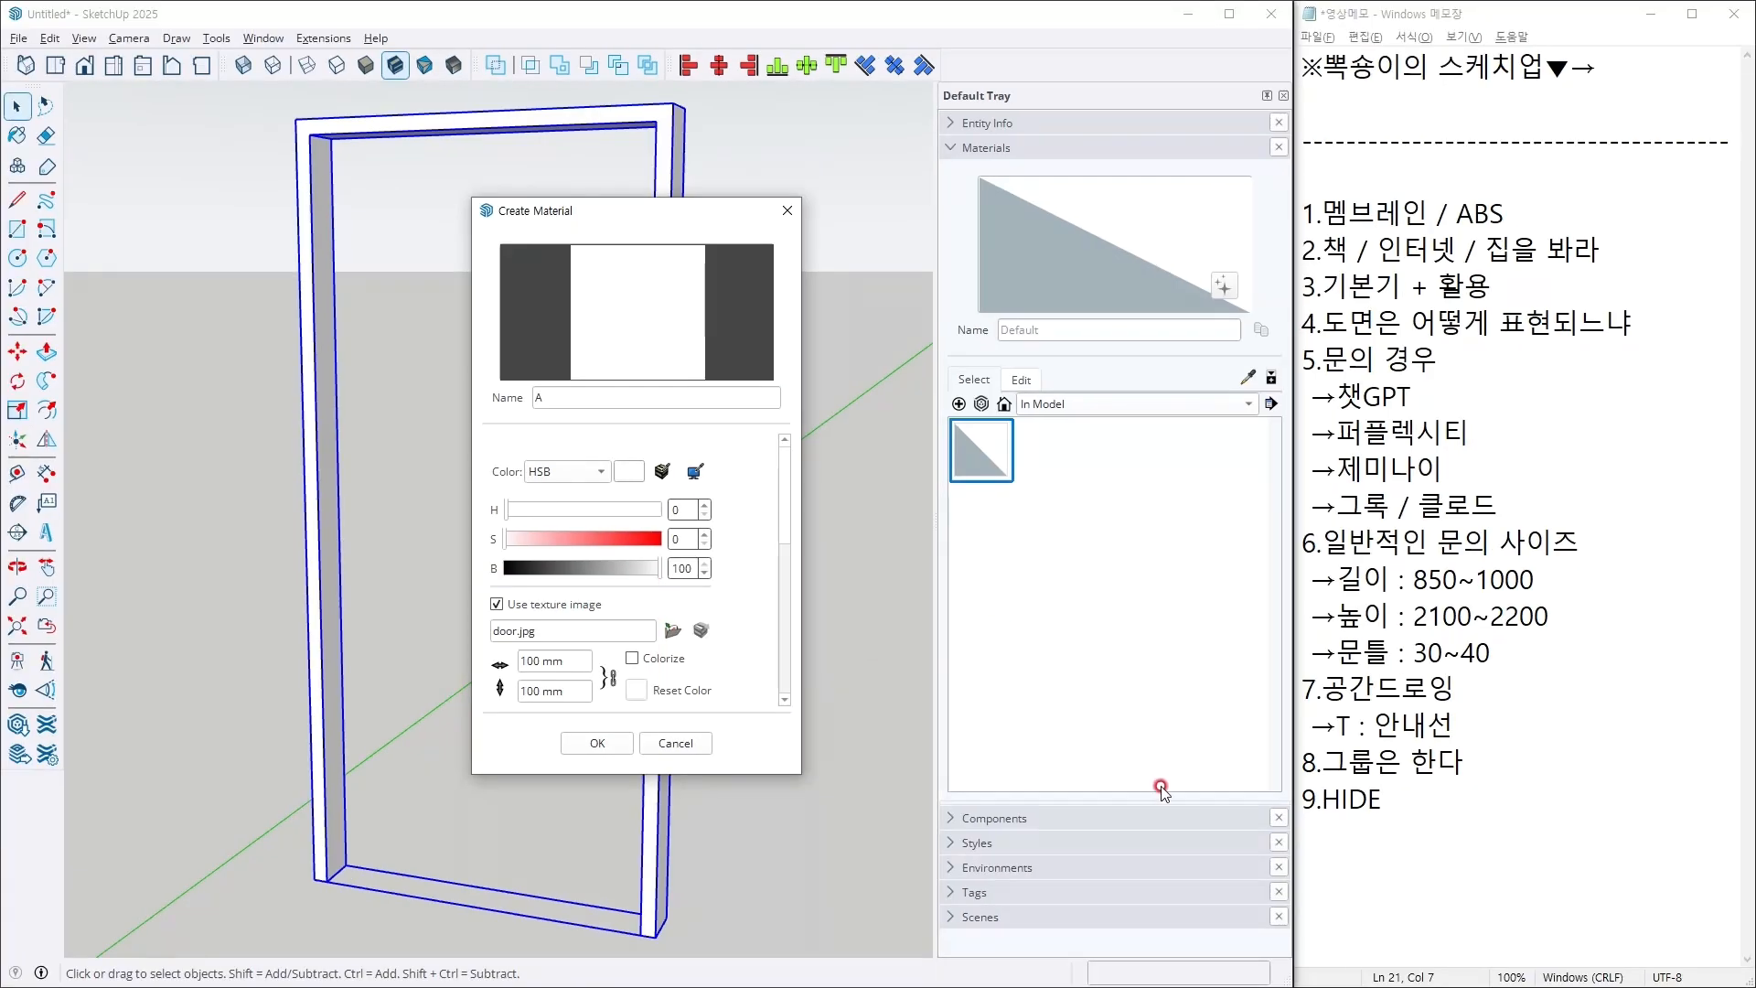
# Step: Add the line "10.800정도" to the end of the Notepad notes
pyautogui.click(1442, 809)
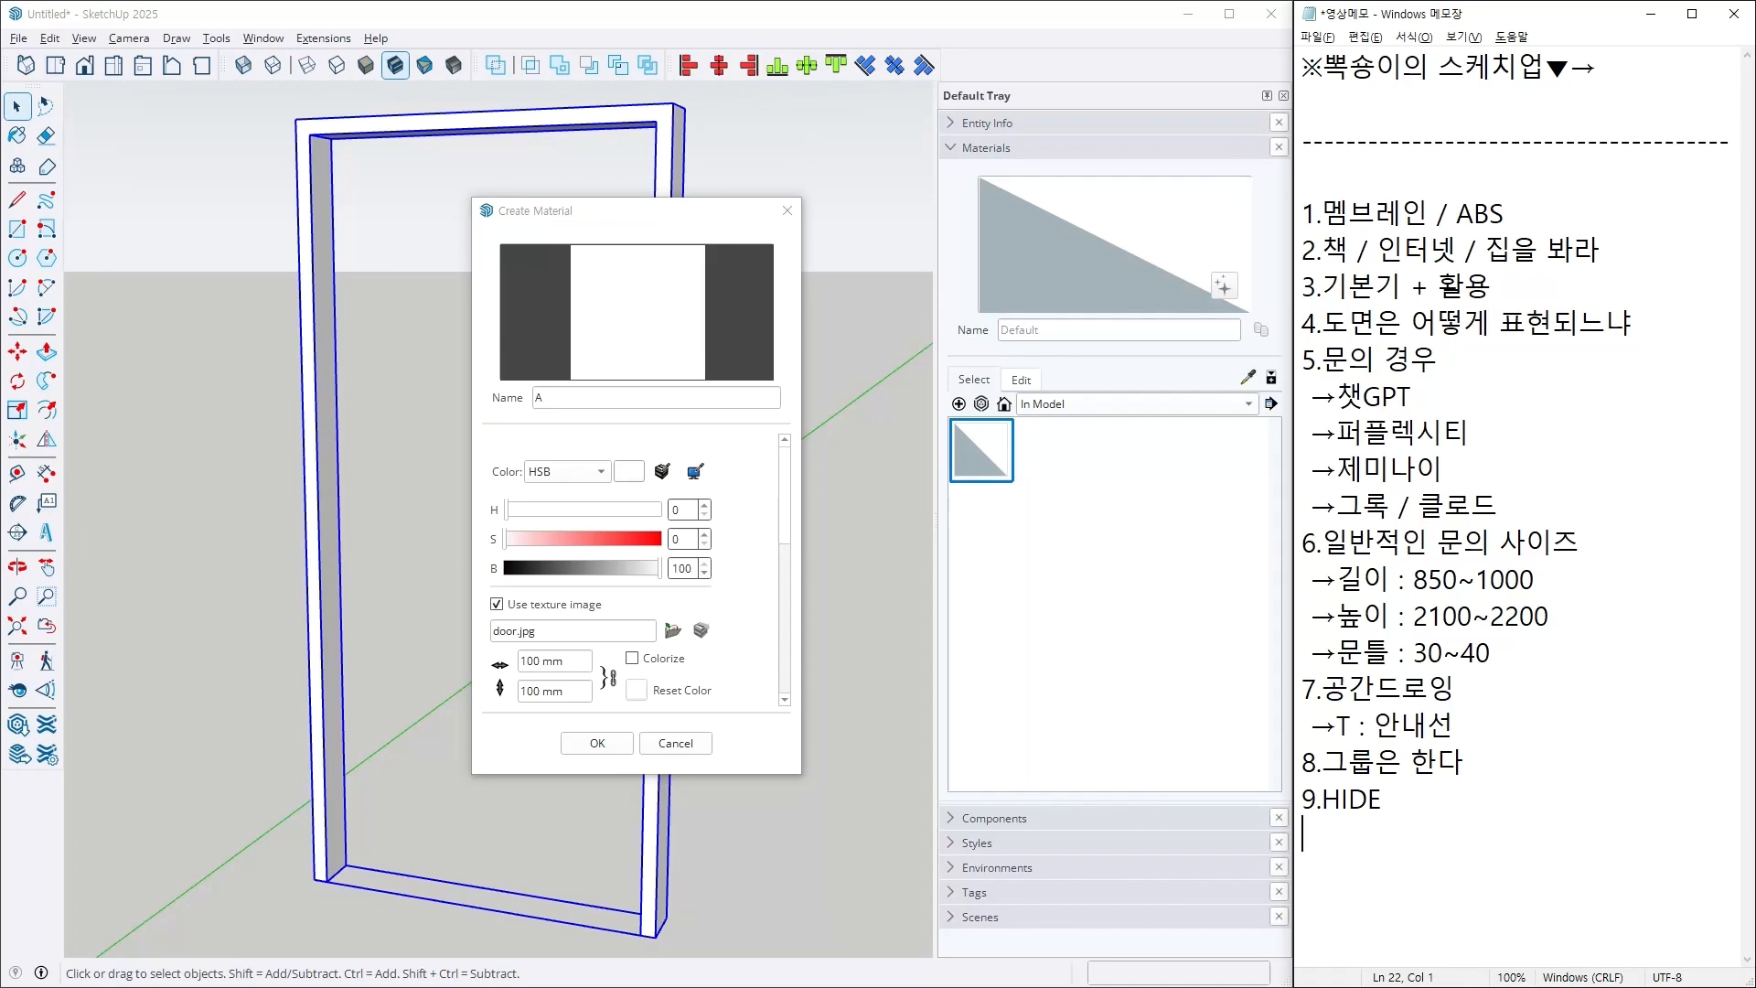
pyautogui.write('WJD')
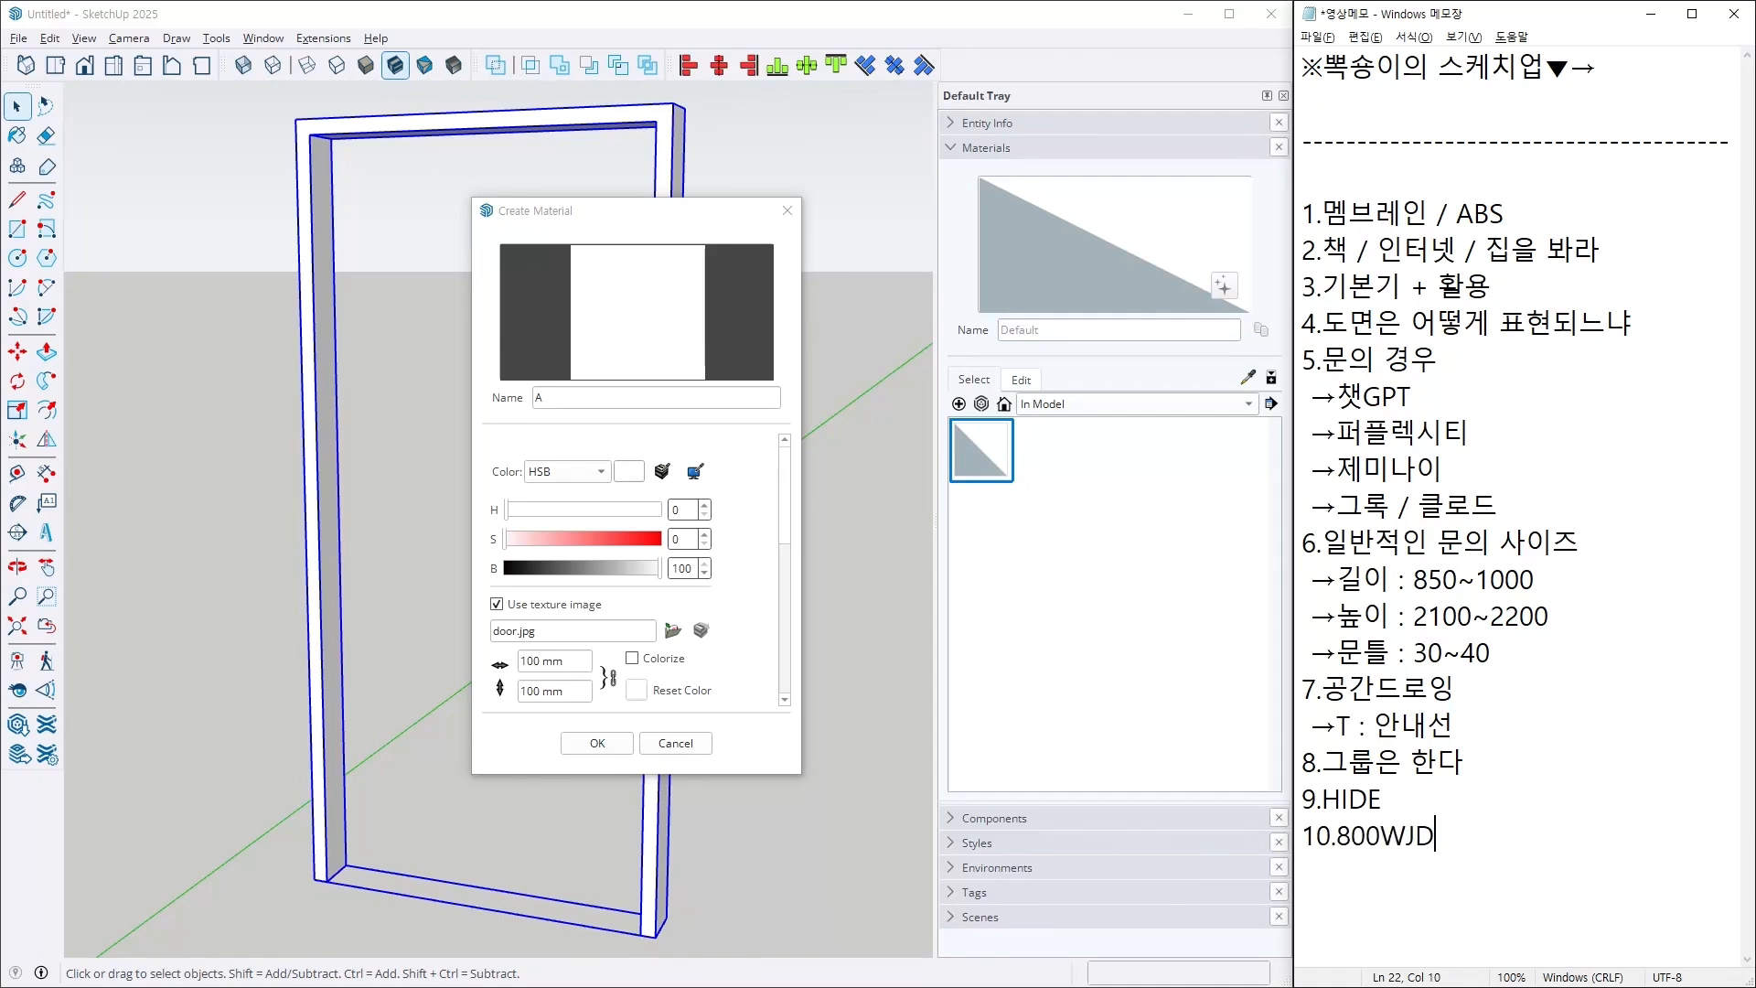
pyautogui.press('BackSpace')
pyautogui.press('BackSpace')
pyautogui.press('BackSpace')
pyautogui.press('Hangul')
pyautogui.write('정ㄷ')
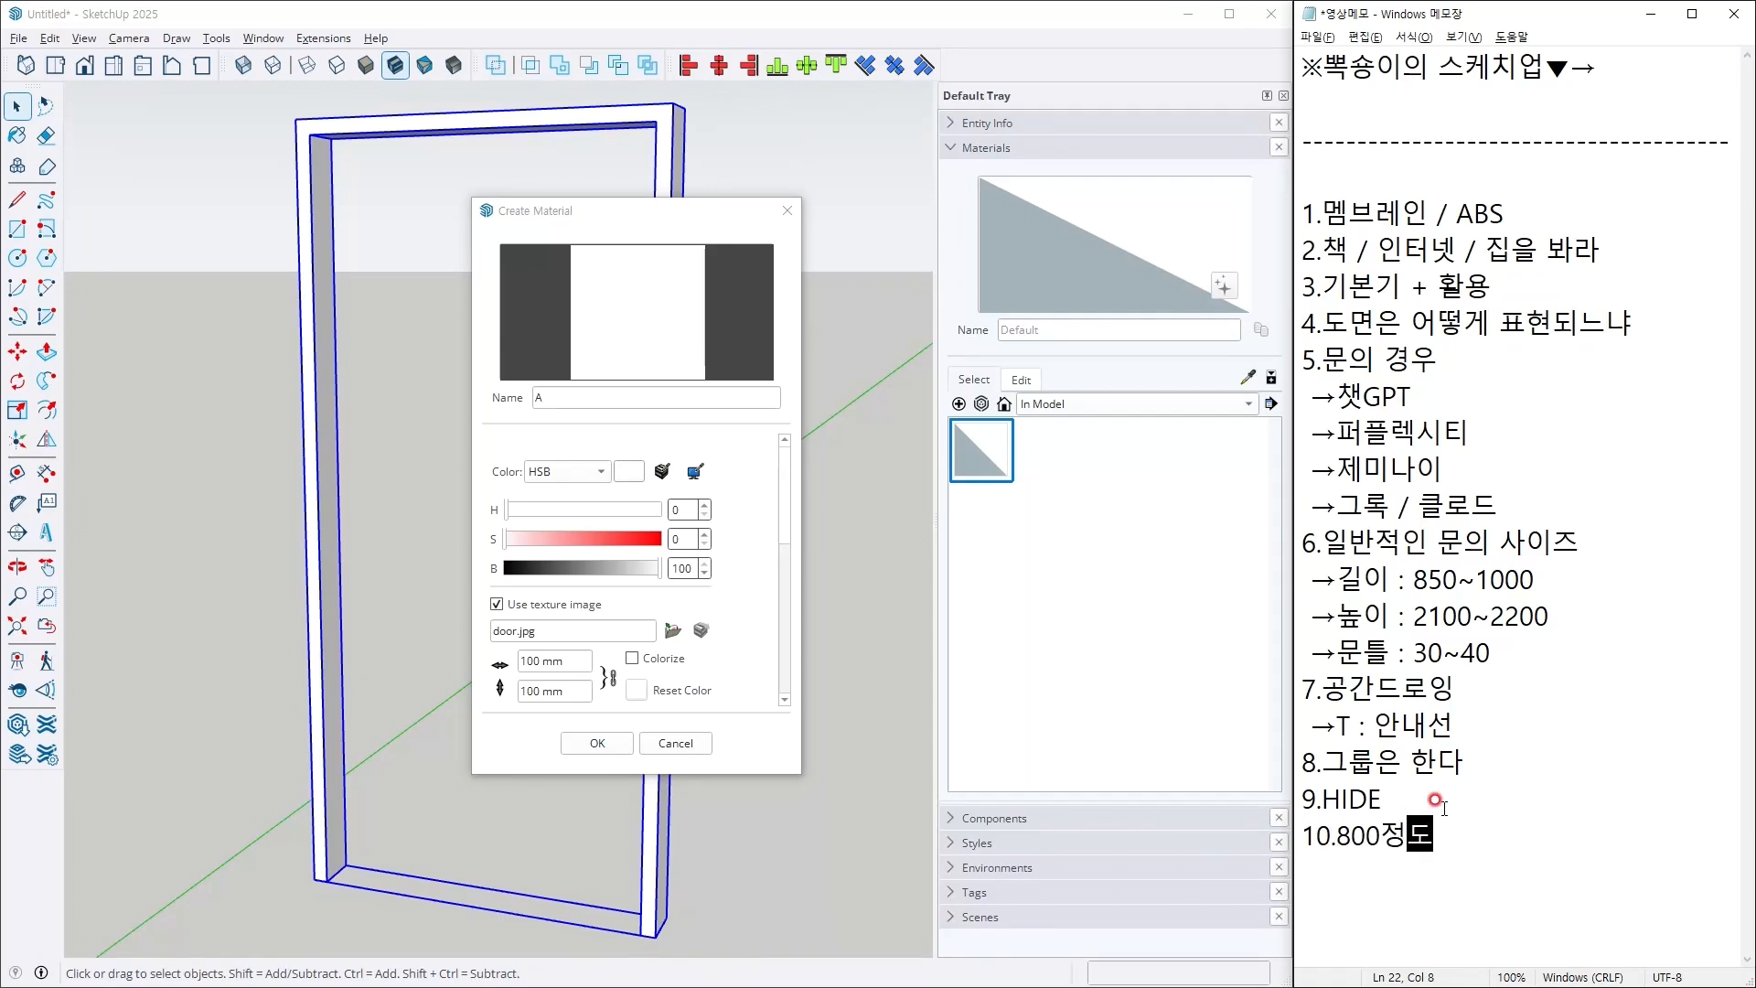
# Step: Set material A's texture width to 800 mm, reset its colour, and confirm the new material
pyautogui.click(555, 660)
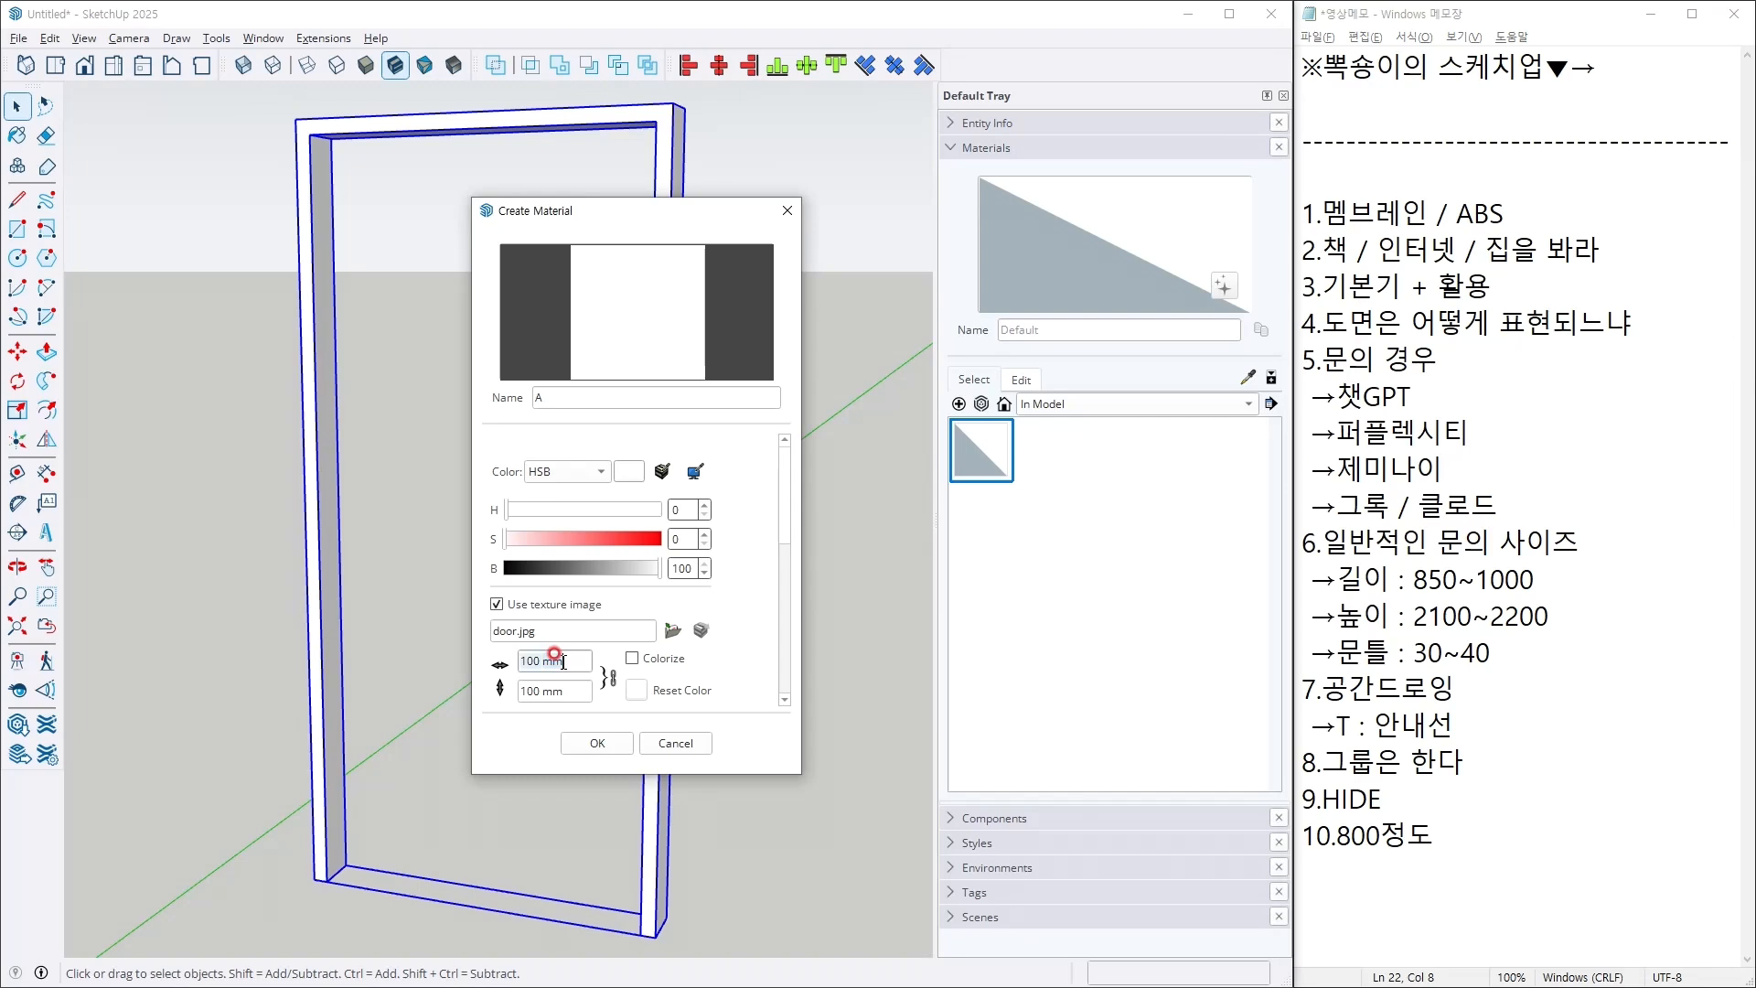
pyautogui.write('800')
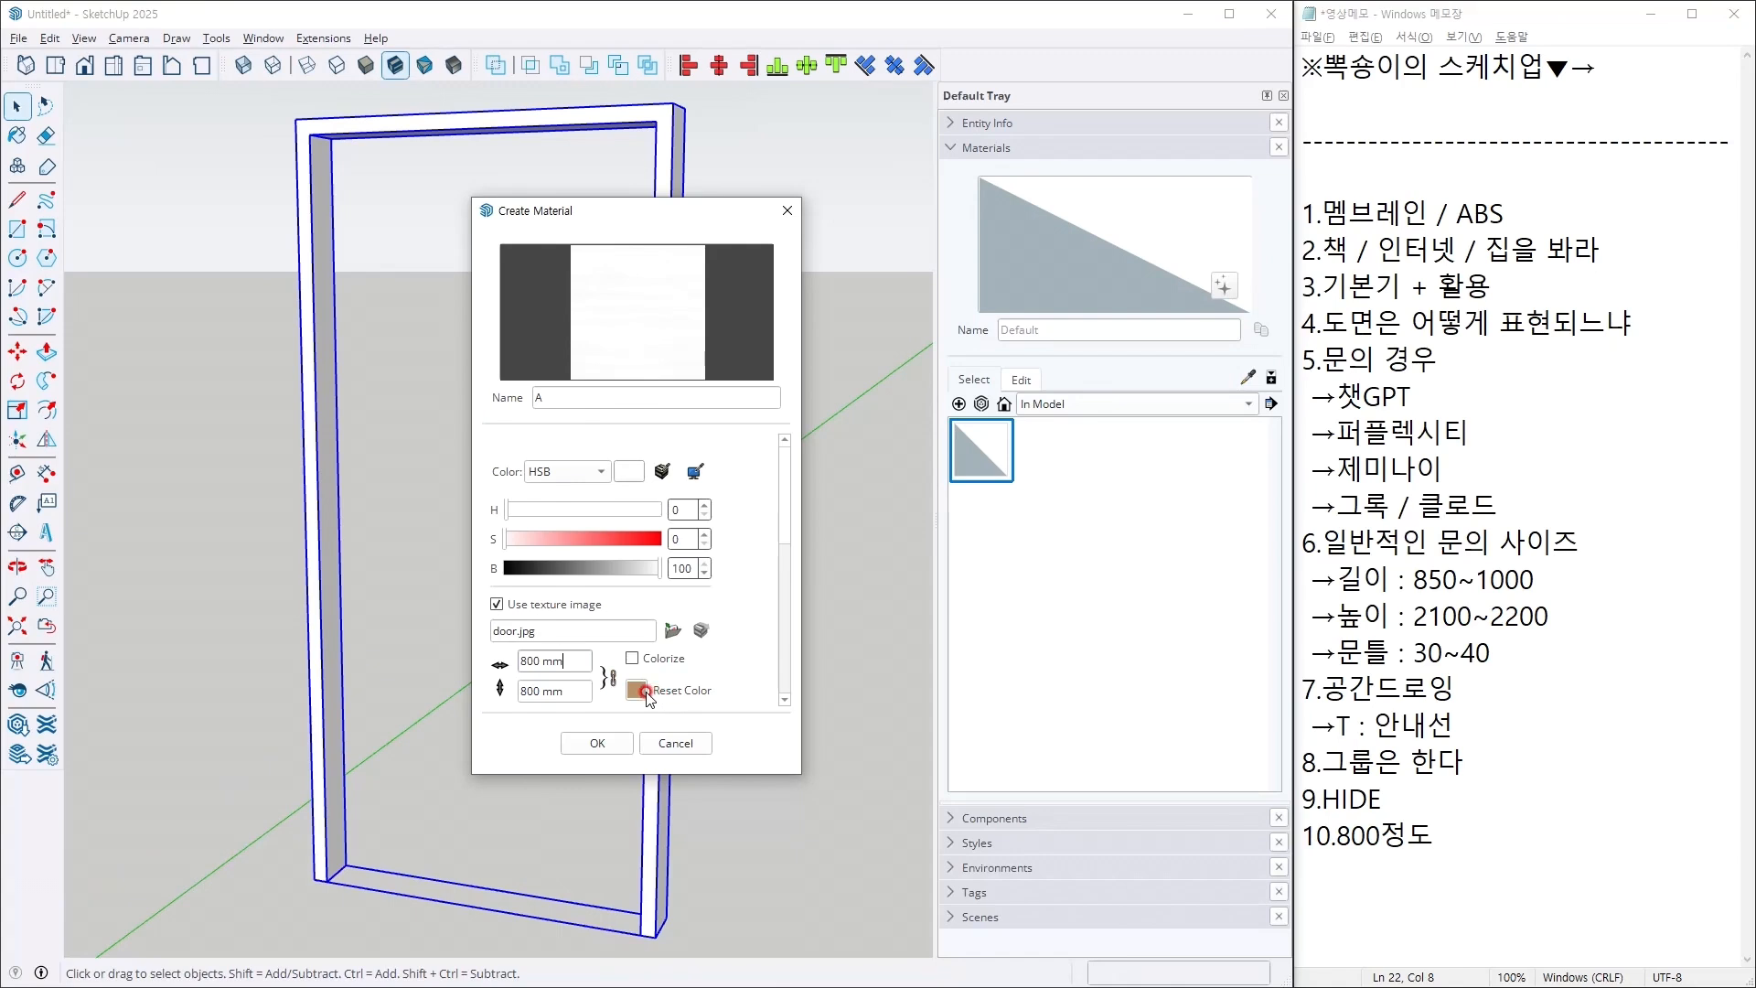
pyautogui.click(649, 702)
pyautogui.scroll(-2, 569, 248)
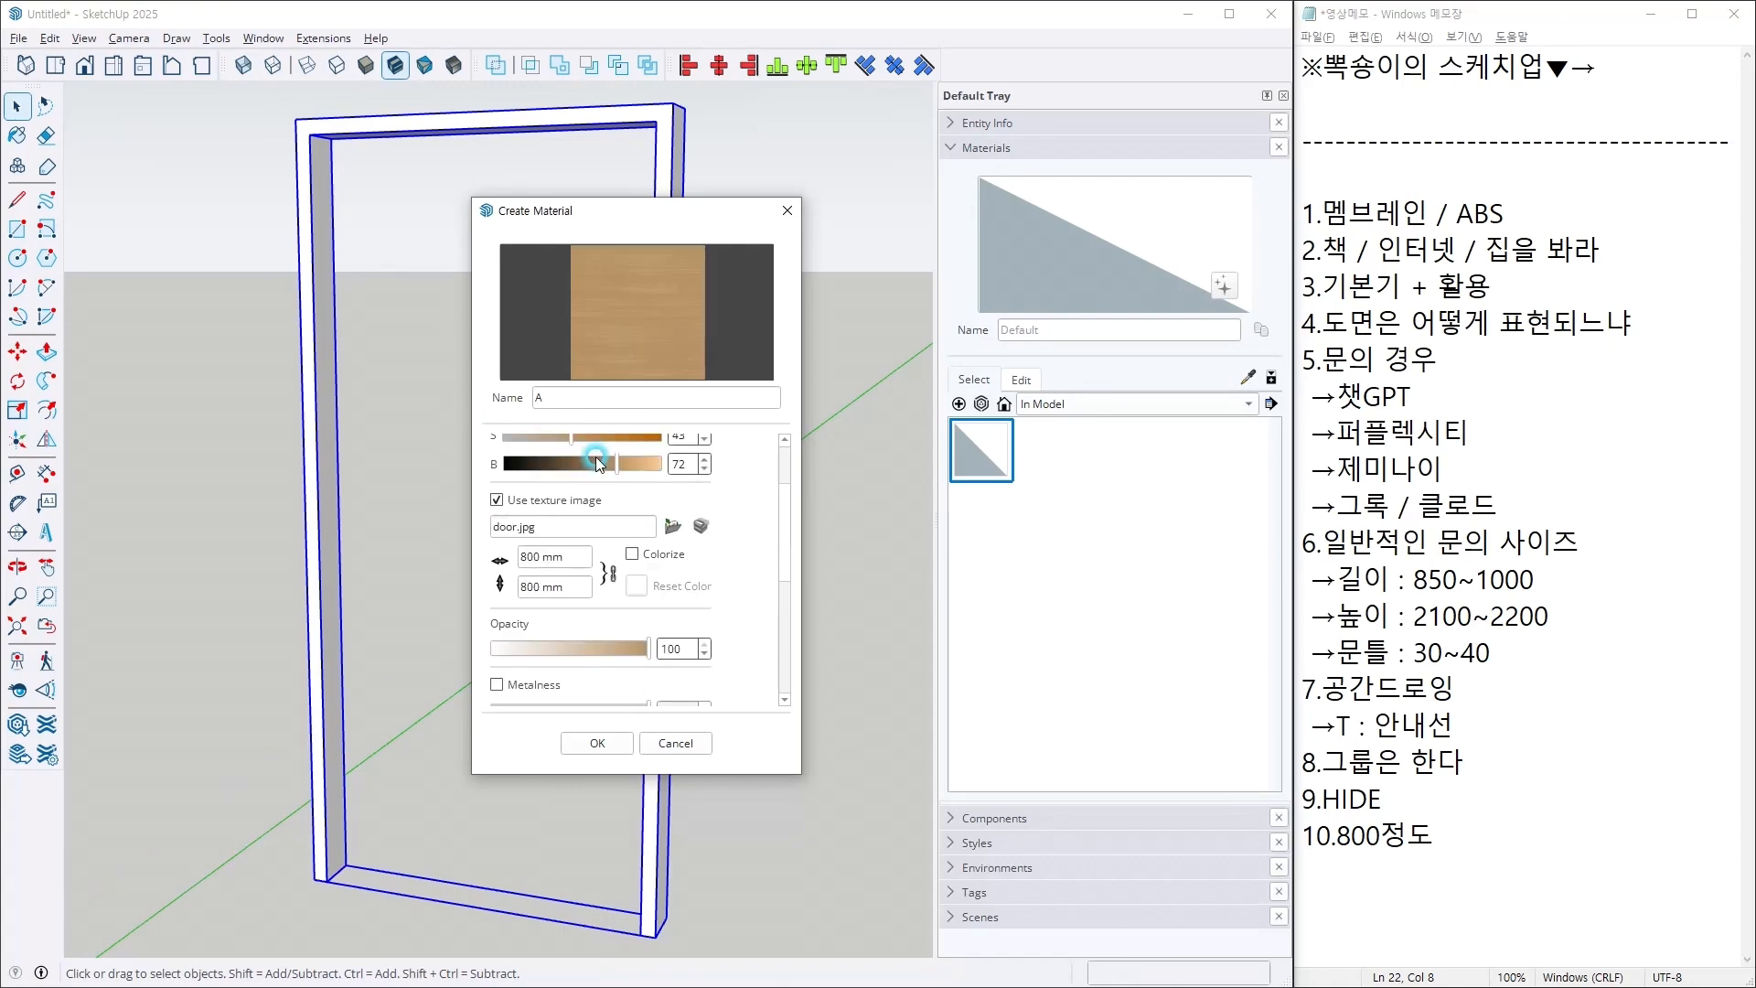
pyautogui.click(585, 732)
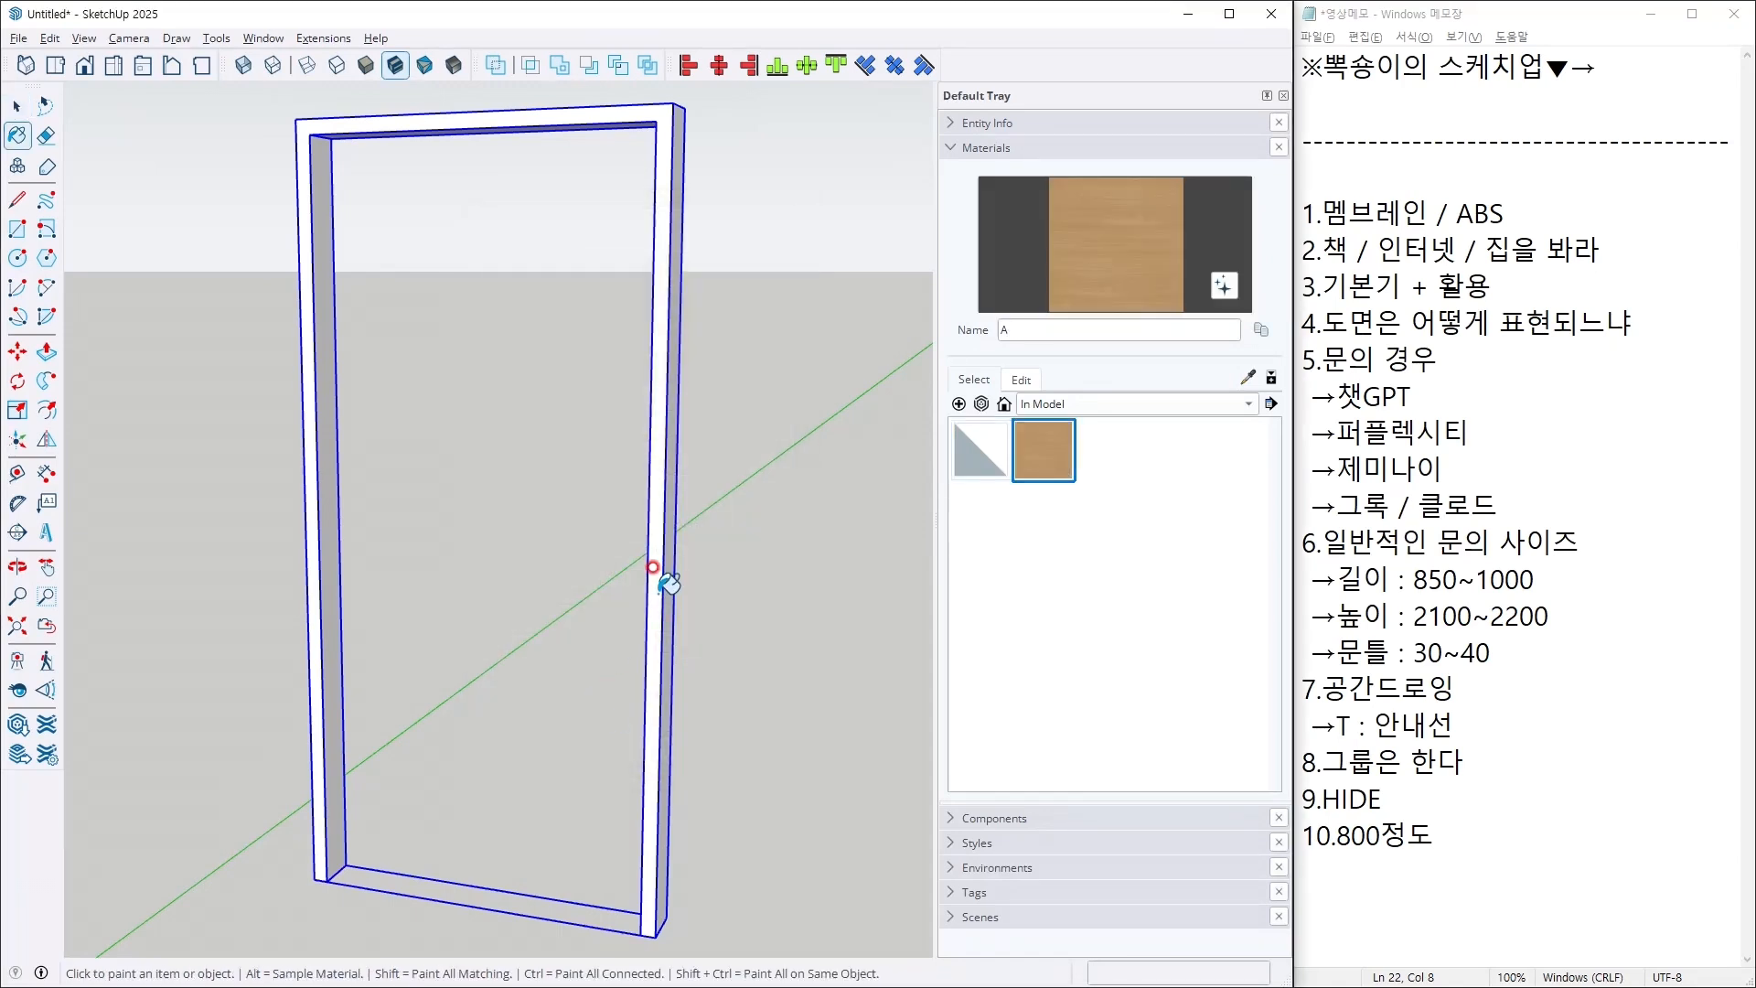
# Step: Paint the door frame group with wood material A and deselect it
pyautogui.click(651, 568)
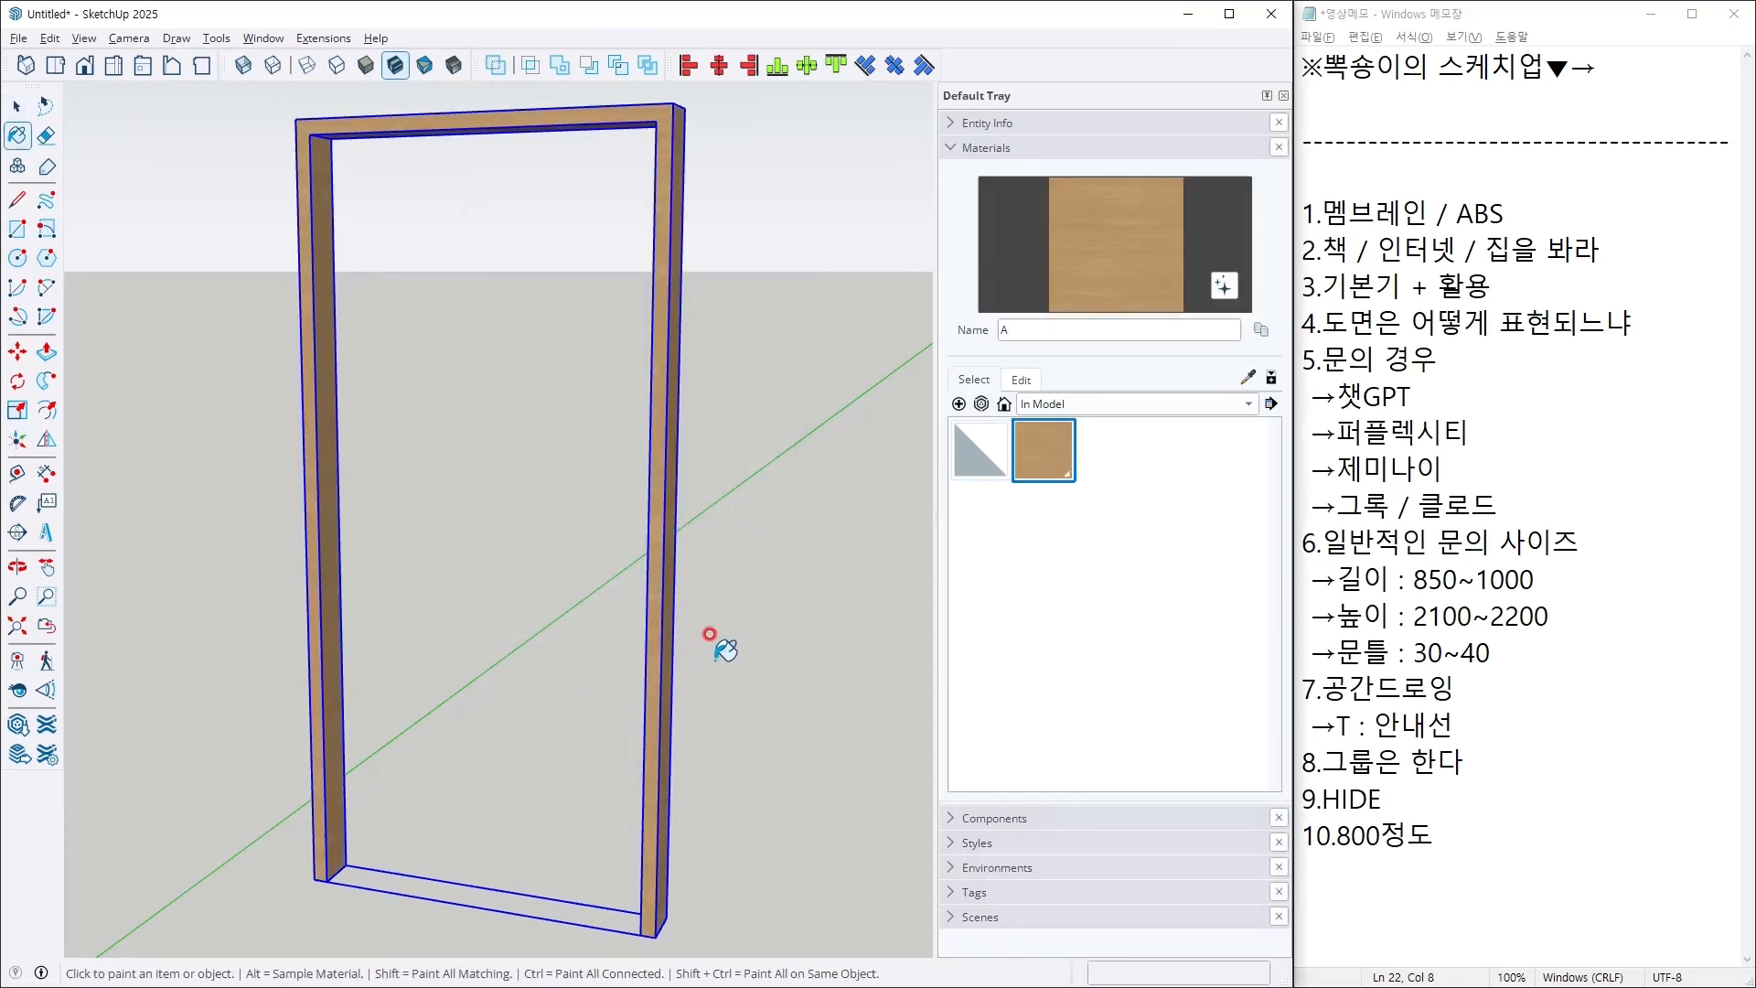
pyautogui.press('space')
pyautogui.click(714, 661)
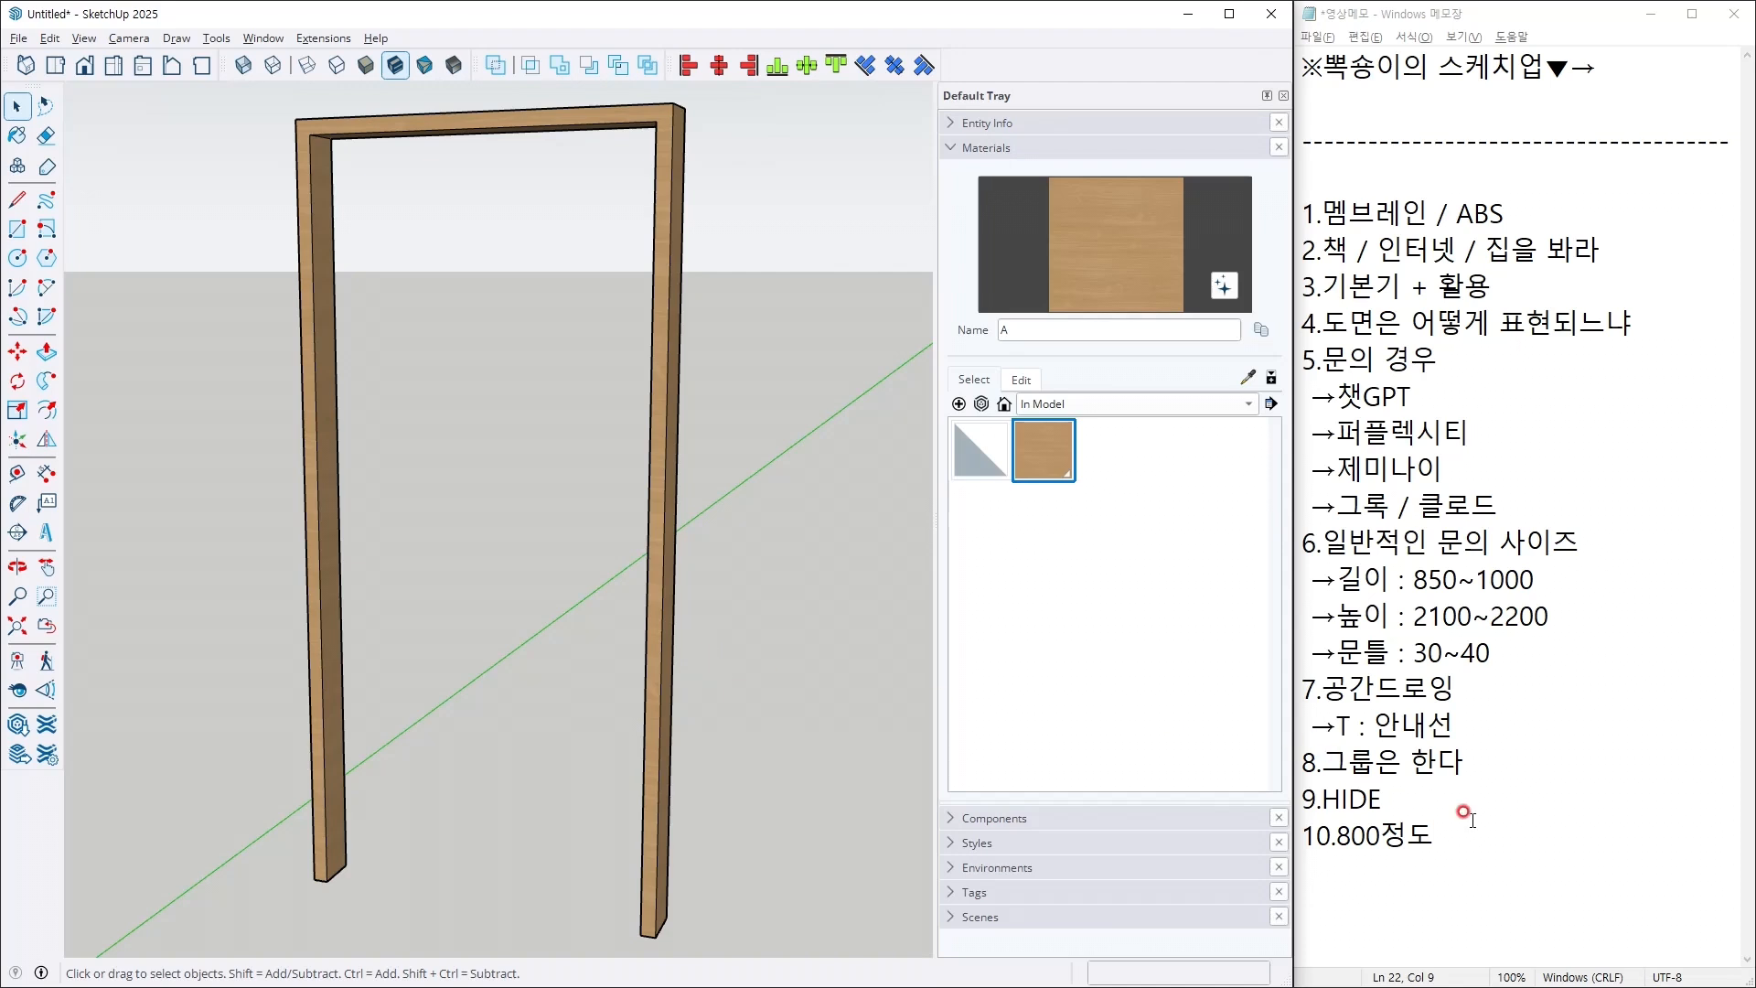
# Step: Check the reference door photo and, in SketchUp, draw a rectangle filling the frame's inner opening from its upper inner corner to the opposite lower one
pyautogui.moveTo(657, 512)
pyautogui.mouseDown(button='middle')
pyautogui.moveTo(687, 502)
pyautogui.moveTo(704, 523)
pyautogui.mouseUp(button='middle')
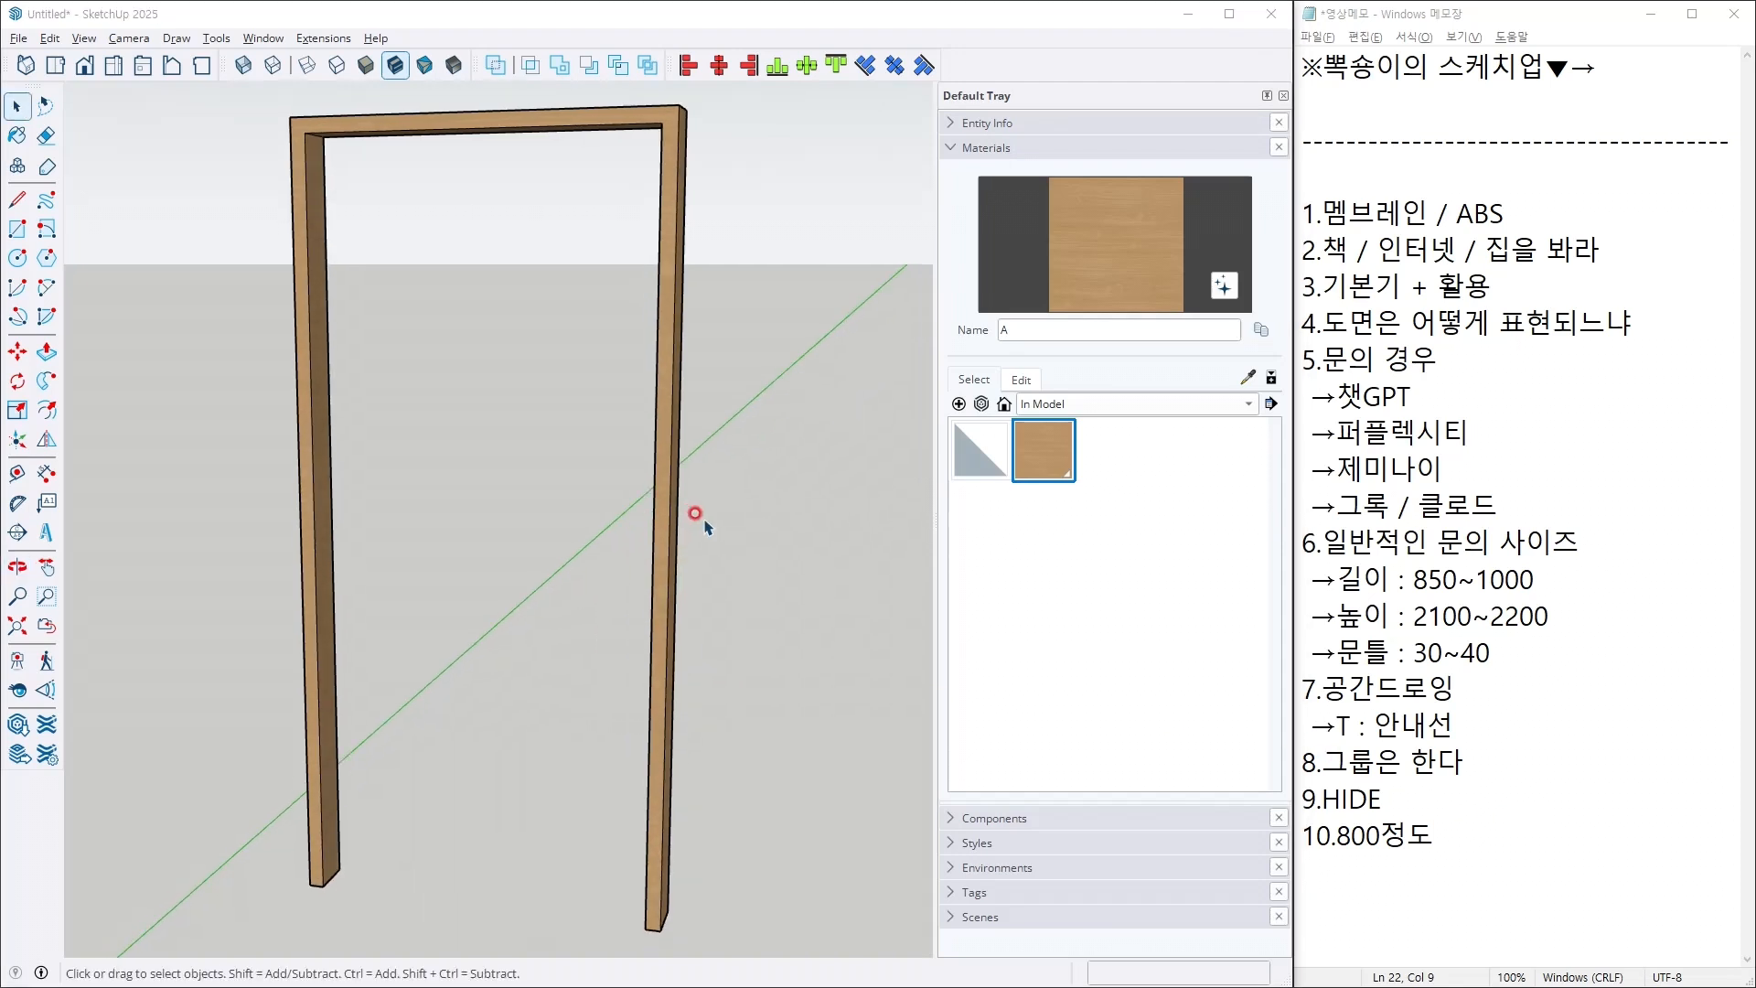
pyautogui.hotkey('alt', 'Tab')
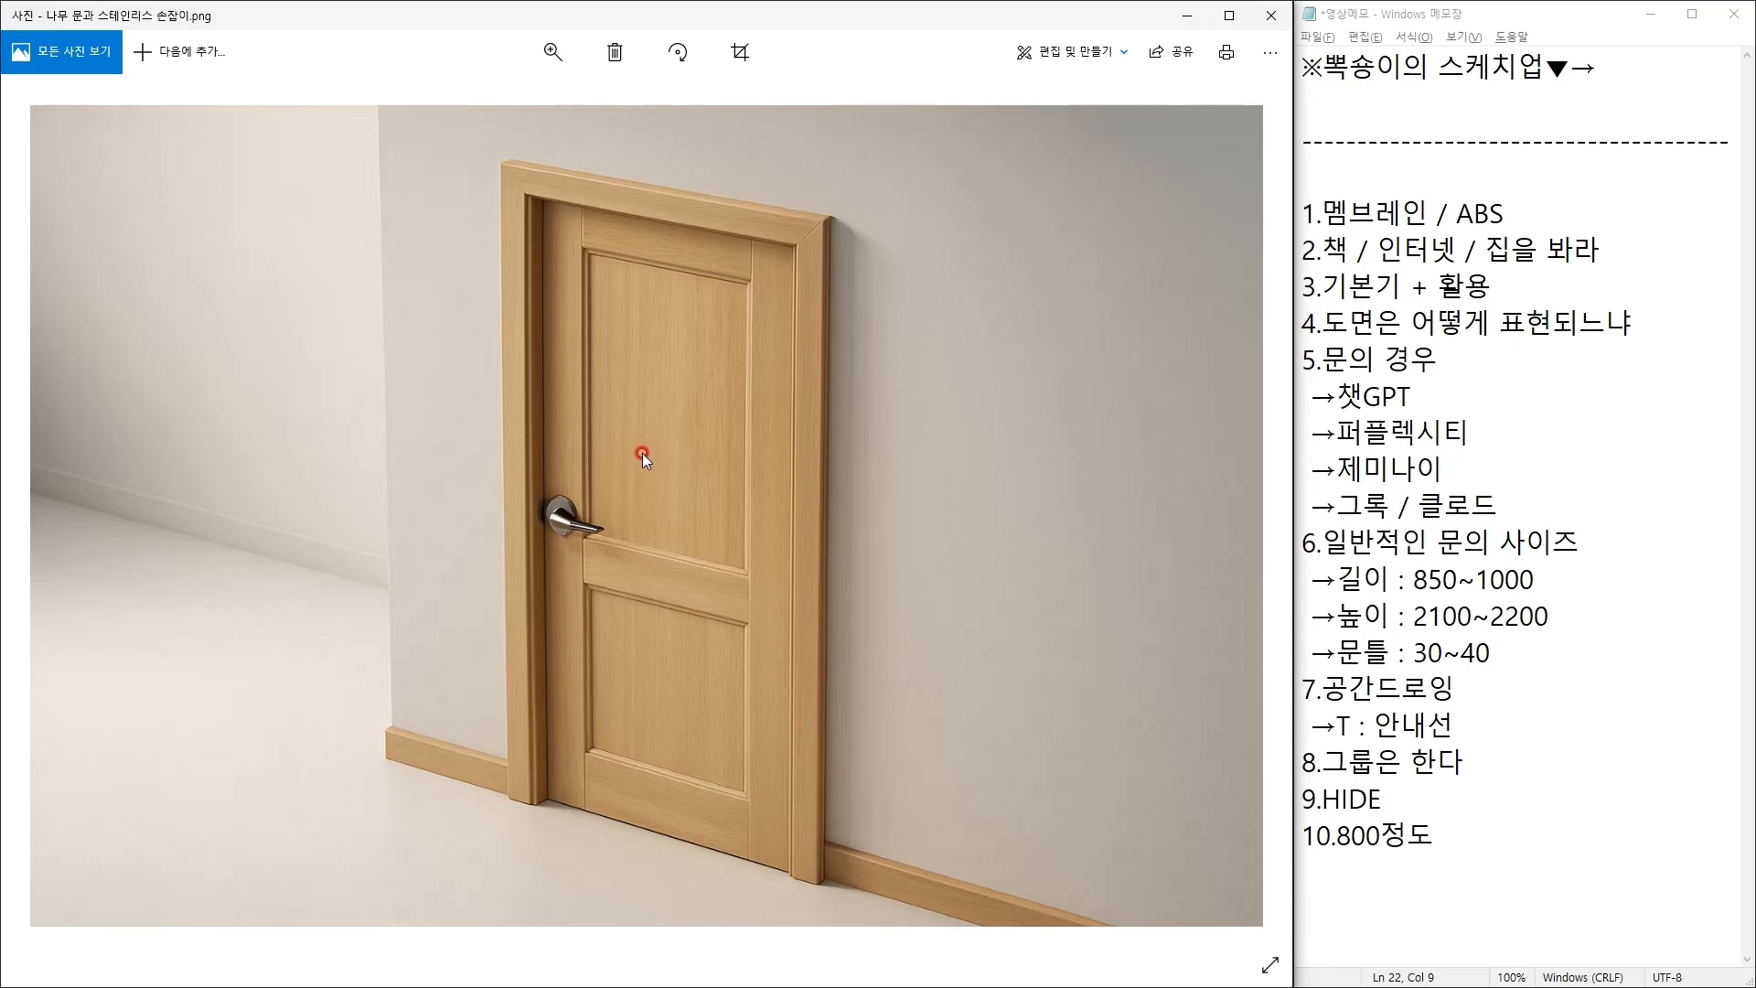
pyautogui.hotkey('alt', 'Tab')
pyautogui.press('r')
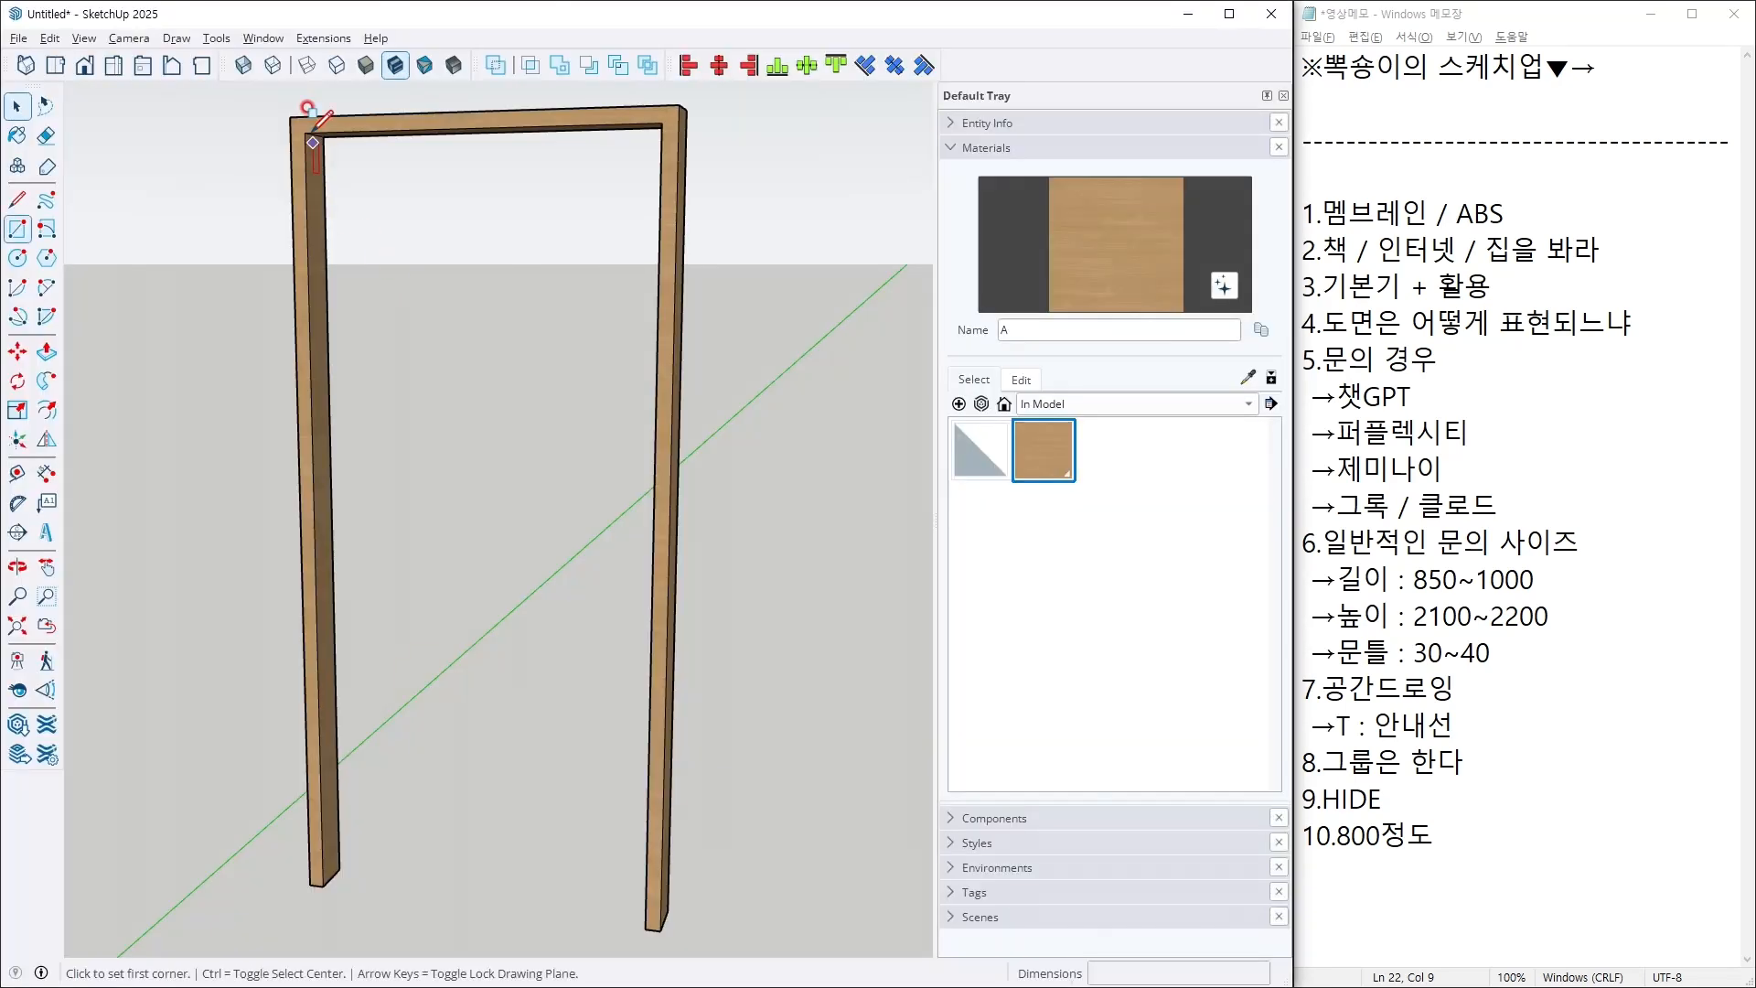
pyautogui.click(304, 132)
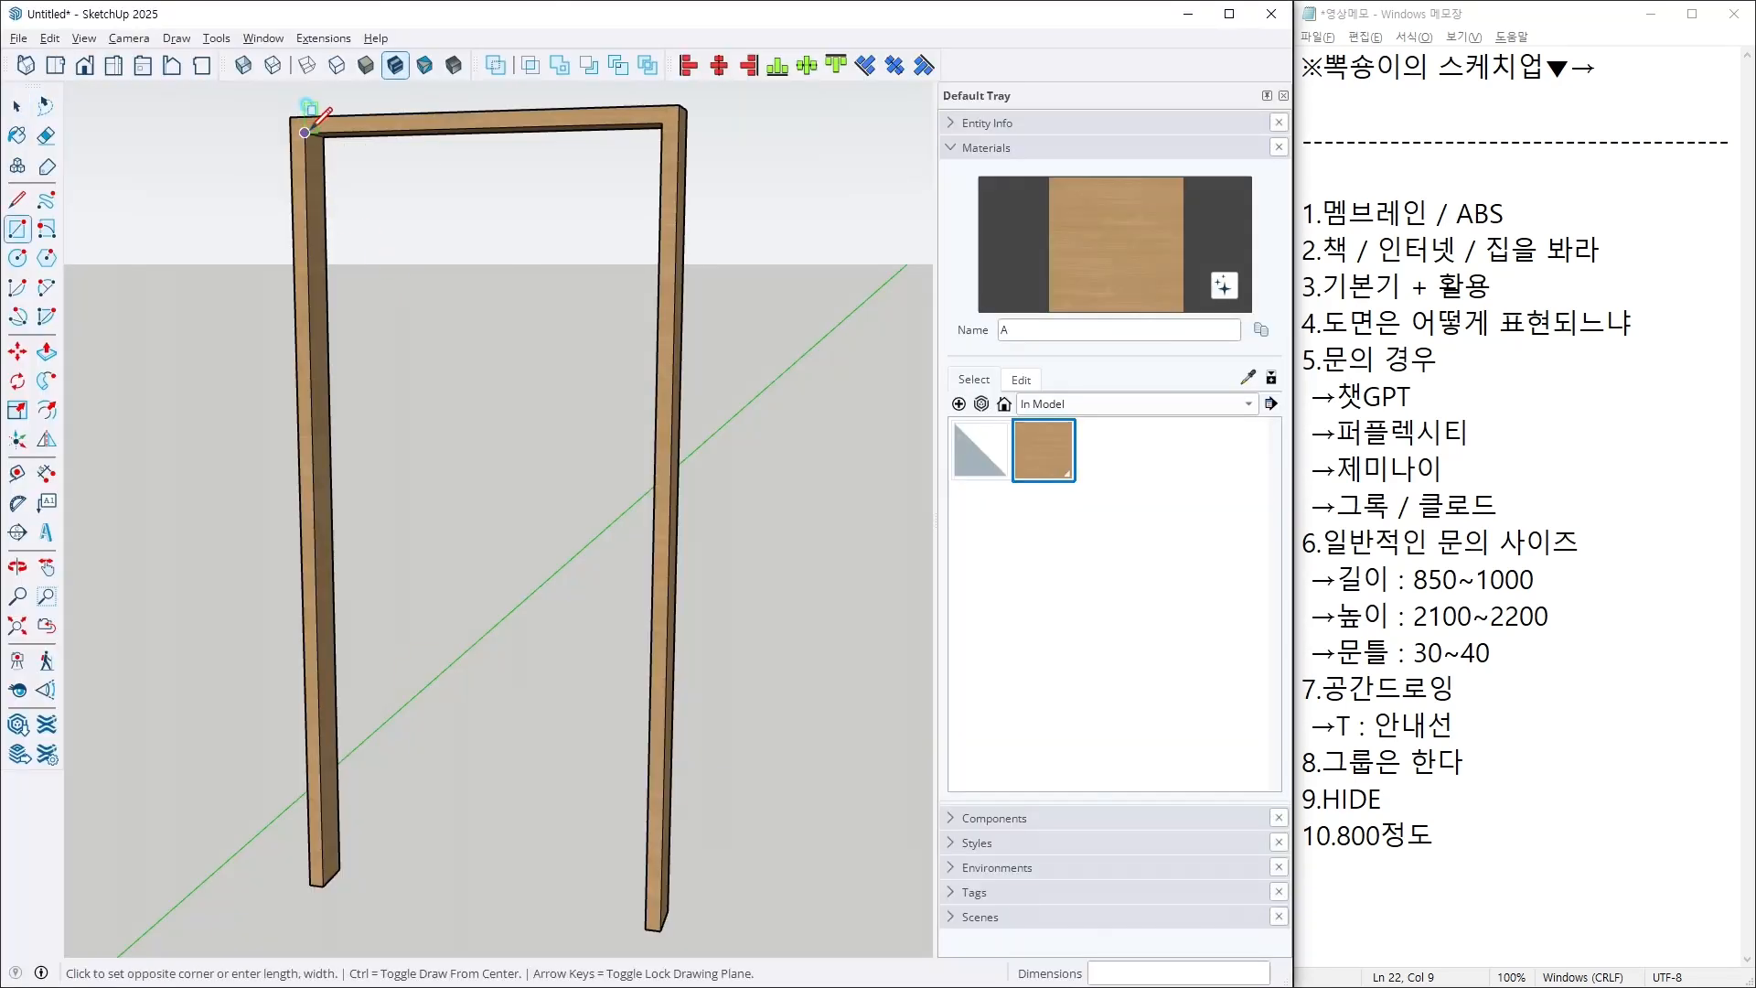
pyautogui.click(644, 914)
# Step: Push/Pull the rectangle inside the frame to give the door panel its thickness
pyautogui.moveTo(627, 694); pyautogui.dragTo(437, 672, button='middle')
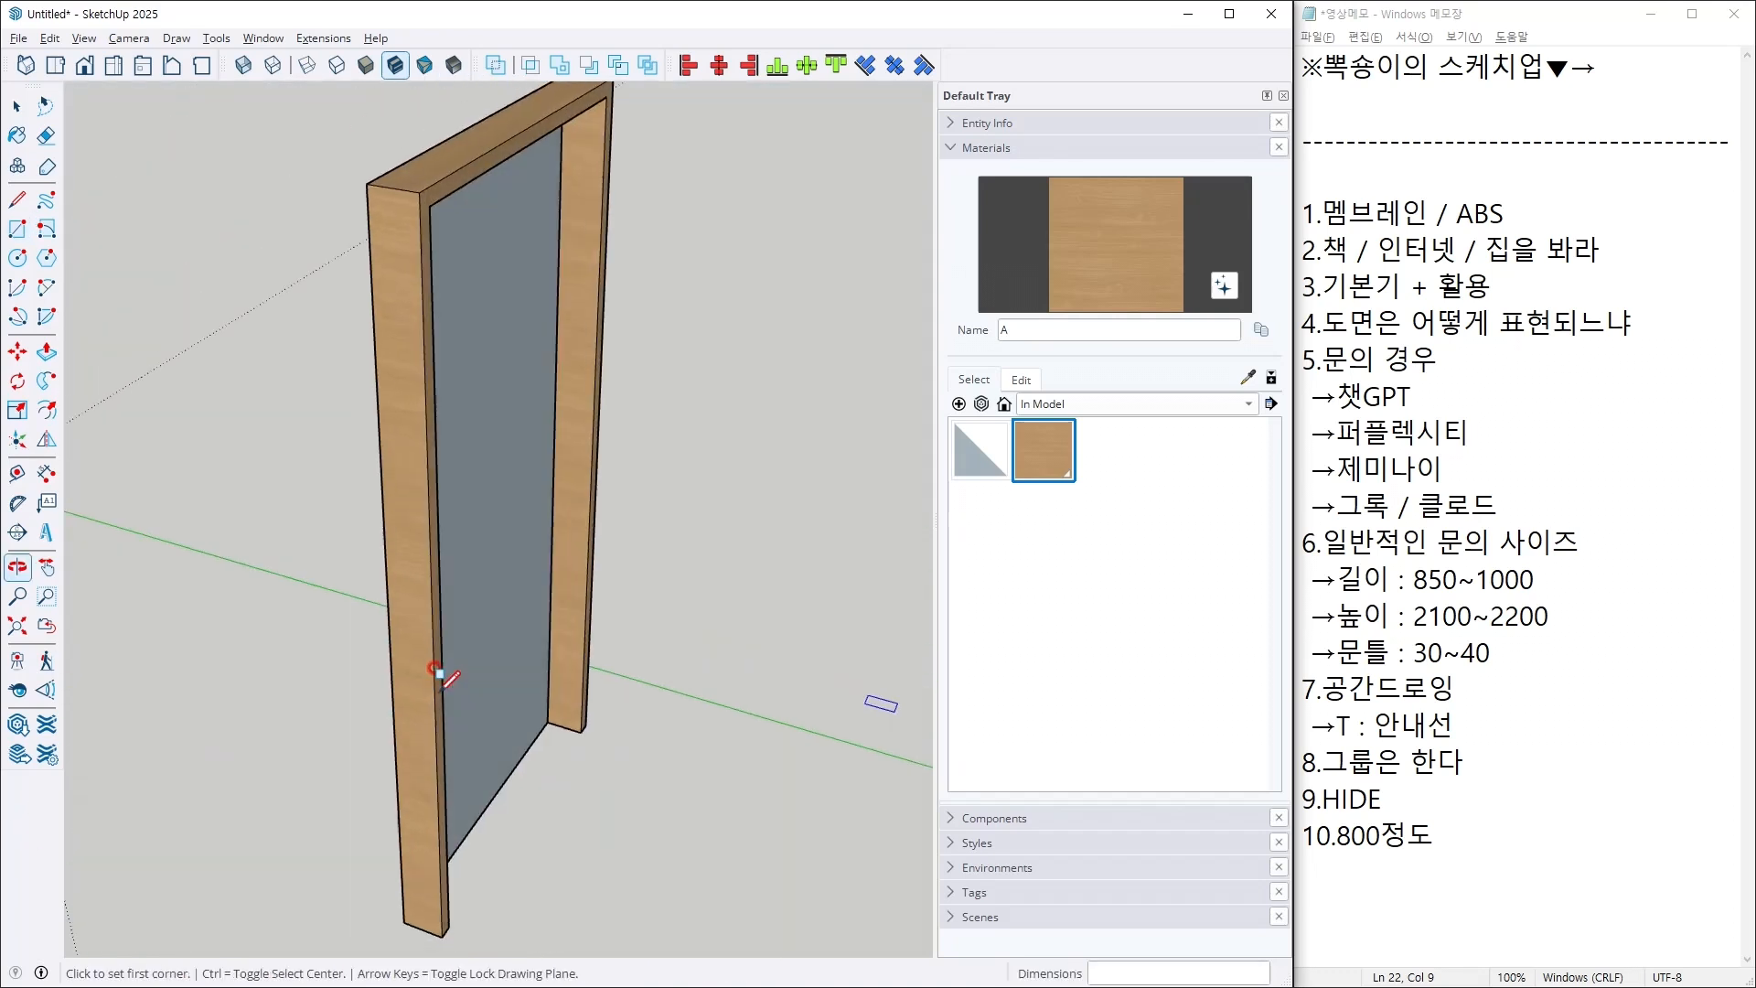
pyautogui.press('space')
pyautogui.press('p')
pyautogui.click(522, 668)
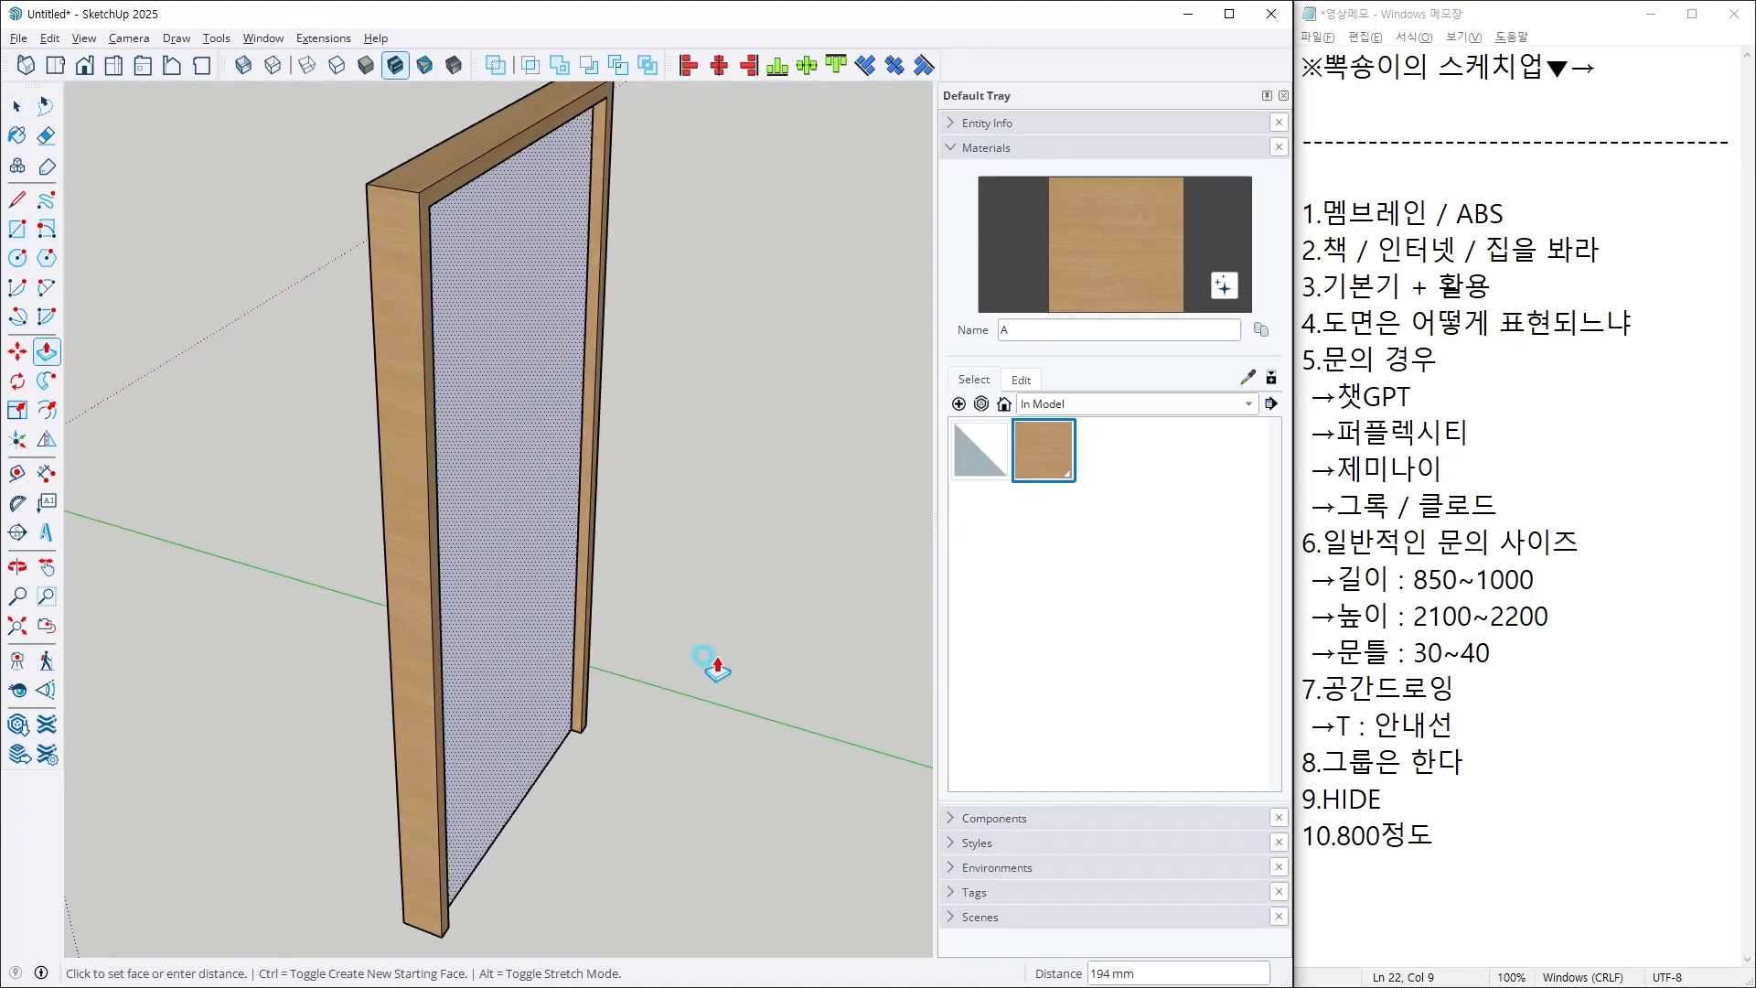
pyautogui.press('Return')
pyautogui.press('space')
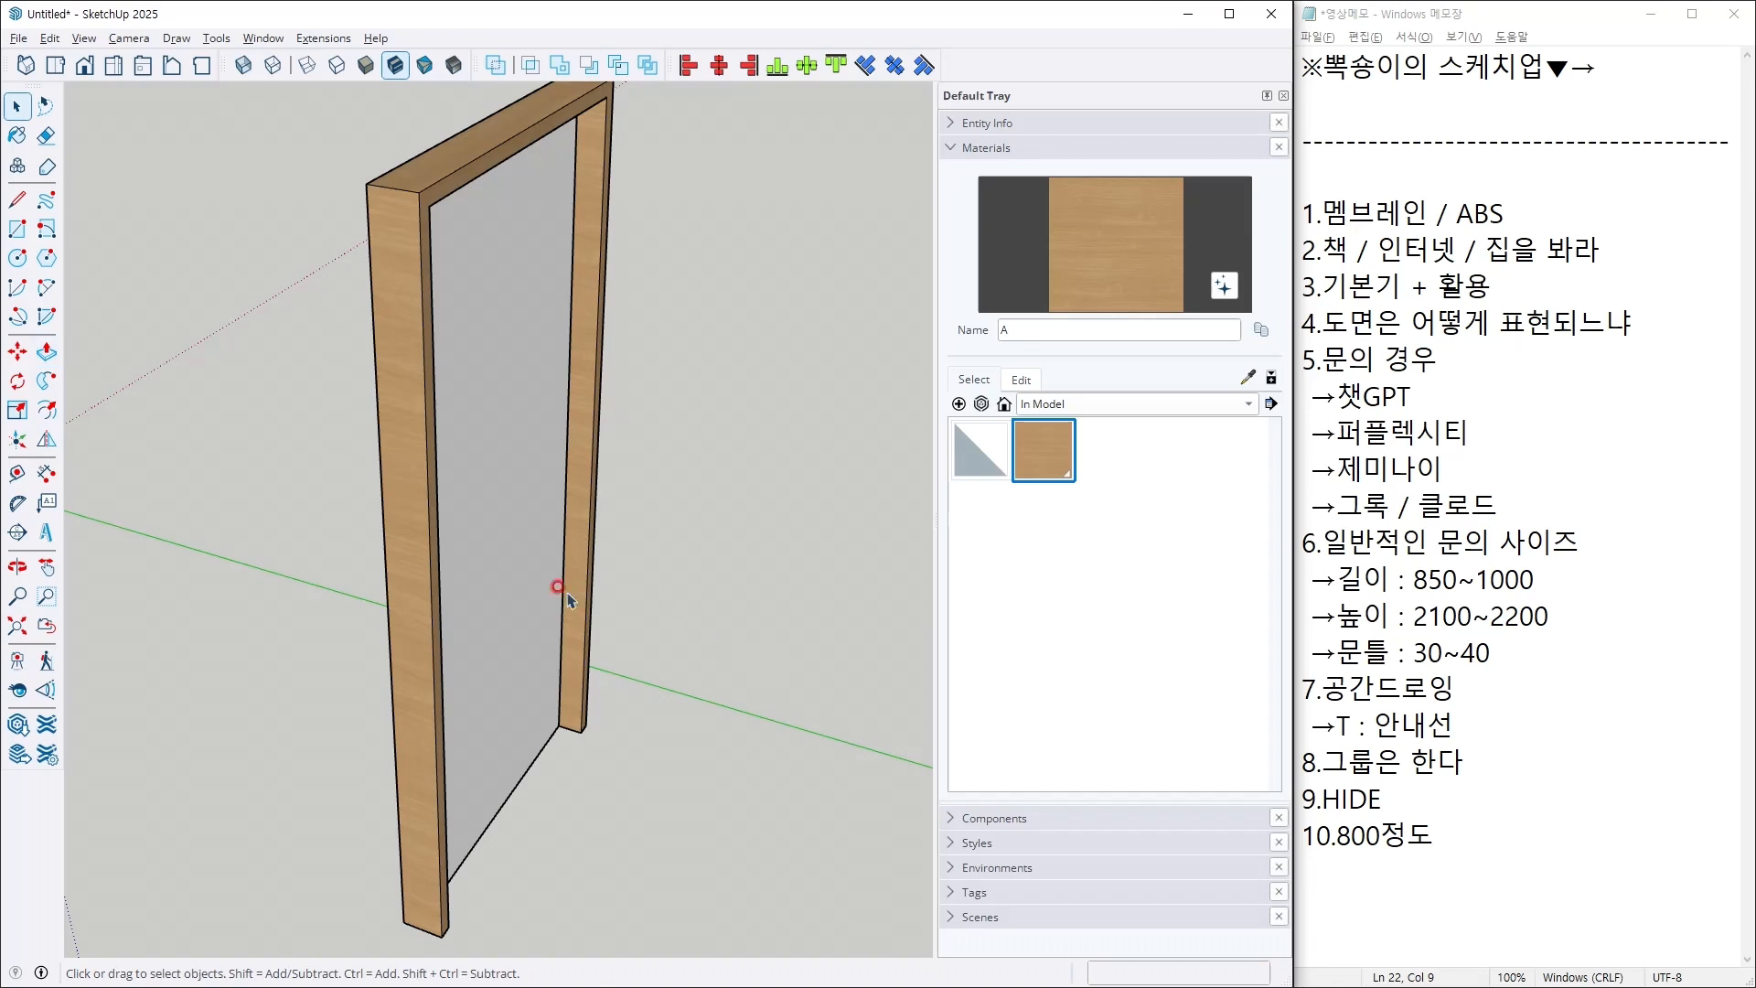
# Step: Make the door panel inside the frame a group
pyautogui.click(554, 592)
pyautogui.rightClick(545, 585)
pyautogui.click(640, 174)
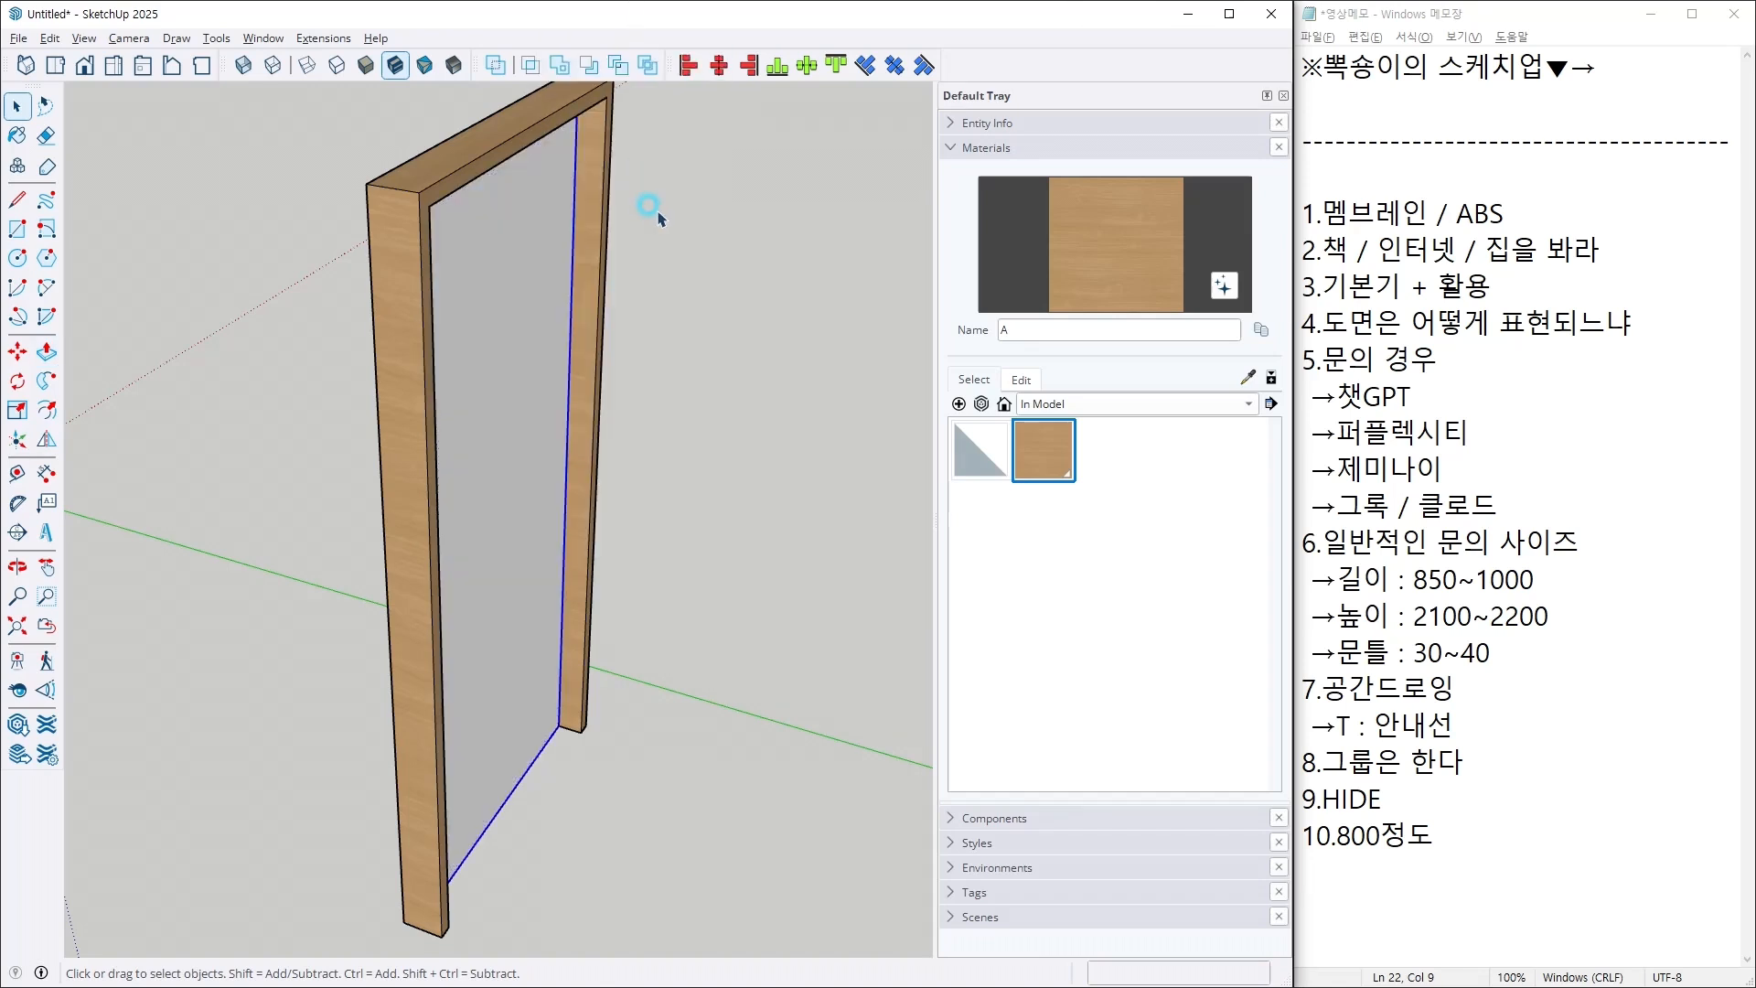
pyautogui.moveTo(479, 521); pyautogui.dragTo(710, 365, button='middle')
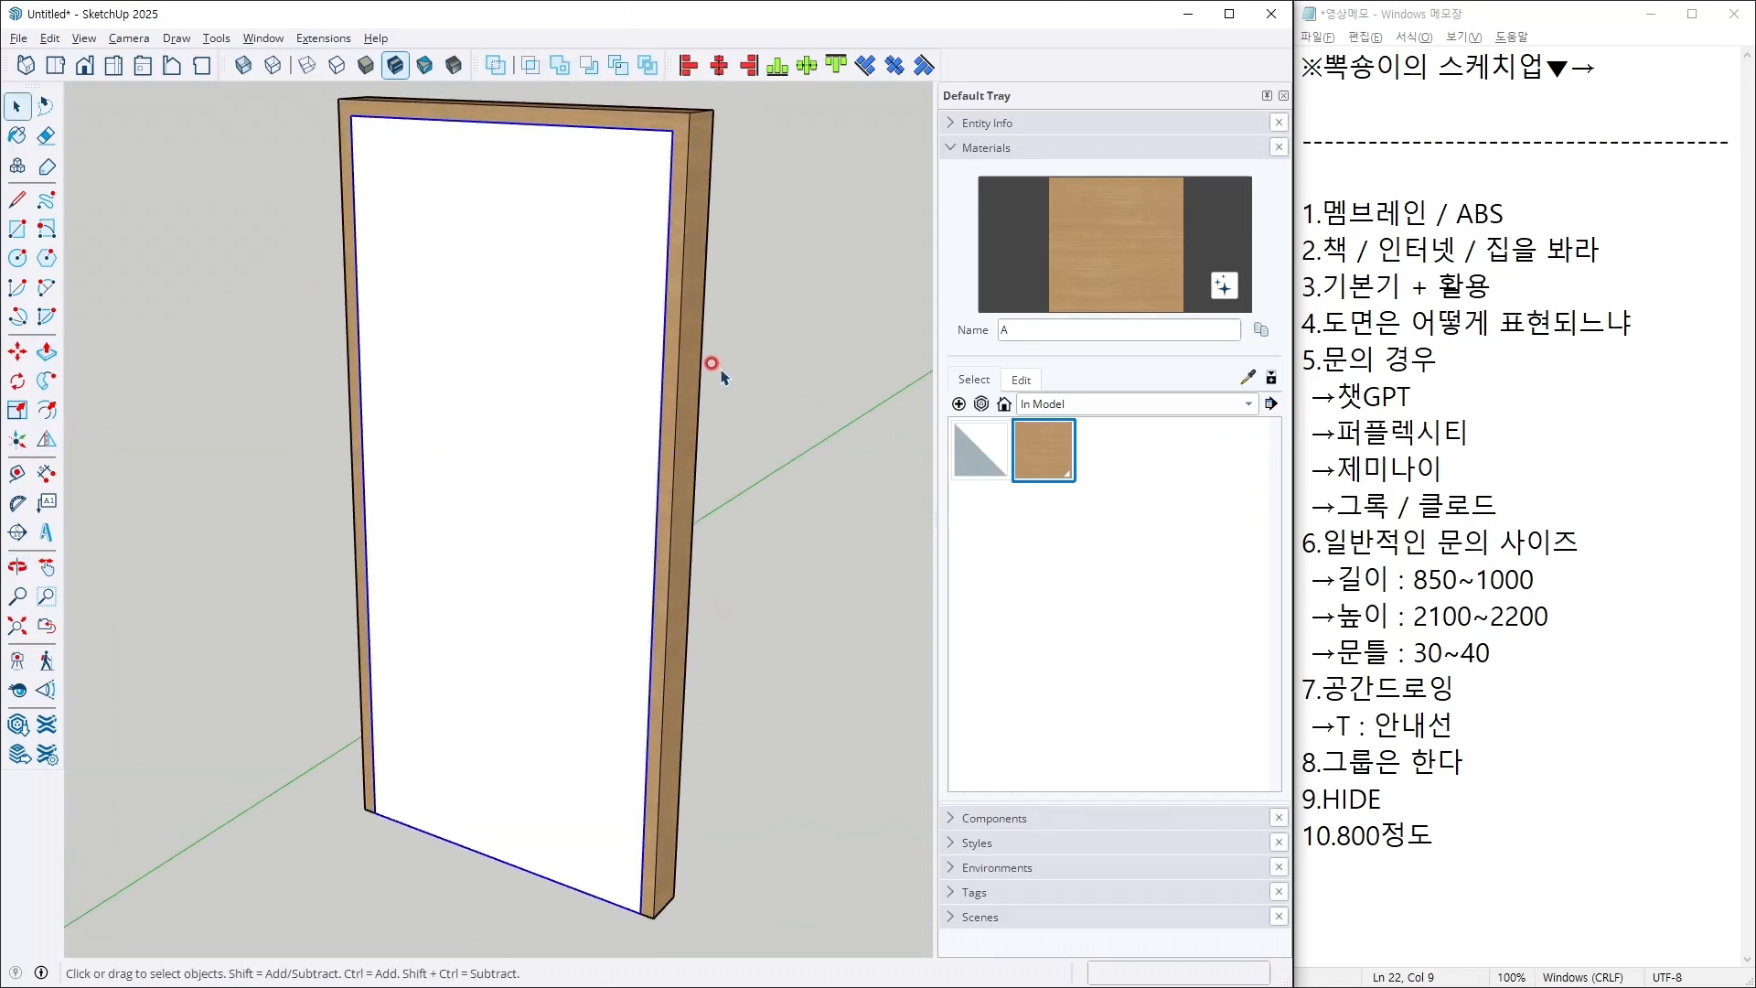
# Step: Try to apply wood material A to all geometry inside the door frame group, and close the group
pyautogui.doubleClick(673, 346)
pyautogui.click(712, 406)
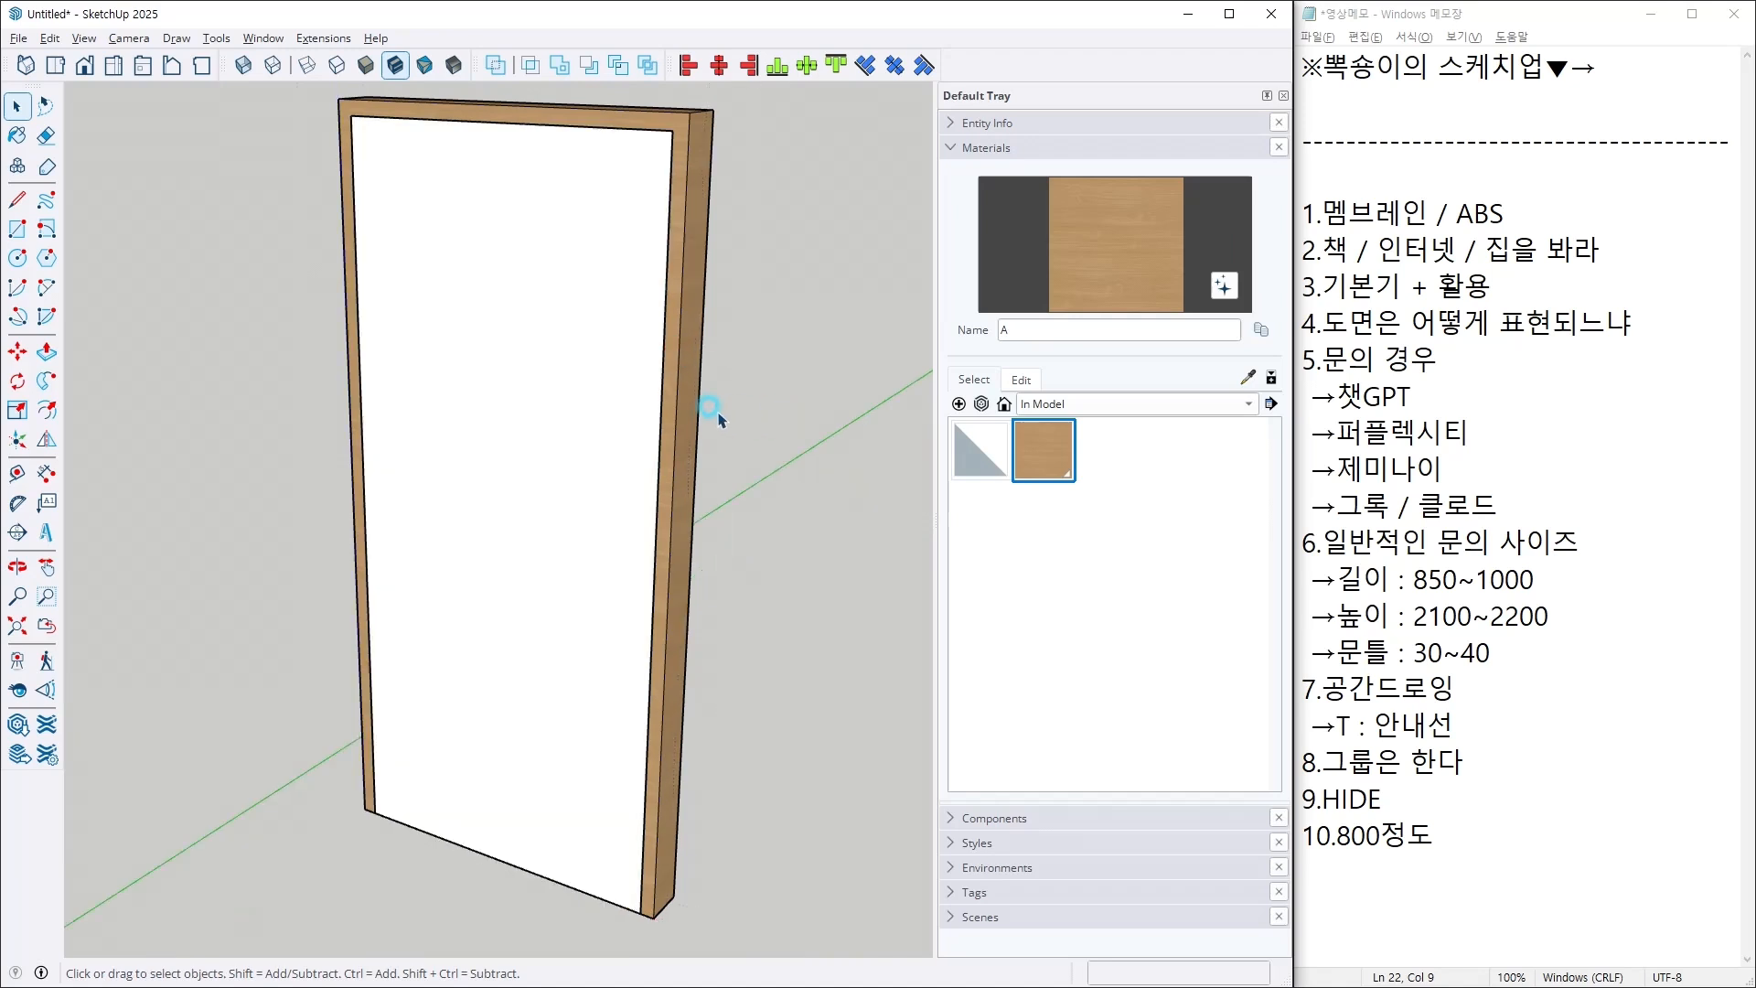
pyautogui.click(666, 404)
pyautogui.doubleClick(667, 404)
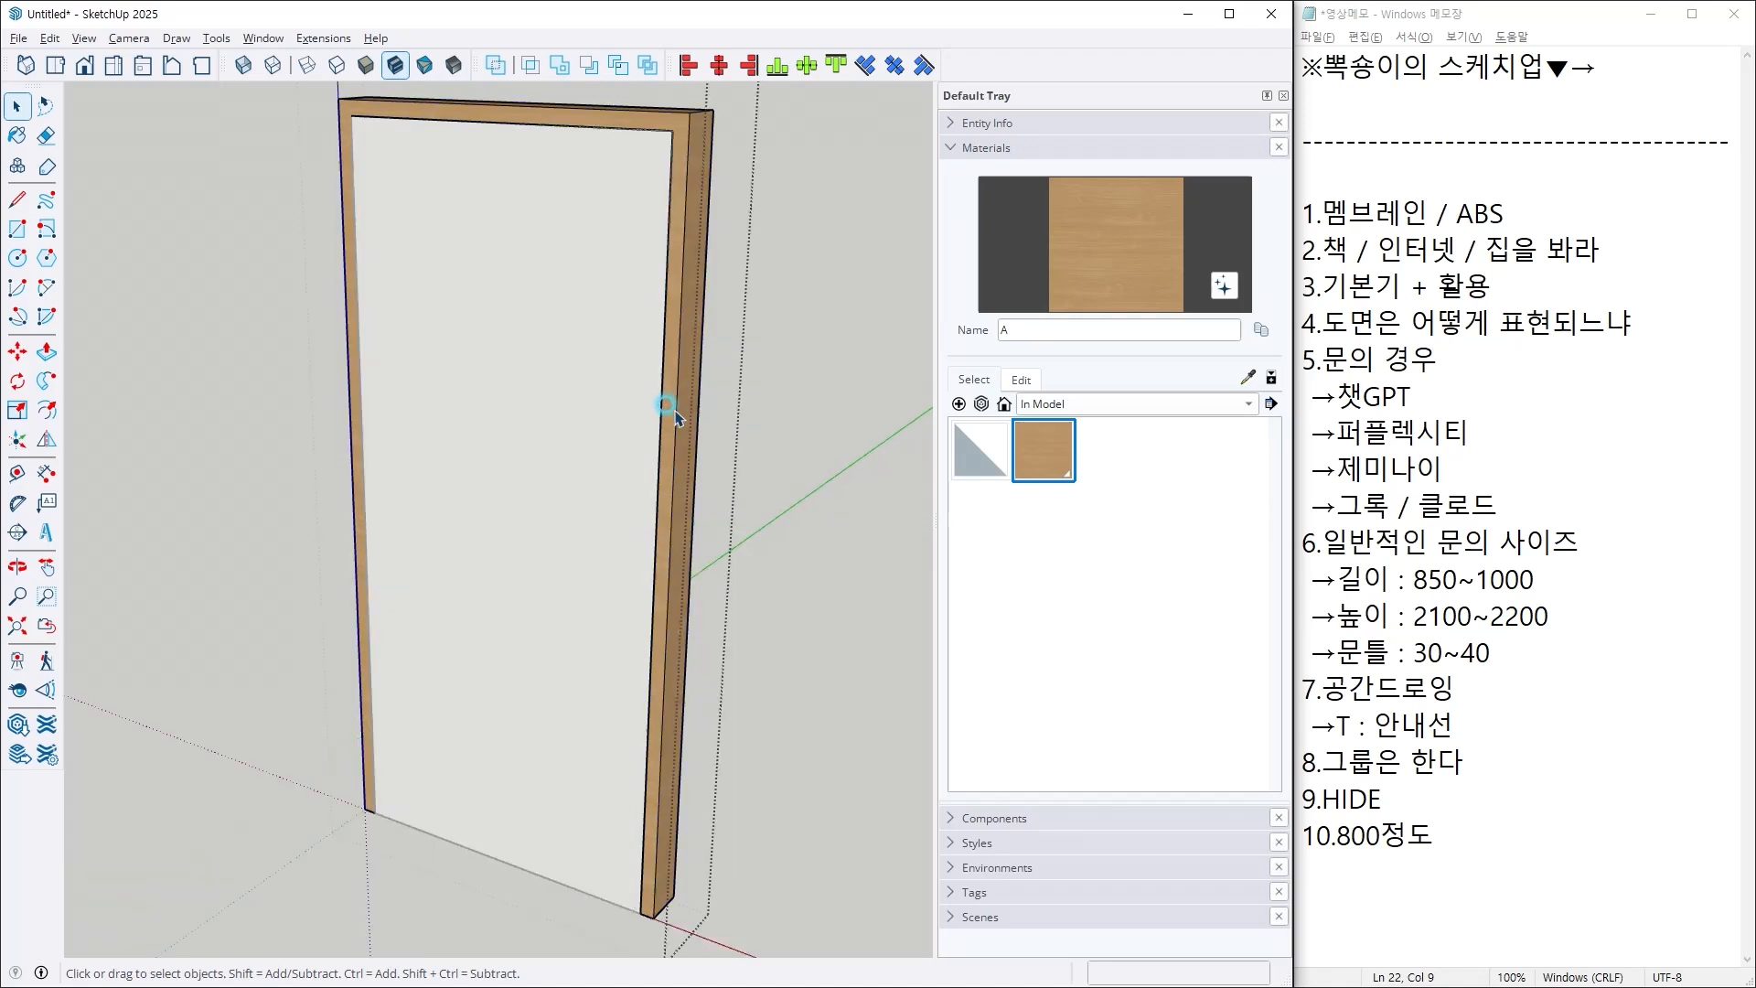
pyautogui.hotkey('ctrl', 'a')
pyautogui.click(1032, 442)
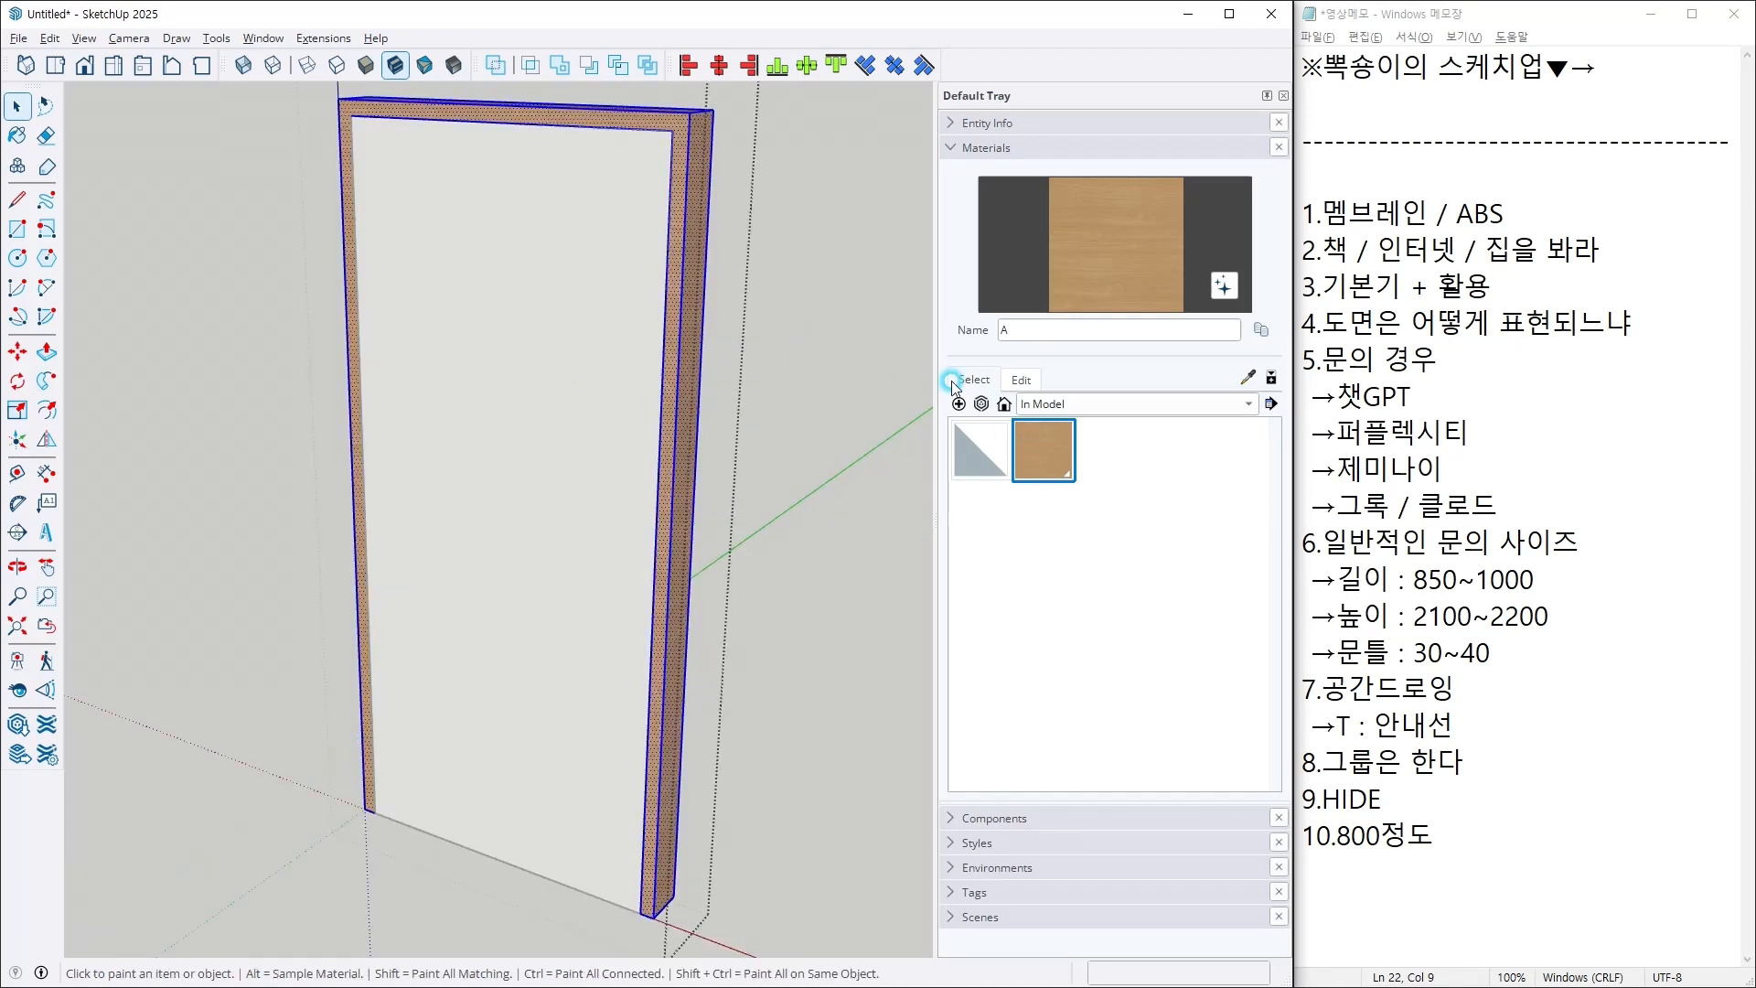
pyautogui.press('space')
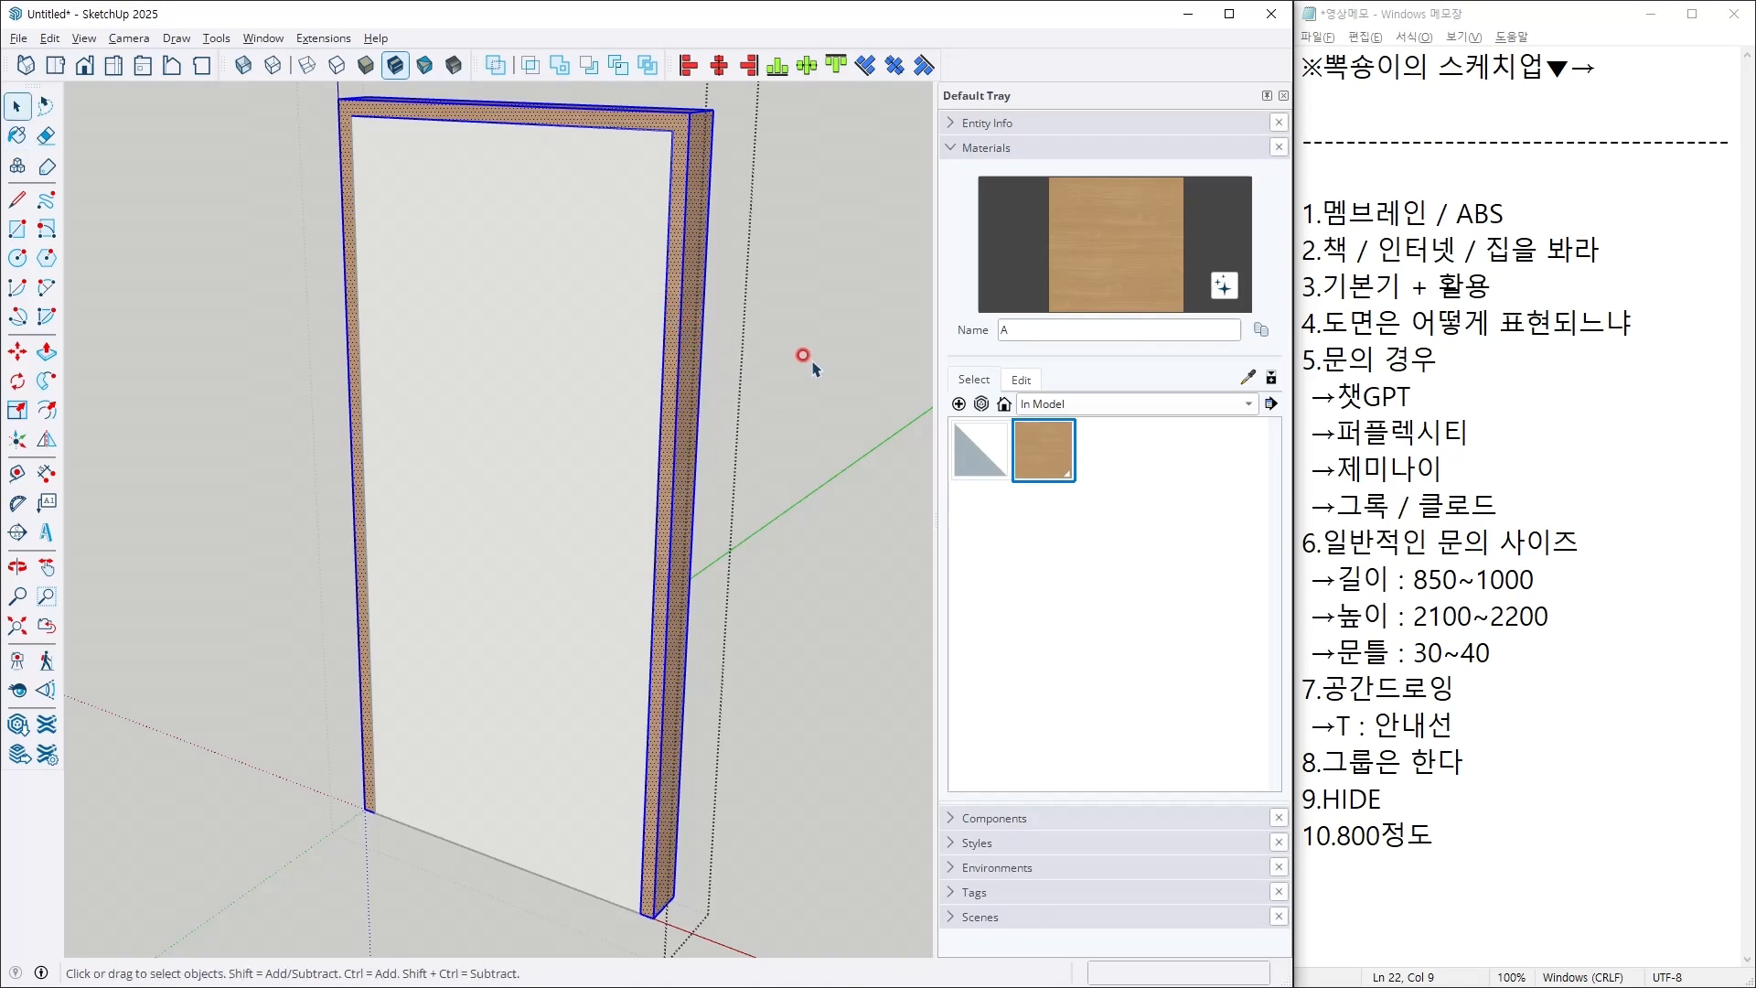
pyautogui.click(805, 357)
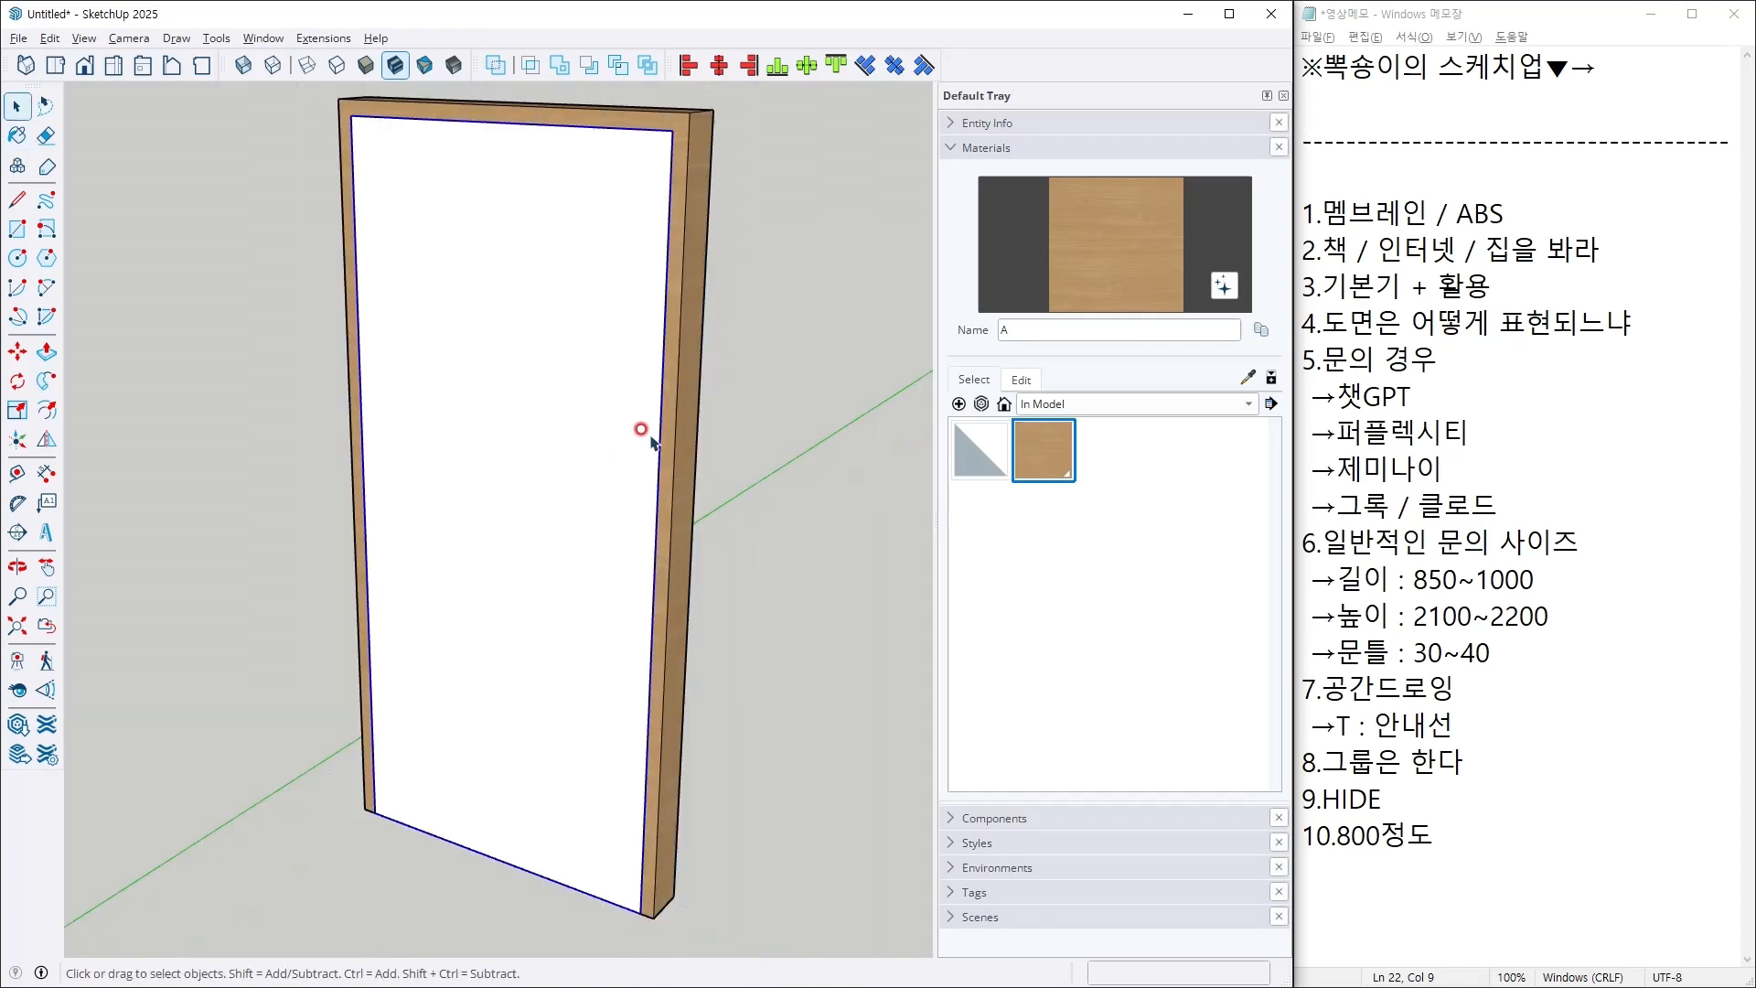
# Step: Examine from both sides how the door panel sits within the frame's depth
pyautogui.moveTo(647, 431); pyautogui.dragTo(280, 526, button='middle')
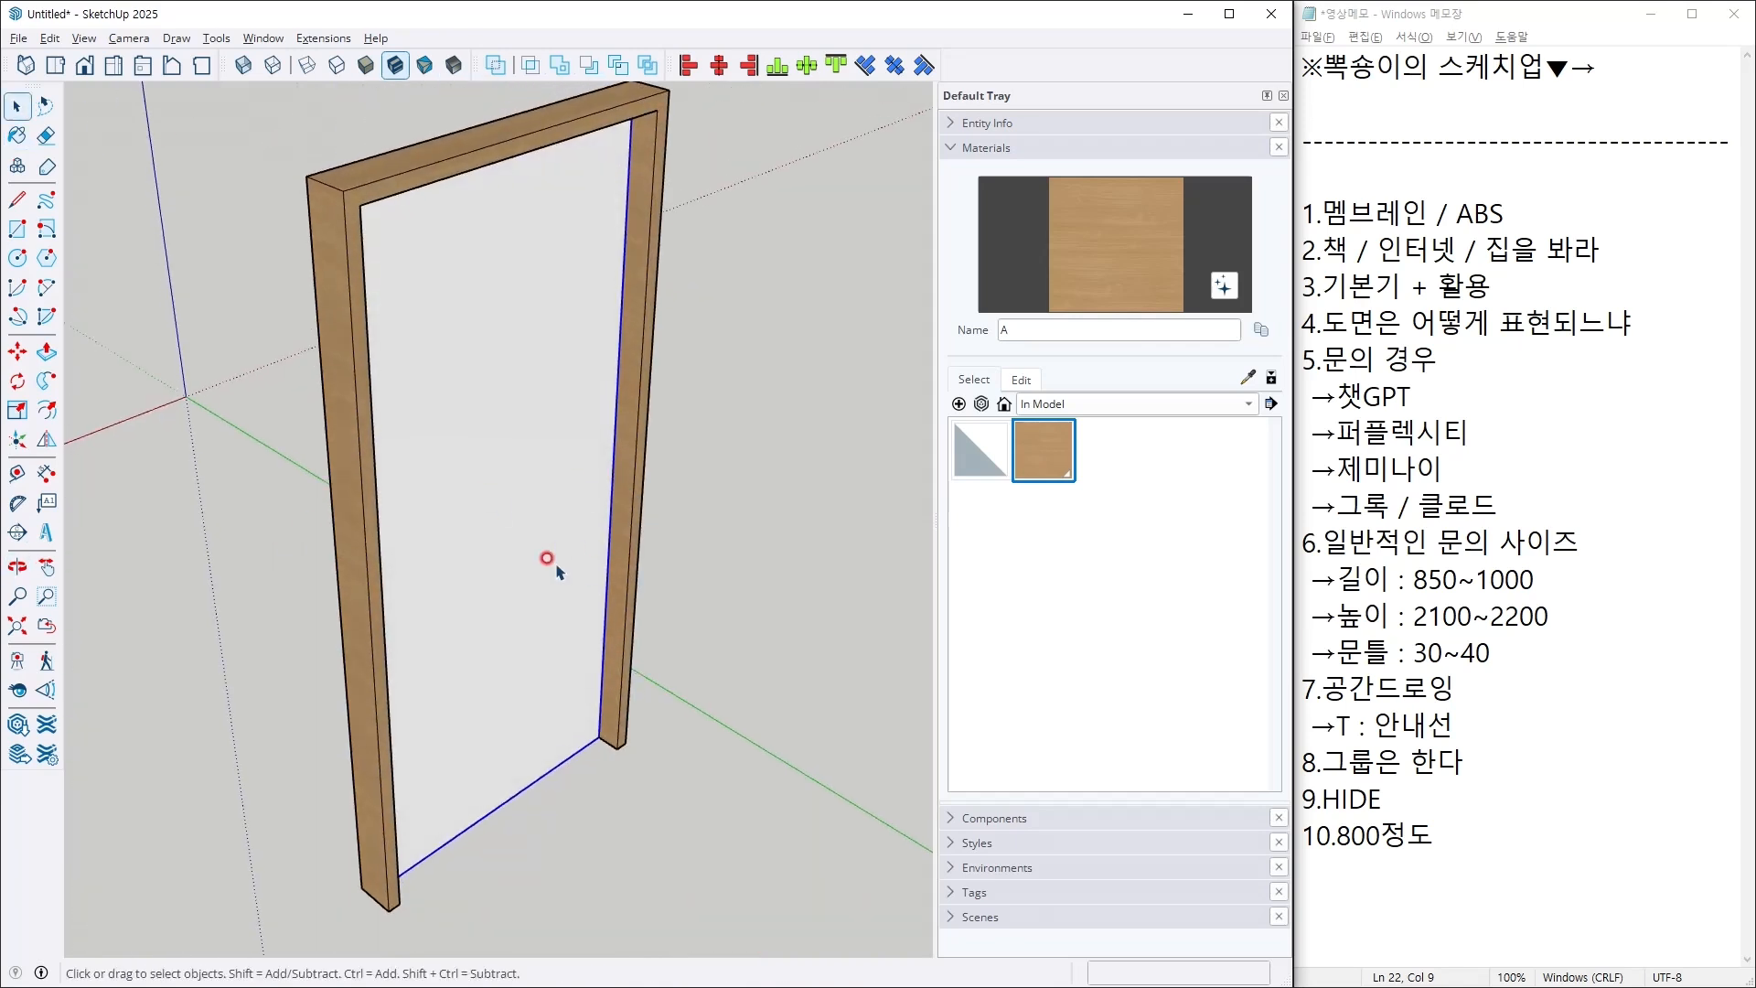
pyautogui.scroll(2, 631, 792)
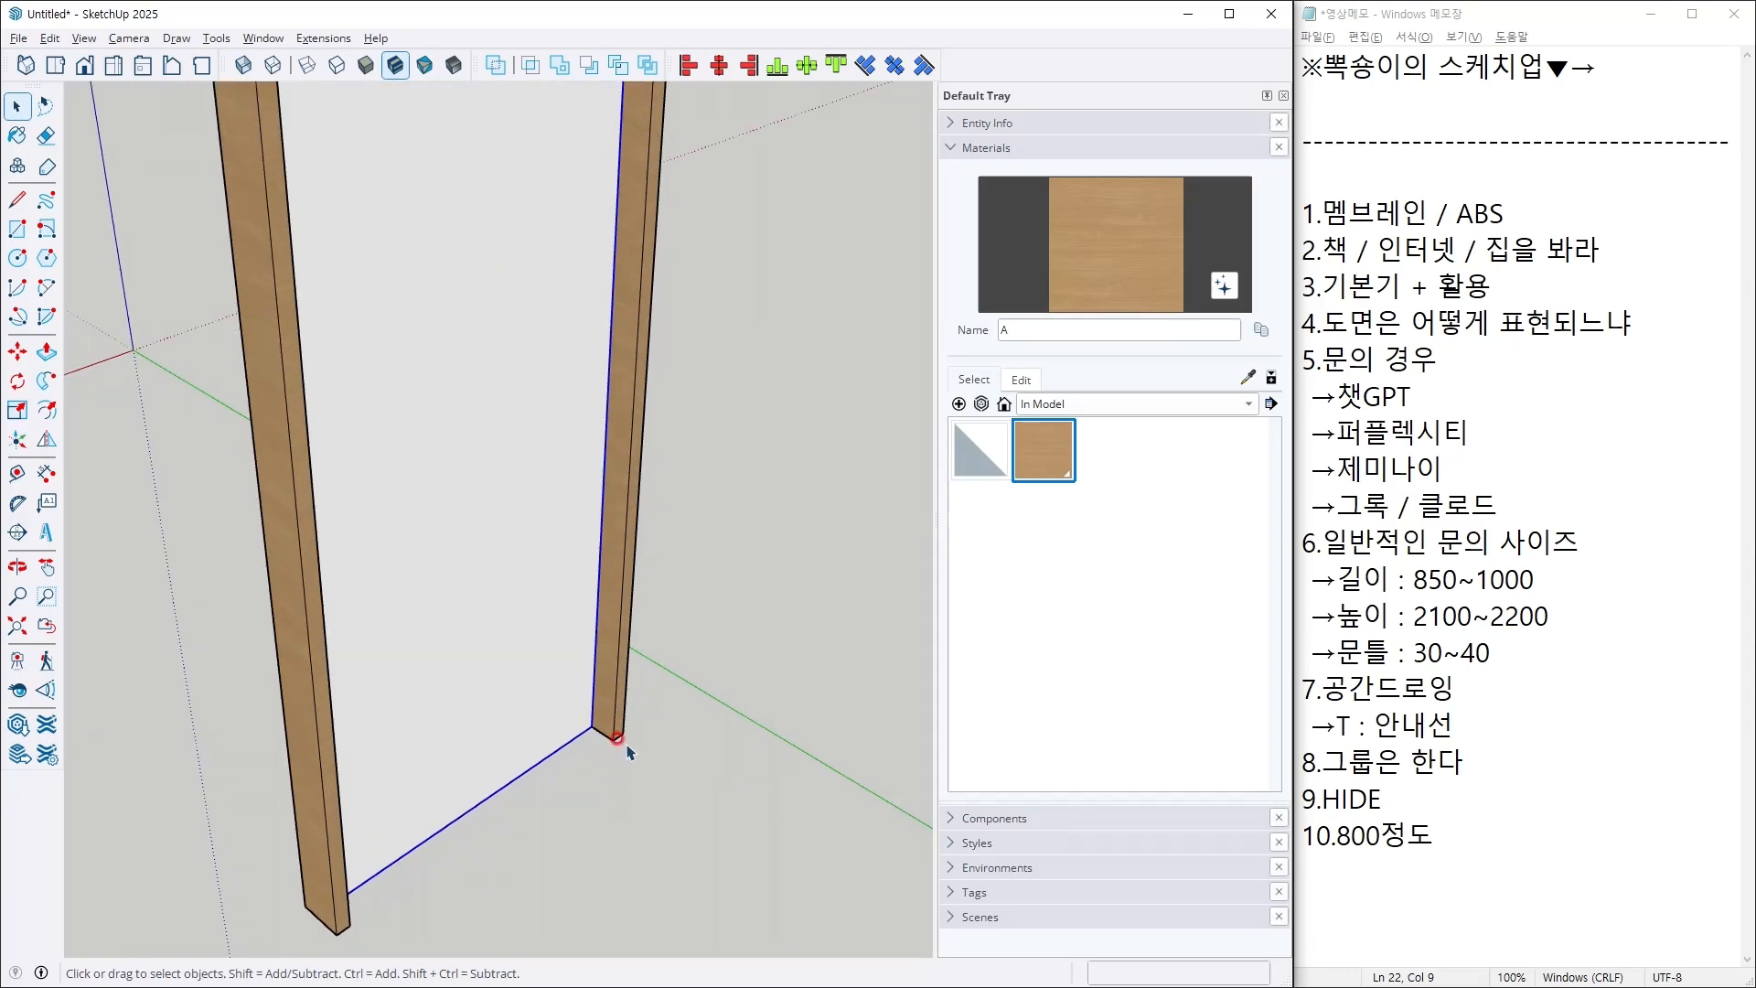
pyautogui.scroll(-2, 627, 751)
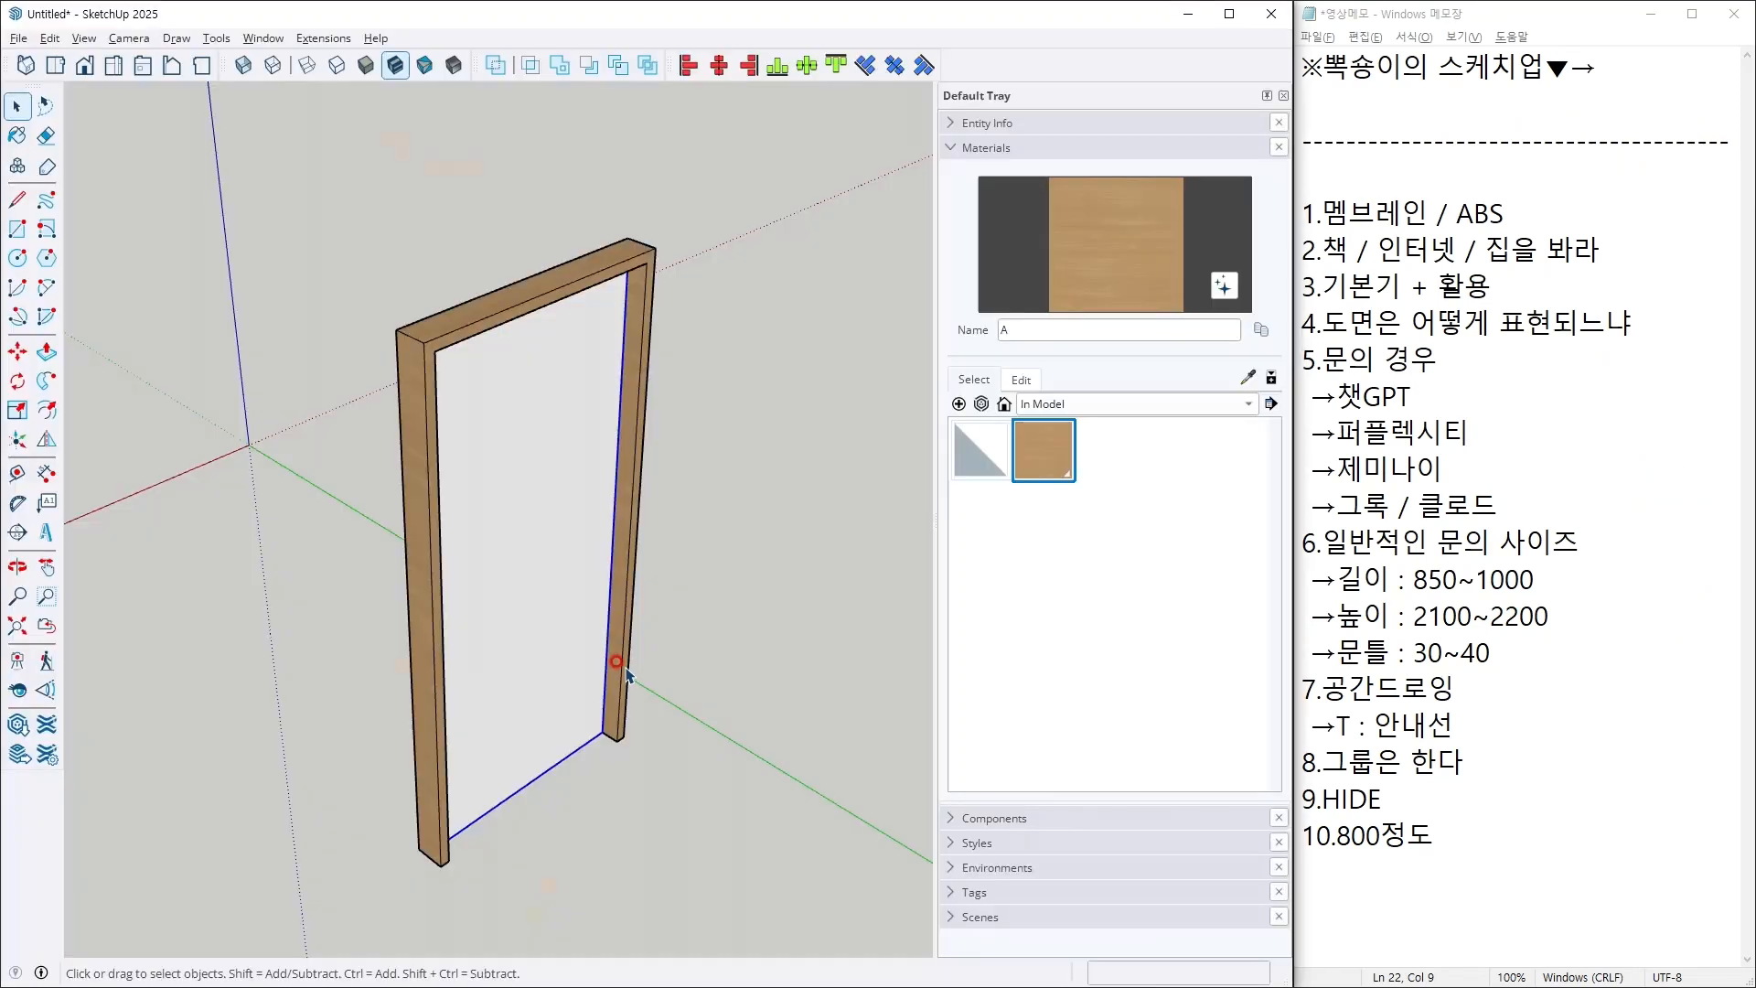
pyautogui.moveTo(529, 581)
pyautogui.mouseDown()
pyautogui.moveTo(1061, 558)
pyautogui.moveTo(313, 580)
pyautogui.moveTo(1262, 572)
pyautogui.moveTo(1115, 631)
pyautogui.moveTo(1046, 690)
pyautogui.moveTo(1019, 678)
pyautogui.mouseUp()
pyautogui.press('space')
pyautogui.click(315, 196)
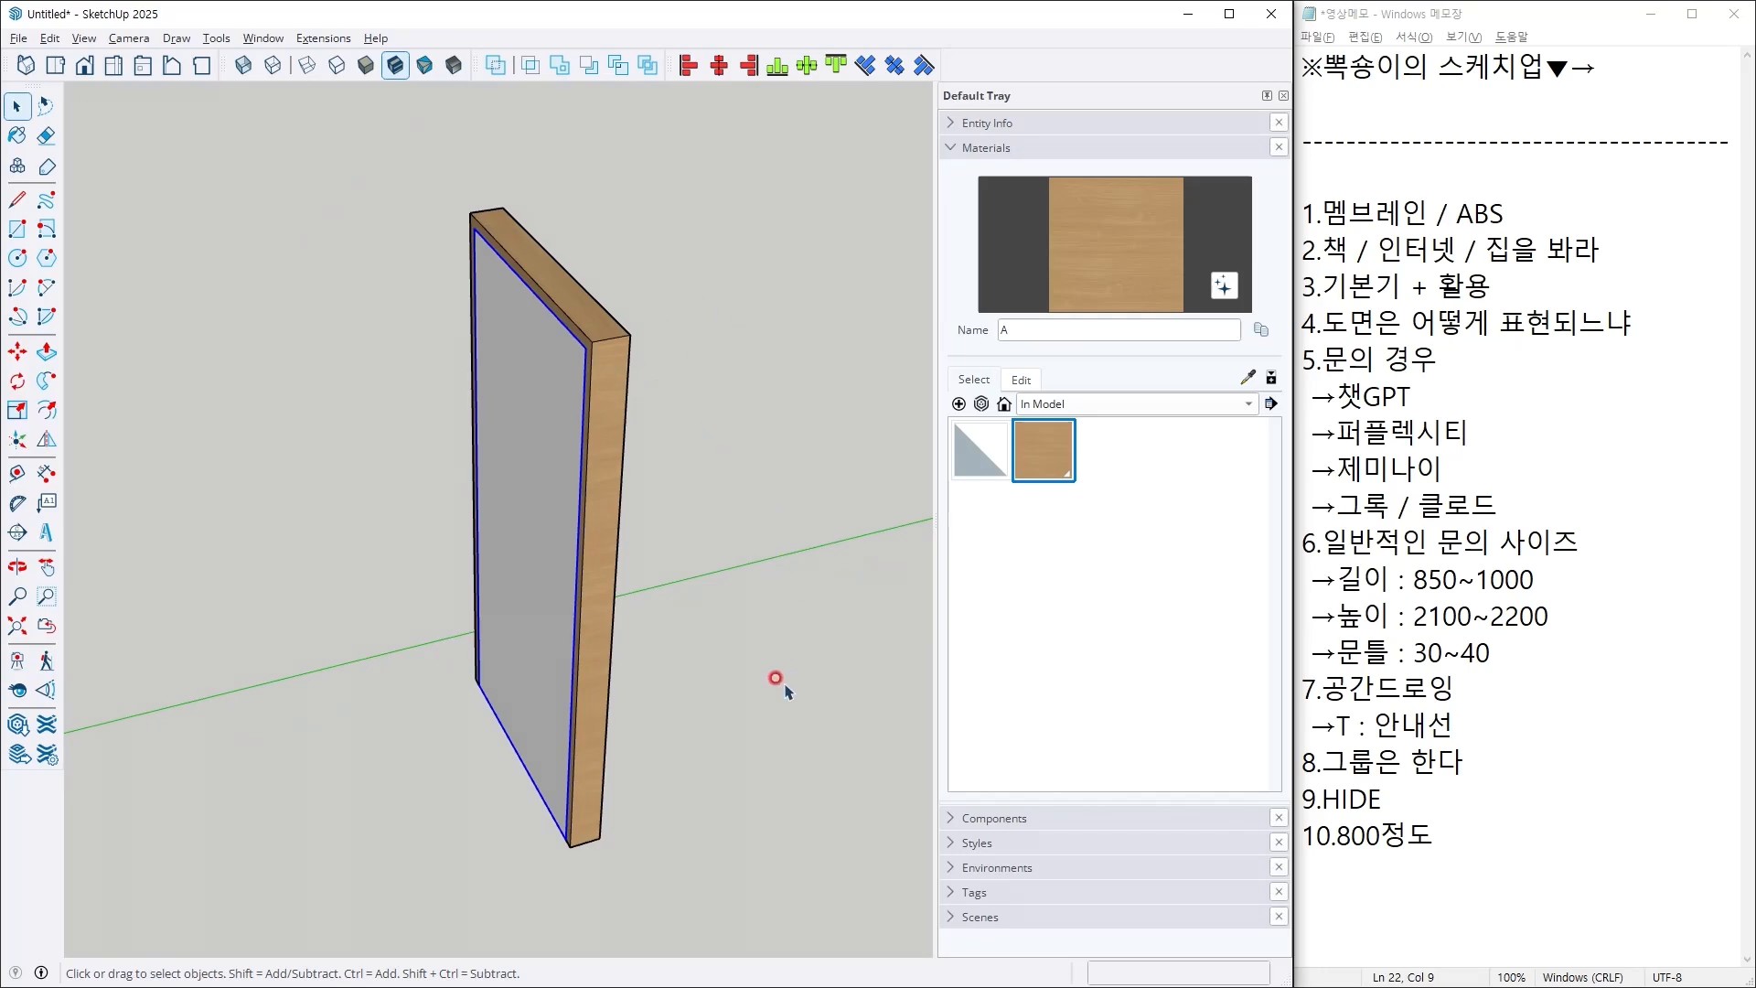
pyautogui.moveTo(495, 626); pyautogui.dragTo(604, 631, button='middle')
# Step: Select the frame and door panel together and centre-align them along the green axis so the panel sits mid-depth
pyautogui.moveTo(819, 692); pyautogui.dragTo(252, 124)
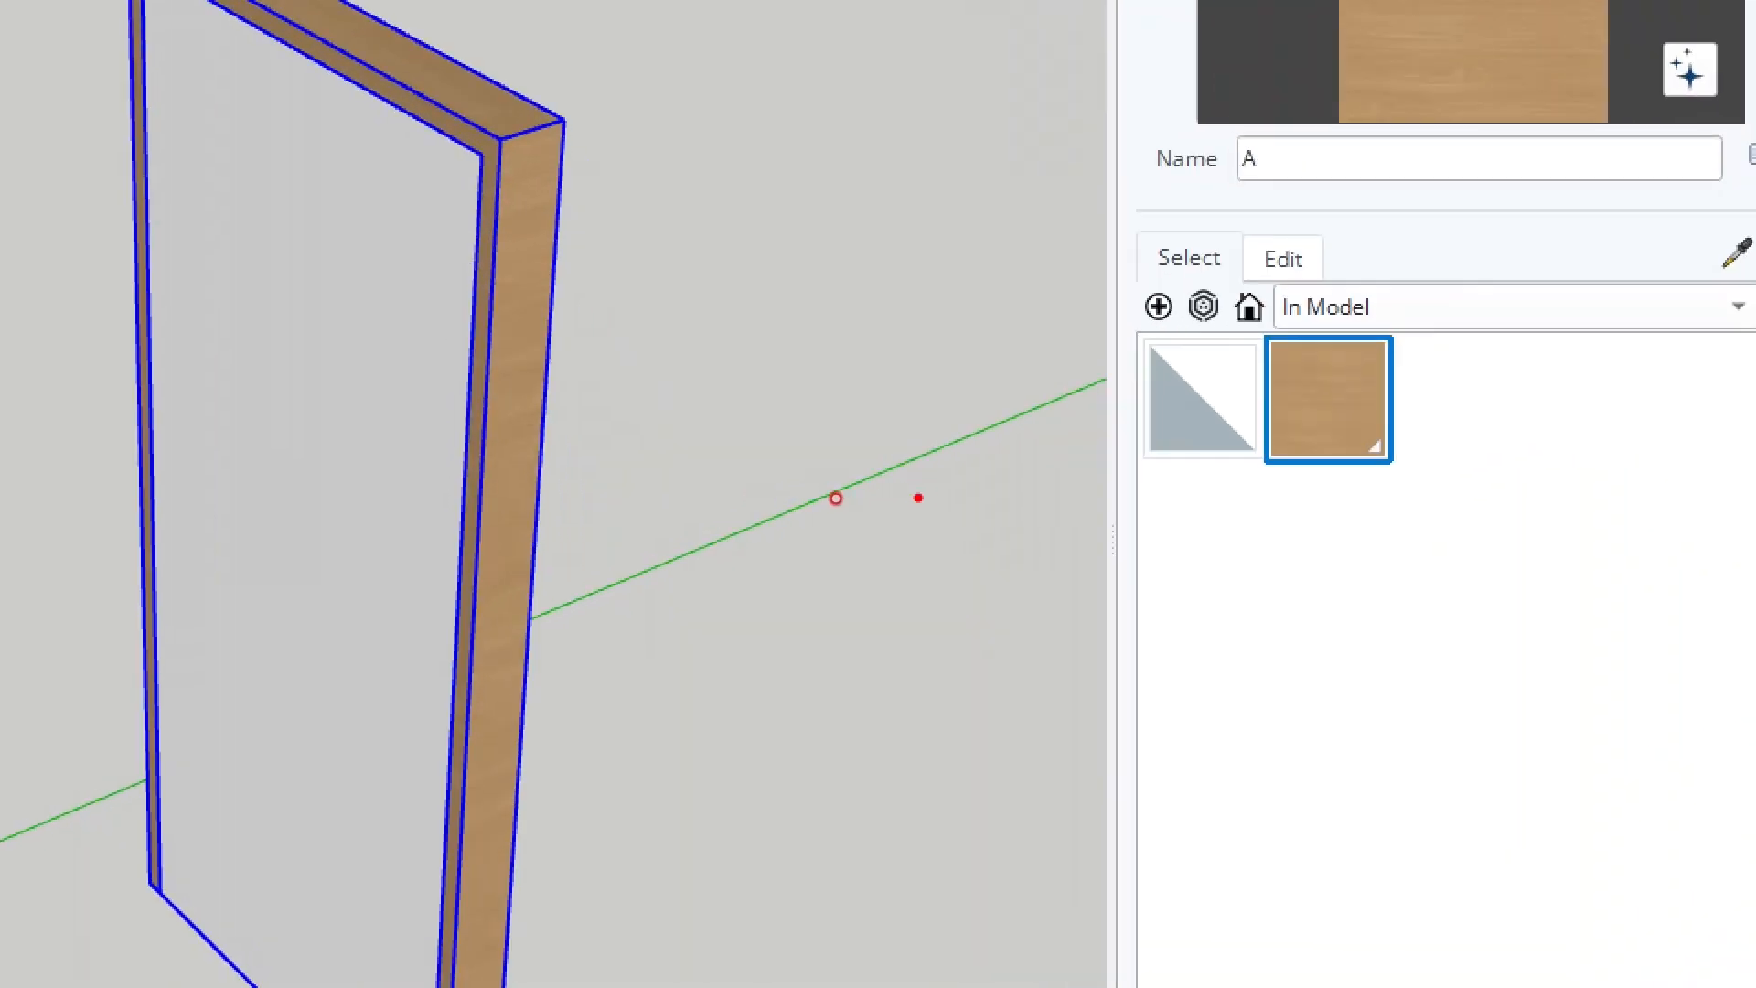
pyautogui.moveTo(914, 497)
pyautogui.mouseDown()
pyautogui.moveTo(814, 498)
pyautogui.moveTo(843, 509)
pyautogui.mouseUp()
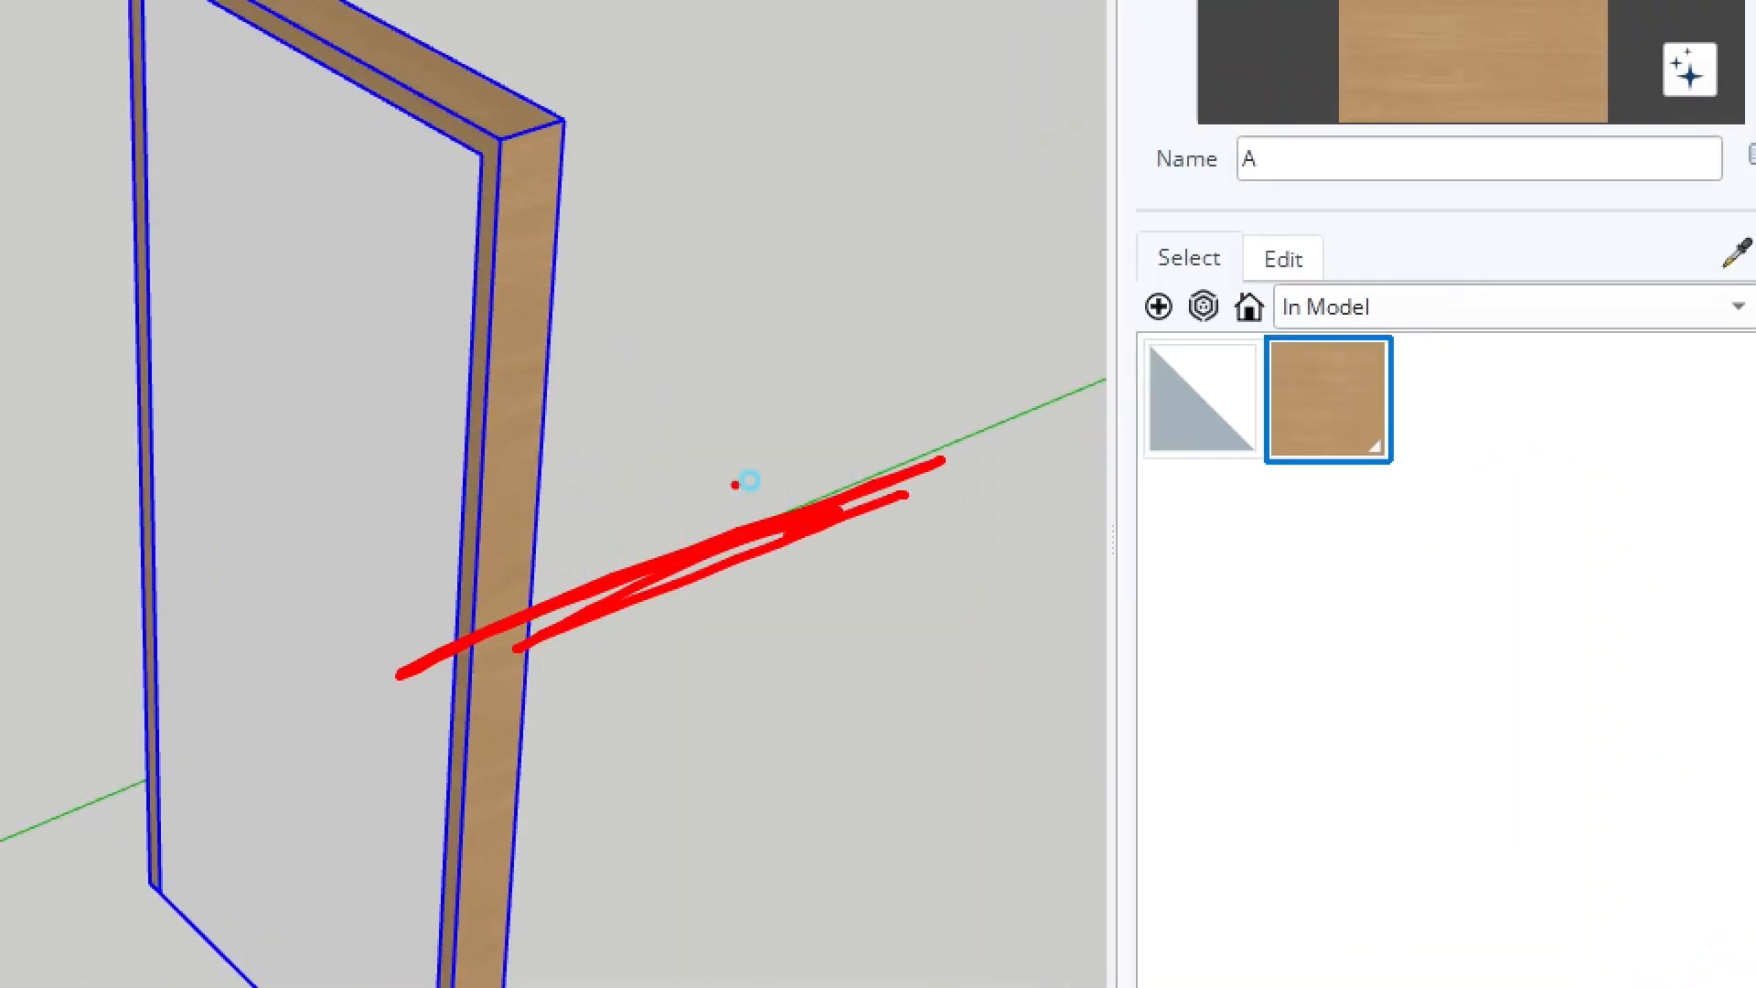
pyautogui.press('Escape')
pyautogui.moveTo(799, 620); pyautogui.dragTo(372, 340)
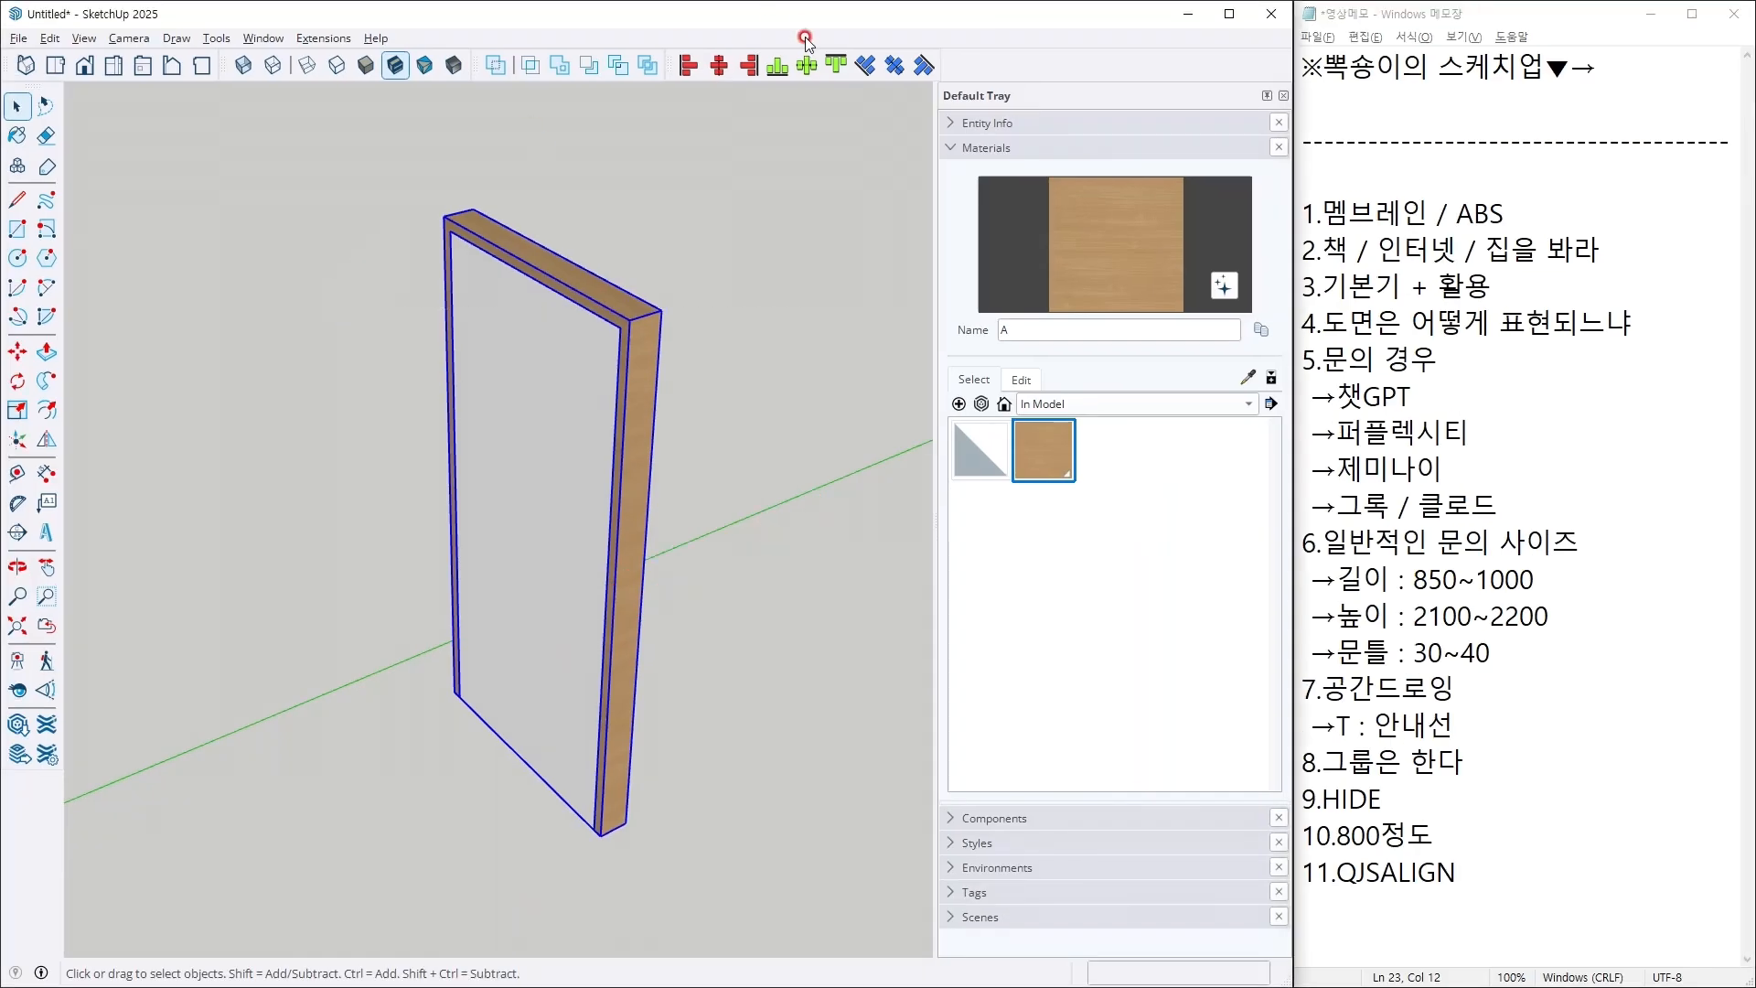
pyautogui.click(807, 66)
pyautogui.click(757, 509)
pyautogui.moveTo(519, 549); pyautogui.dragTo(736, 433, button='middle')
pyautogui.scroll(2, 599, 527)
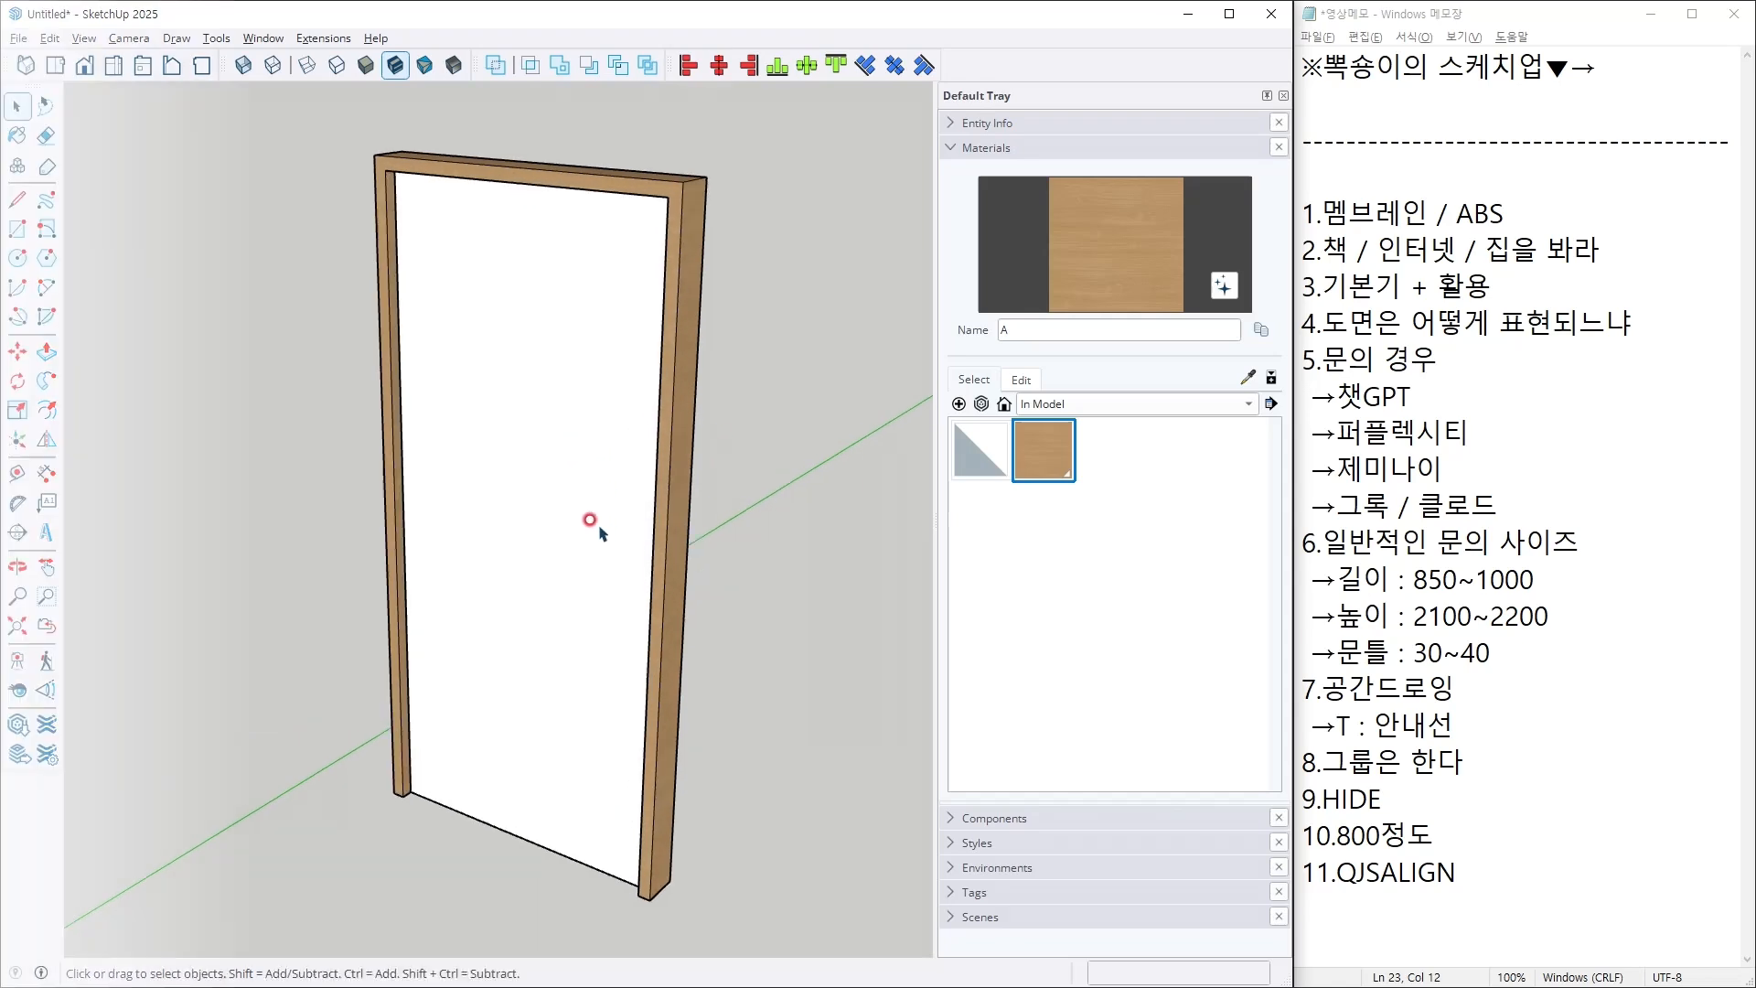
pyautogui.scroll(1, 600, 528)
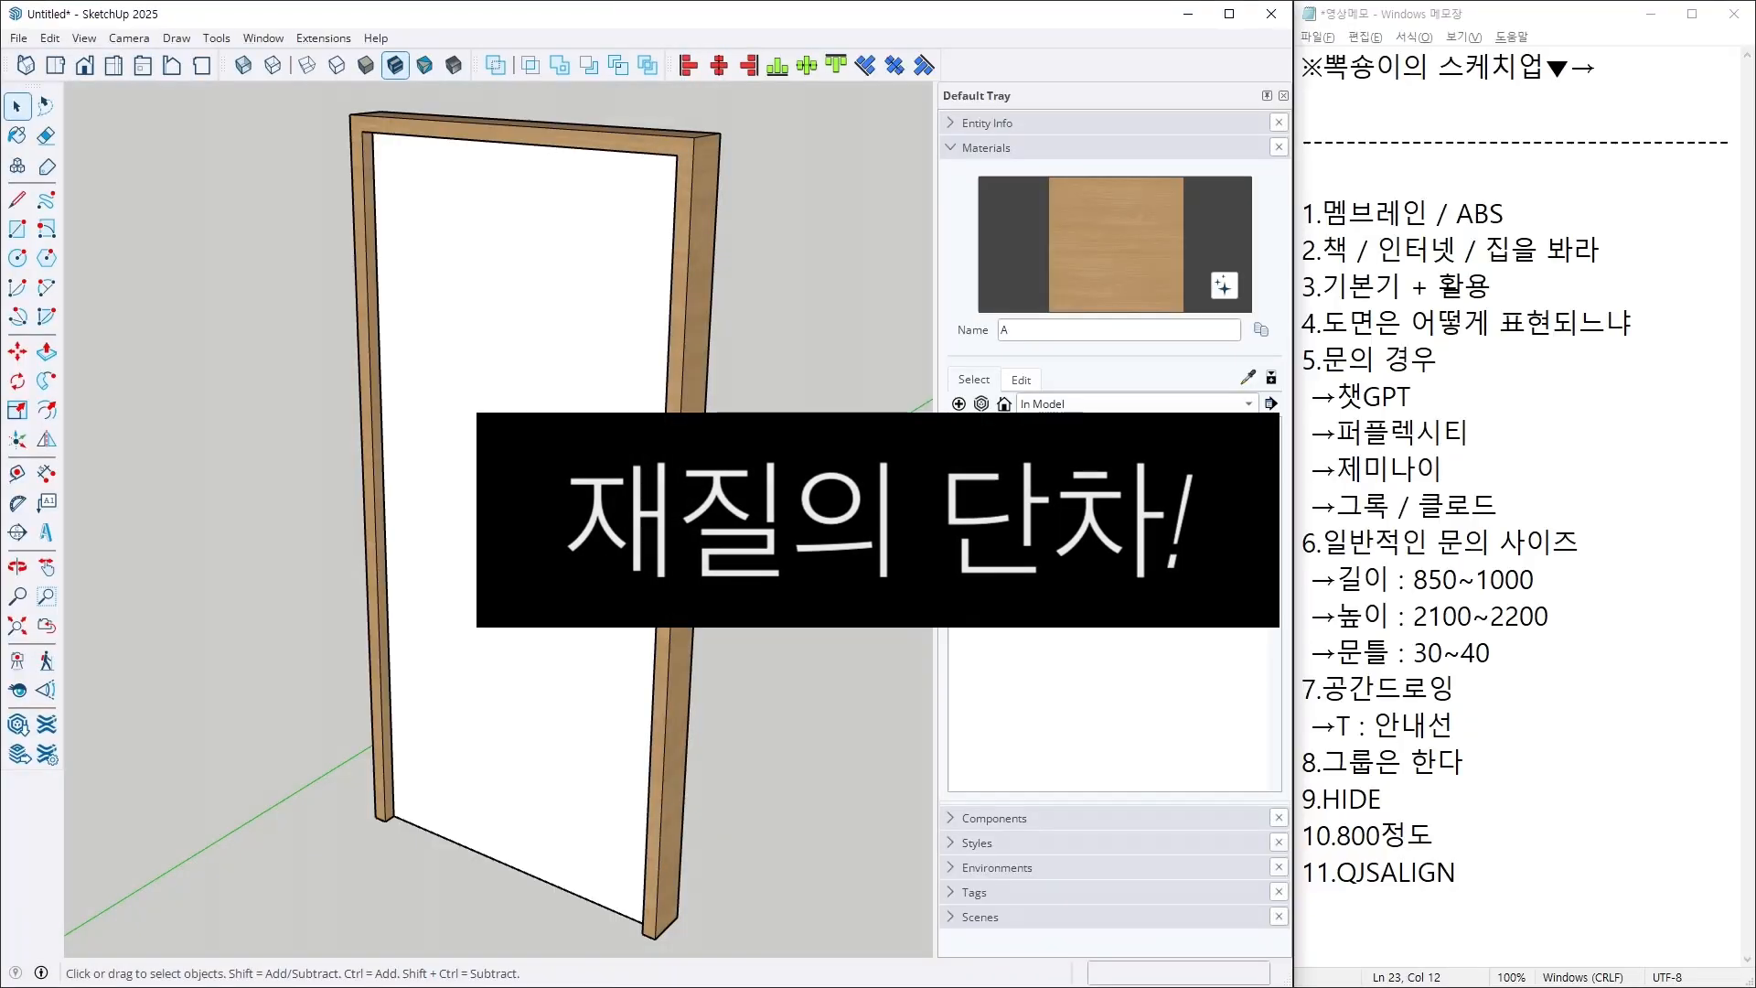
# Step: Switch to Notepad, add the line "12.같은 마감 / 단차" below the QJSALIGN note, and return to selecting in SketchUp
pyautogui.press('b')
pyautogui.press('alt')
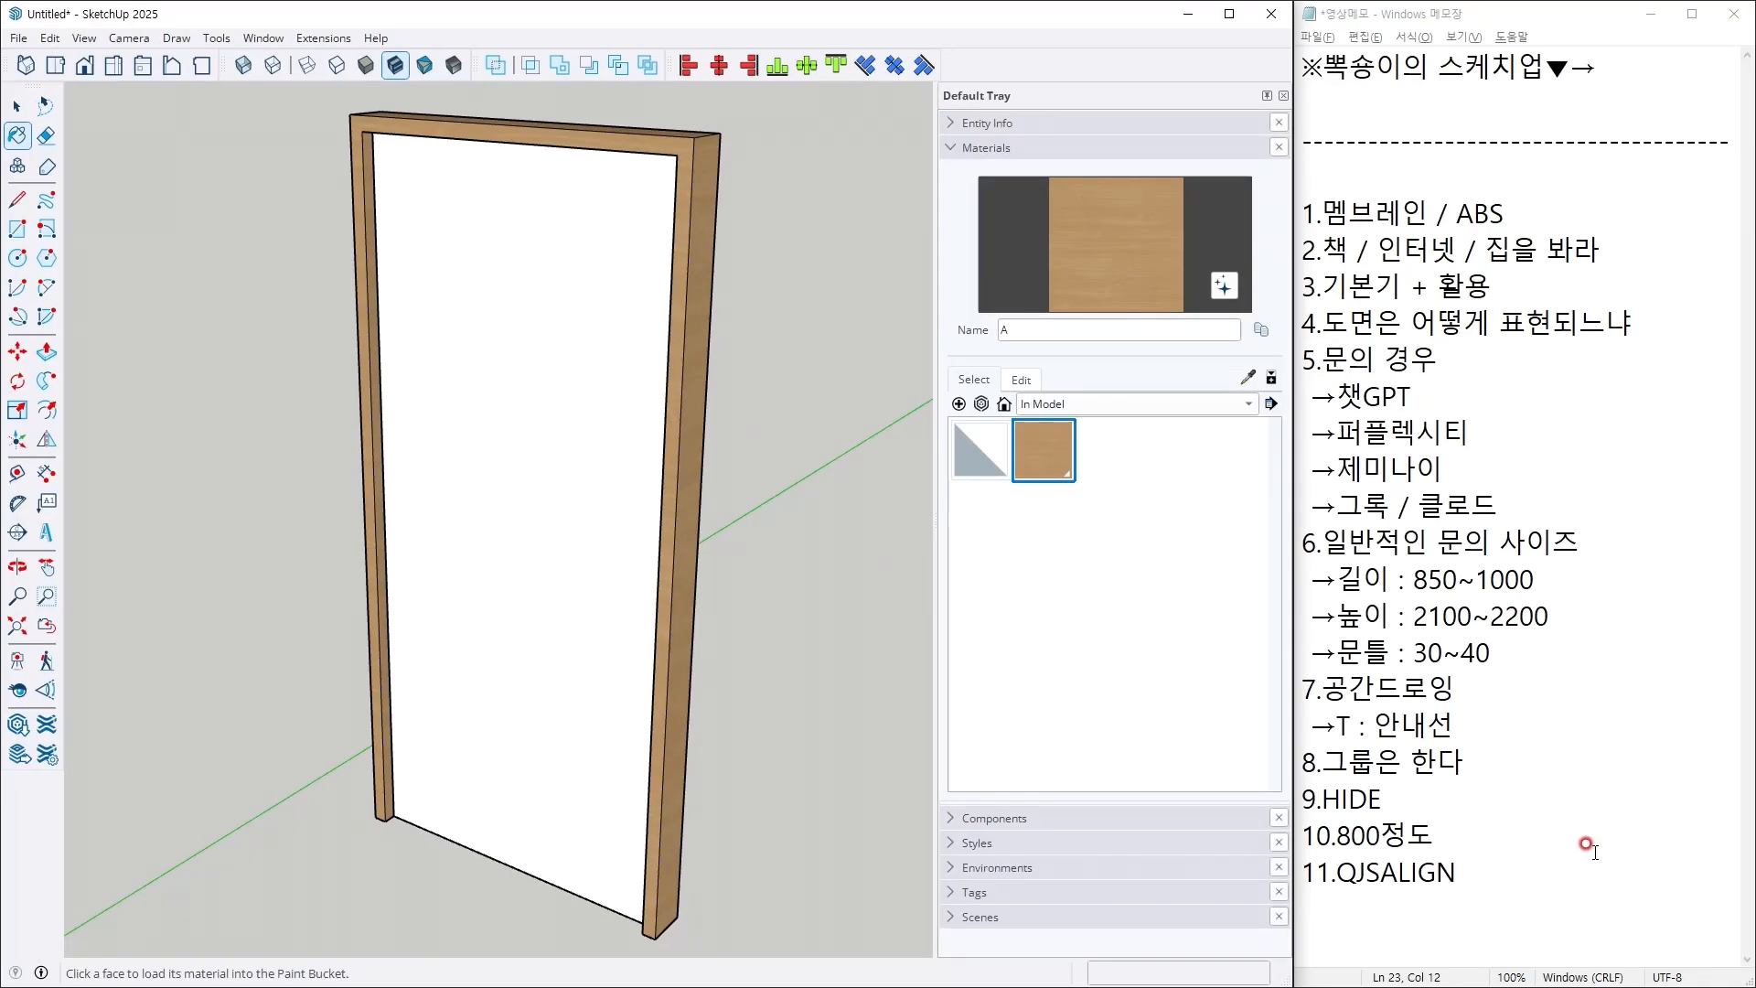
pyautogui.click(1565, 885)
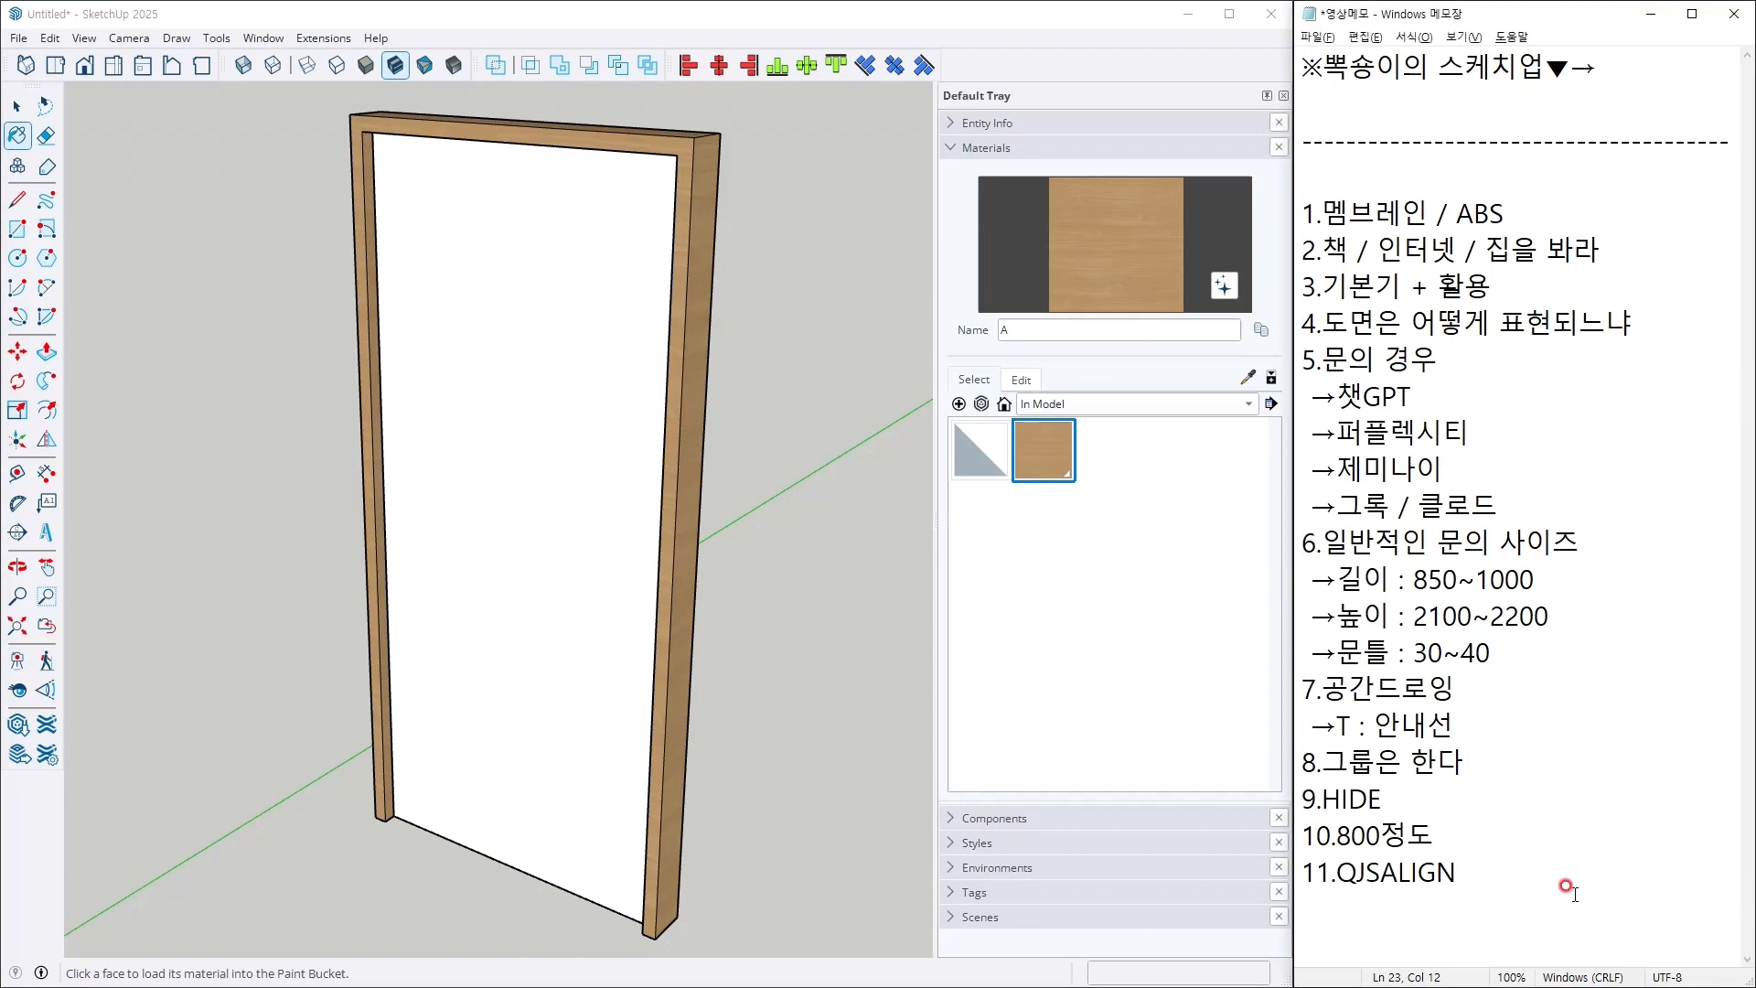
pyautogui.write('12.같은 마감')
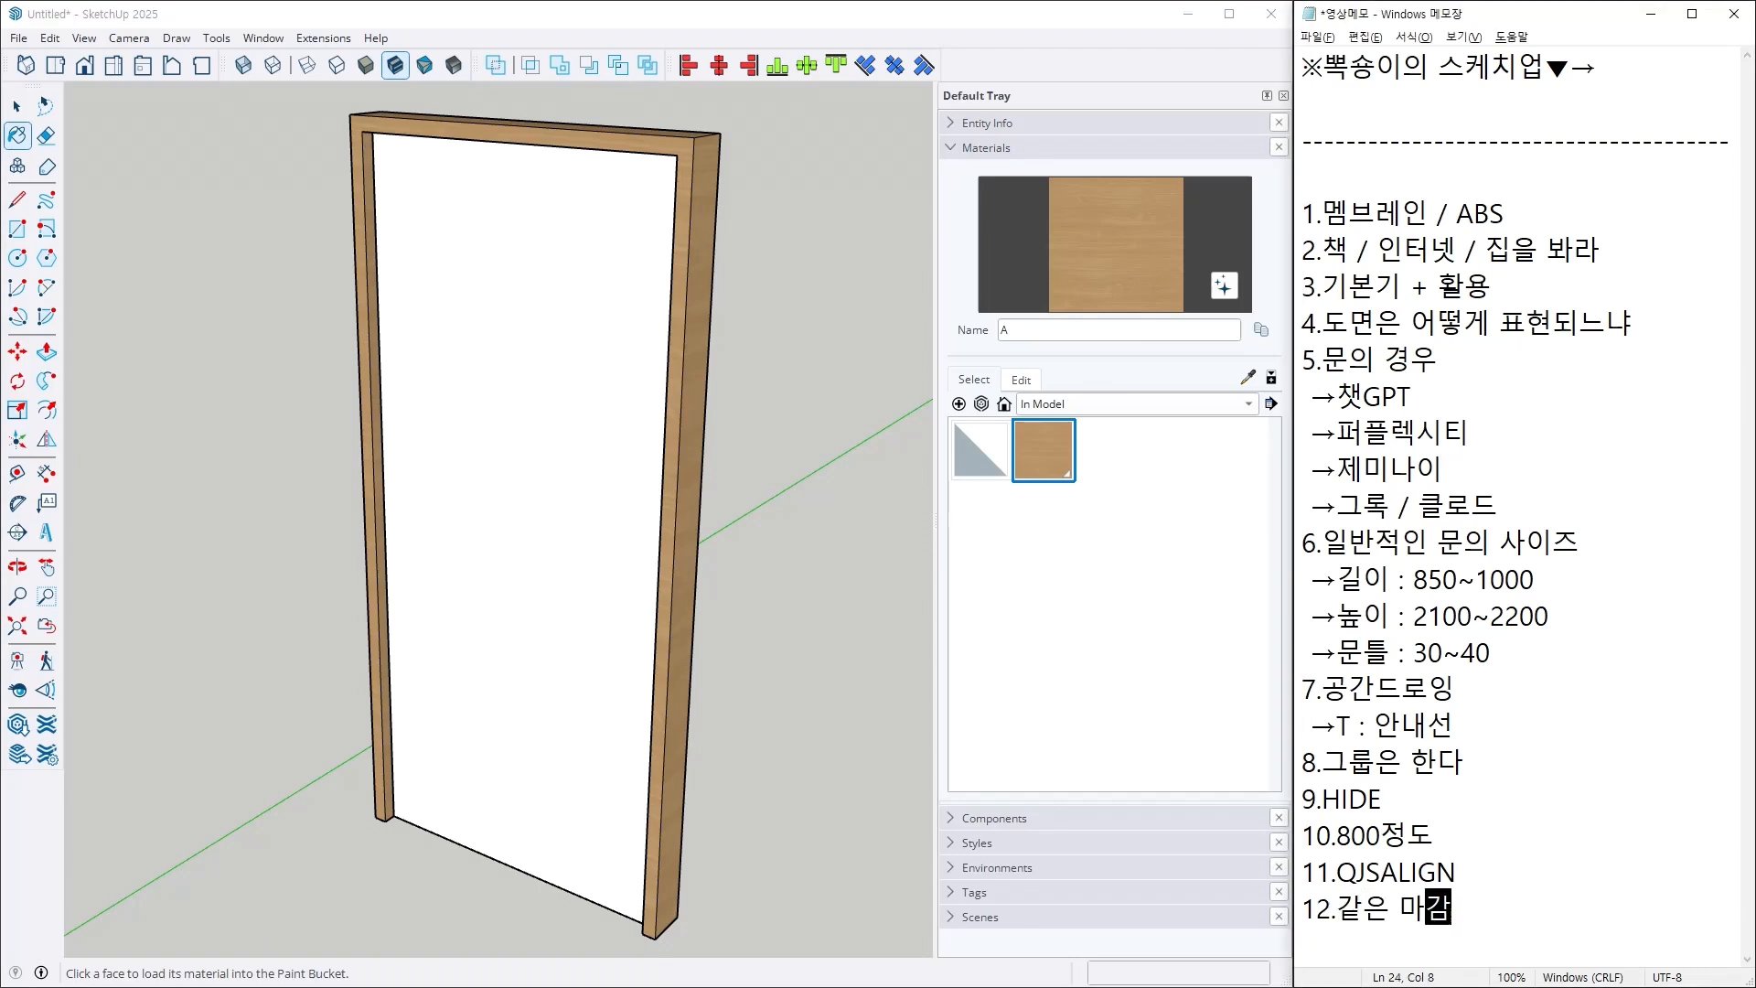
pyautogui.write(' / 단차')
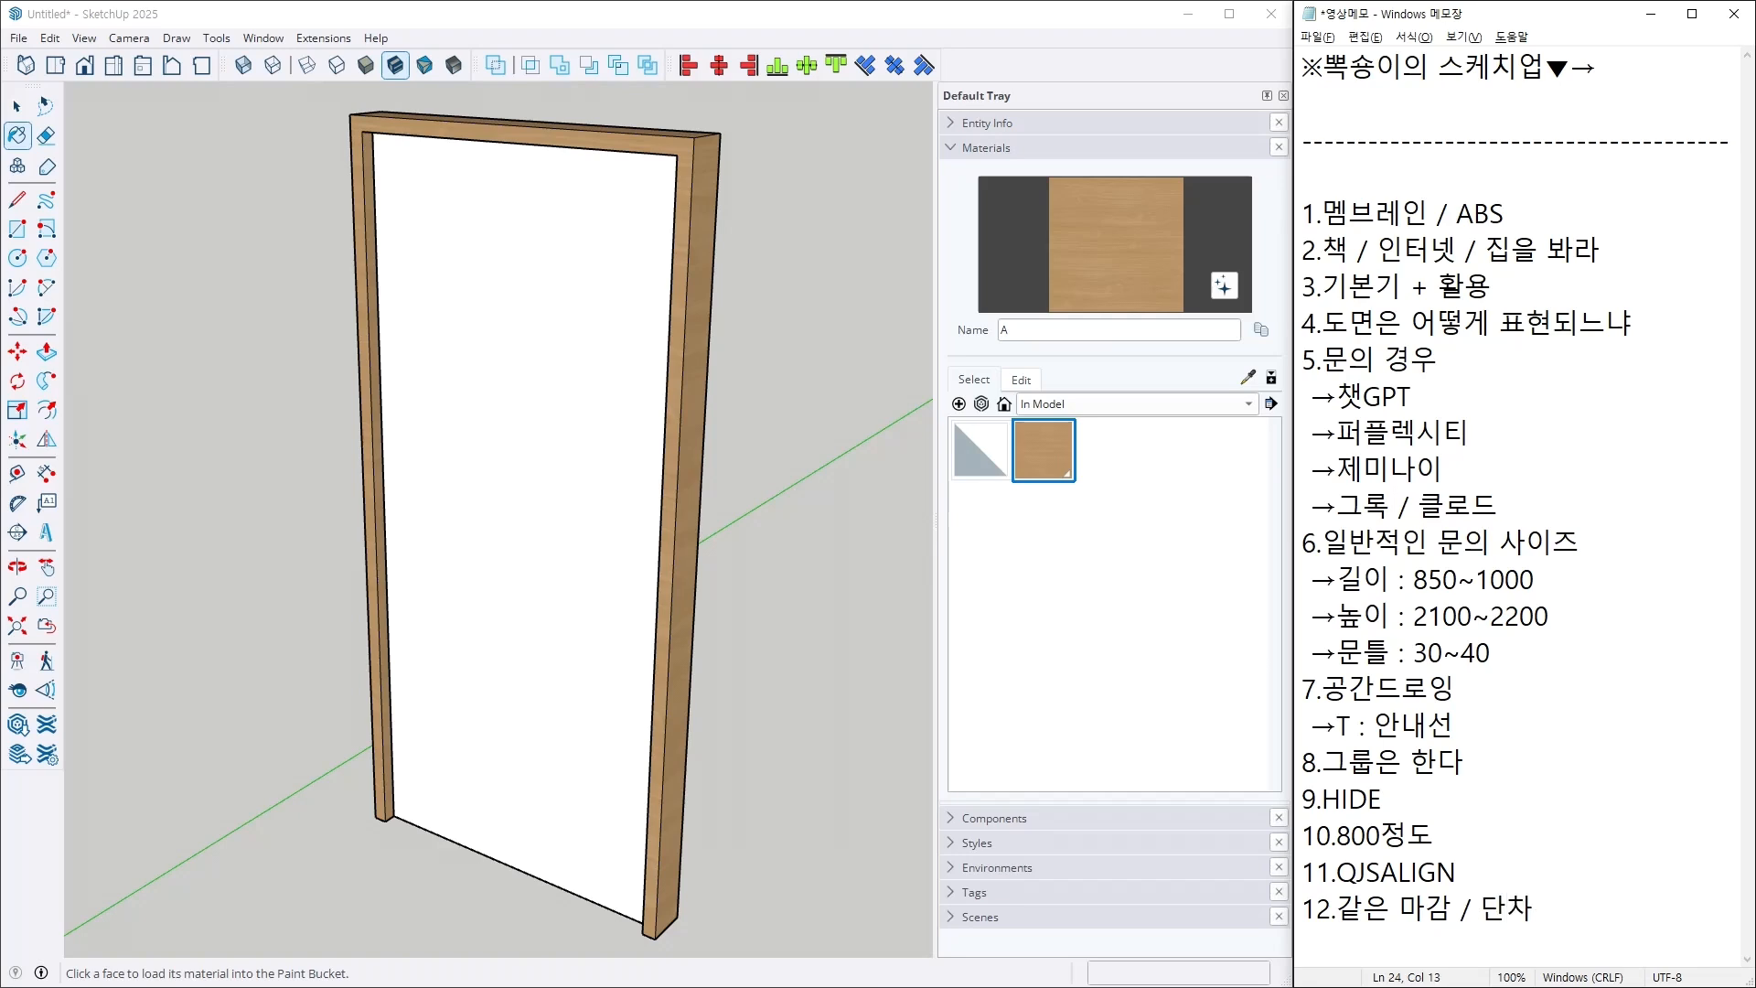
pyautogui.moveTo(692, 503); pyautogui.dragTo(694, 497, button='middle')
pyautogui.press('space')
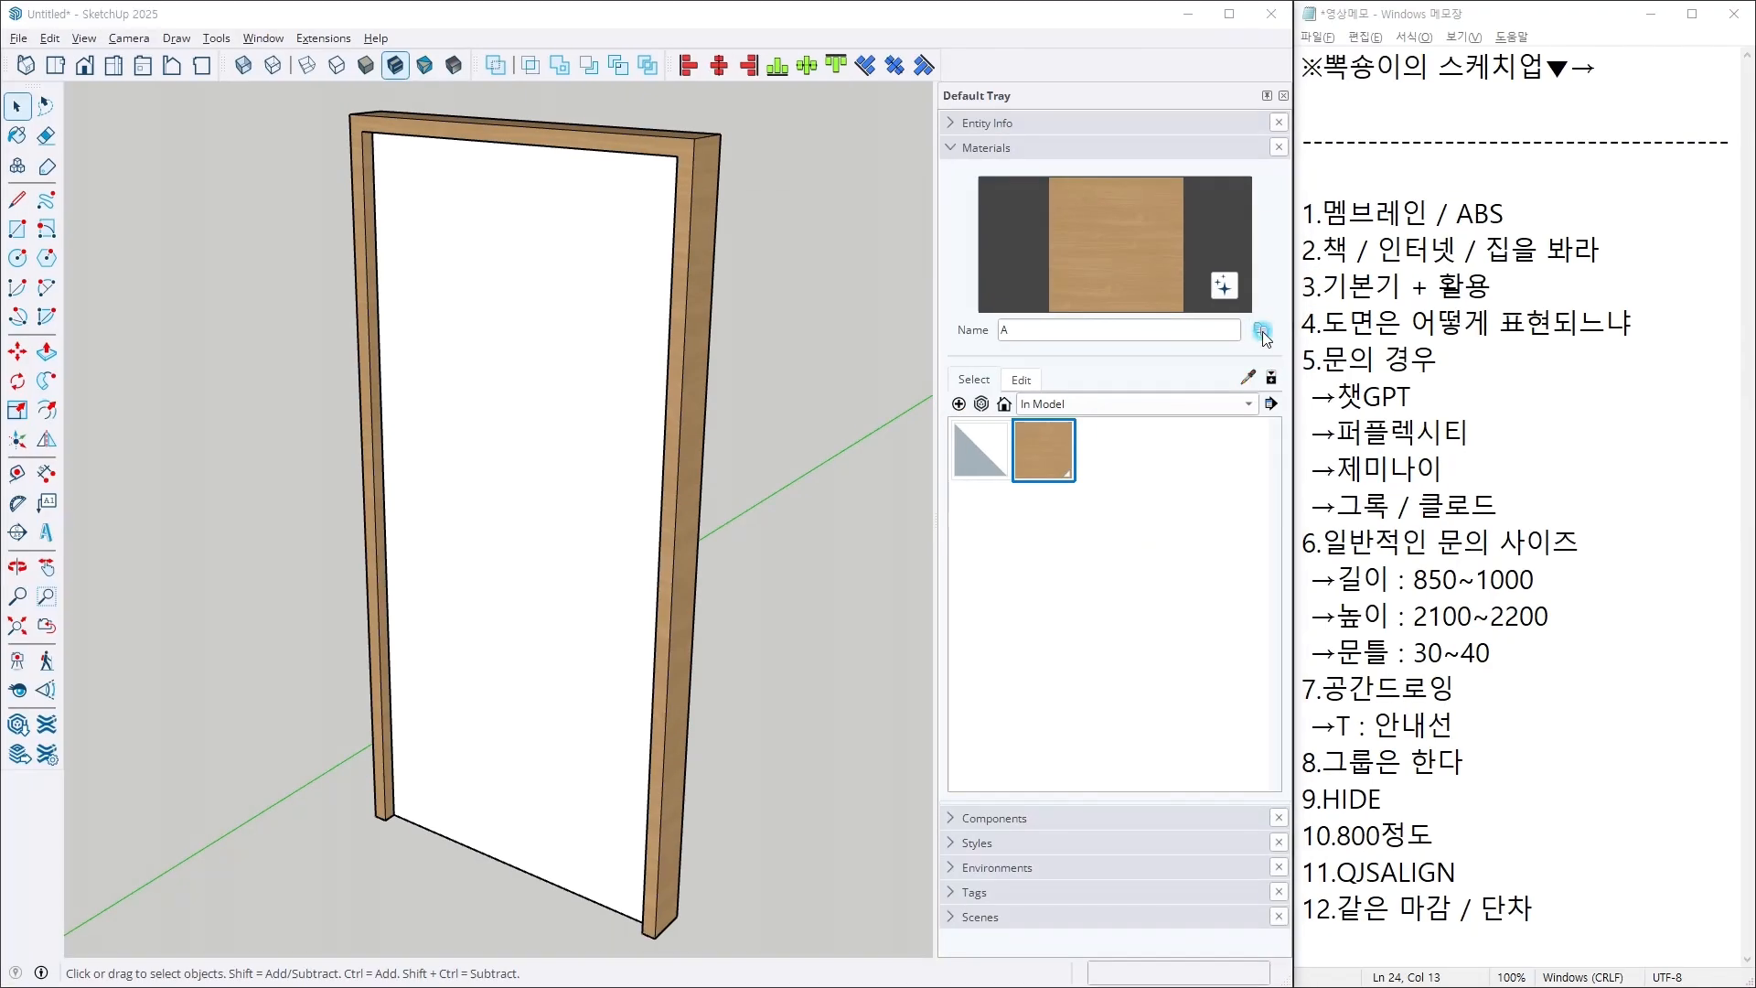
# Step: Duplicate wood material A as A2, darken it to an HSB brightness of 68, and confirm the new material
pyautogui.click(1261, 330)
pyautogui.moveTo(661, 229); pyautogui.dragTo(918, 250)
pyautogui.click(850, 419)
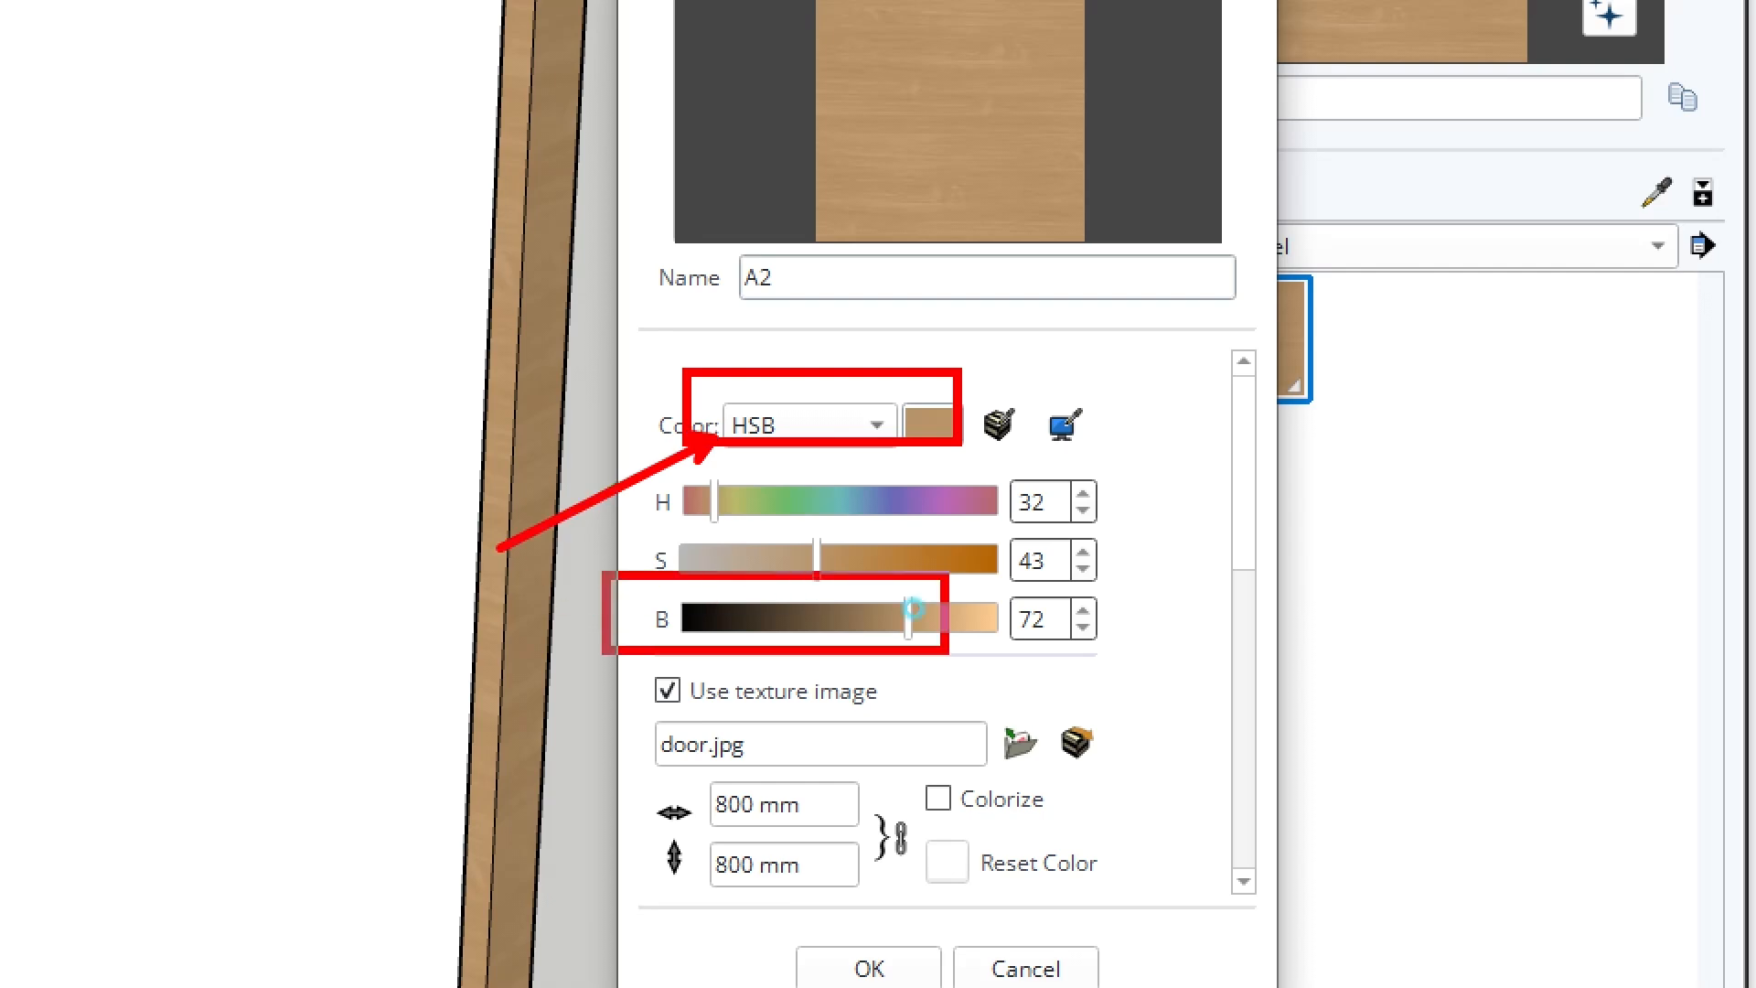
pyautogui.moveTo(908, 619); pyautogui.dragTo(920, 628)
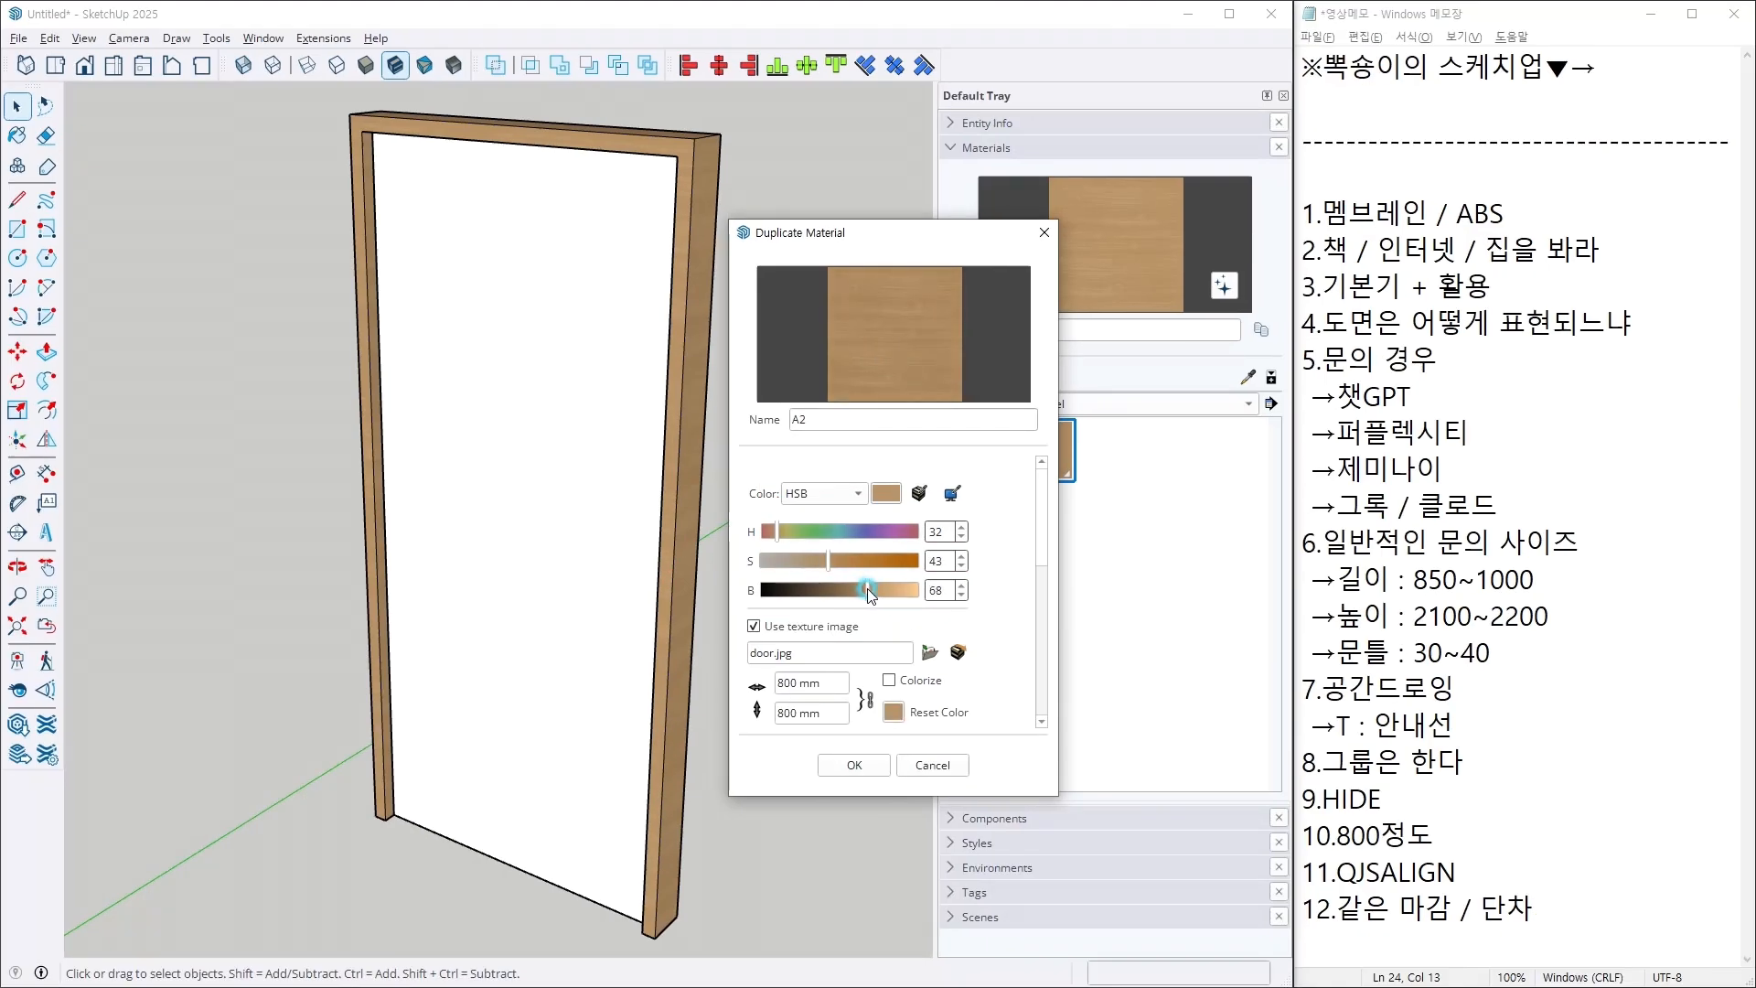
pyautogui.click(859, 759)
# Step: Paint the door panel with material A2 and check its contrast with the frame at the upper corner
pyautogui.click(553, 450)
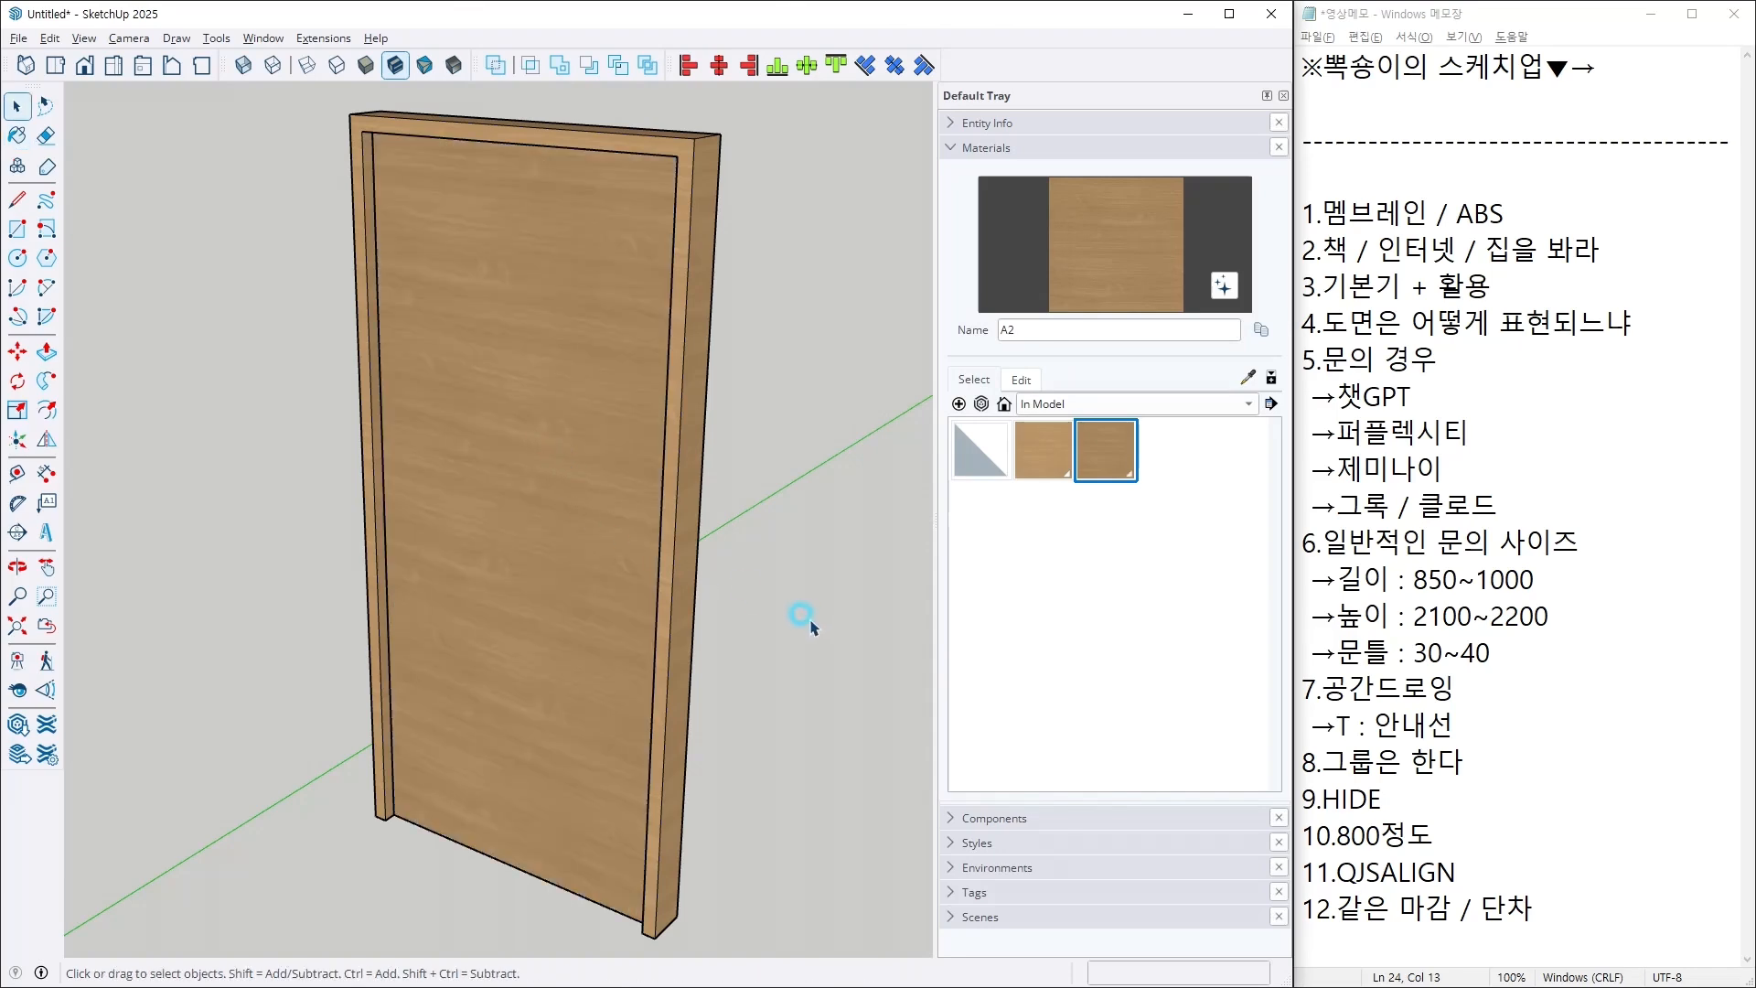
pyautogui.moveTo(603, 594); pyautogui.dragTo(627, 455, button='middle')
pyautogui.scroll(4, 387, 93)
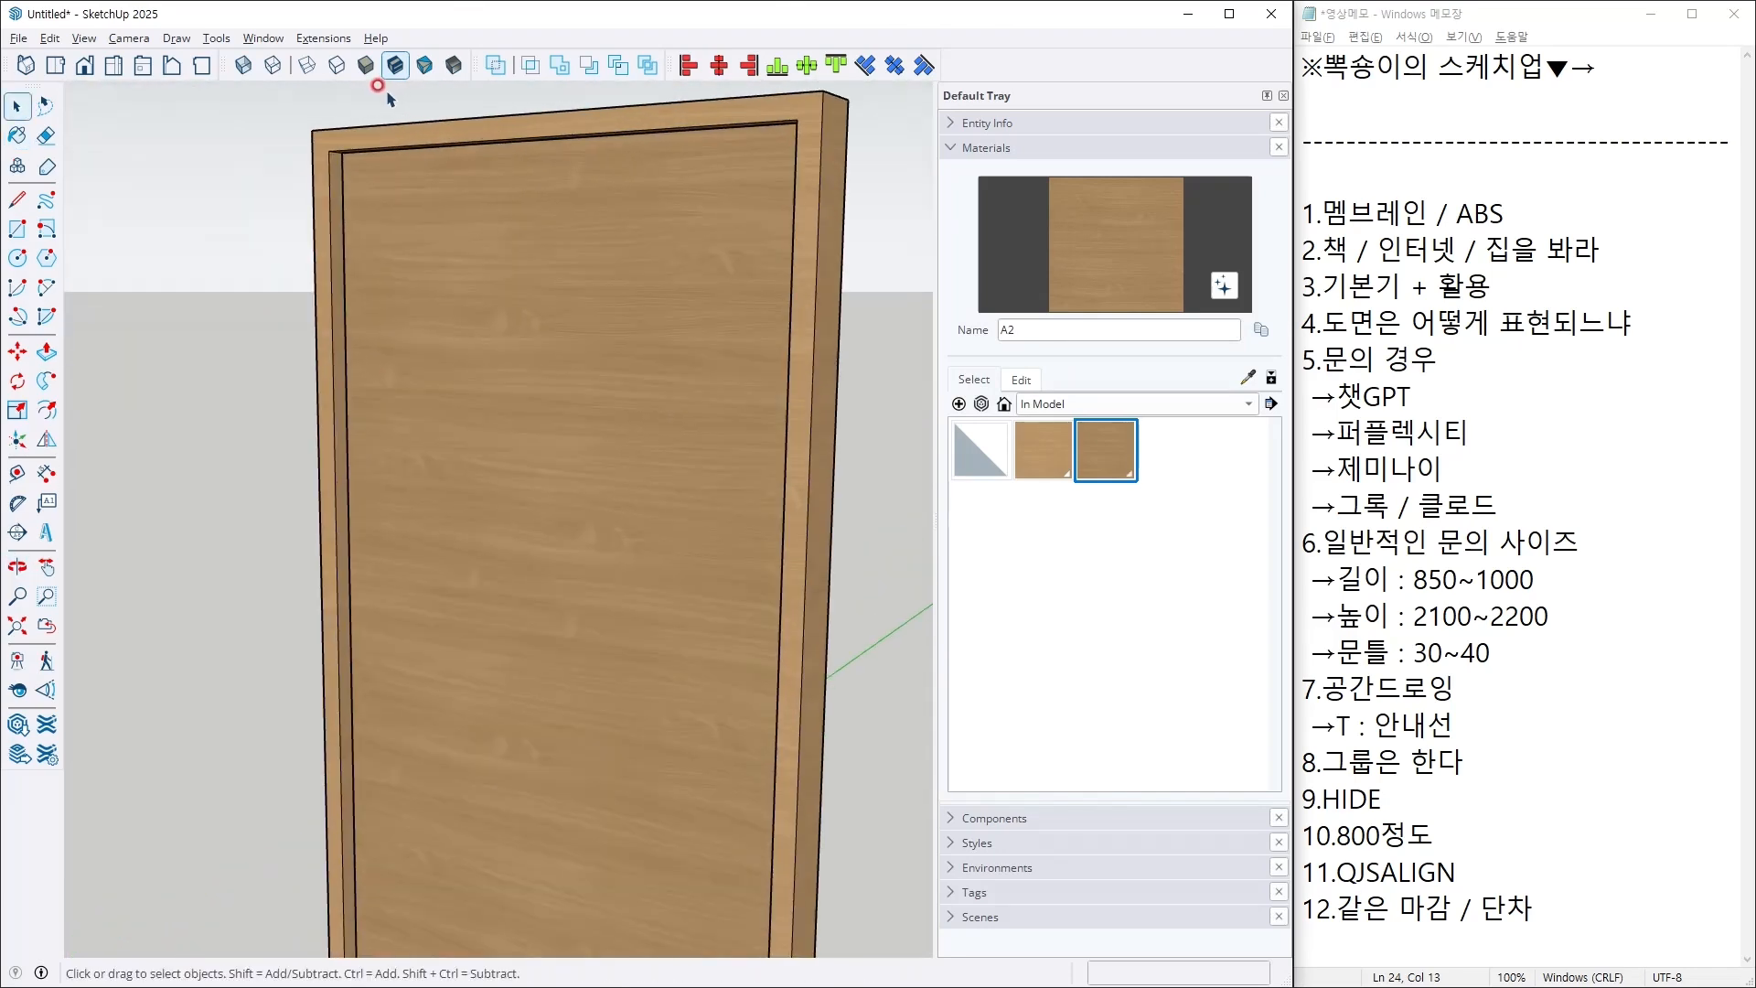
pyautogui.scroll(2, 389, 99)
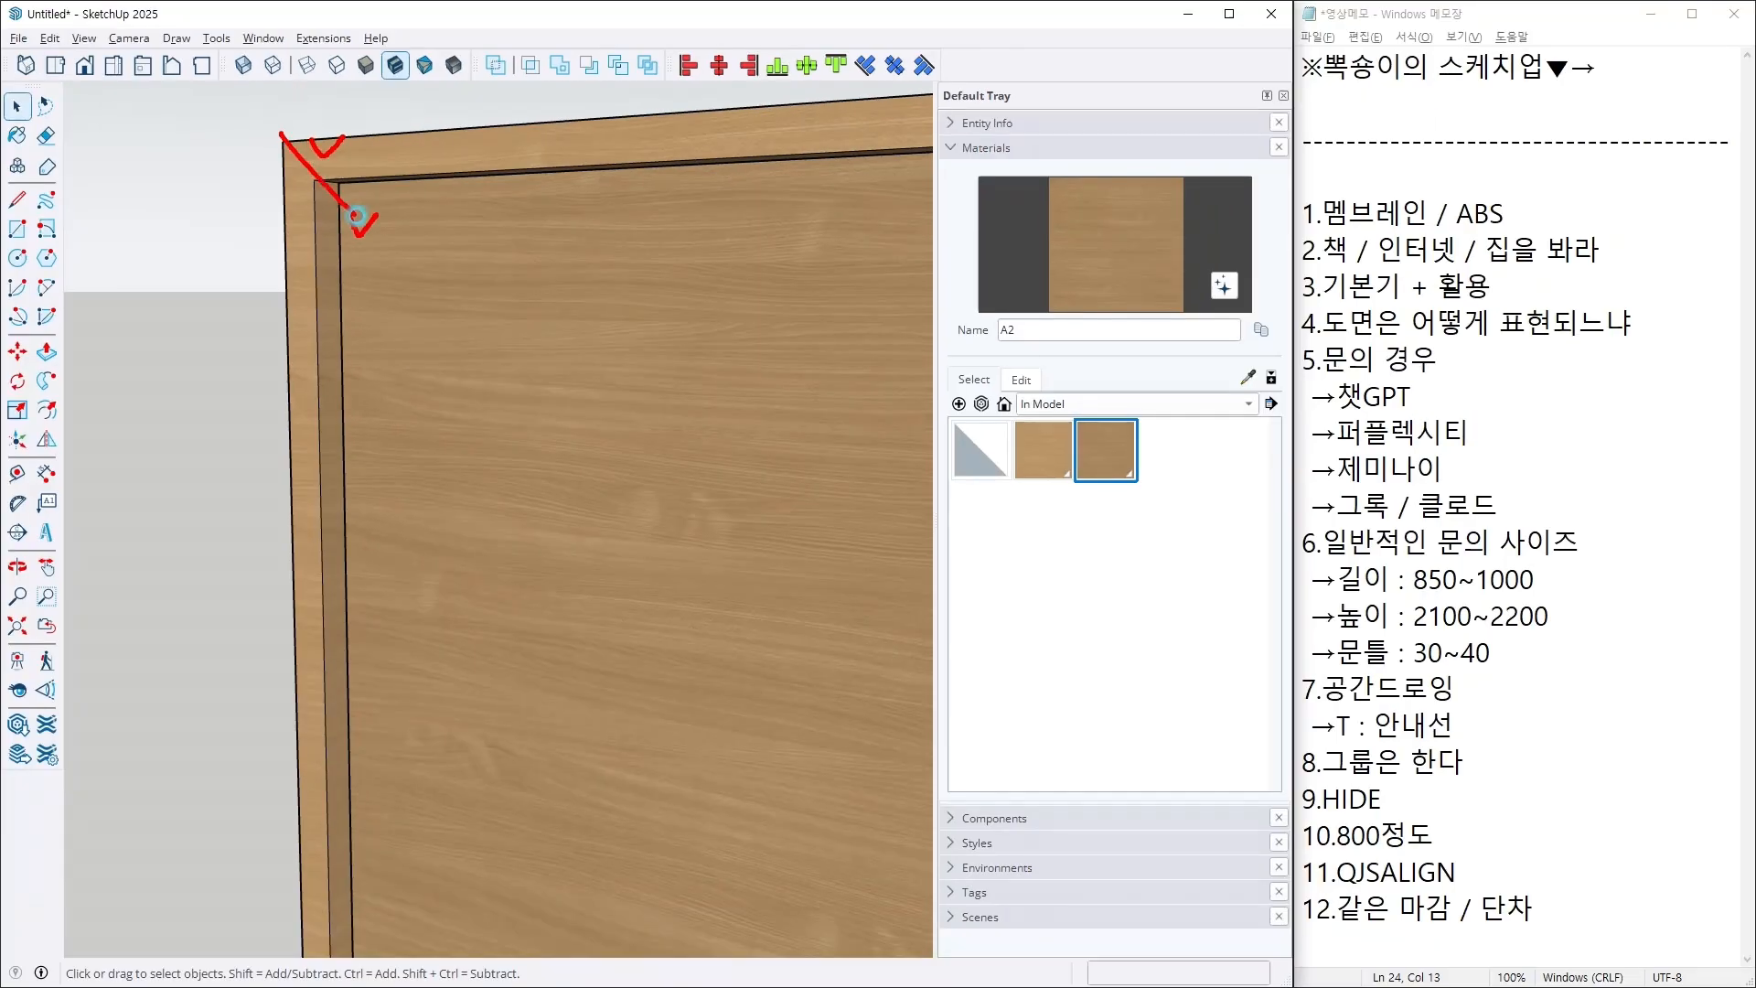
pyautogui.moveTo(357, 216); pyautogui.dragTo(765, 279)
pyautogui.press('Escape')
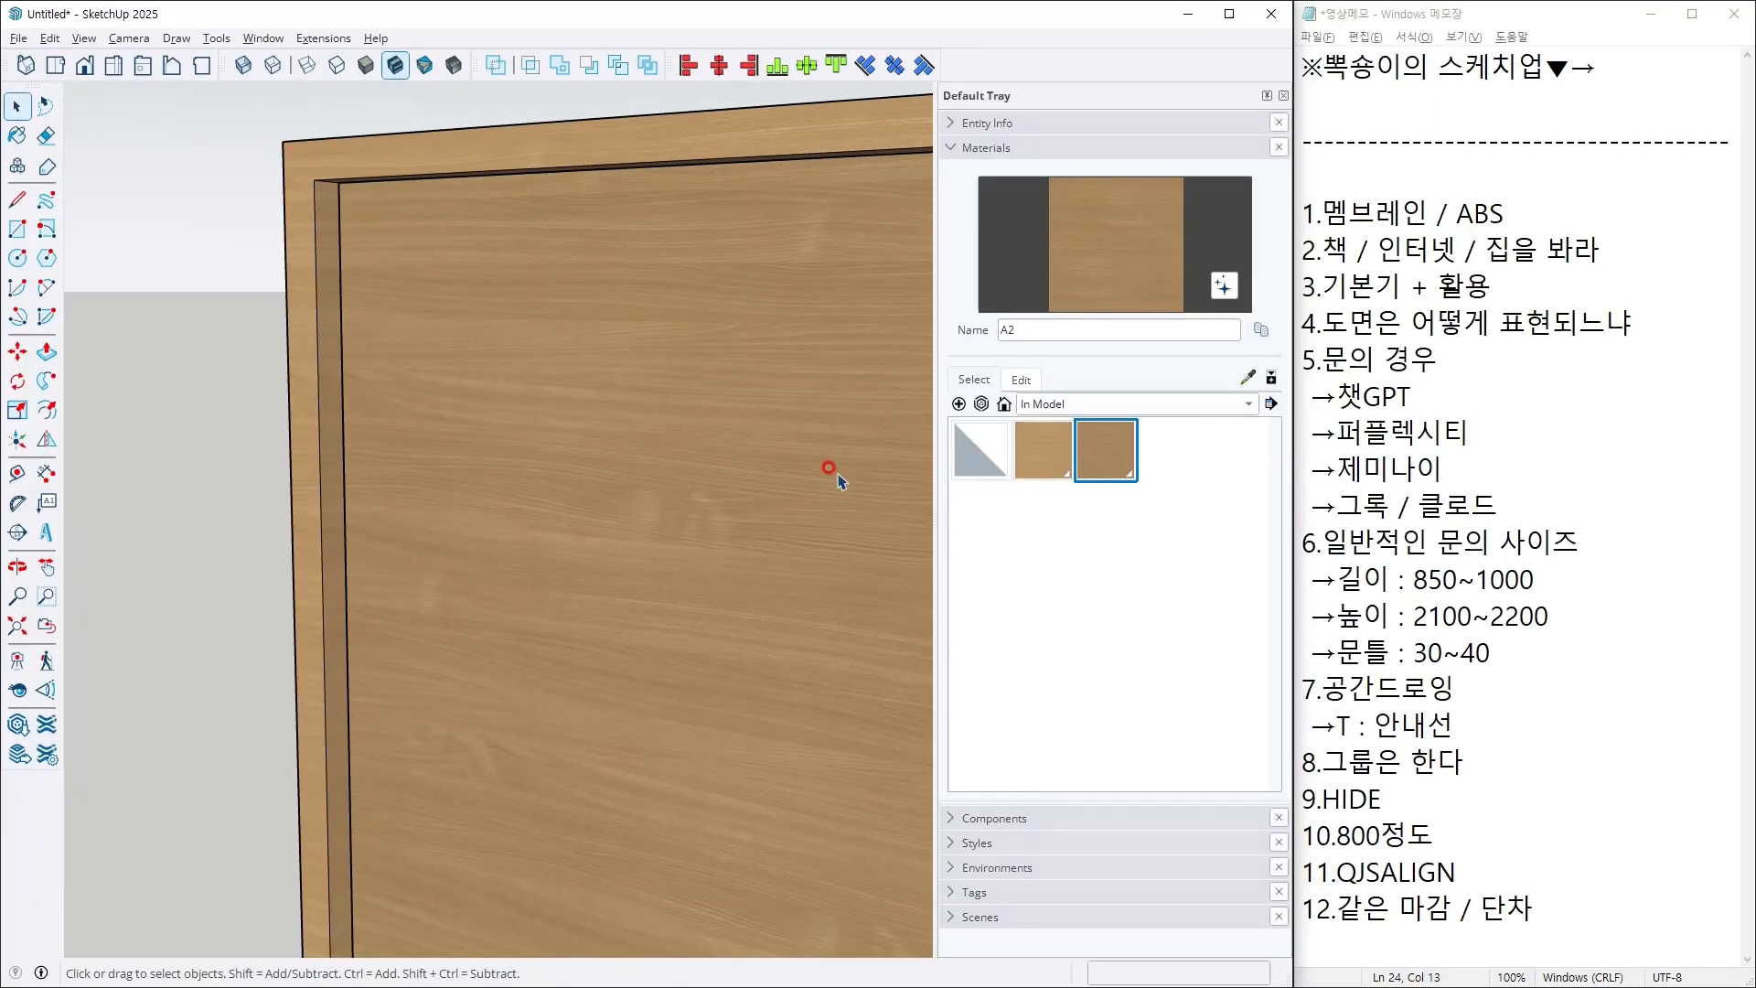
pyautogui.scroll(-5, 829, 468)
pyautogui.moveTo(557, 477)
pyautogui.mouseDown(button='middle')
pyautogui.moveTo(622, 469)
pyautogui.moveTo(613, 492)
pyautogui.mouseUp(button='middle')
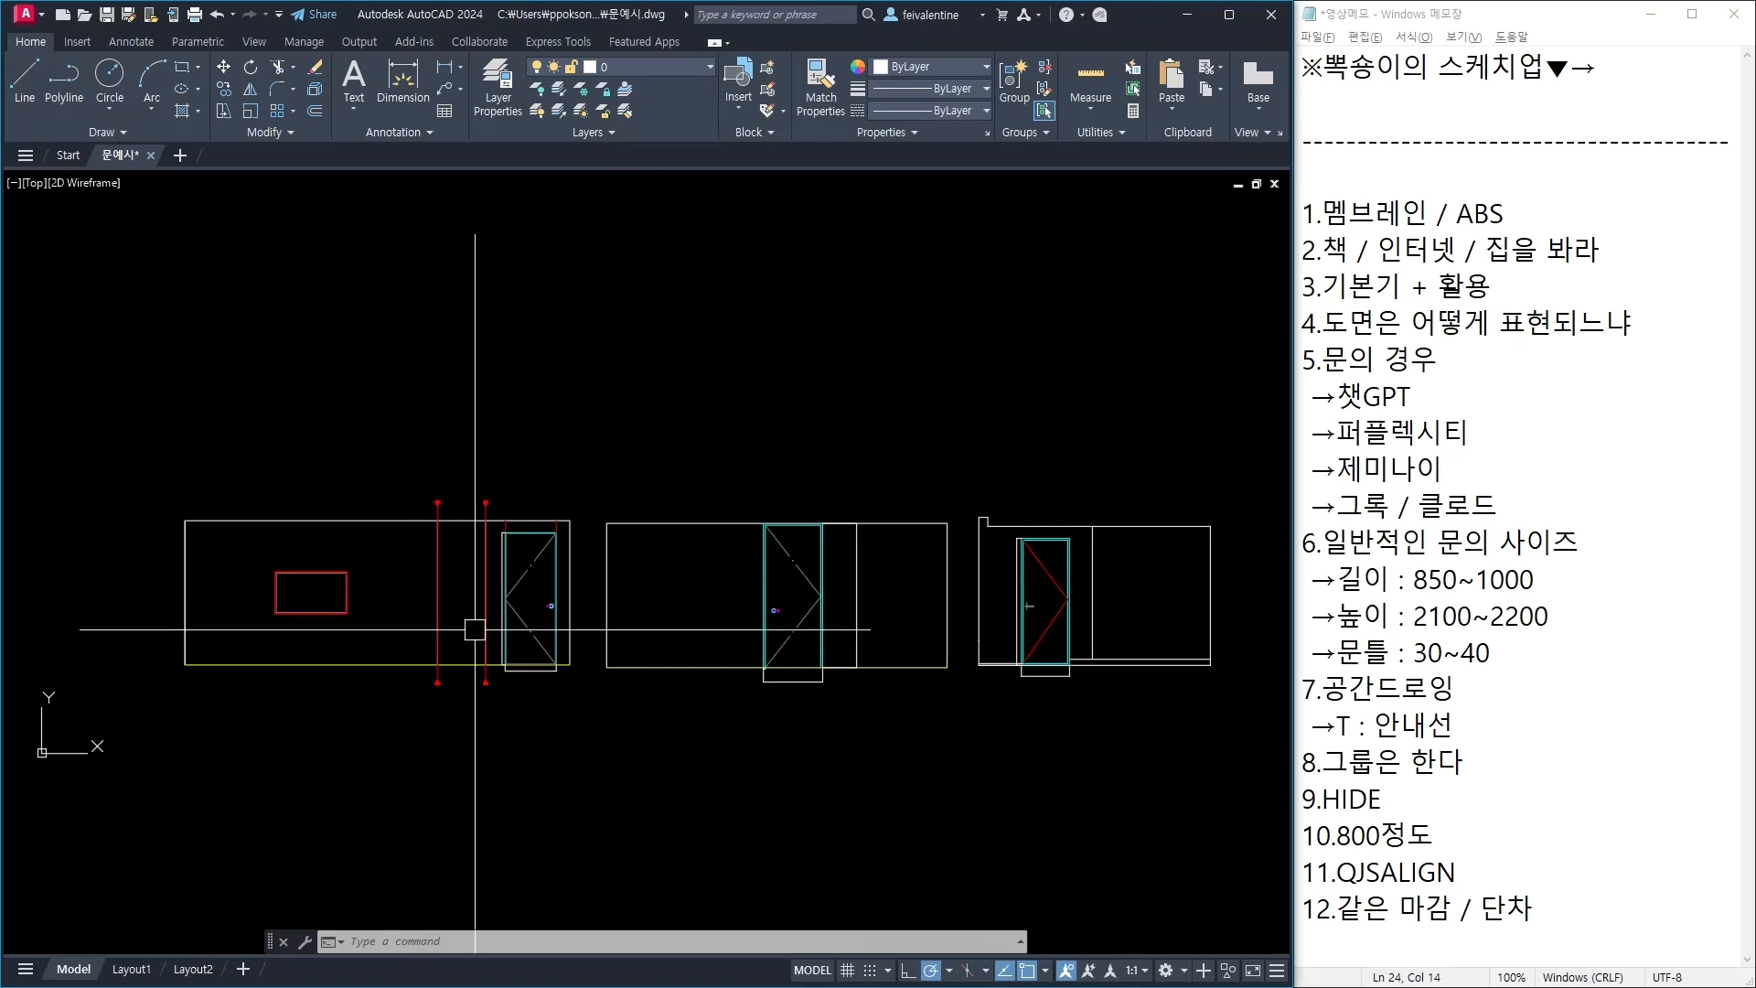
# Step: Switch to the AutoCAD door elevation and add a linear dimension from the handle's centre to the adjacent outer frame line
pyautogui.scroll(3, 645, 640)
pyautogui.scroll(3, 645, 640)
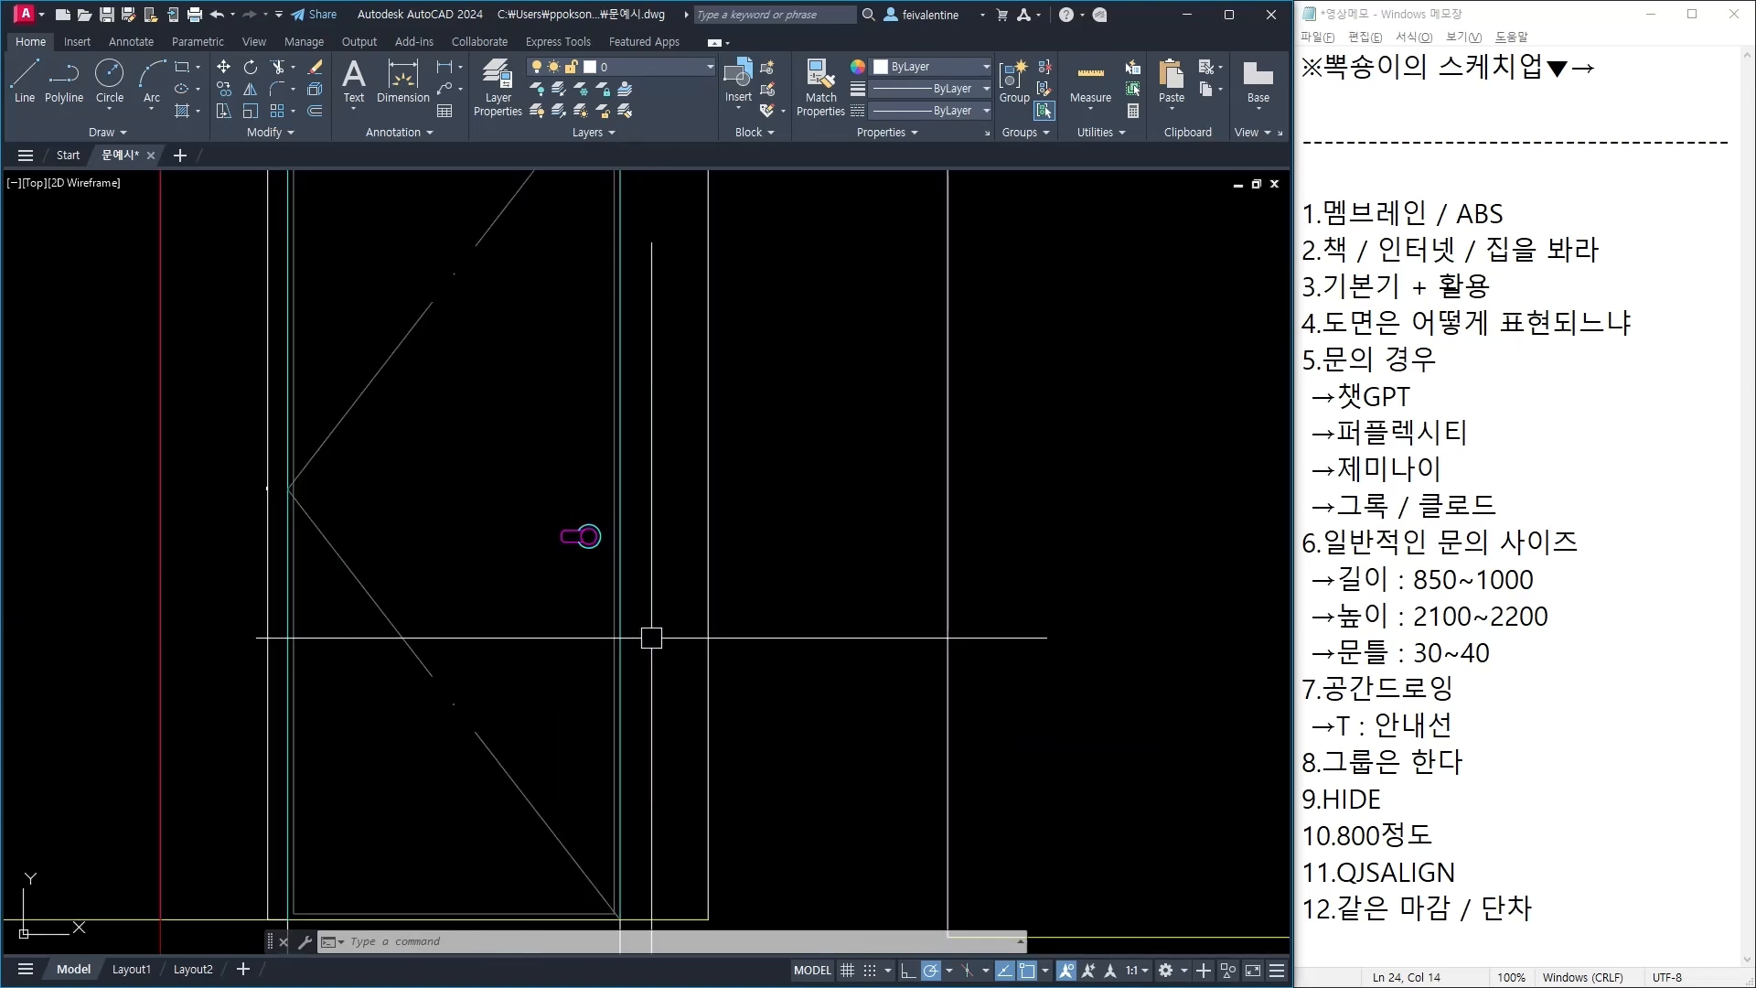
pyautogui.moveTo(646, 634); pyautogui.dragTo(647, 548, button='middle')
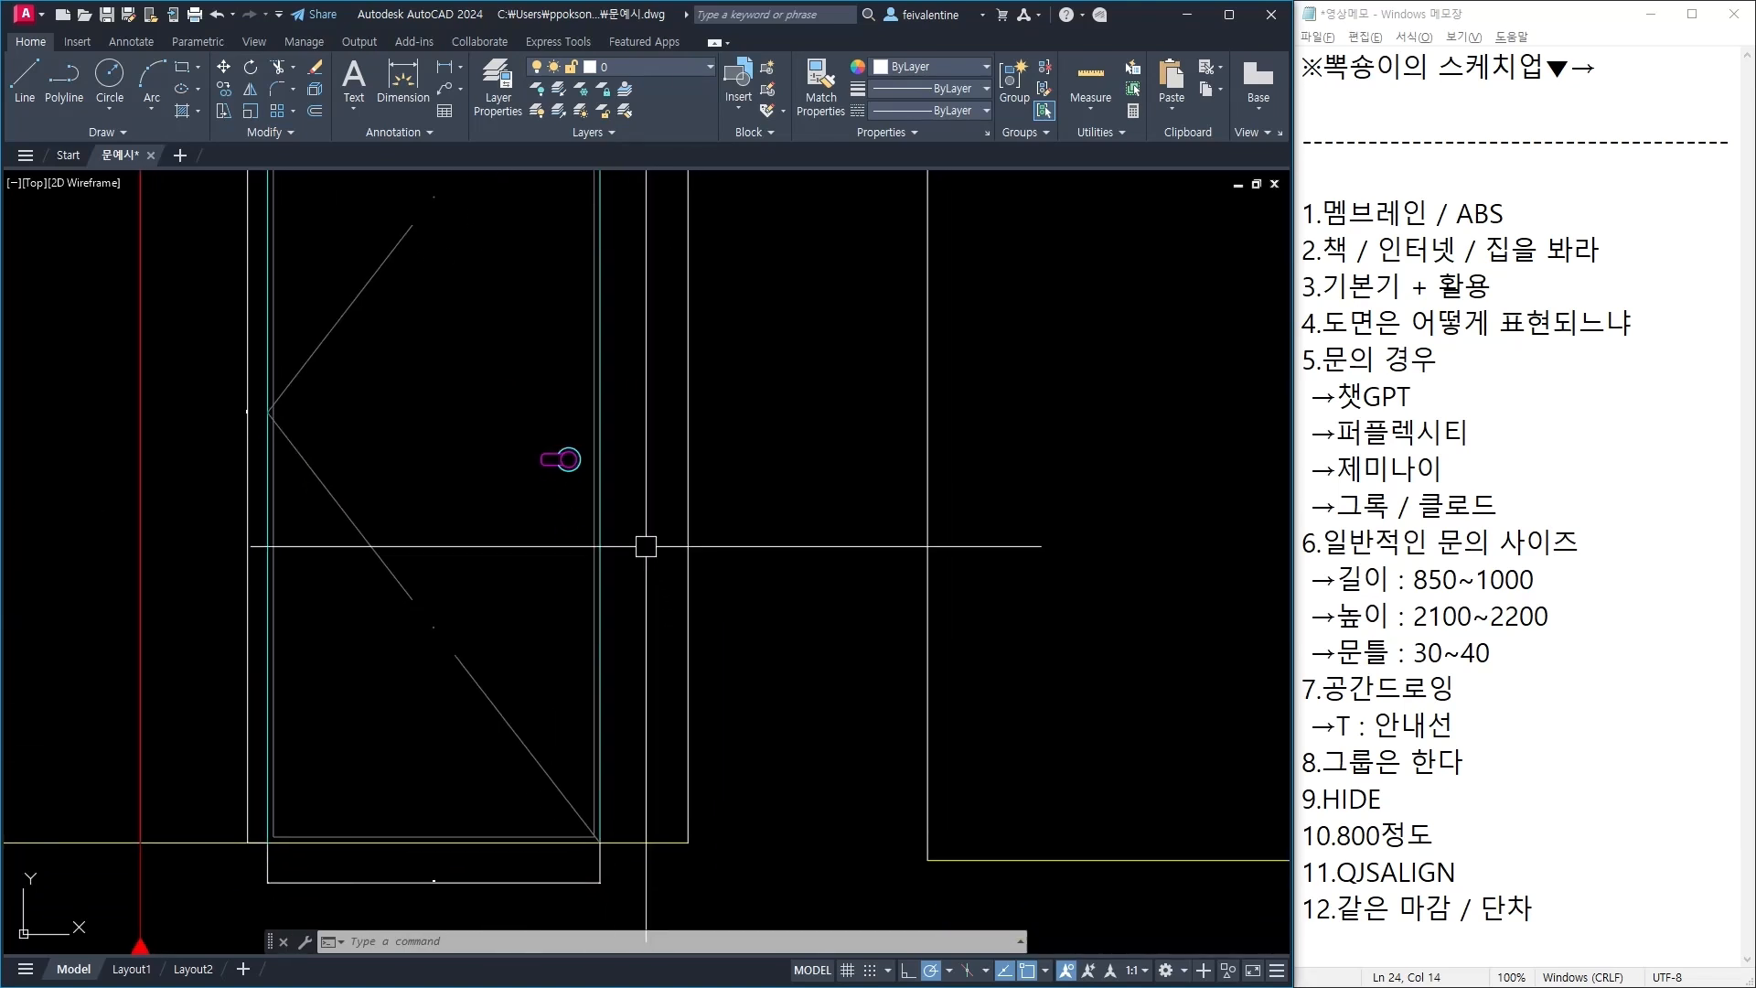
pyautogui.click(444, 67)
pyautogui.scroll(4, 568, 432)
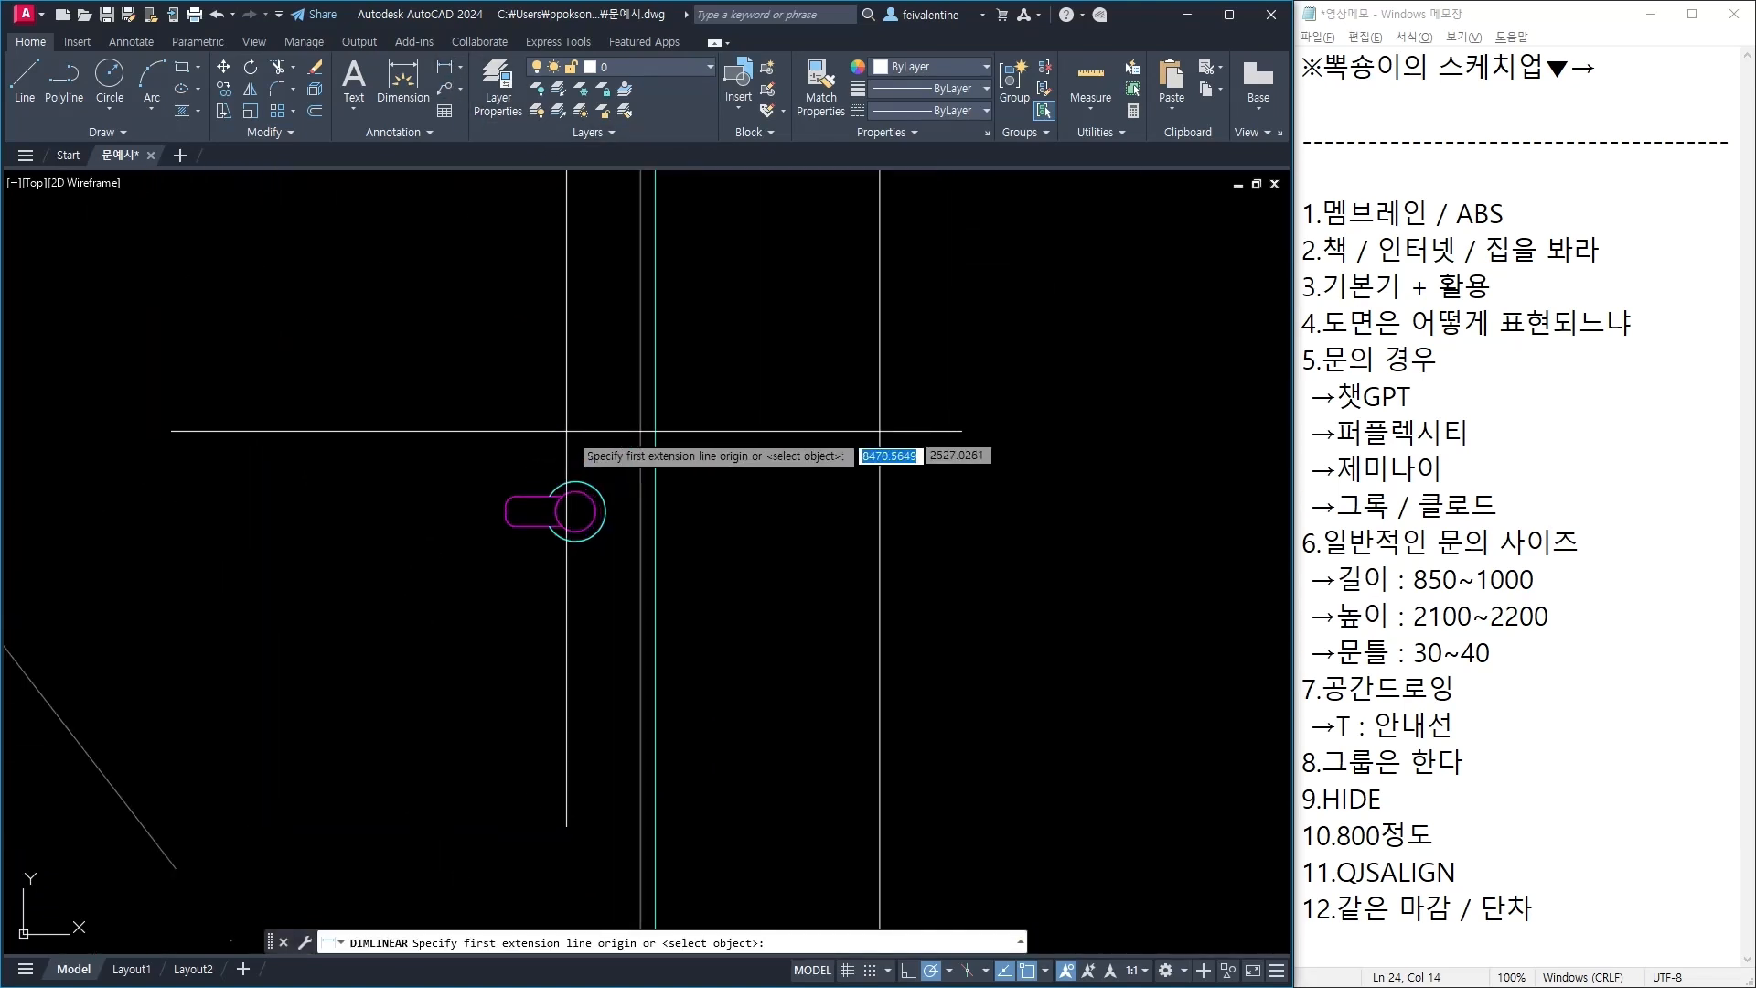
pyautogui.click(594, 519)
pyautogui.click(594, 516)
pyautogui.click(656, 454)
pyautogui.scroll(4, 601, 457)
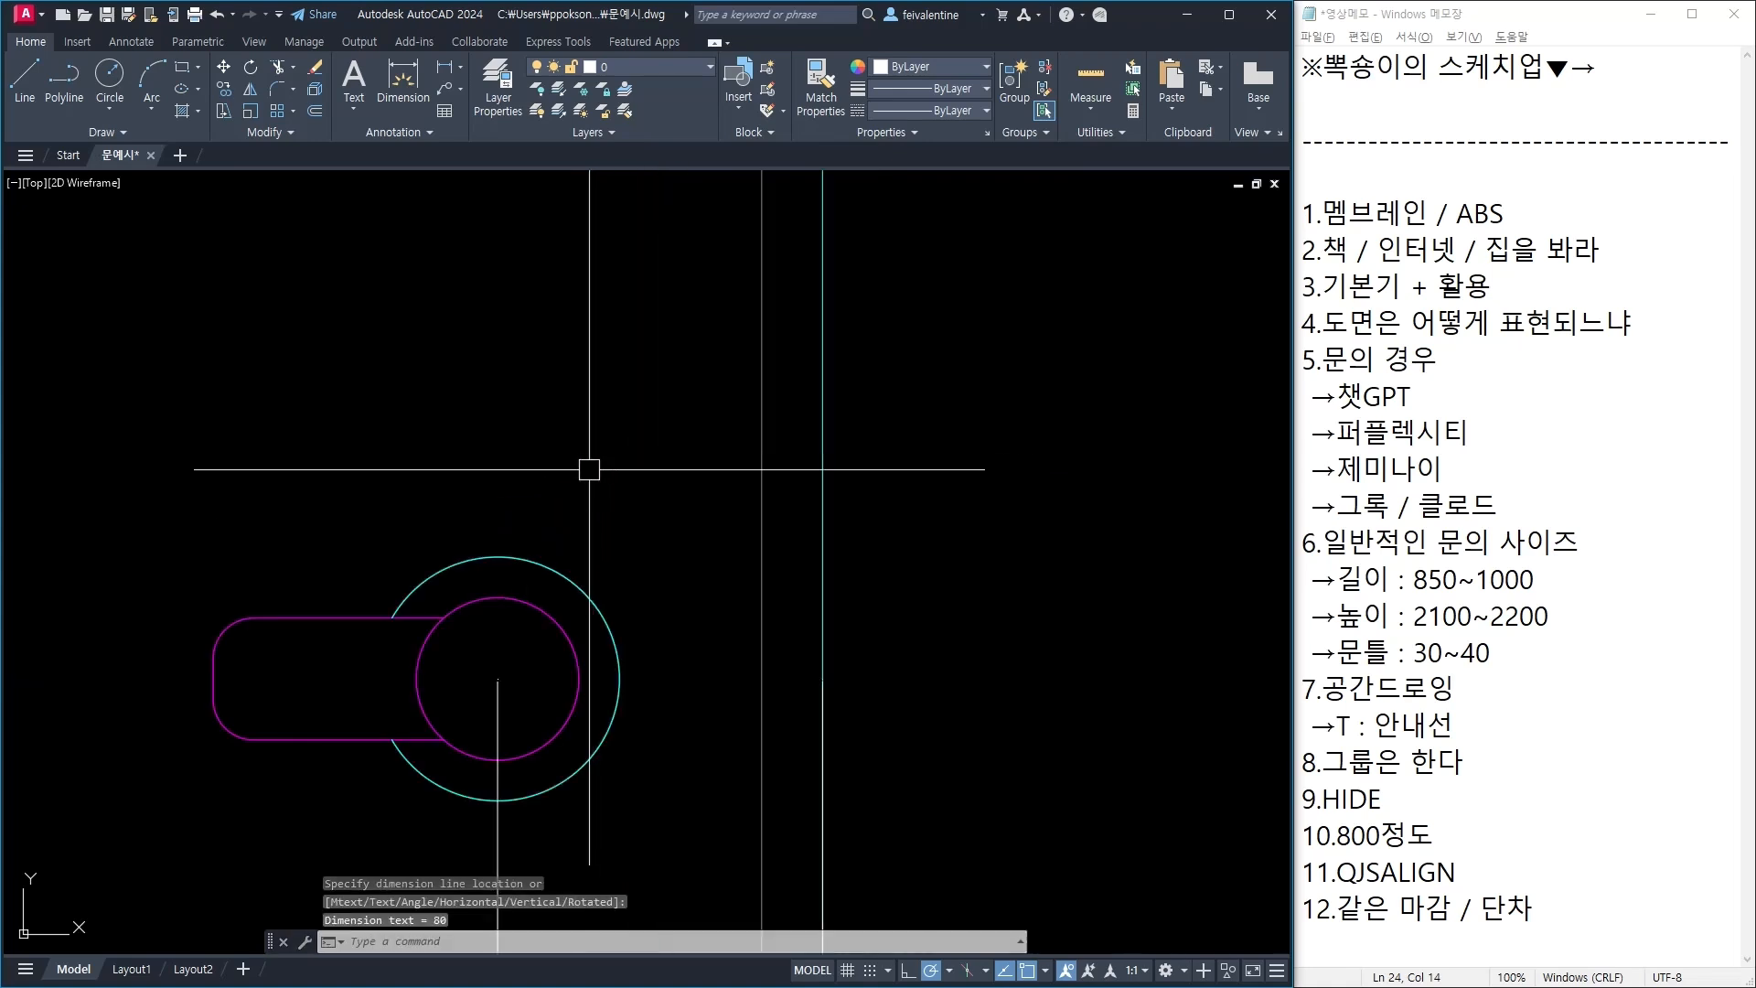
pyautogui.scroll(-8, 620, 538)
pyautogui.scroll(2, 667, 626)
pyautogui.scroll(6, 645, 867)
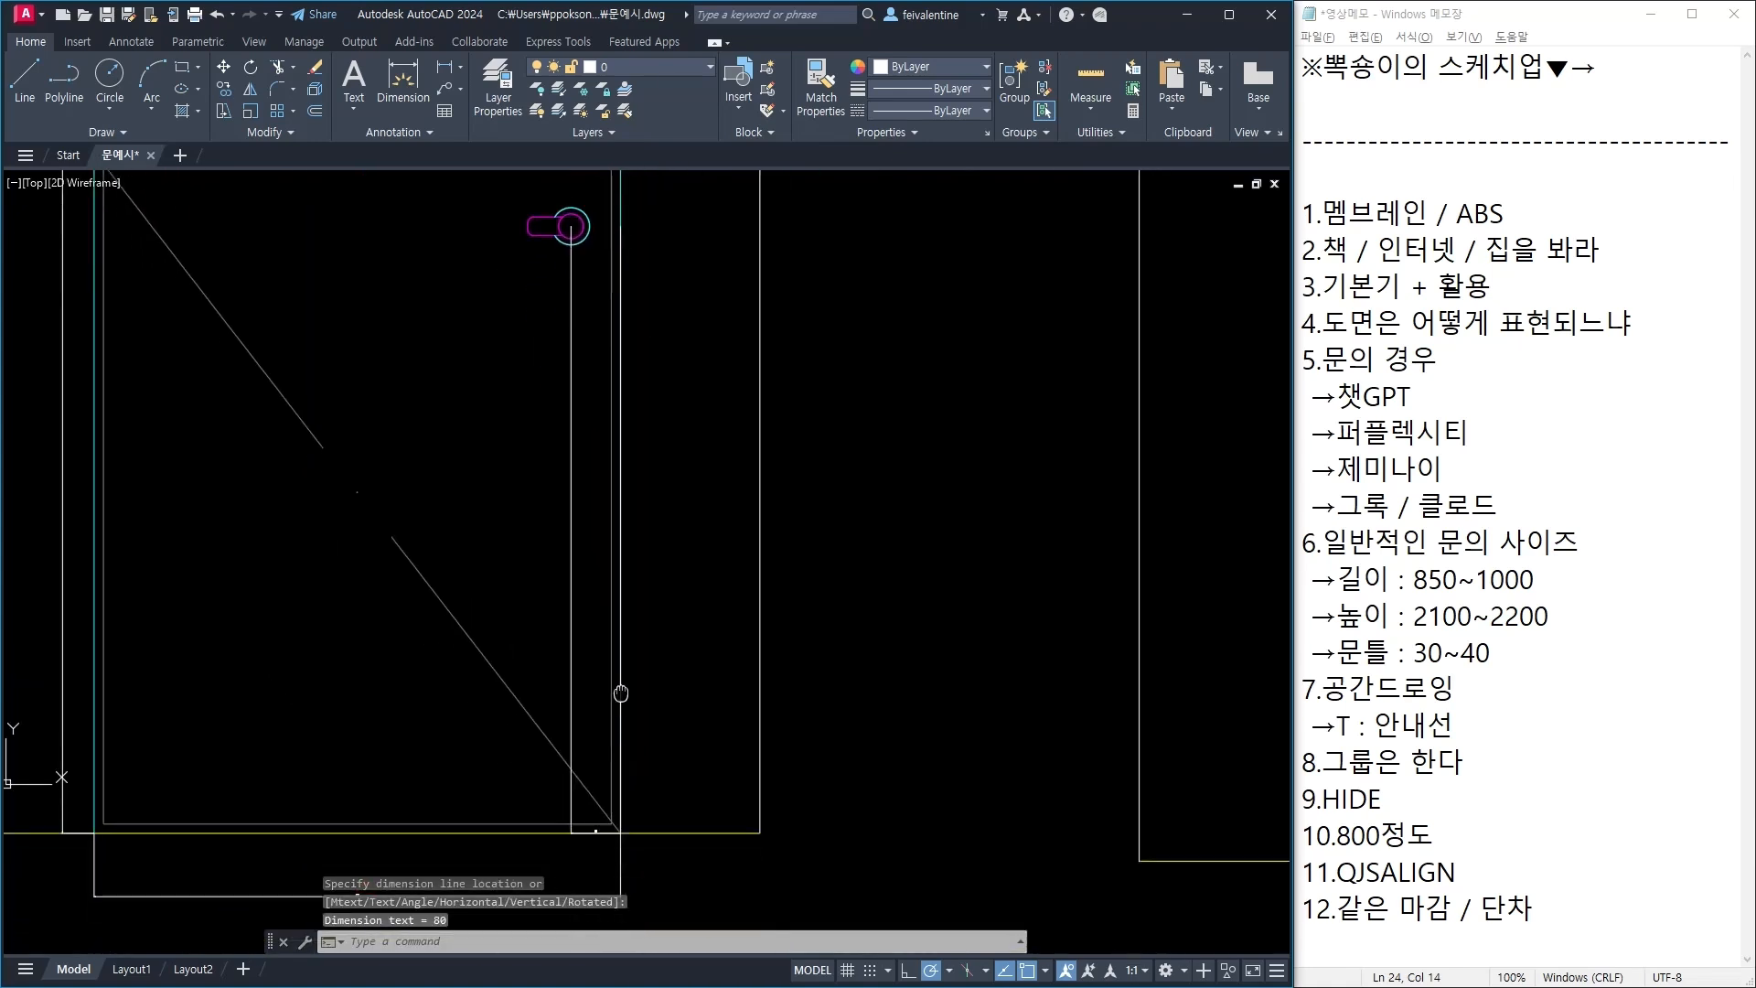
pyautogui.scroll(-6, 457, 663)
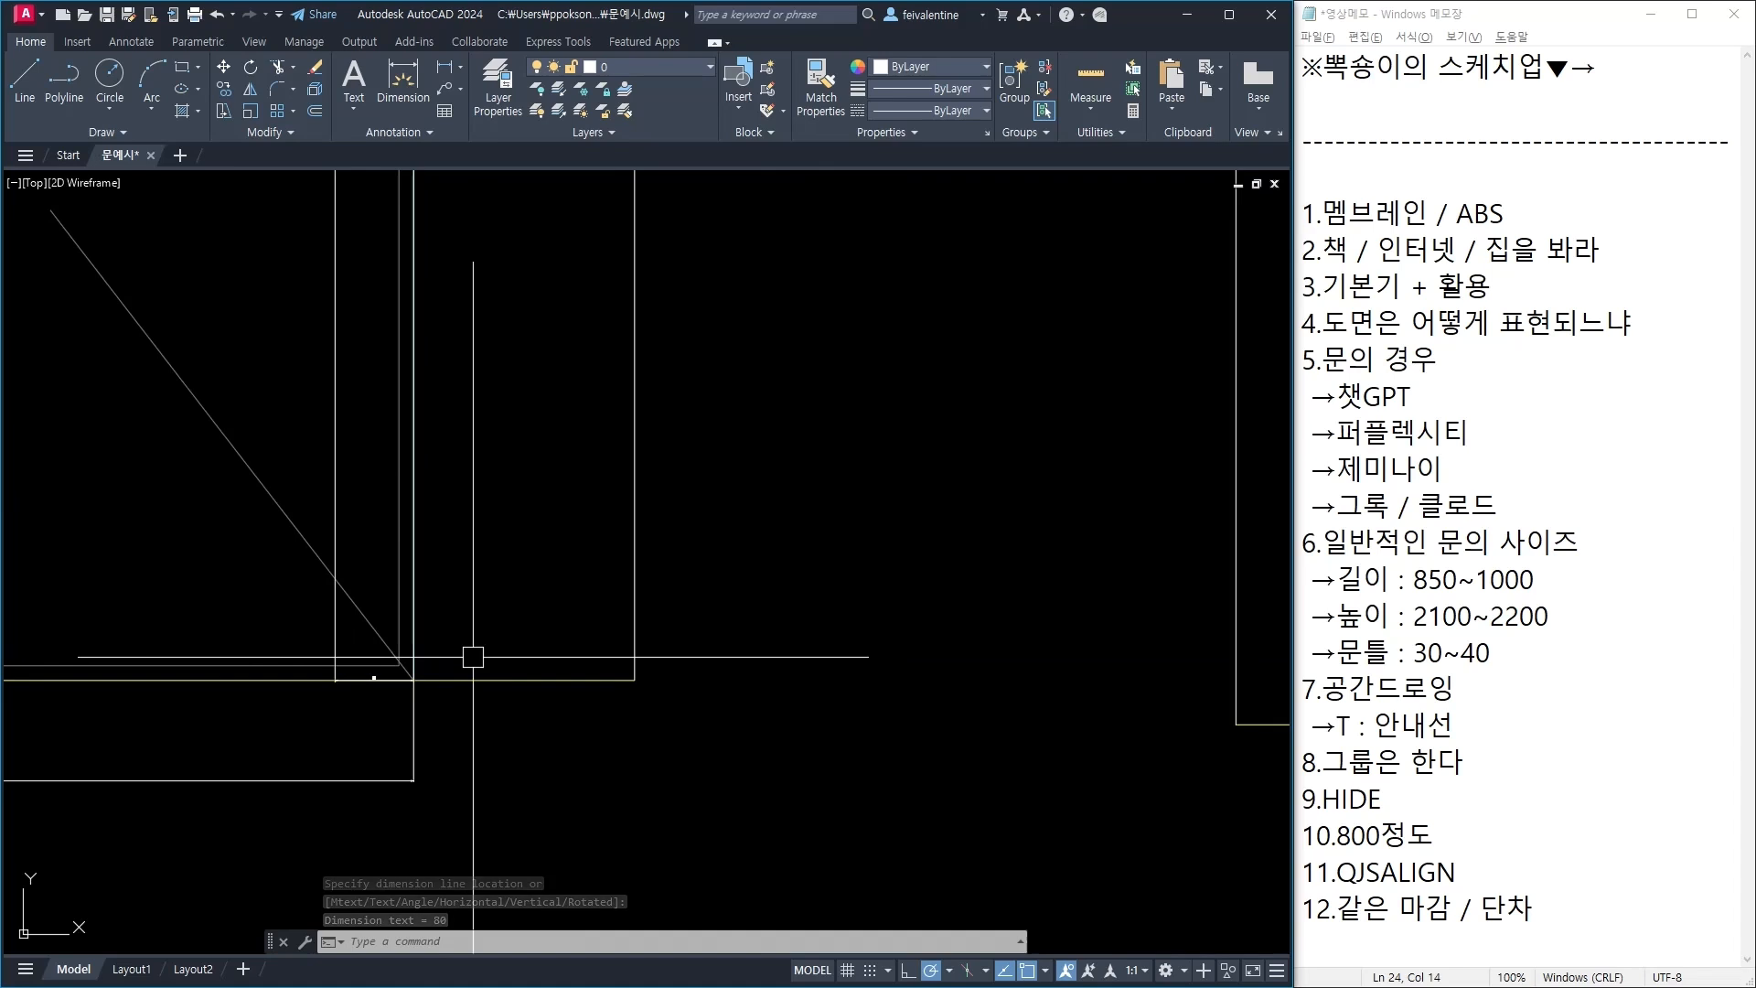
# Step: Add a vertical linear dimension from the handle's centre to the floor line on the left door elevation
pyautogui.scroll(5, 466, 658)
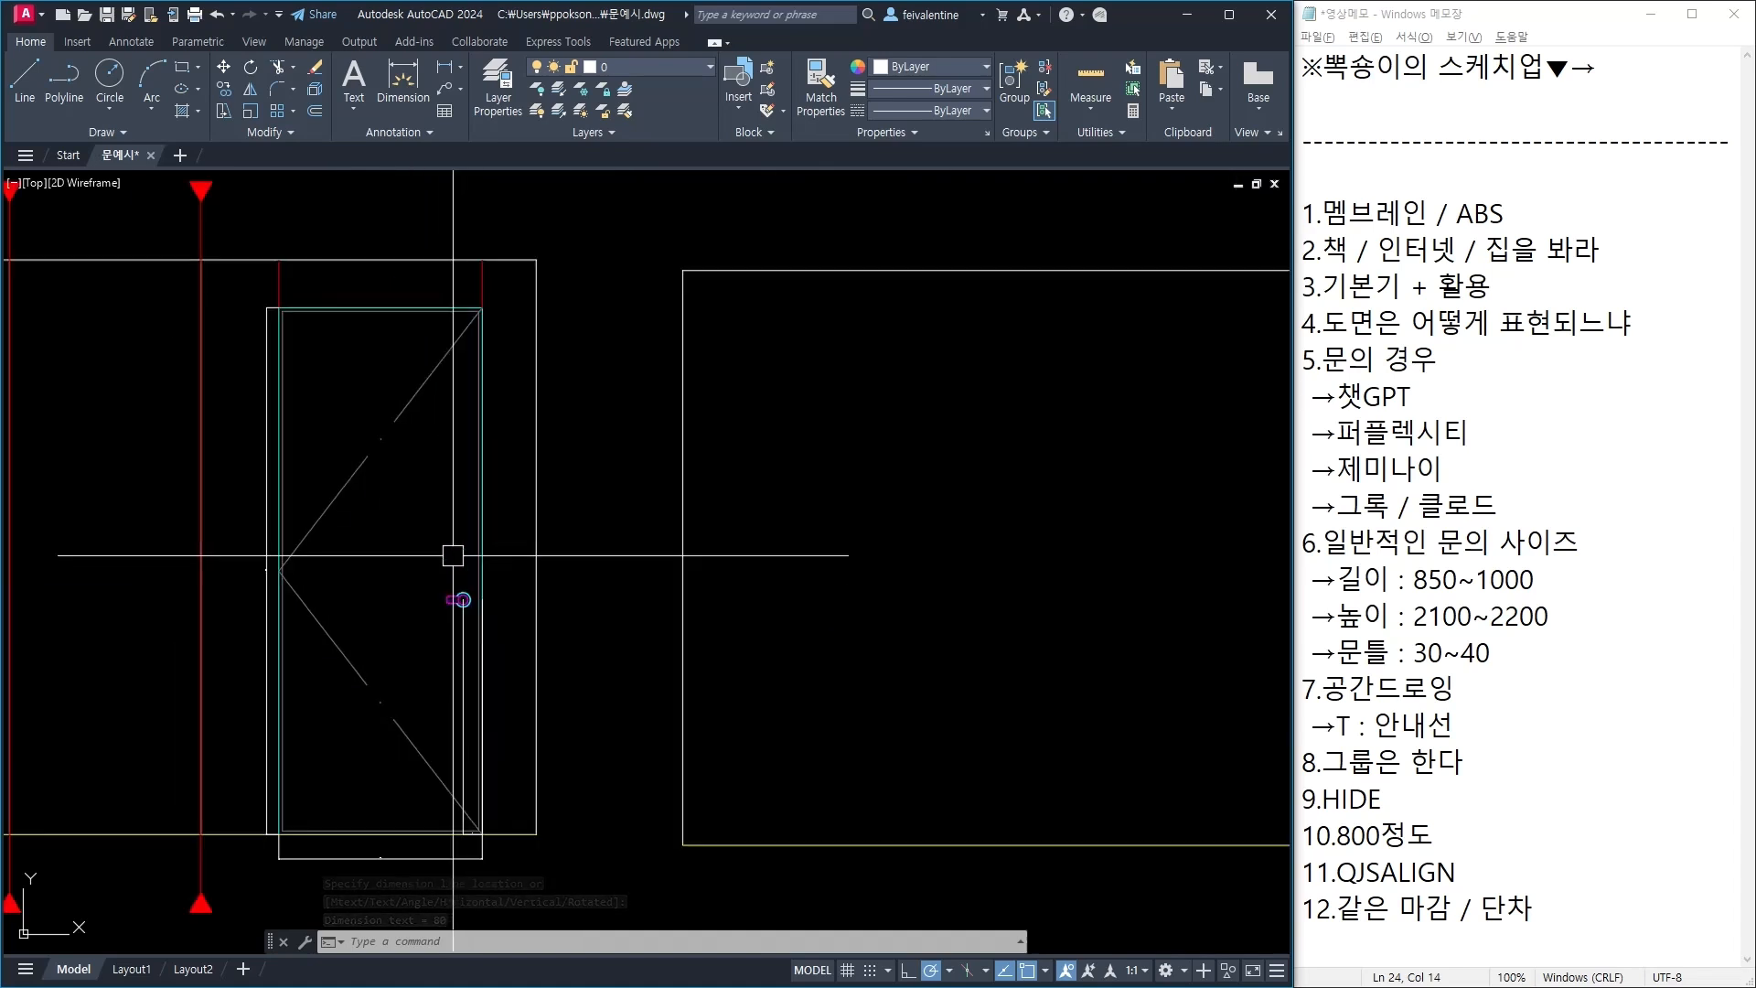
pyautogui.click(444, 67)
pyautogui.scroll(3, 439, 651)
pyautogui.click(430, 657)
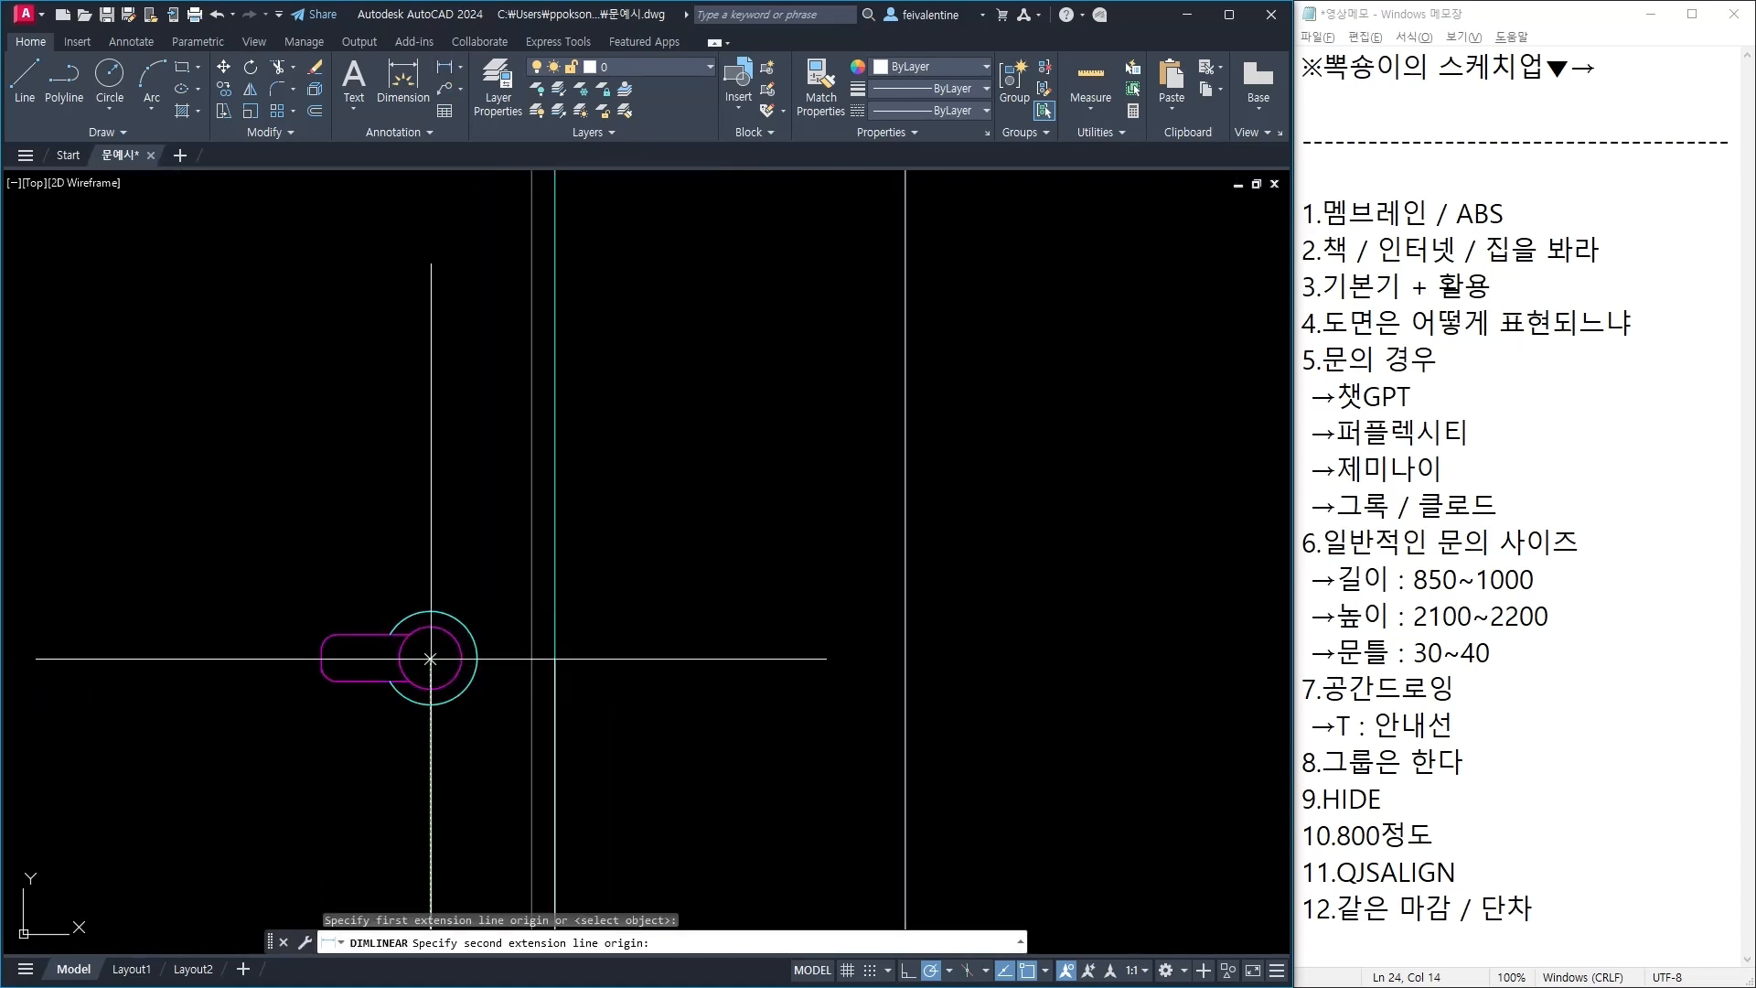
pyautogui.scroll(-5, 449, 686)
pyautogui.scroll(6, 458, 786)
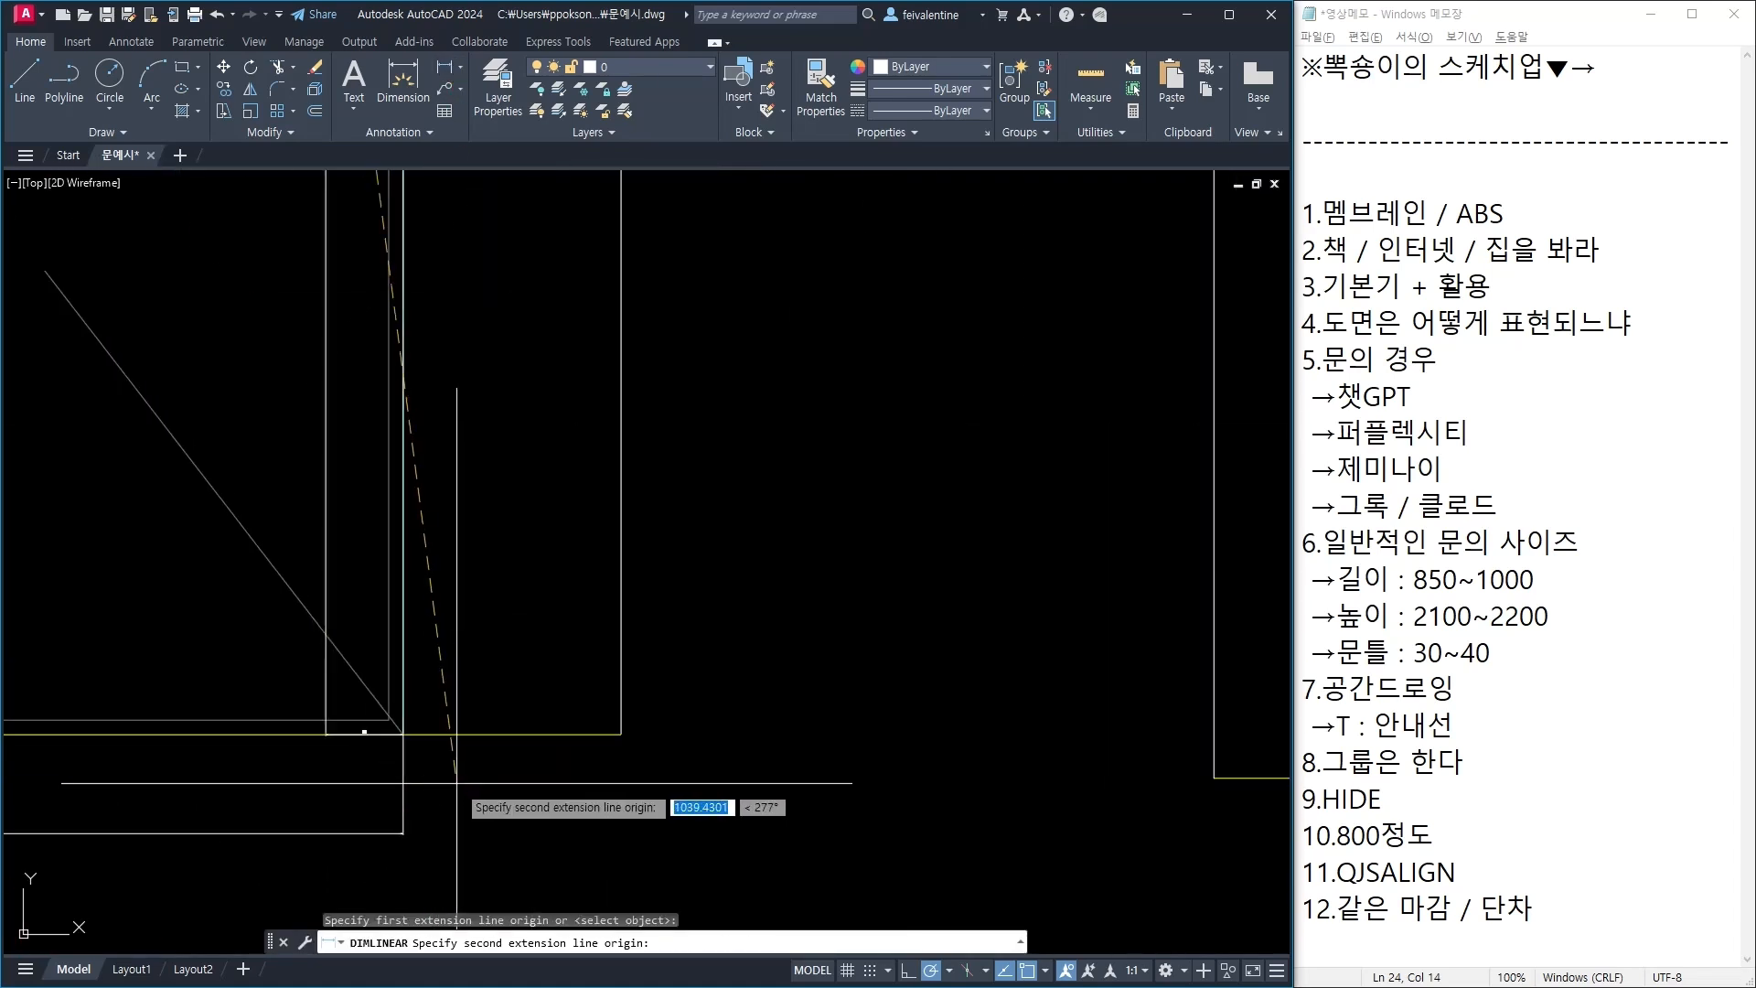
pyautogui.click(329, 732)
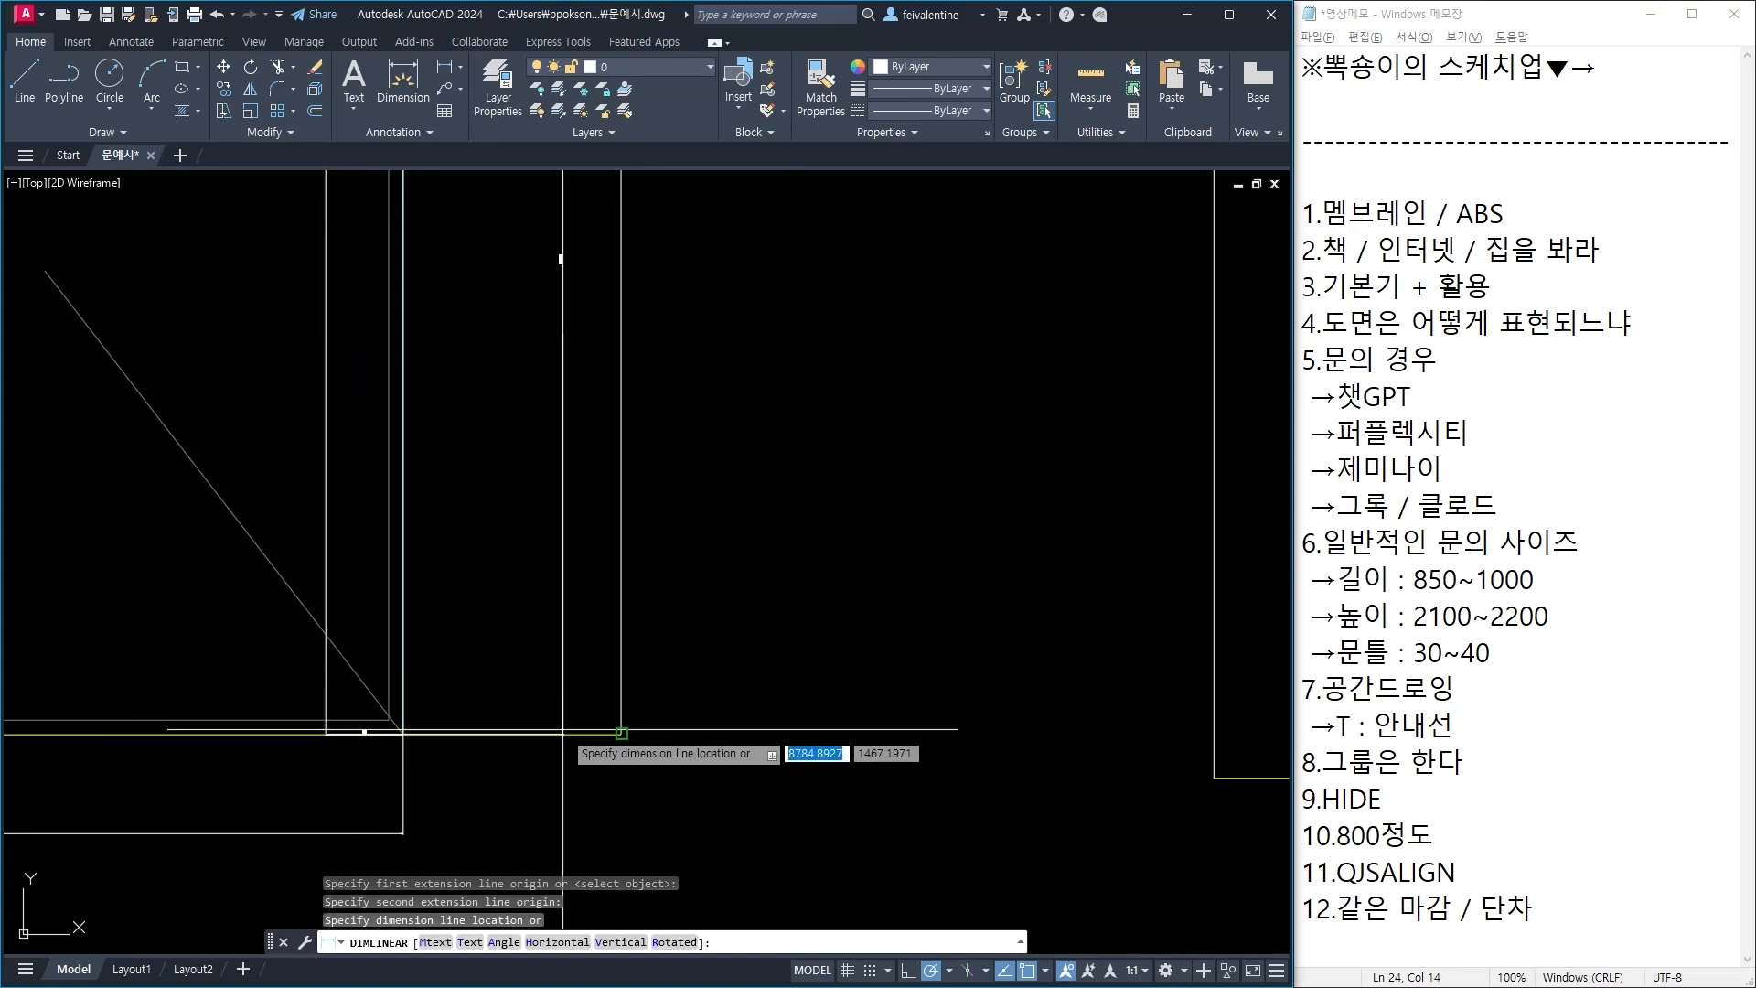
pyautogui.click(563, 733)
pyautogui.moveTo(614, 260); pyautogui.dragTo(584, 490, button='middle')
pyautogui.scroll(5, 587, 485)
pyautogui.scroll(2, 587, 486)
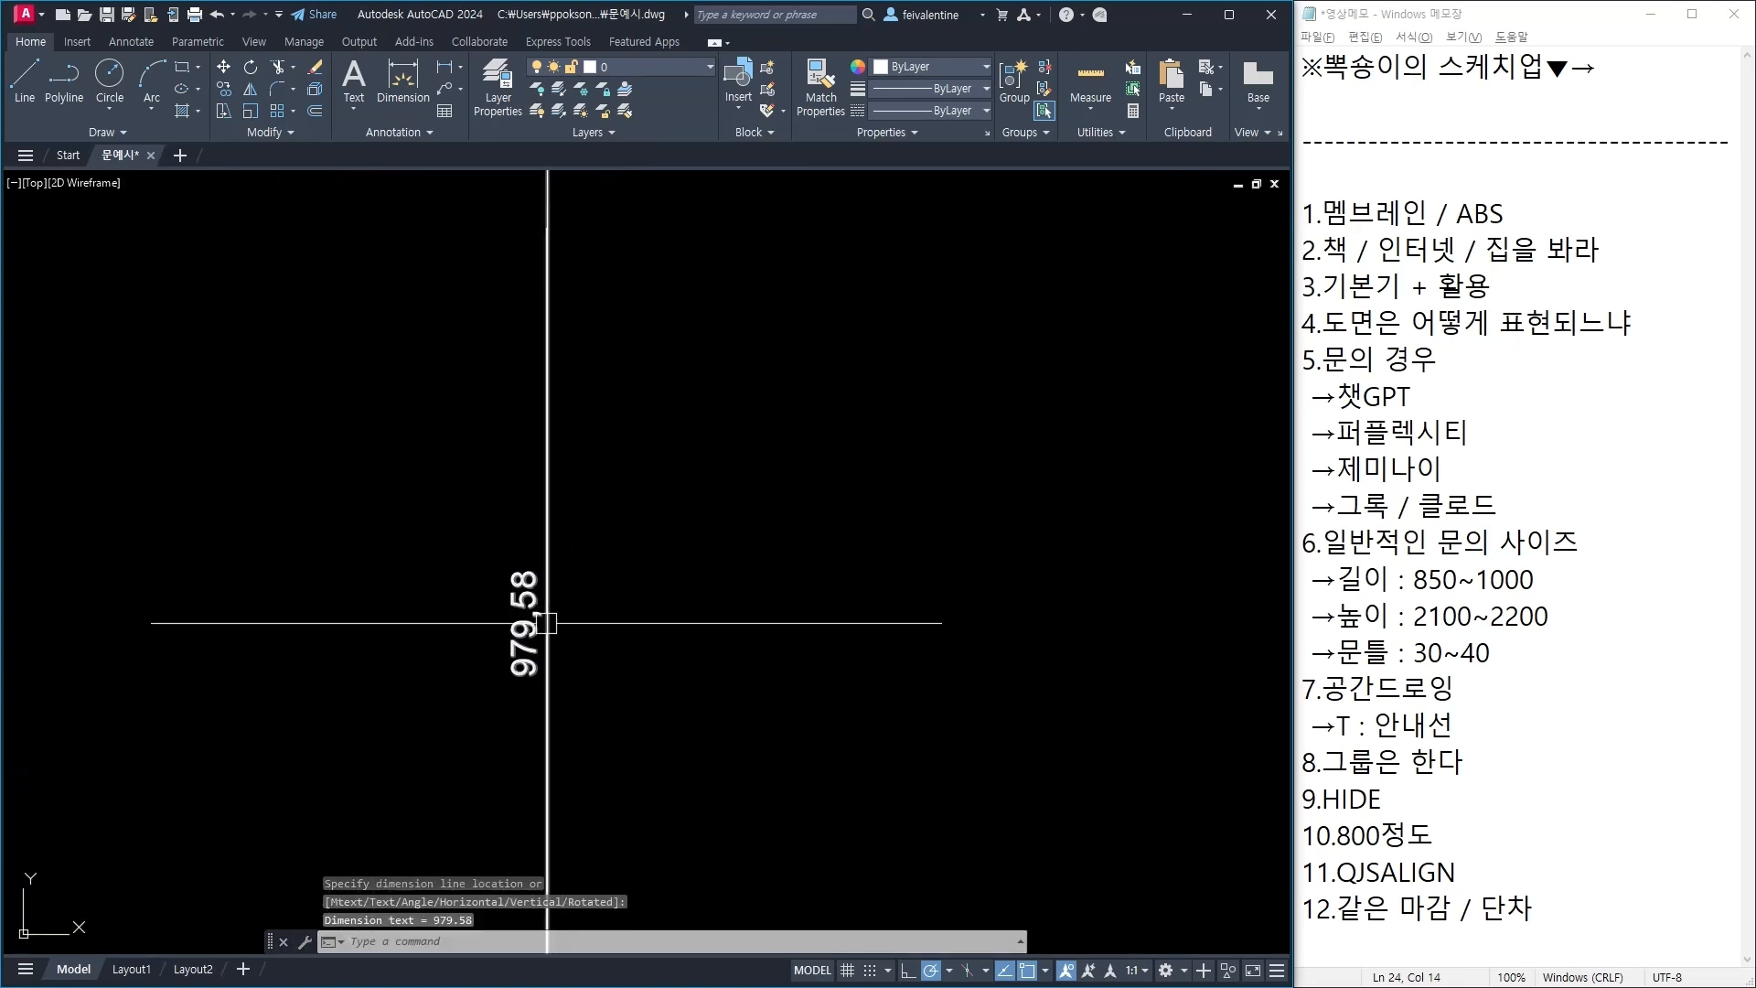
pyautogui.scroll(-6, 627, 639)
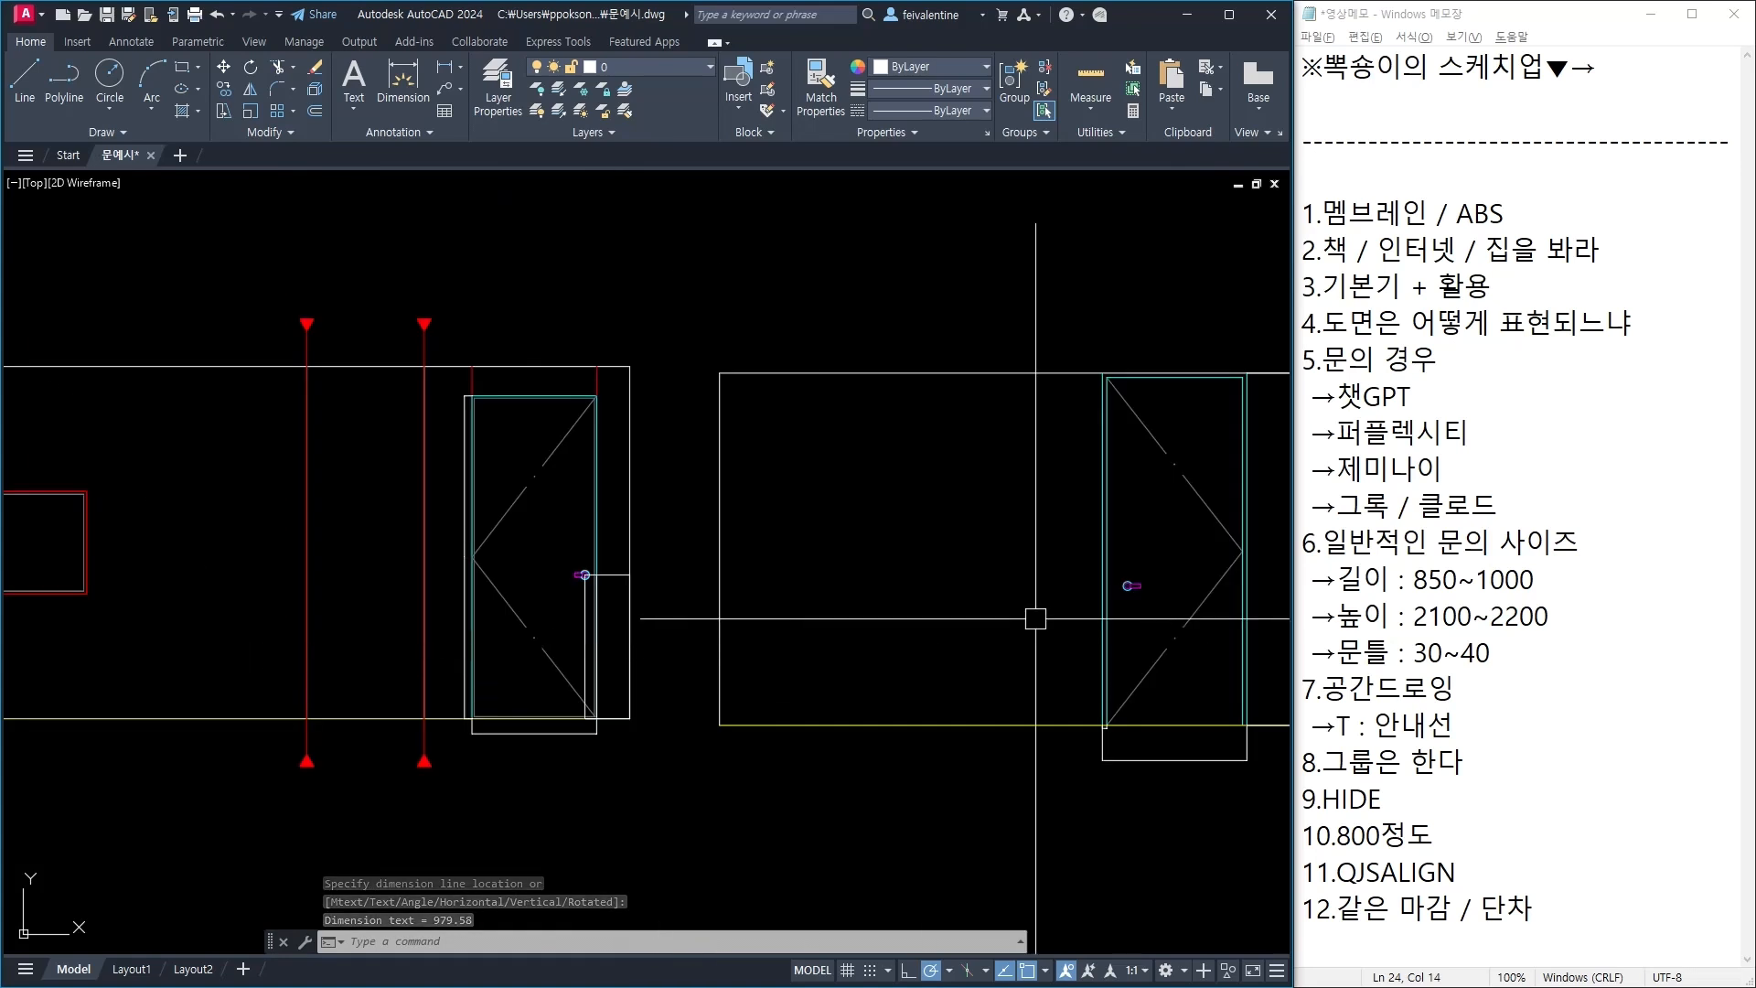
# Step: Add a vertical linear dimension from the lever handle's centre to the floor on the door elevation with red opening lines
pyautogui.moveTo(1079, 615); pyautogui.dragTo(700, 622, button='middle')
pyautogui.scroll(4, 738, 673)
pyautogui.moveTo(747, 840); pyautogui.dragTo(737, 803, button='middle')
pyautogui.press('space')
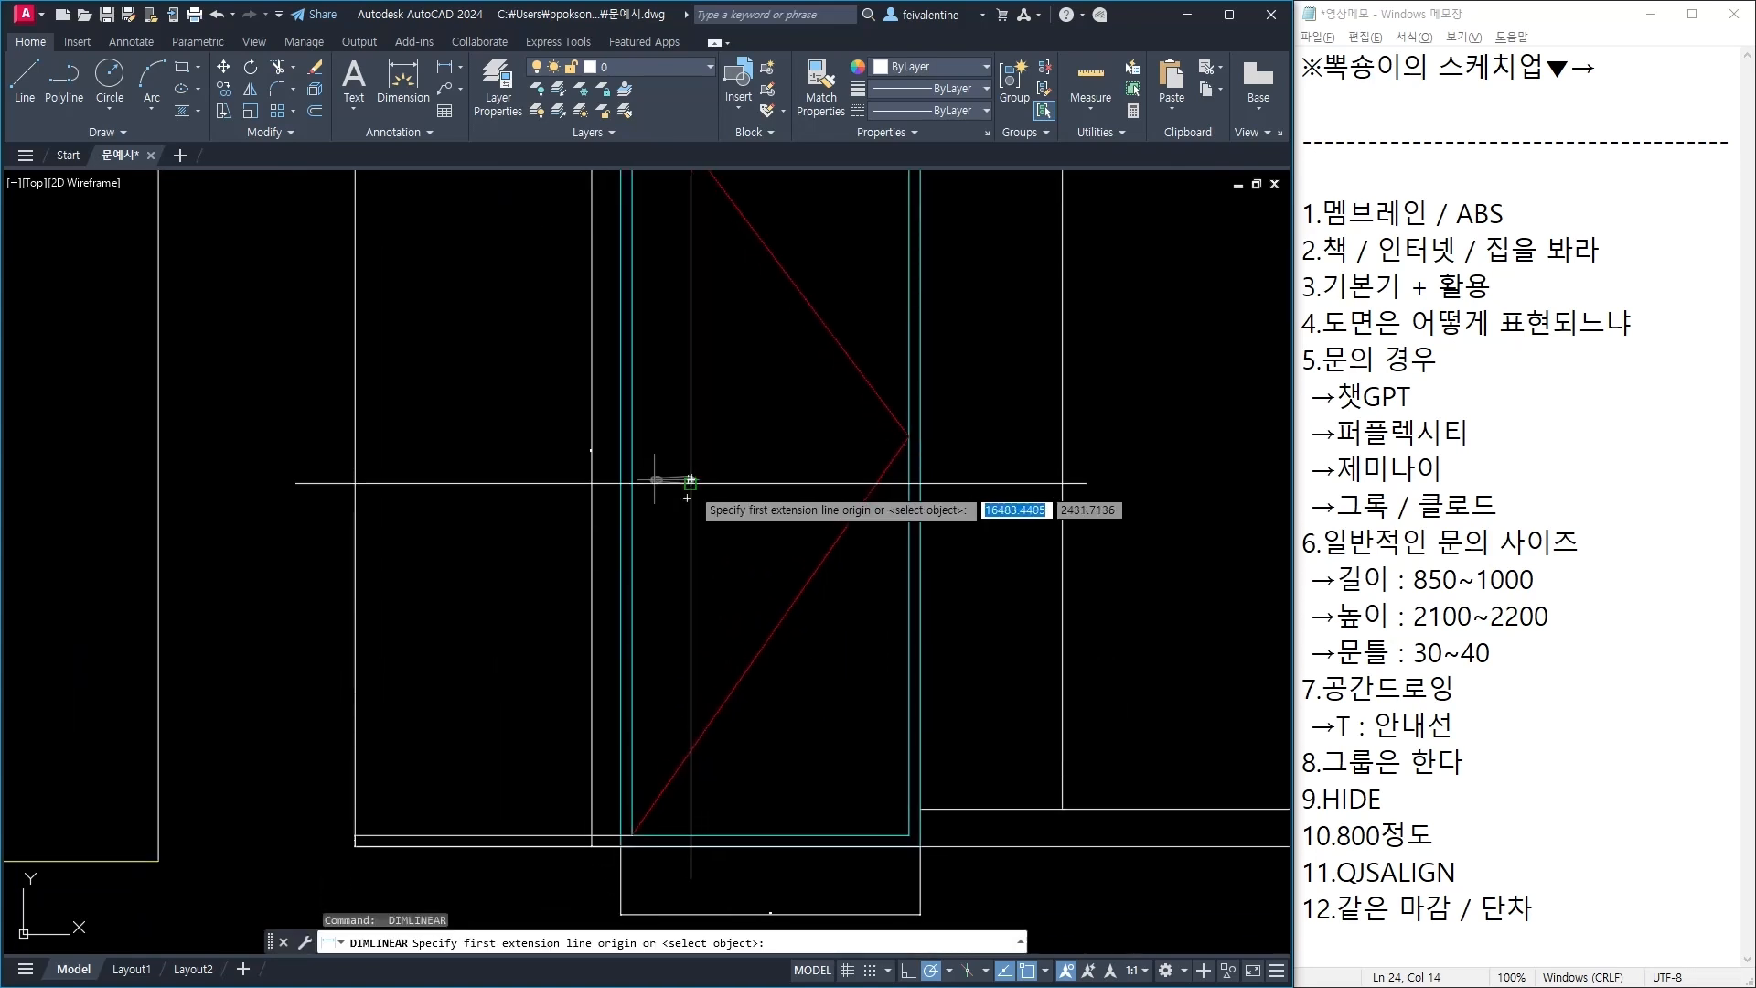
pyautogui.scroll(9, 659, 480)
pyautogui.click(542, 478)
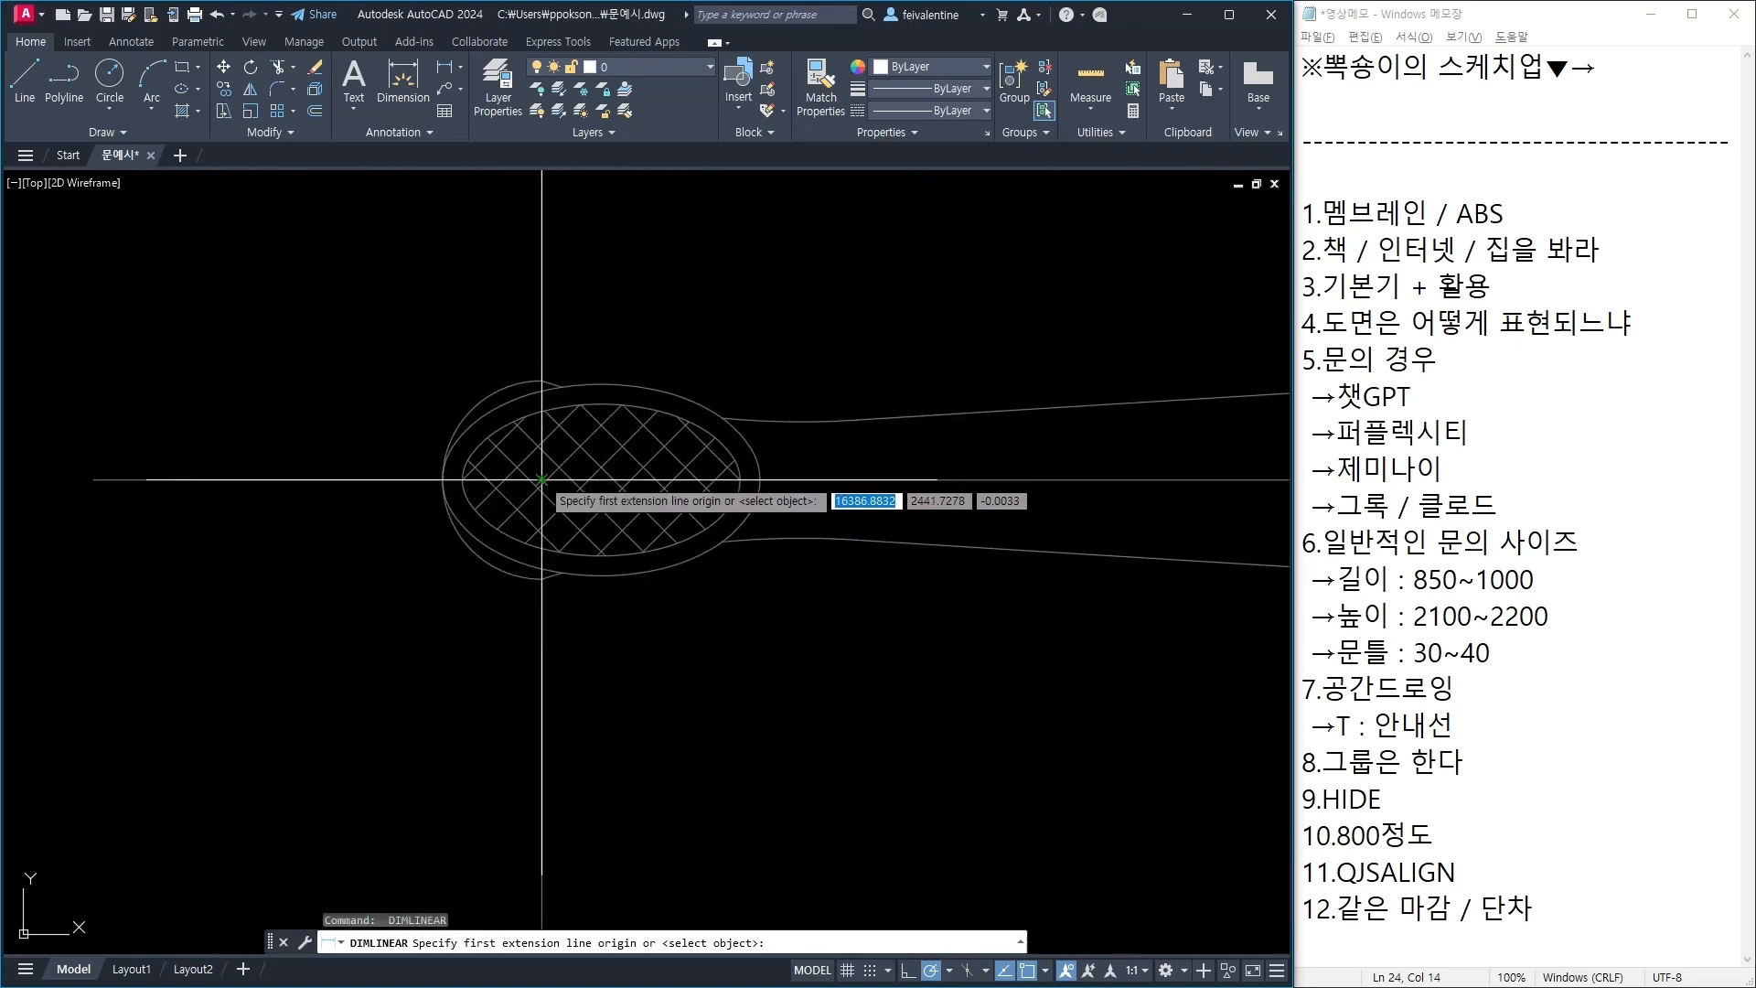
pyautogui.scroll(-7, 554, 494)
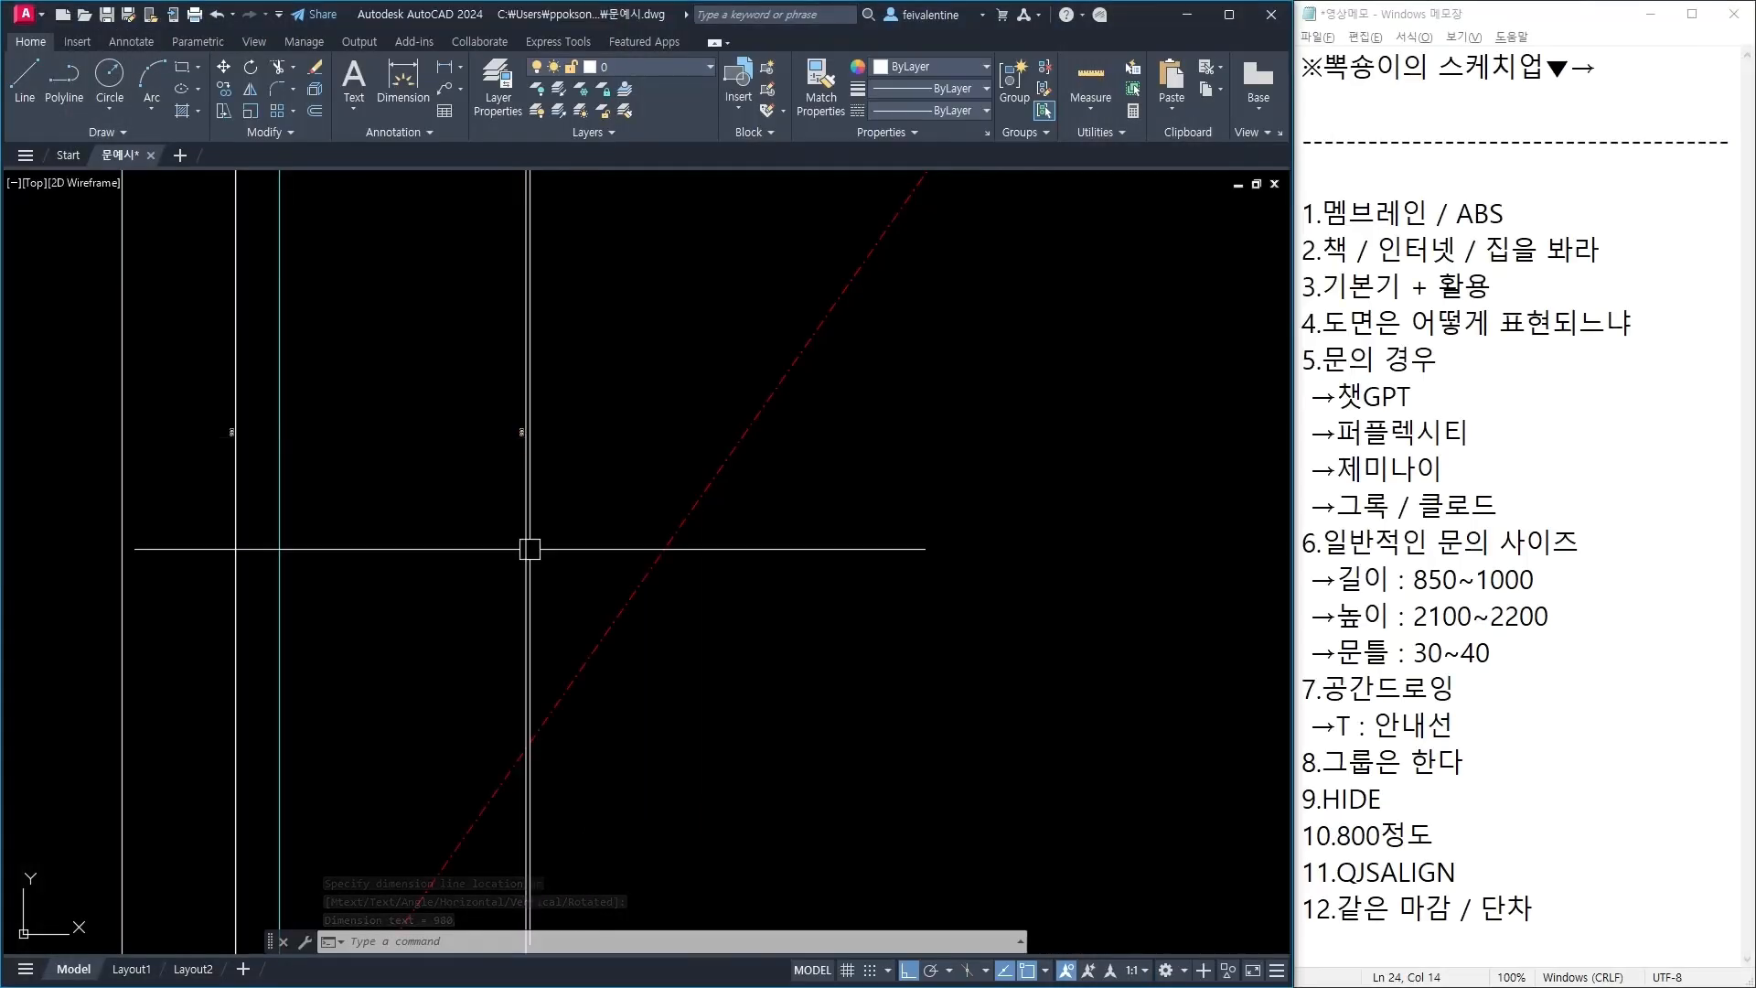
pyautogui.scroll(-2, 528, 547)
pyautogui.moveTo(529, 475); pyautogui.dragTo(521, 595, button='middle')
pyautogui.scroll(-4, 521, 595)
pyautogui.scroll(4, 483, 420)
pyautogui.scroll(4, 484, 419)
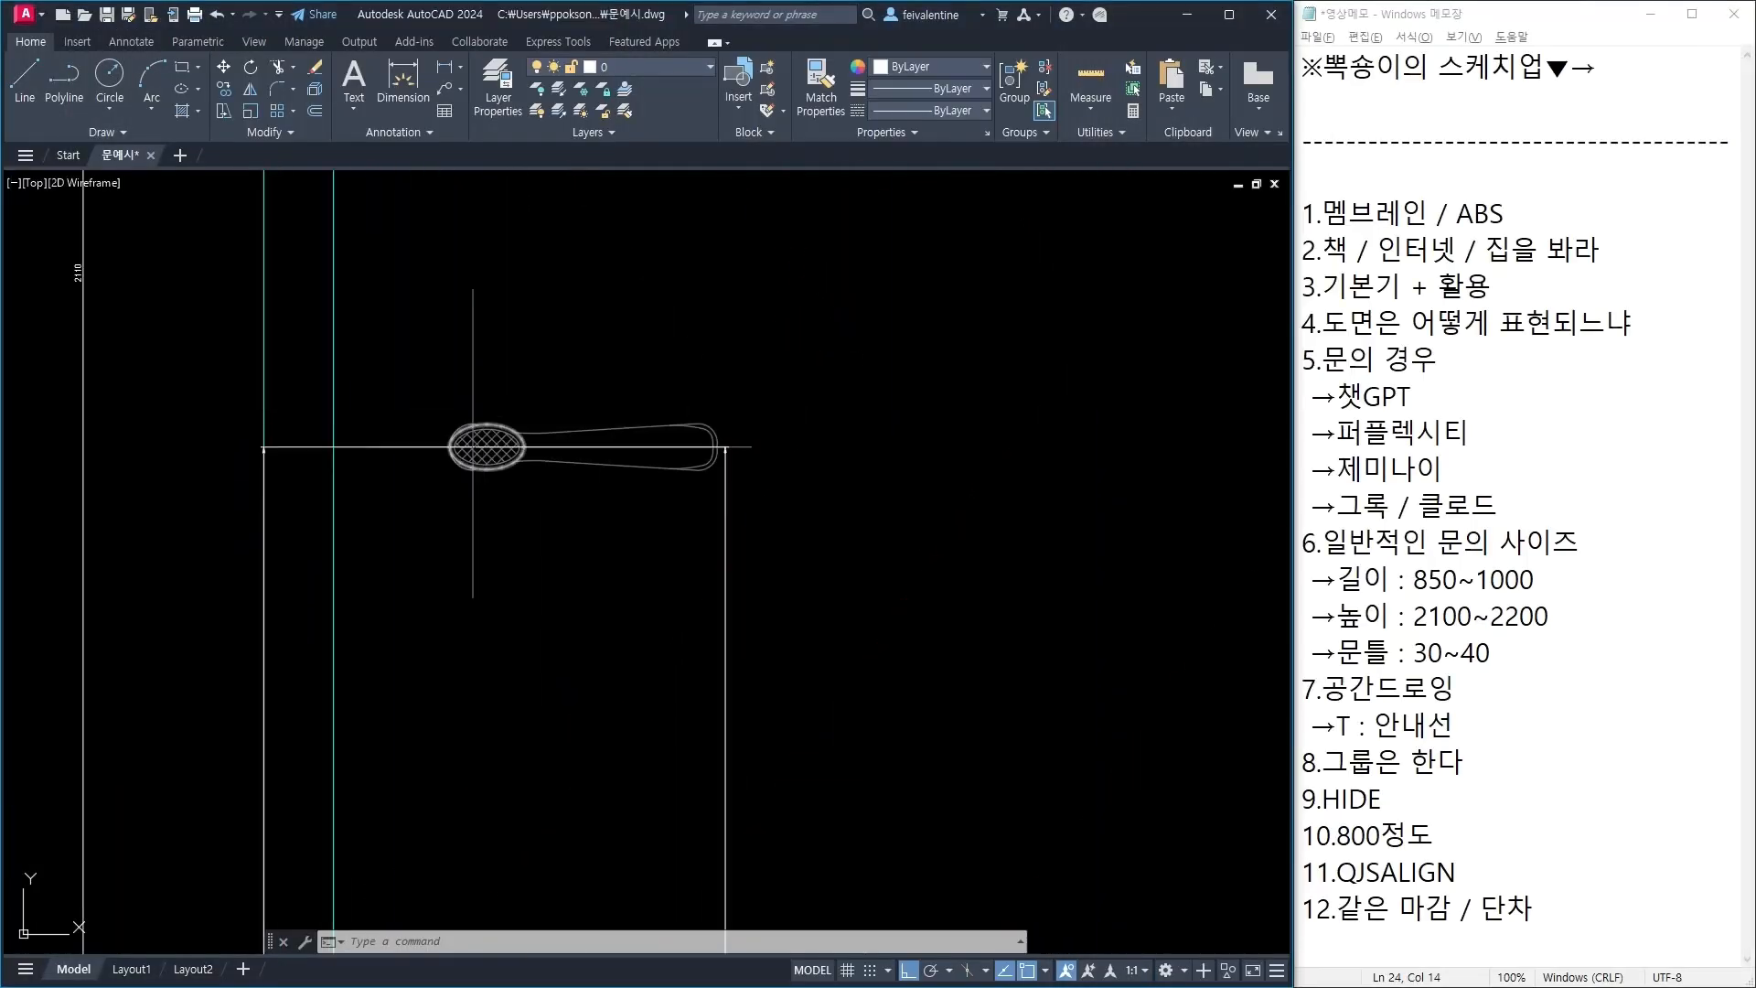
# Step: Dimension the horizontal distance from the same handle's centre to the outer edge of the door frame
pyautogui.press('Return')
pyautogui.click(481, 462)
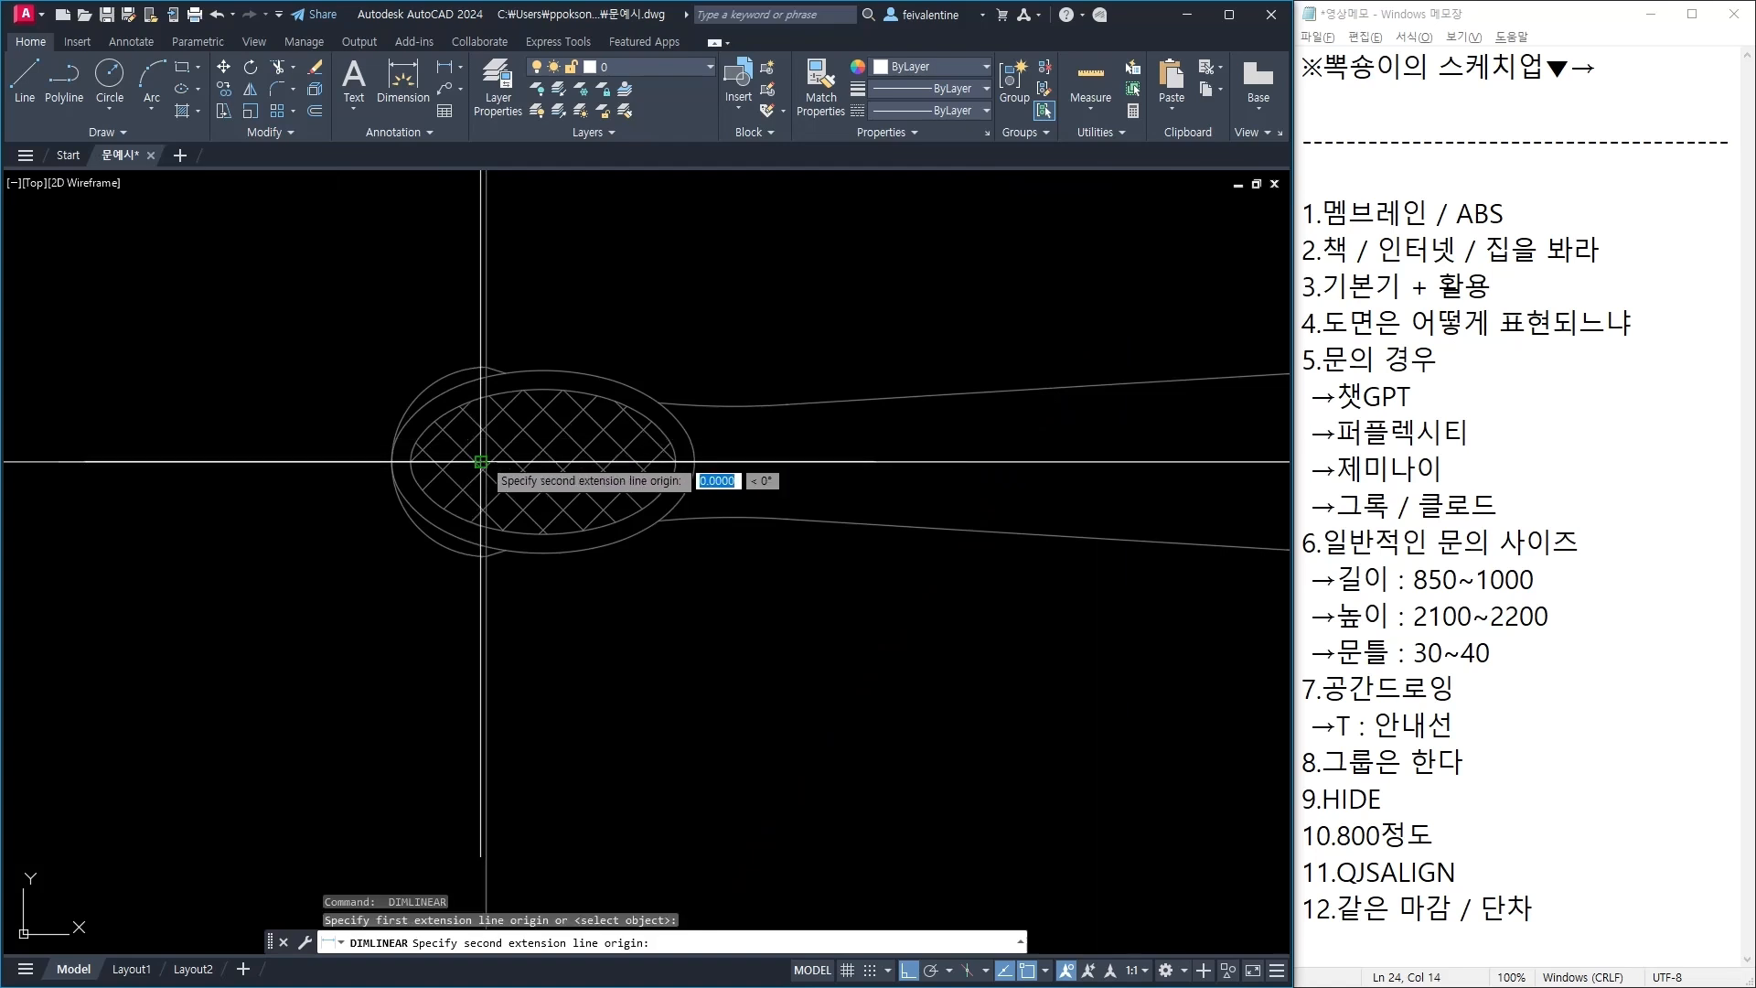
pyautogui.scroll(-8, 481, 460)
pyautogui.click(352, 458)
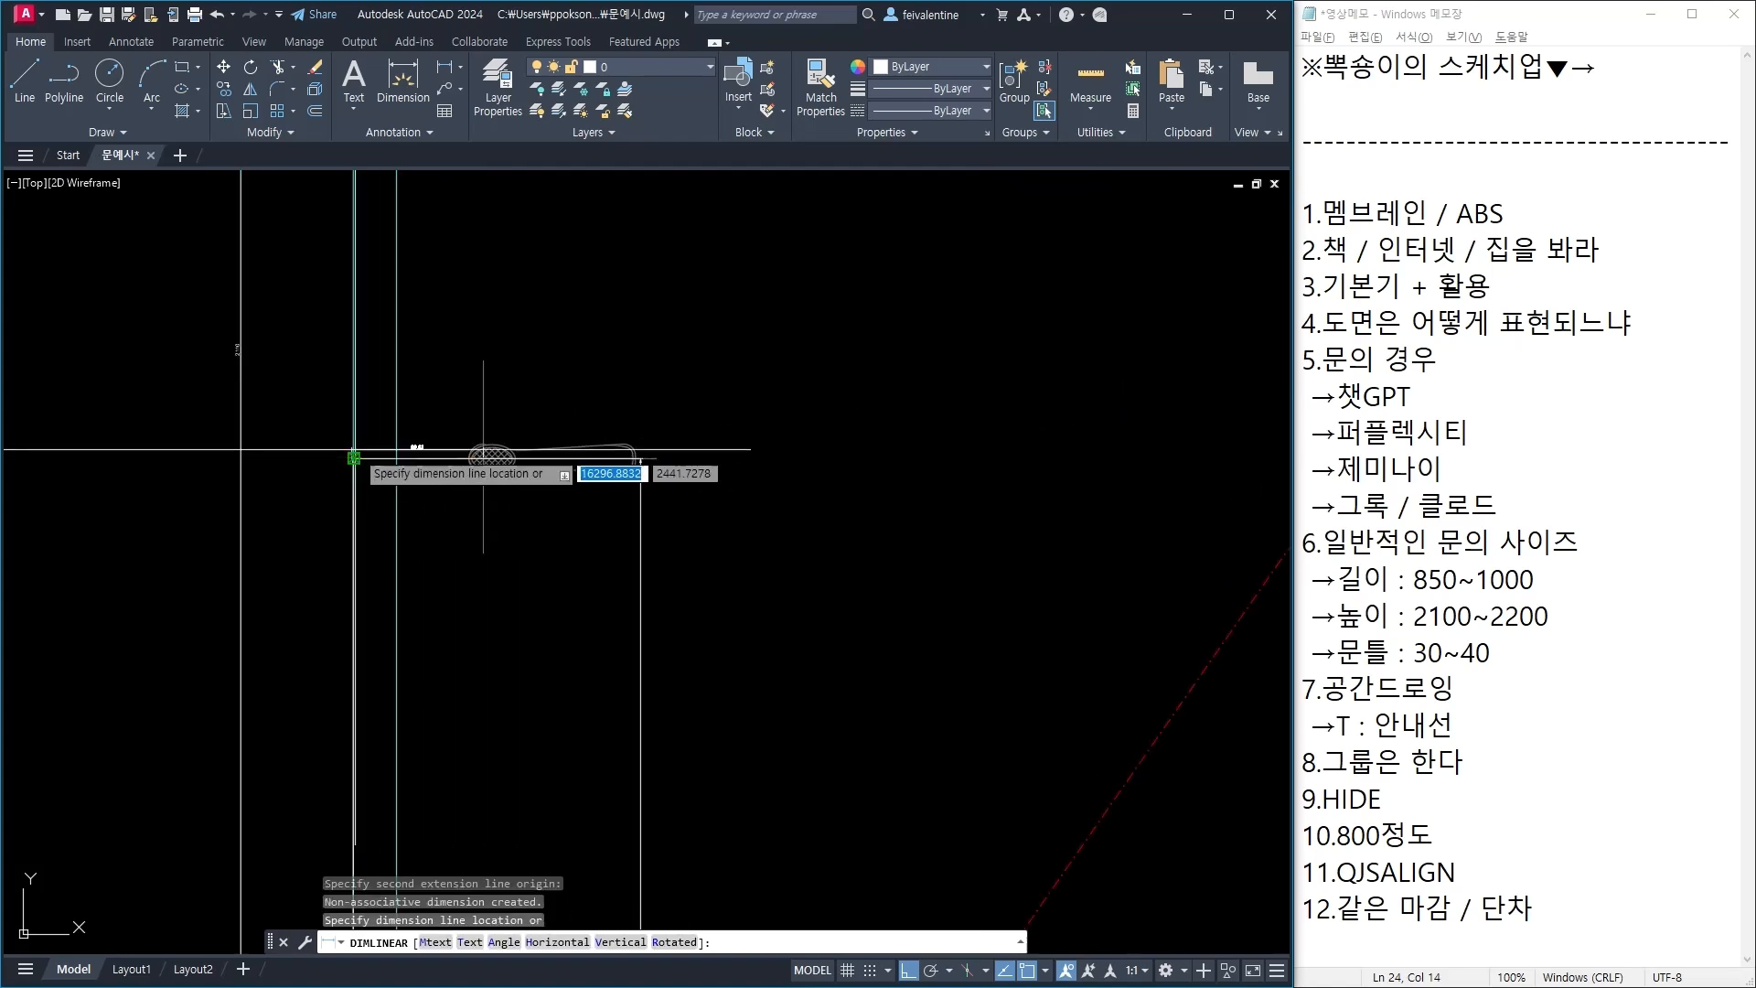
pyautogui.click(368, 402)
pyautogui.scroll(6, 389, 396)
pyautogui.scroll(-4, 513, 438)
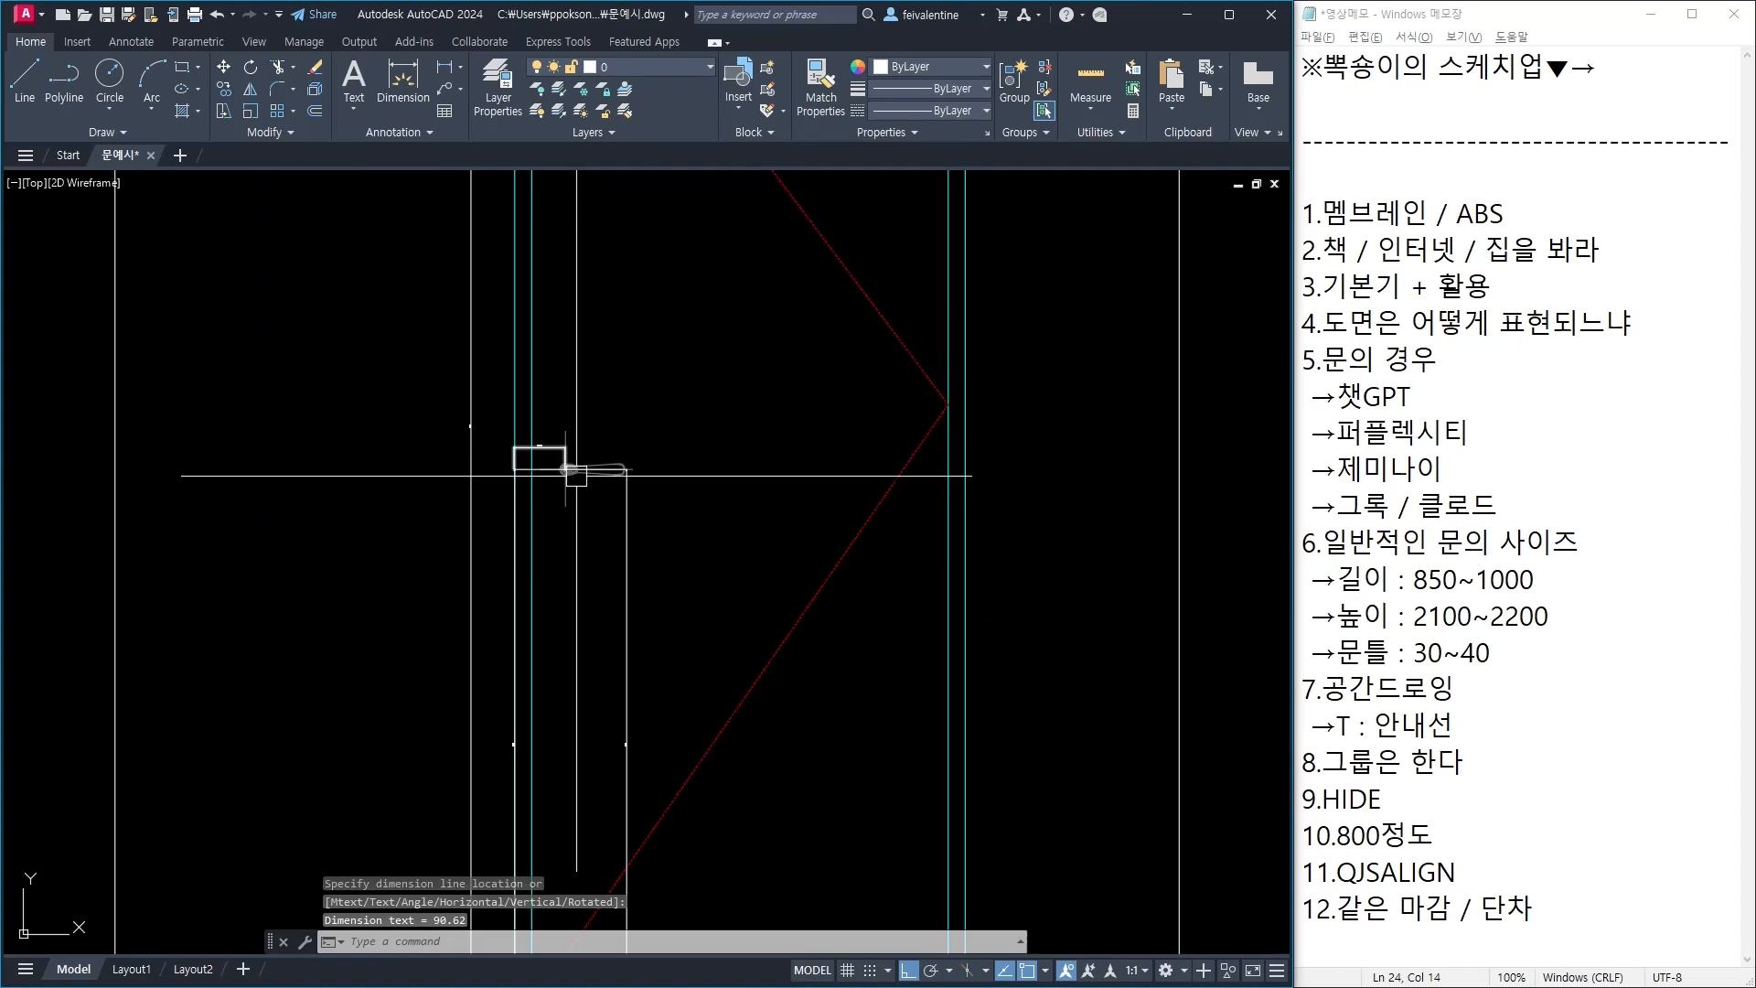
pyautogui.scroll(-5, 576, 478)
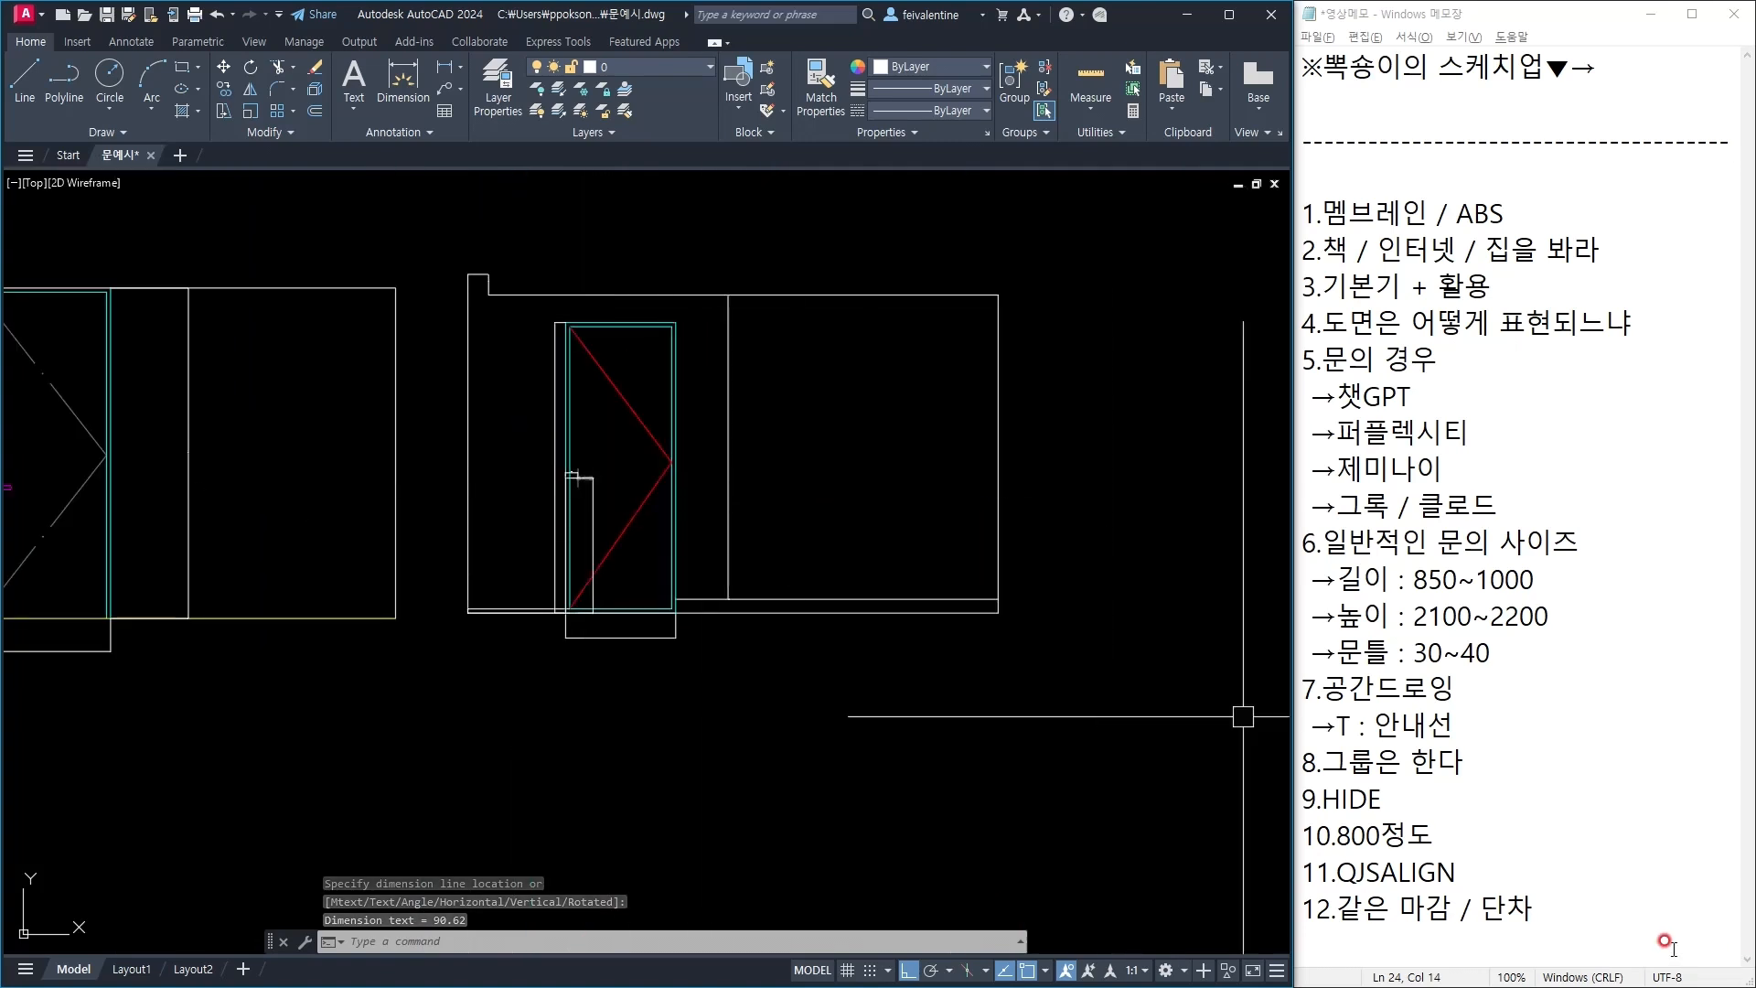
# Step: Switch to Notepad and add the line "13.바닥 950~1000 / 문끝 : 90" at the end of the list
pyautogui.click(1607, 909)
pyautogui.press('Return')
pyautogui.write('13.')
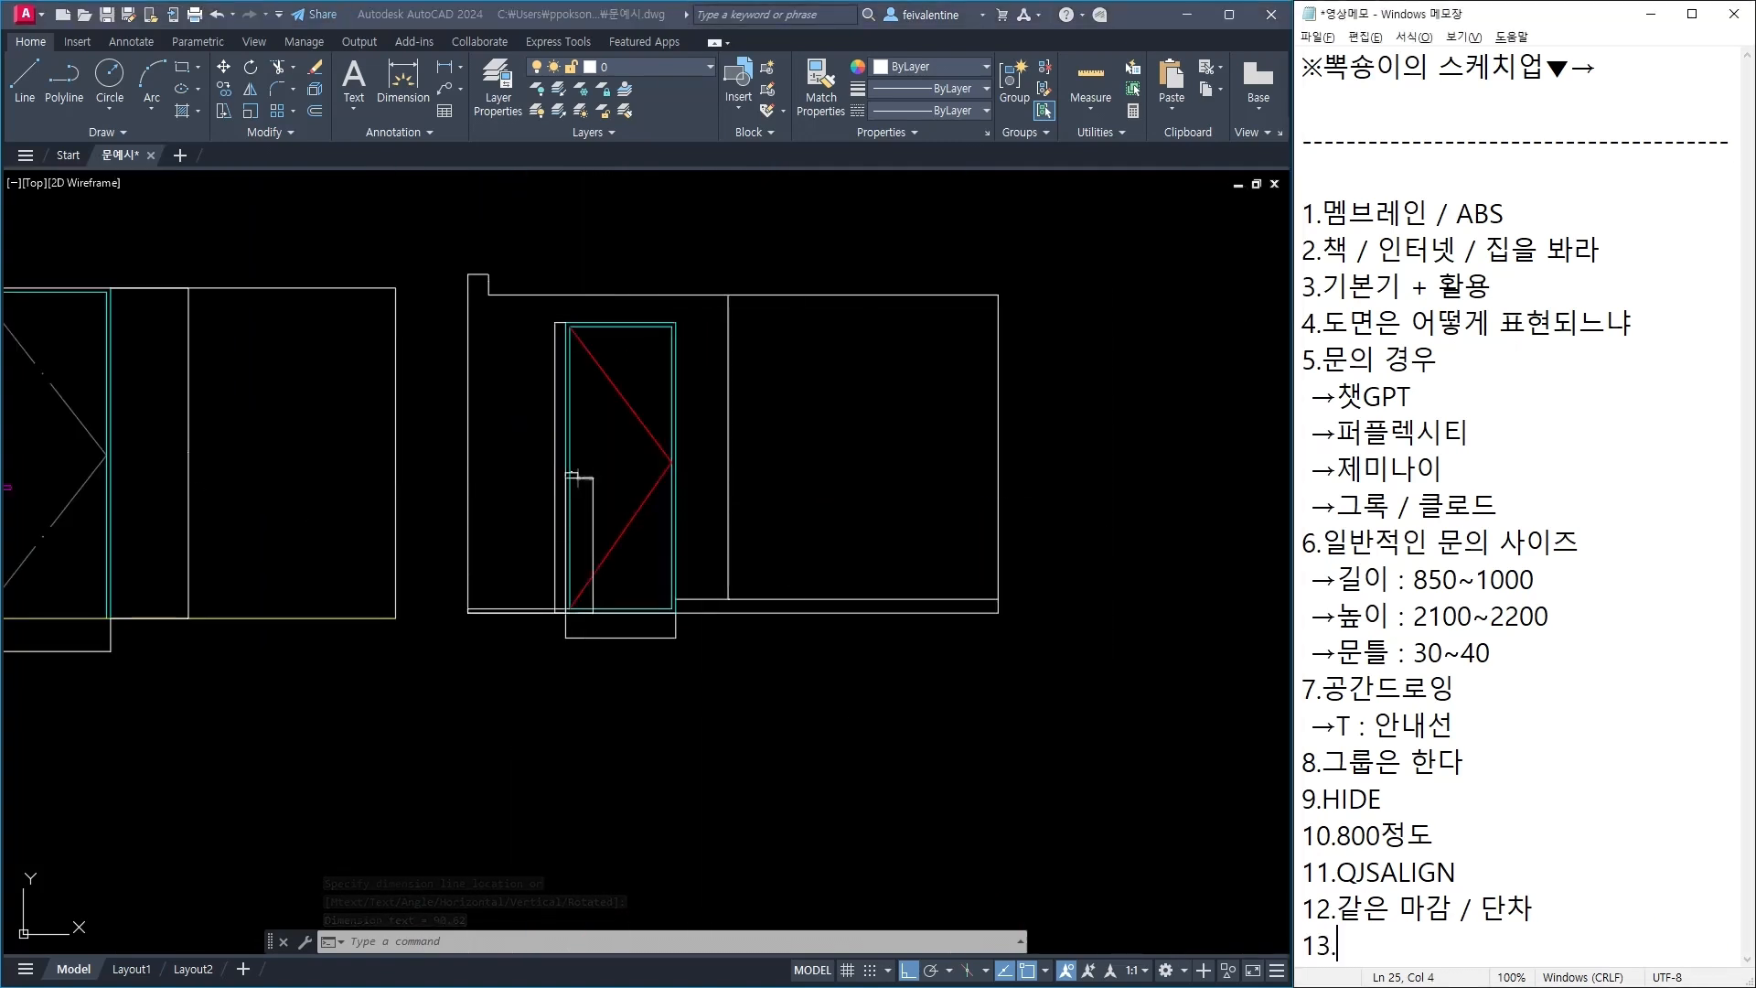
pyautogui.write('바닥')
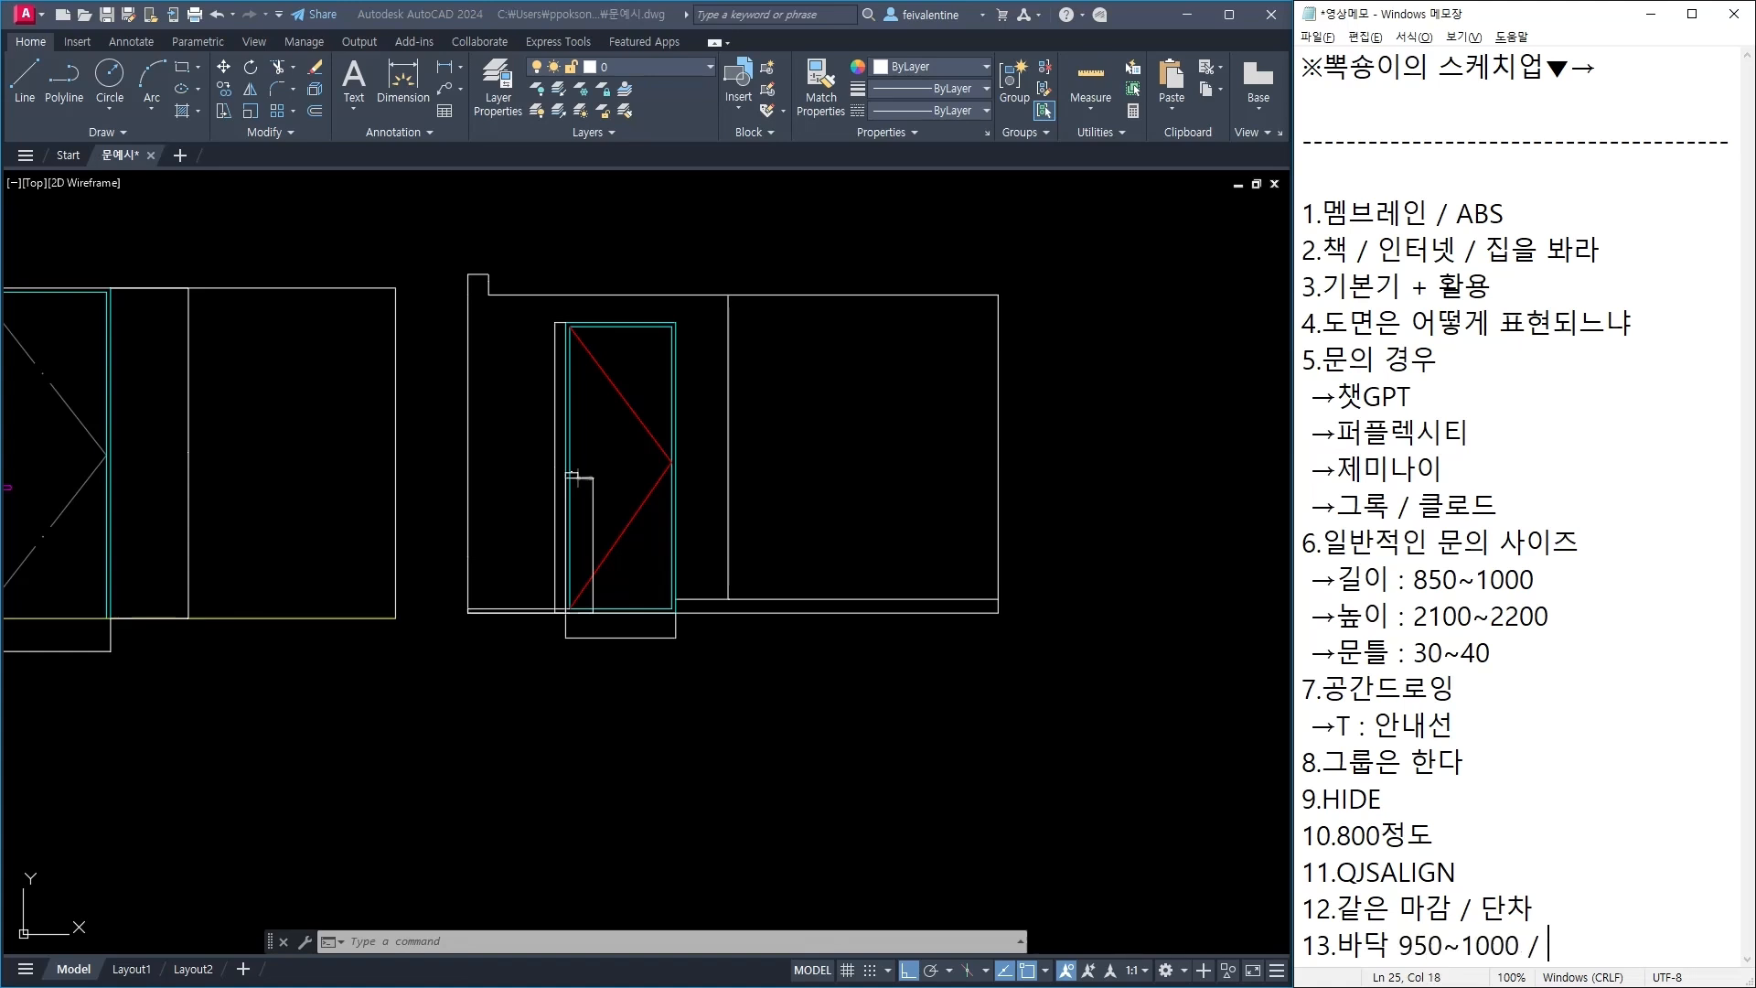
pyautogui.write('950~1000 / 뭍끝 ')
pyautogui.write('끝')
pyautogui.scroll(-3, 389, 510)
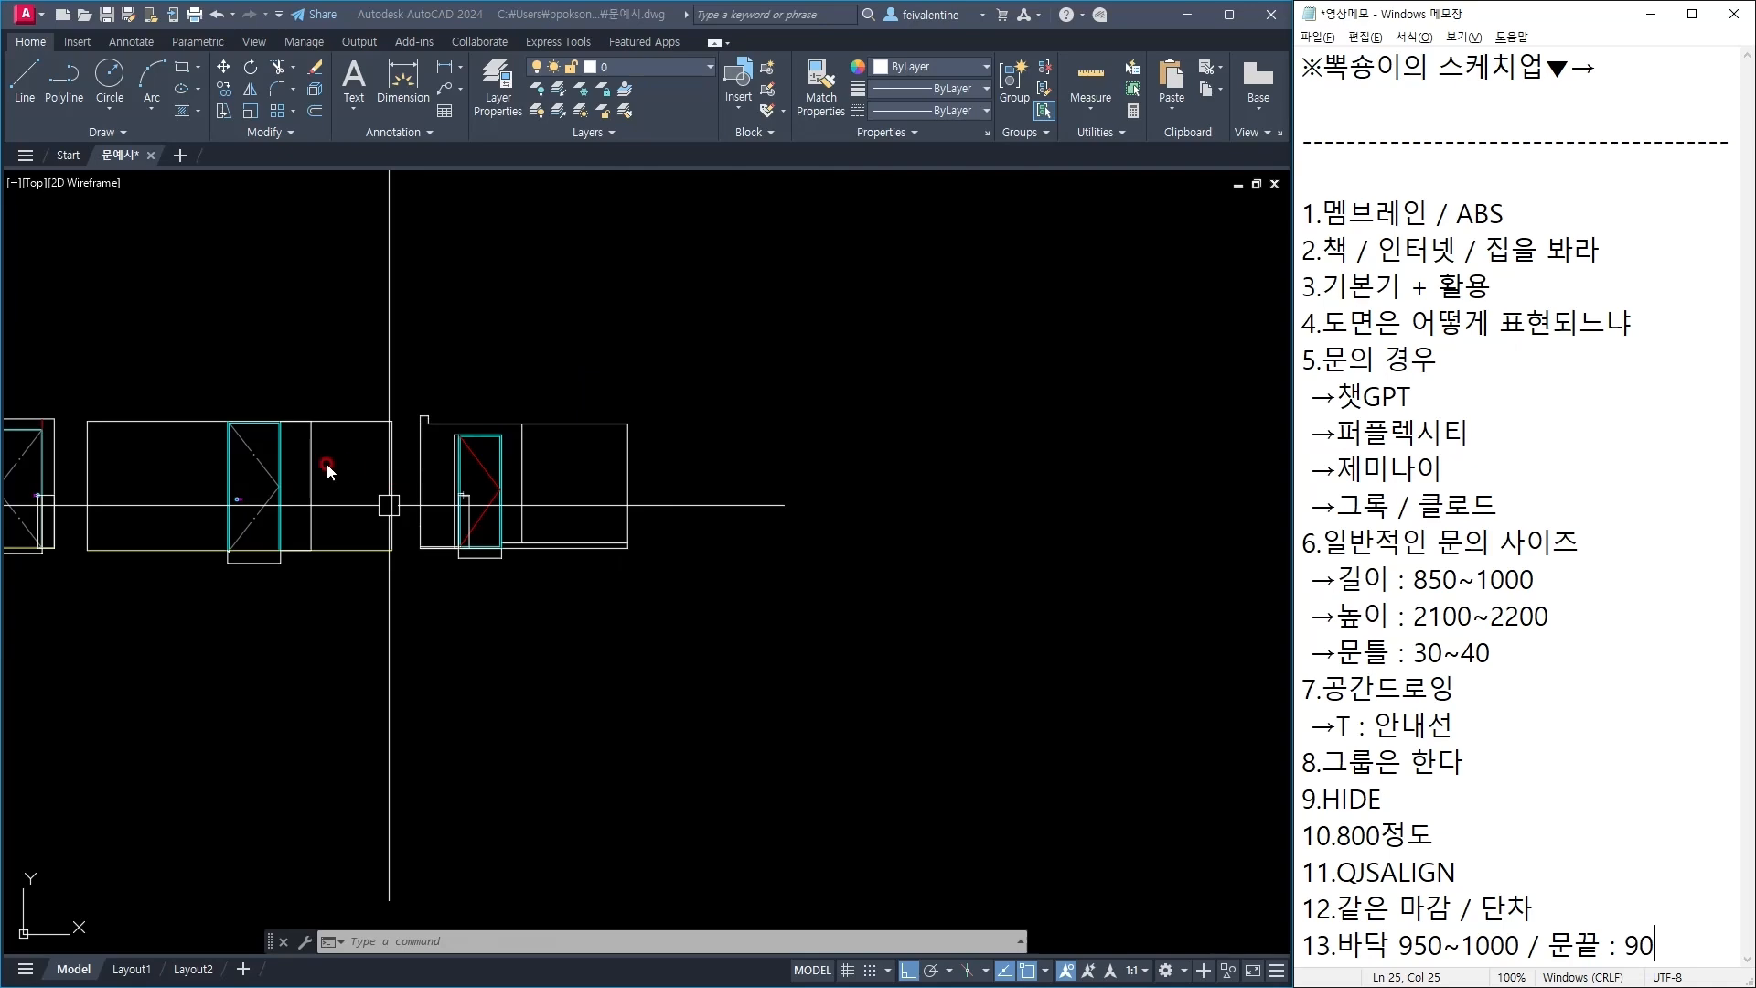
pyautogui.scroll(5, 326, 467)
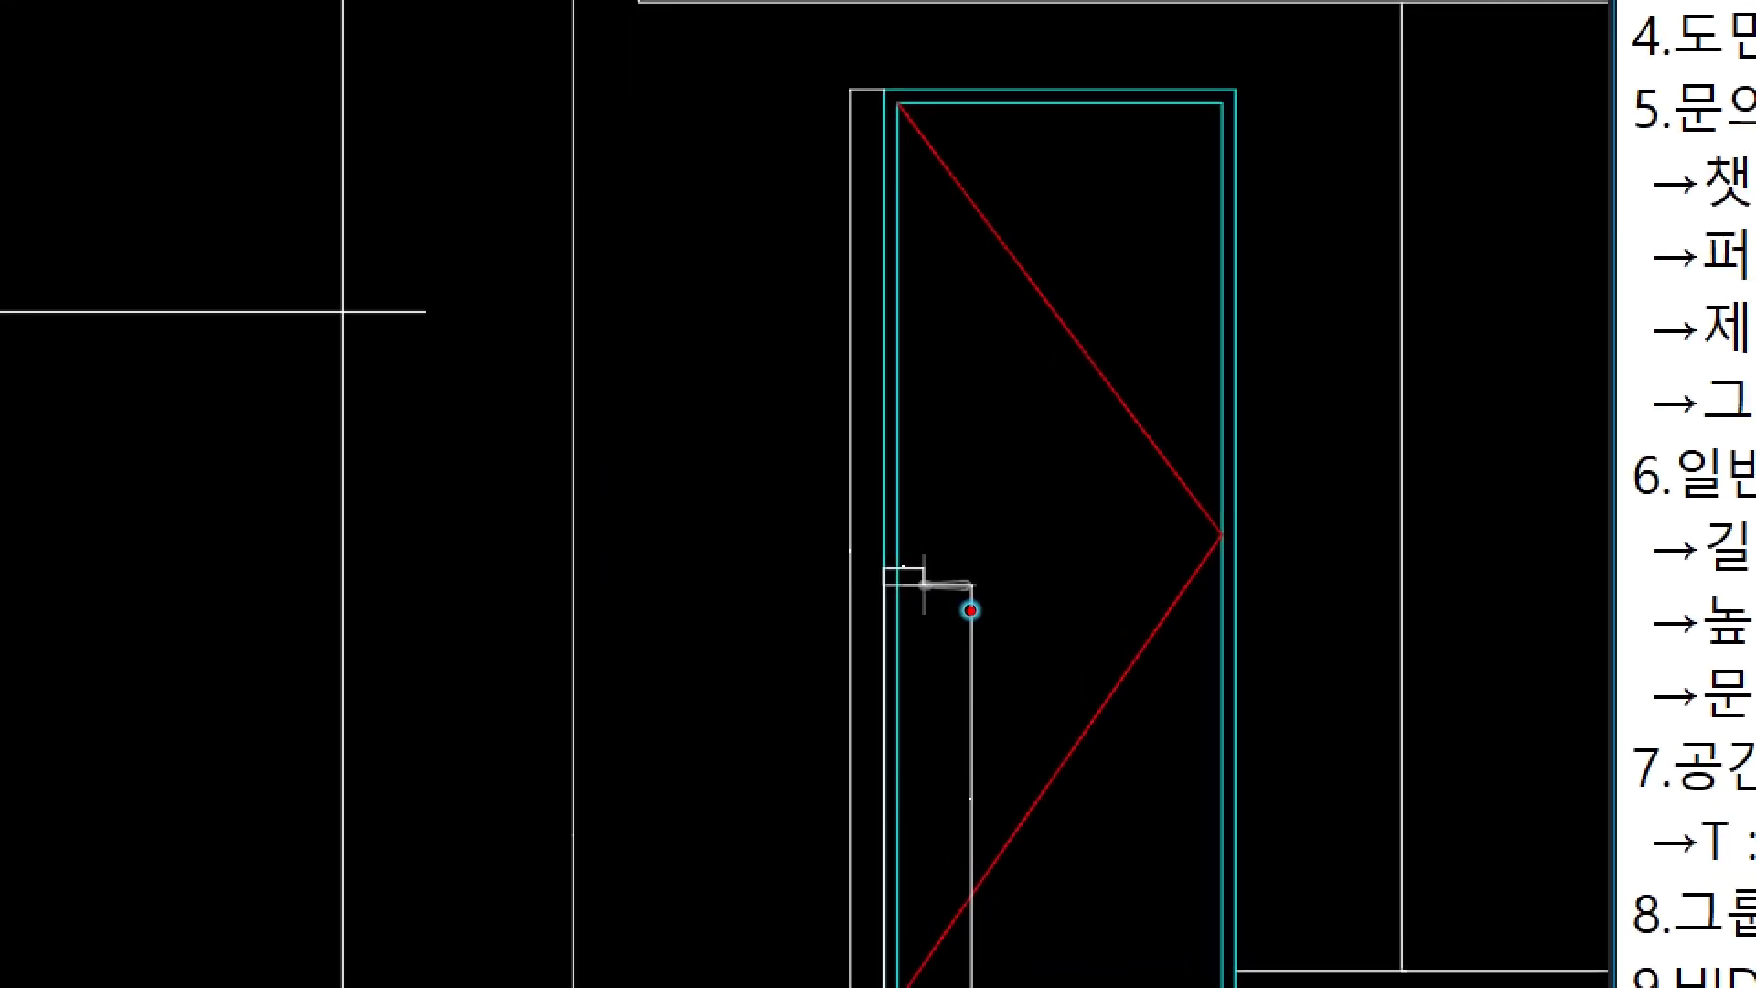
pyautogui.moveTo(978, 609)
pyautogui.mouseDown()
pyautogui.moveTo(909, 589)
pyautogui.moveTo(990, 646)
pyautogui.mouseUp()
pyautogui.rightClick(1040, 527)
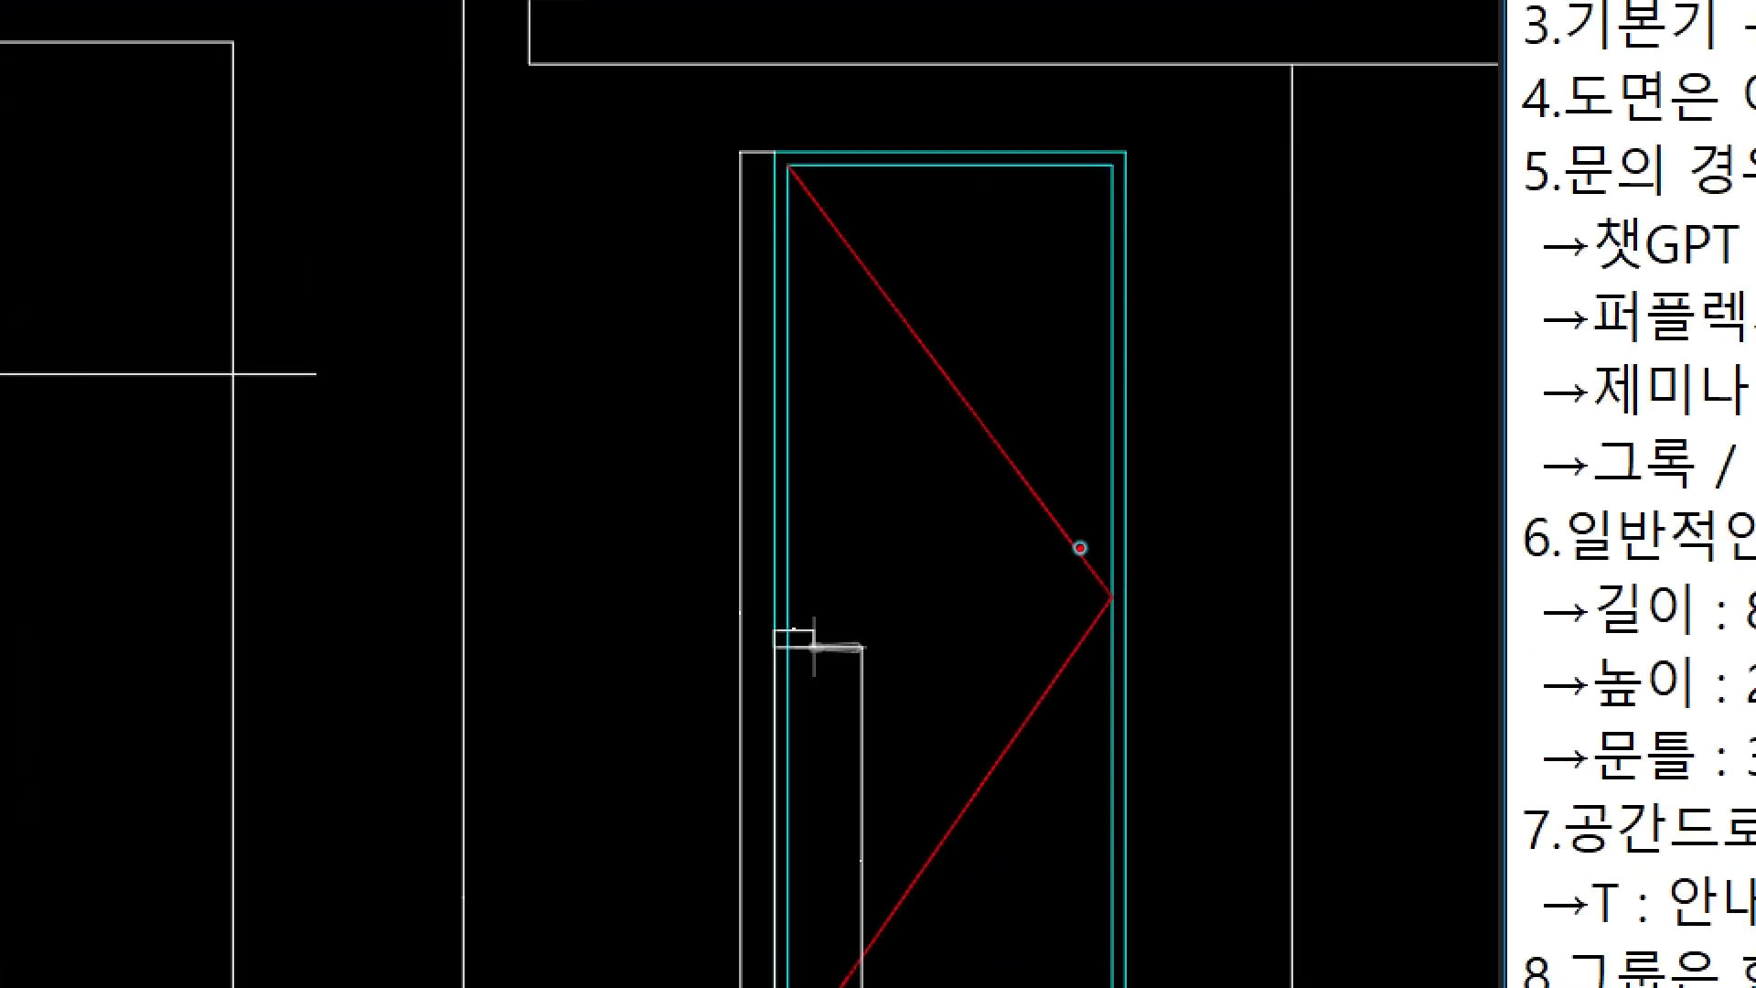
pyautogui.moveTo(1090, 560); pyautogui.dragTo(1098, 595)
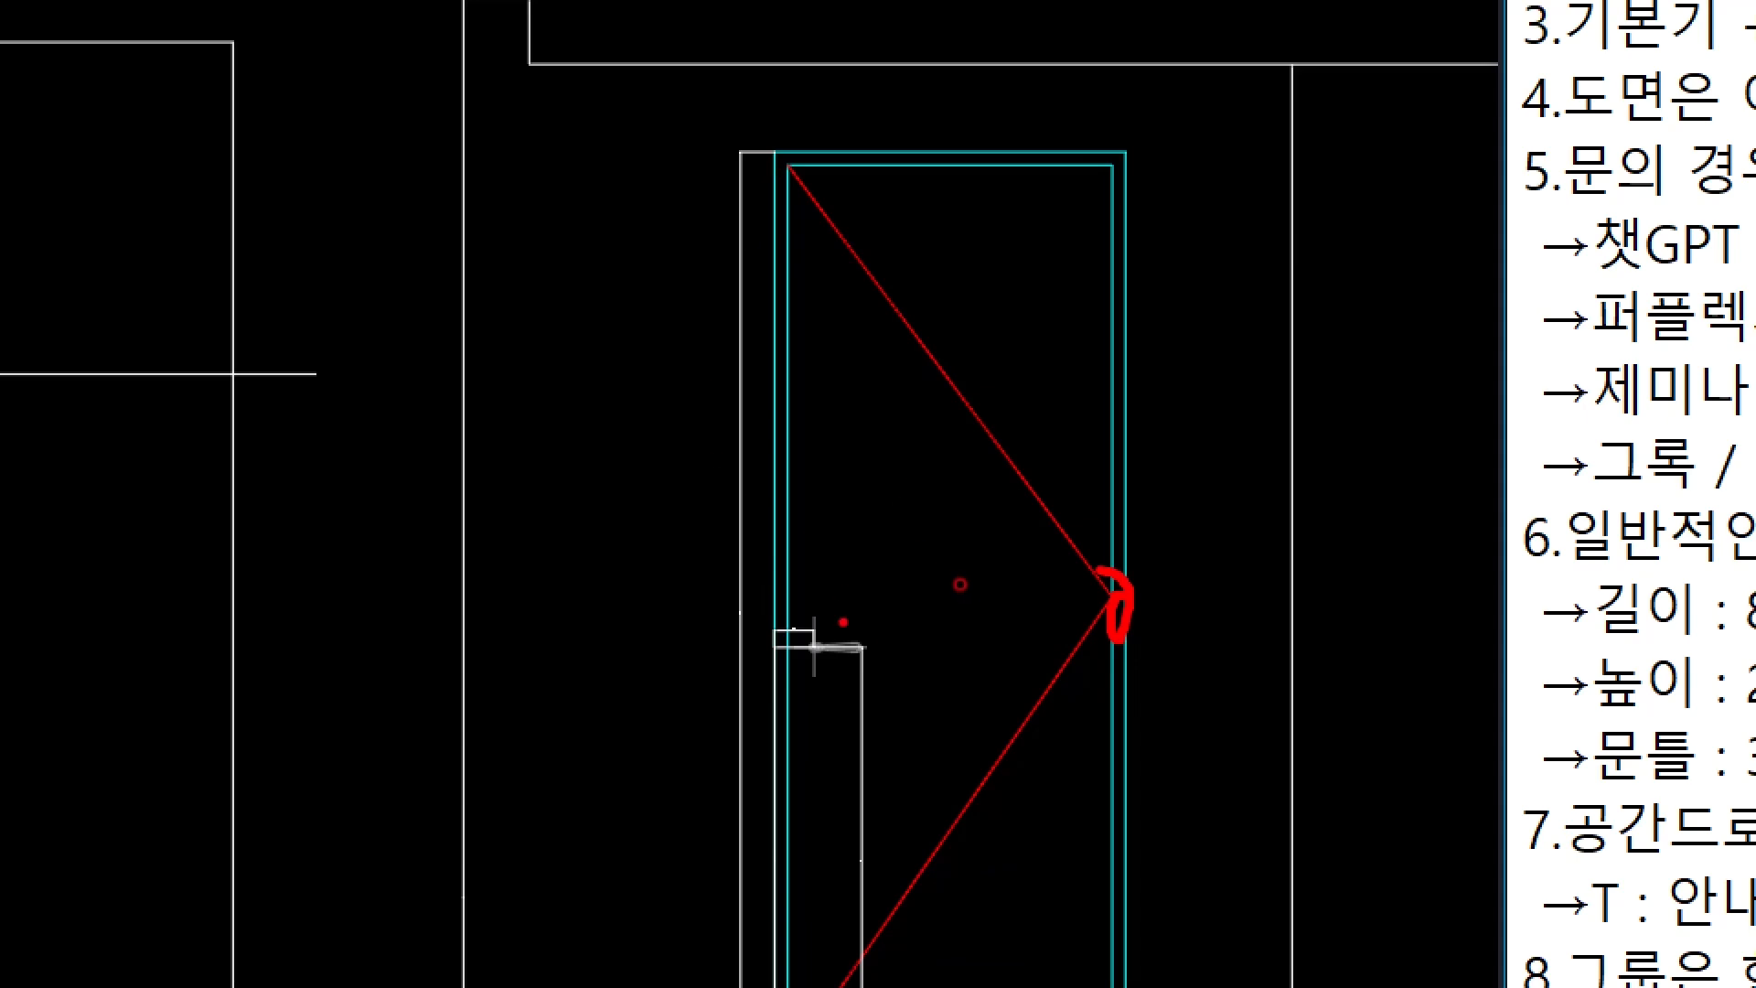
pyautogui.moveTo(948, 588)
pyautogui.mouseDown()
pyautogui.moveTo(1123, 706)
pyautogui.moveTo(1044, 759)
pyautogui.mouseUp()
pyautogui.rightClick(976, 707)
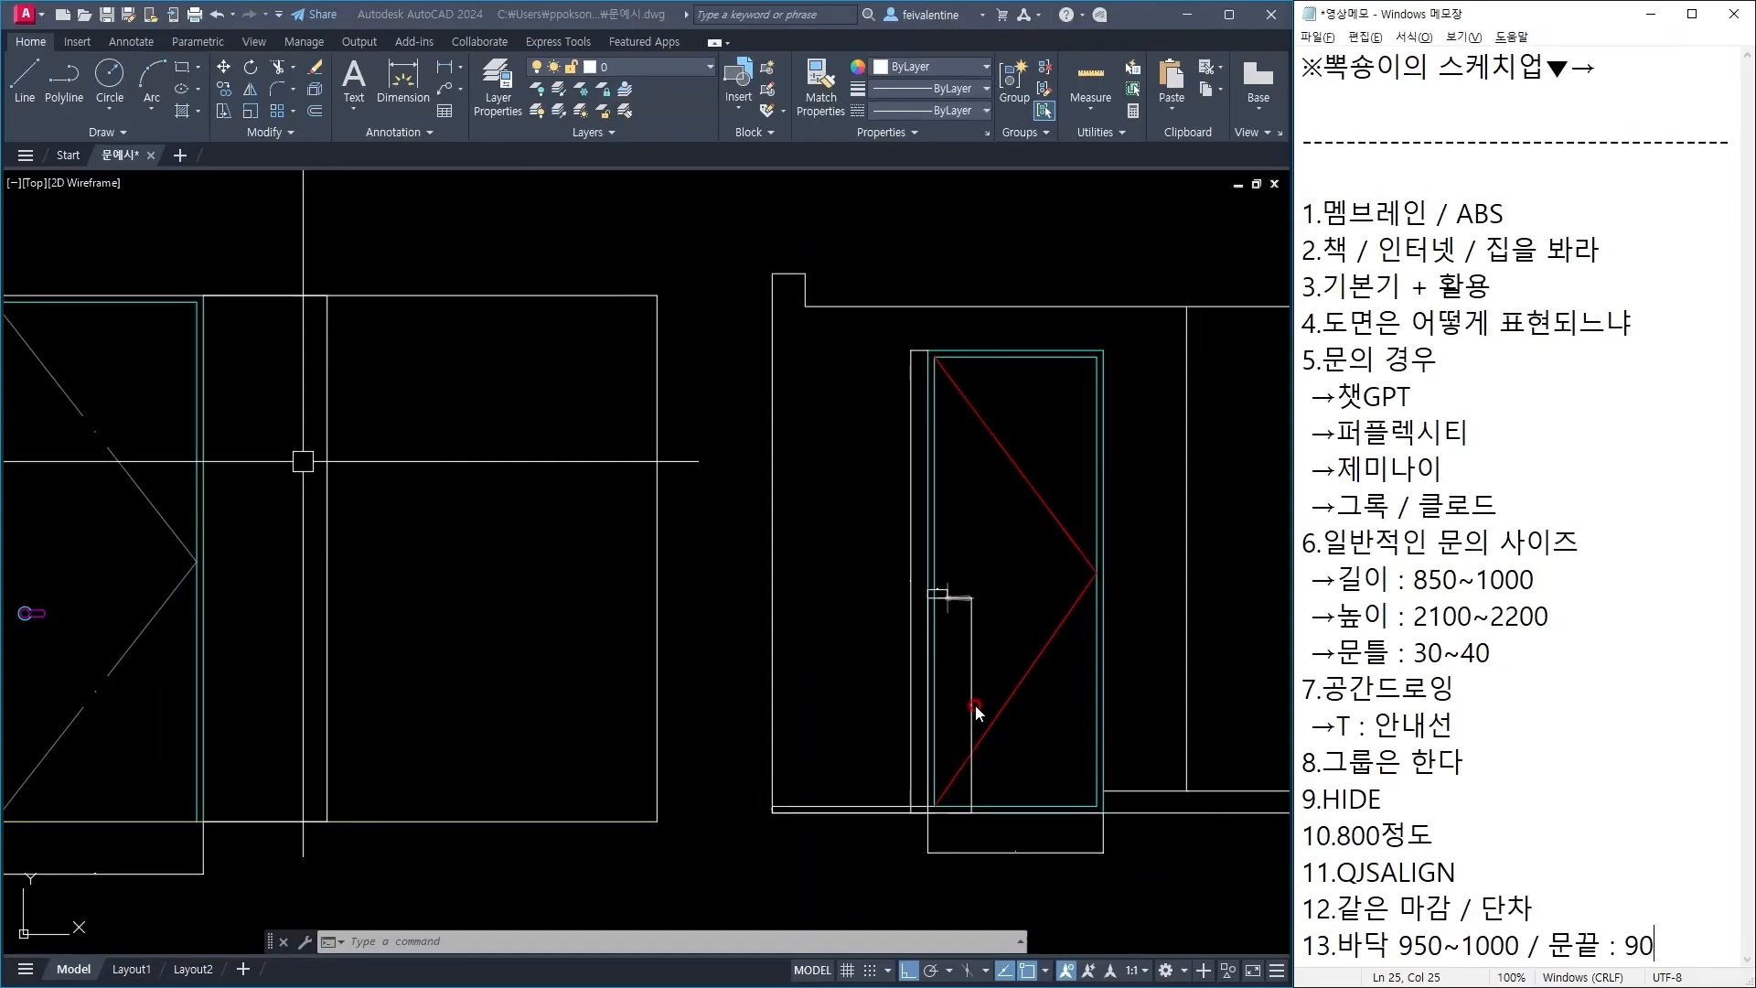
pyautogui.scroll(-4, 616, 735)
pyautogui.hotkey('ctrl', '1')
# Step: Switch to SketchUp and place a horizontal guide 1000 mm above the bottom edge of the wooden door
pyautogui.hotkey('alt', 'Tab')
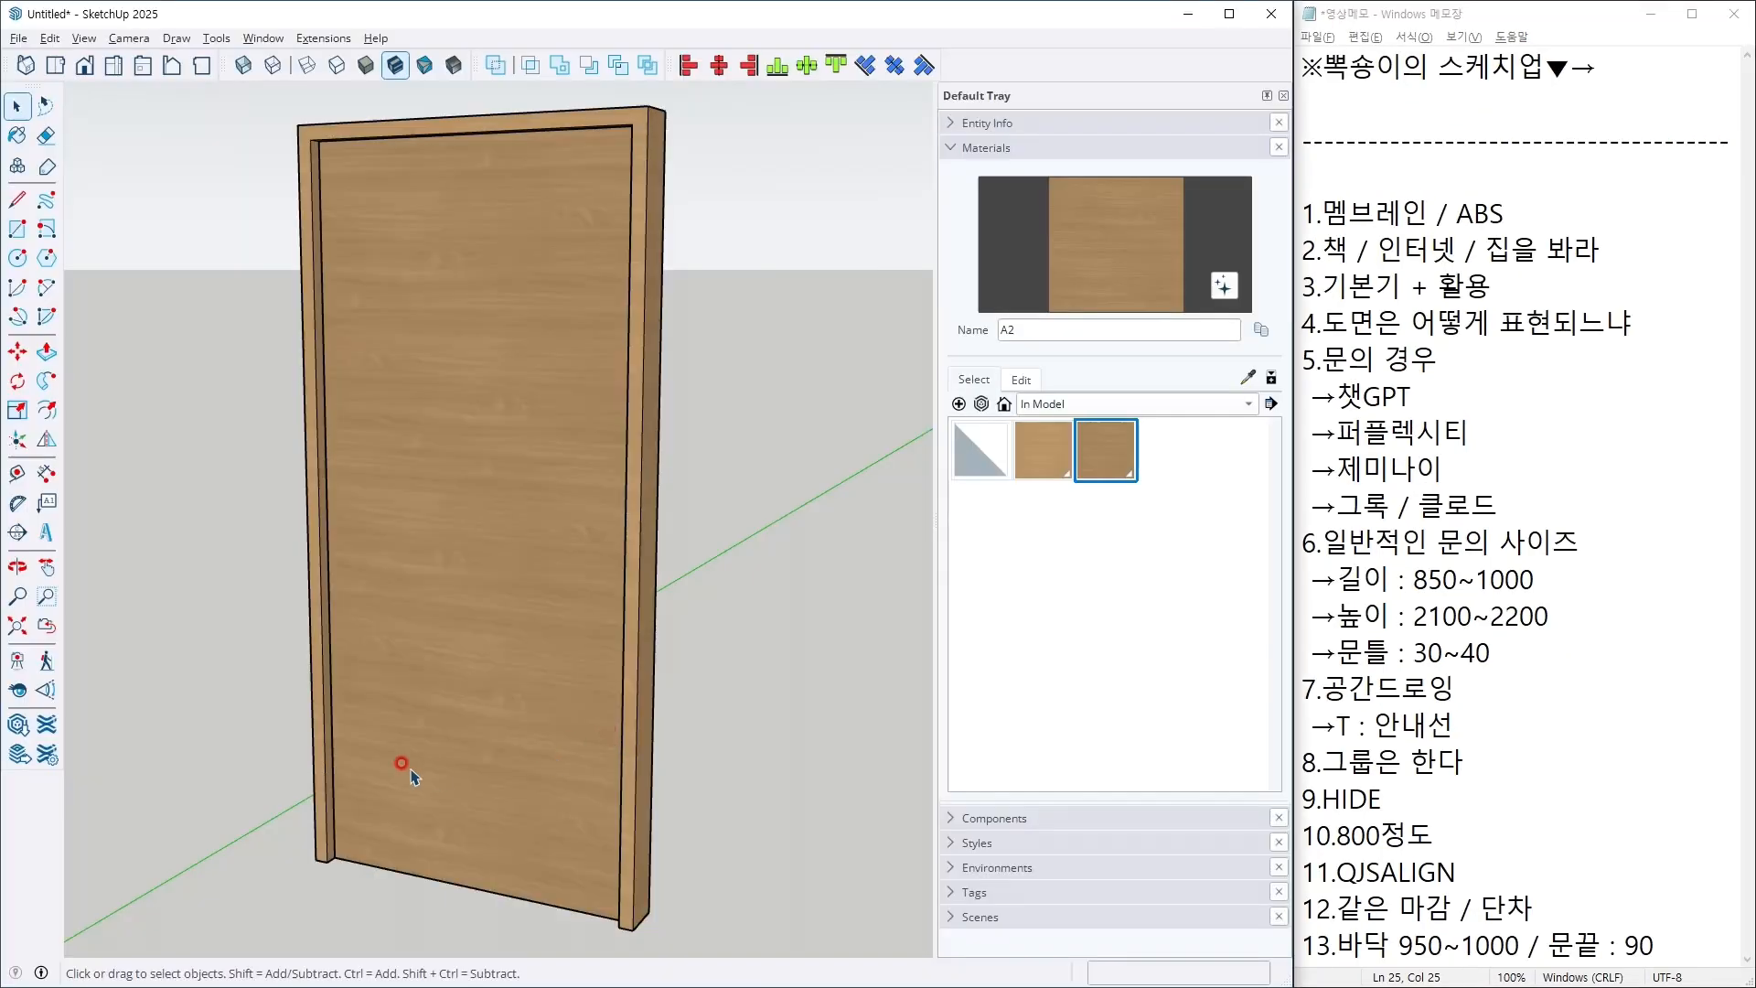
pyautogui.moveTo(402, 766); pyautogui.dragTo(541, 732, button='middle')
pyautogui.scroll(-1, 402, 852)
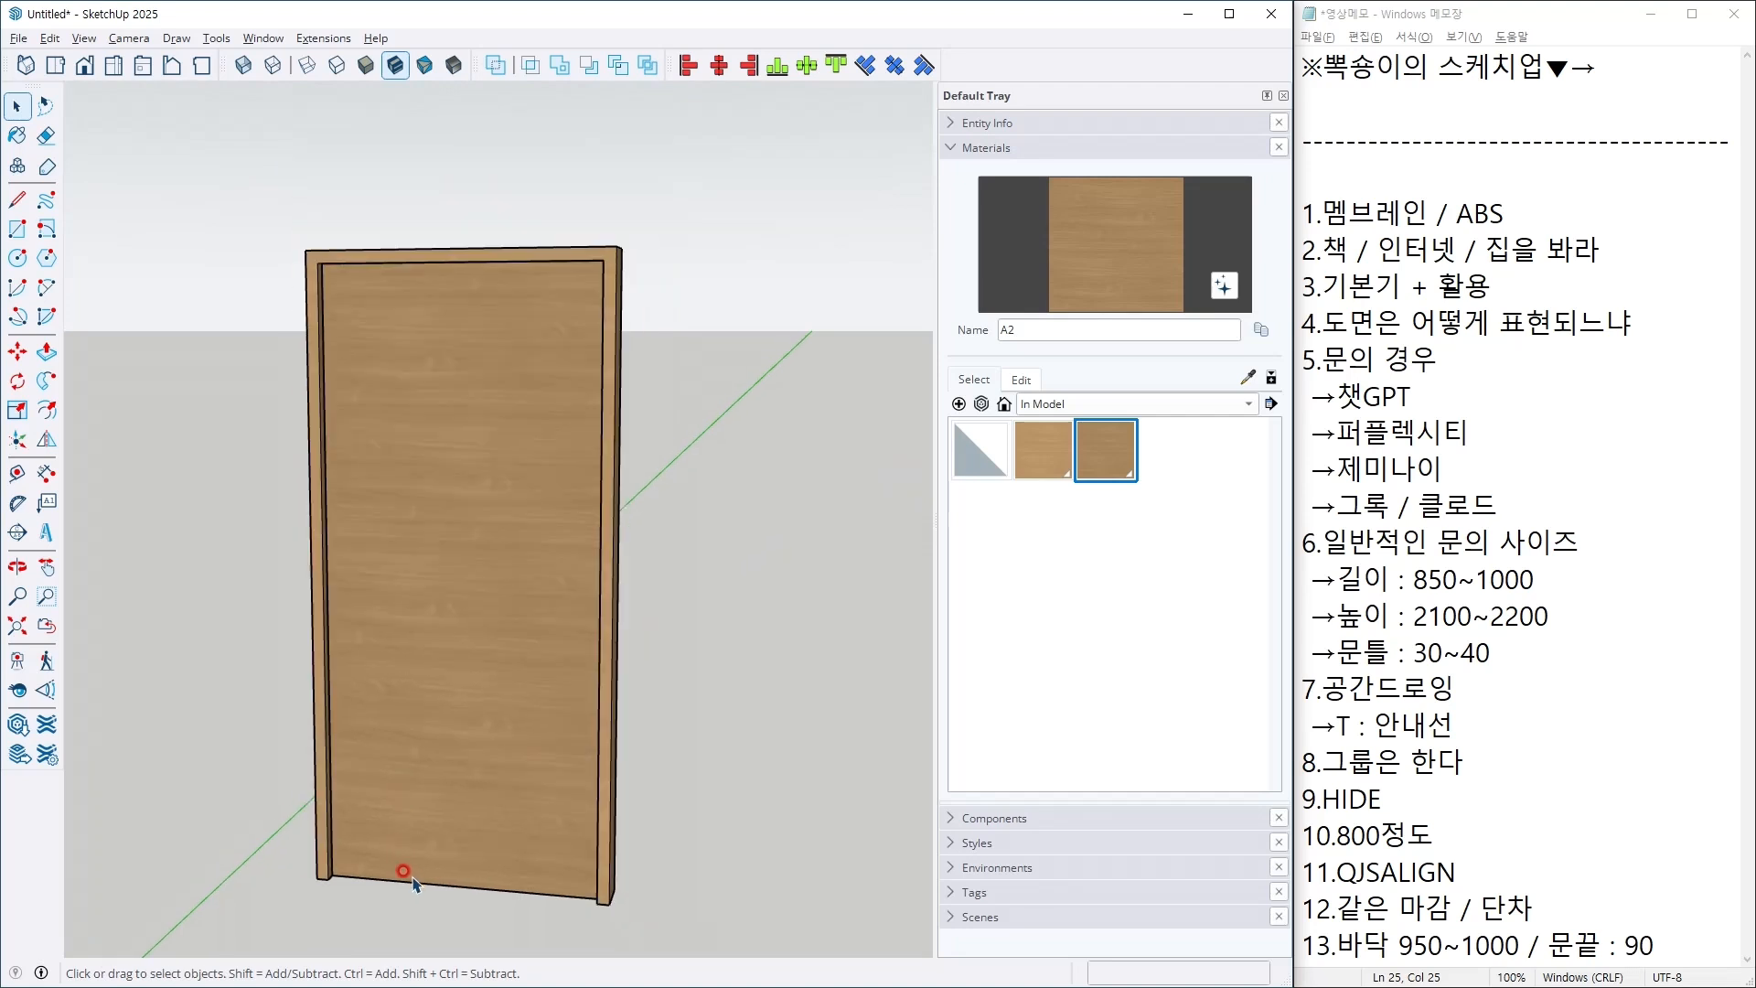
pyautogui.press('t')
pyautogui.click(411, 881)
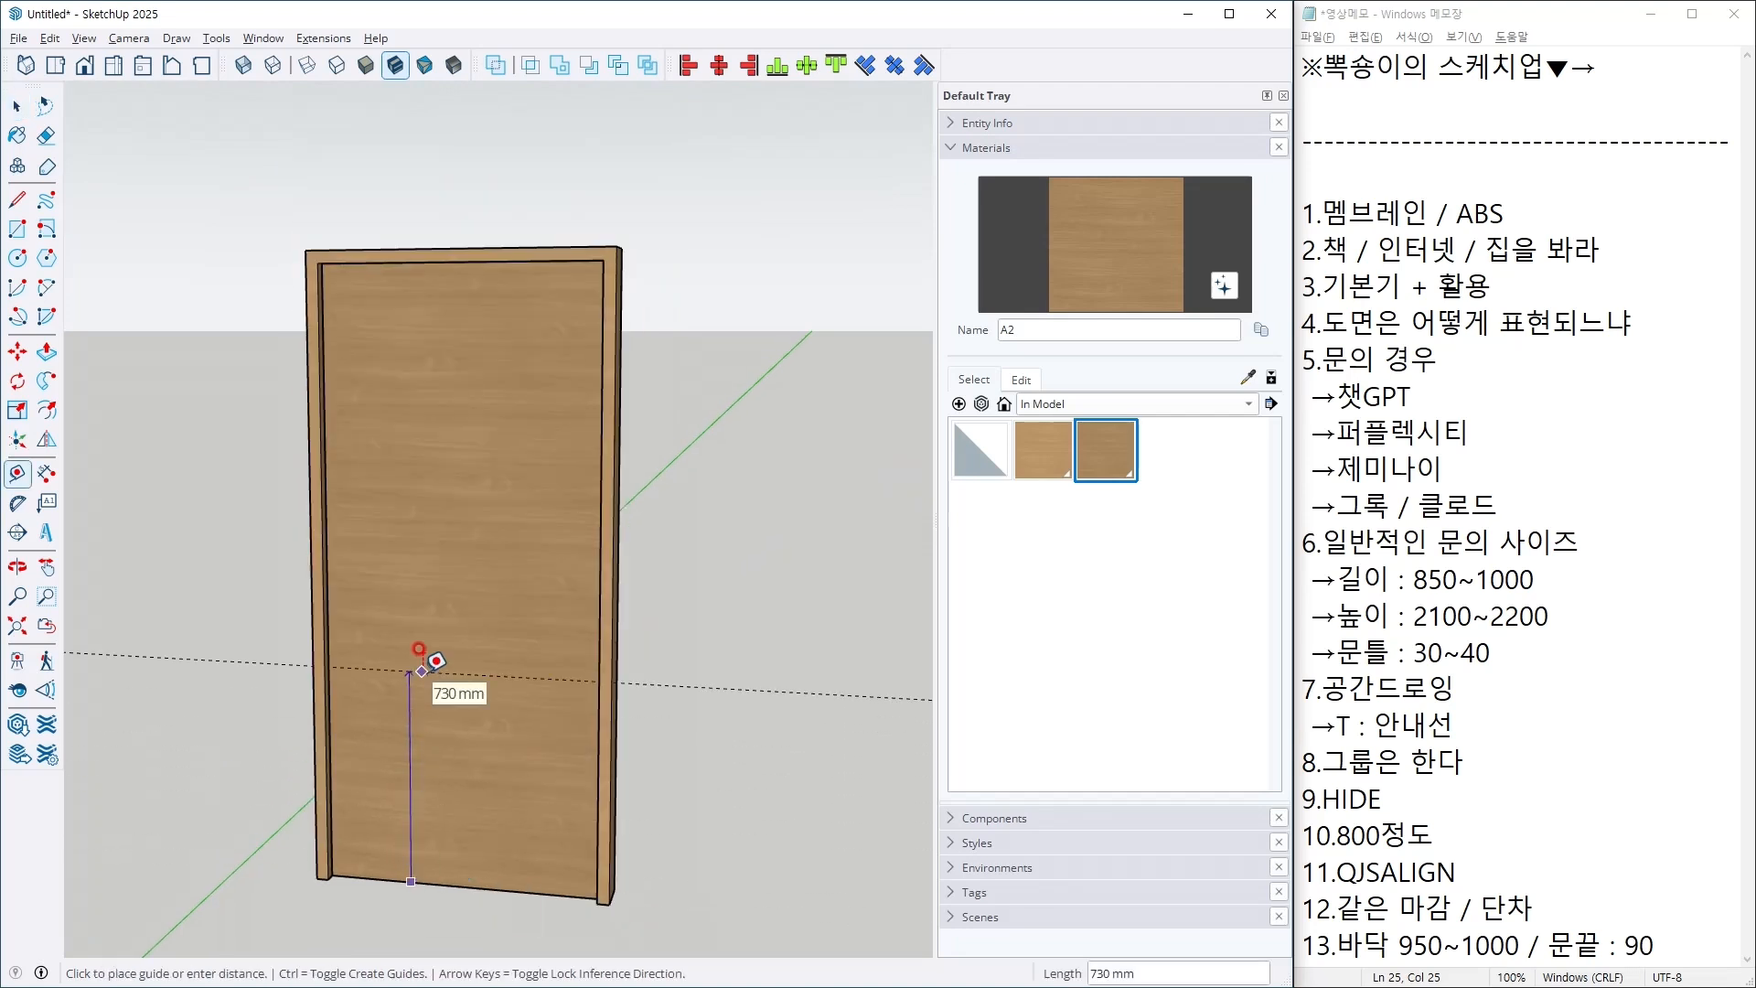
pyautogui.write('1000')
pyautogui.press('Return')
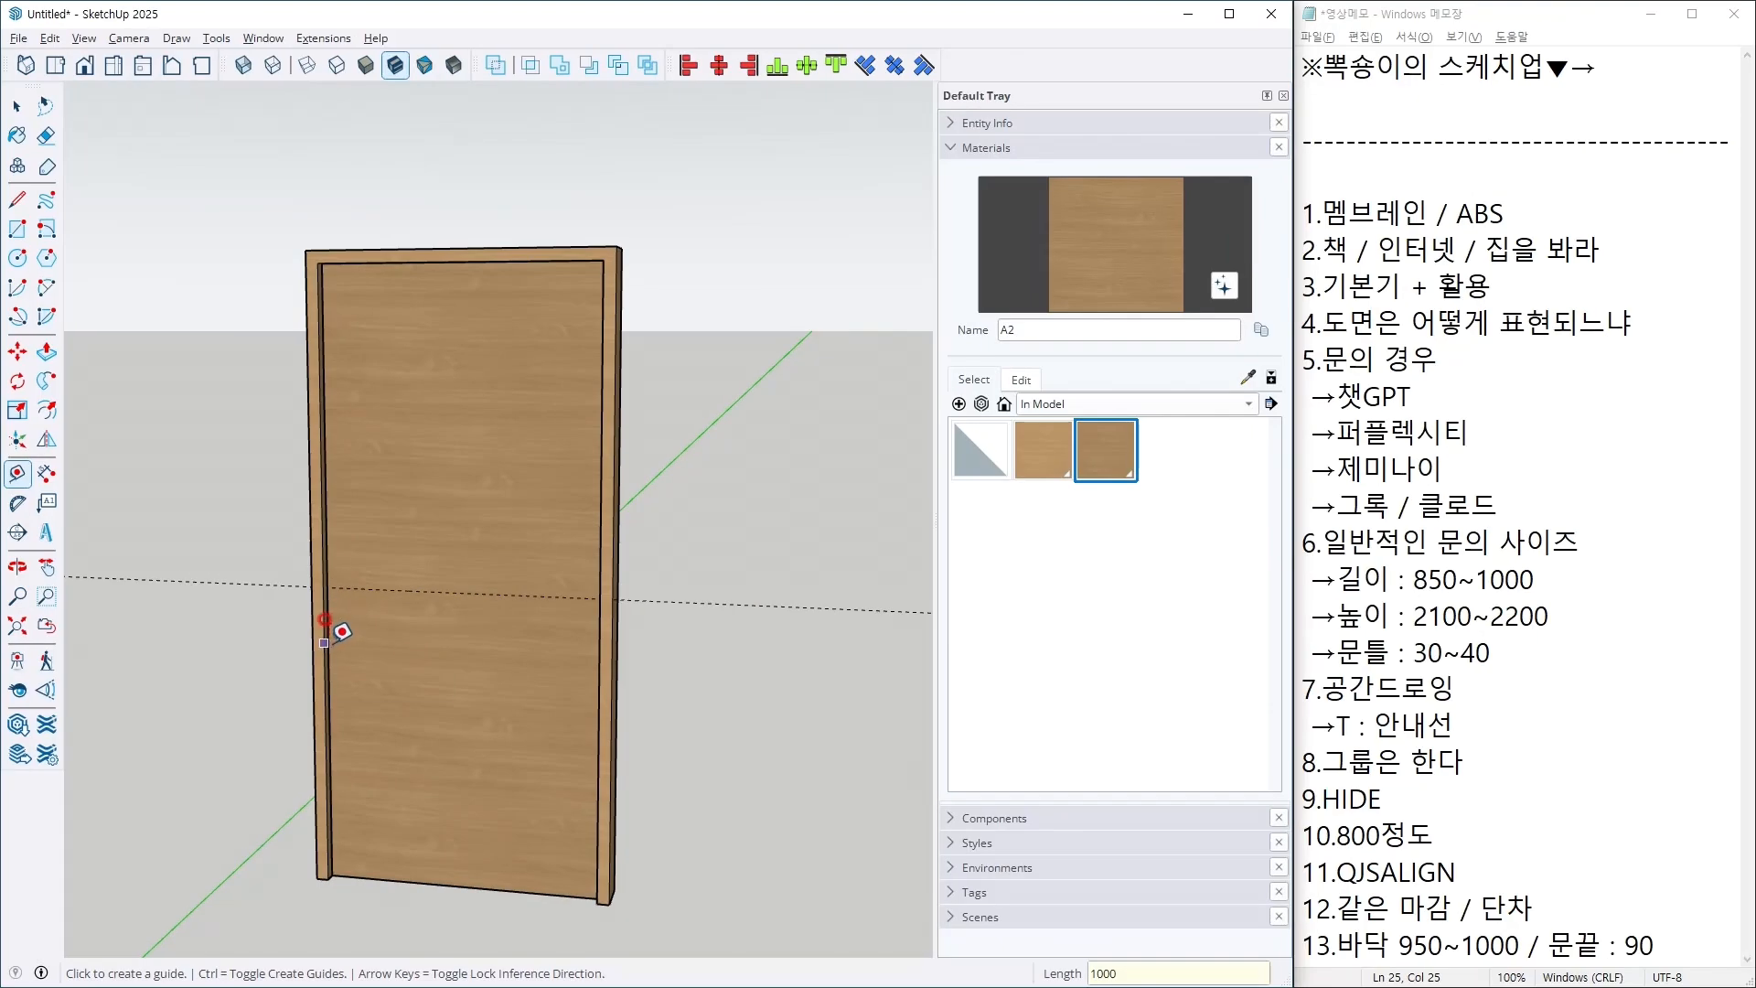
# Step: Place a vertical guide on the door panel 100 mm in from its edge beside the frame's left post
pyautogui.scroll(5, 325, 631)
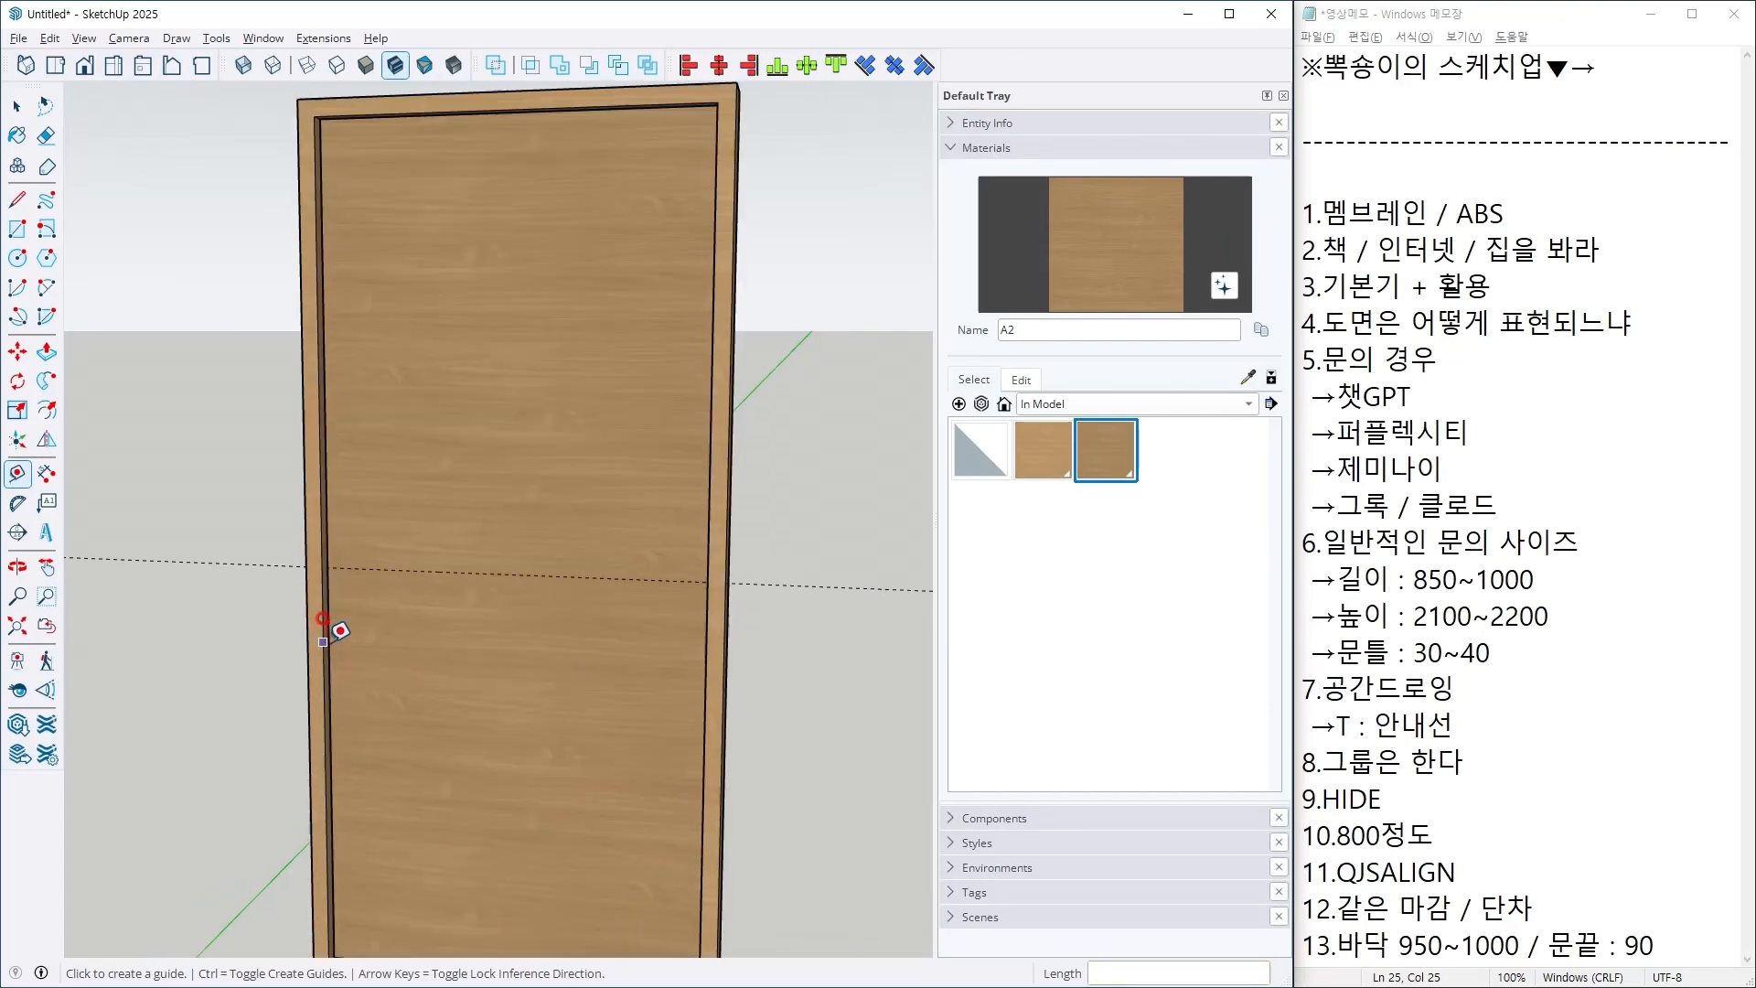
pyautogui.click(326, 582)
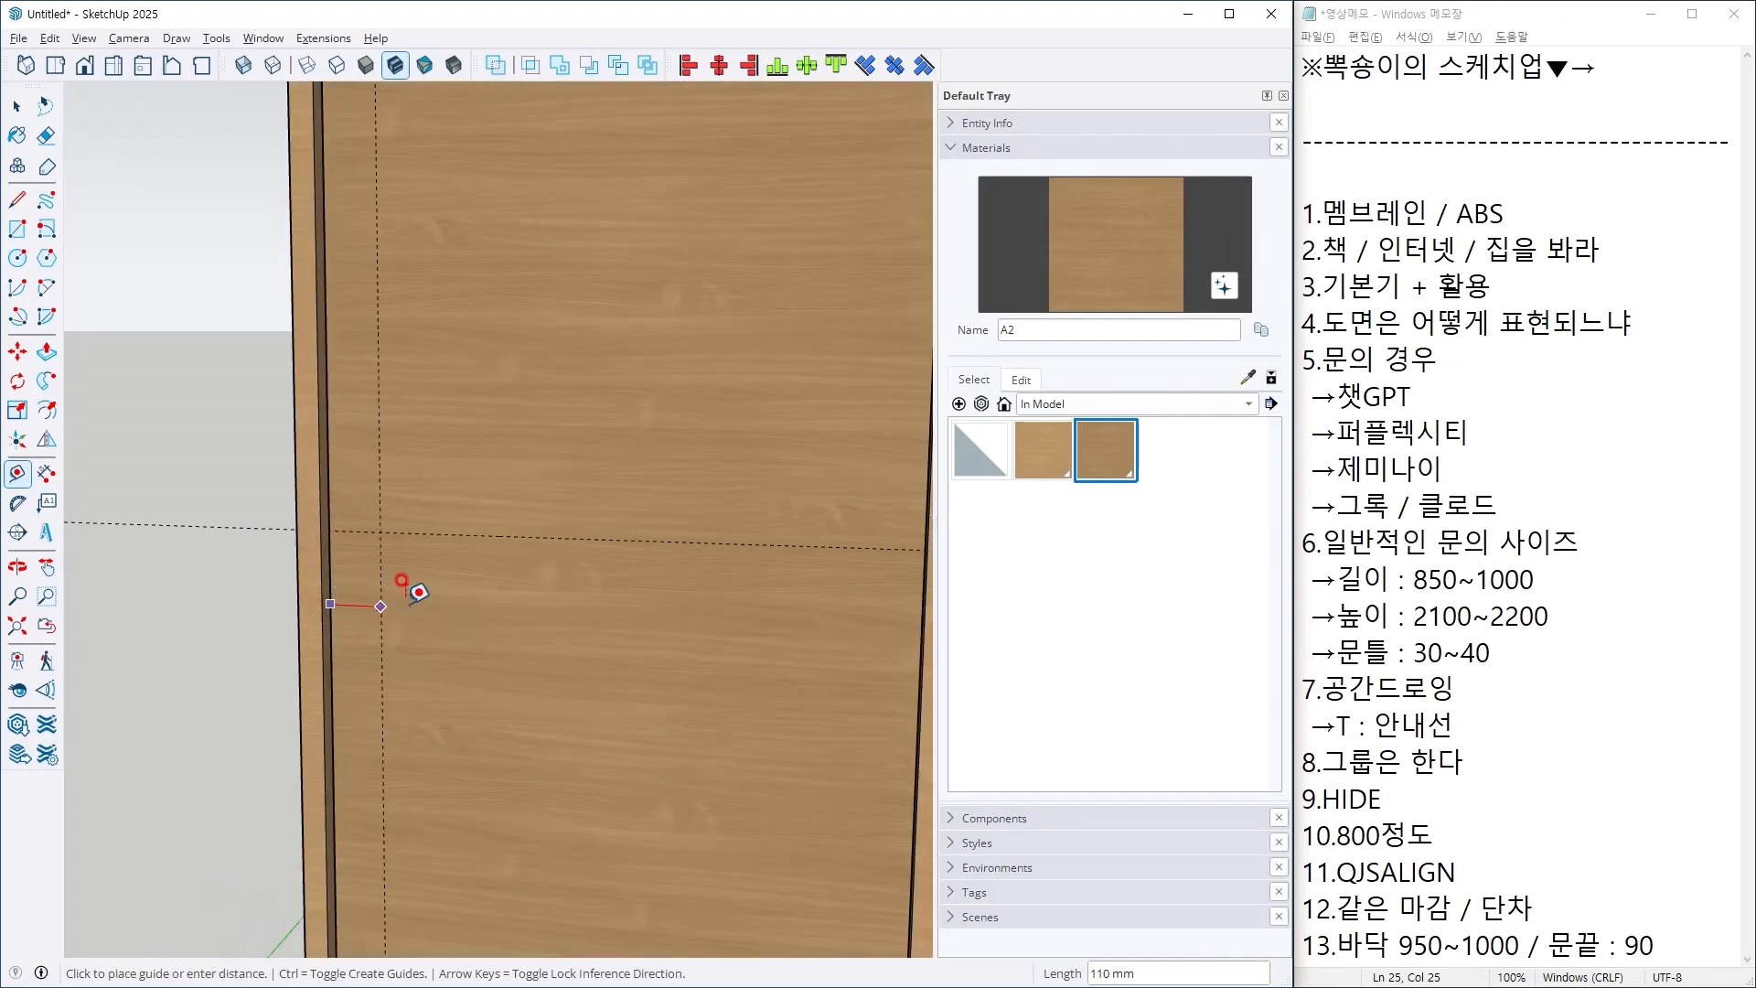
pyautogui.write('100')
pyautogui.press('Return')
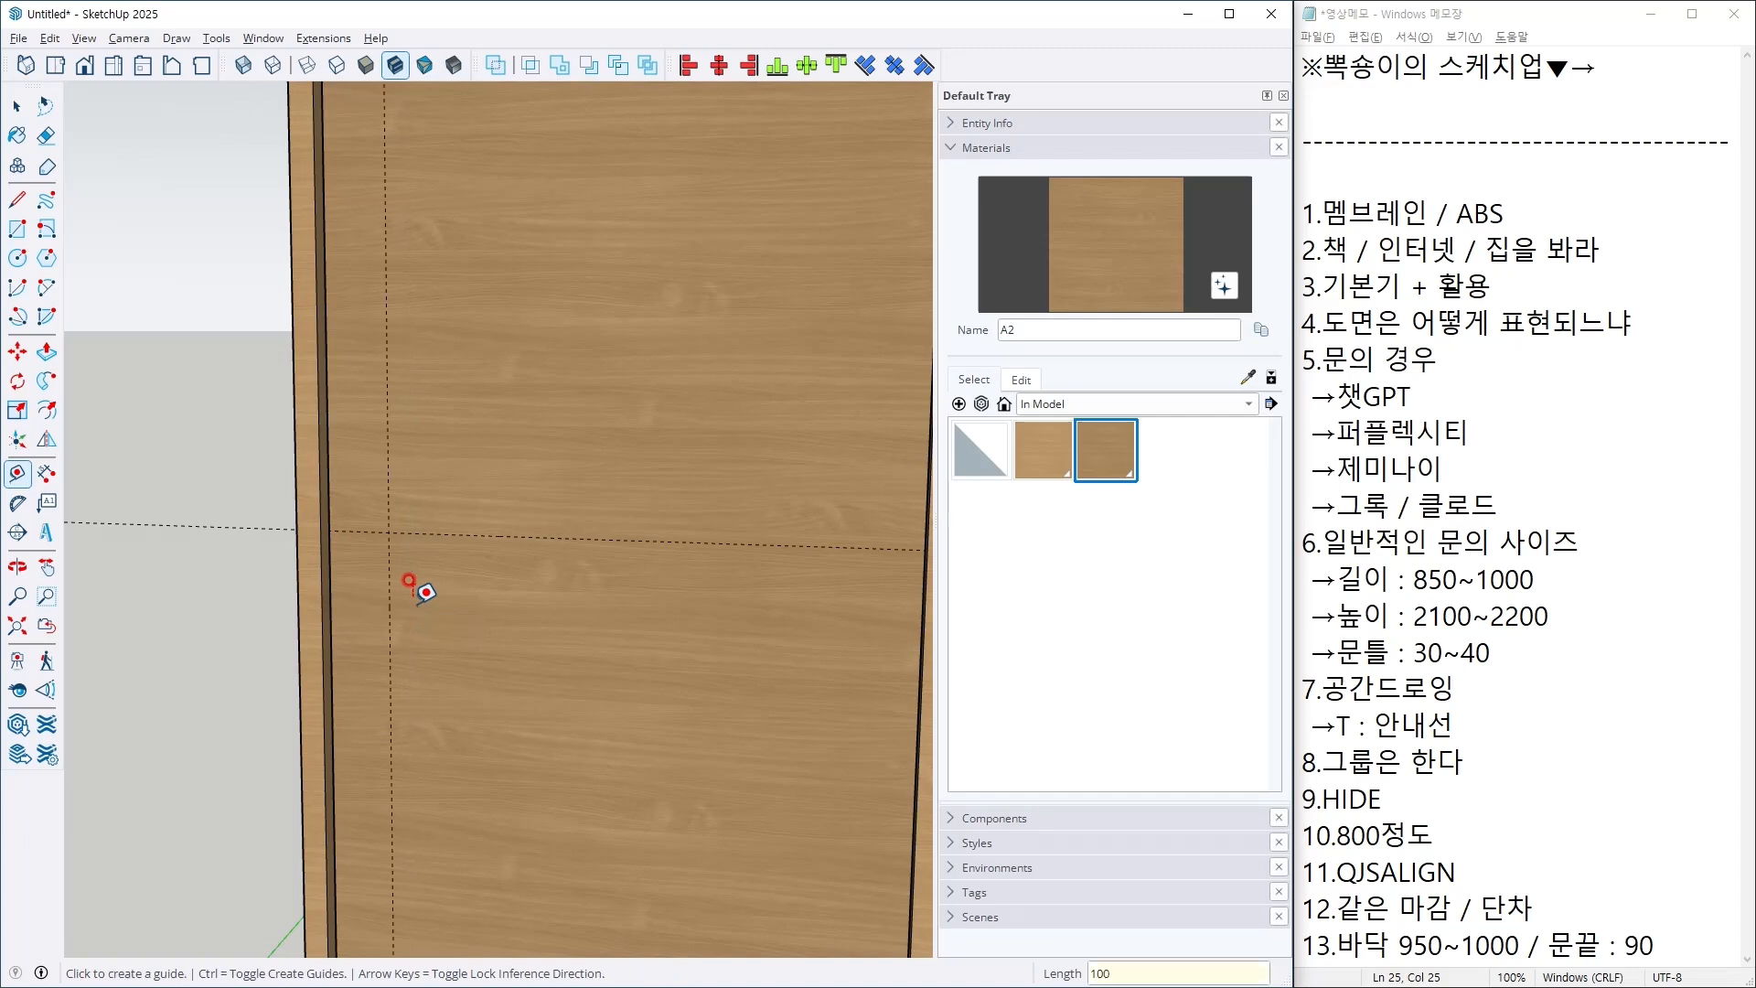
# Step: Try drawing a circle centred on the intersection of the two guides on the door panel
pyautogui.hotkey('ctrl', '1')
pyautogui.moveTo(417, 533)
pyautogui.mouseDown()
pyautogui.moveTo(423, 556)
pyautogui.moveTo(365, 510)
pyautogui.moveTo(428, 540)
pyautogui.mouseUp()
pyautogui.press('Escape')
pyautogui.press('c')
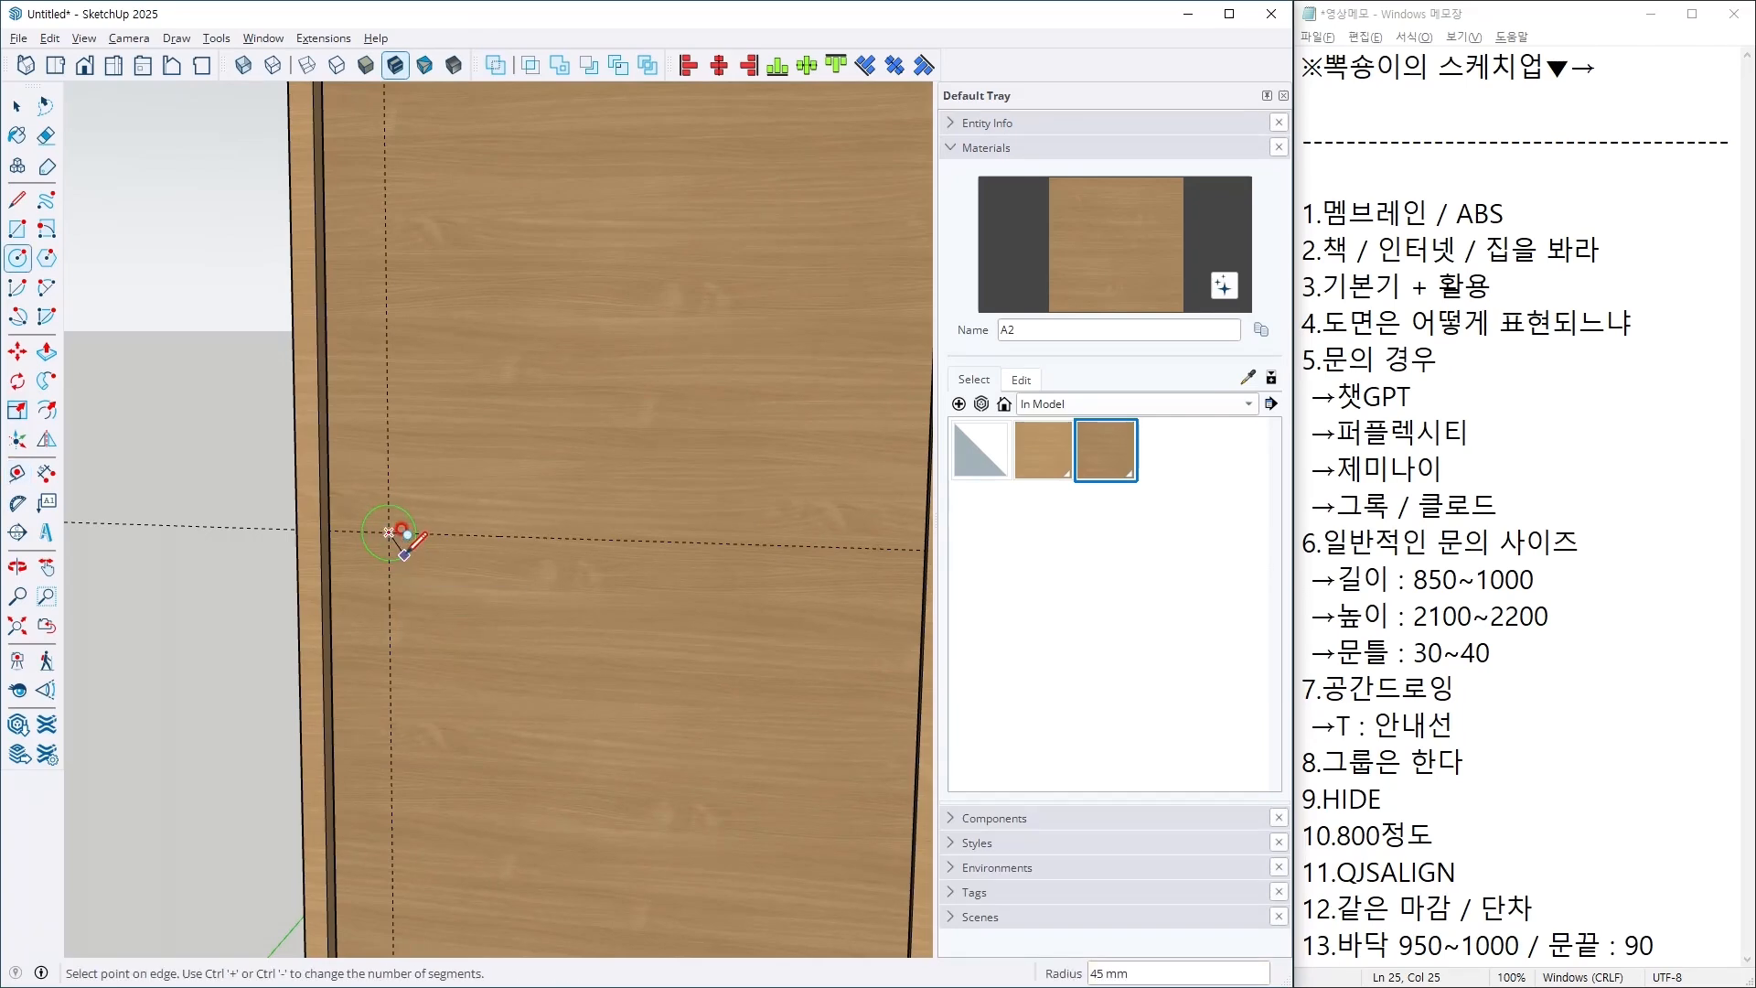
pyautogui.click(388, 532)
pyautogui.hotkey('ctrl', 'z')
pyautogui.moveTo(421, 586); pyautogui.dragTo(785, 585, button='middle')
pyautogui.scroll(-5, 595, 662)
pyautogui.scroll(2, 568, 595)
pyautogui.press('space')
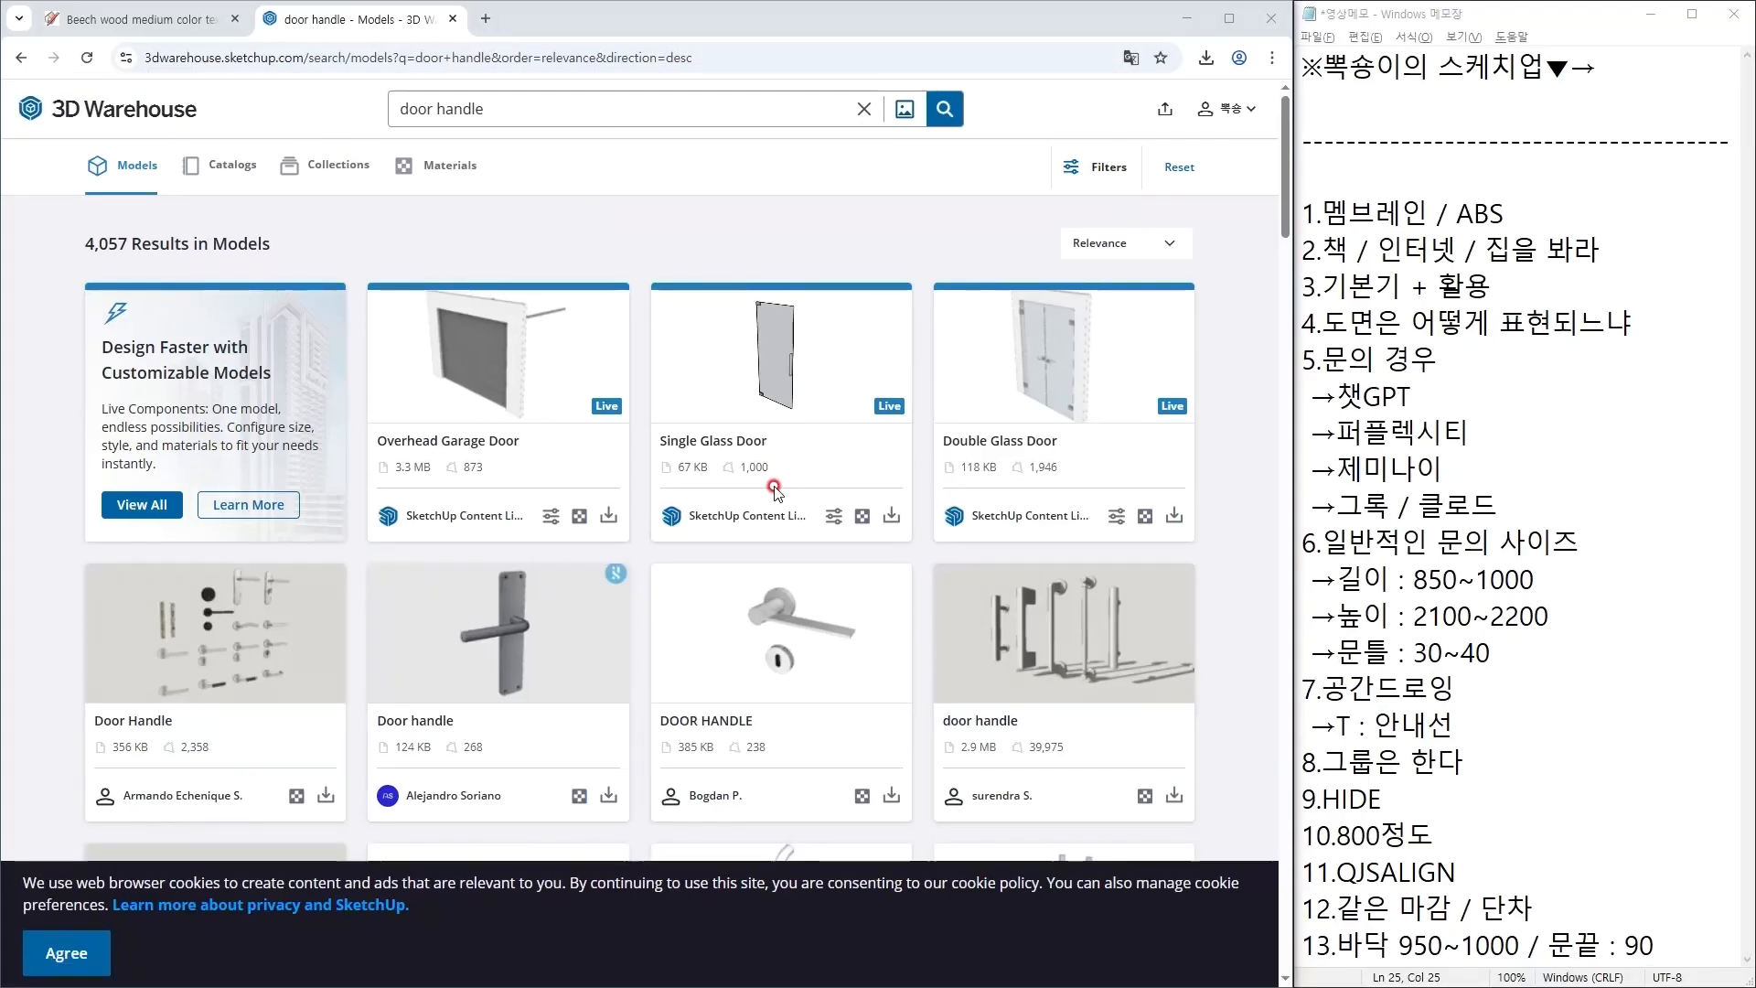
# Step: Switch to 3D Warehouse, download the 1.9 MB "door handle" lever model with a round keyhole plate, and open it from the recent downloads
pyautogui.scroll(-4, 659, 510)
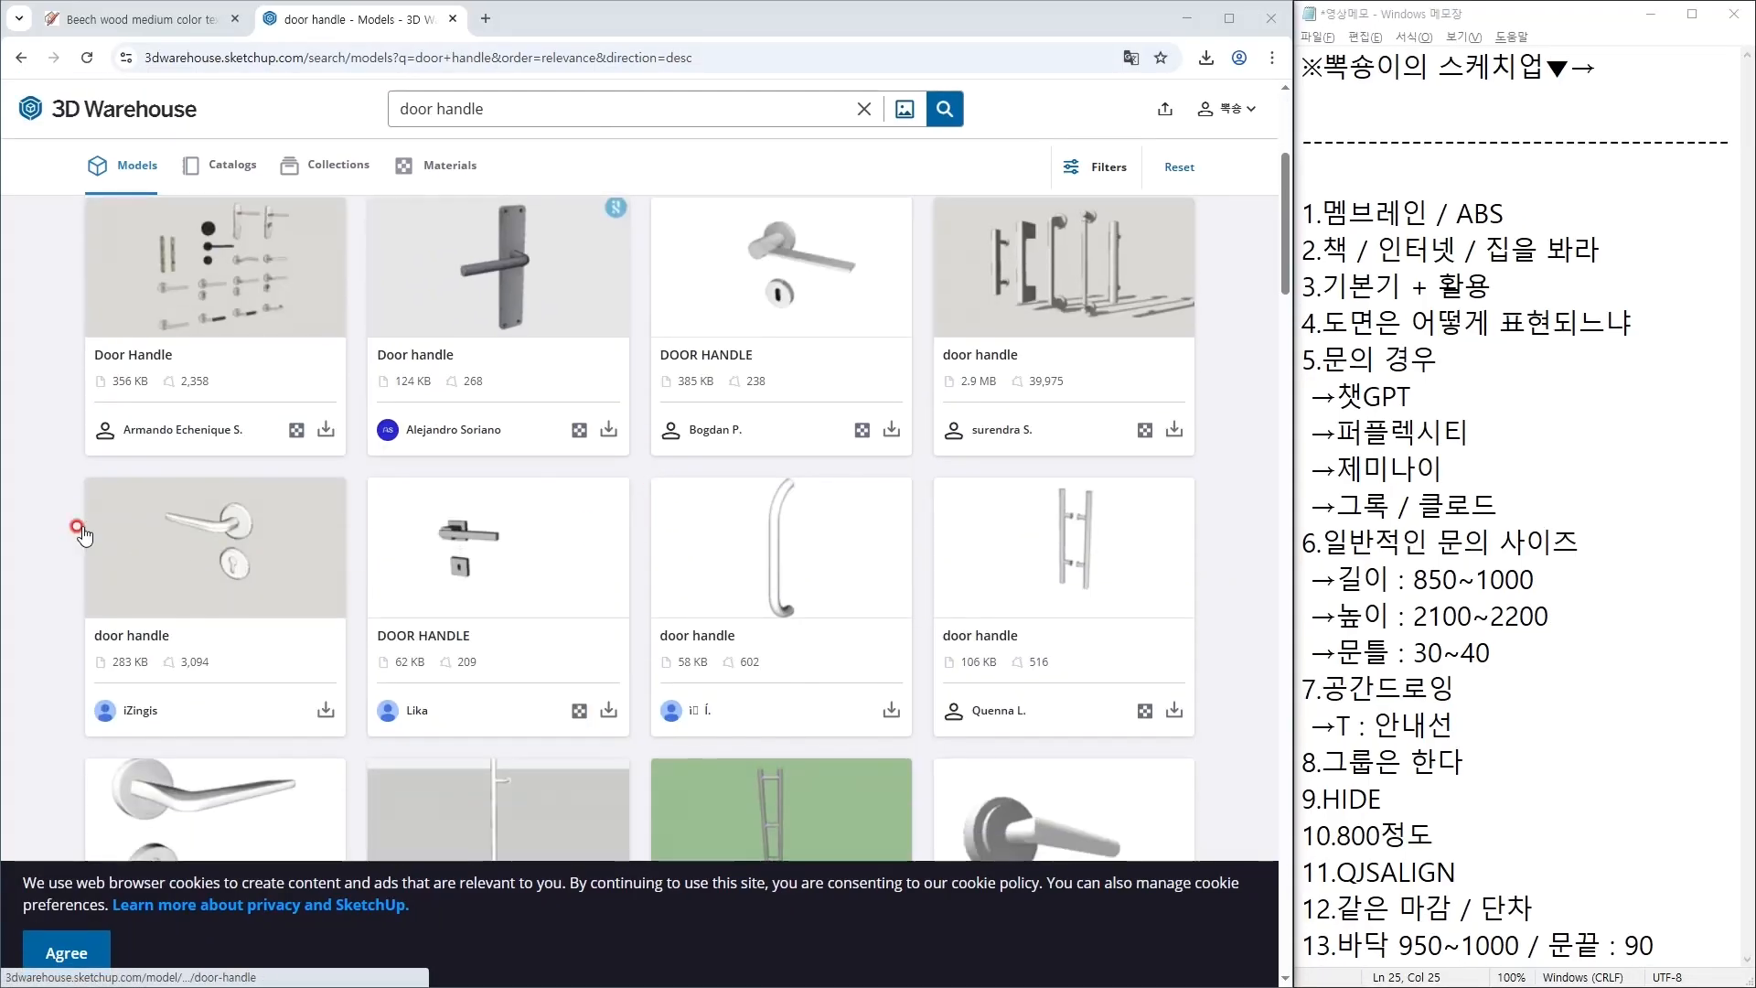
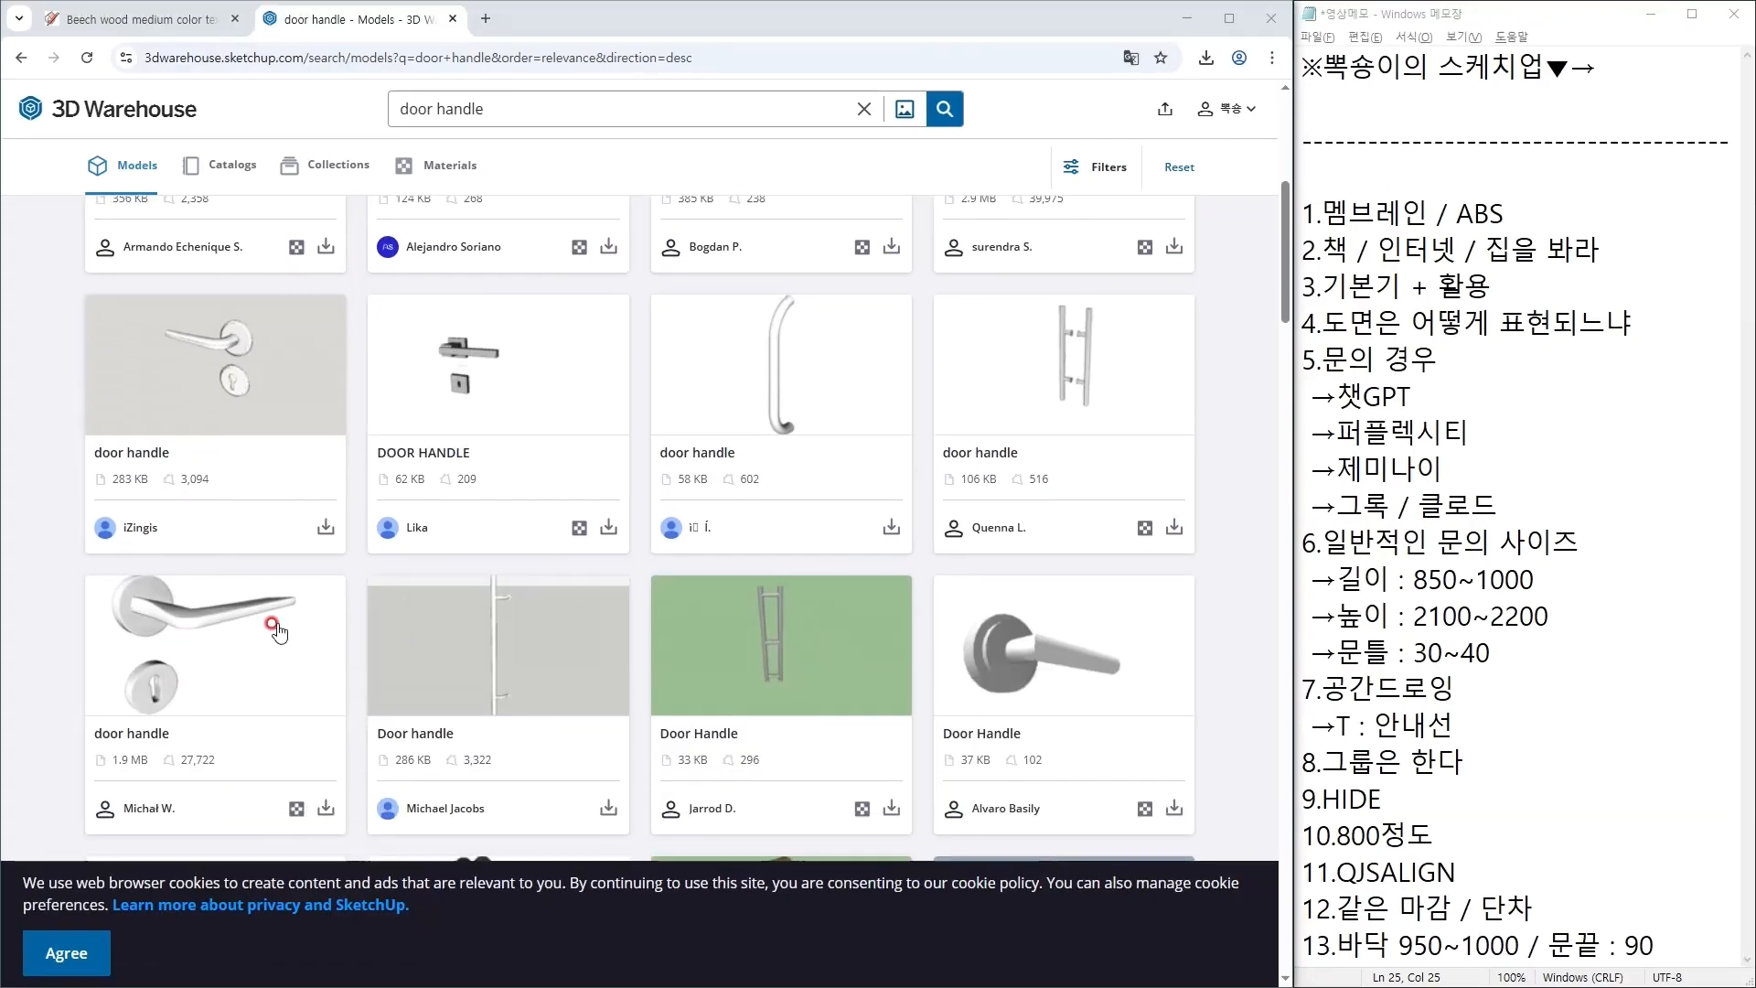
pyautogui.click(323, 809)
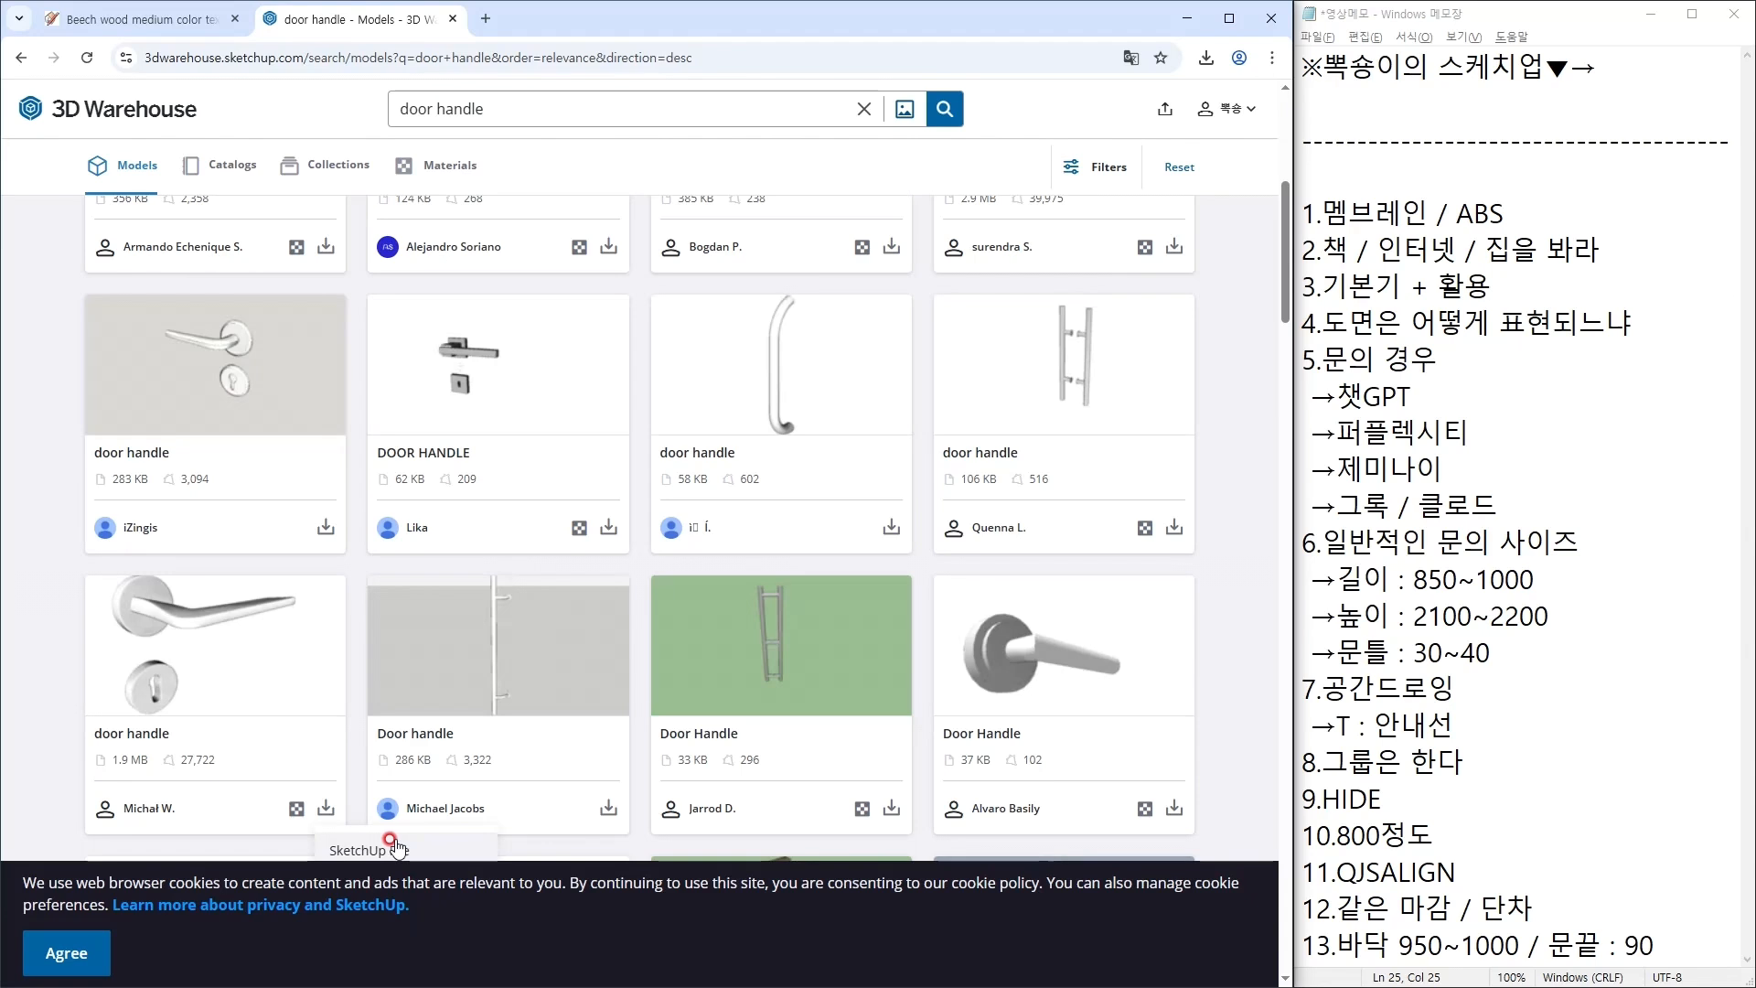
pyautogui.scroll(-3, 393, 842)
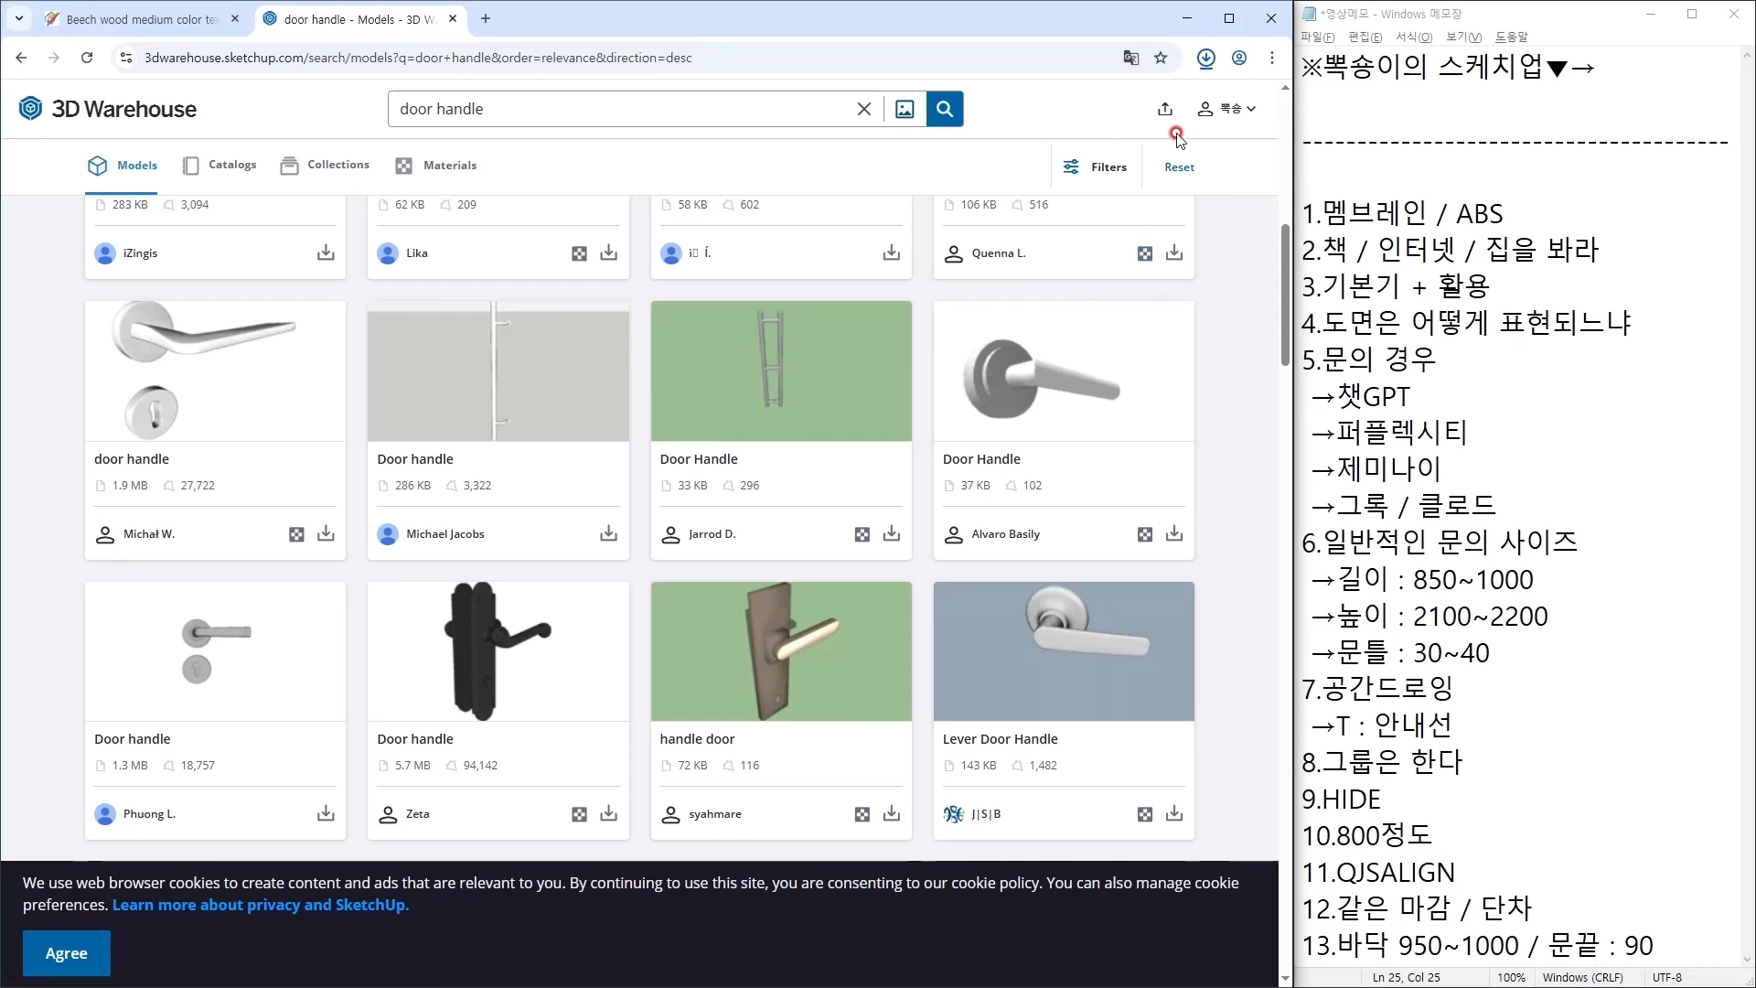
pyautogui.click(1206, 58)
pyautogui.click(1159, 103)
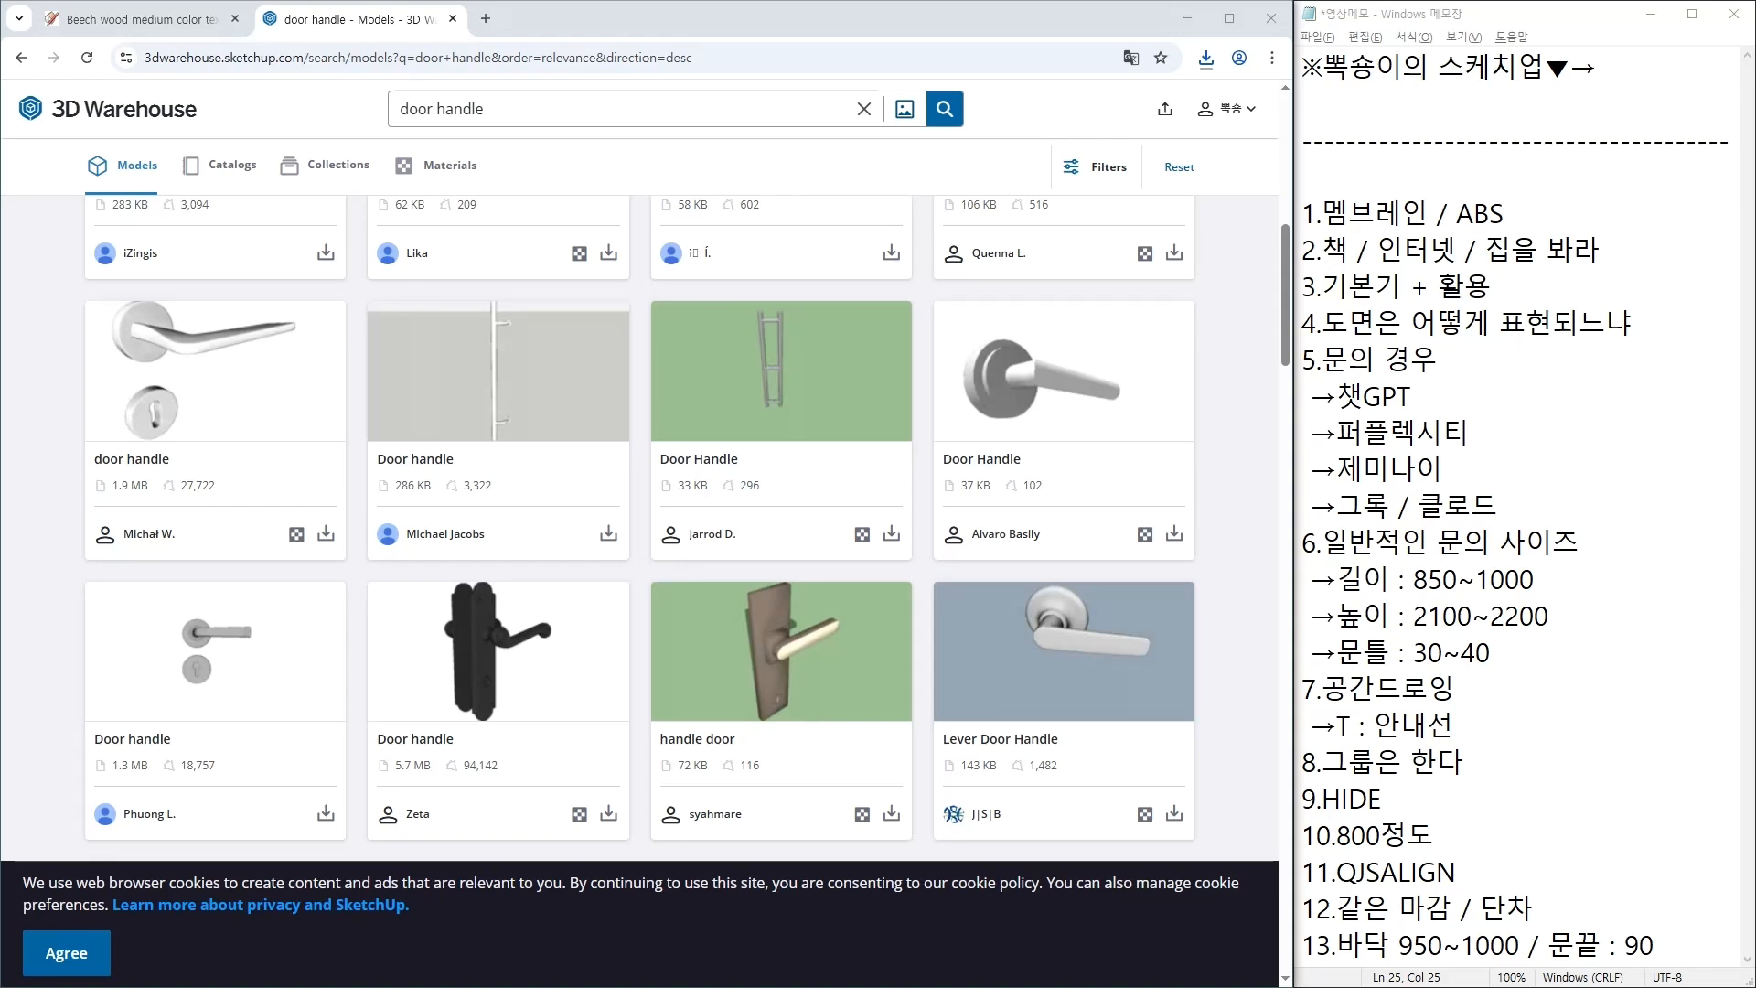
# Step: Switch to SketchUp and save the door model to the desktop as 001
pyautogui.hotkey('alt', 'Tab')
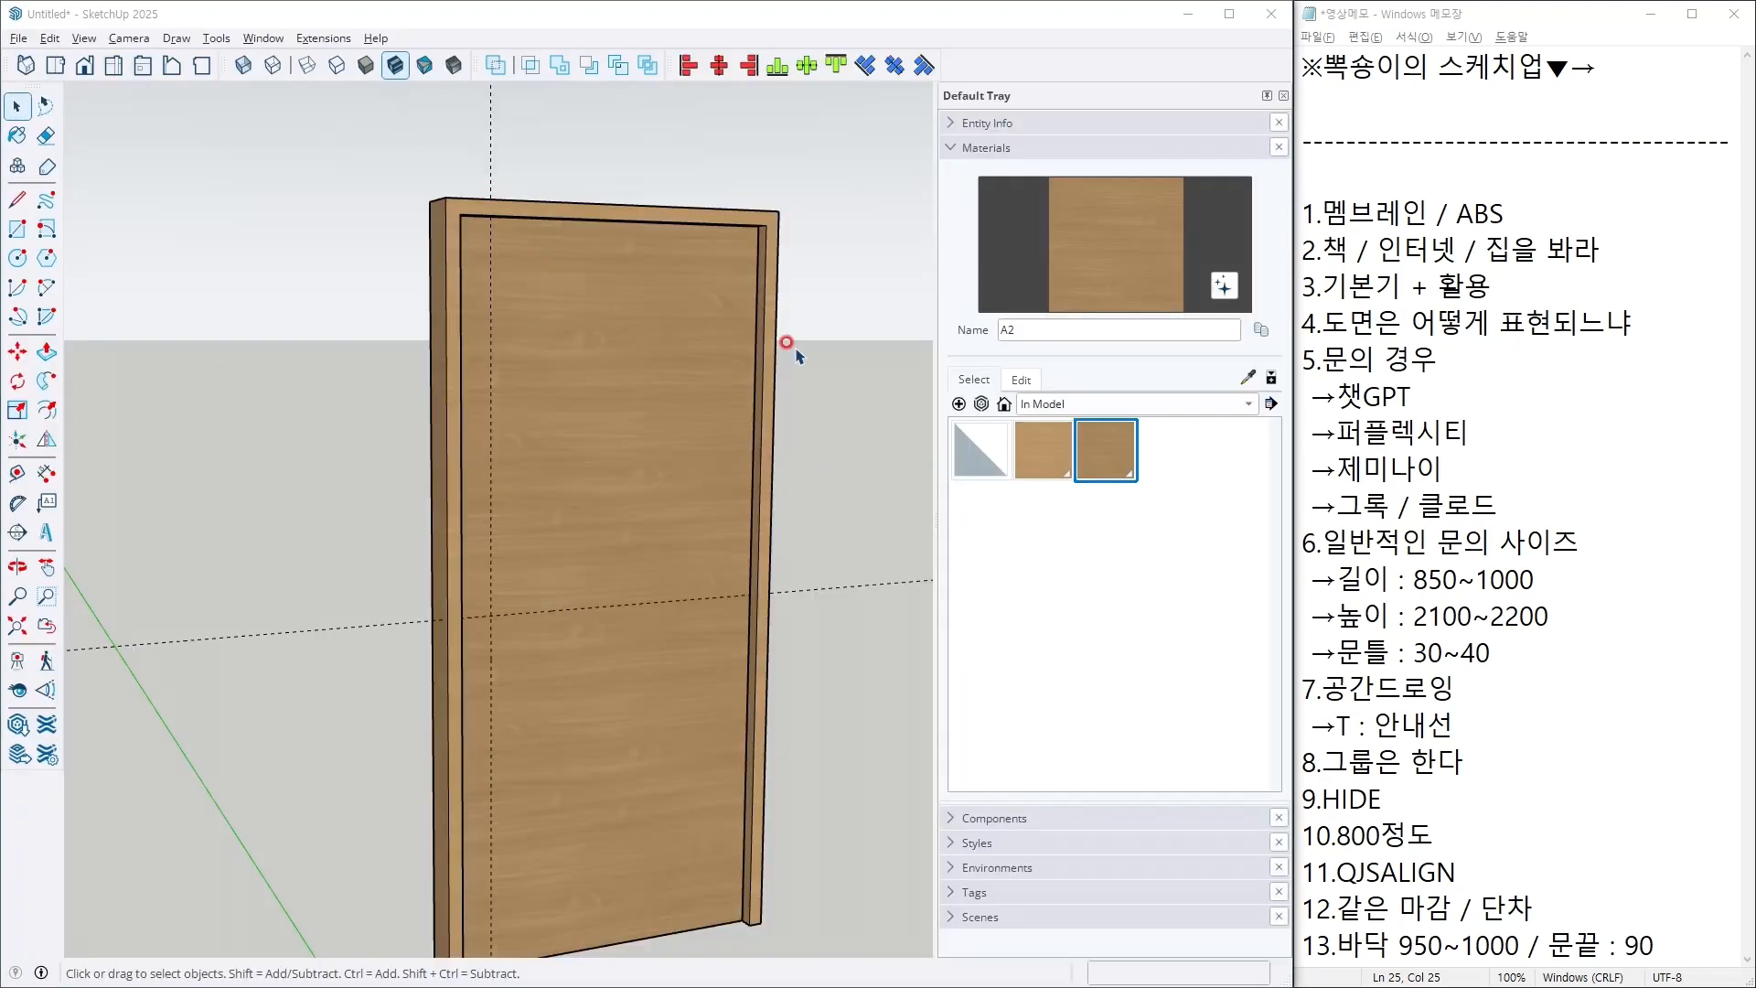
pyautogui.scroll(-2, 606, 430)
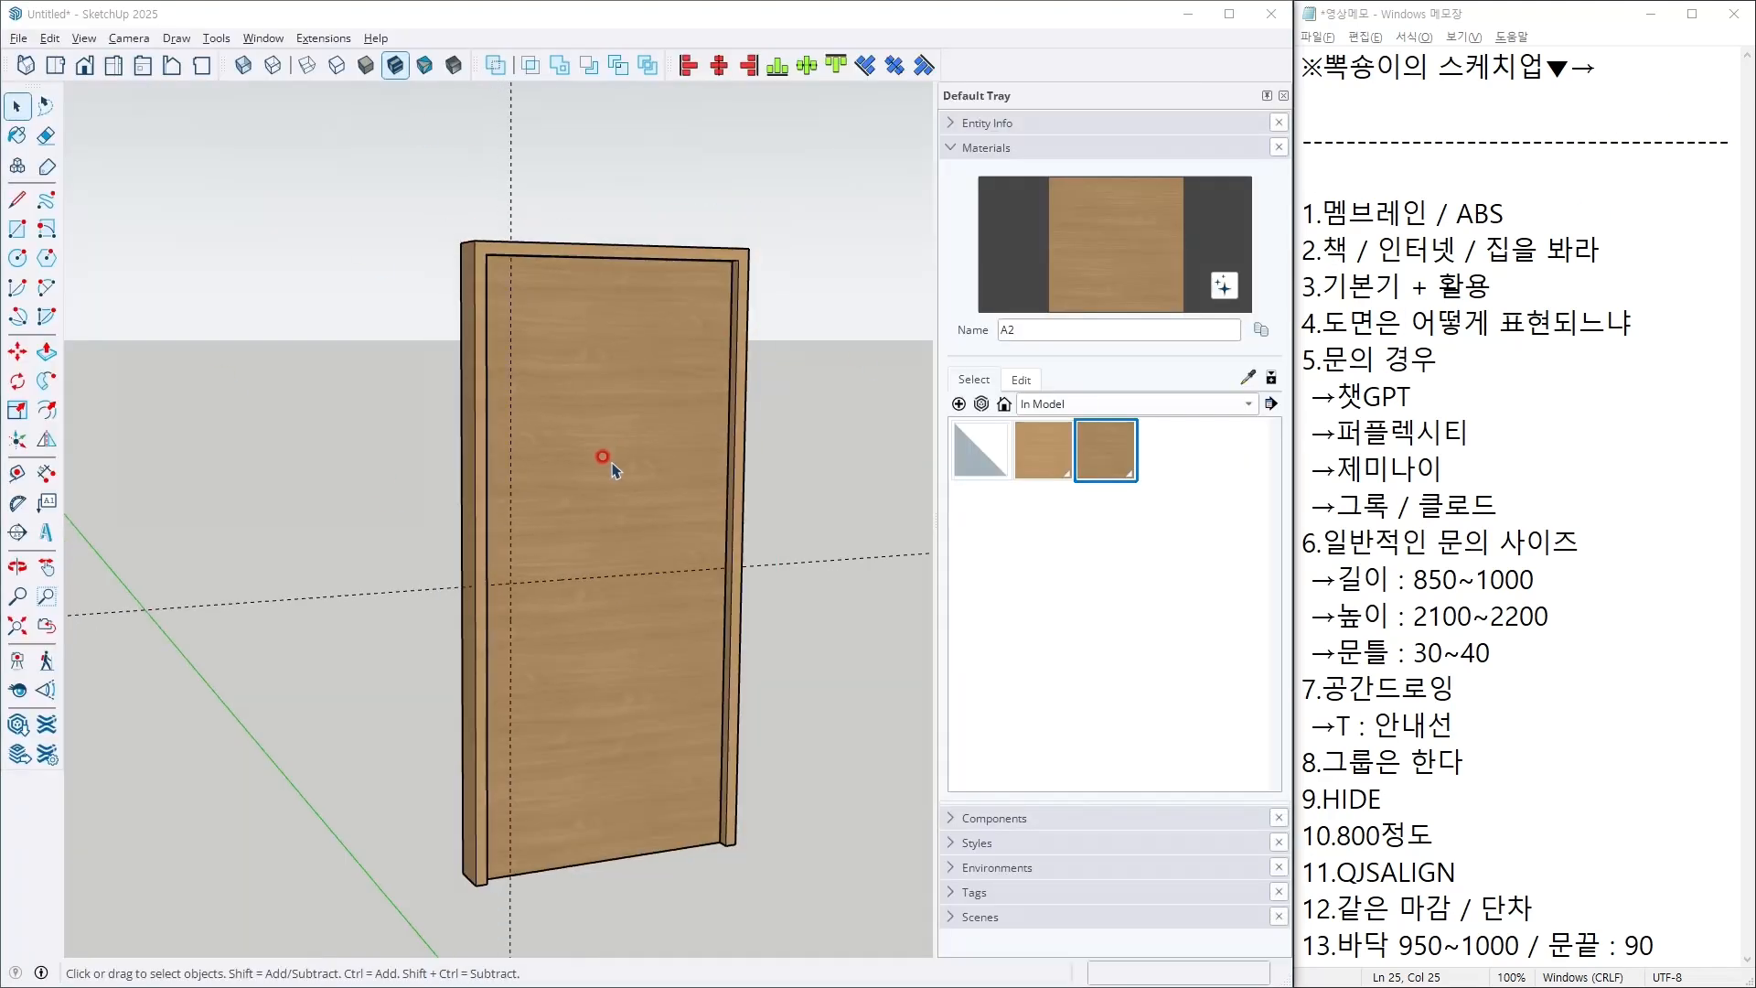
pyautogui.click(20, 38)
pyautogui.click(92, 157)
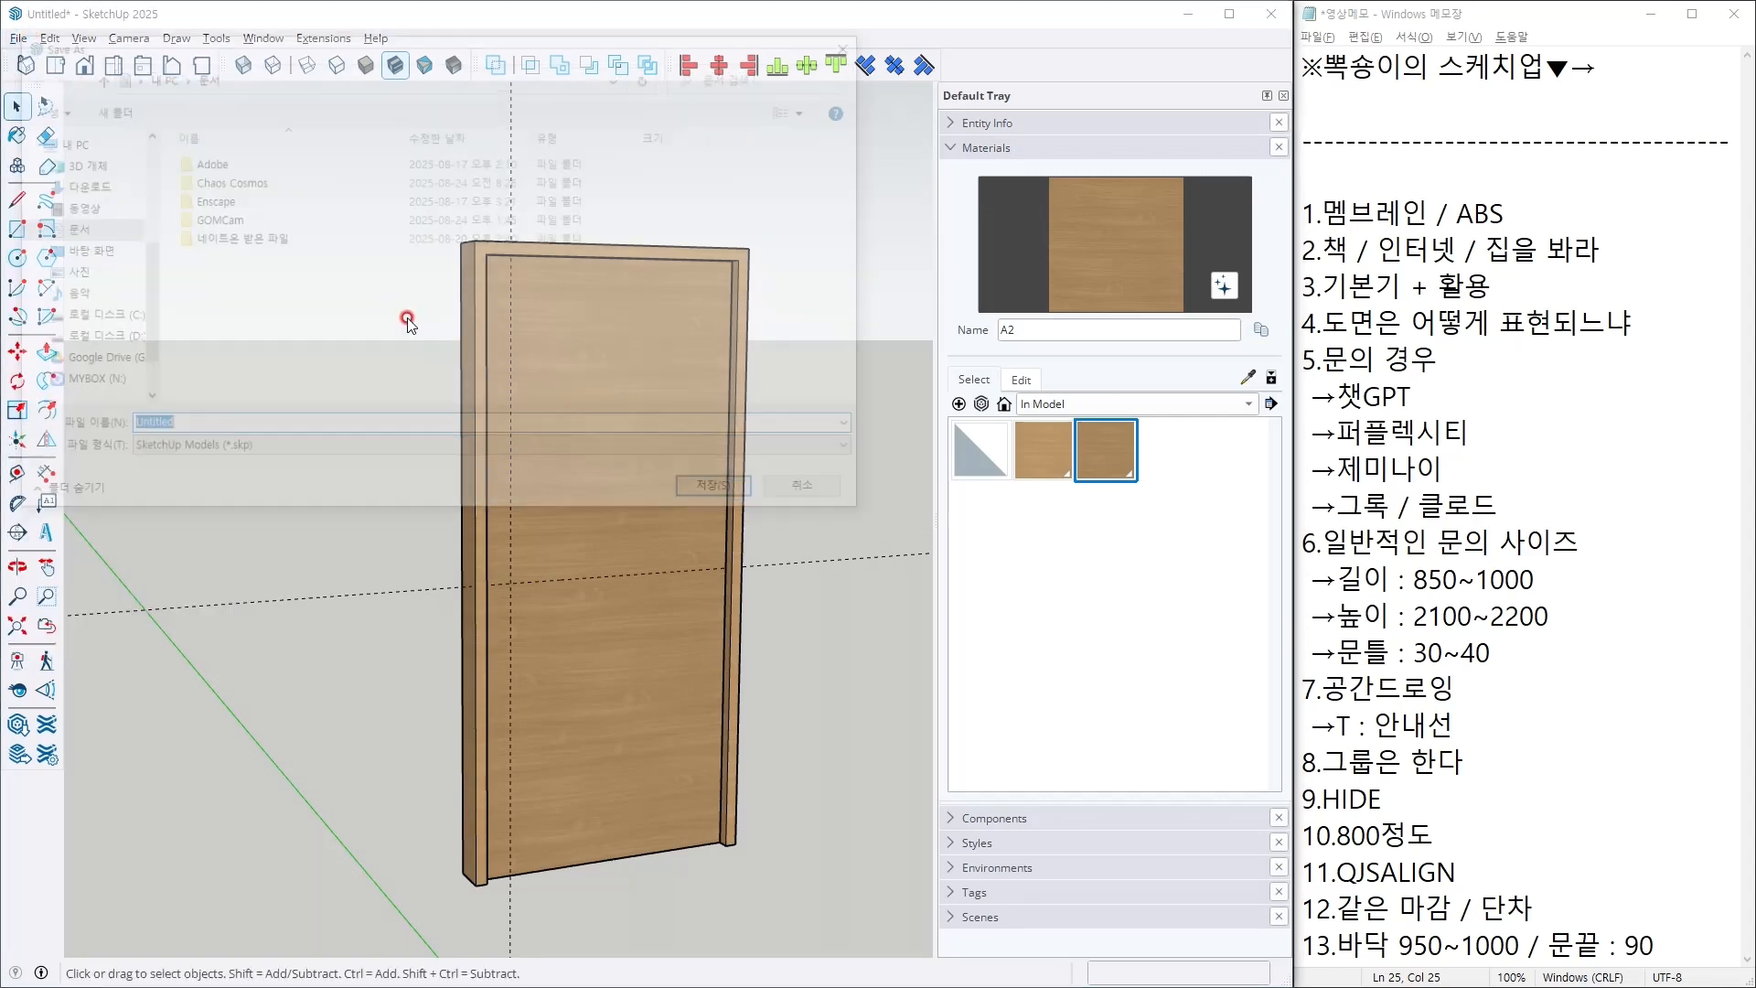
pyautogui.click(80, 251)
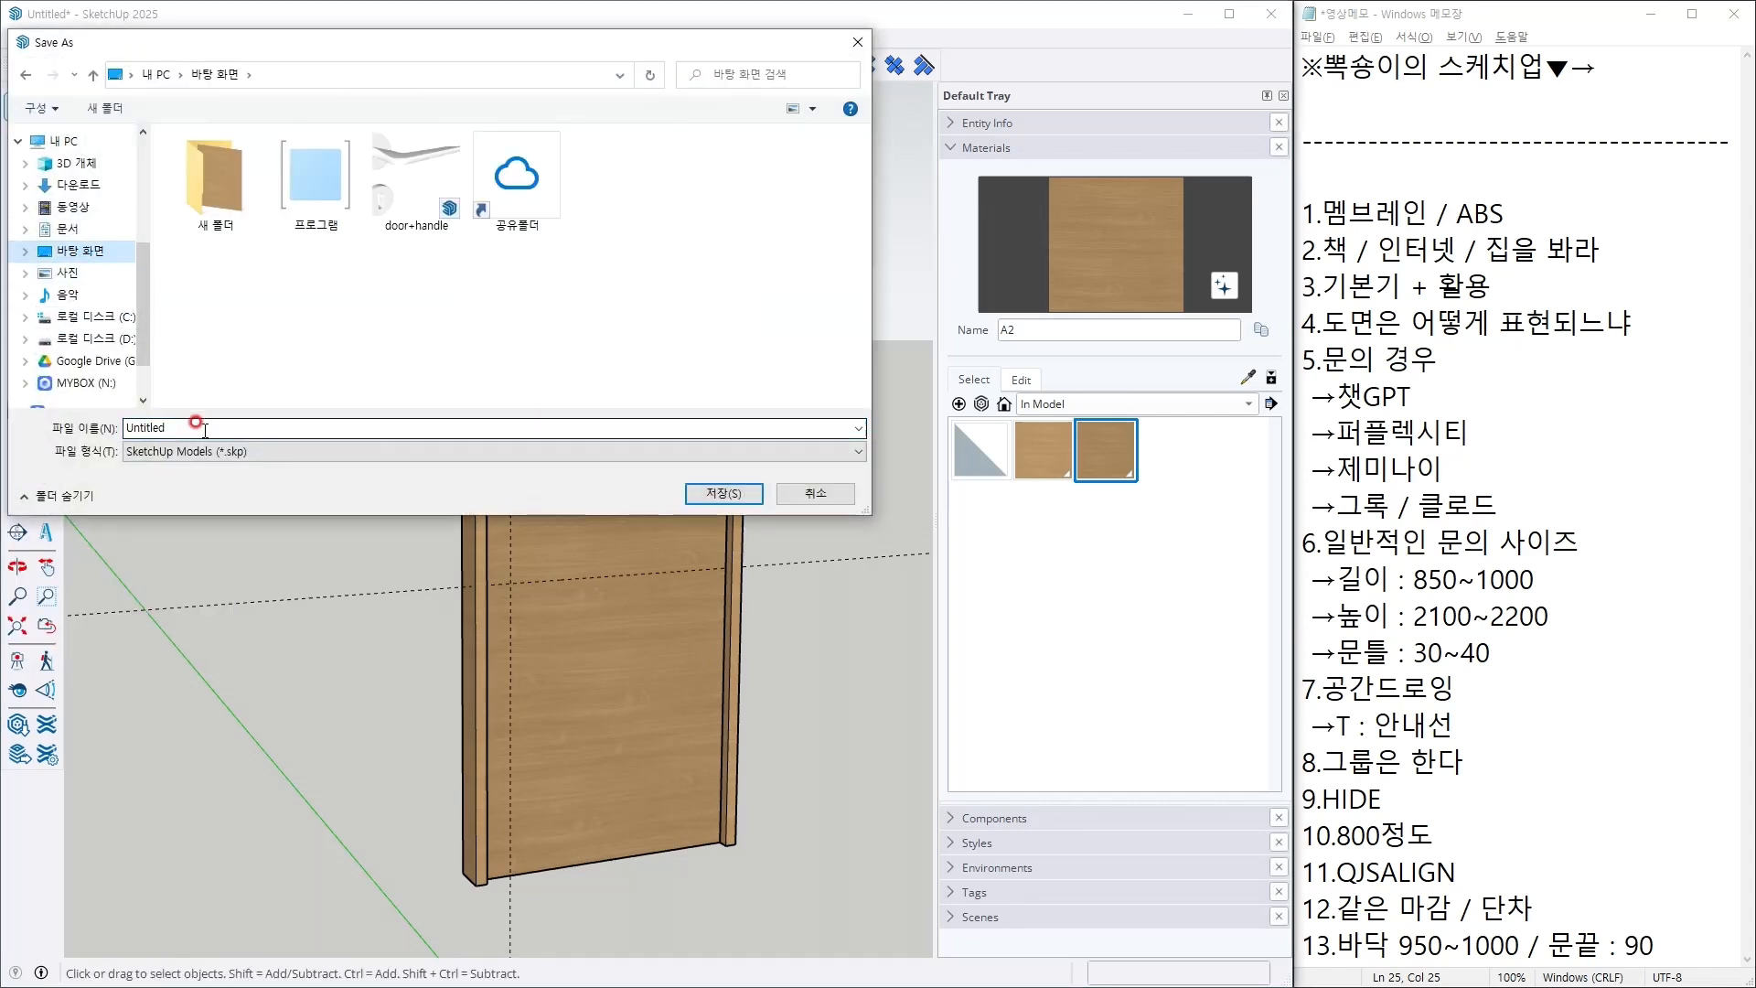
pyautogui.write('001')
pyautogui.press('Return')
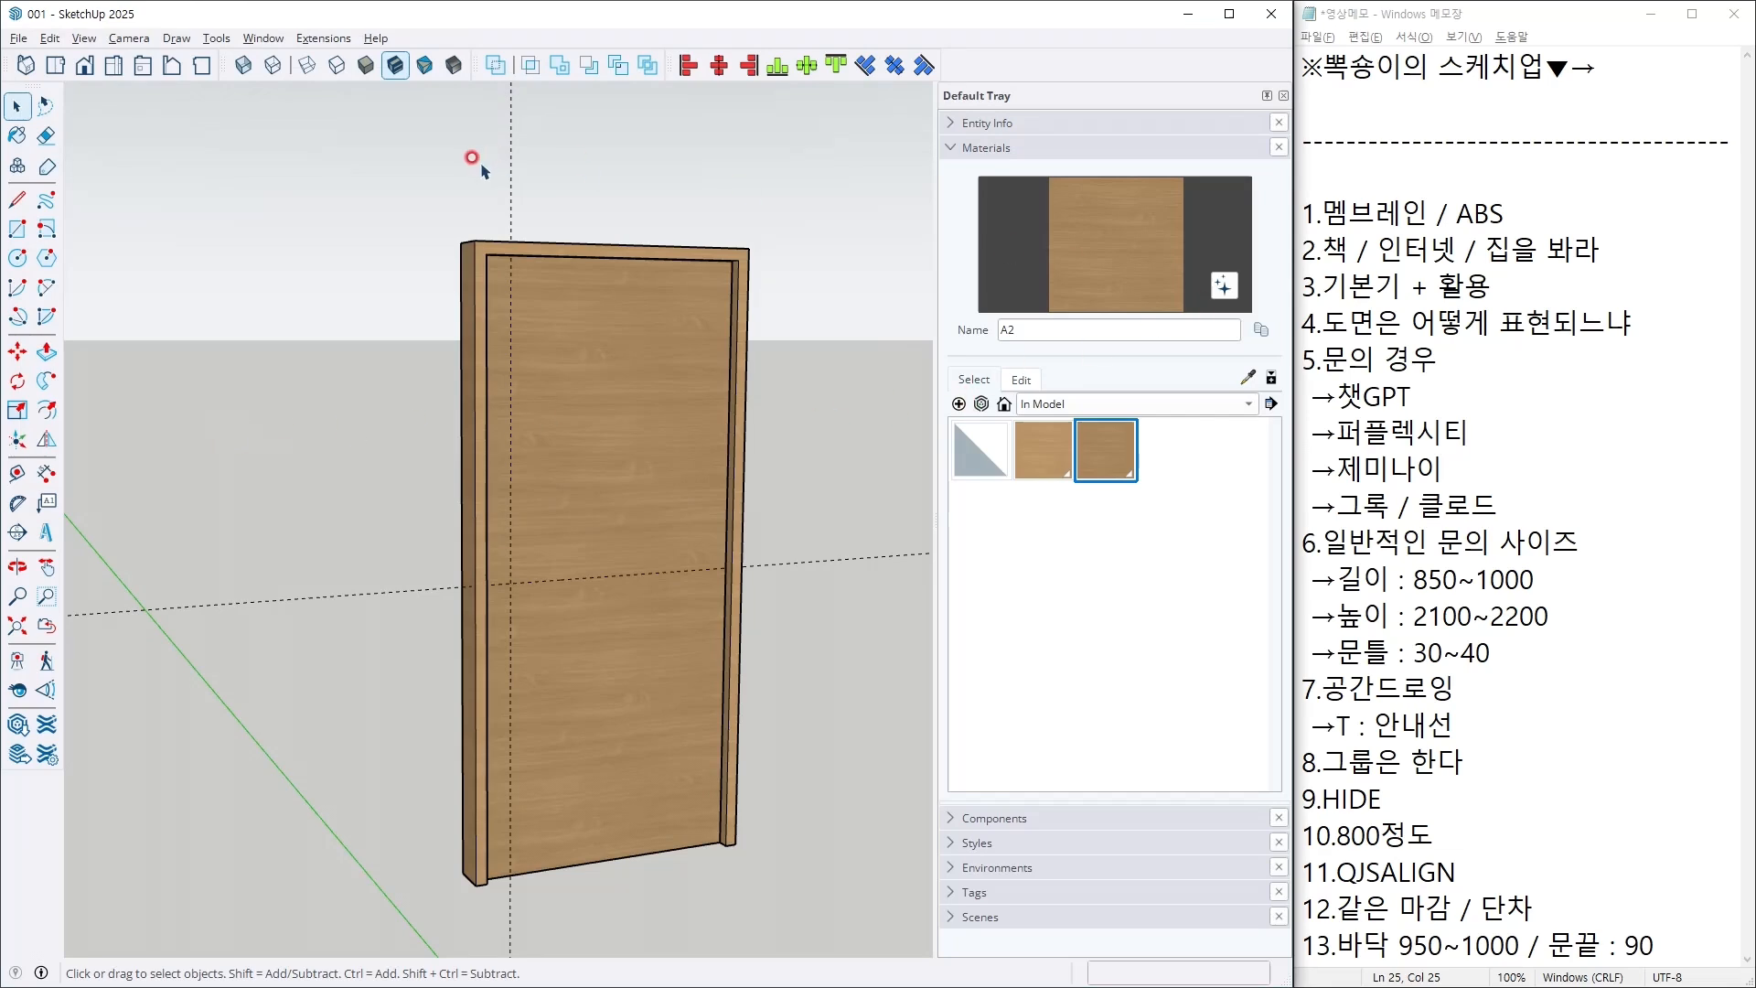
# Step: Open the door+handle model from the desktop and check how the lever and keyhole plate are grouped
pyautogui.click(18, 38)
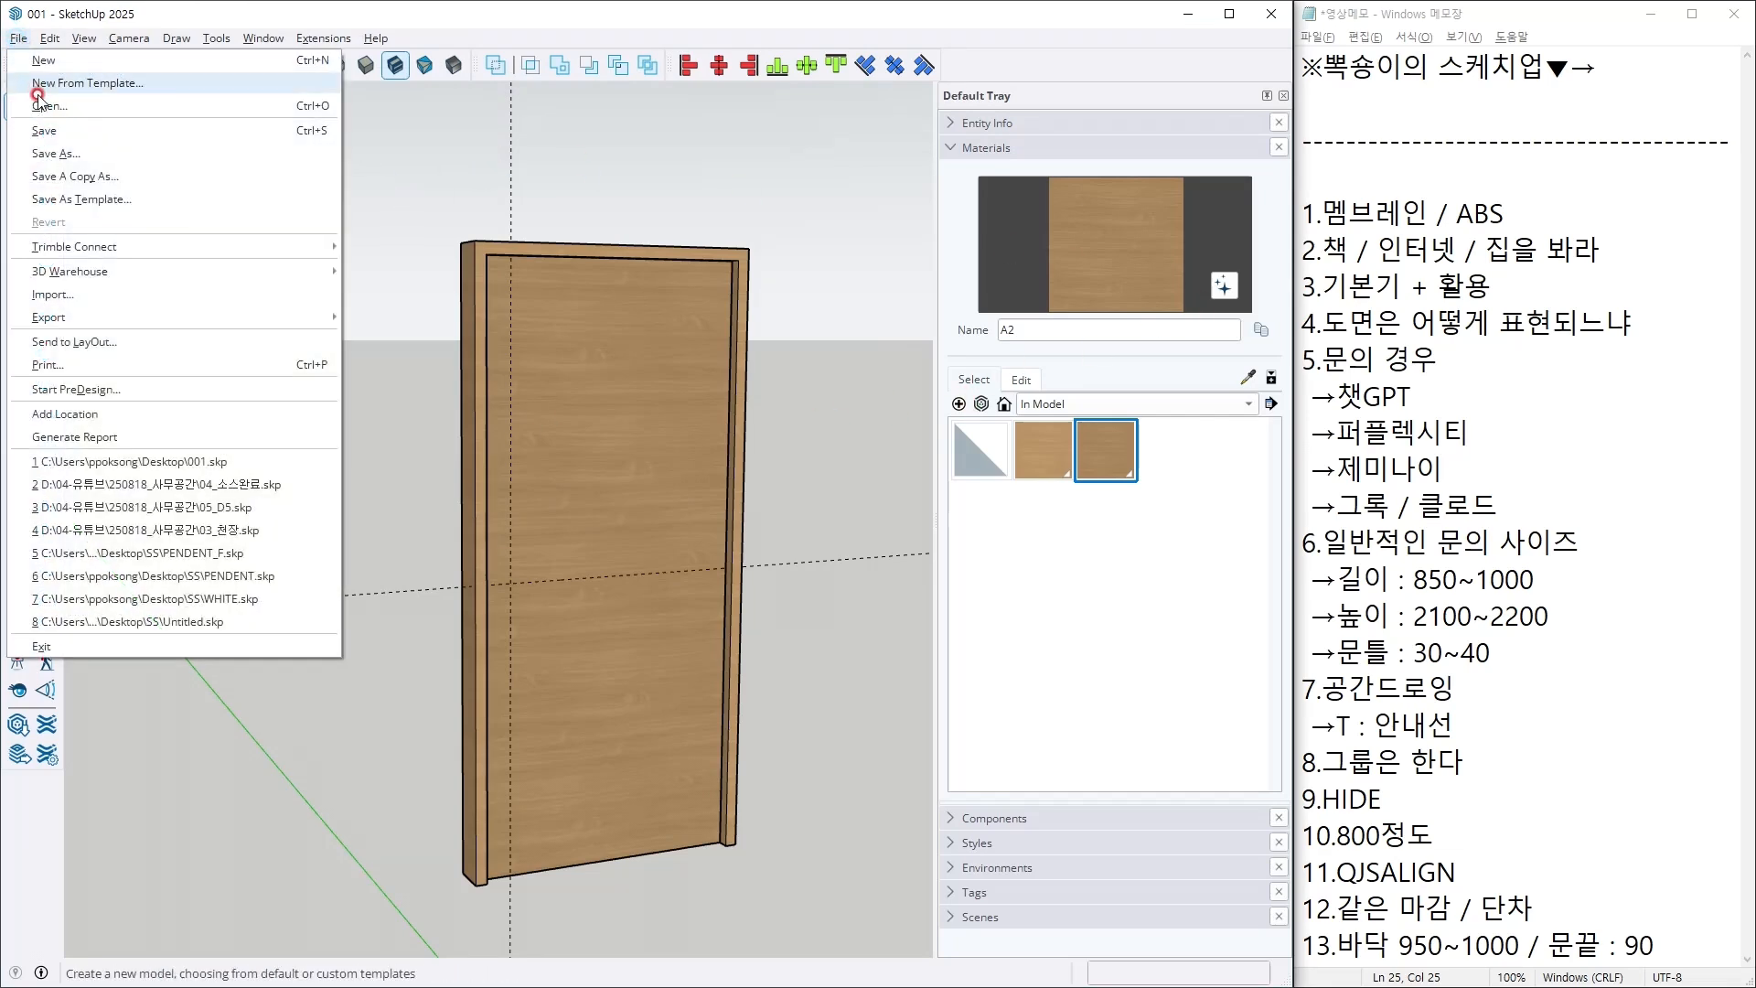
pyautogui.click(41, 106)
pyautogui.click(549, 188)
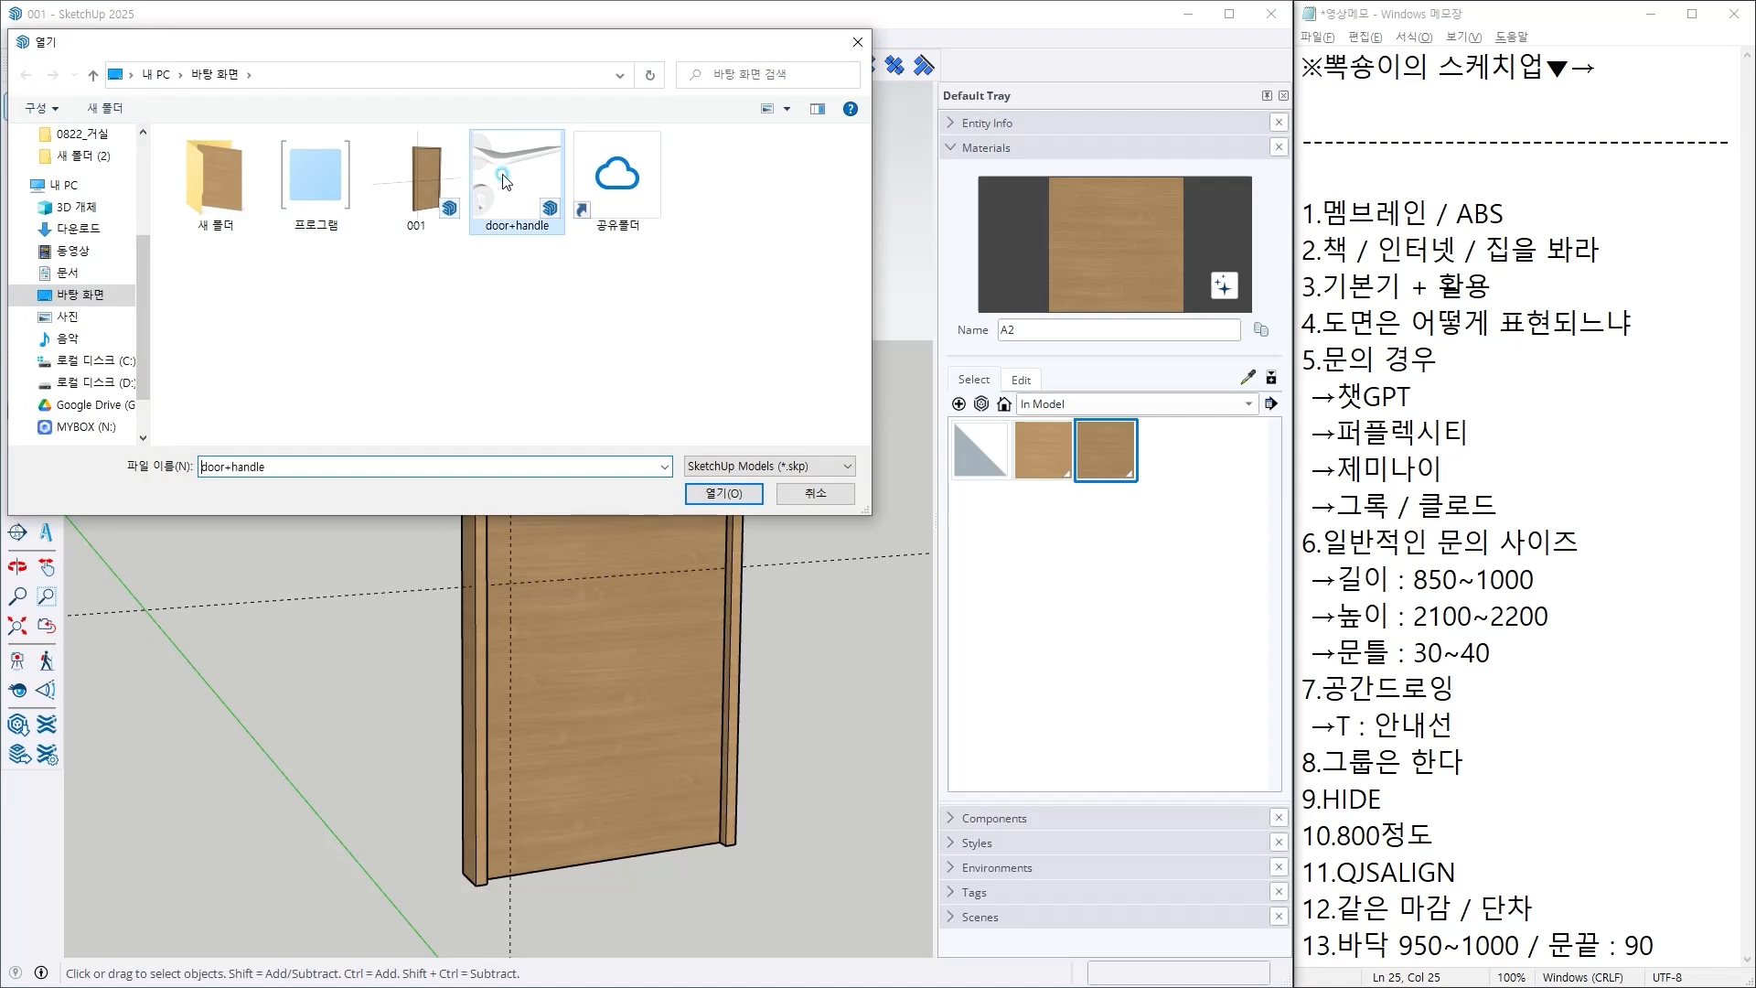
pyautogui.doubleClick(555, 194)
pyautogui.scroll(-10, 604, 718)
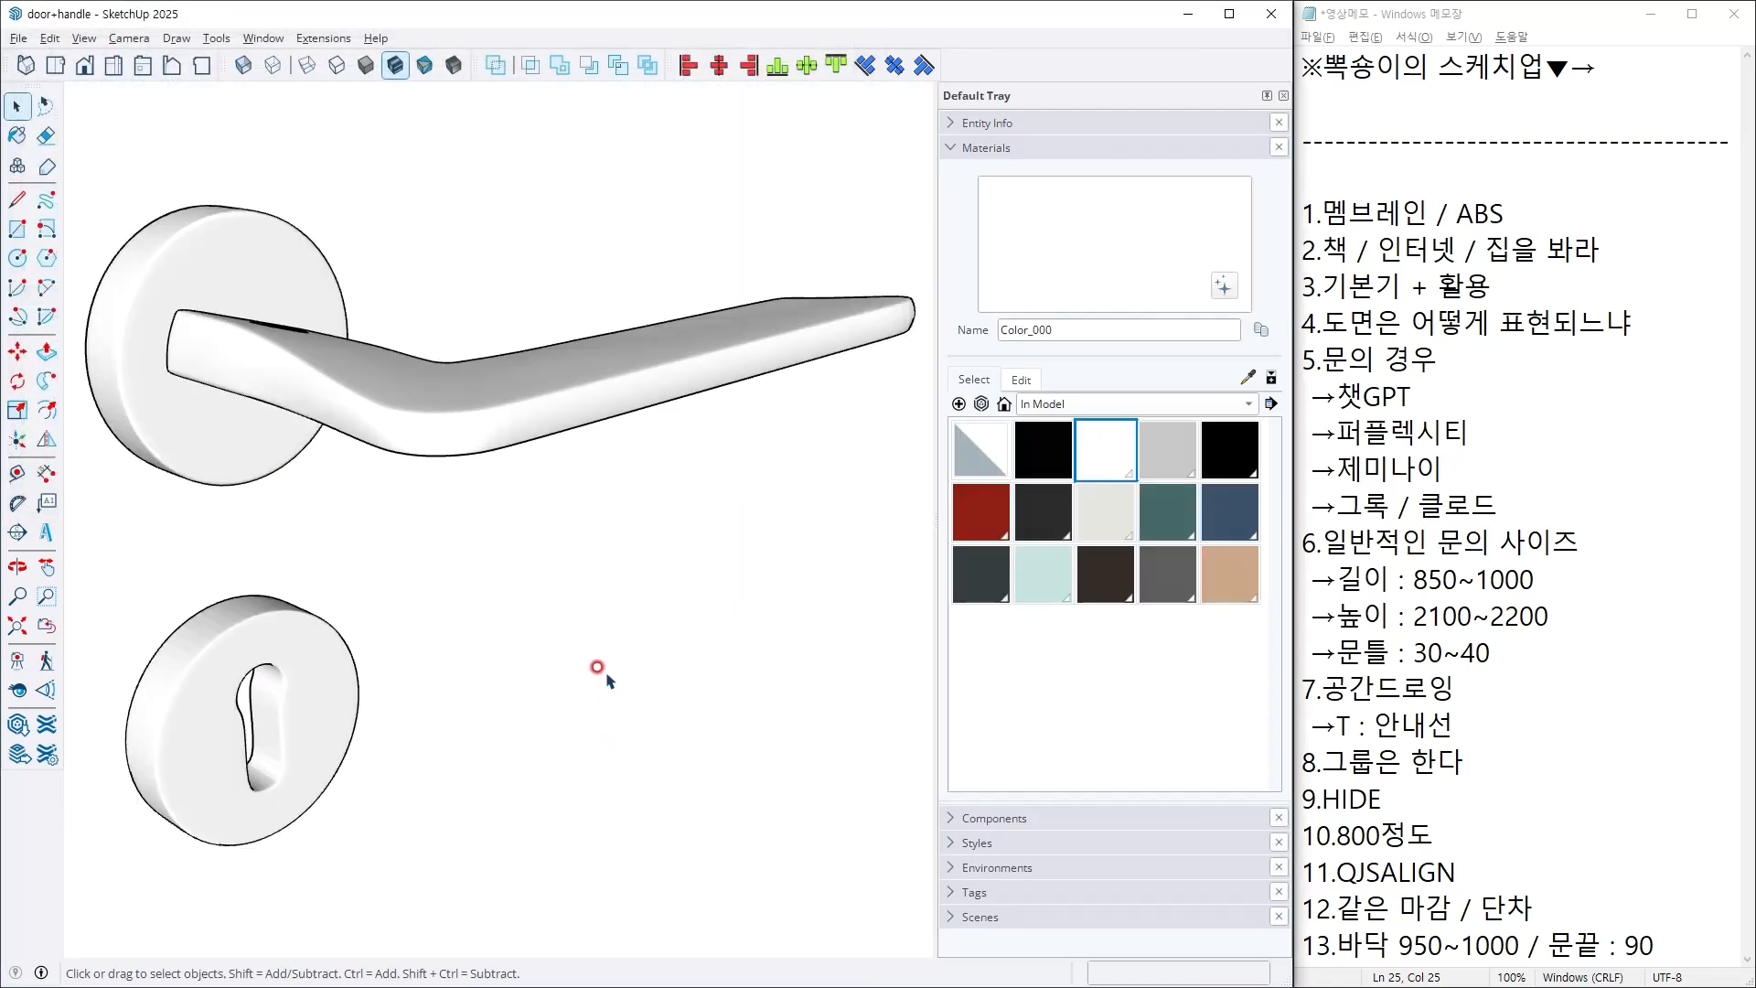
pyautogui.click(508, 580)
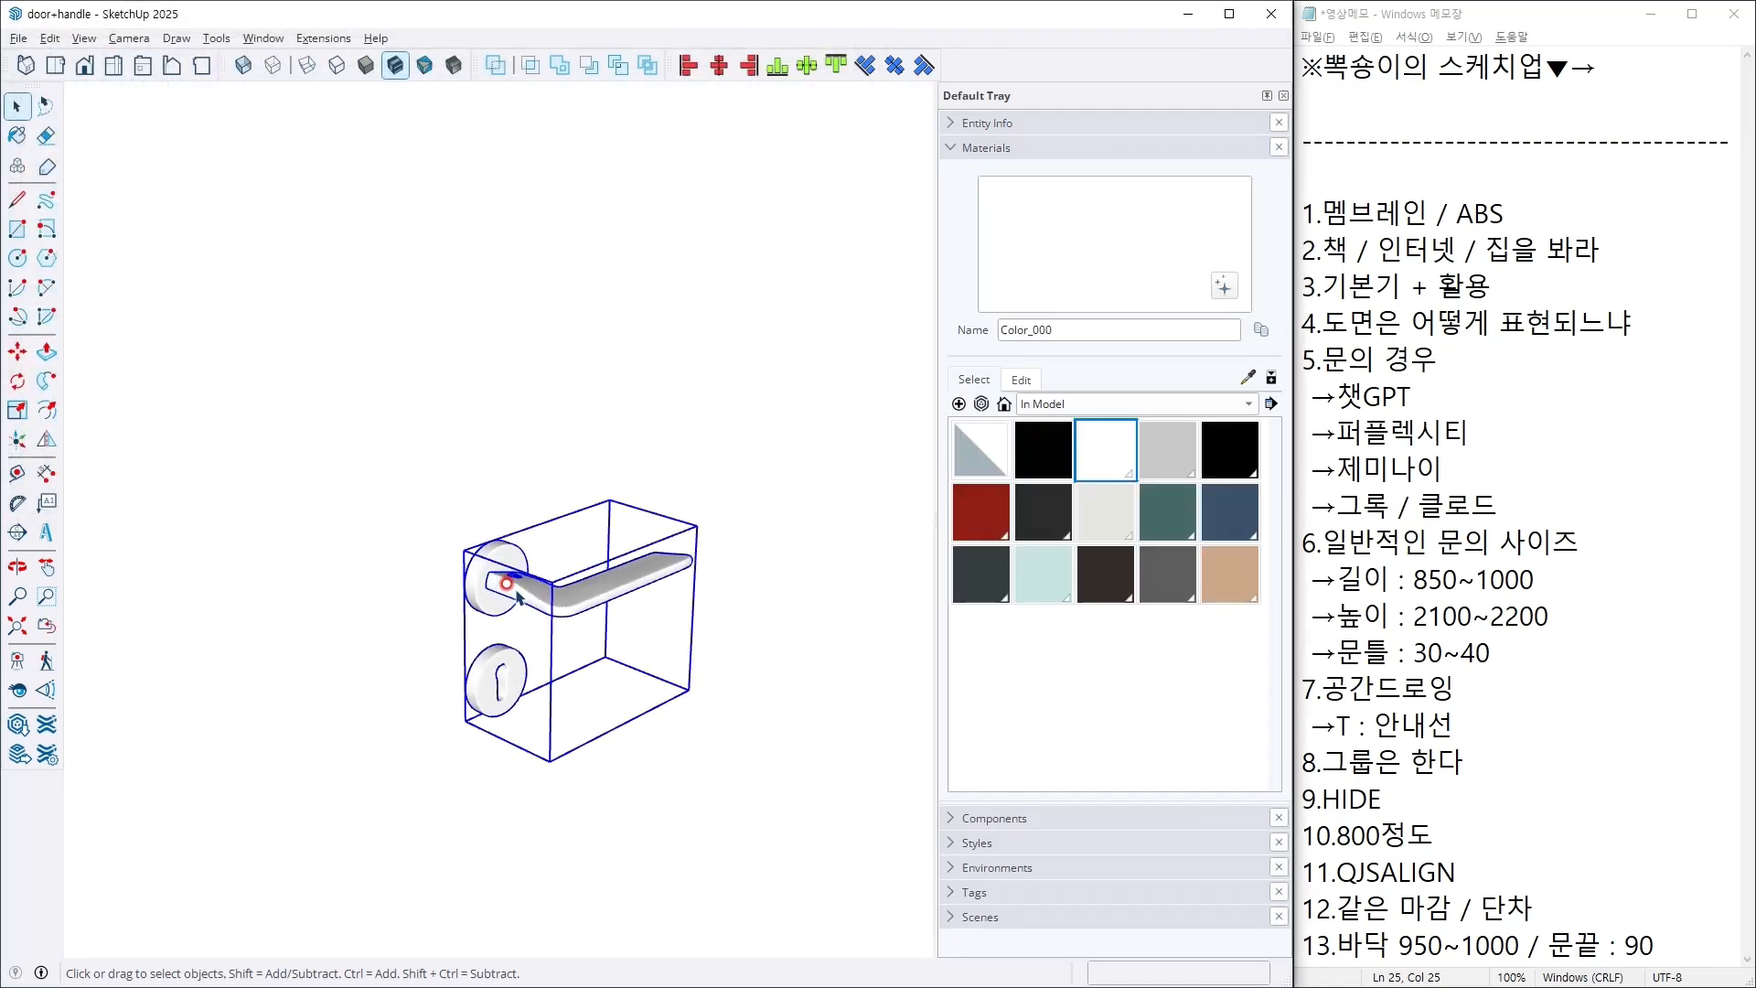
pyautogui.keyDown('ctrl'); pyautogui.keyDown('shift'); pyautogui.click(508, 583); pyautogui.keyUp('shift'); pyautogui.keyUp('ctrl')
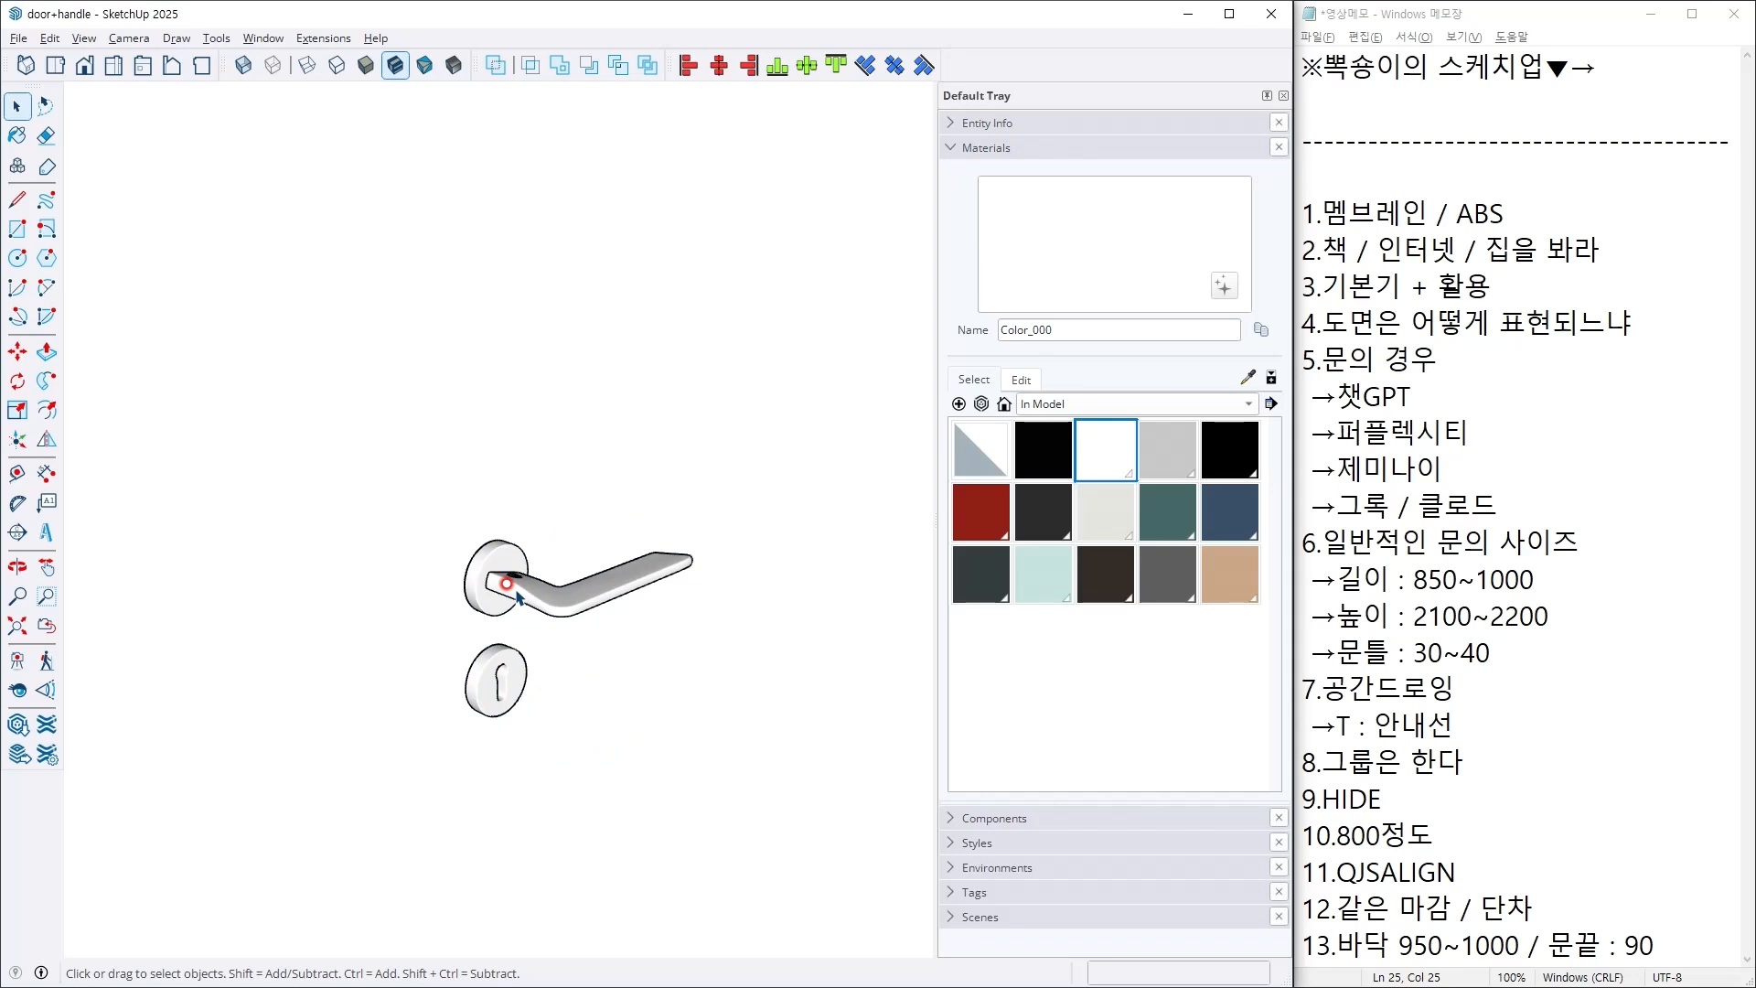
# Step: Switch to Notepad and replace the numbered notes with the line "1.소스를 열어서 내가 필요 X"
pyautogui.moveTo(1314, 220); pyautogui.dragTo(1679, 979)
pyautogui.write('소스를 열어서 ')
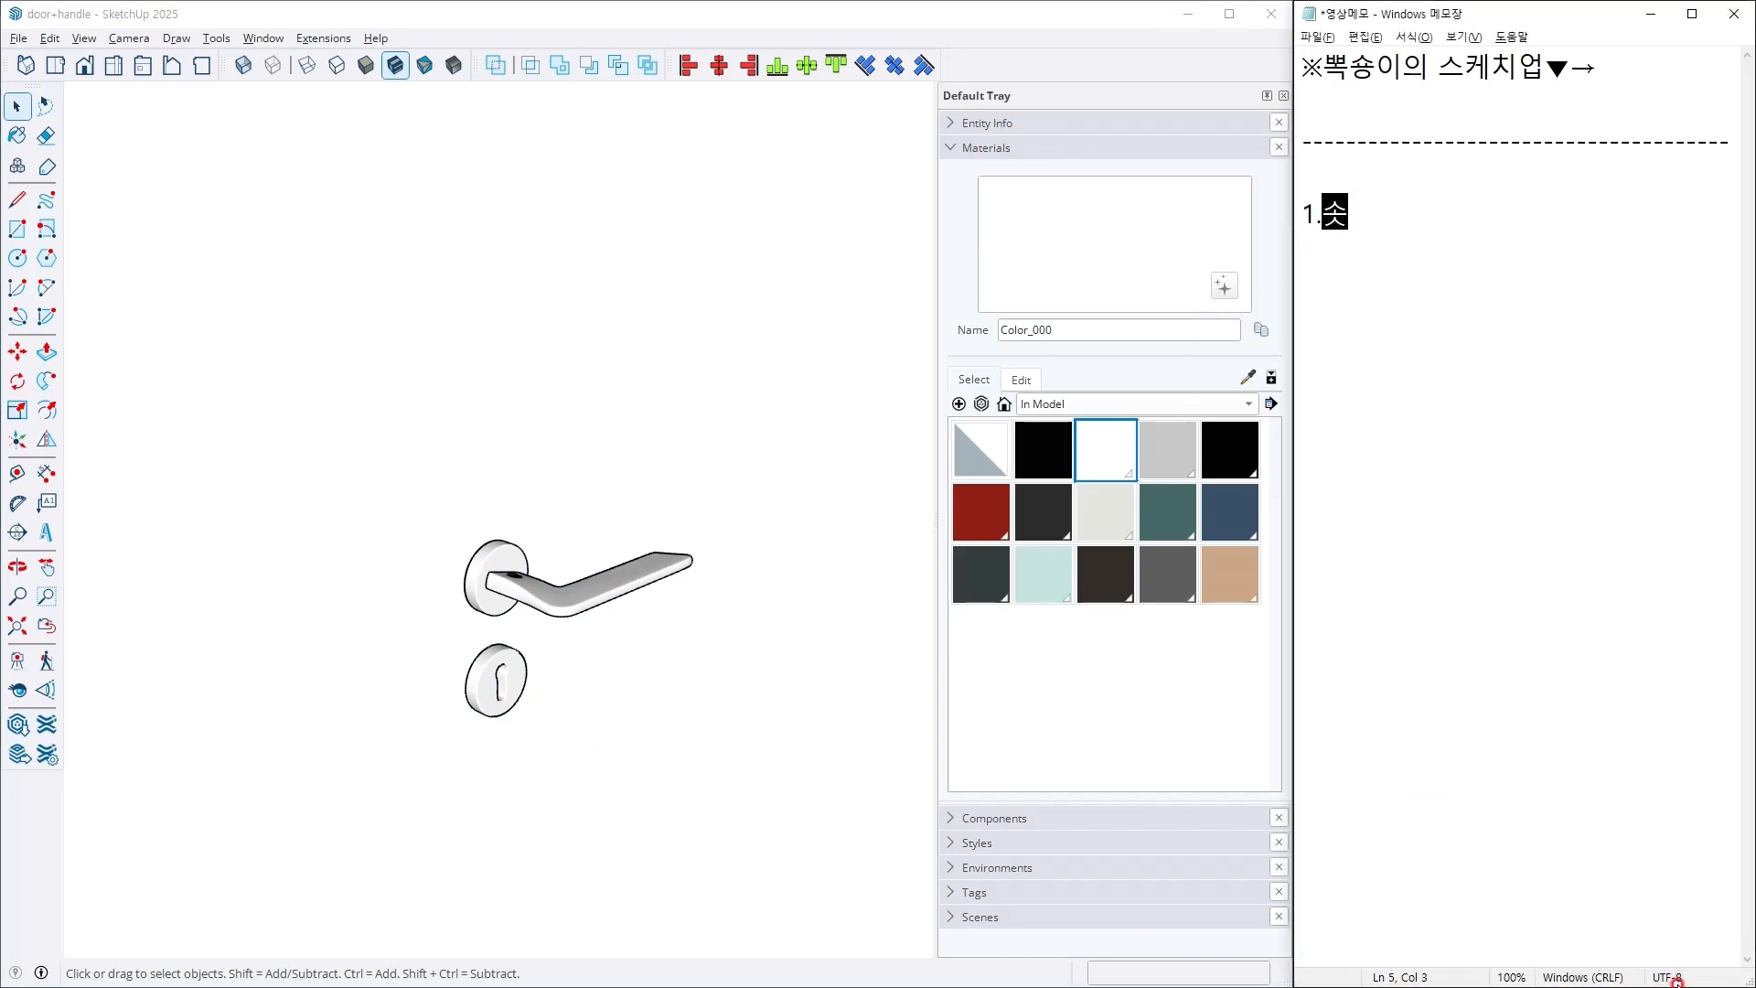
pyautogui.write('내가 필요 X')
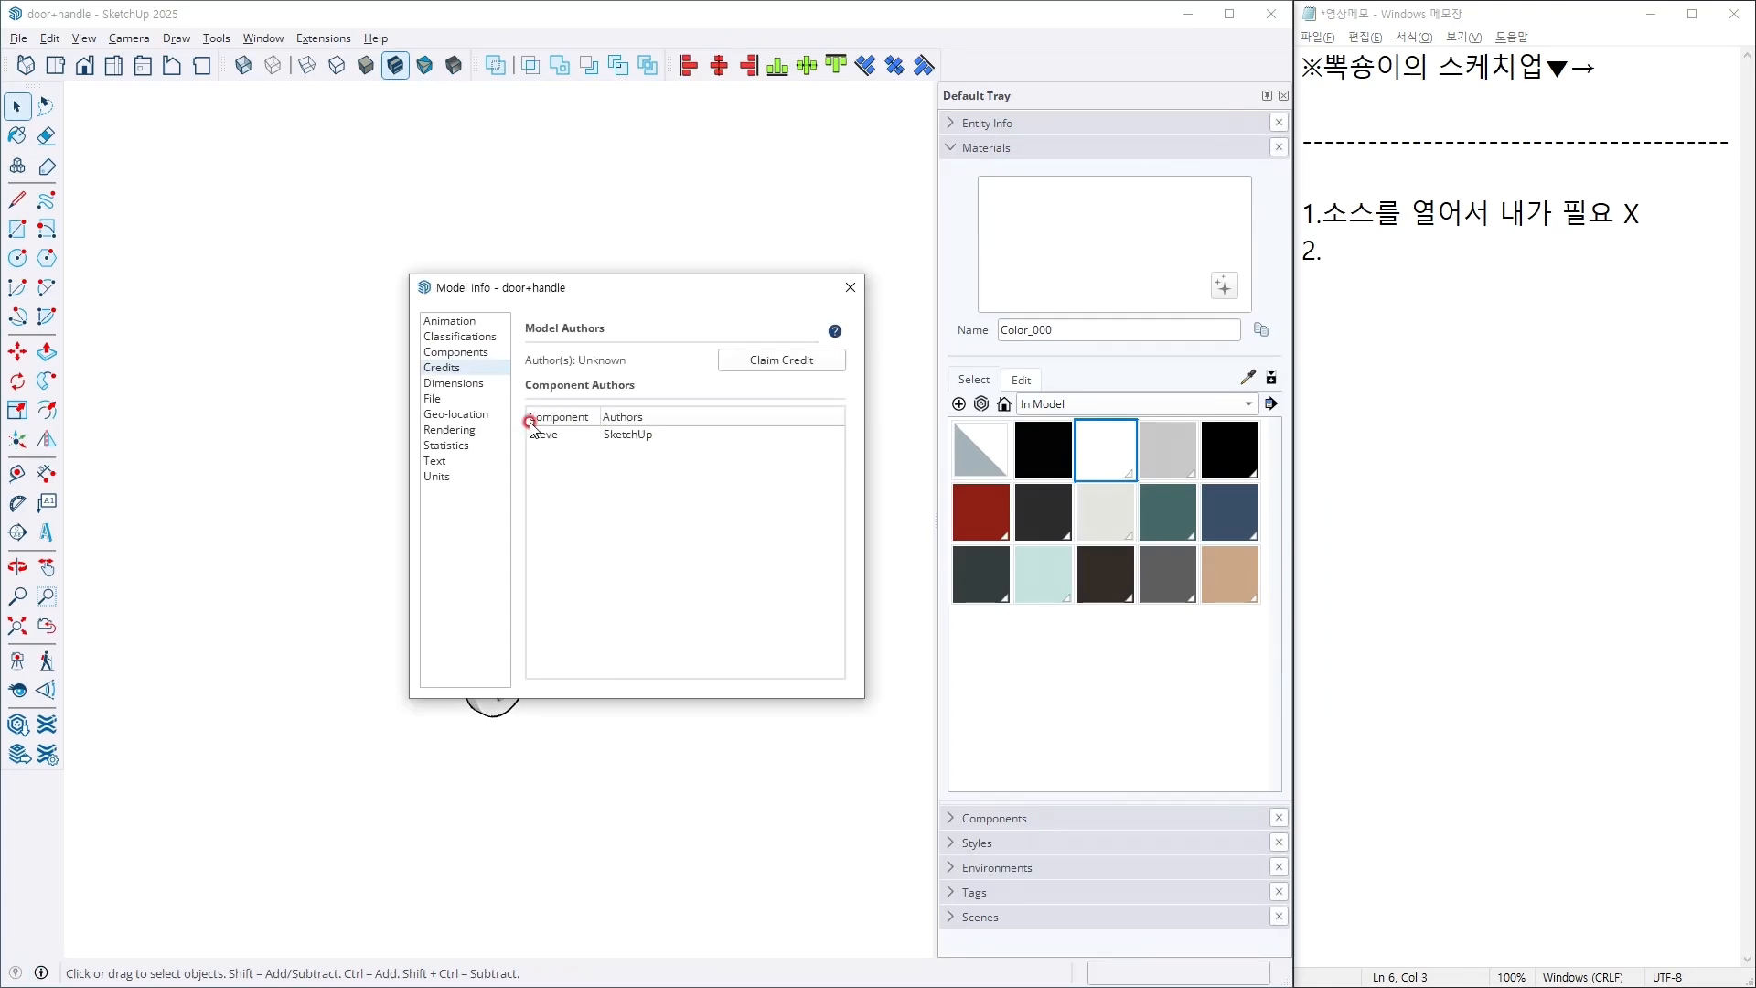
# Step: Purge the unused items from the handle model in SketchUp and check its tag list for extra tags
pyautogui.click(446, 446)
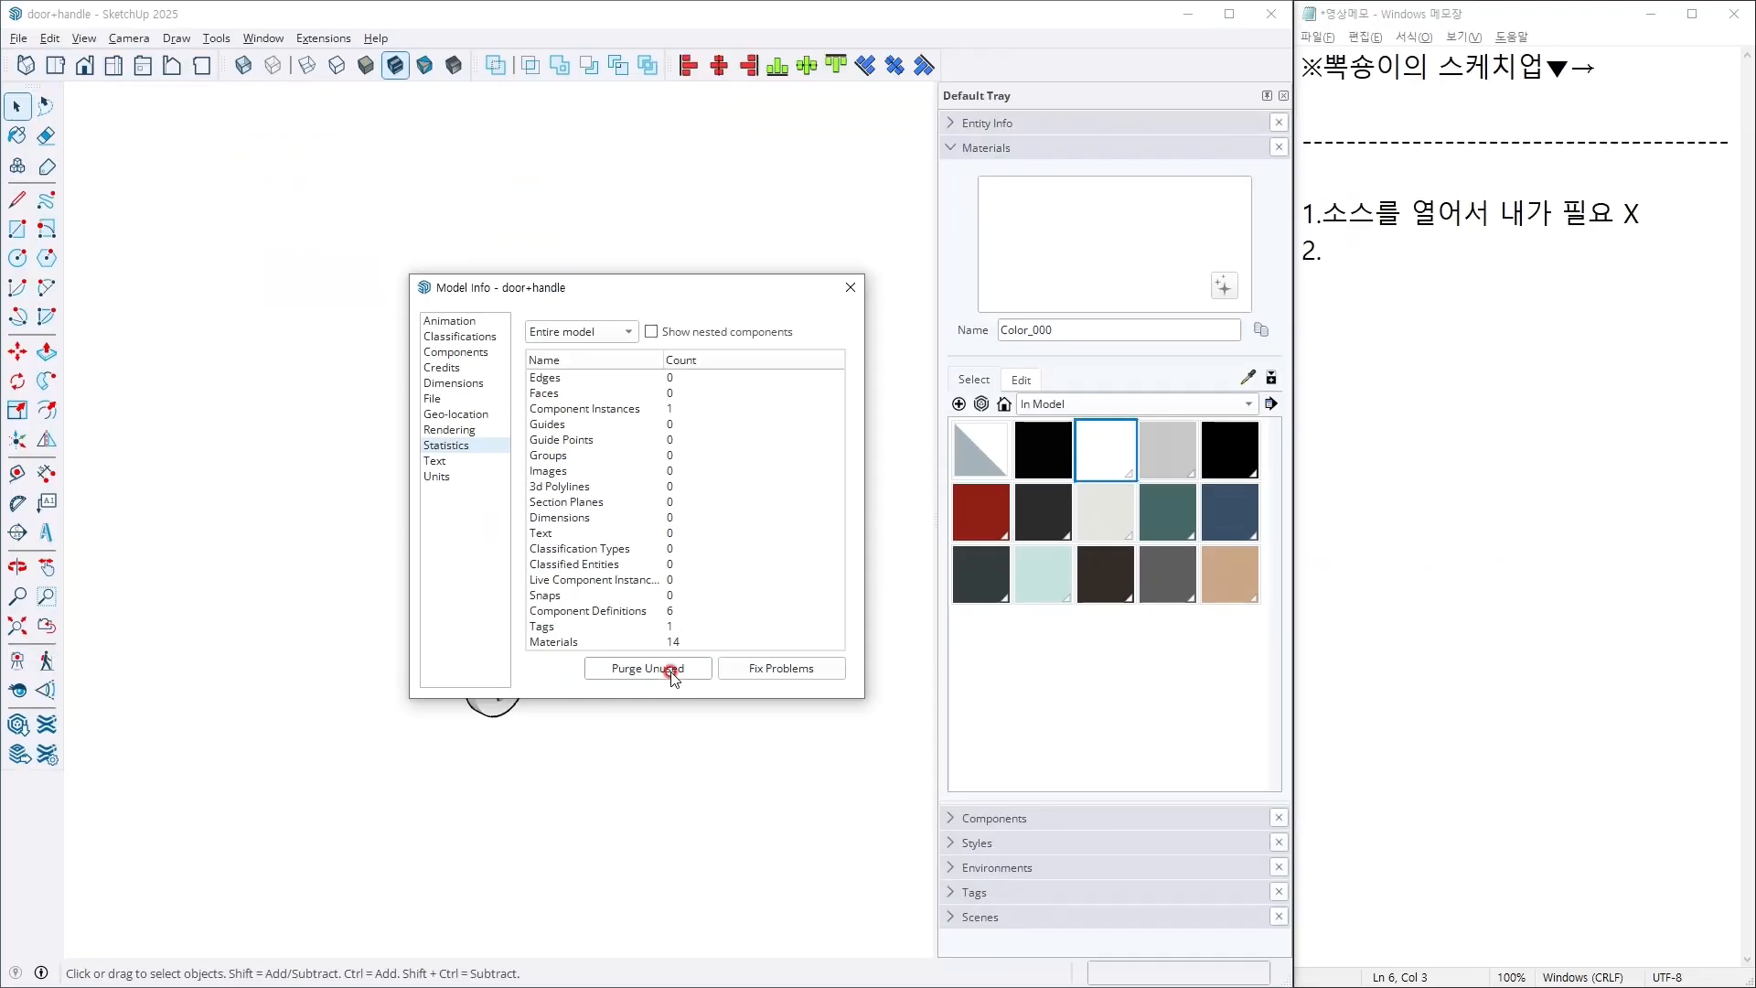
pyautogui.click(672, 672)
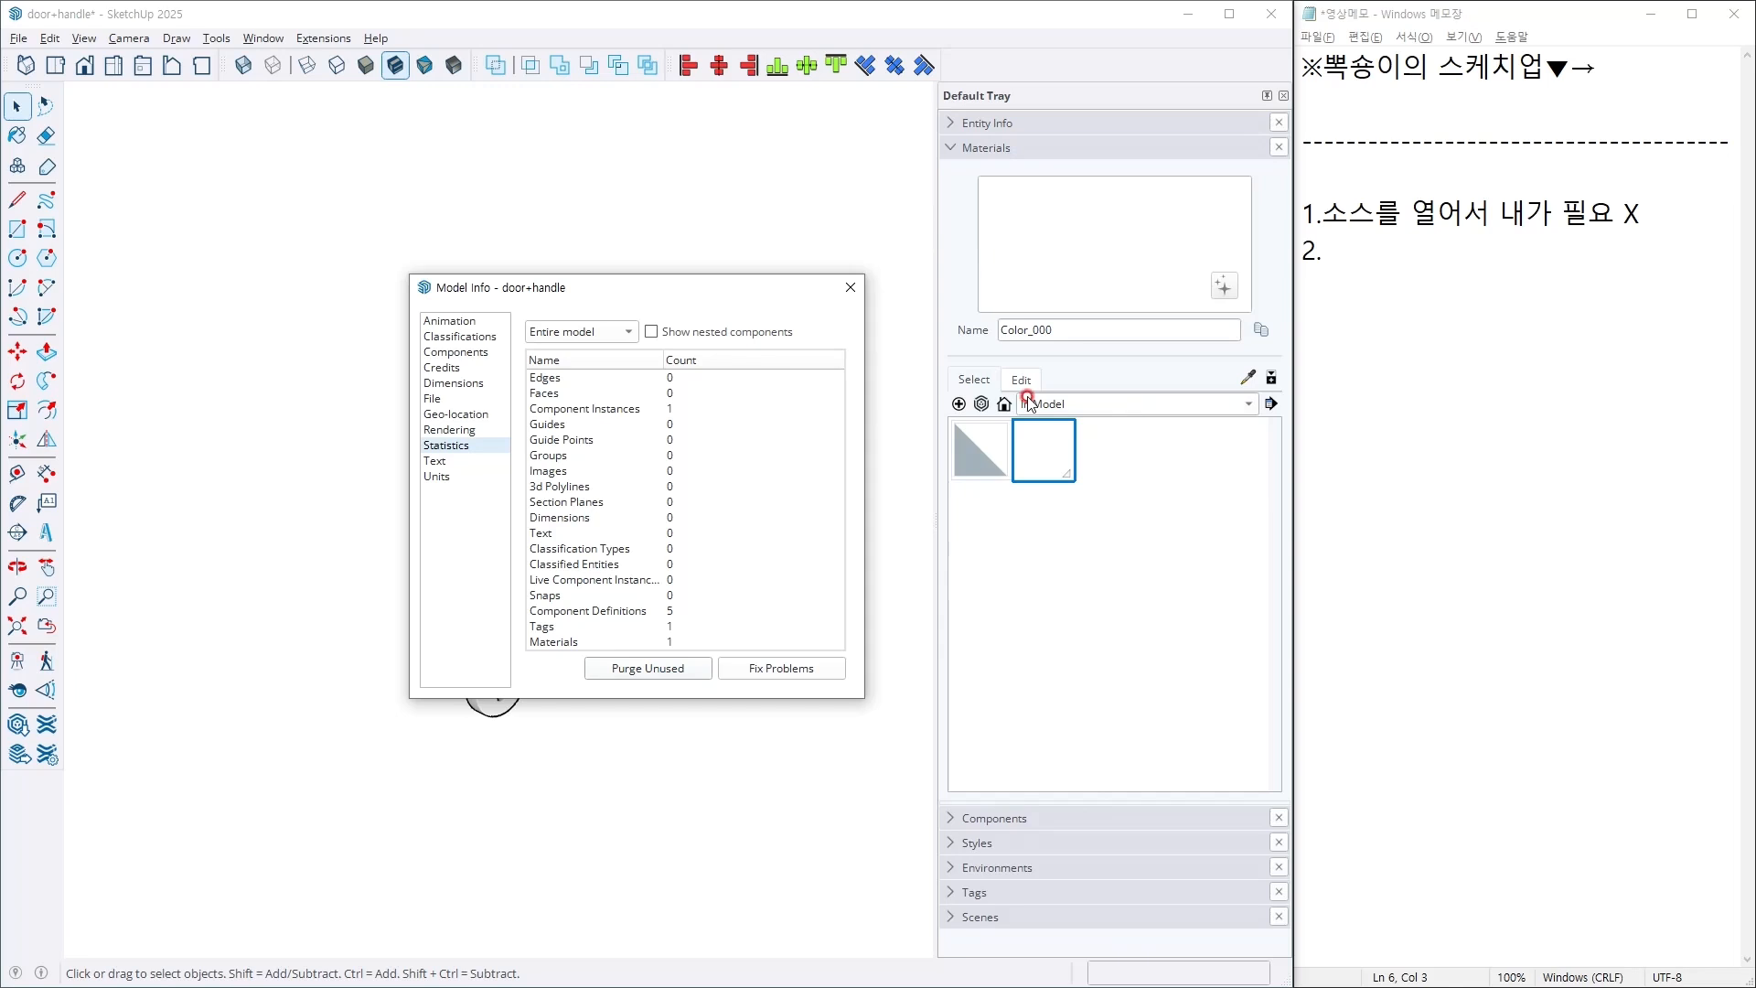
pyautogui.click(850, 287)
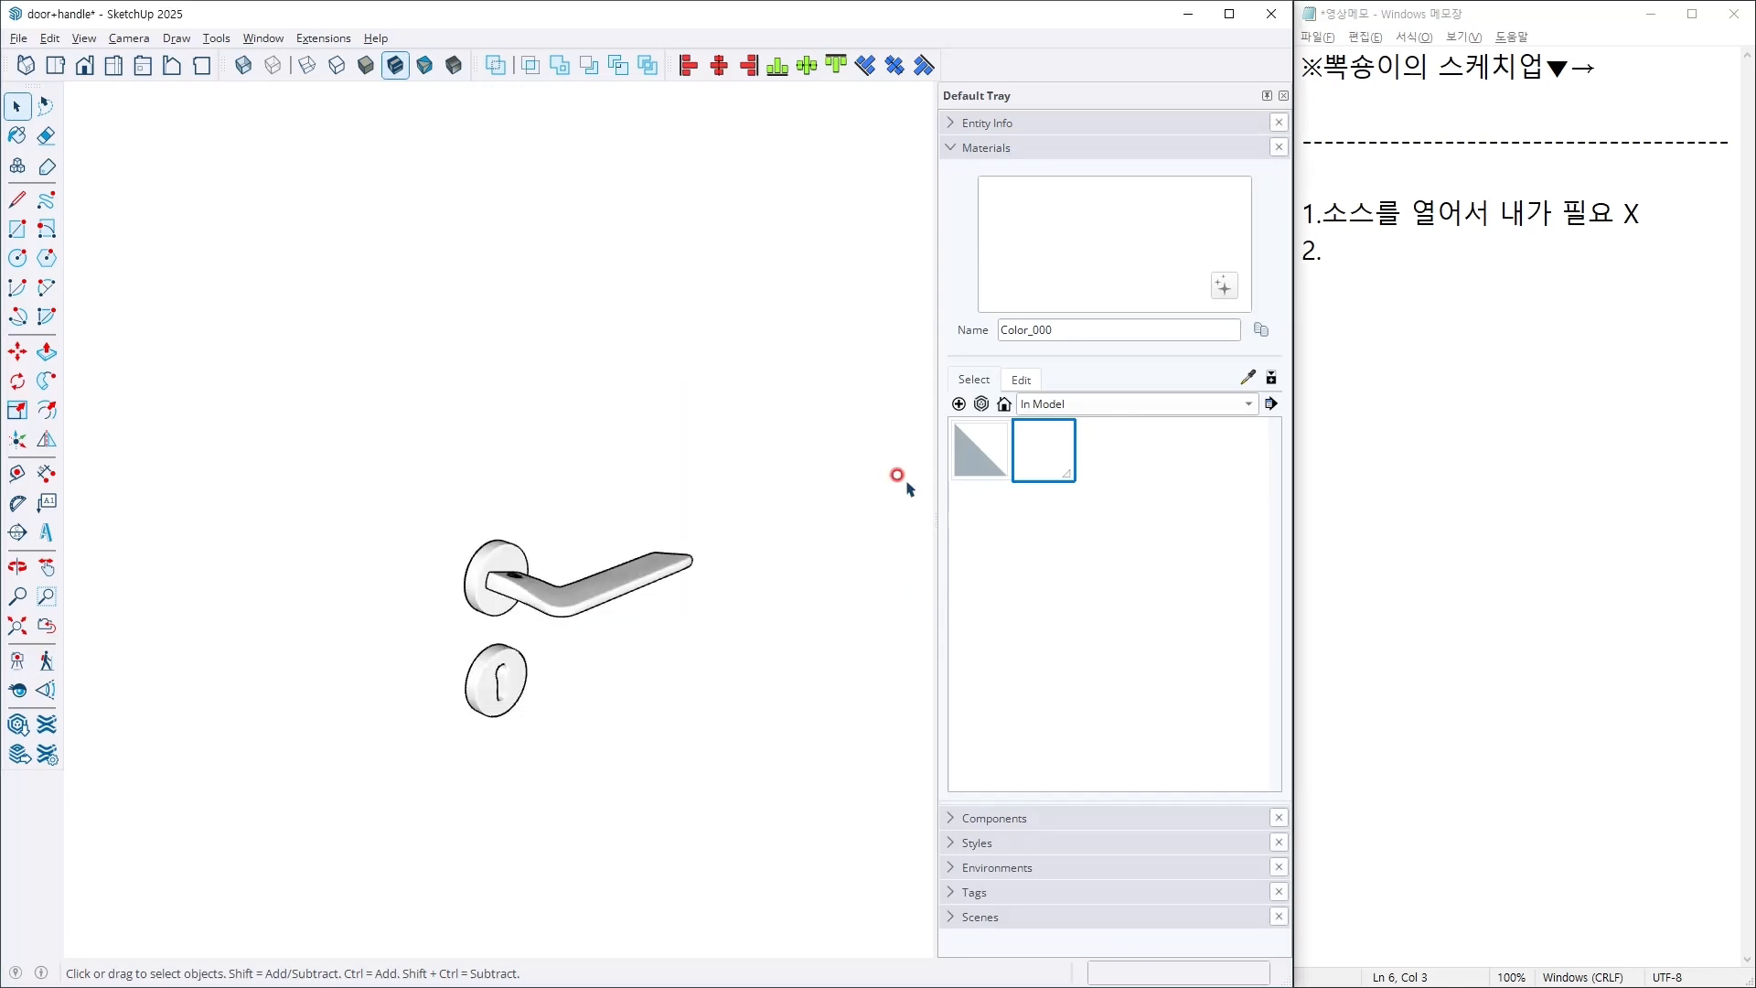
pyautogui.click(1012, 145)
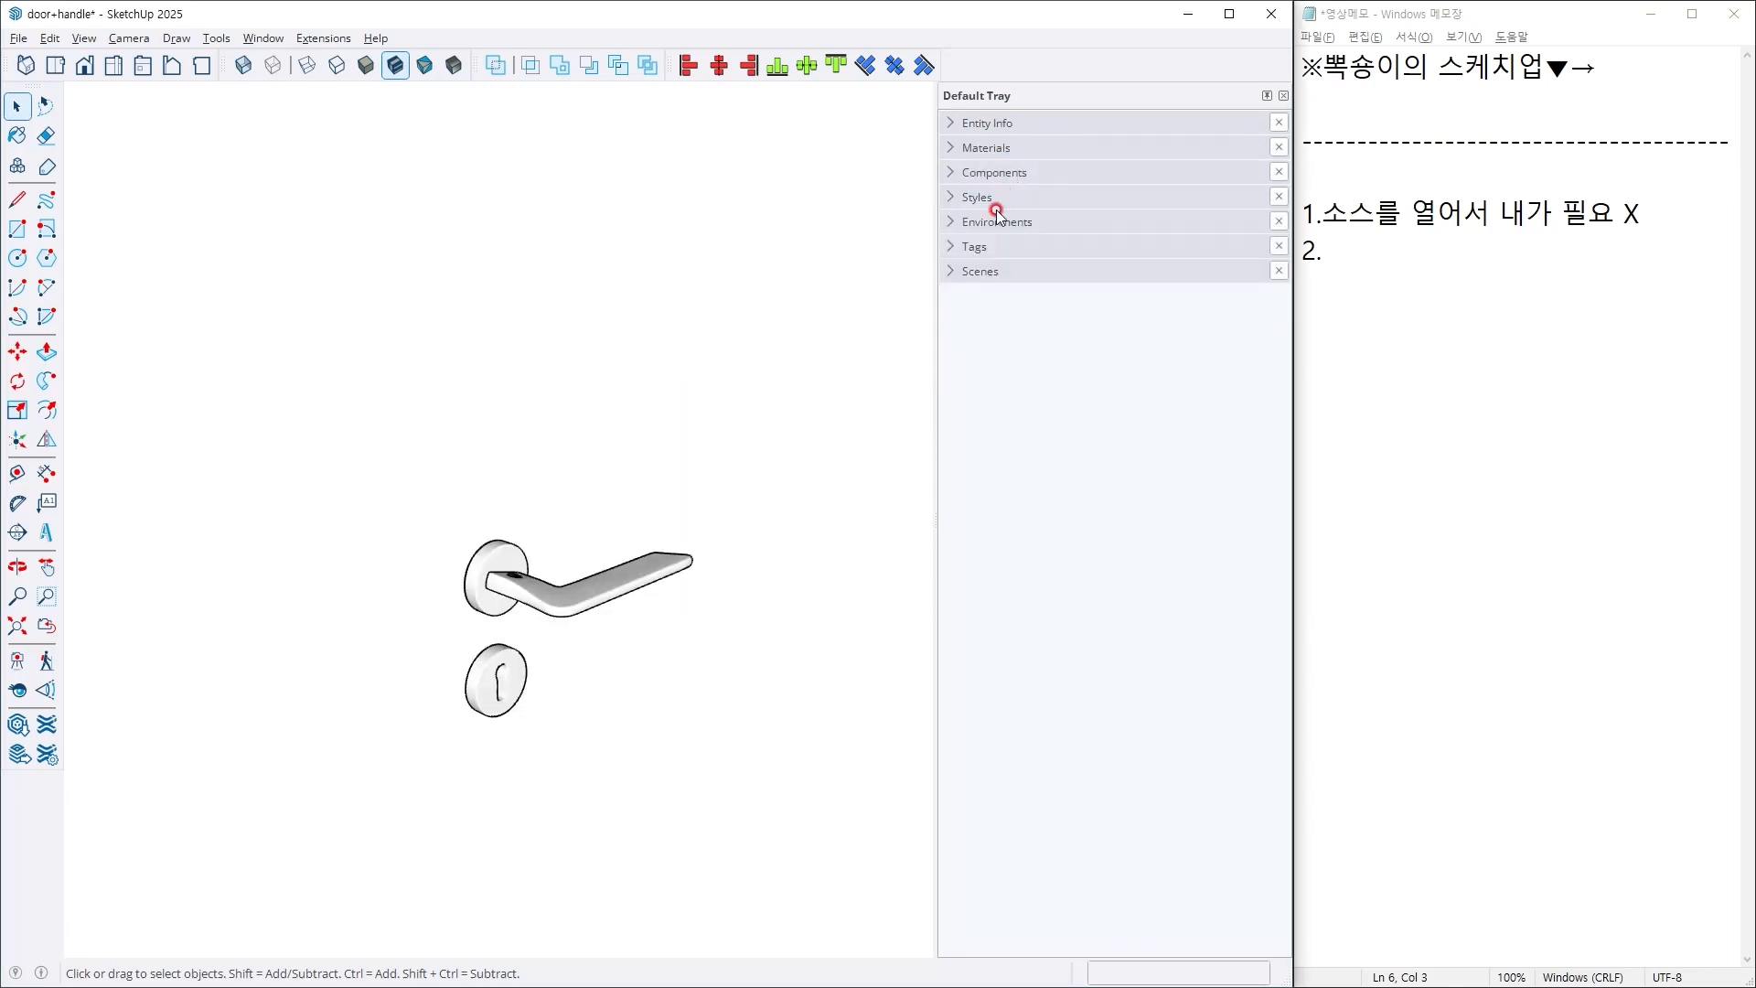
pyautogui.click(985, 249)
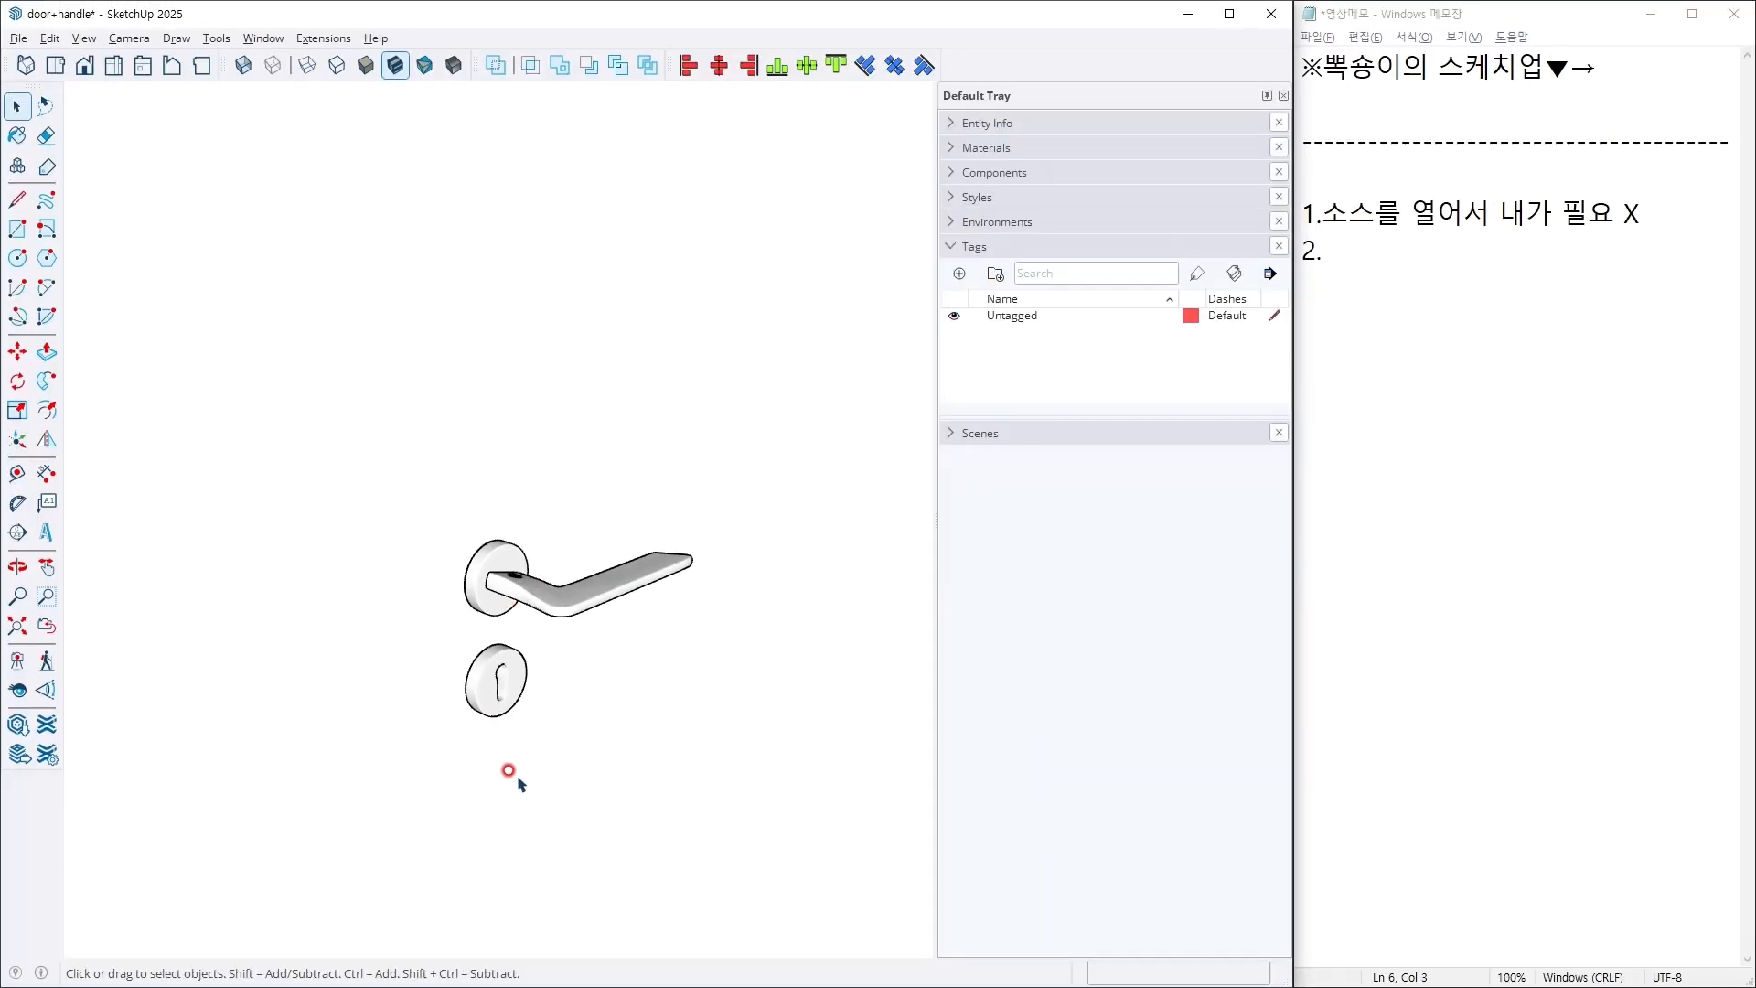
# Step: Switch to Notepad and enter "퍼지 / 태그" as note 2
pyautogui.click(1435, 284)
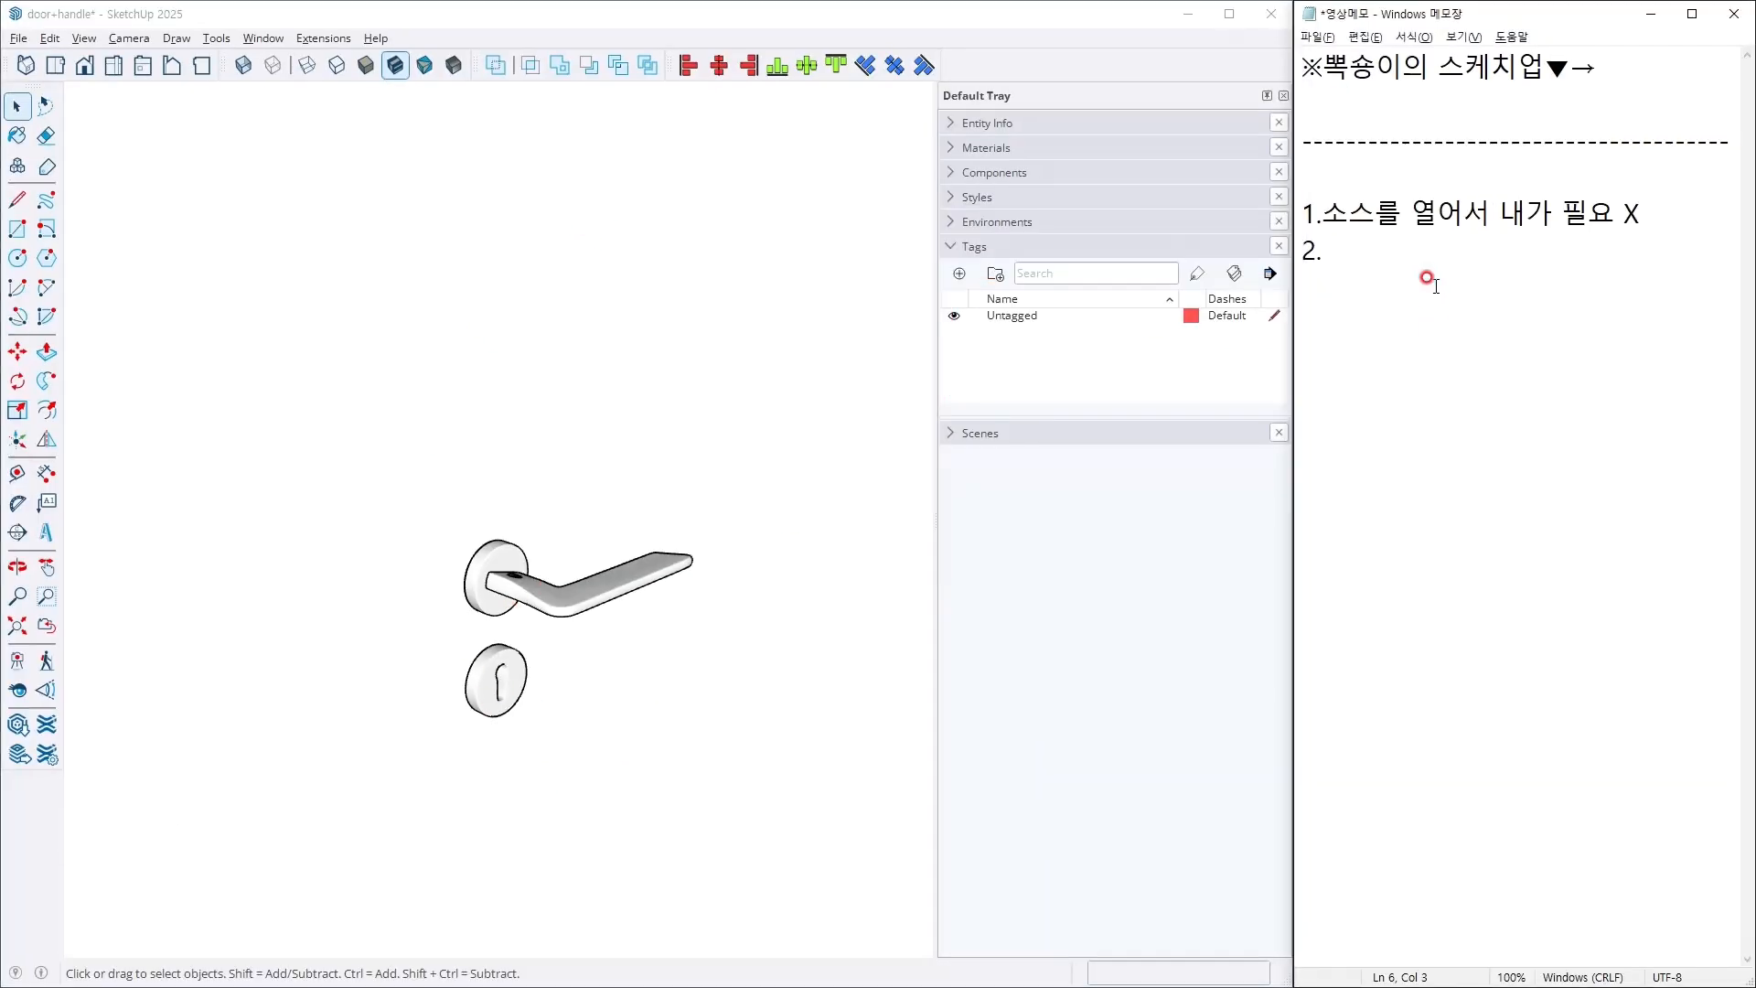
pyautogui.write('VJW')
pyautogui.press('BackSpace')
pyautogui.press('BackSpace')
pyautogui.press('Hangul')
pyautogui.write('퍼지 / ㅌ')
pyautogui.write('ㅐ그')
# Step: Save the purged handle model in SketchUp to the desktop under the new name V
pyautogui.click(234, 117)
pyautogui.click(18, 38)
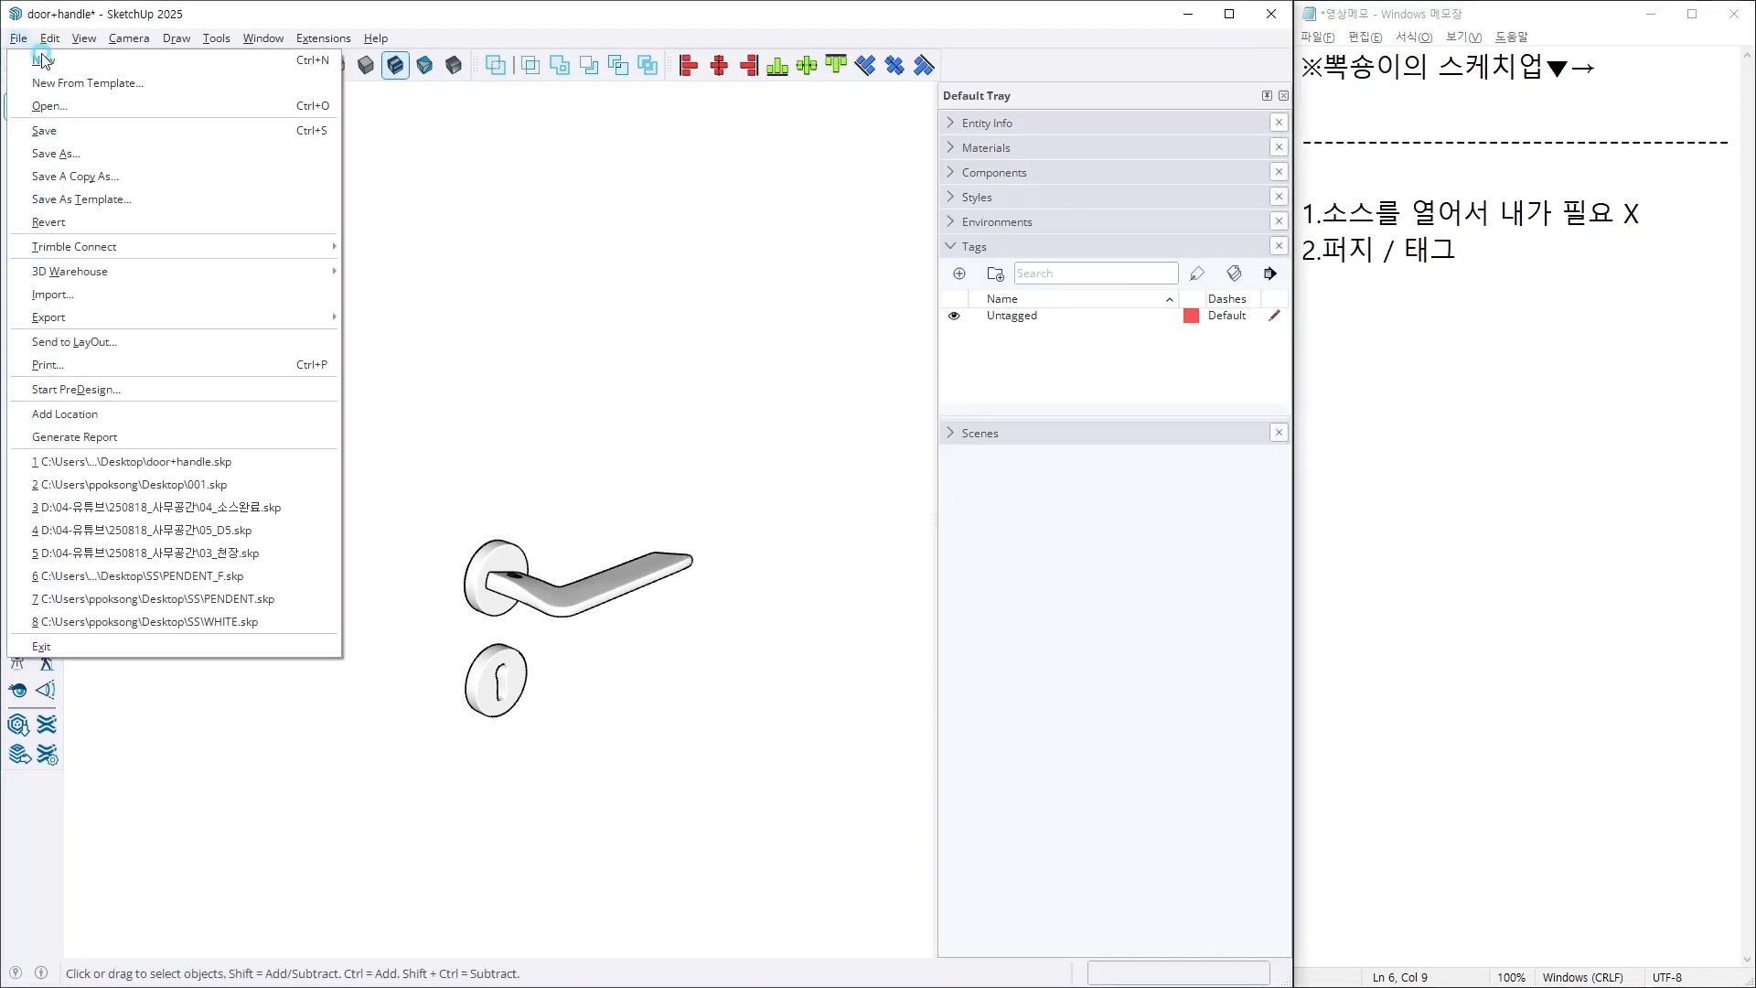
pyautogui.click(87, 149)
pyautogui.write('V')
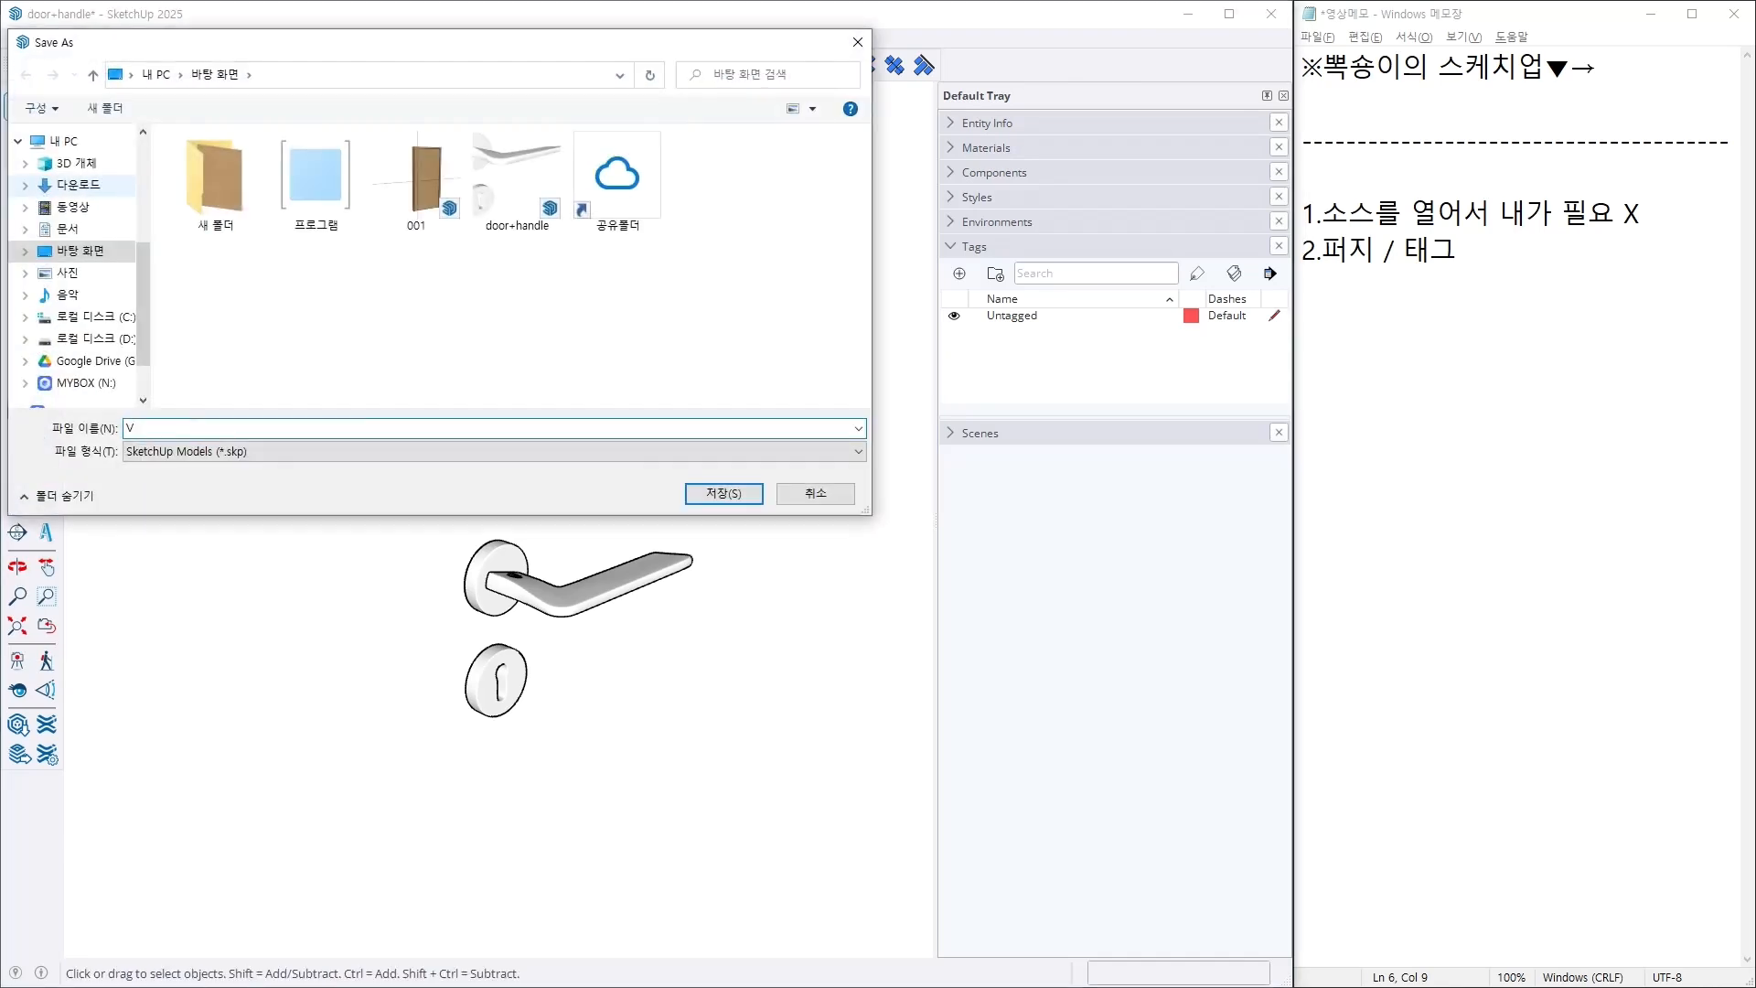
pyautogui.press('Return')
# Step: Reopen the 001 door model from the desktop and add the line "3.IMPORT" to the Notepad notes
pyautogui.click(18, 39)
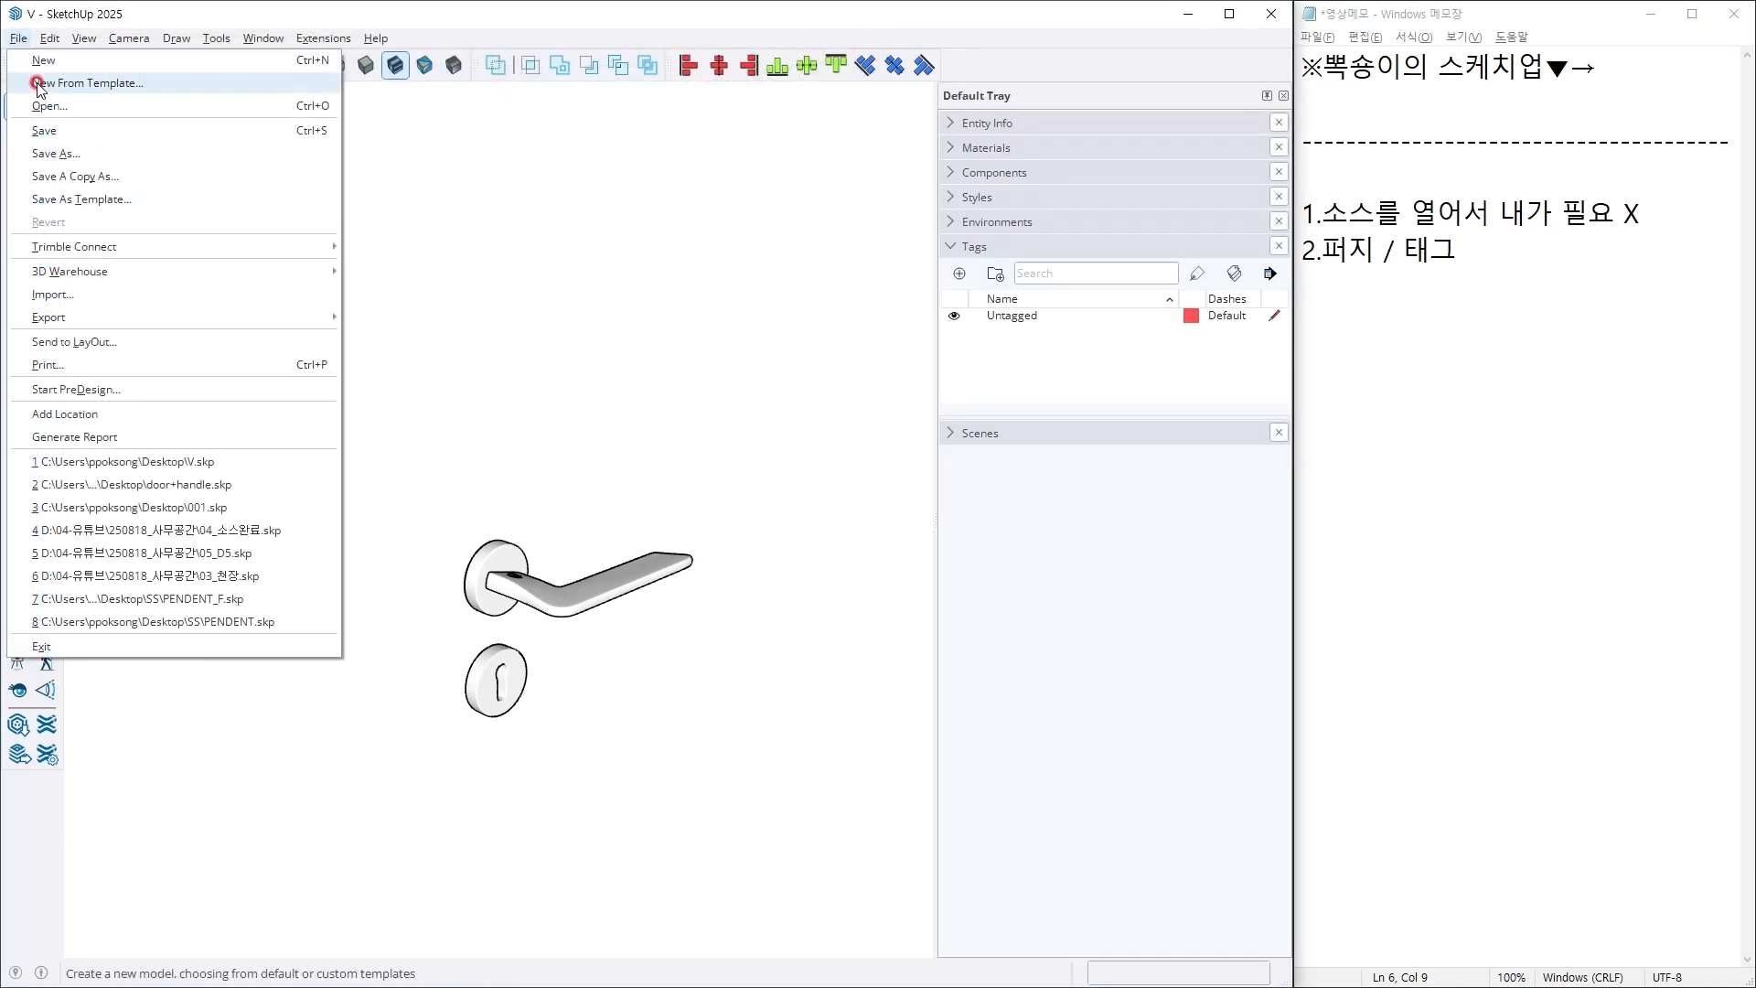
pyautogui.click(43, 106)
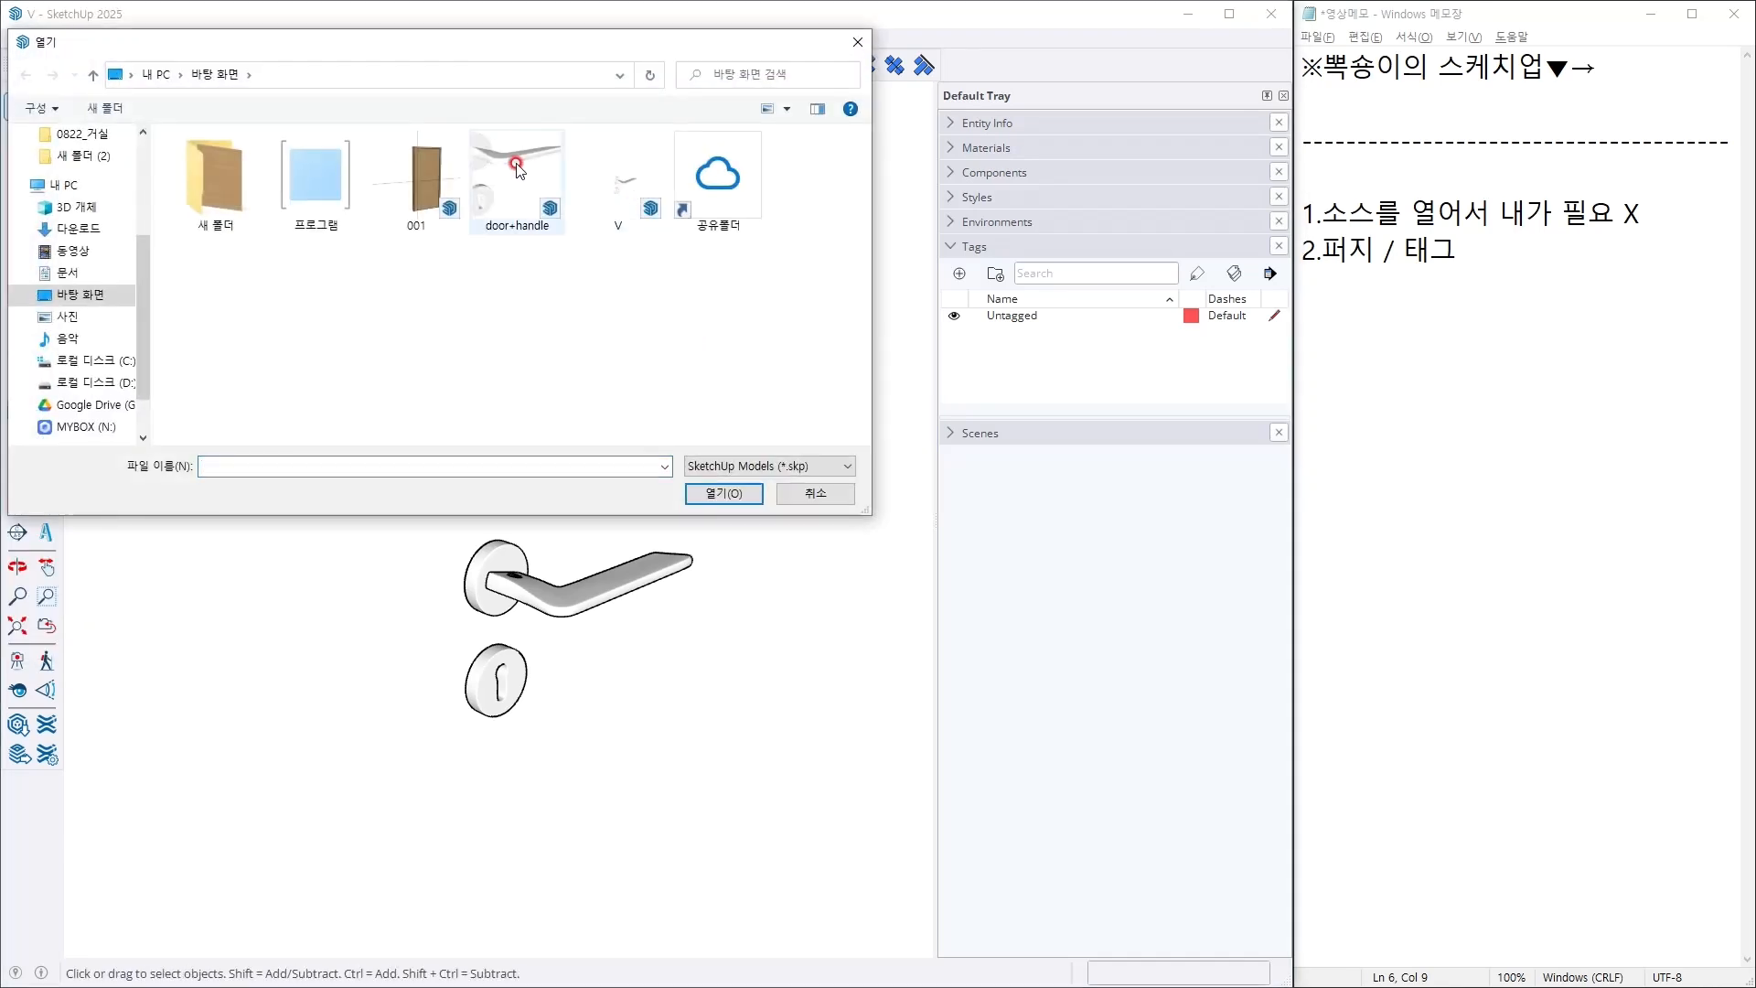
pyautogui.doubleClick(416, 178)
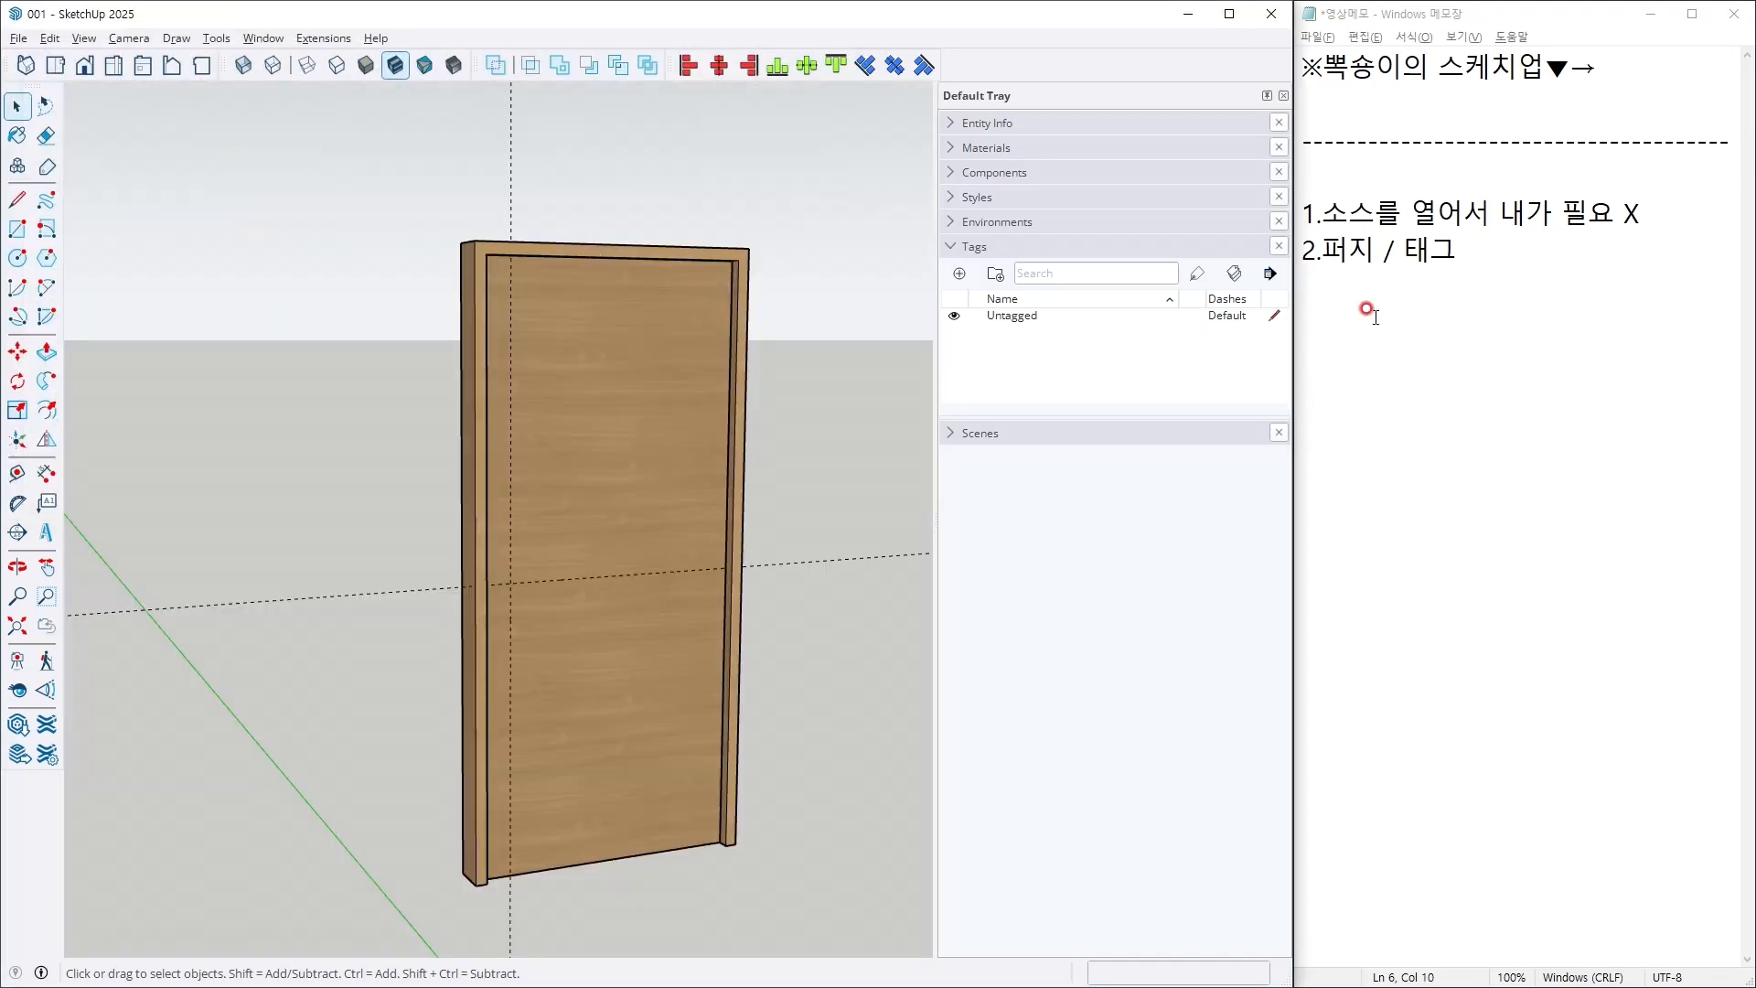
pyautogui.click(1374, 317)
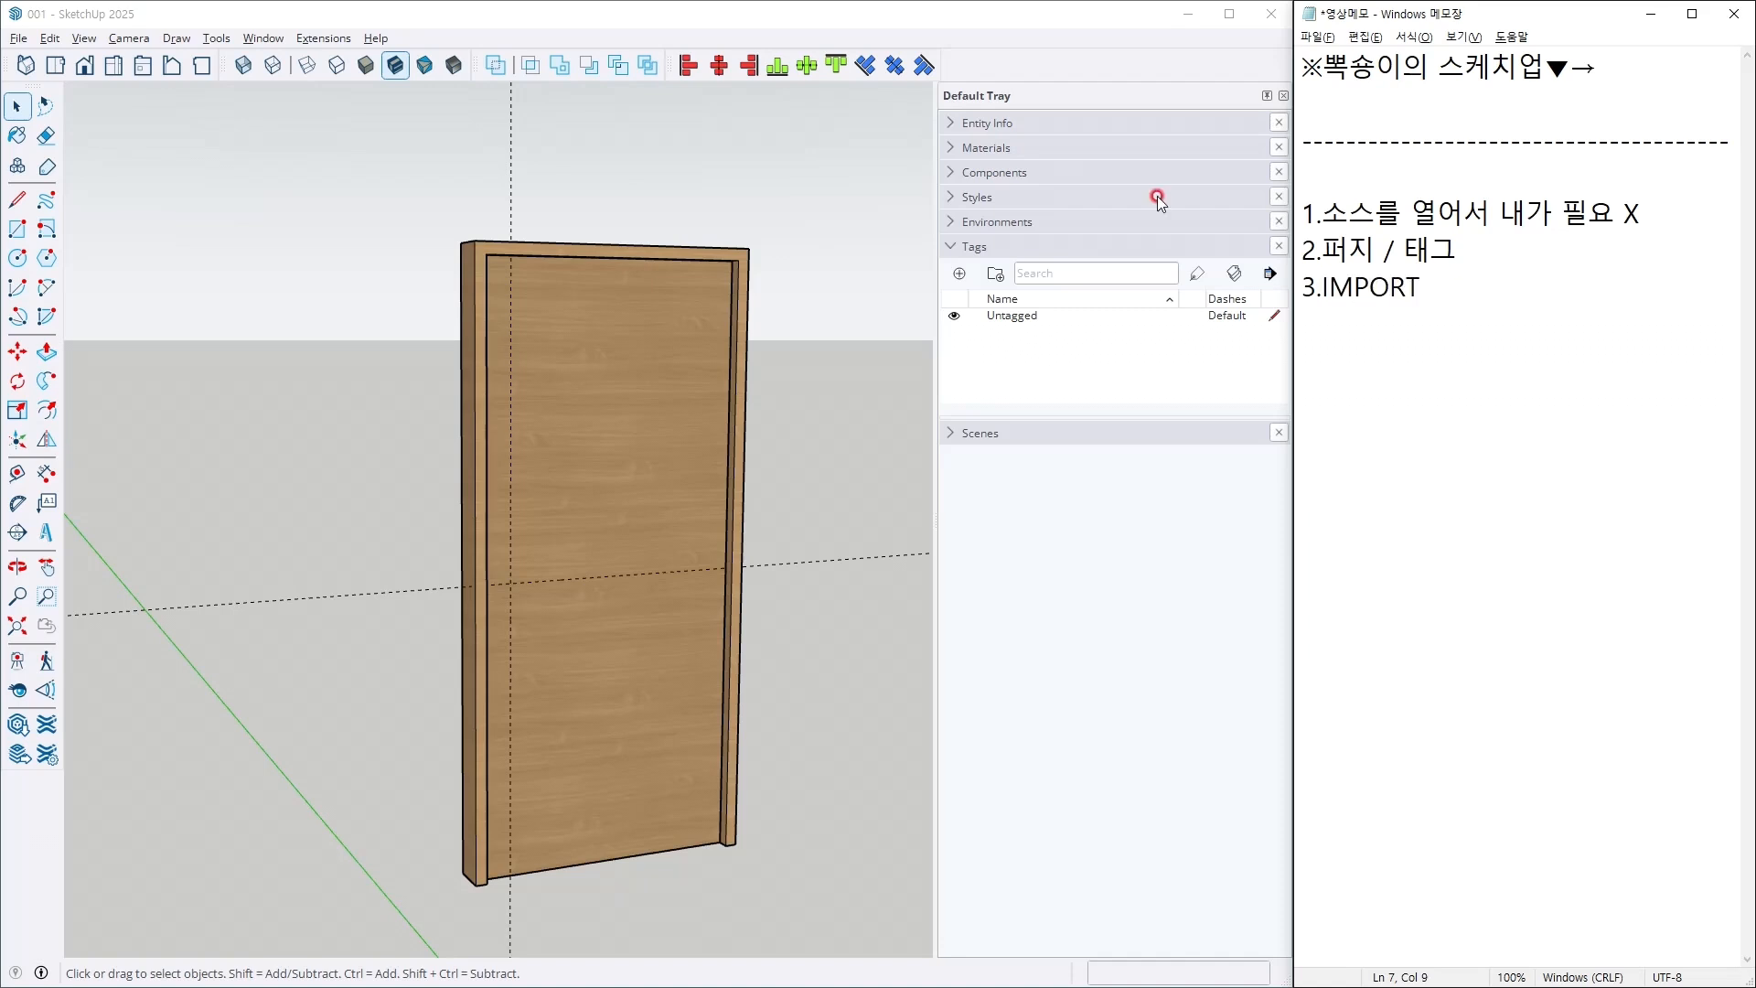
# Step: Import the V handle model into the door file and place it on the ground in front of the door
pyautogui.click(18, 38)
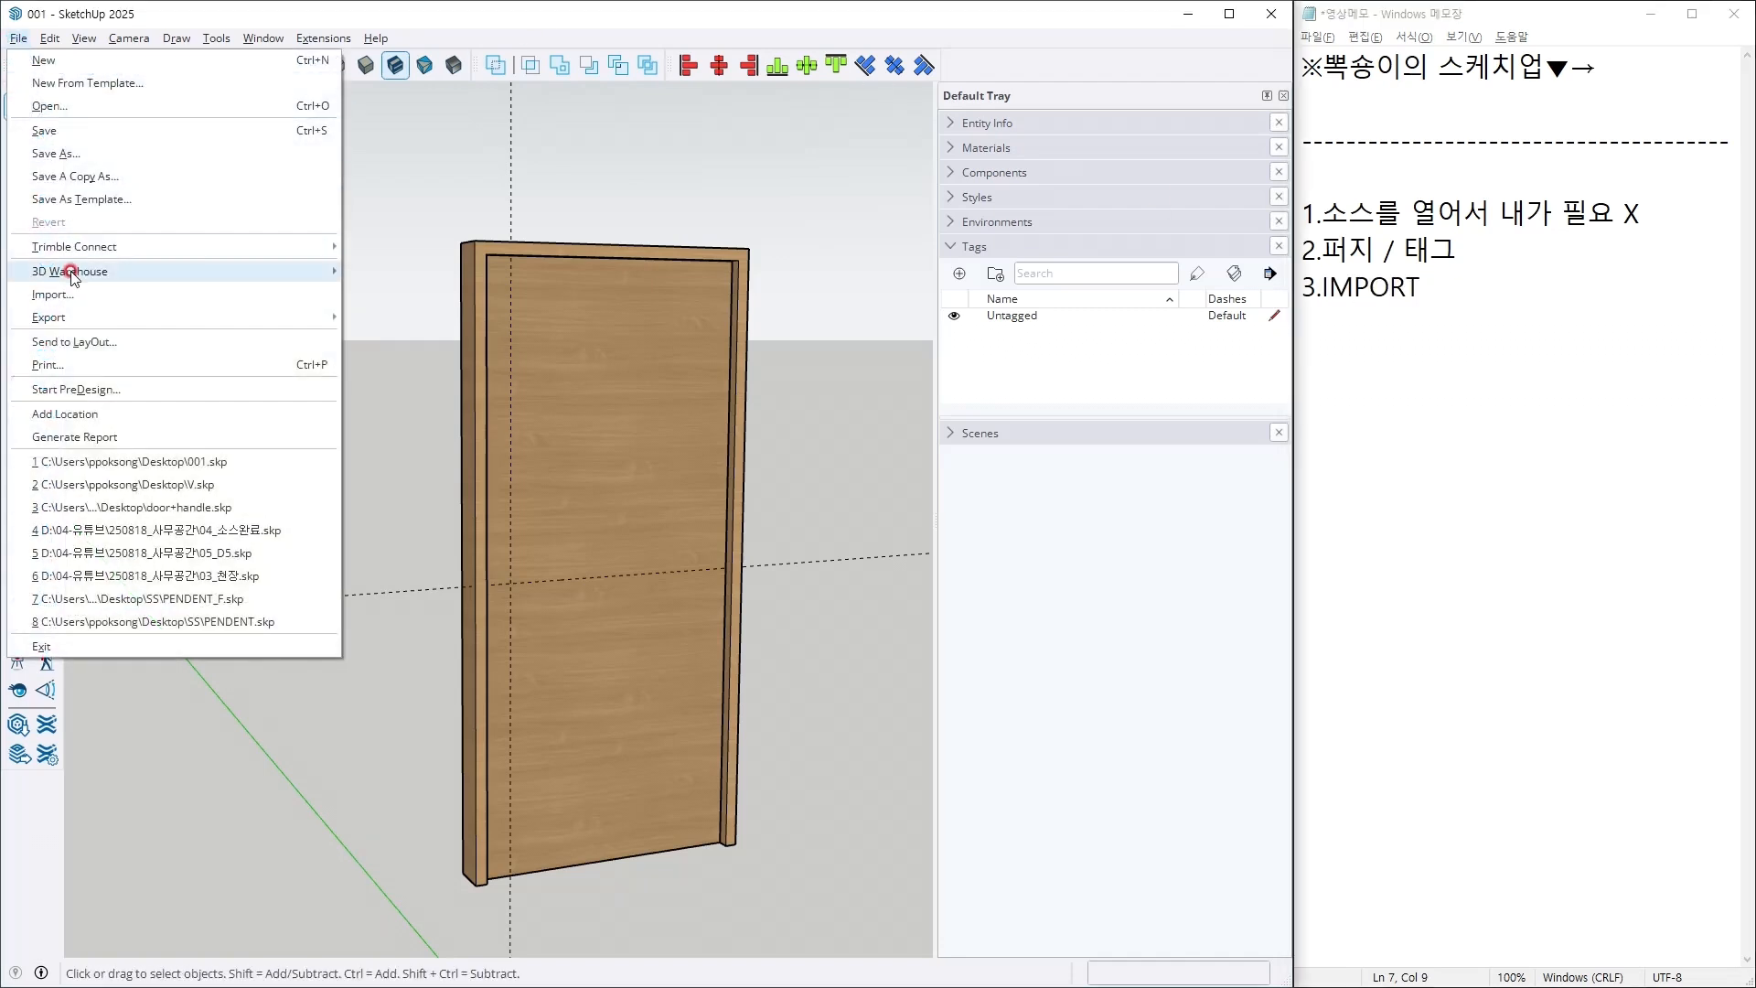
pyautogui.click(55, 294)
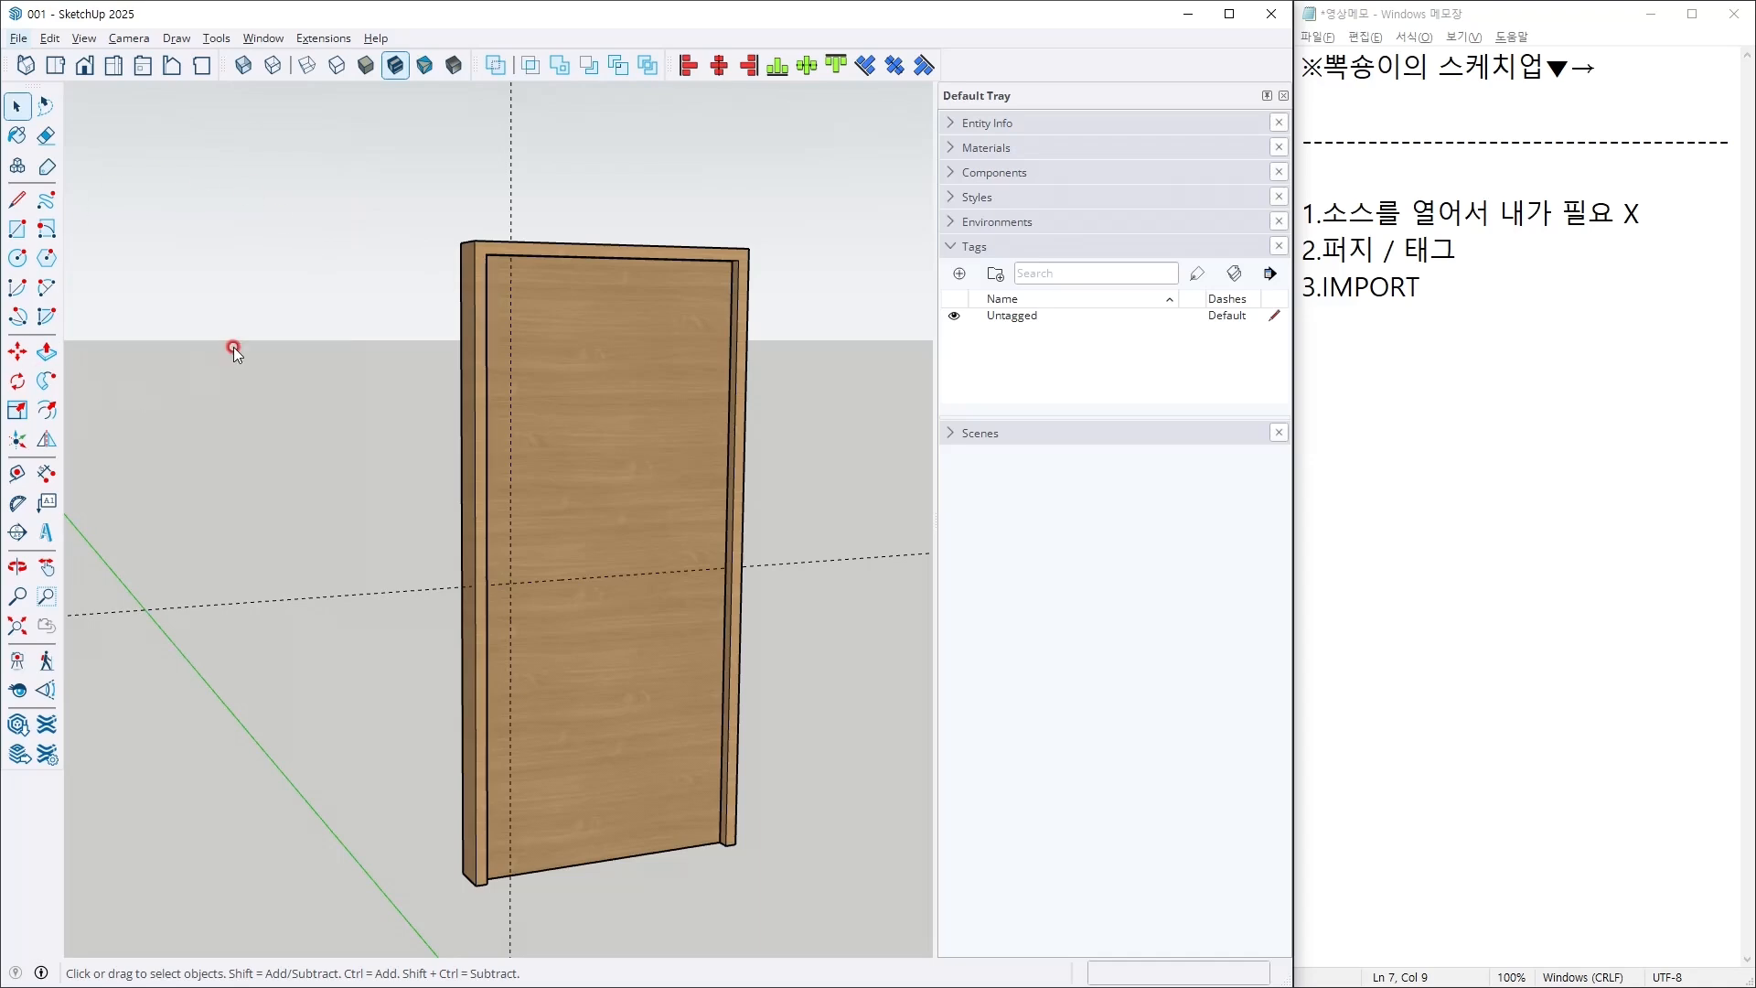
pyautogui.doubleClick(640, 172)
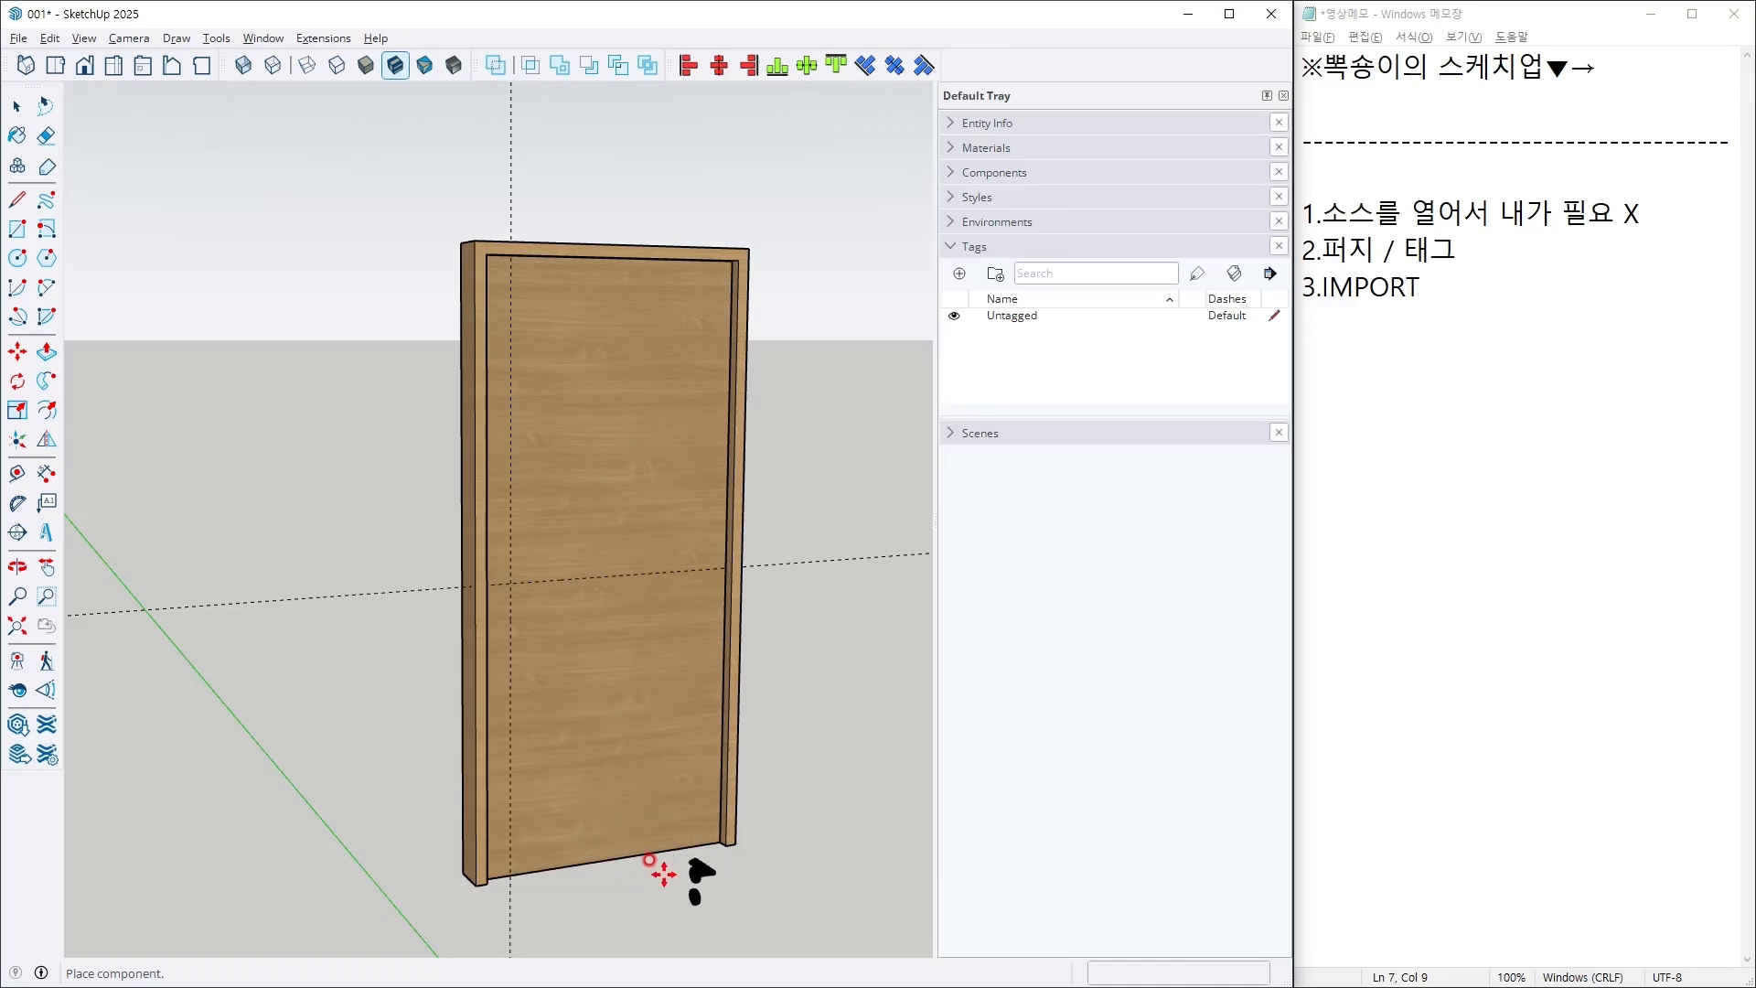
pyautogui.click(708, 896)
pyautogui.press('m')
pyautogui.moveTo(675, 783); pyautogui.dragTo(670, 869, button='middle')
pyautogui.scroll(2, 672, 870)
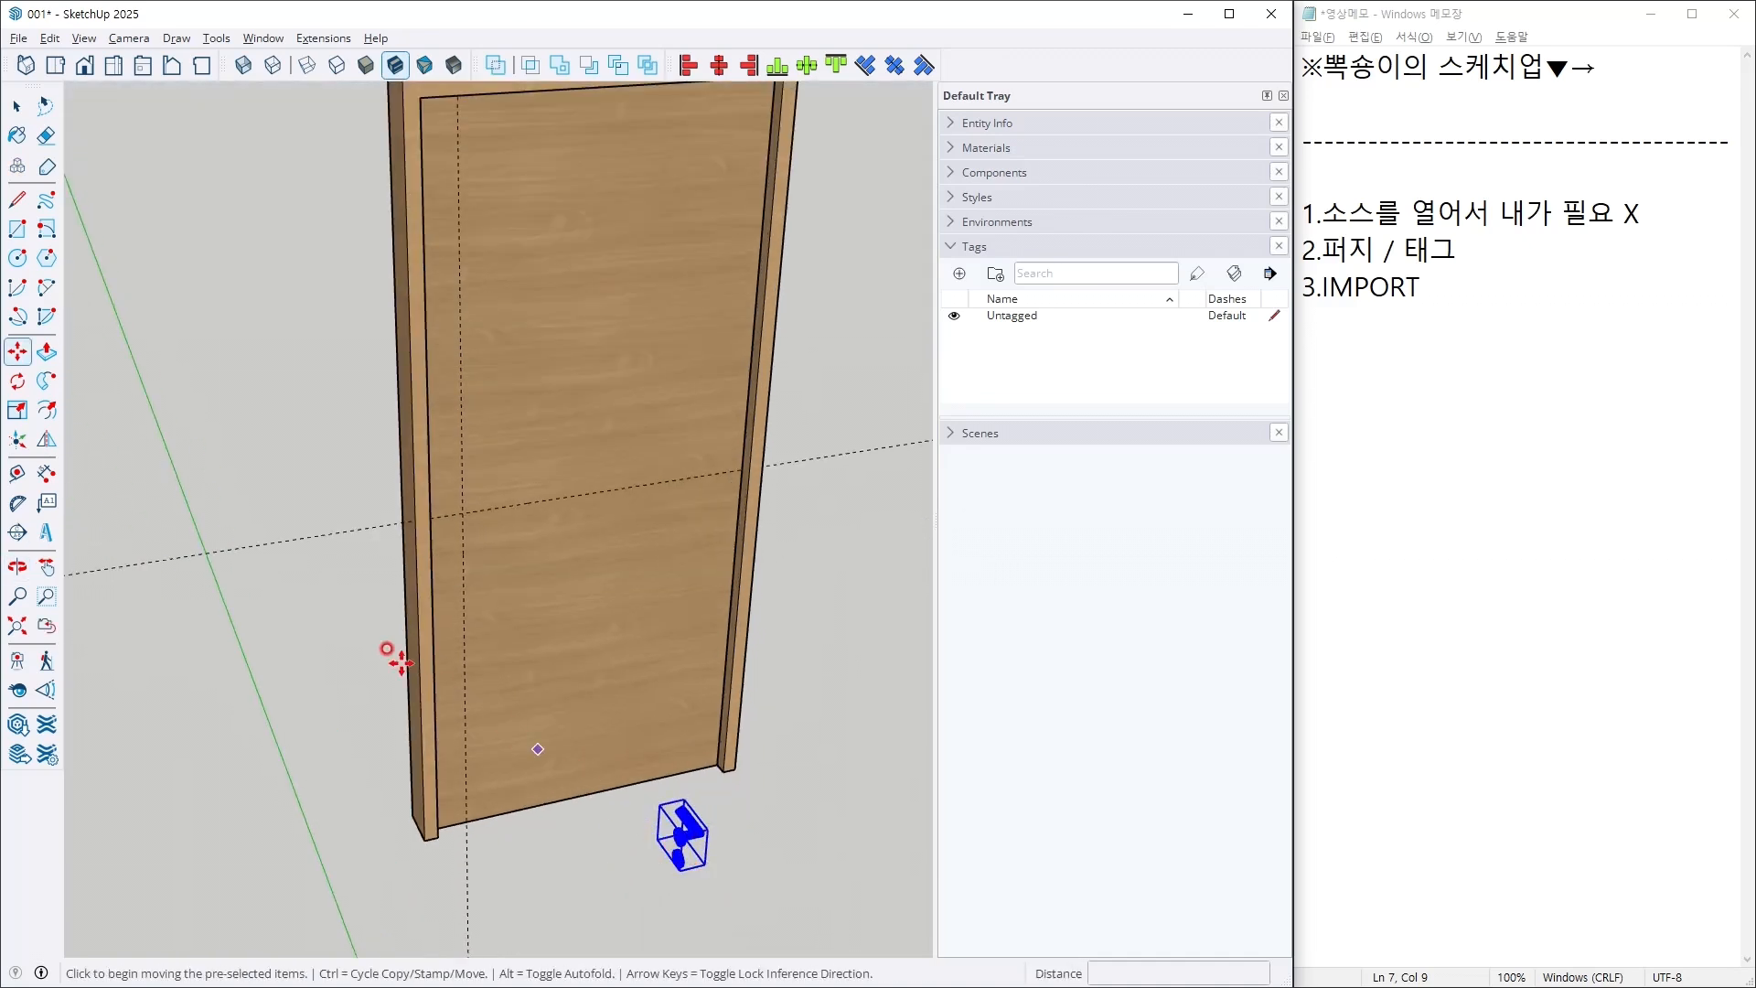
# Step: Switch to Notepad and add the line "4.회전" to the notes
pyautogui.click(1456, 316)
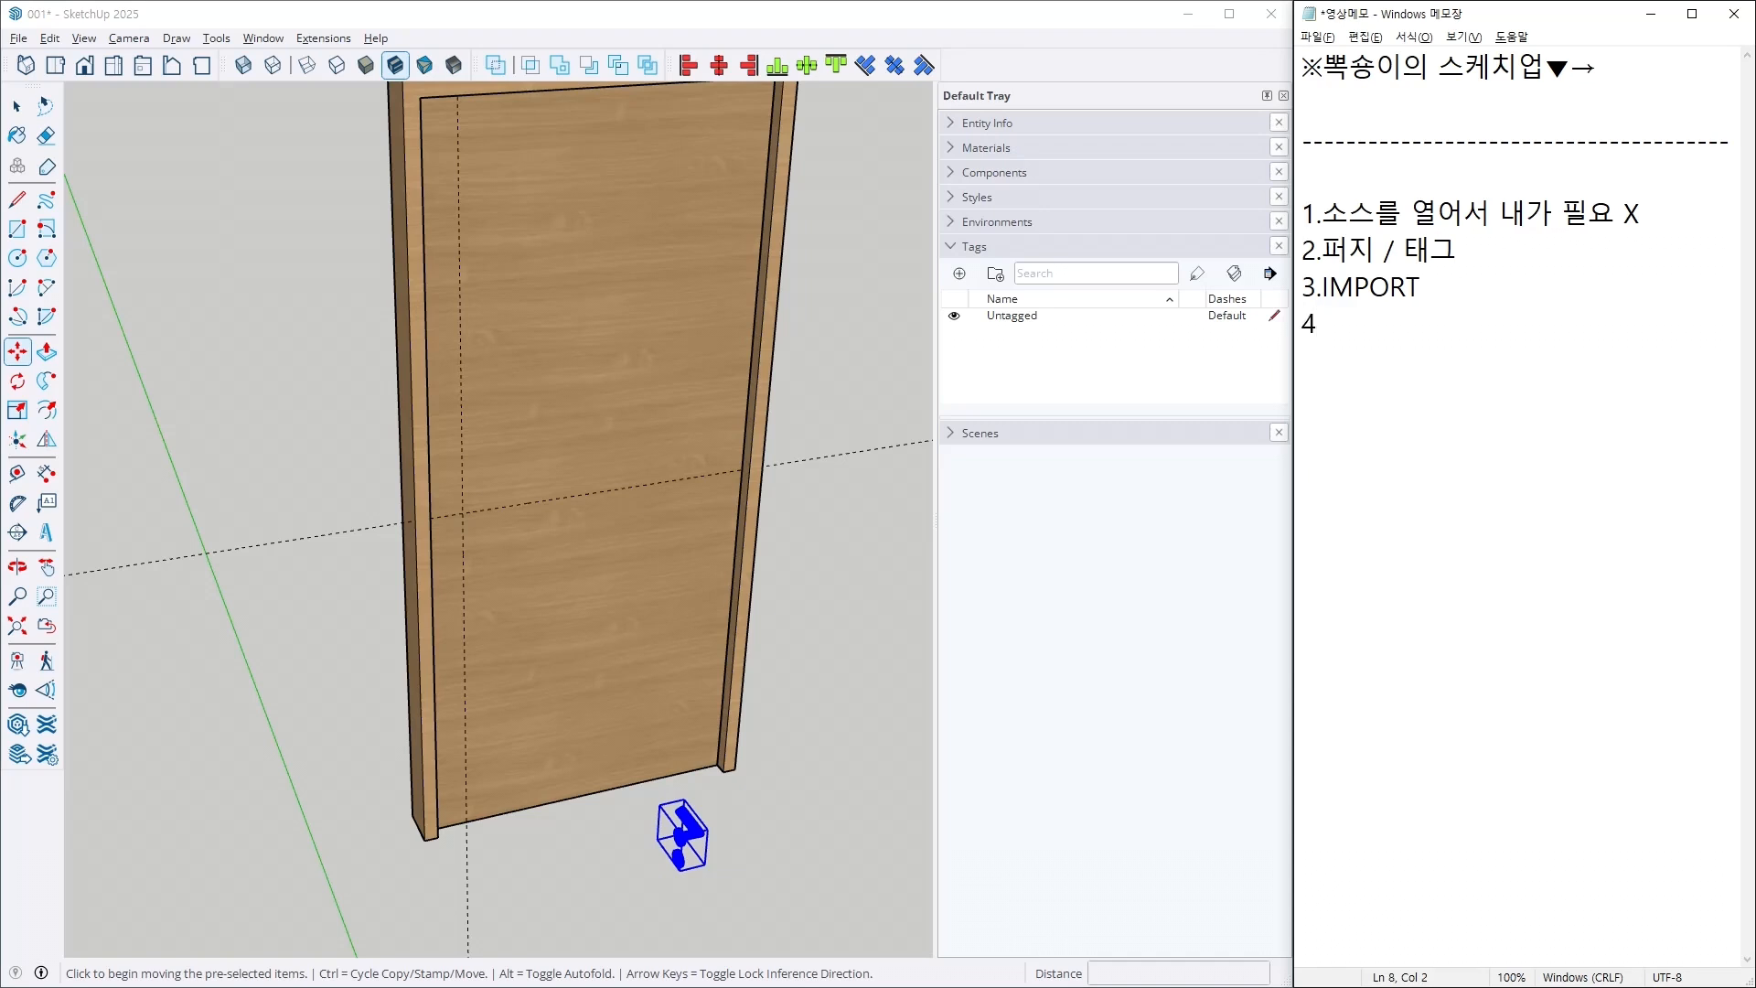
pyautogui.write('4.G')
pyautogui.press('BackSpace')
pyautogui.press('Hangul')
pyautogui.write('회전')
# Step: Rotate the imported handle in the ground plane about a point in front of the door in SketchUp
pyautogui.click(16, 380)
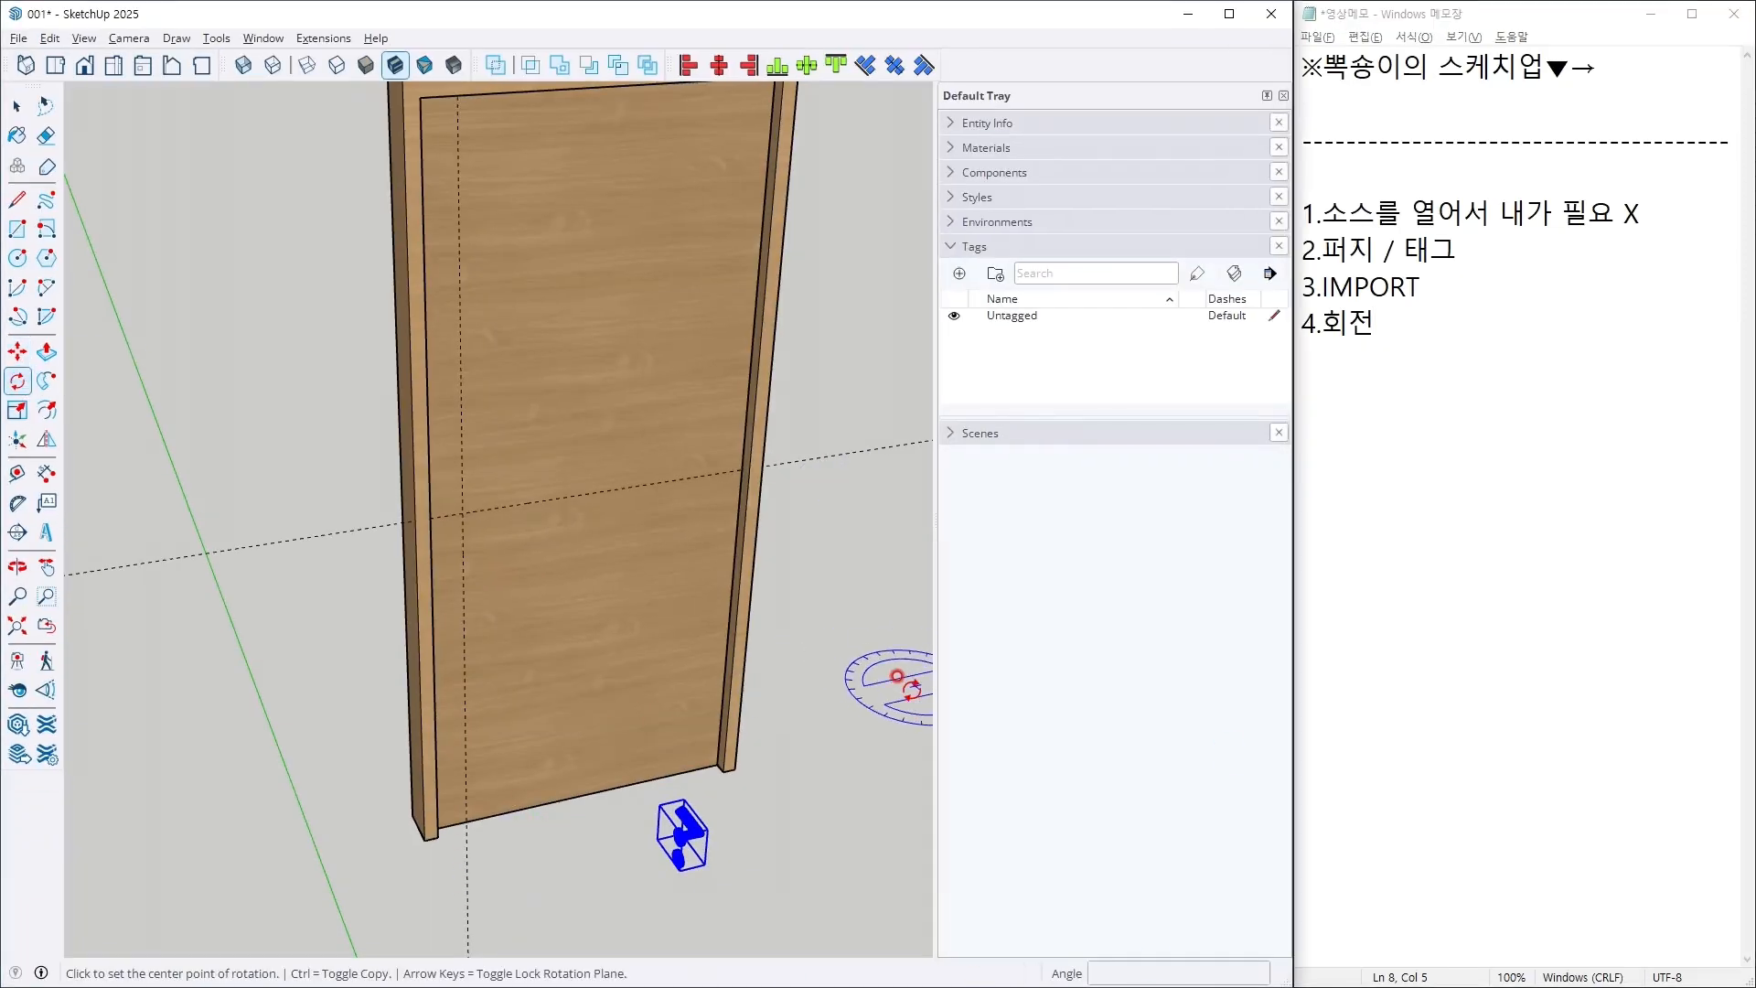
pyautogui.scroll(-4, 897, 676)
pyautogui.scroll(1, 679, 912)
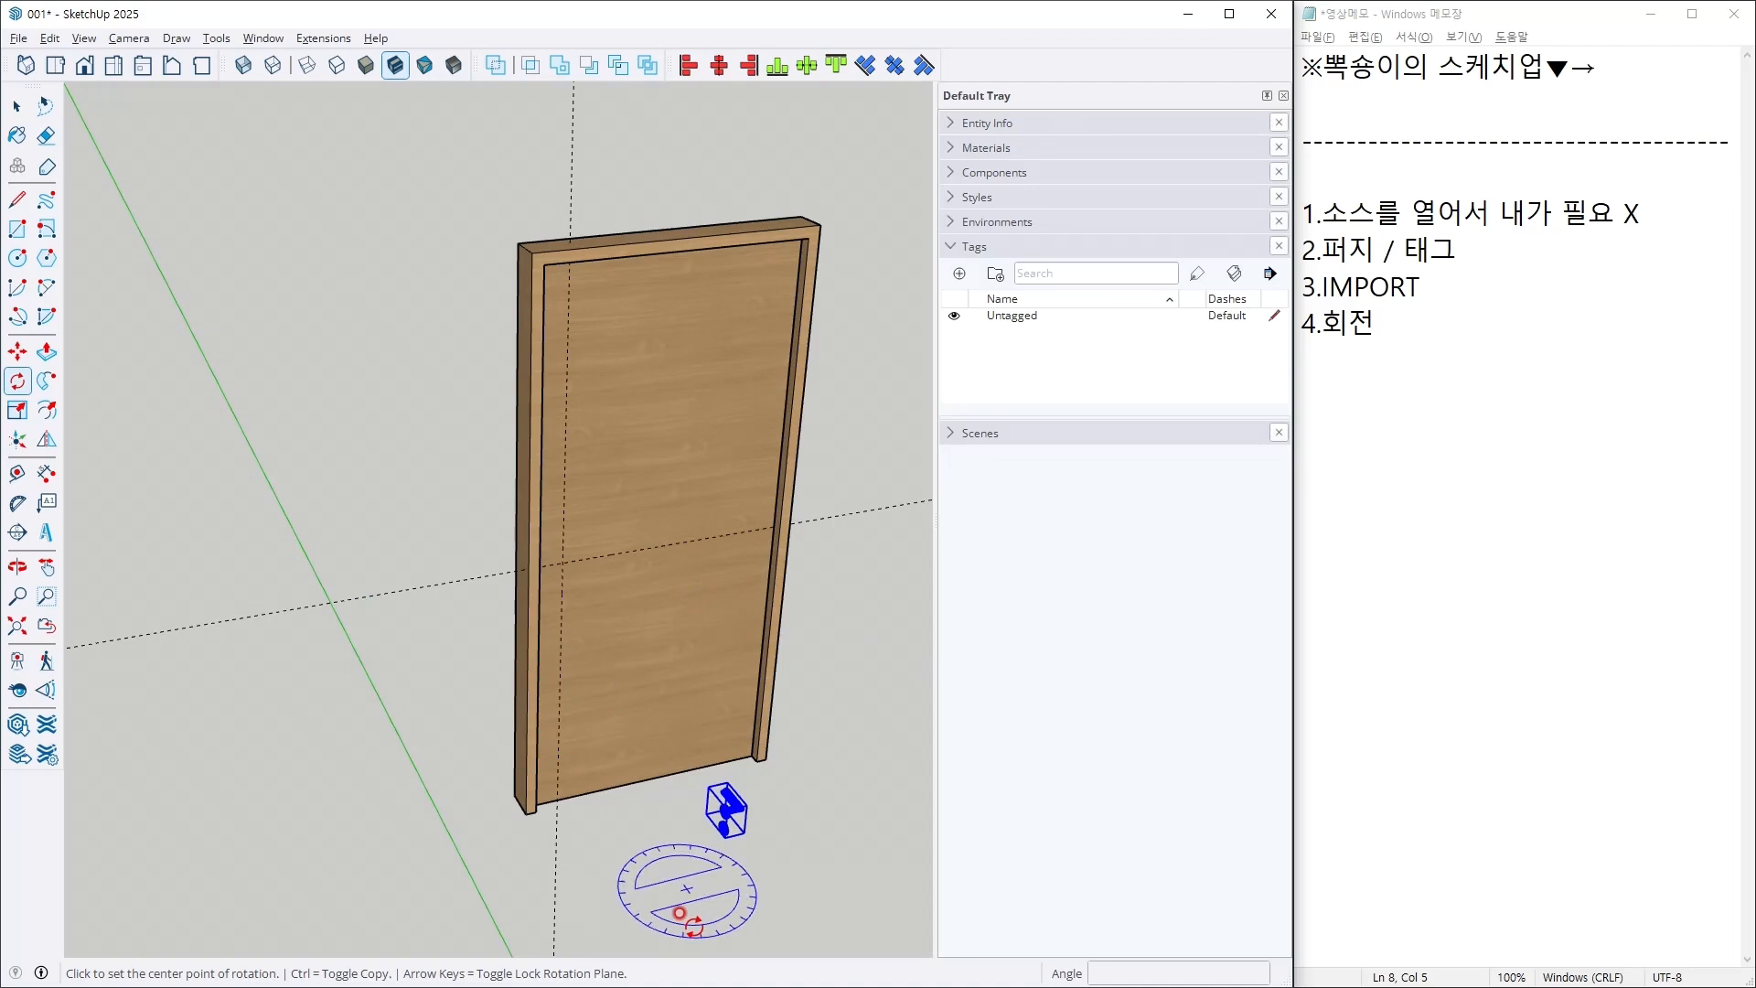
pyautogui.click(655, 888)
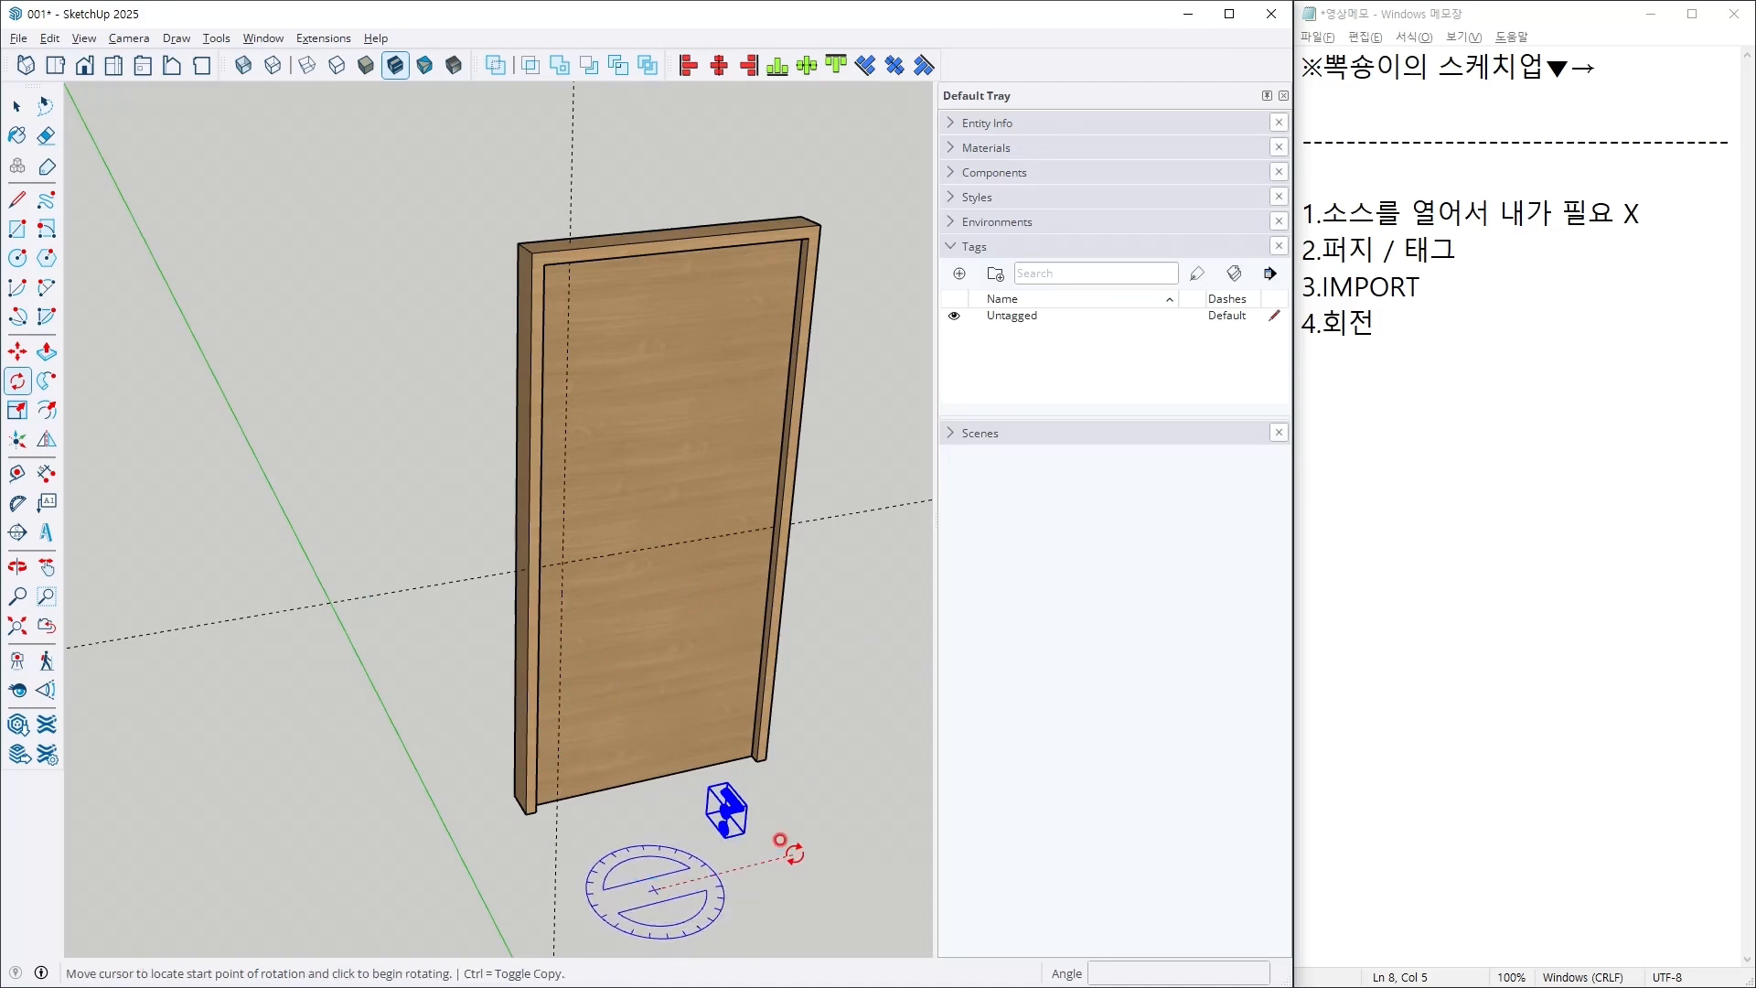
pyautogui.click(782, 841)
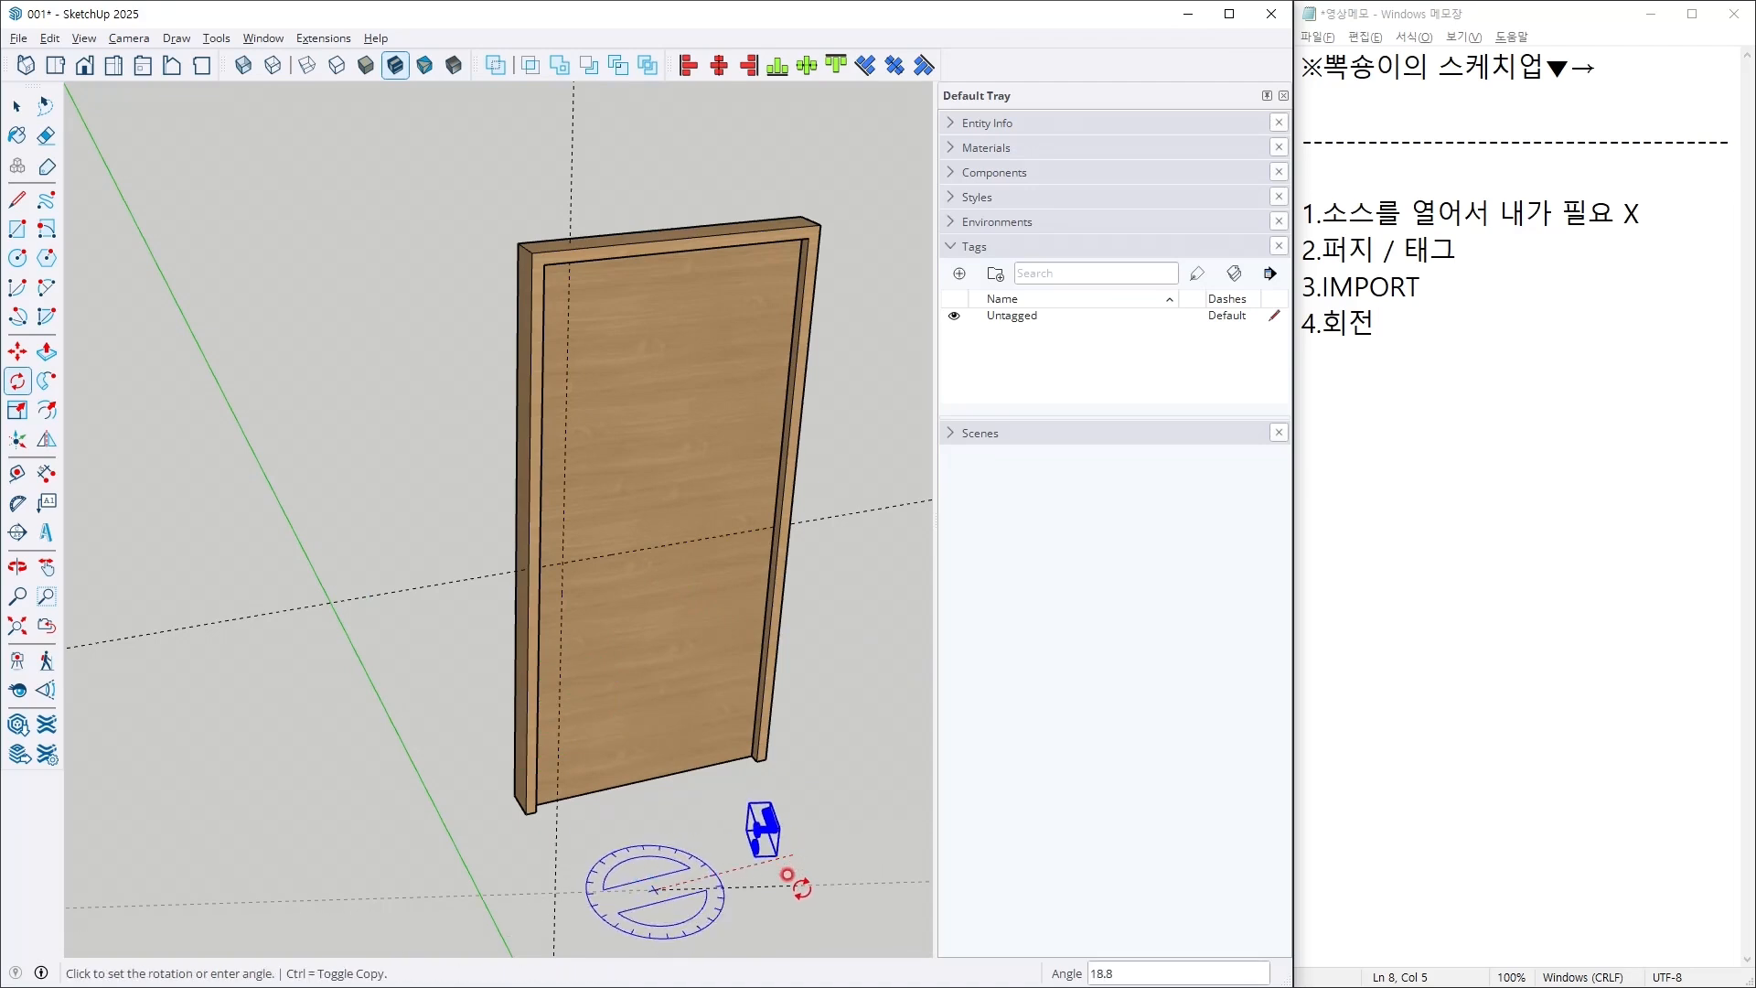
pyautogui.press('Return')
pyautogui.scroll(-2, 788, 880)
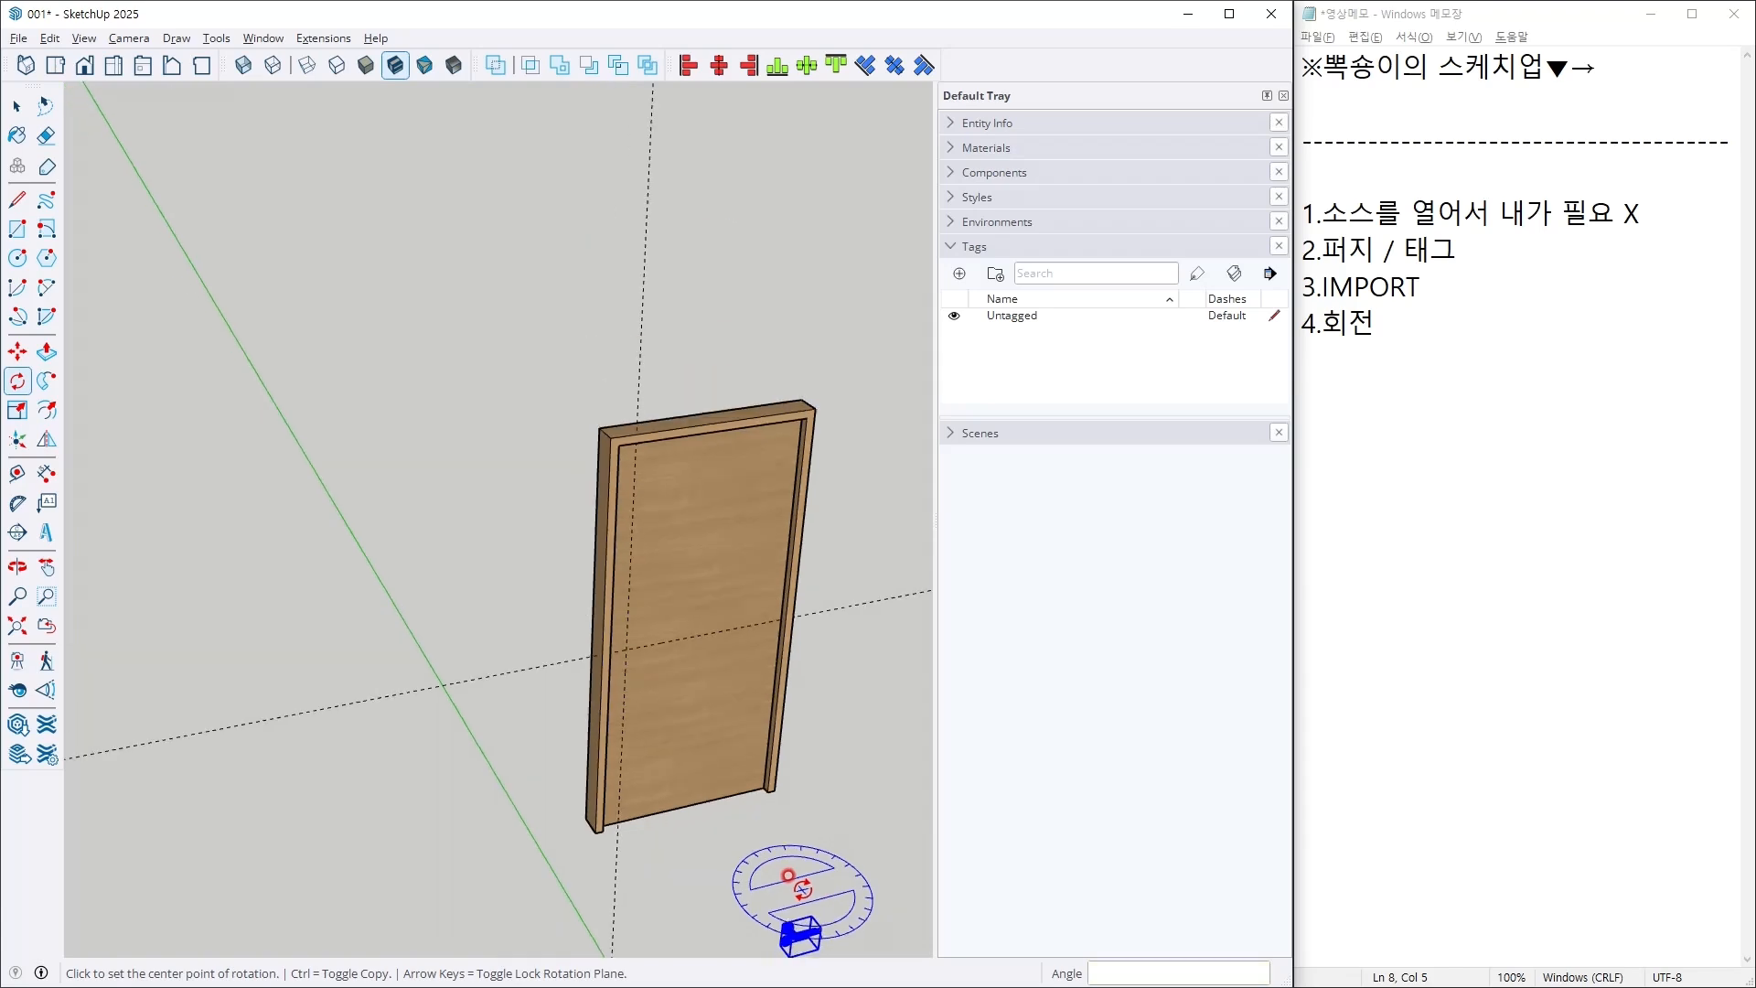
pyautogui.moveTo(794, 880); pyautogui.dragTo(947, 889, button='middle')
pyautogui.scroll(6, 883, 889)
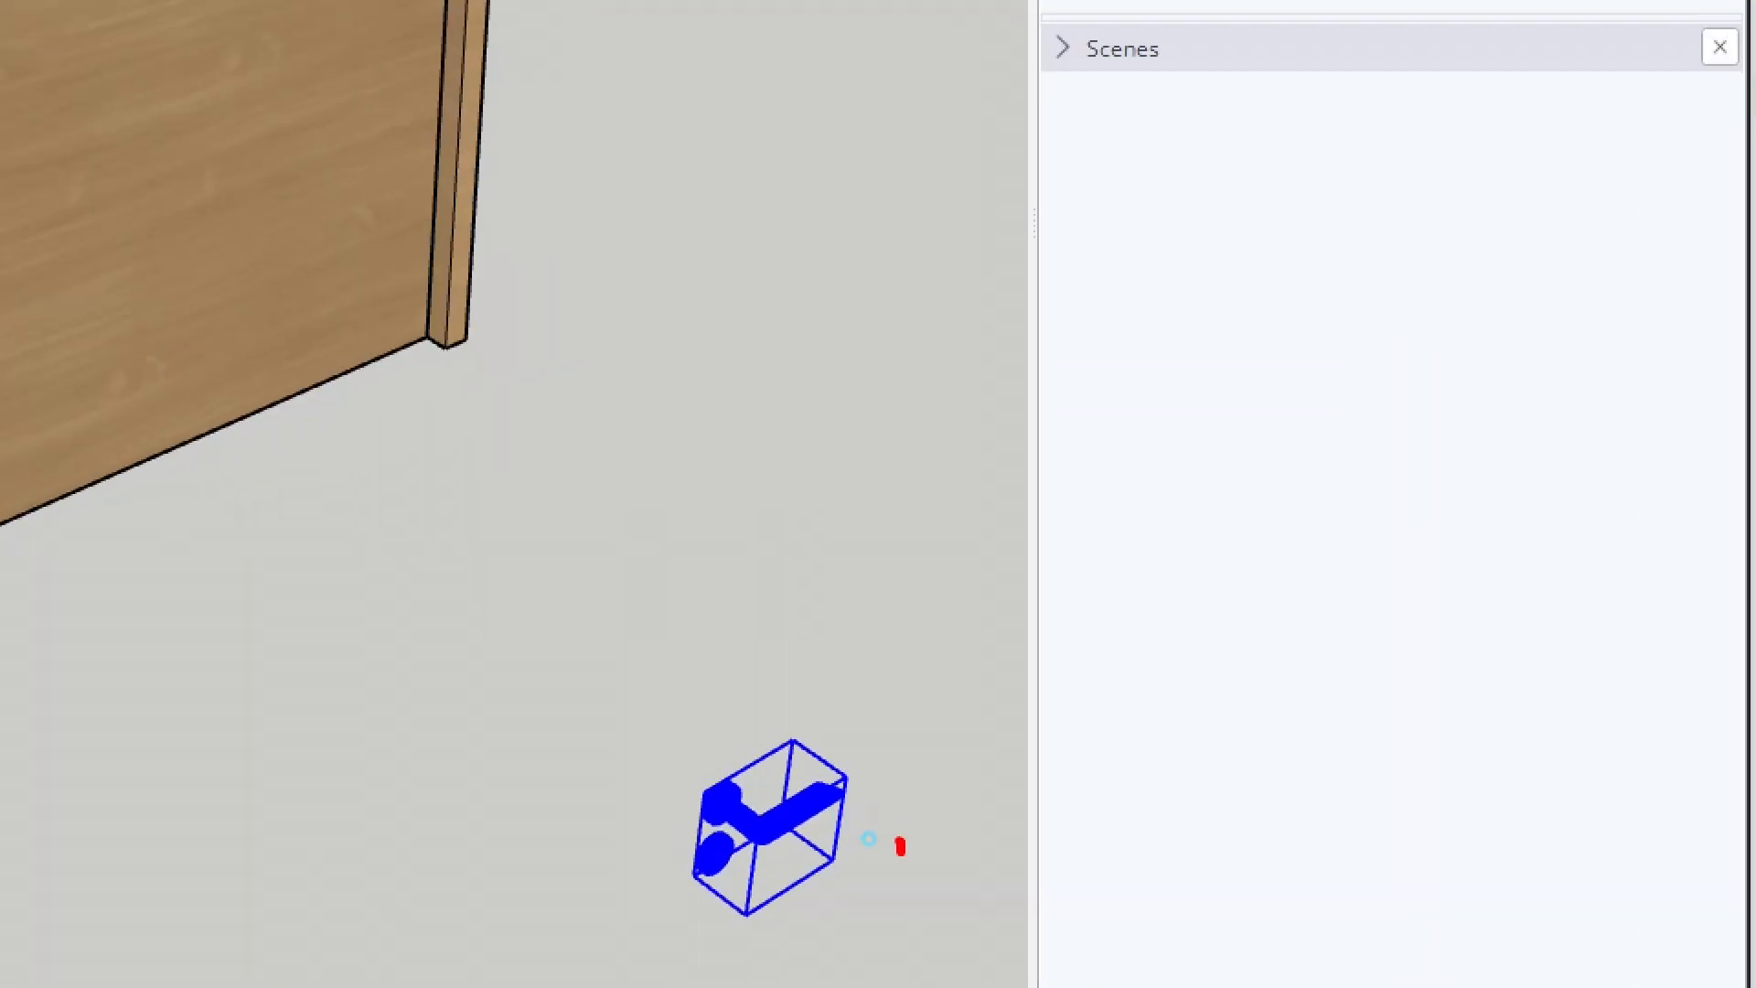
pyautogui.moveTo(900, 850); pyautogui.dragTo(936, 984)
pyautogui.rightClick(814, 843)
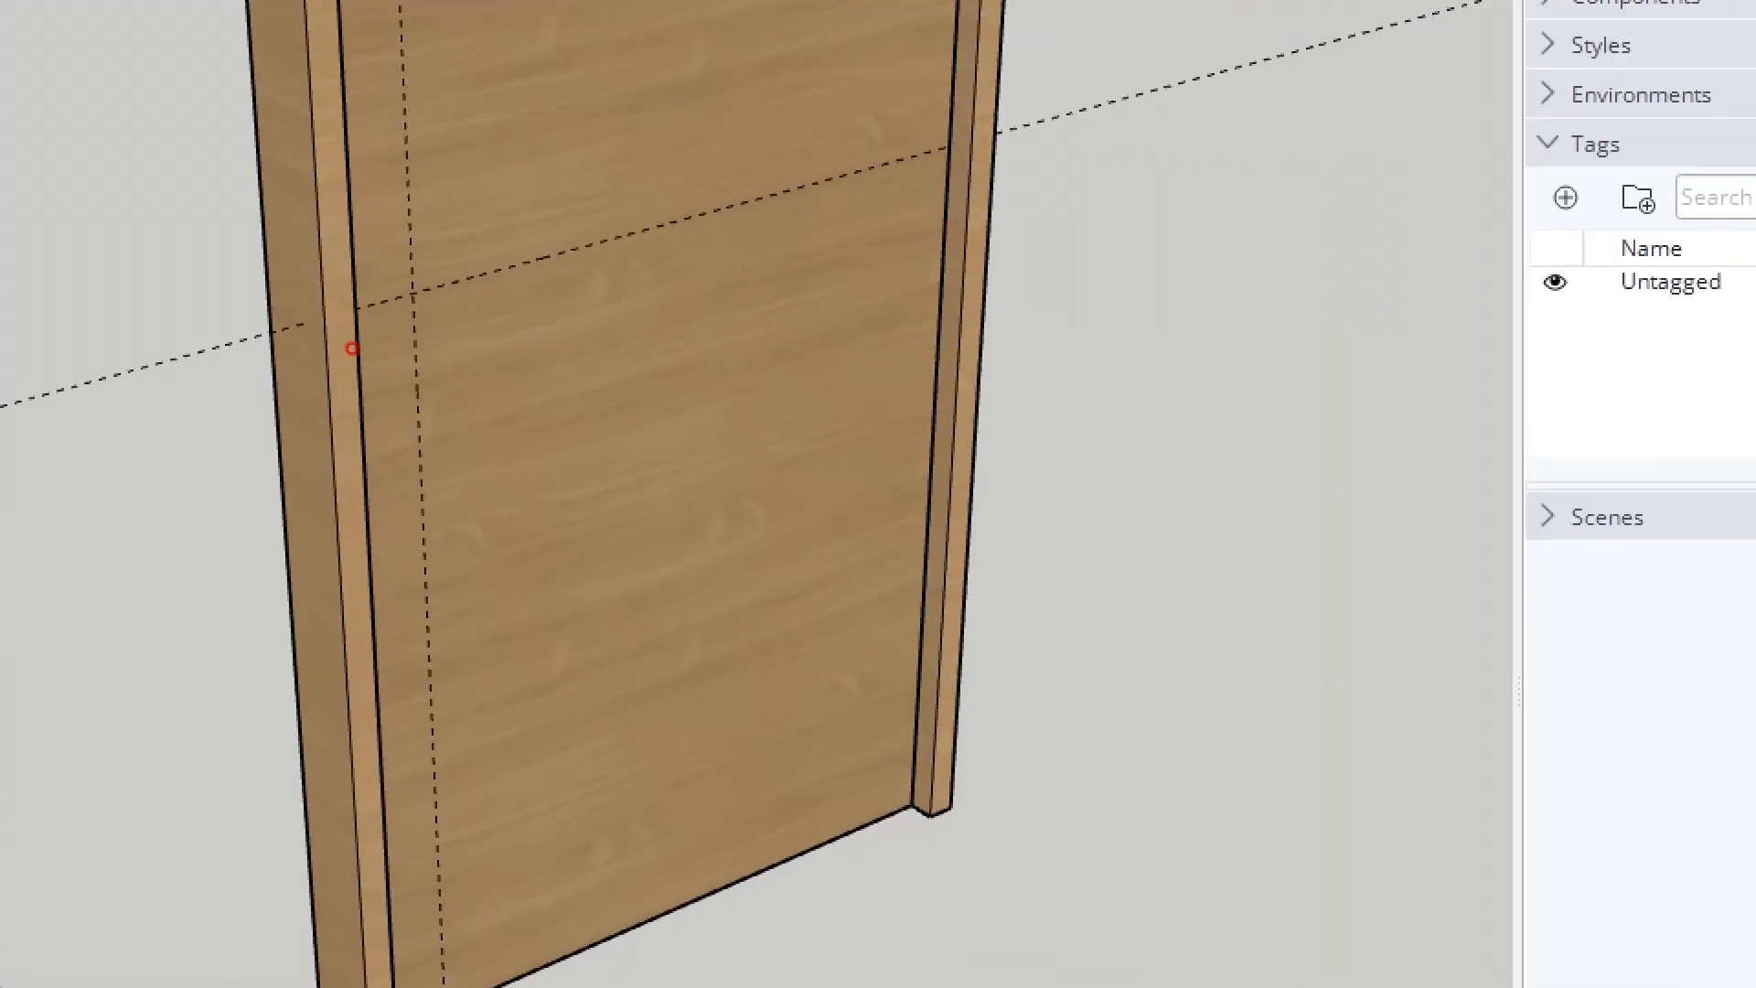
pyautogui.moveTo(443, 286)
pyautogui.mouseDown()
pyautogui.moveTo(414, 352)
pyautogui.moveTo(325, 388)
pyautogui.moveTo(344, 382)
pyautogui.mouseUp()
pyautogui.rightClick(337, 416)
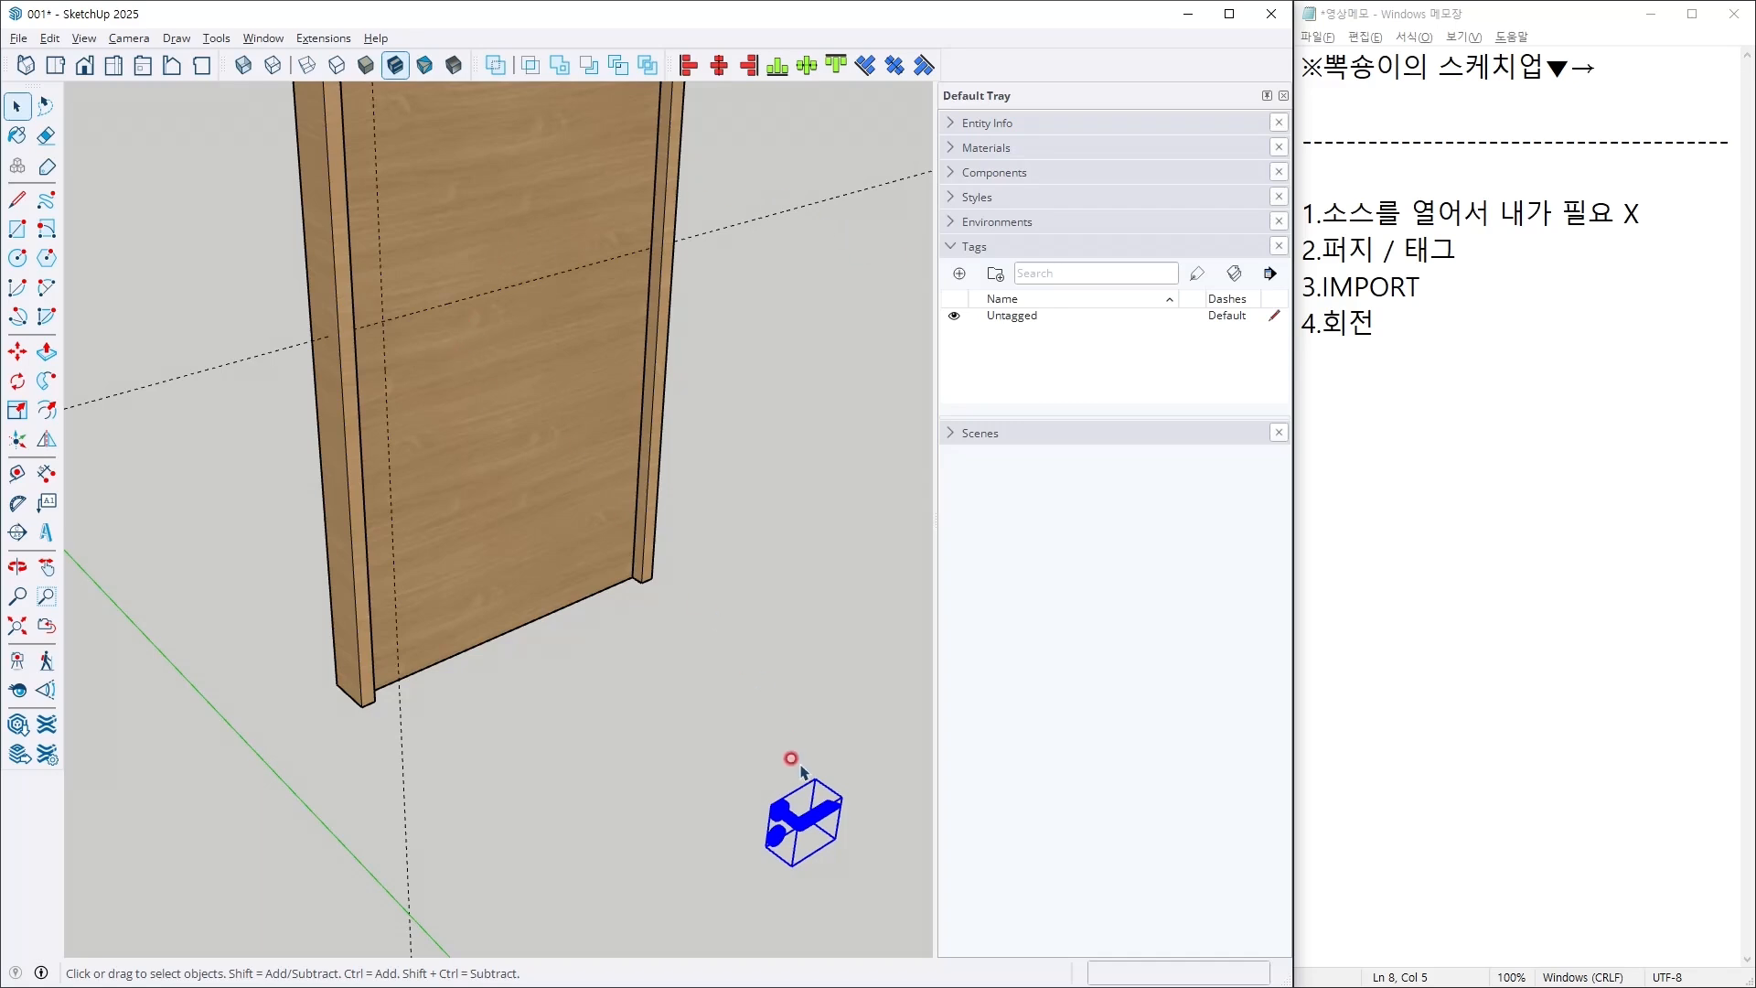
# Step: Draw a circle of about 87 mm radius on the door face, centred on the intersection of the guides
pyautogui.scroll(5, 800, 771)
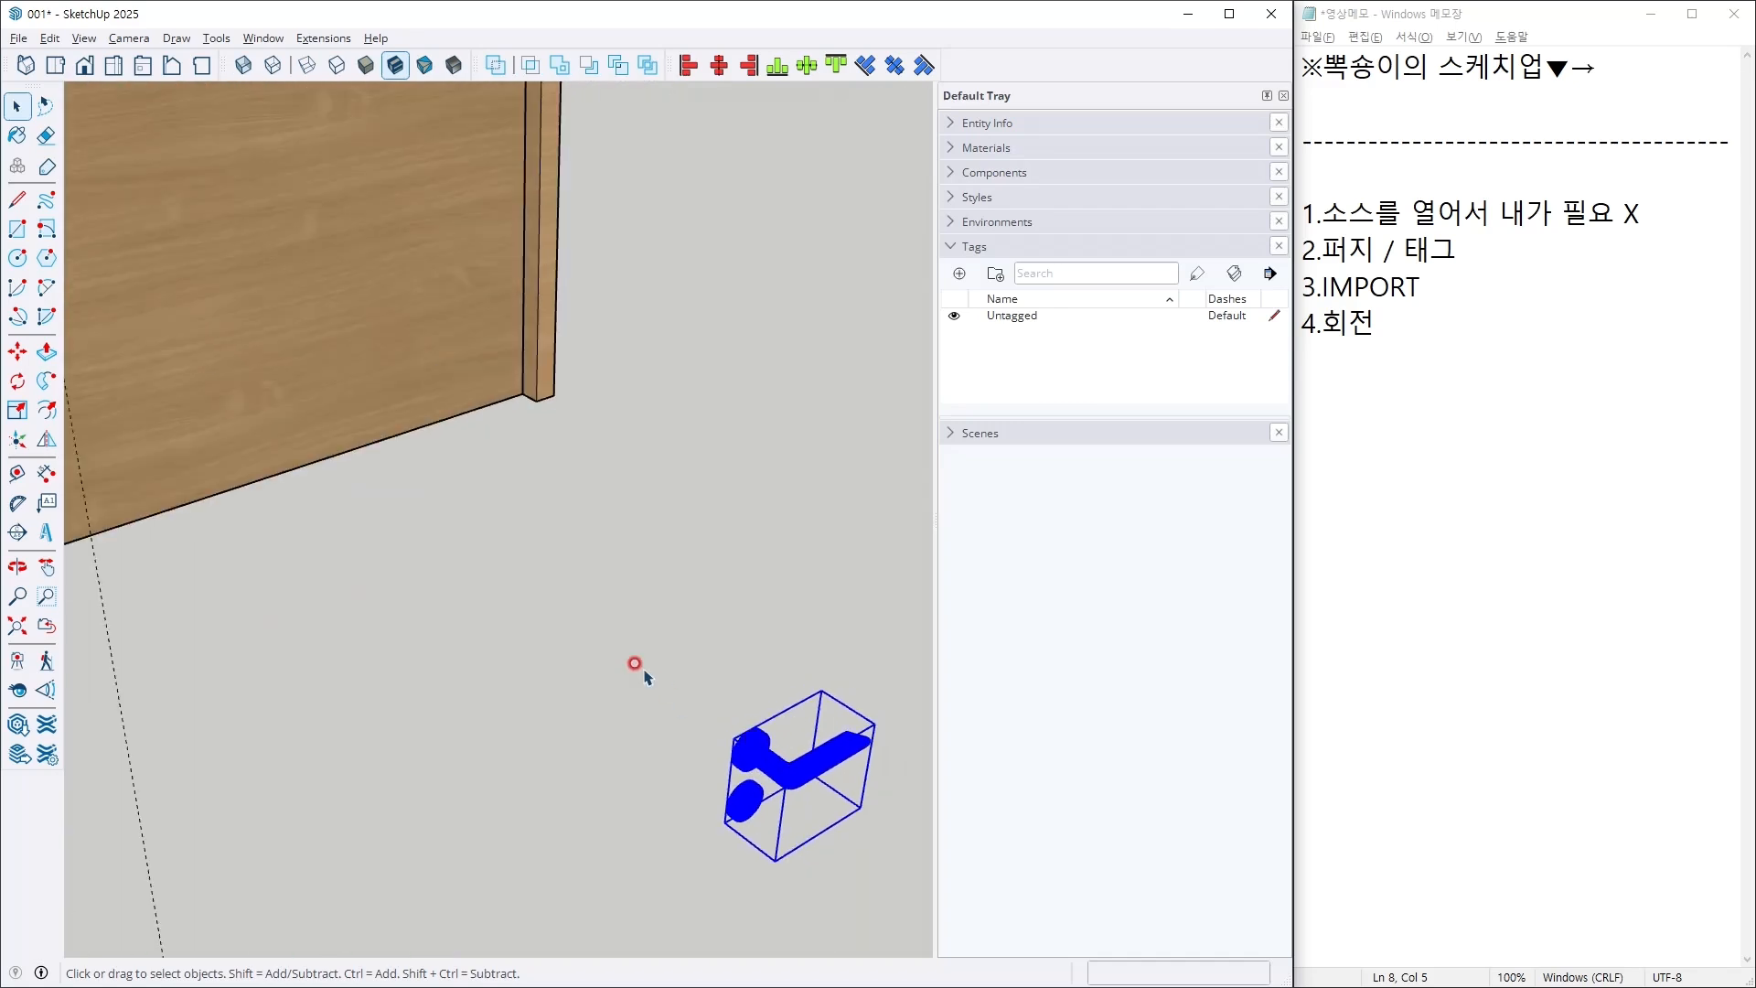
pyautogui.scroll(8, 490, 404)
pyautogui.press('c')
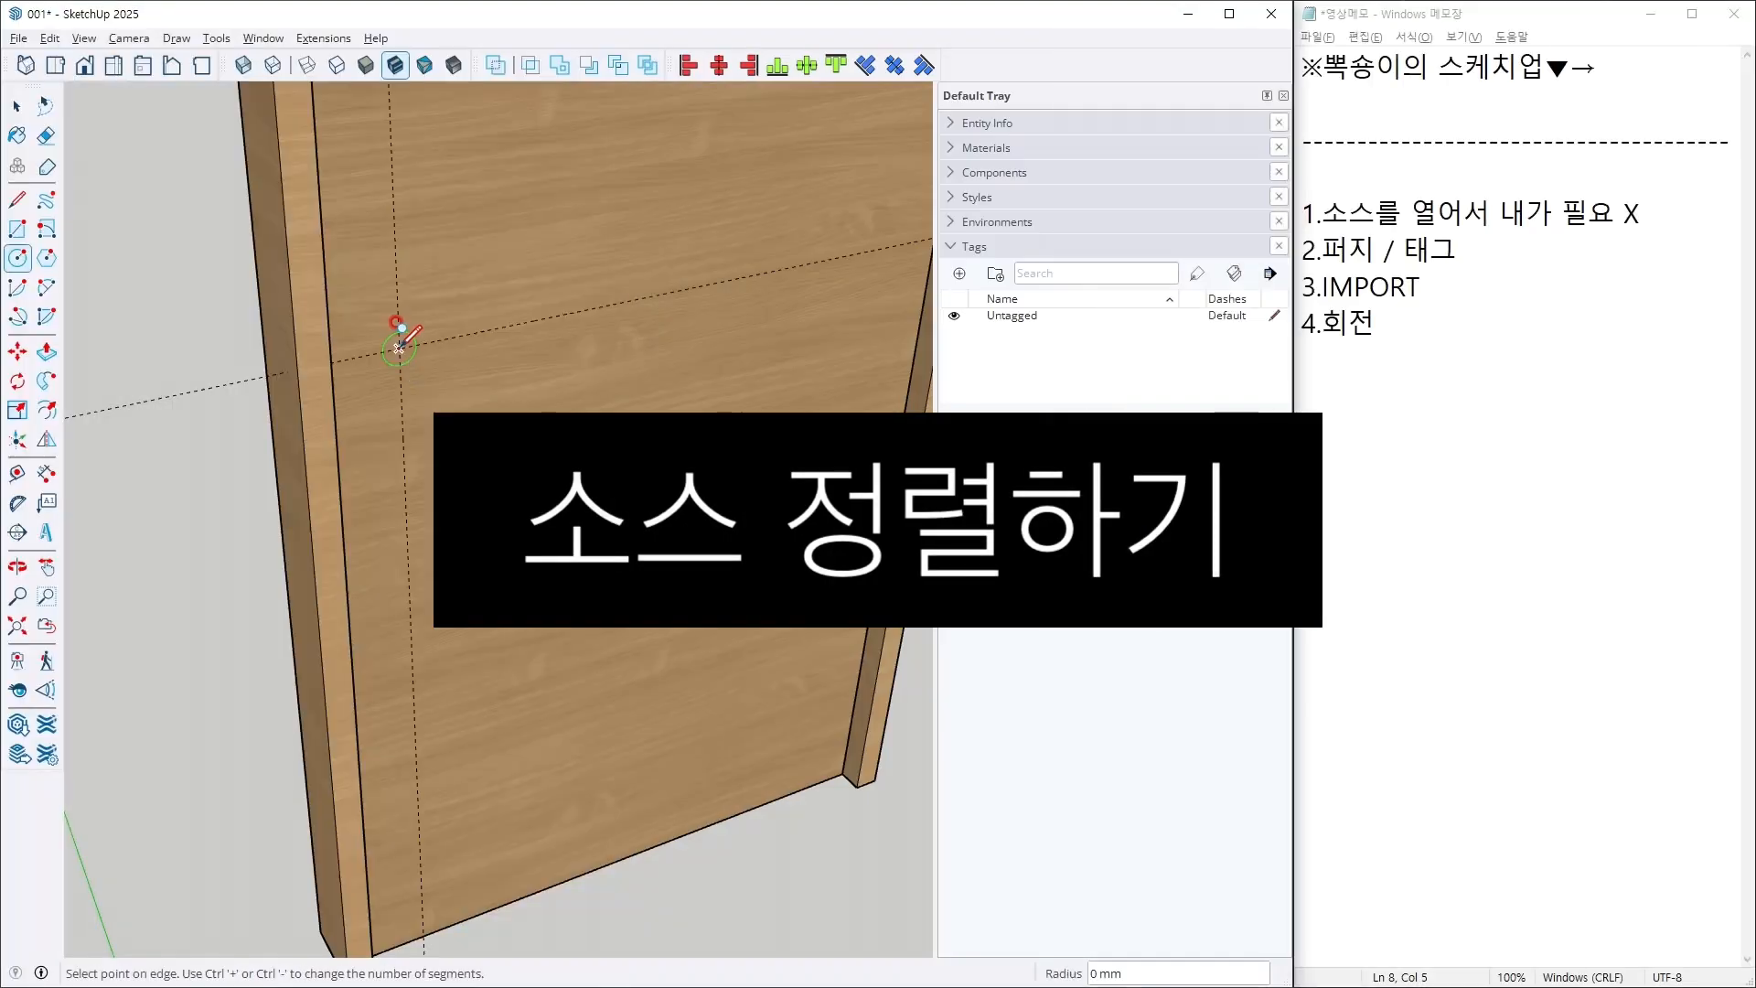
pyautogui.click(399, 348)
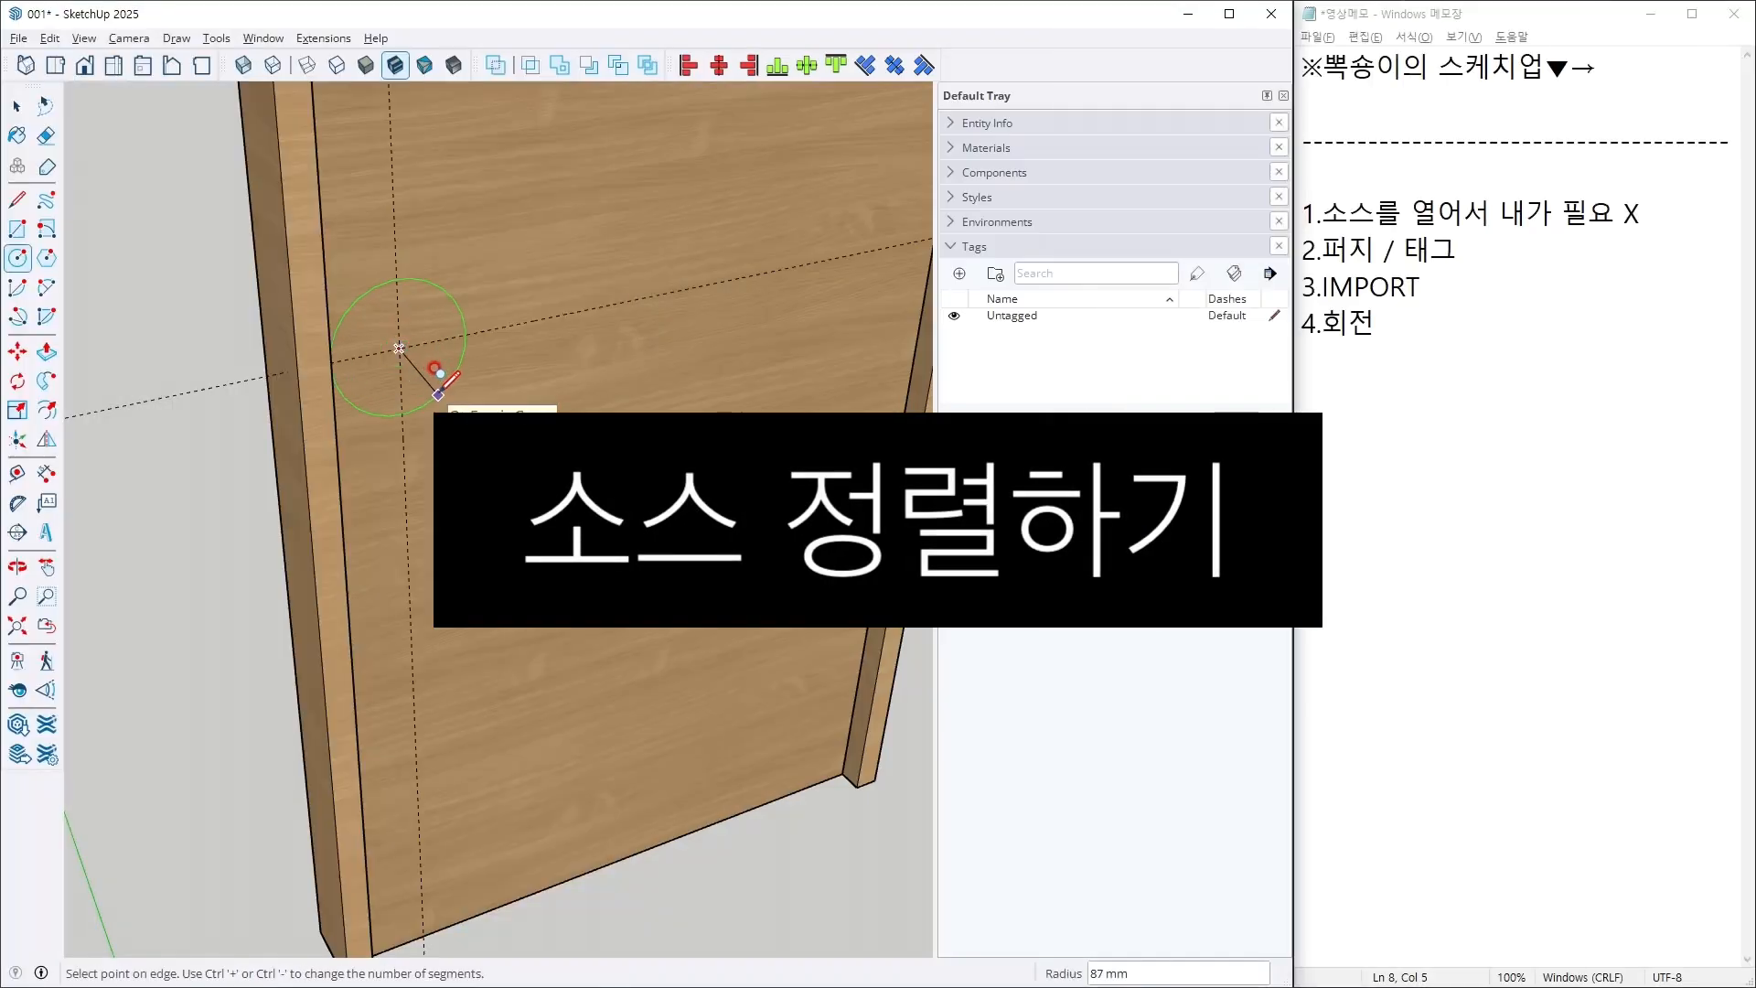
pyautogui.click(439, 399)
# Step: Extrude the circle outward from the door into a cylinder and make it a group
pyautogui.press('p')
pyautogui.click(429, 394)
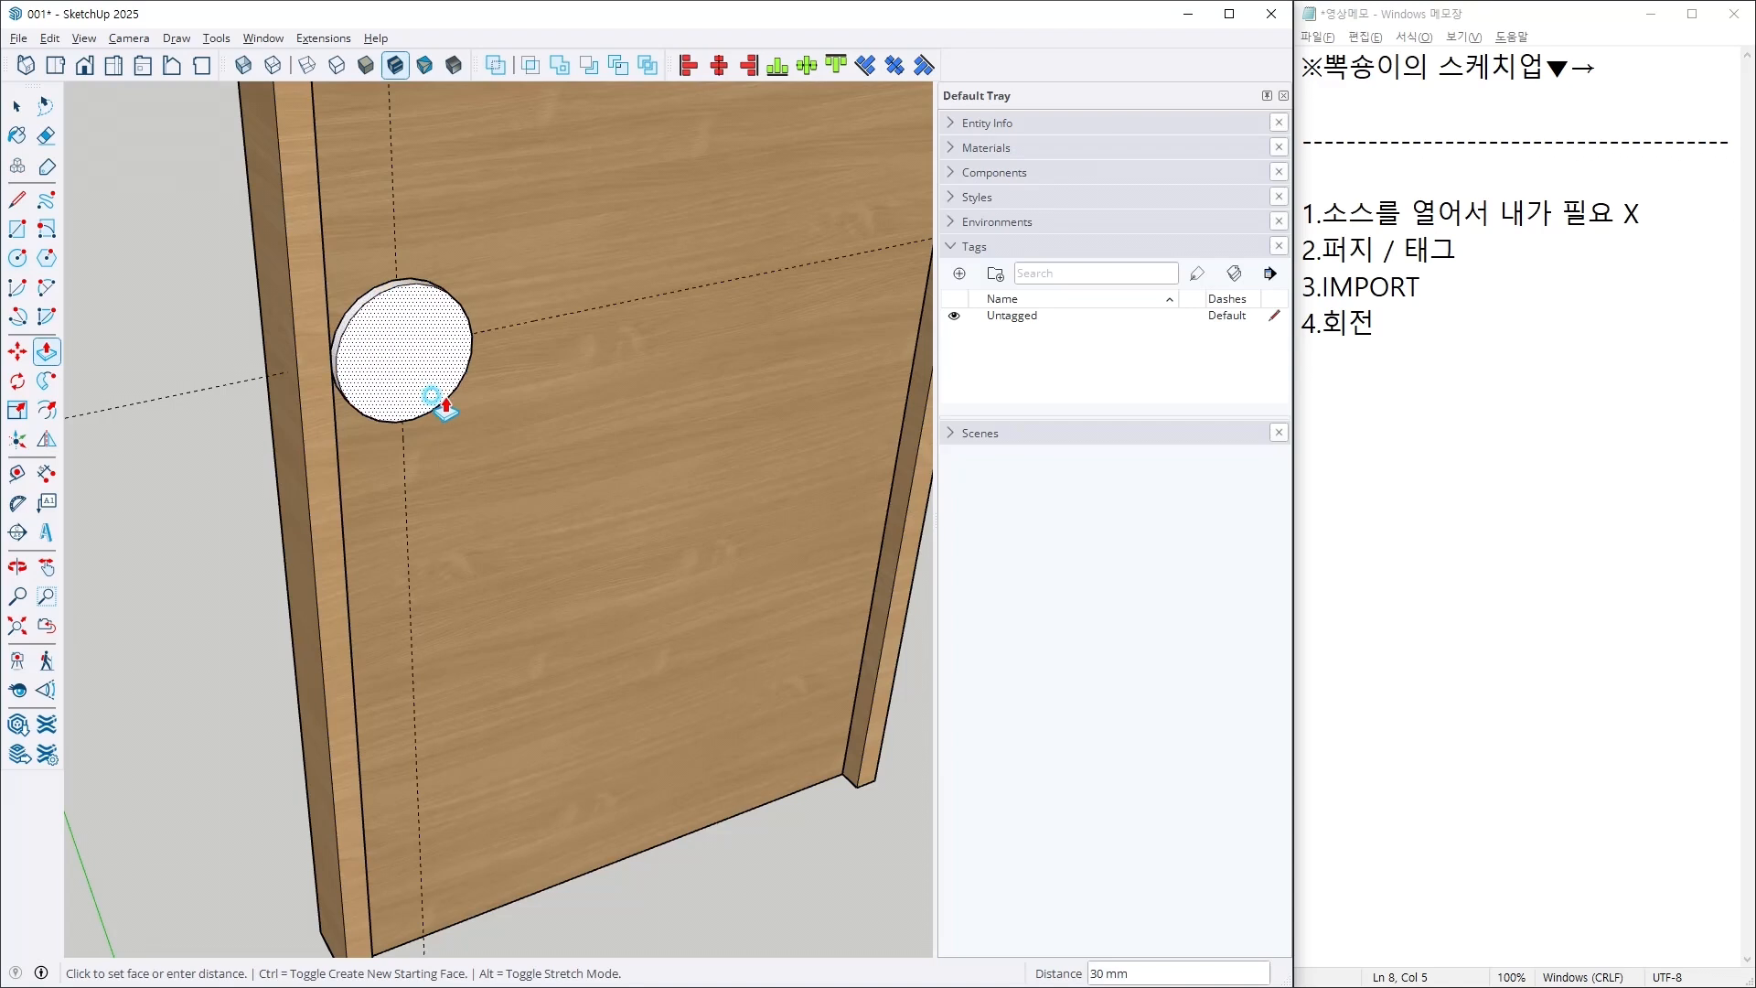
pyautogui.click(474, 431)
pyautogui.press('space')
pyautogui.click(482, 437)
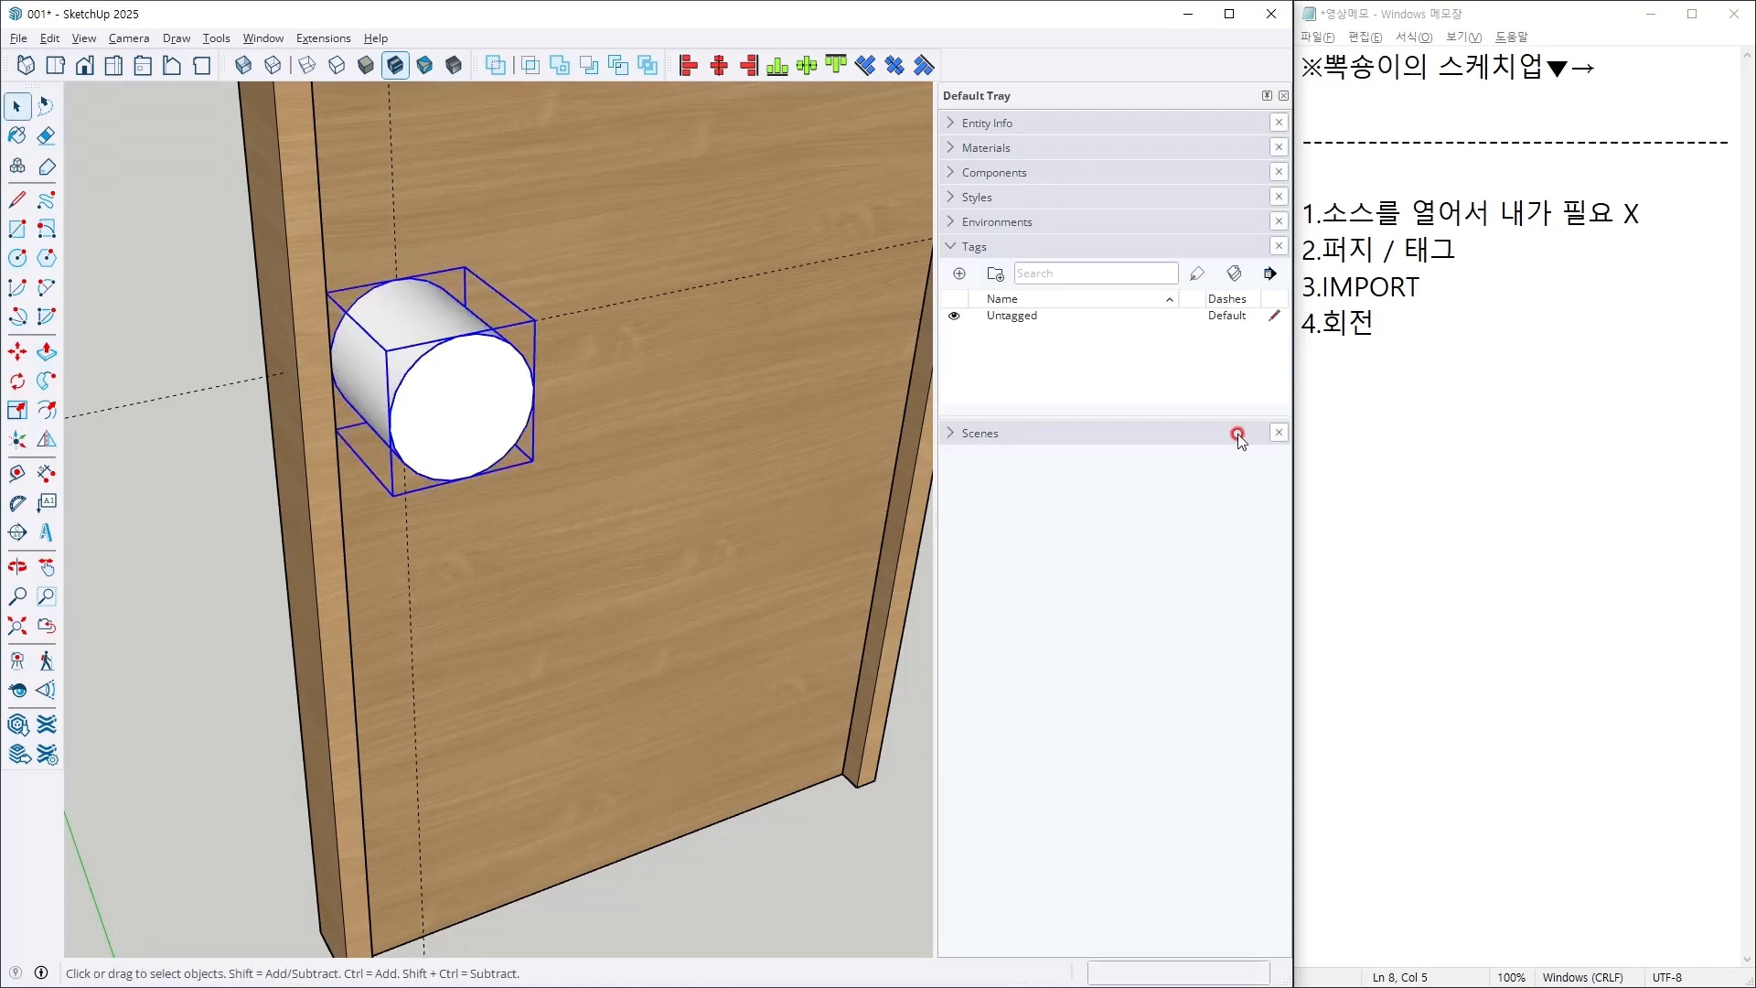
# Step: Switch to Notepad and add the line "5.물체 형태" with the sub-lines "→원을 그려서 두께" and "→그룹" to the notes
pyautogui.click(1489, 367)
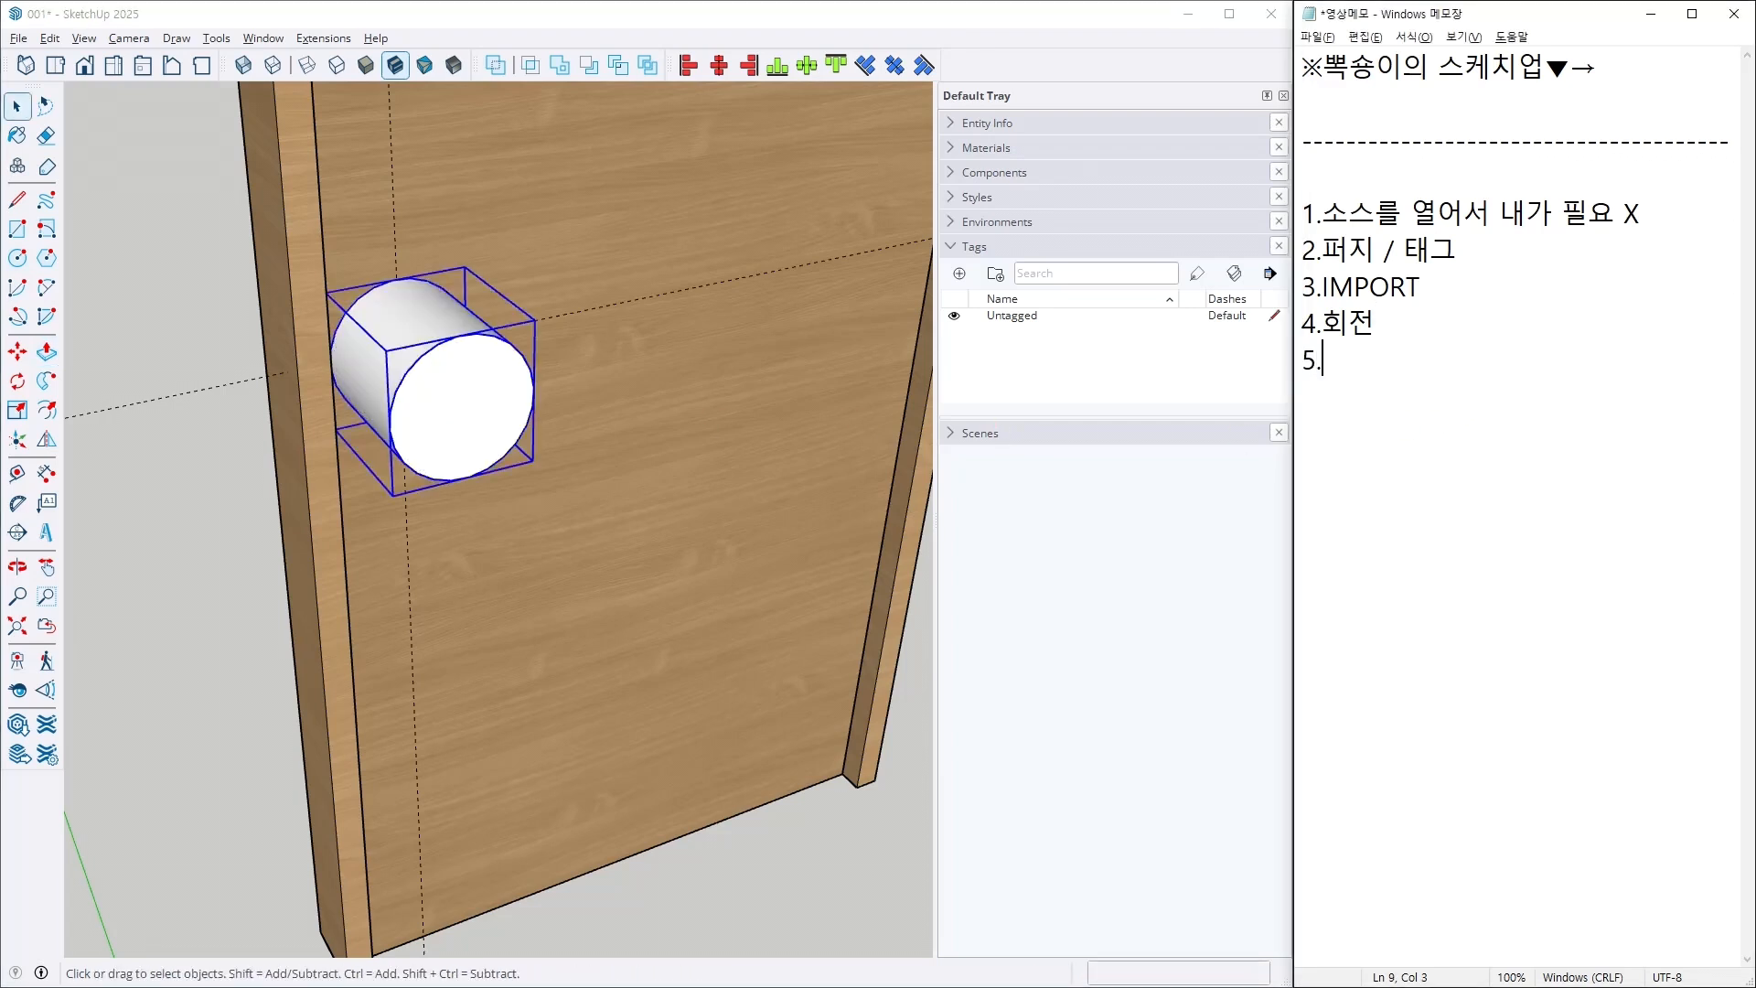
pyautogui.write('물체 형태')
pyautogui.press('Return')
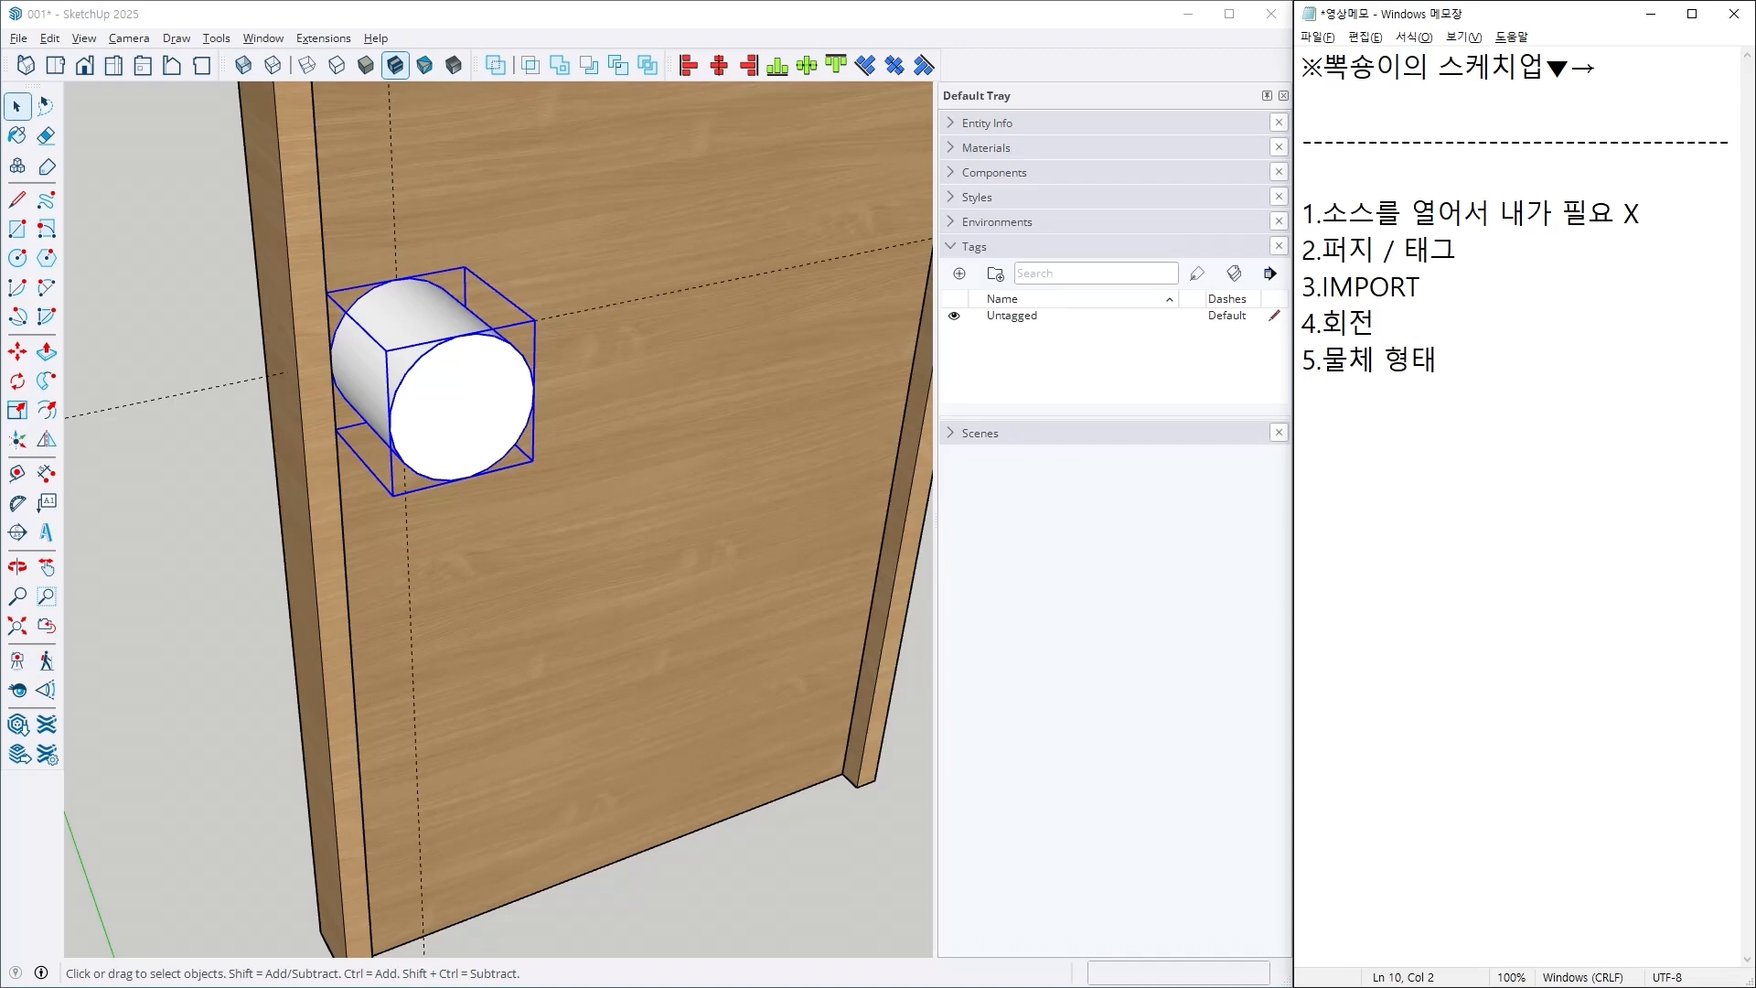
pyautogui.moveTo(1570, 72); pyautogui.dragTo(1598, 71)
pyautogui.hotkey('ctrl', 'c')
pyautogui.click(1470, 393)
pyautogui.hotkey('ctrl', 'v')
pyautogui.write('원을 그려서 ㄷ두께')
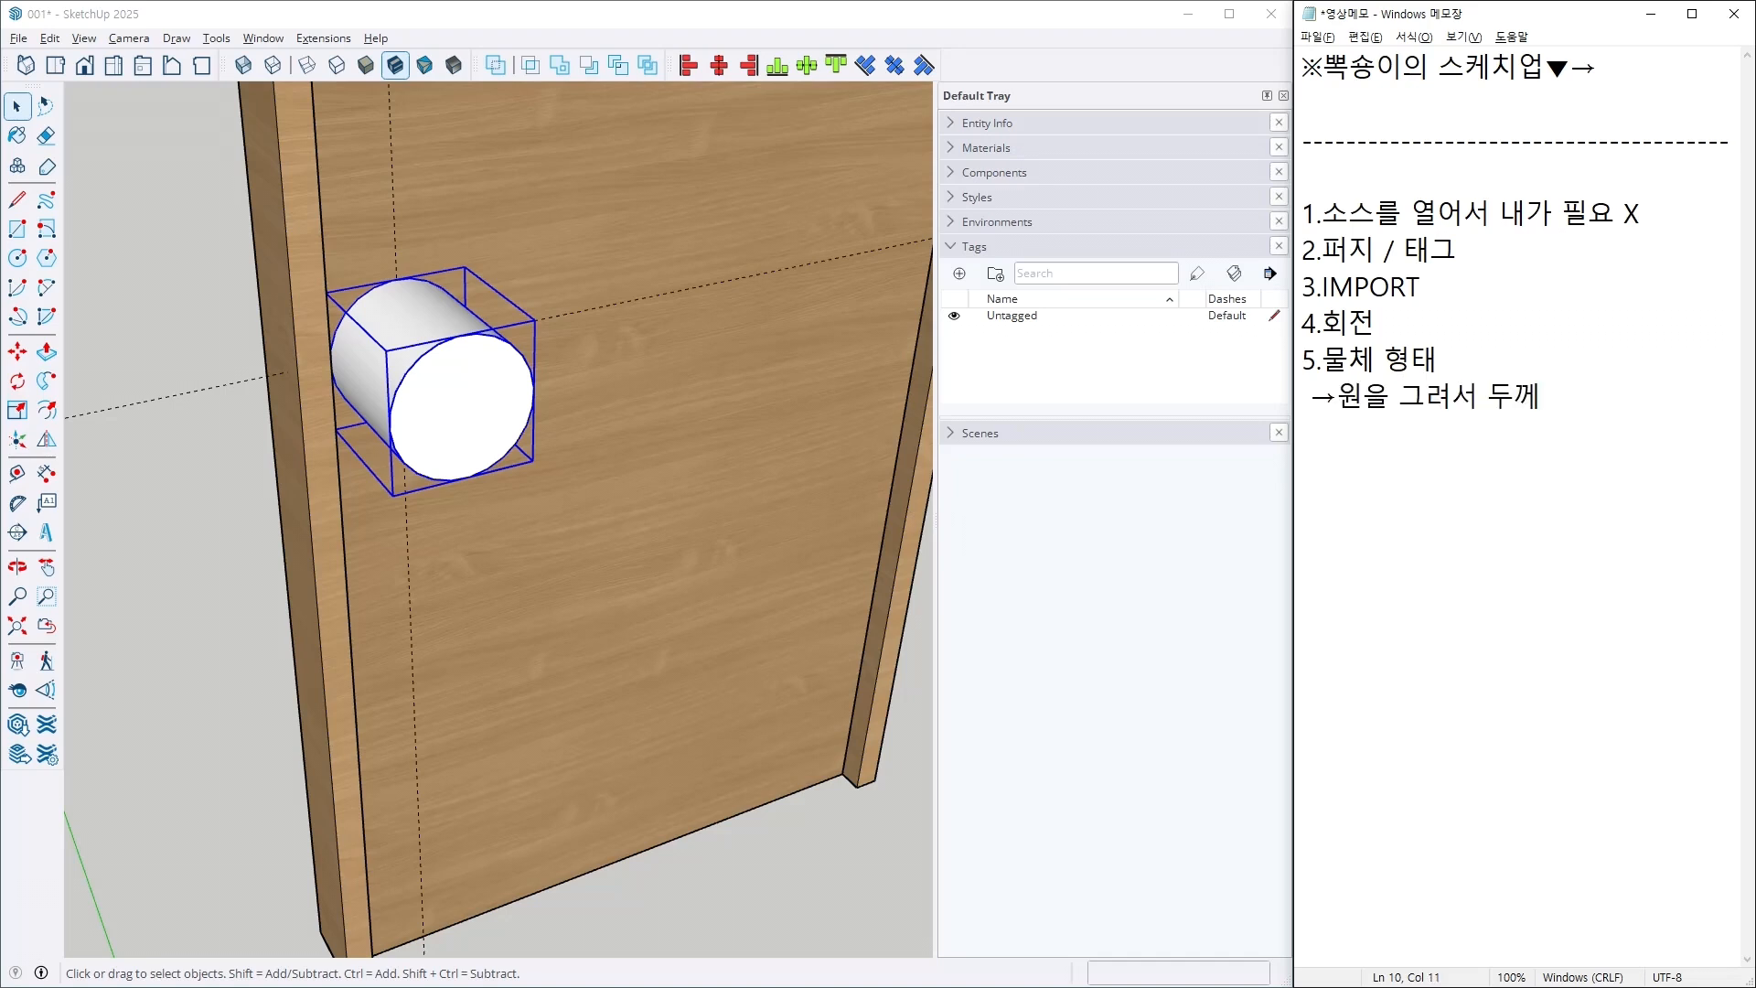
pyautogui.write('→그룹')
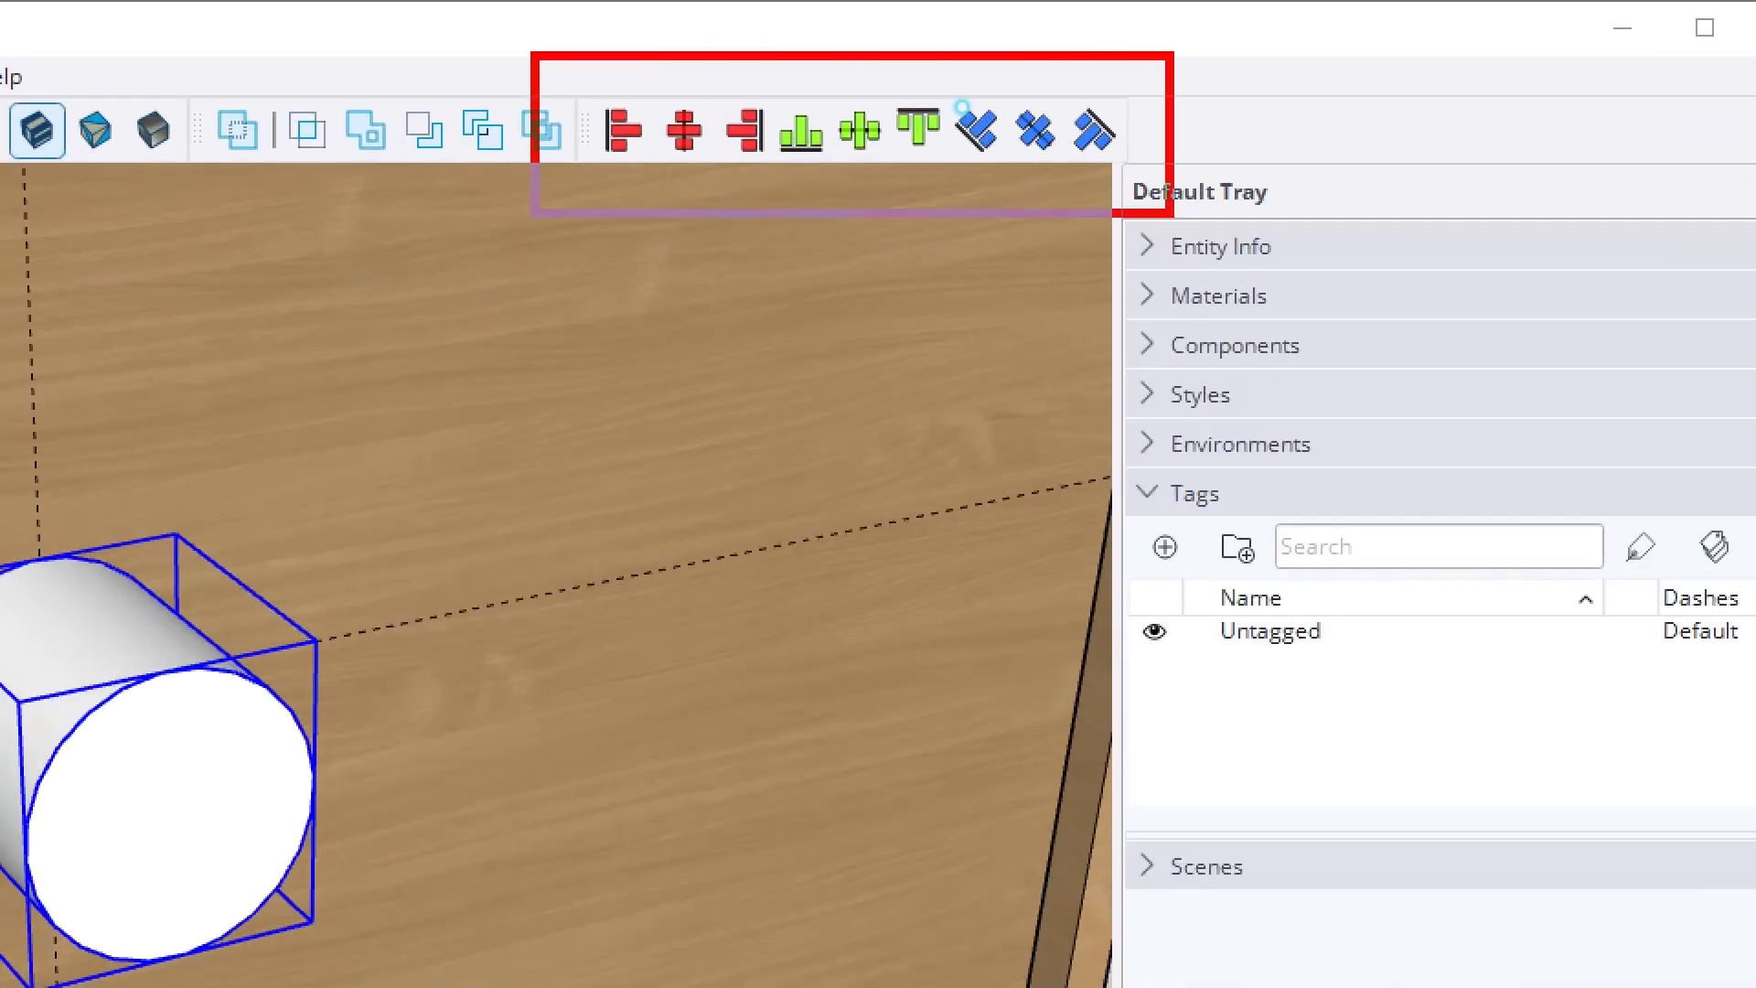
# Step: Switch to SketchUp and add the handle on the ground to the selection with the grouped cylinder
pyautogui.scroll(-6, 427, 712)
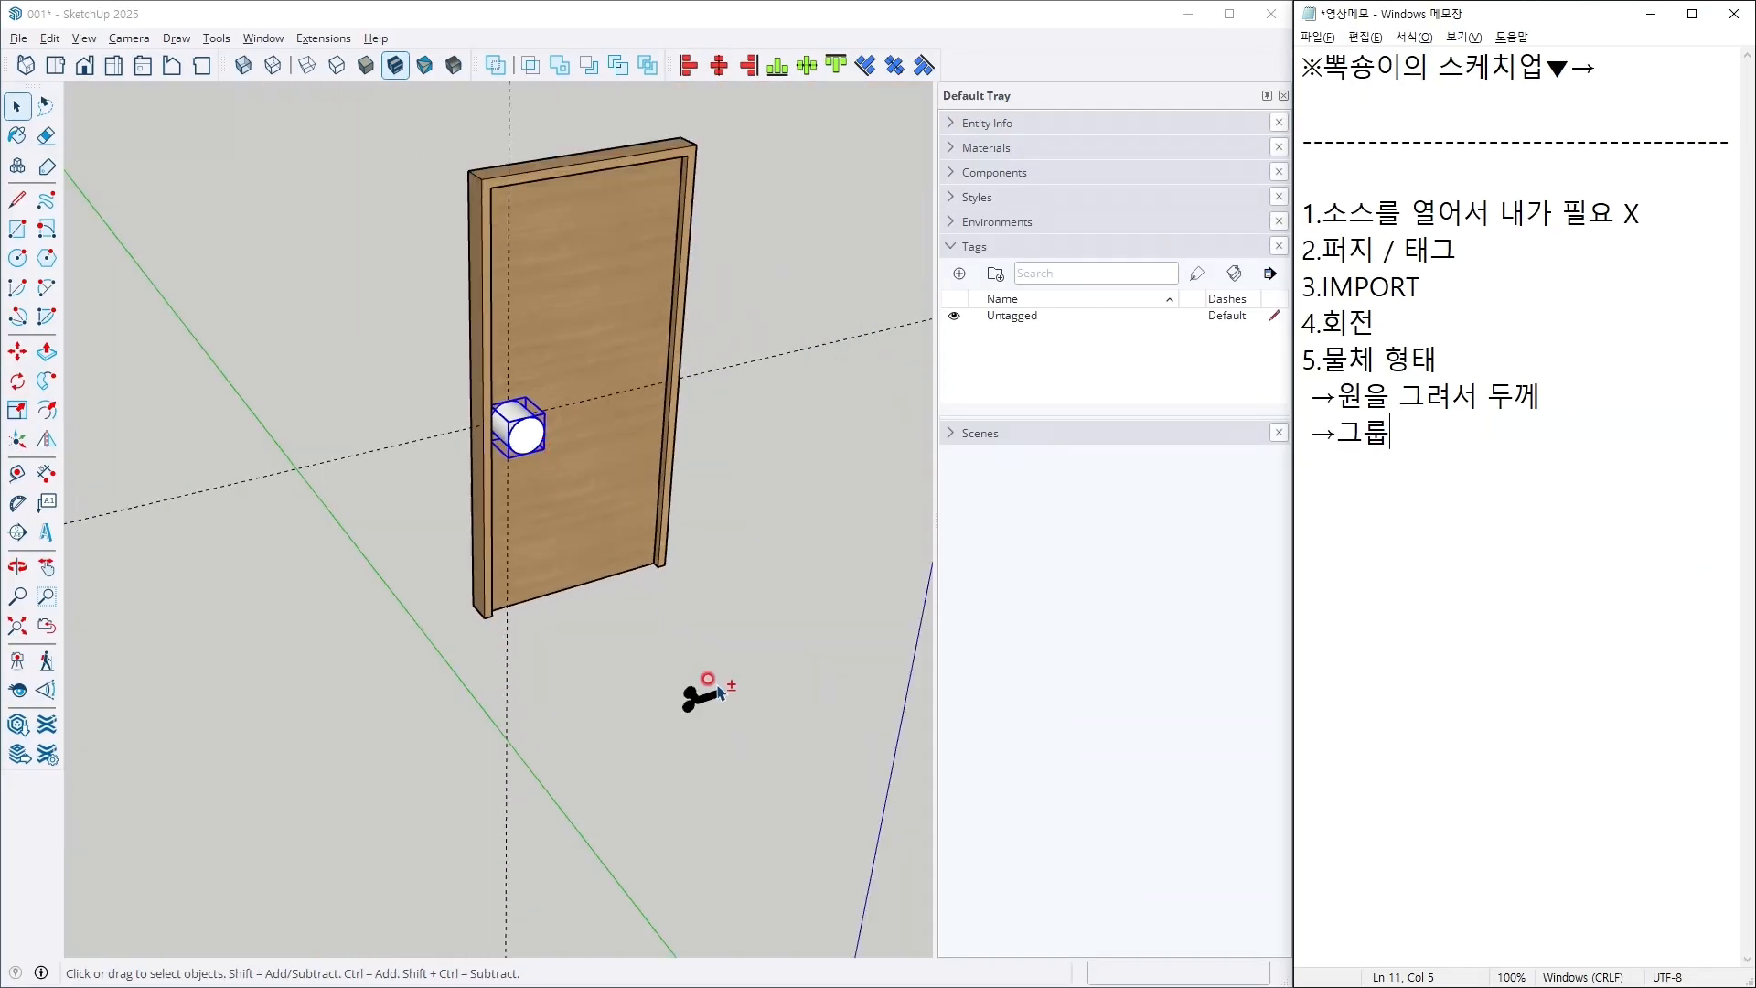
pyautogui.keyDown('shift'); pyautogui.click(701, 700); pyautogui.keyUp('shift')
pyautogui.moveTo(611, 503); pyautogui.dragTo(332, 624, button='middle')
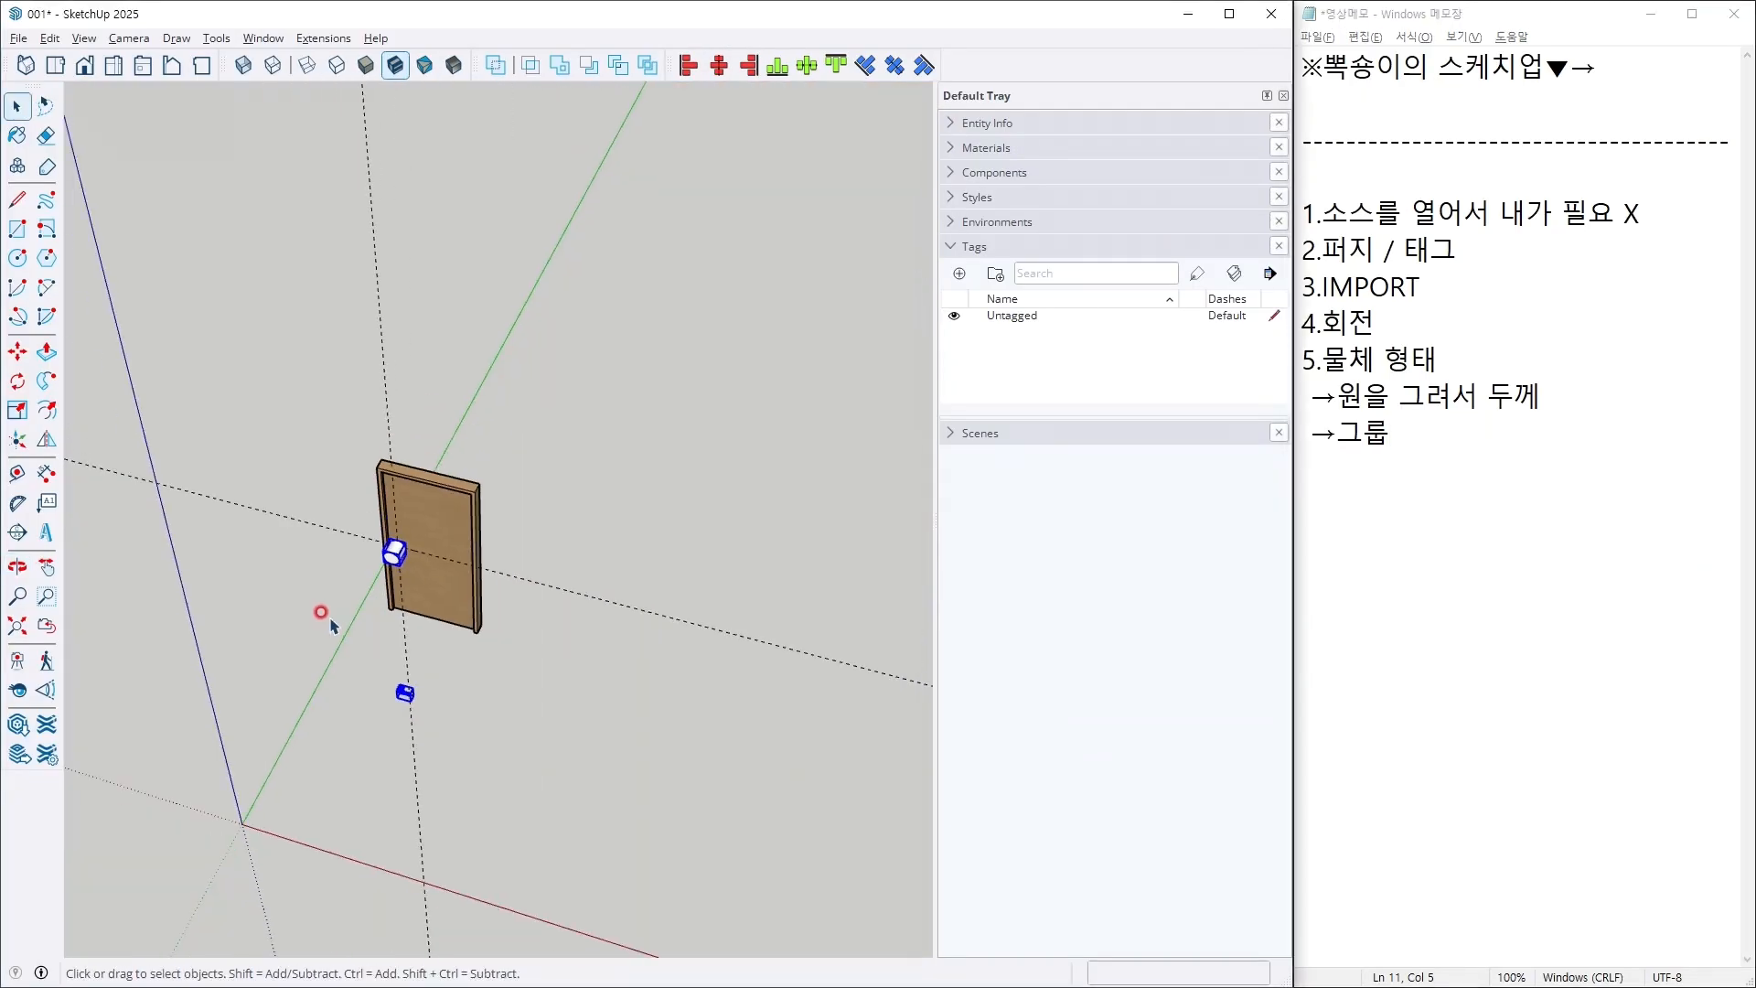
pyautogui.moveTo(287, 703); pyautogui.dragTo(256, 720, button='middle')
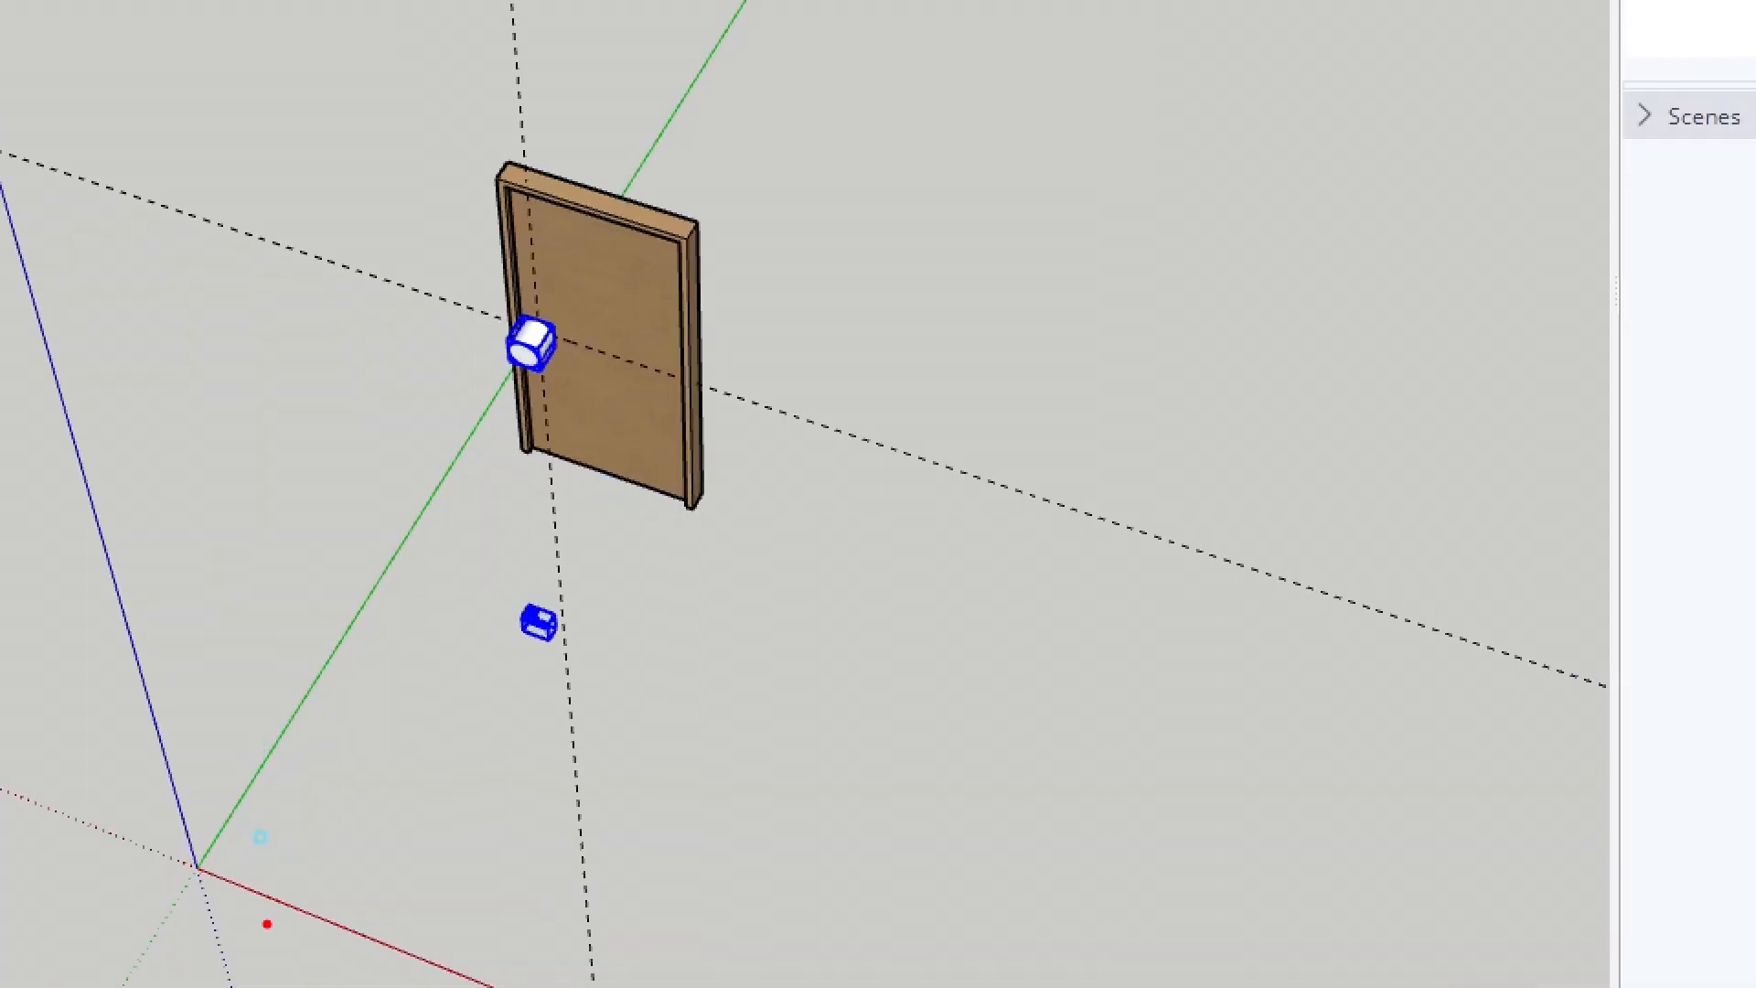
pyautogui.moveTo(267, 923)
pyautogui.mouseDown()
pyautogui.moveTo(114, 797)
pyautogui.moveTo(320, 900)
pyautogui.moveTo(258, 983)
pyautogui.mouseUp()
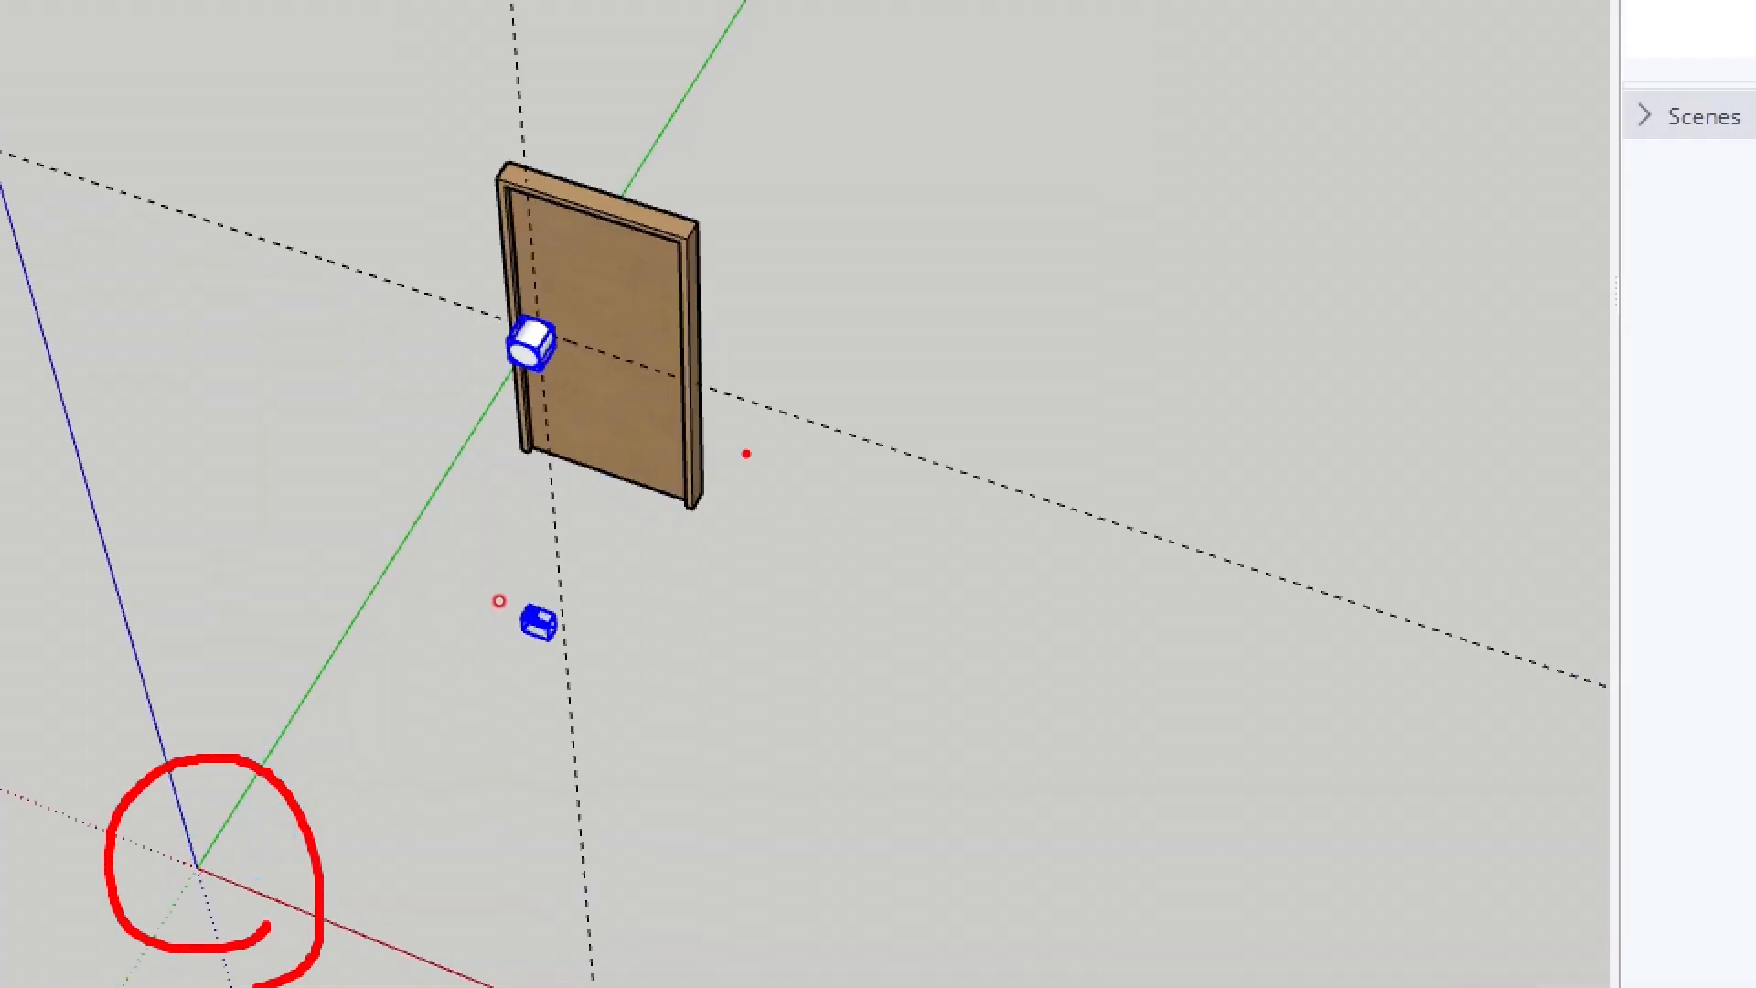
pyautogui.moveTo(590, 752)
pyautogui.mouseDown()
pyautogui.moveTo(715, 541)
pyautogui.moveTo(731, 609)
pyautogui.mouseUp()
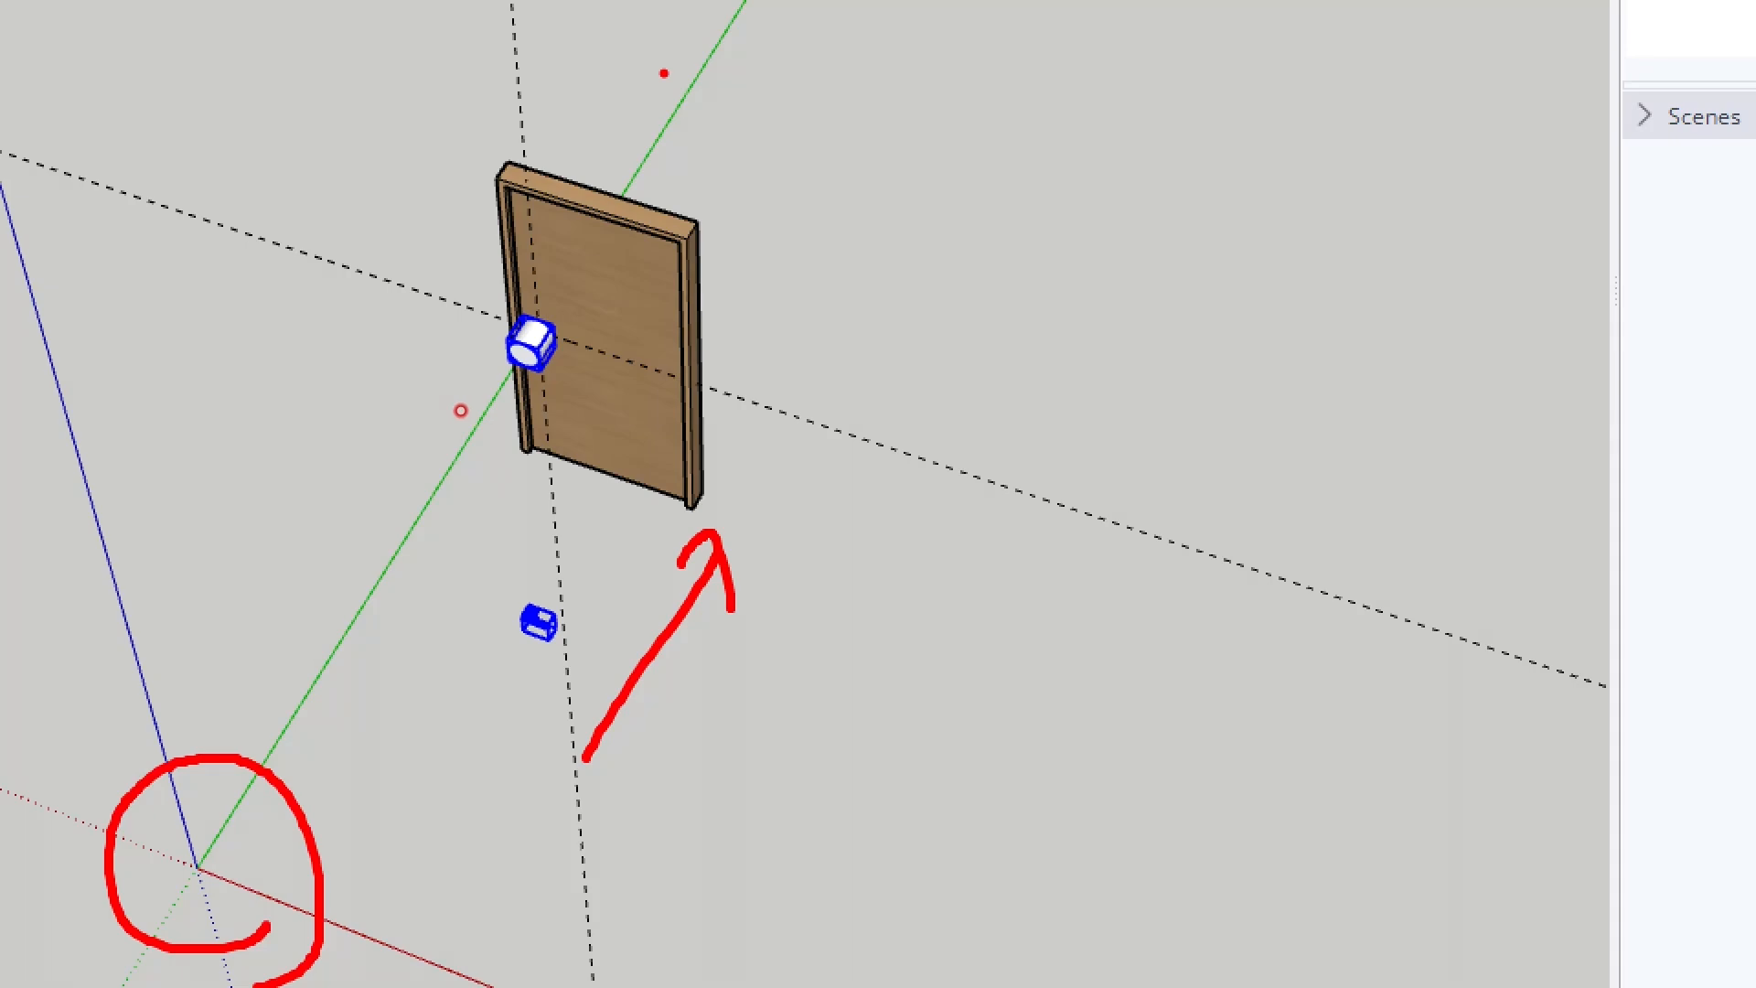
pyautogui.moveTo(692, 93)
pyautogui.mouseDown()
pyautogui.moveTo(697, 180)
pyautogui.moveTo(674, 196)
pyautogui.mouseUp()
pyautogui.press('Escape')
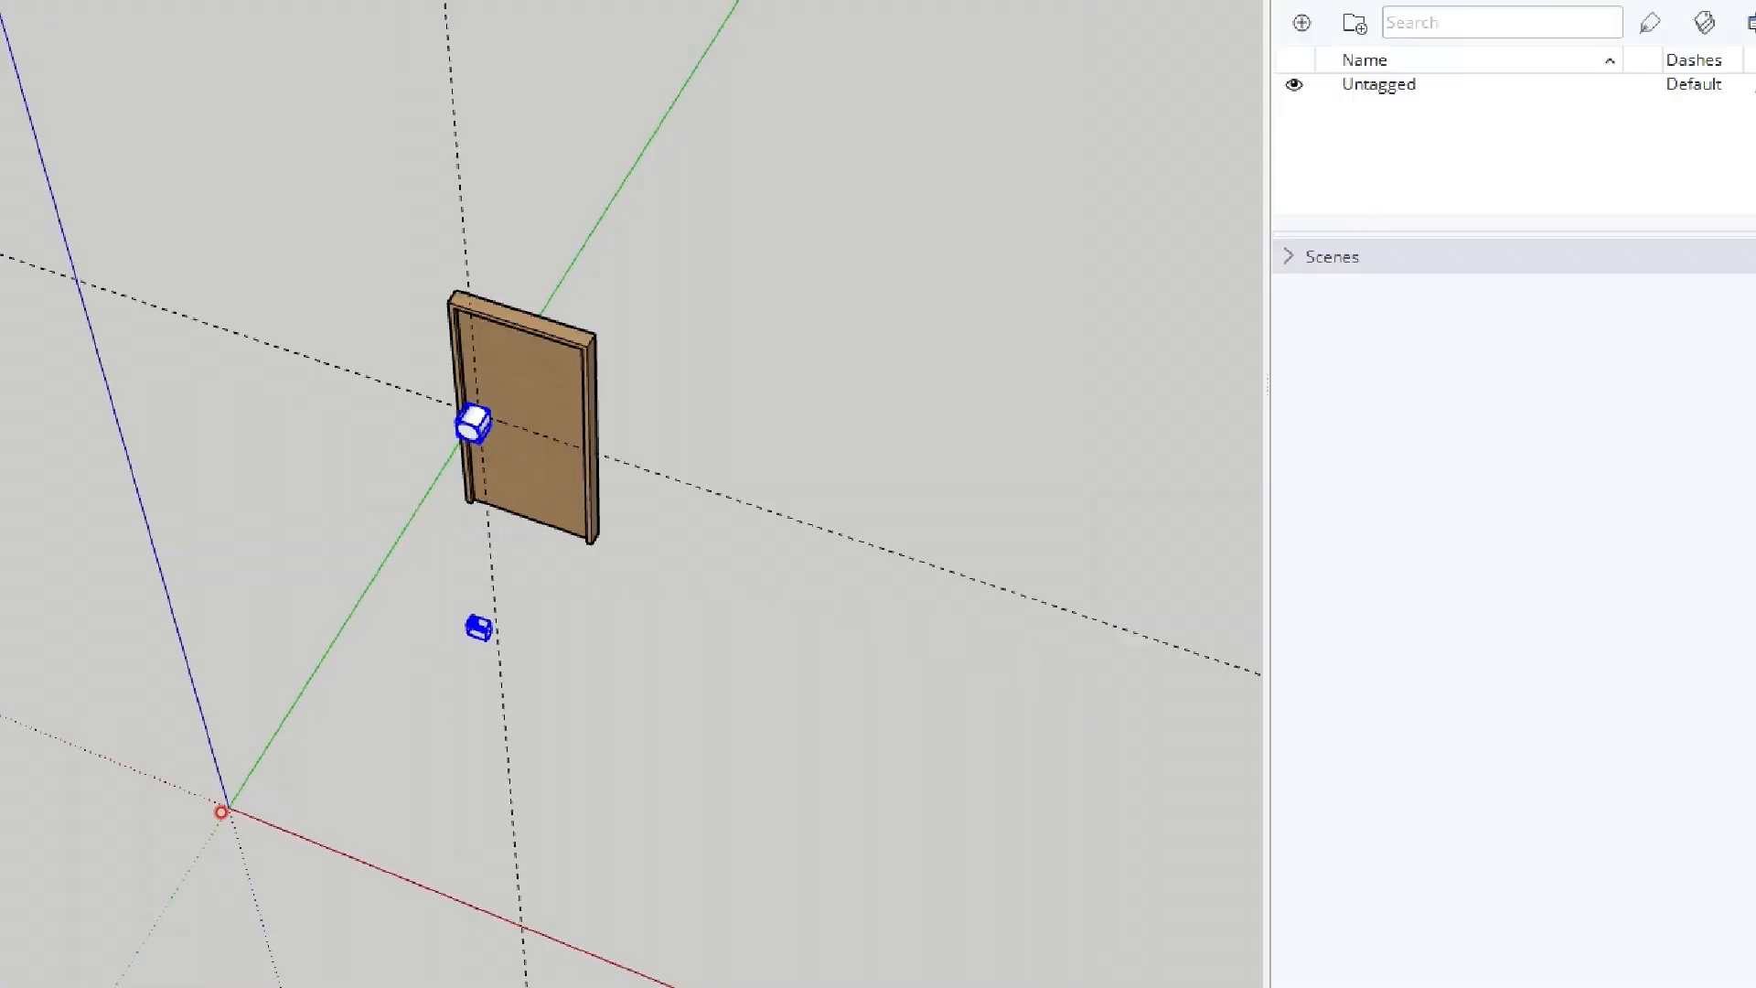
pyautogui.moveTo(247, 806); pyautogui.dragTo(243, 834)
pyautogui.press('Escape')
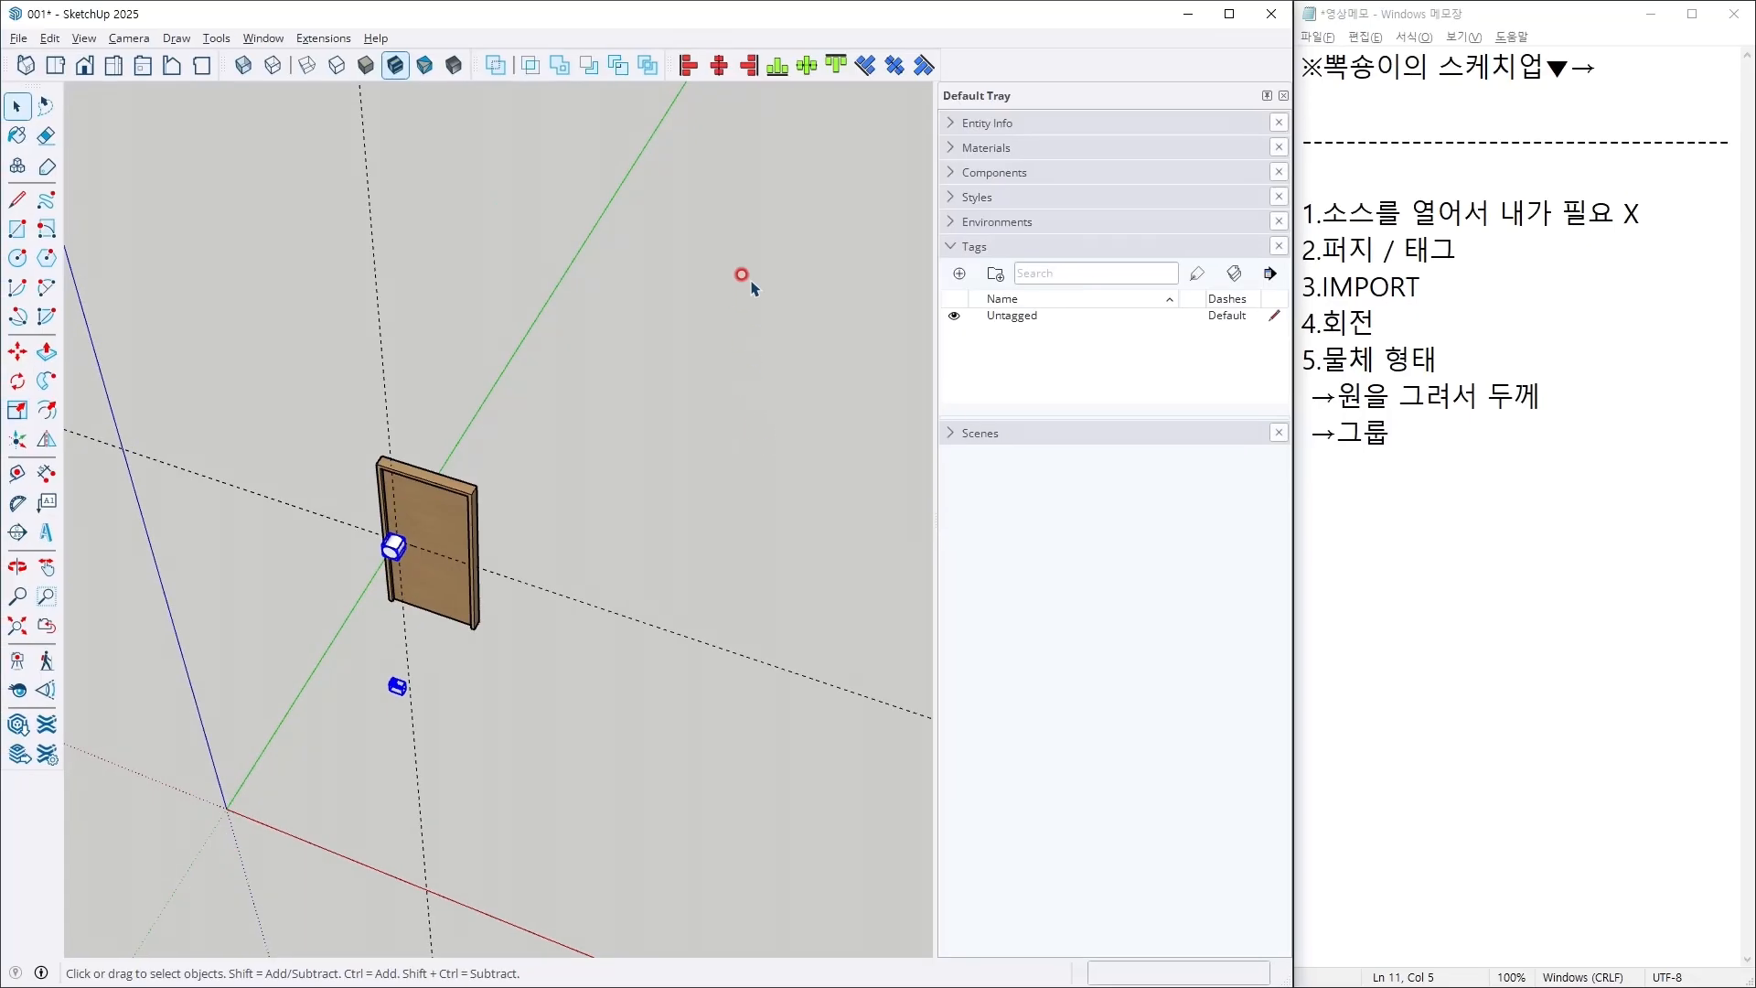
pyautogui.moveTo(560, 66); pyautogui.dragTo(636, 216)
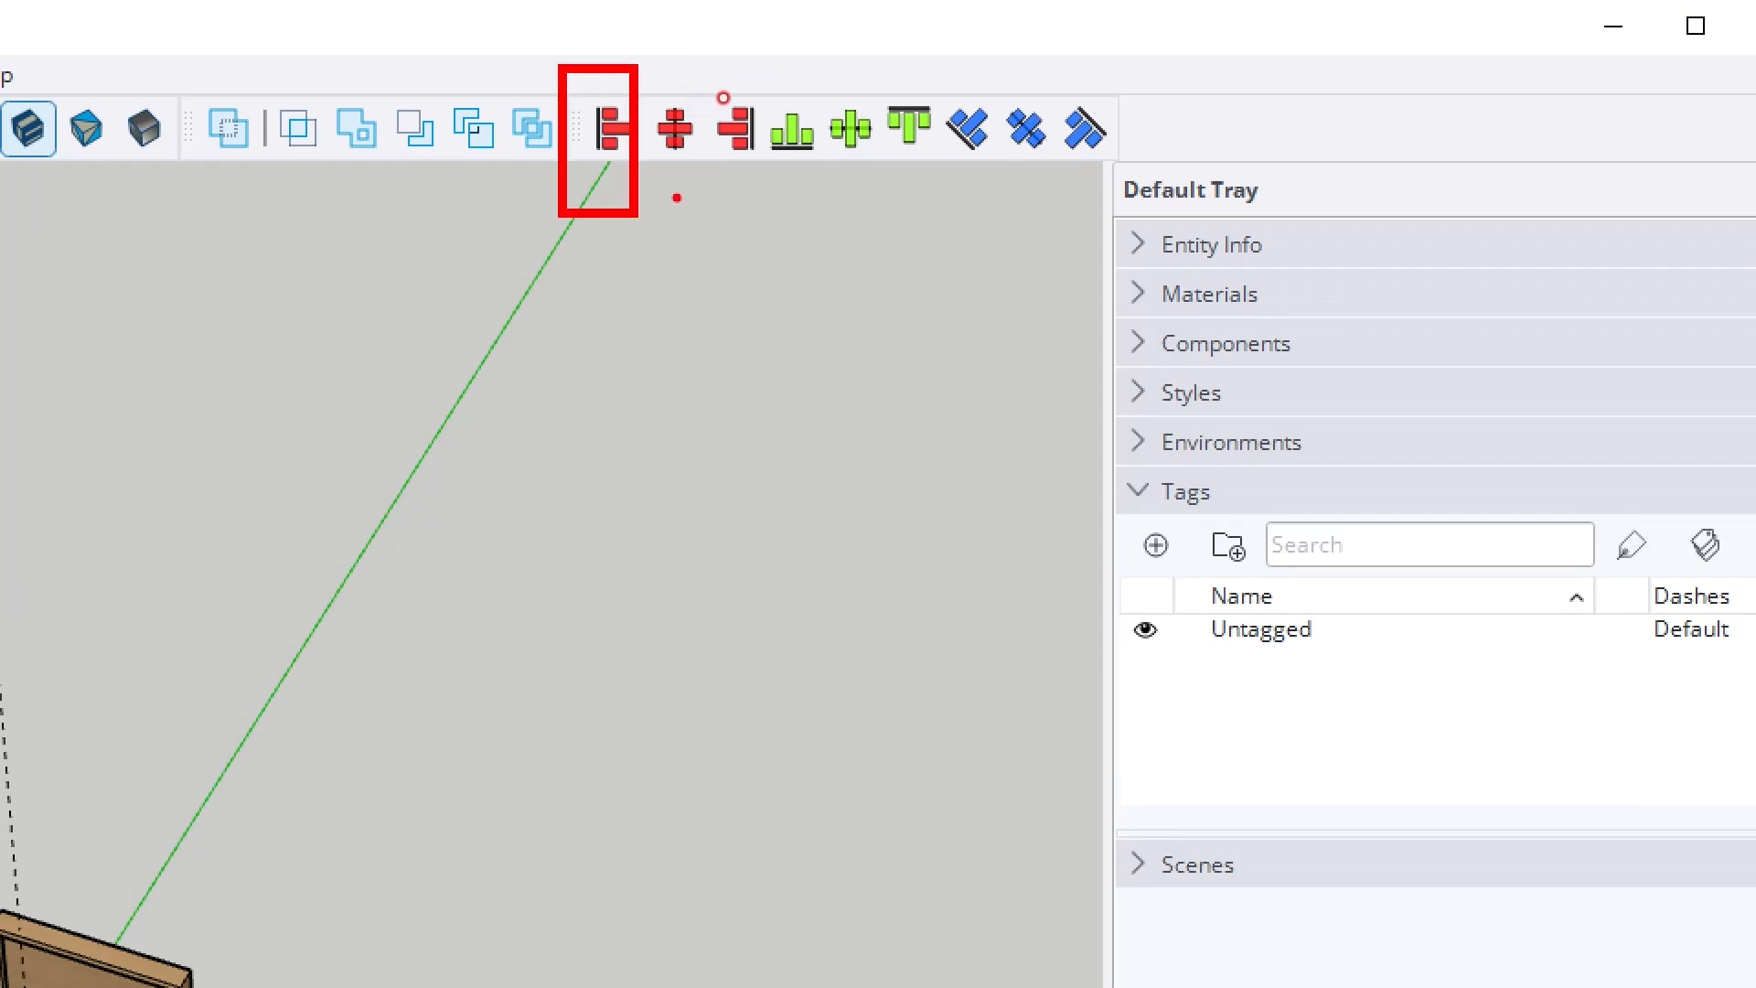
pyautogui.moveTo(746, 89); pyautogui.dragTo(803, 168)
pyautogui.moveTo(929, 74); pyautogui.dragTo(1024, 203)
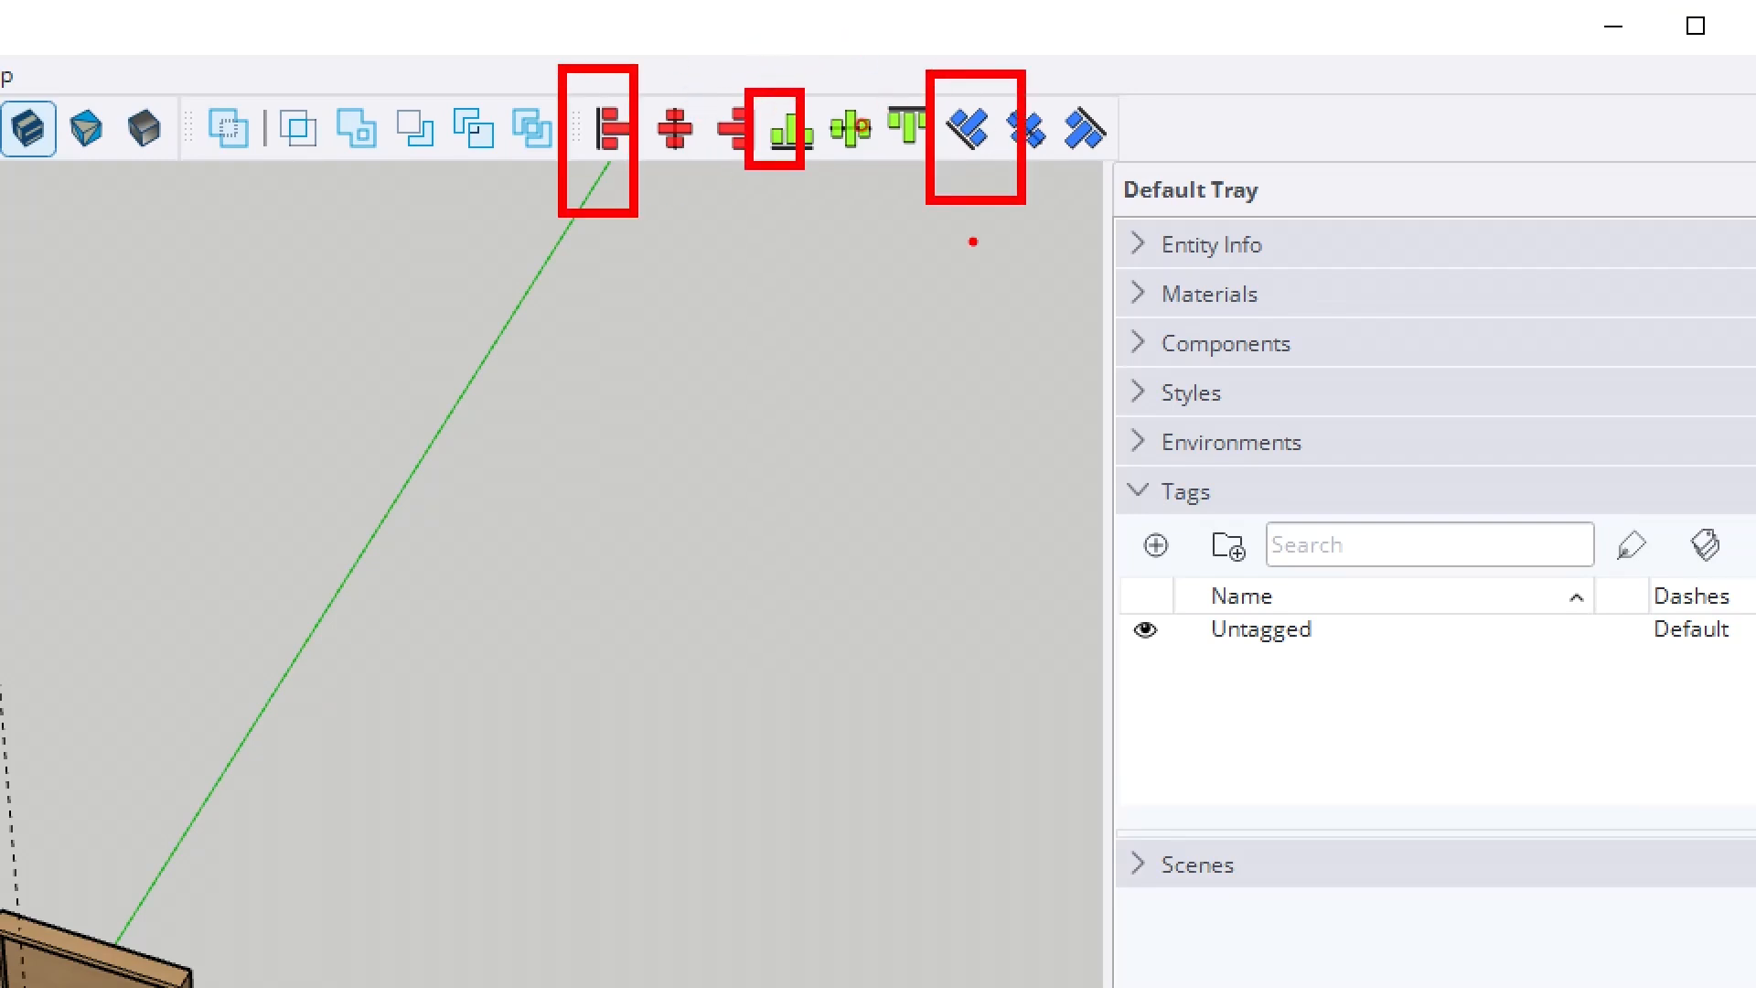
pyautogui.keyDown('ctrl'); pyautogui.keyDown('shift'); pyautogui.moveTo(756, 162); pyautogui.dragTo(833, 236); pyautogui.keyUp('shift'); pyautogui.keyUp('ctrl')
pyautogui.keyDown('ctrl'); pyautogui.keyDown('shift'); pyautogui.moveTo(935, 155); pyautogui.dragTo(975, 247); pyautogui.keyUp('shift'); pyautogui.keyUp('ctrl')
pyautogui.keyDown('ctrl'); pyautogui.keyDown('shift'); pyautogui.moveTo(1147, 151); pyautogui.dragTo(1198, 240); pyautogui.keyUp('shift'); pyautogui.keyUp('ctrl')
pyautogui.moveTo(985, 180); pyautogui.dragTo(1095, 139)
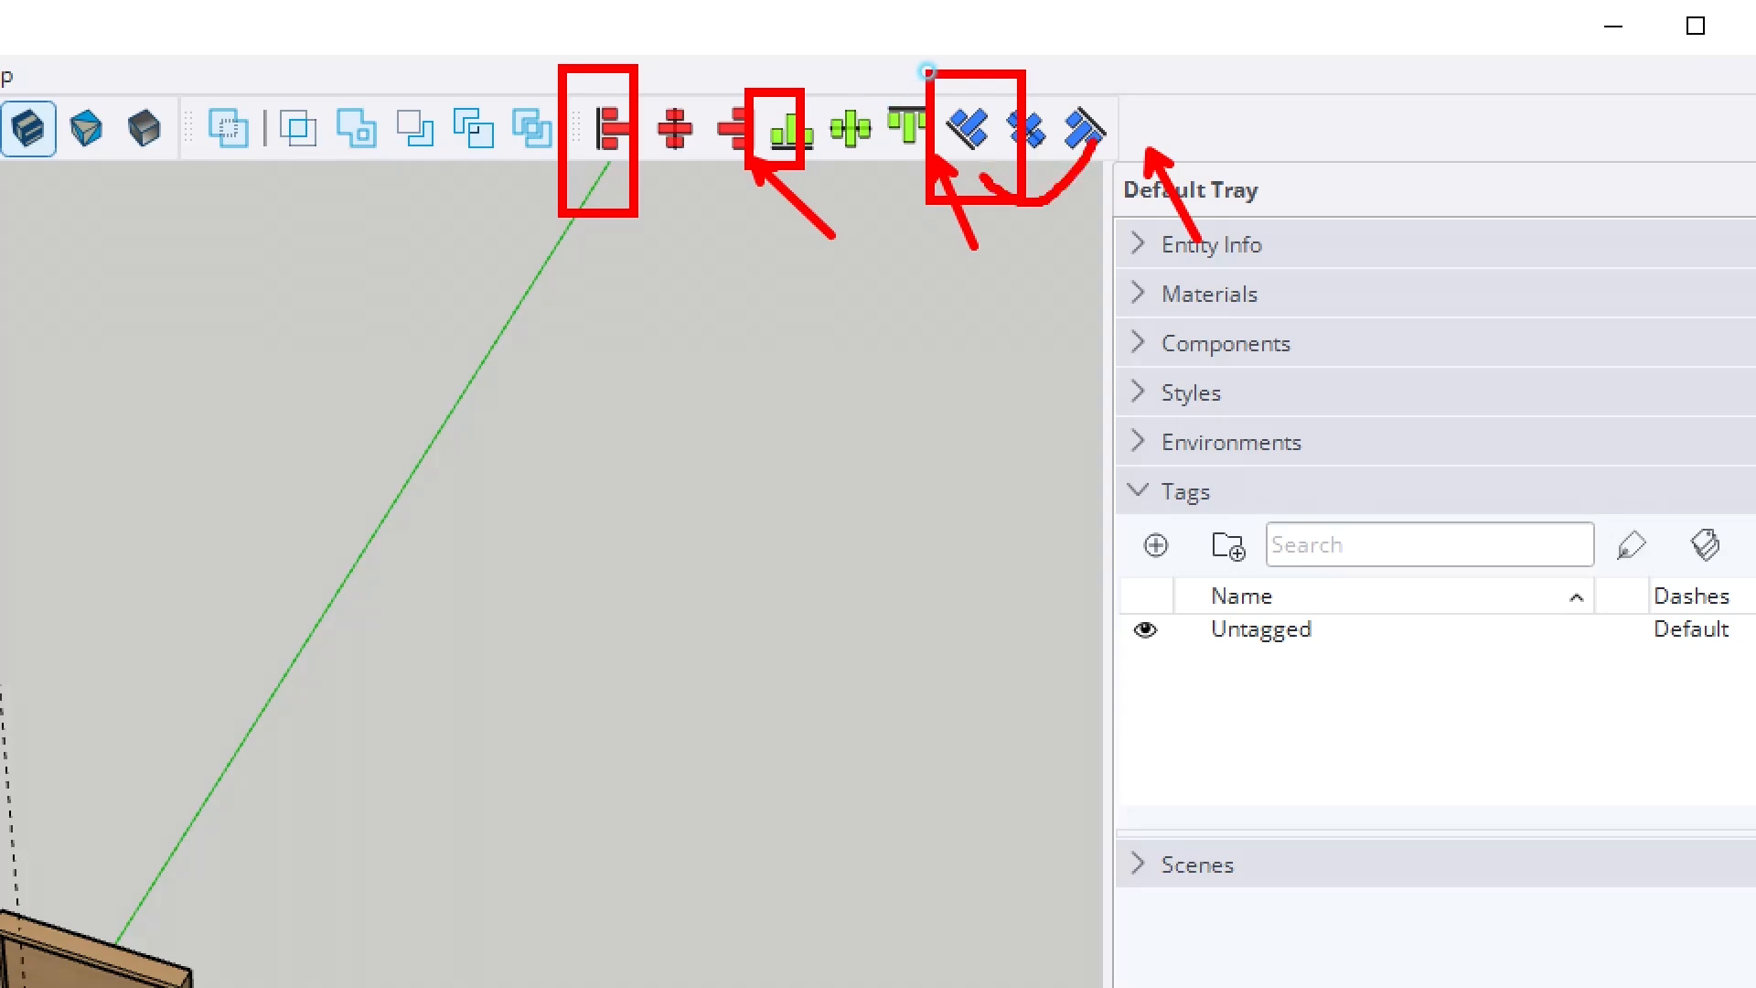
pyautogui.press('Escape')
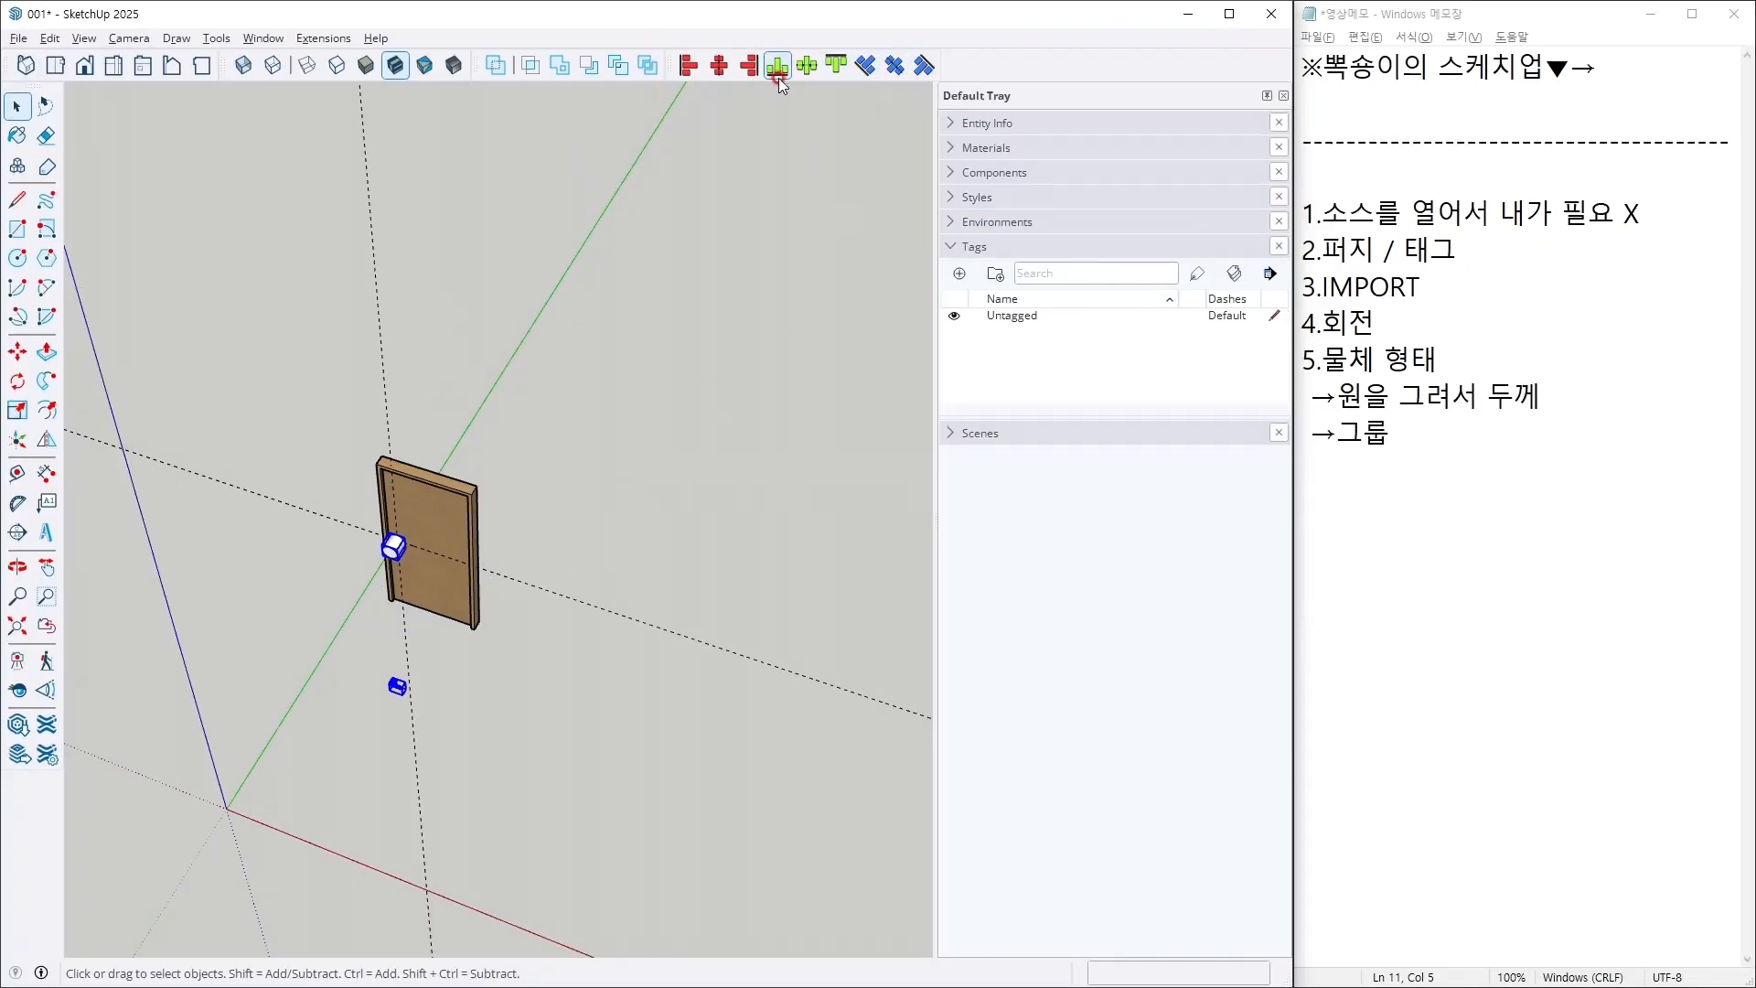
# Step: Align the selected handle and cylinder along the green axis at the side farthest from the origin
pyautogui.click(832, 69)
pyautogui.scroll(2, 441, 586)
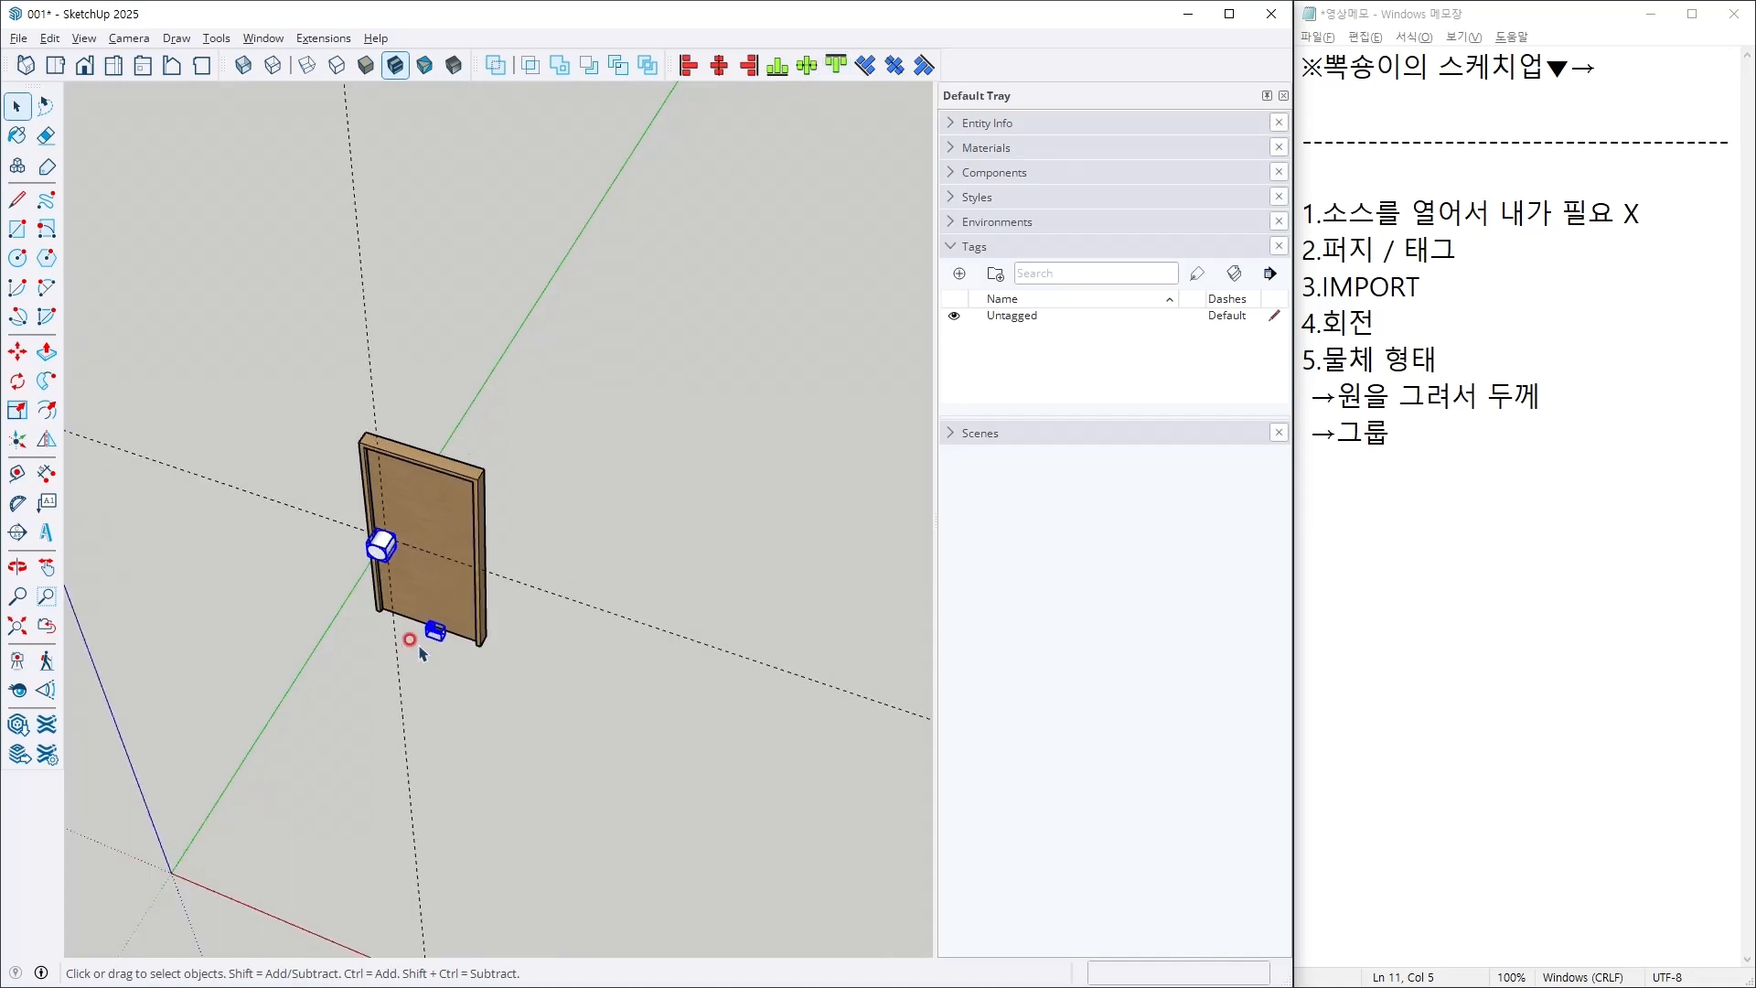
pyautogui.moveTo(401, 610); pyautogui.dragTo(443, 605, button='middle')
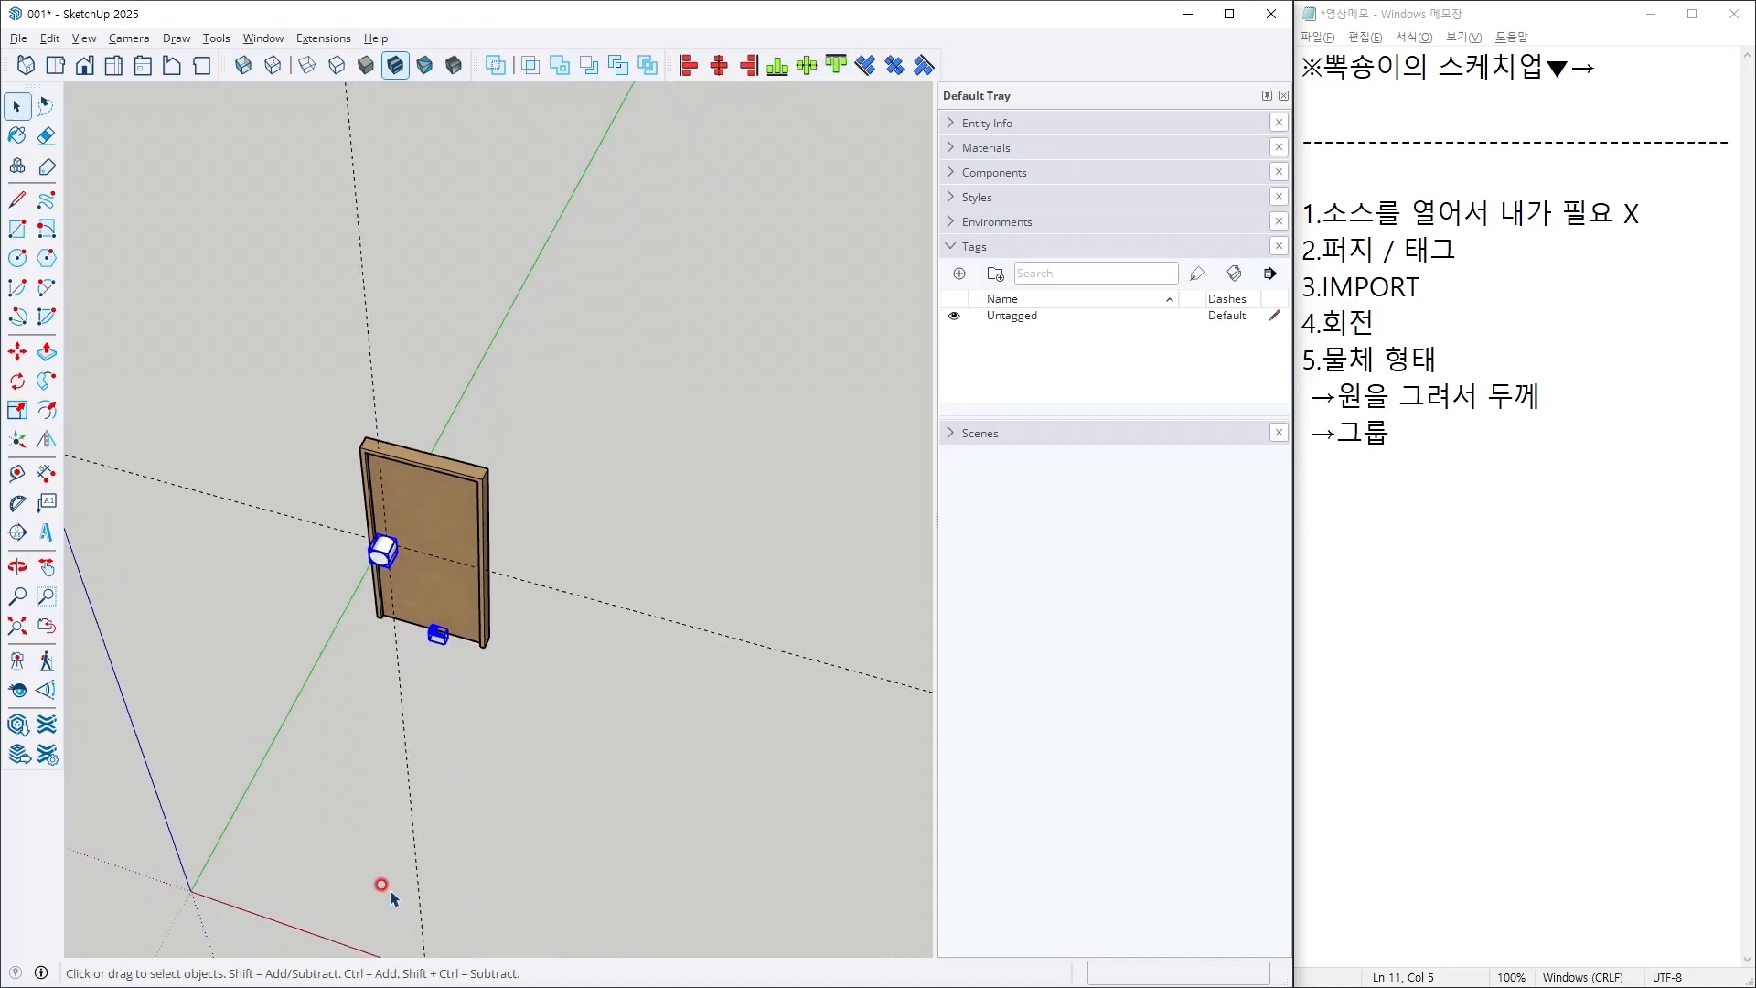
pyautogui.hotkey('ctrl', '1')
pyautogui.click(338, 839)
pyautogui.moveTo(546, 886); pyautogui.dragTo(304, 785)
pyautogui.moveTo(432, 747); pyautogui.dragTo(402, 814)
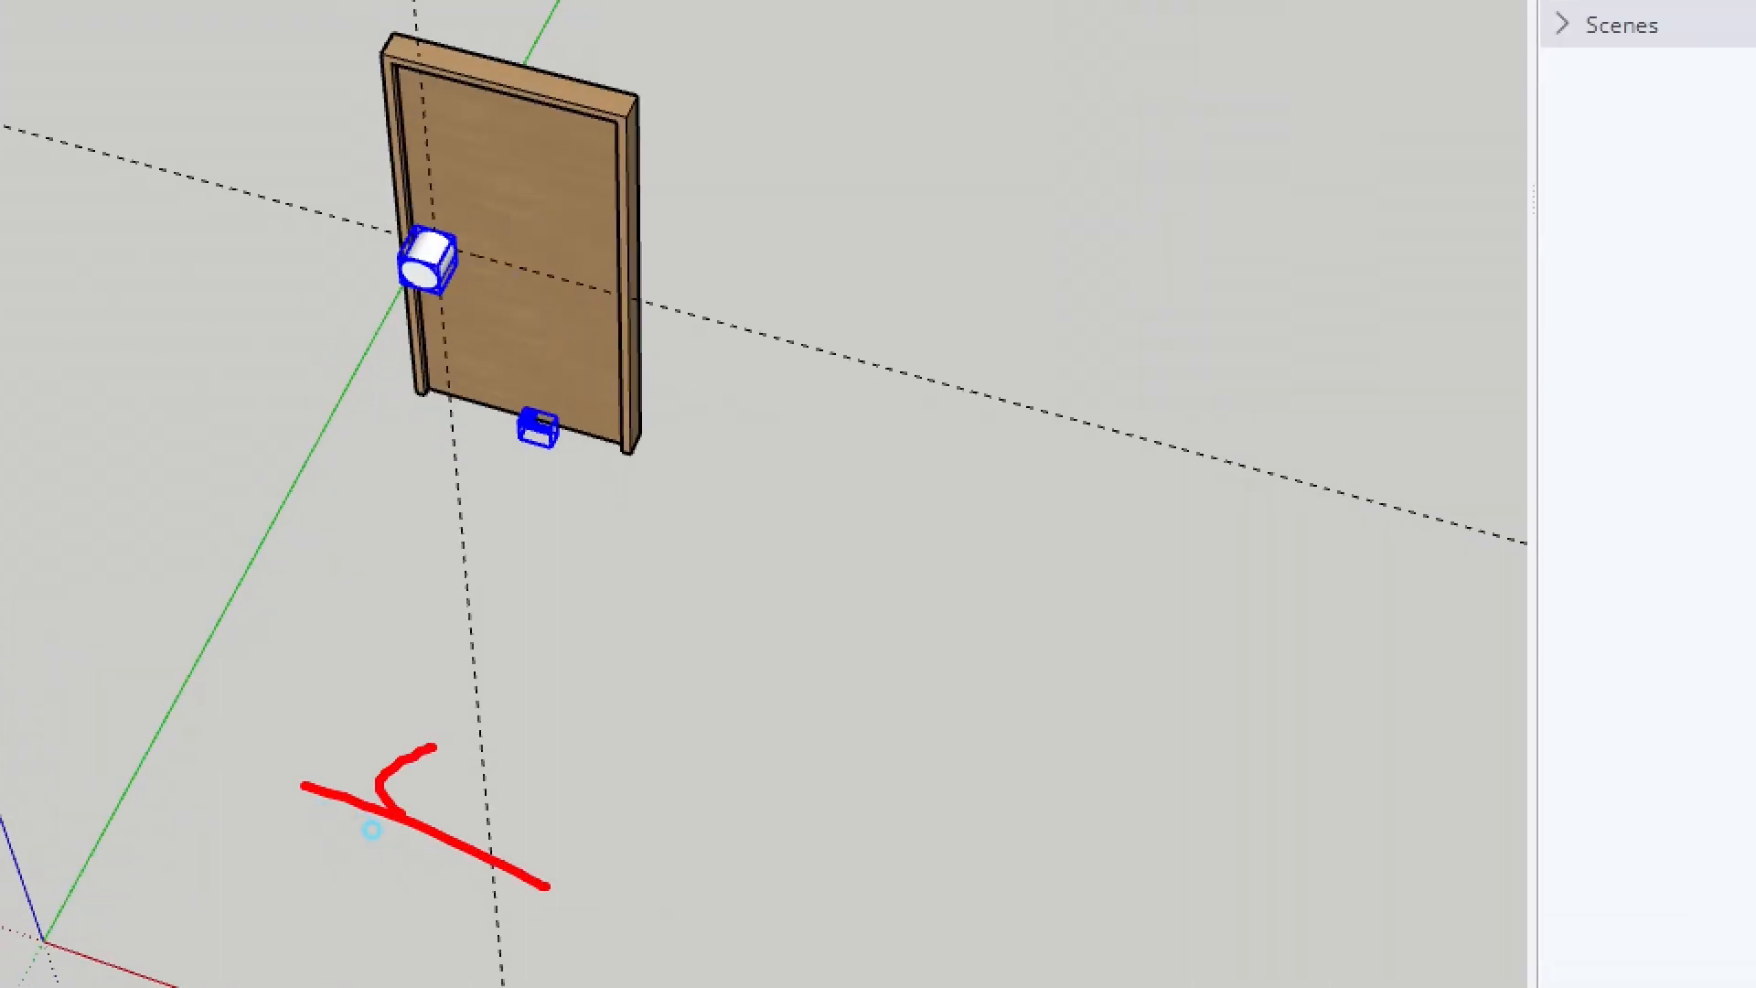
pyautogui.press('Escape')
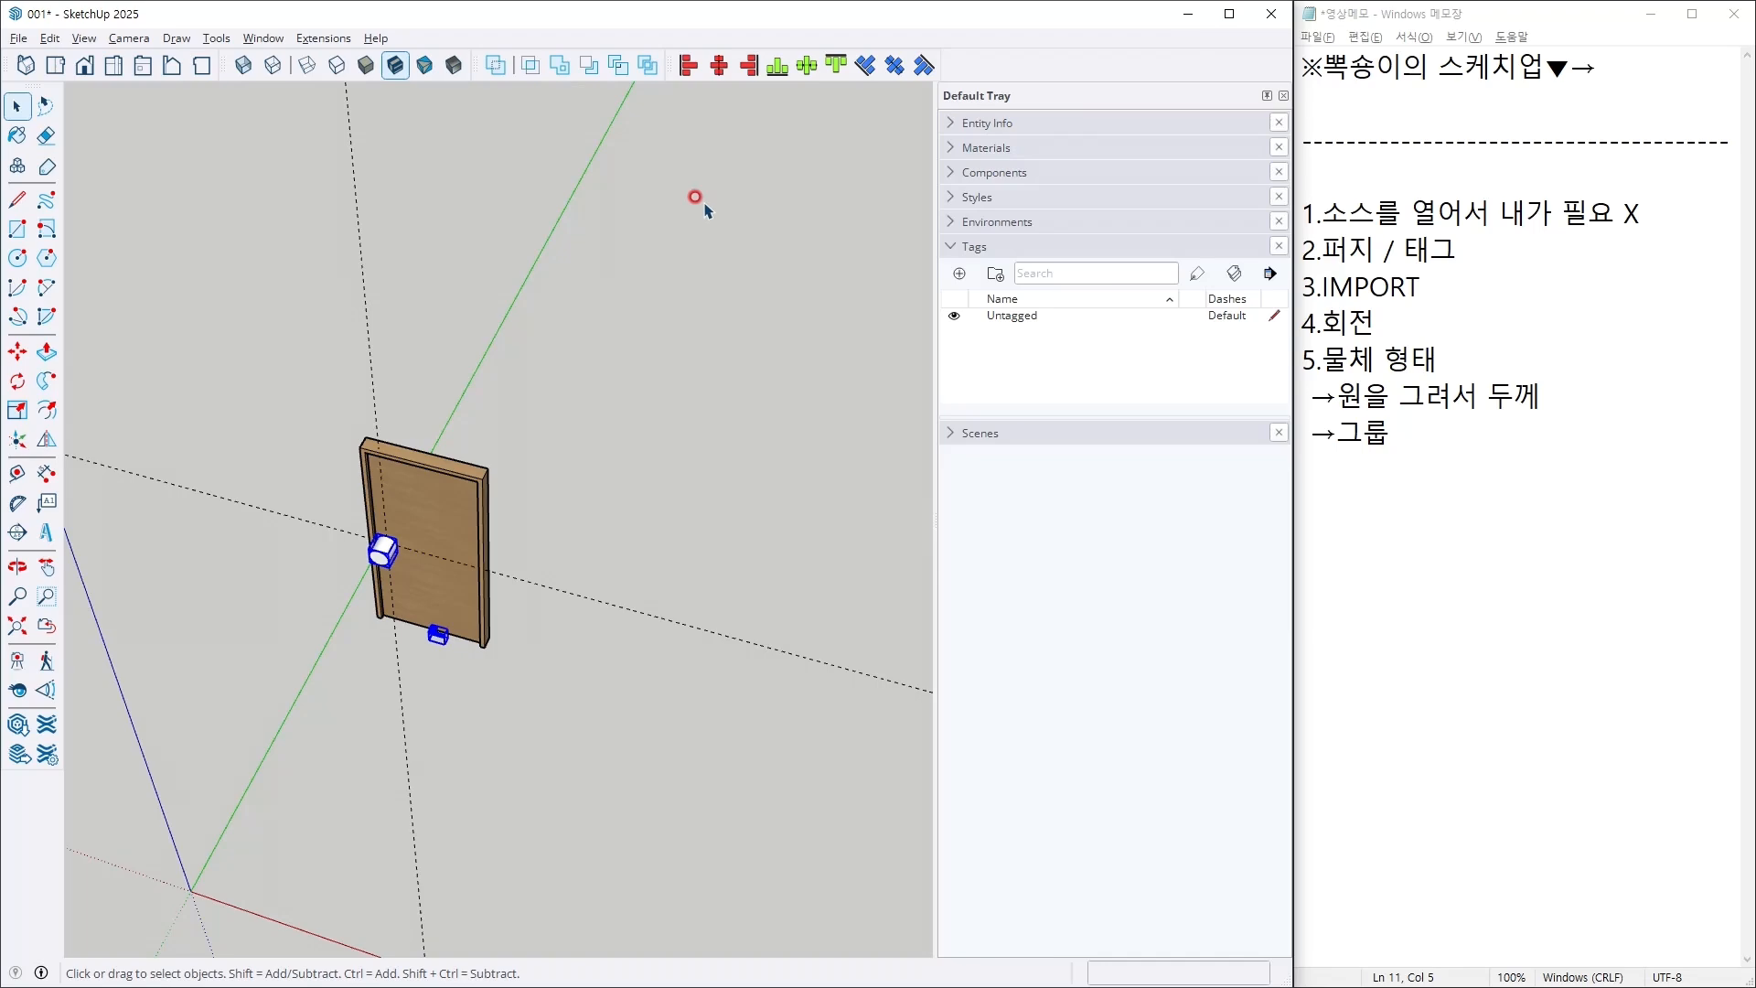
# Step: Align the handle with the cylinder along the red axis at the side nearest the origin, and along the blue axis at the top
pyautogui.click(695, 73)
pyautogui.moveTo(477, 615); pyautogui.dragTo(375, 567, button='middle')
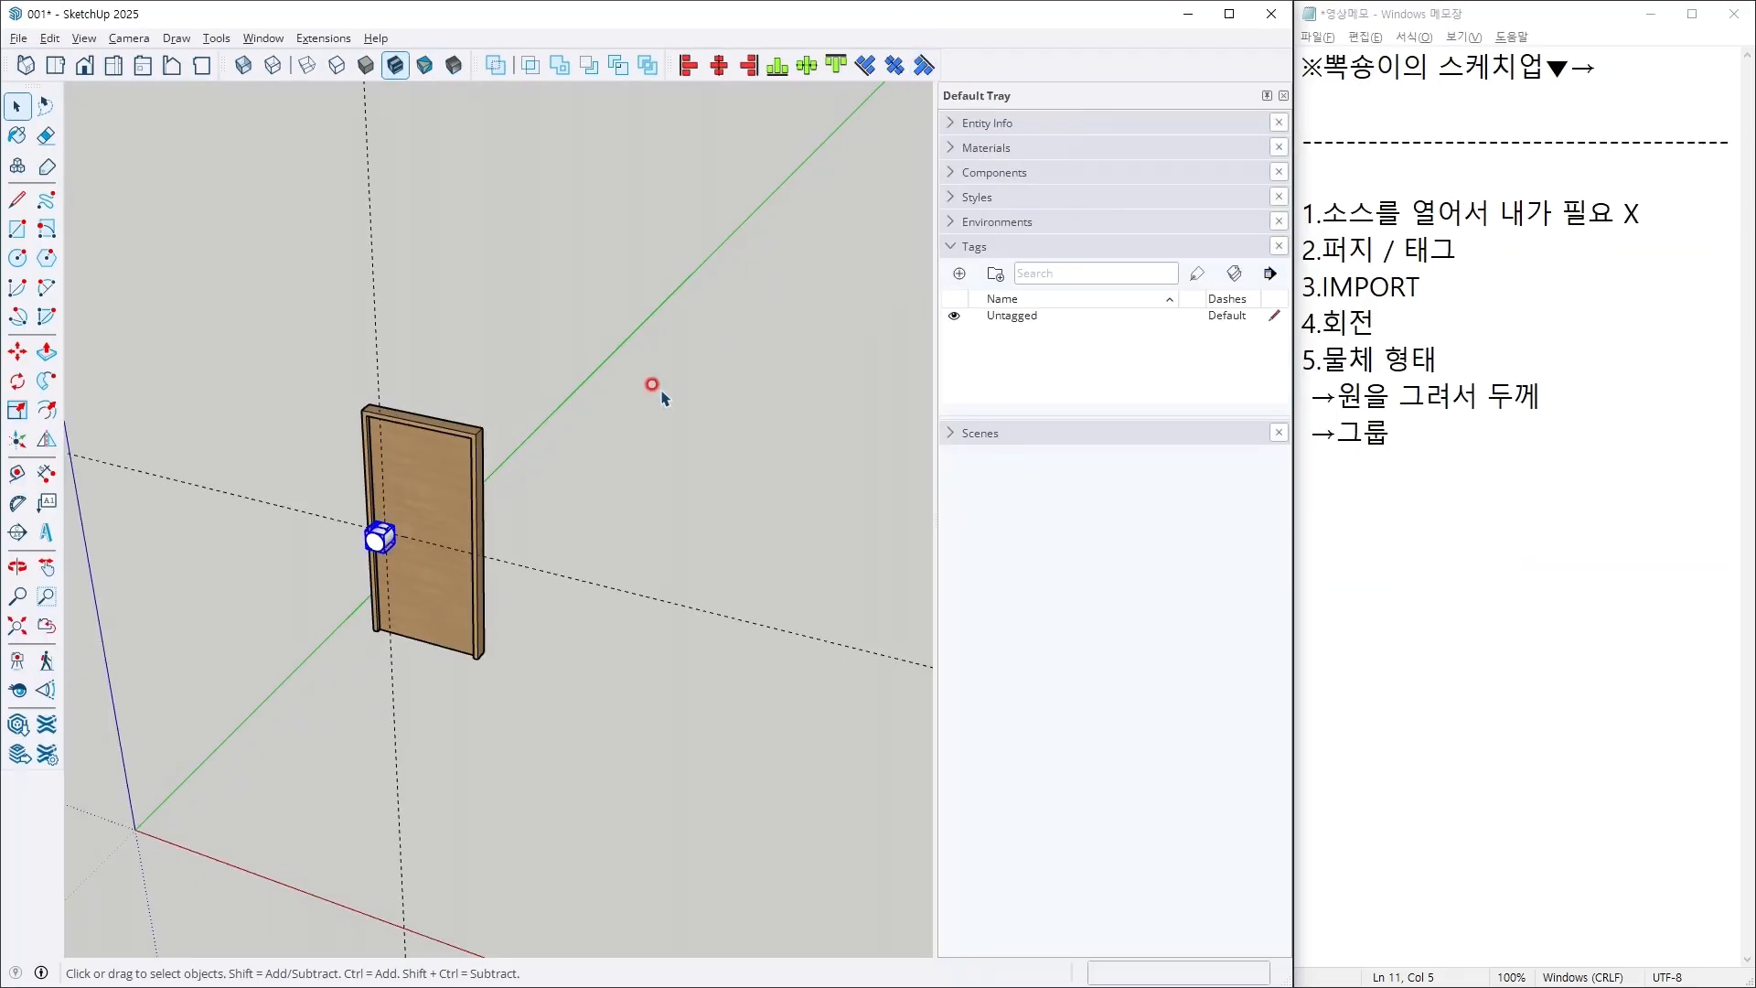
# Step: Delete the helper cylinder from the door, leaving the aligned handle in place
pyautogui.scroll(6, 293, 585)
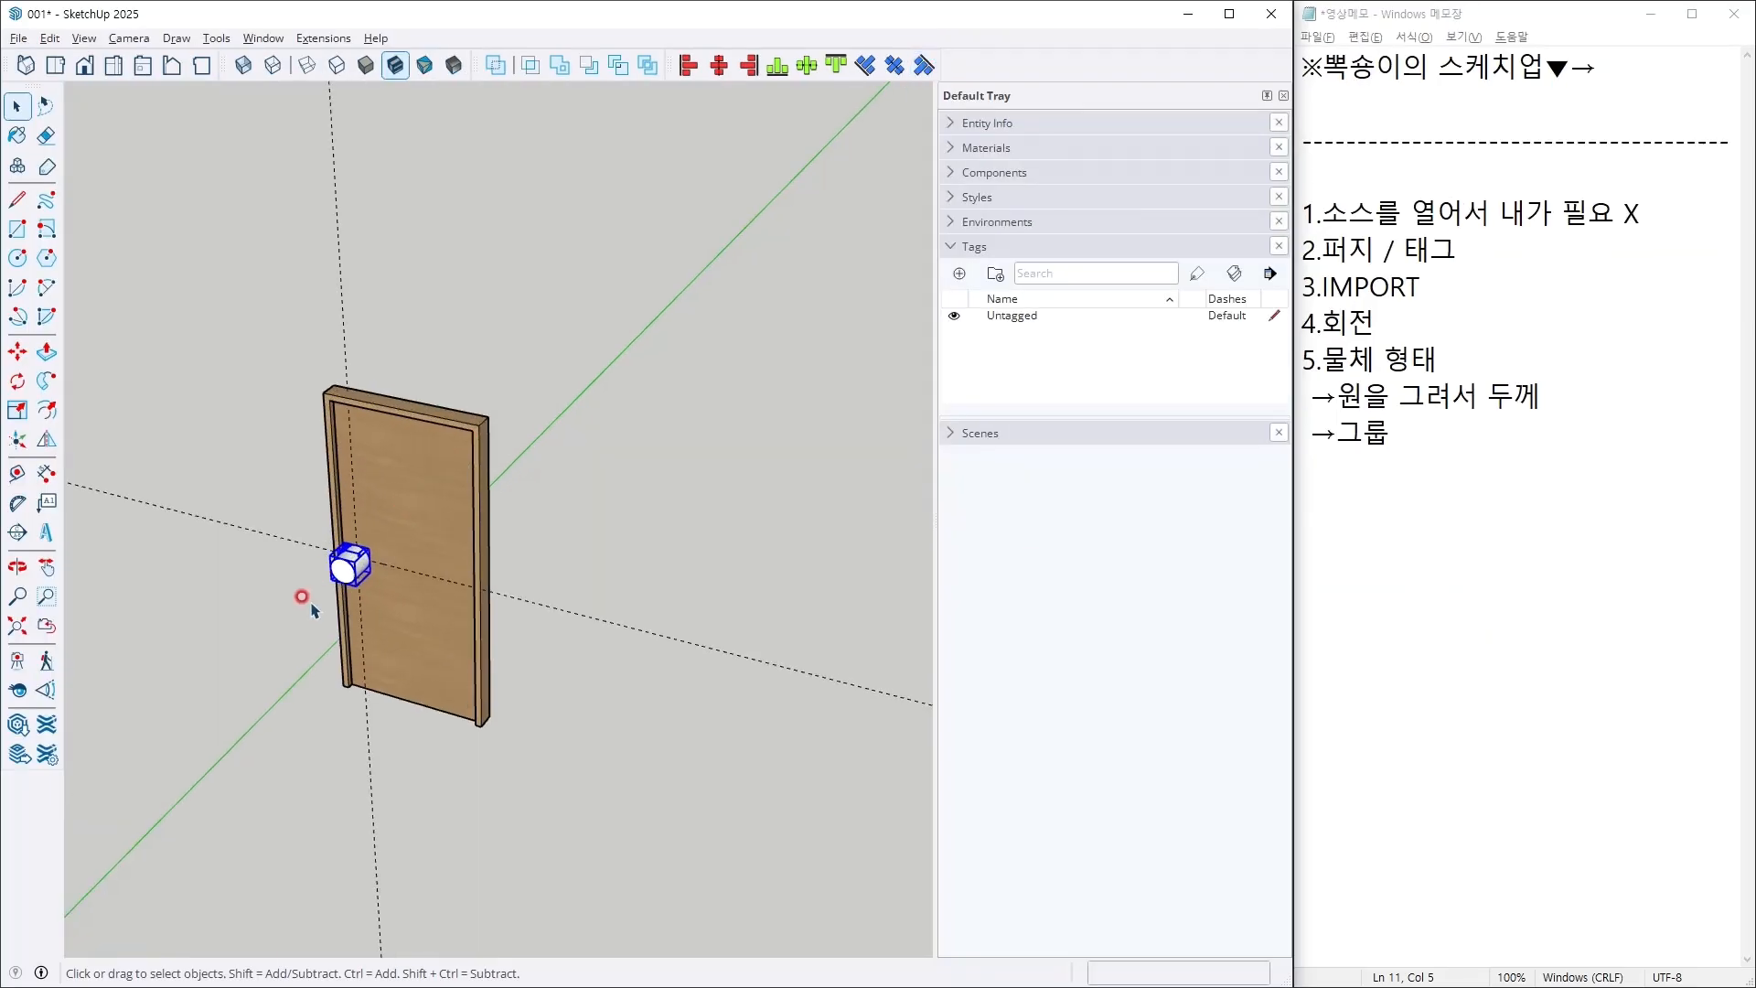
pyautogui.moveTo(282, 552); pyautogui.dragTo(871, 530, button='middle')
pyautogui.scroll(5, 576, 513)
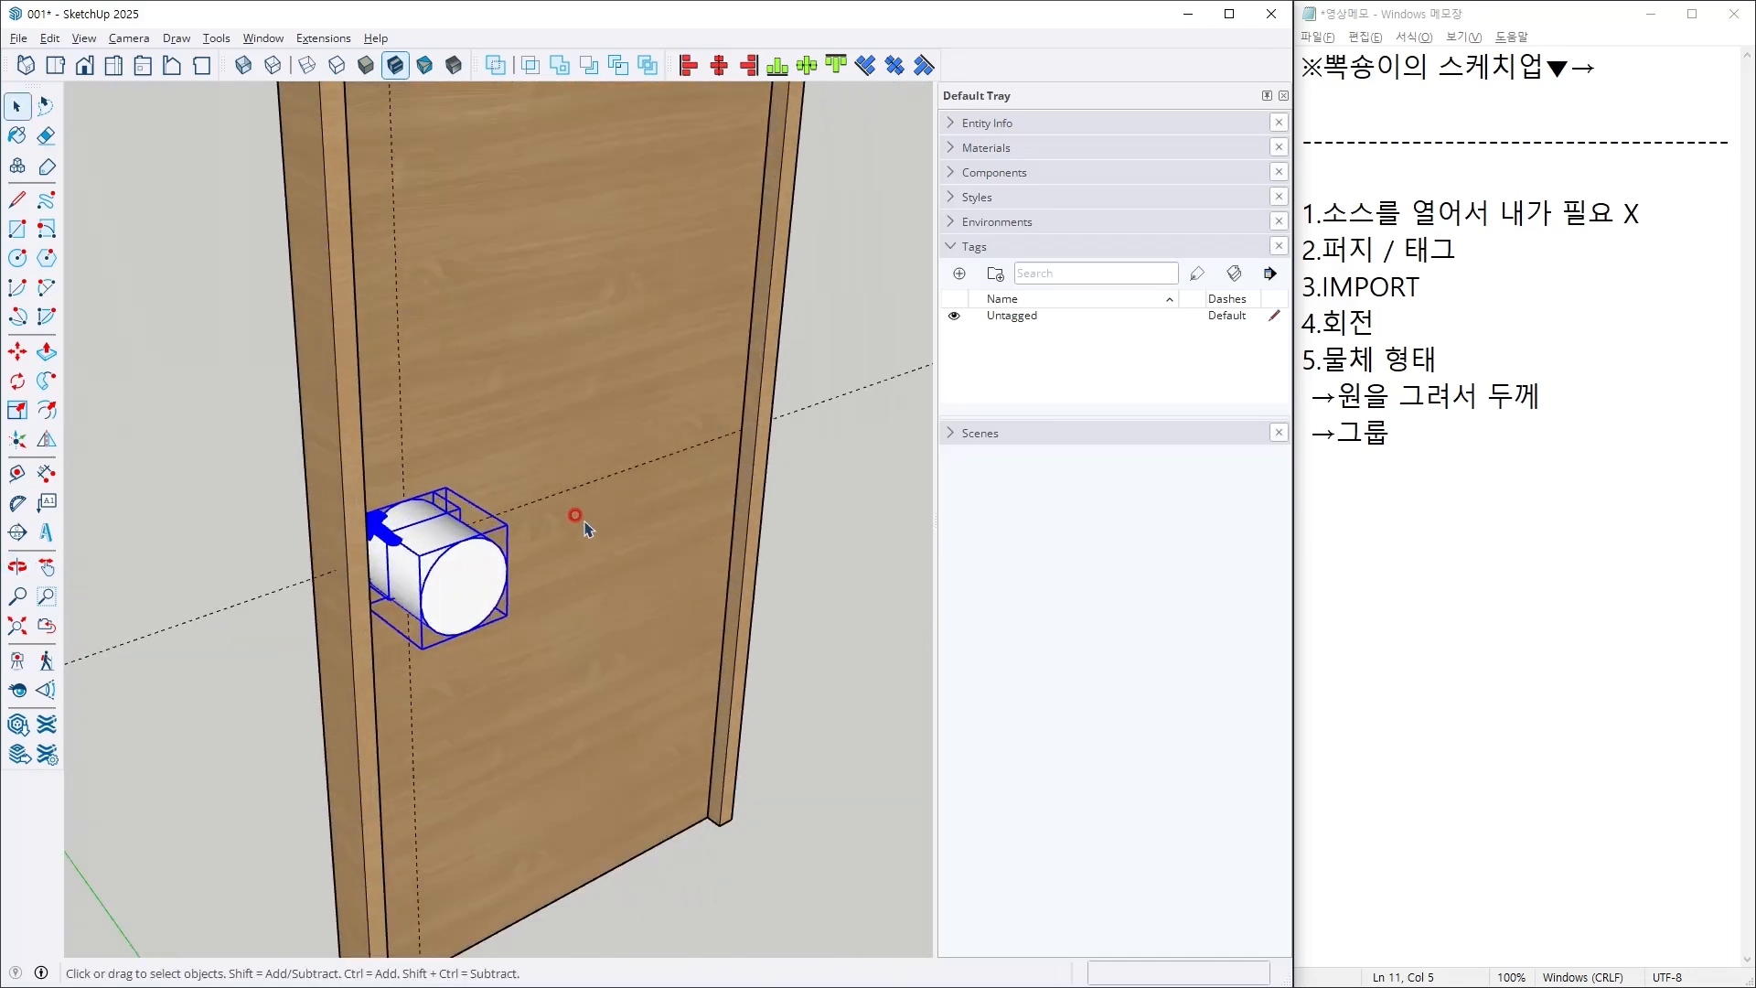
pyautogui.moveTo(204, 568); pyautogui.dragTo(122, 587, button='middle')
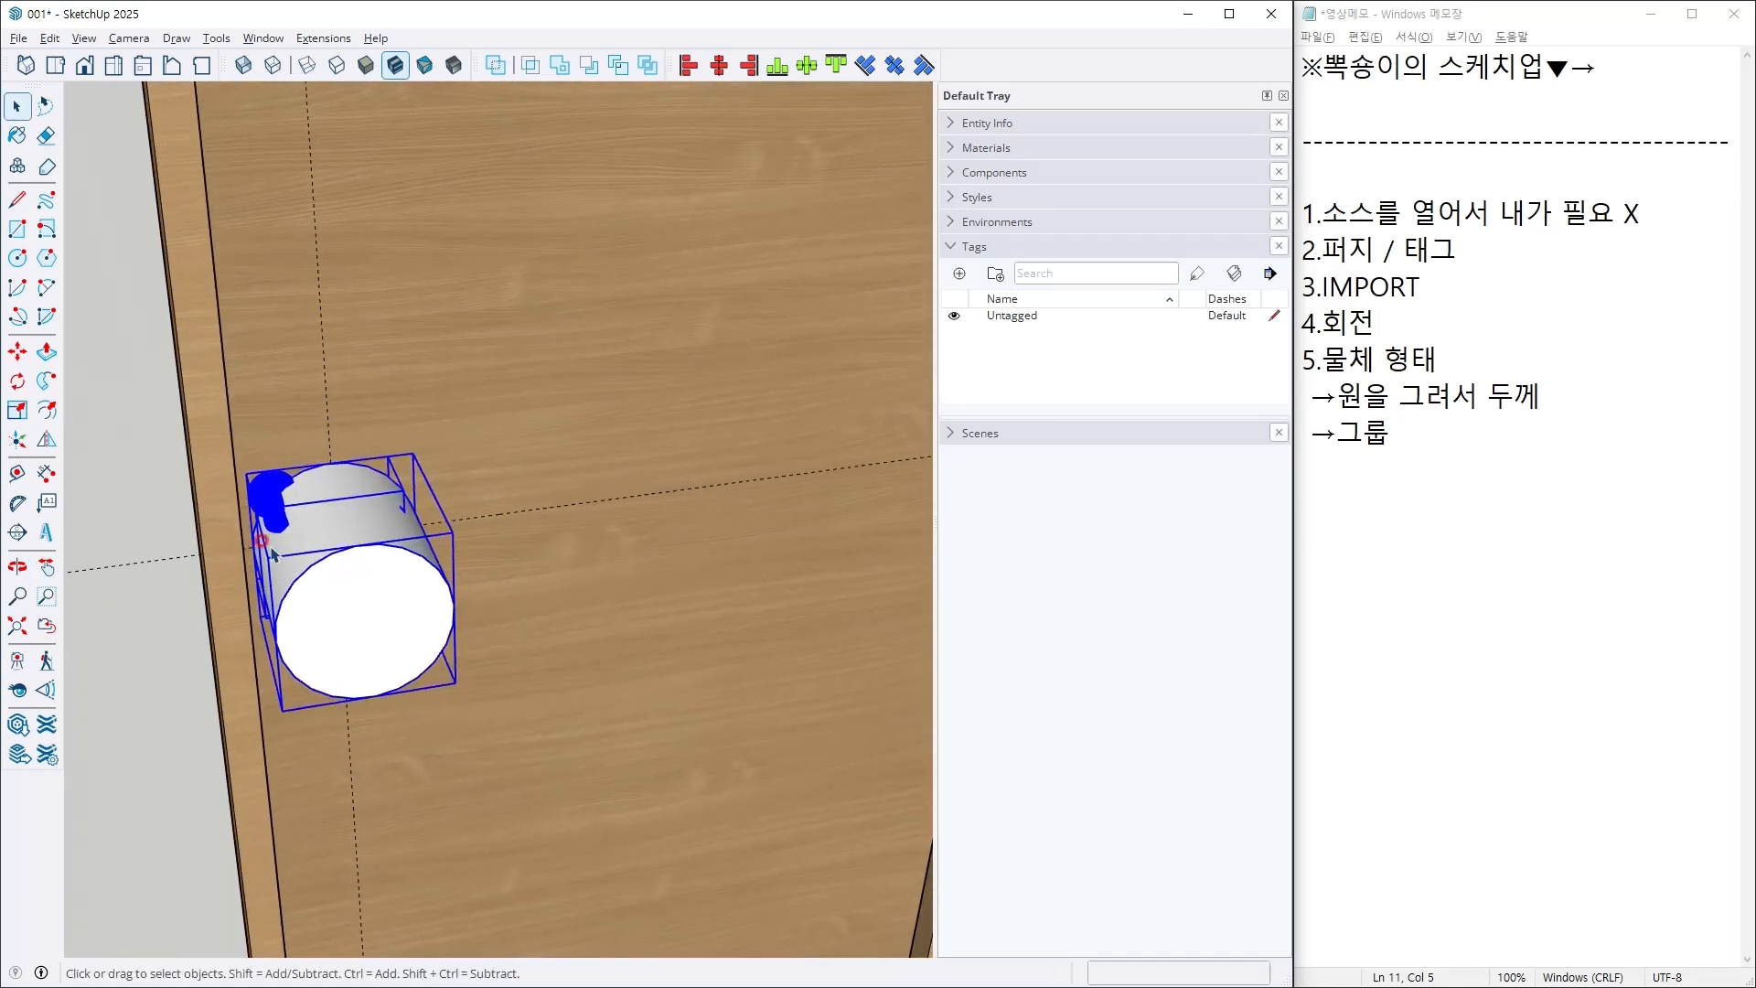
pyautogui.click(373, 593)
pyautogui.press('Delete')
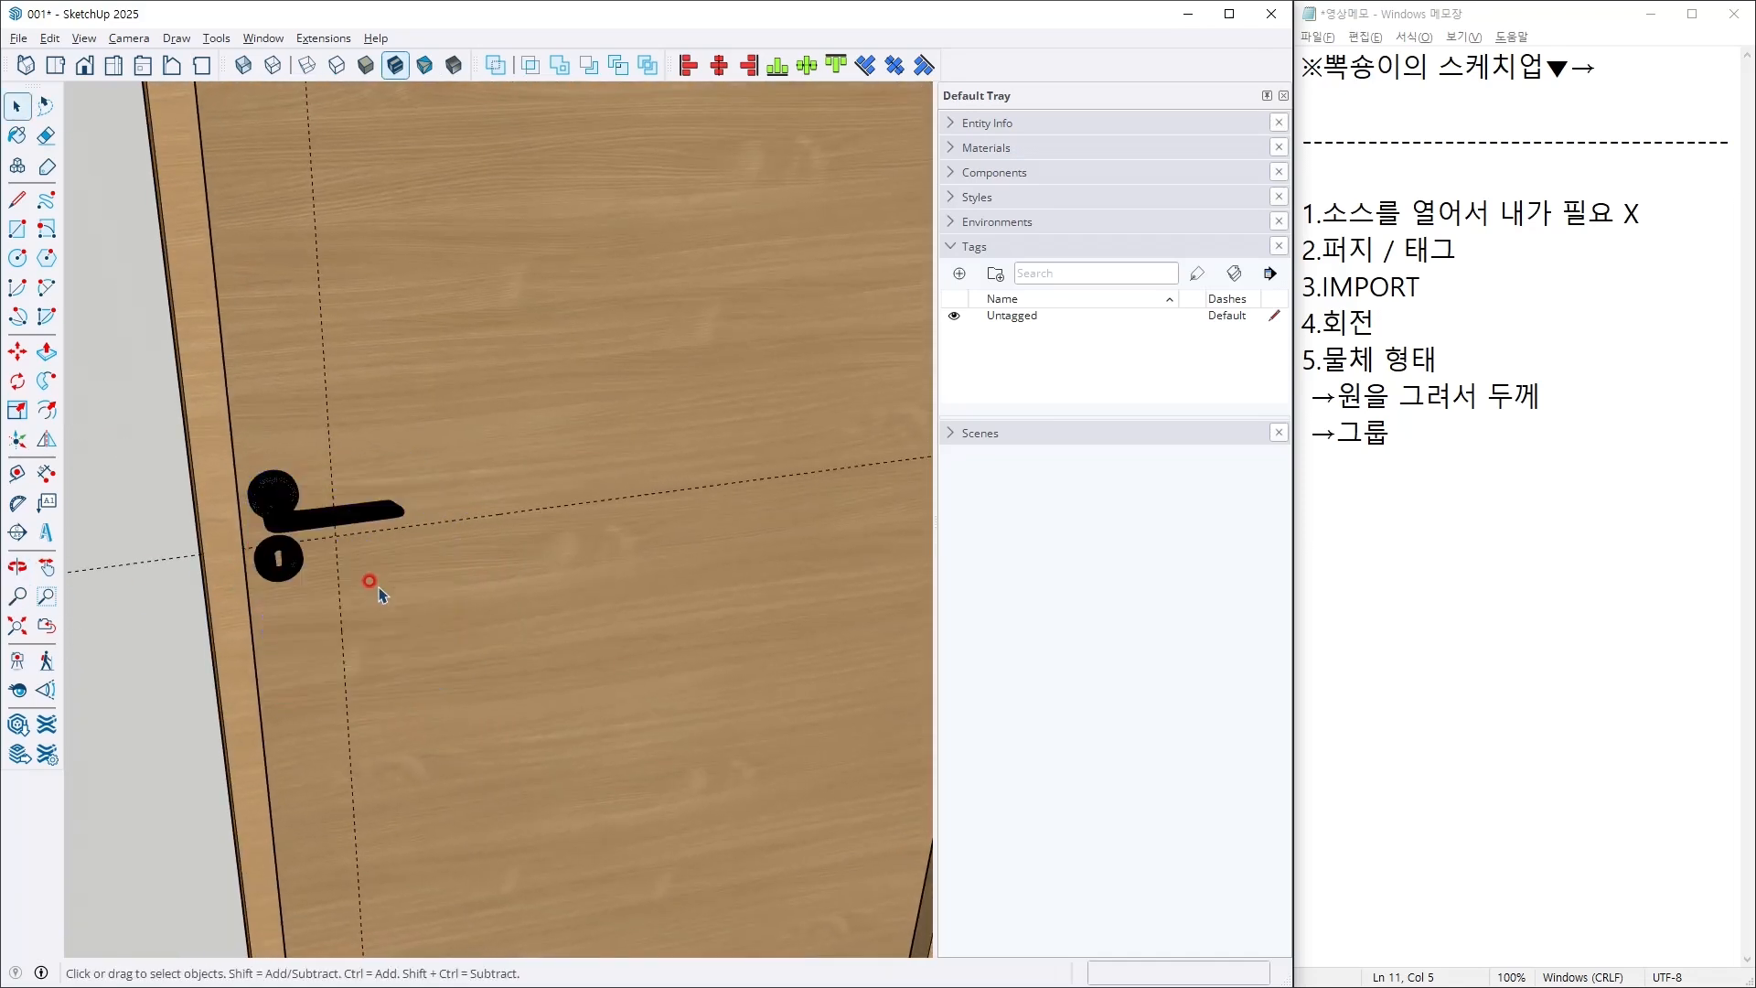
# Step: Move the handle by its bounding-box corner about 90 mm away from the door's edge toward the guide intersection, and deselect it
pyautogui.click(325, 529)
pyautogui.scroll(4, 326, 521)
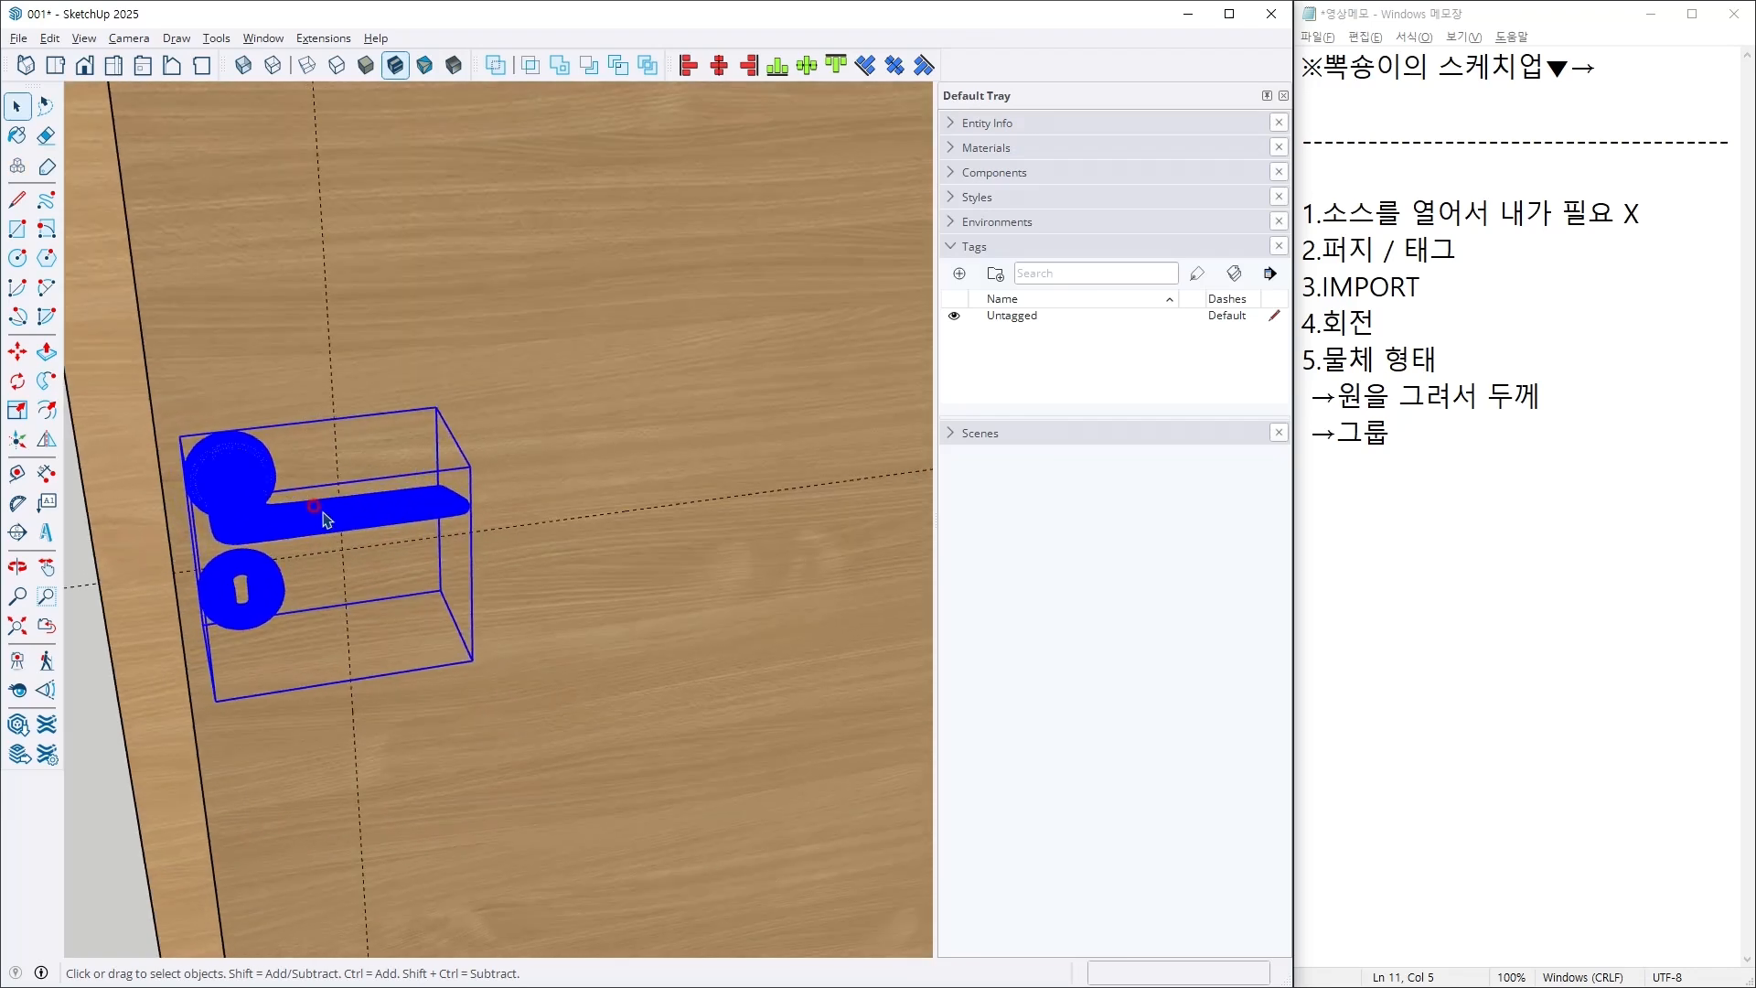
pyautogui.press('m')
pyautogui.click(172, 419)
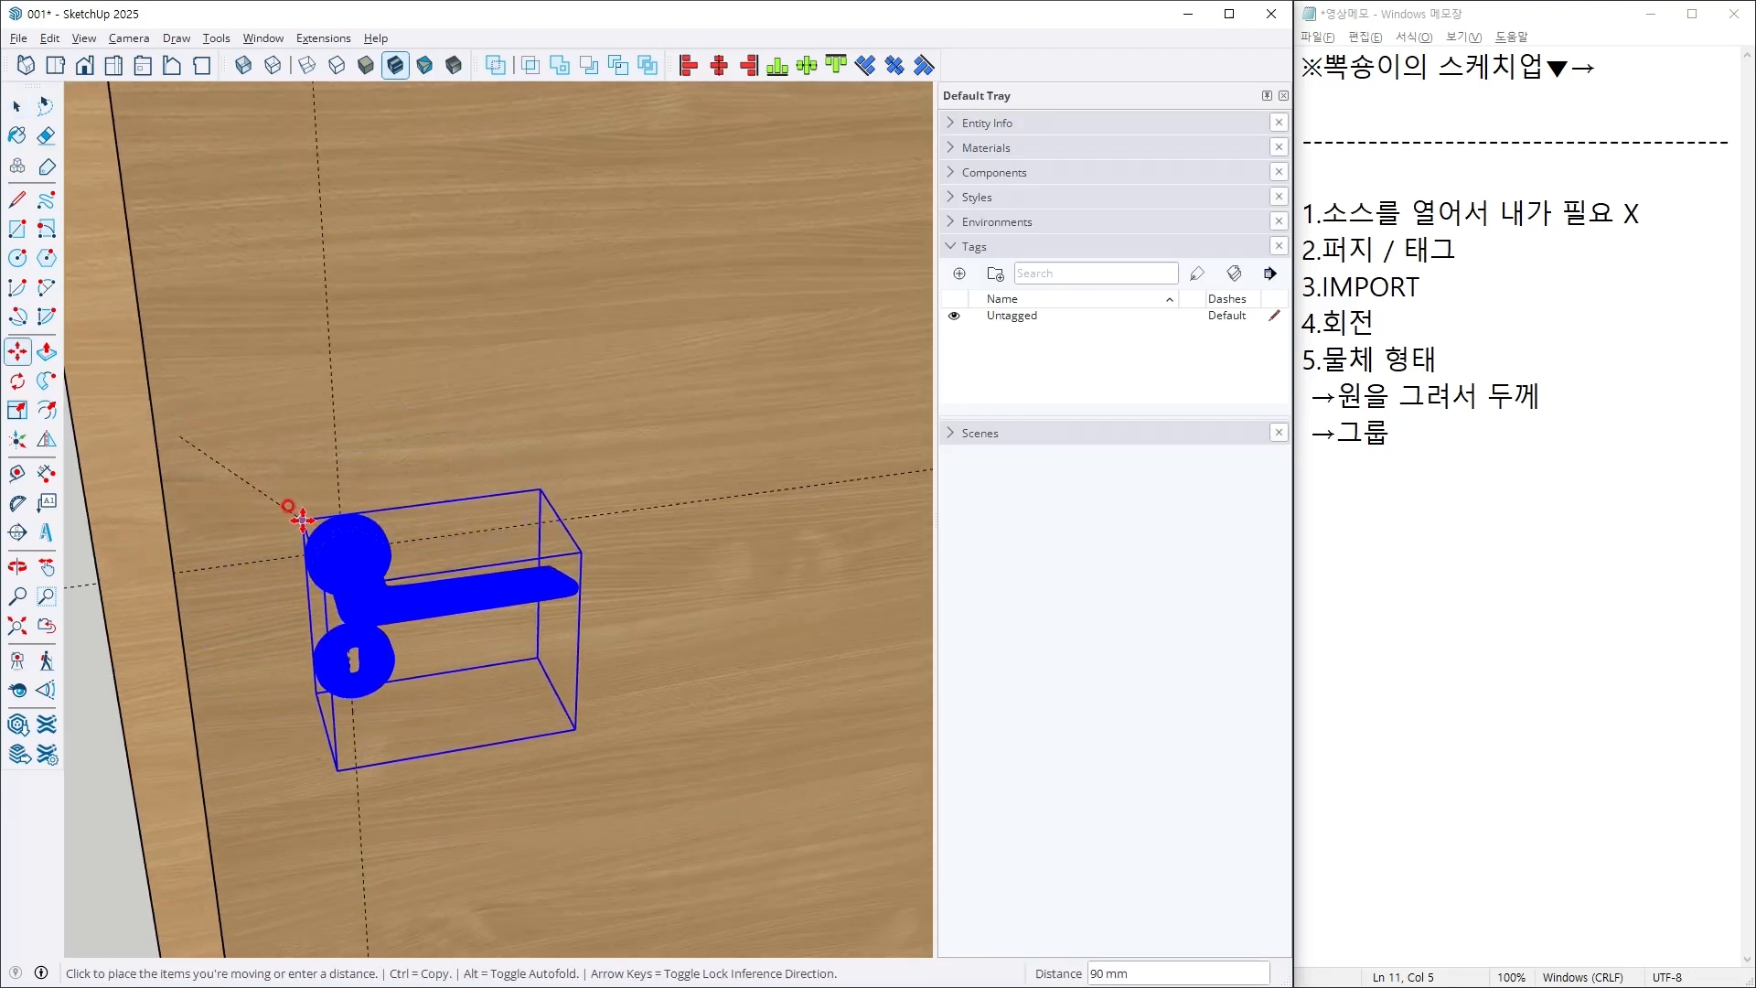
pyautogui.click(301, 520)
pyautogui.moveTo(302, 485); pyautogui.dragTo(612, 705, button='middle')
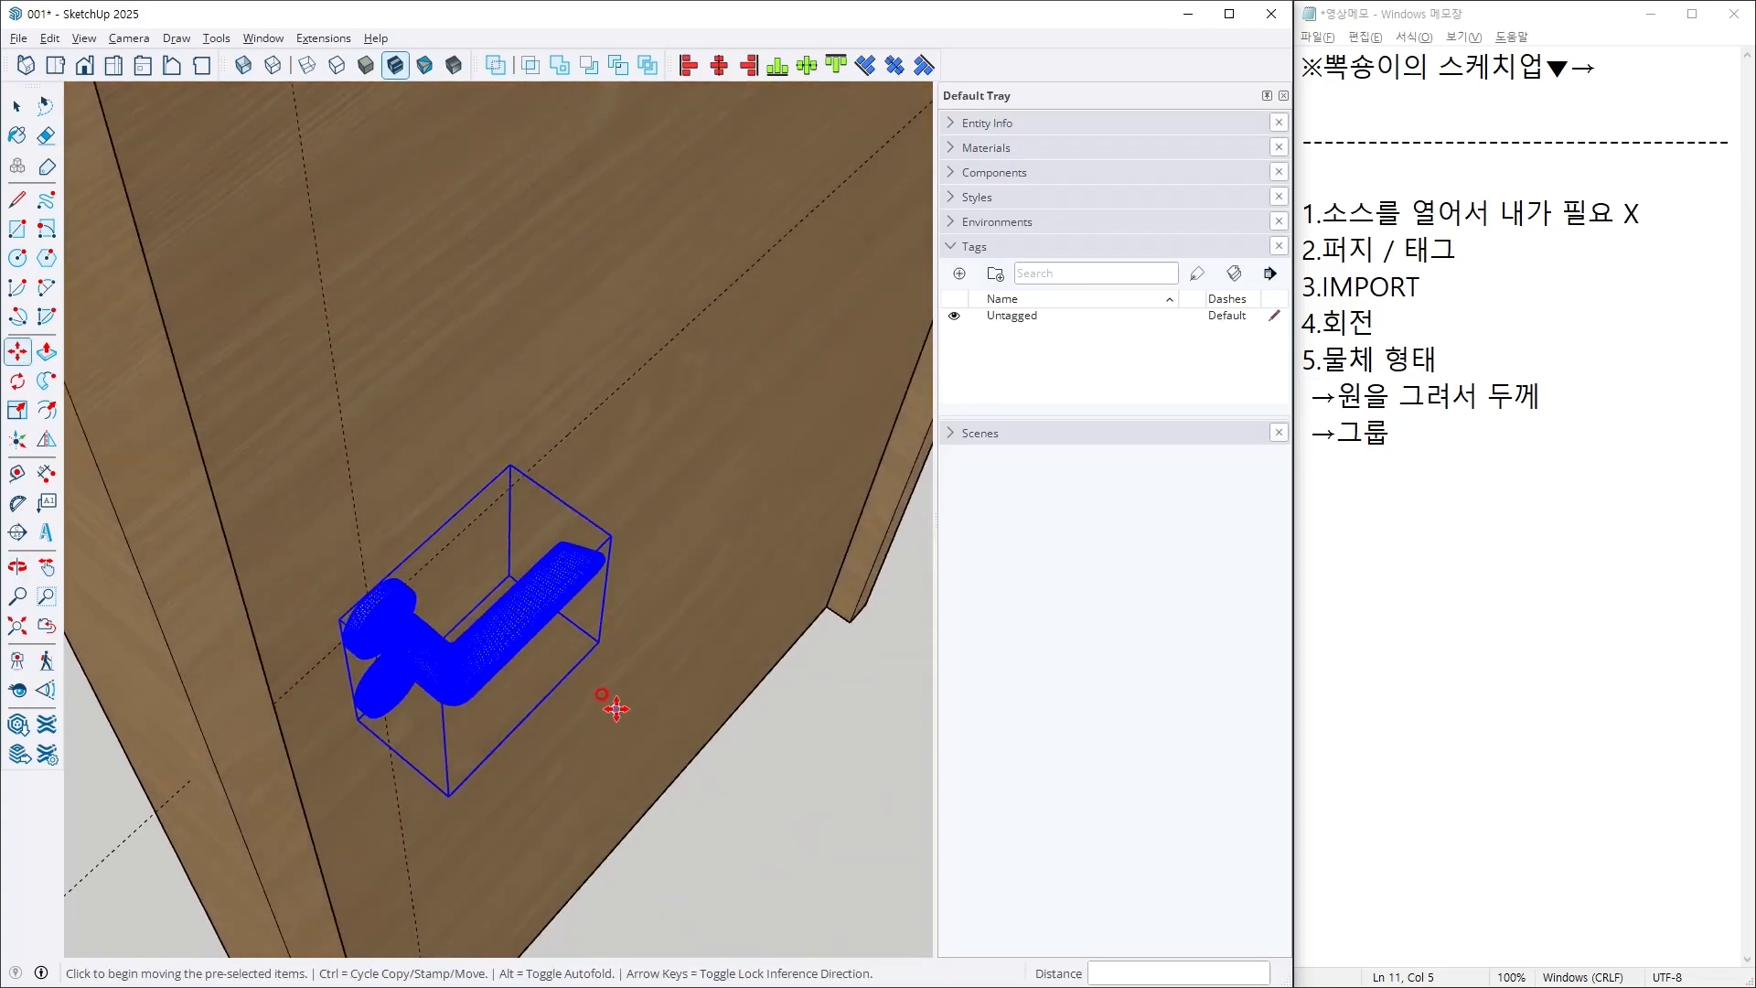
pyautogui.press('space')
pyautogui.click(832, 810)
pyautogui.scroll(6, 489, 640)
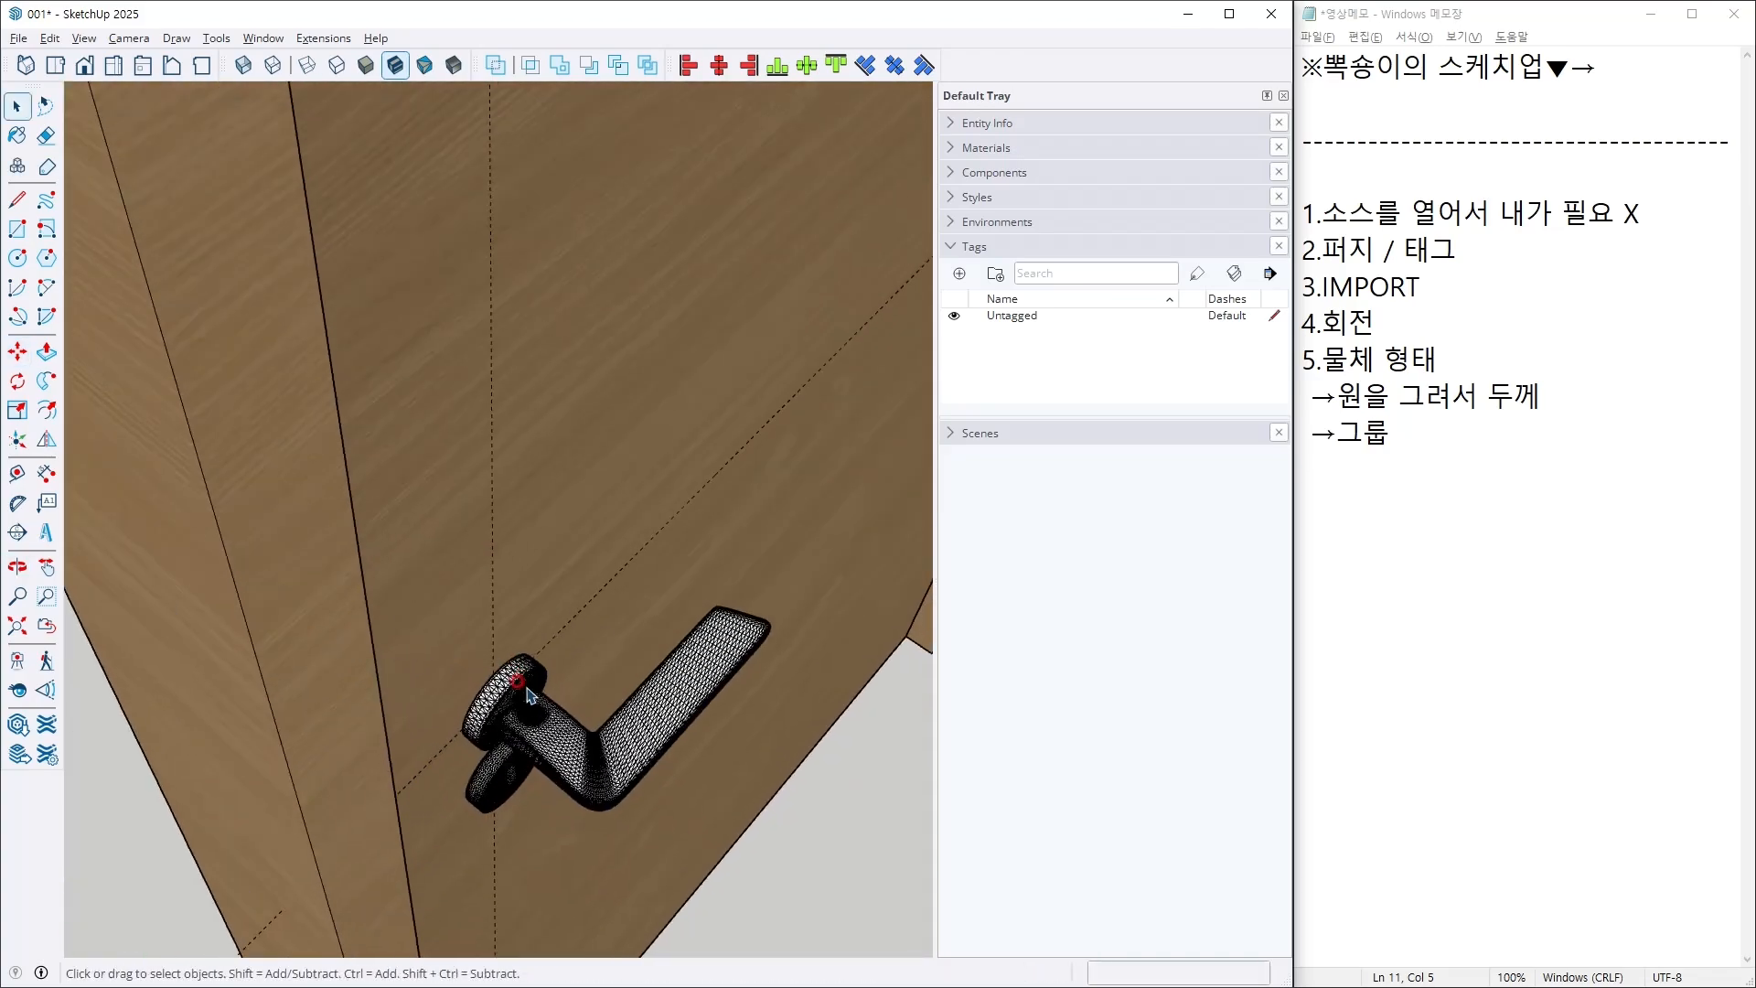
# Step: Delete all construction guides from the door model
pyautogui.scroll(-8, 506, 692)
pyautogui.moveTo(480, 727); pyautogui.dragTo(489, 340, button='middle')
pyautogui.scroll(-3, 448, 506)
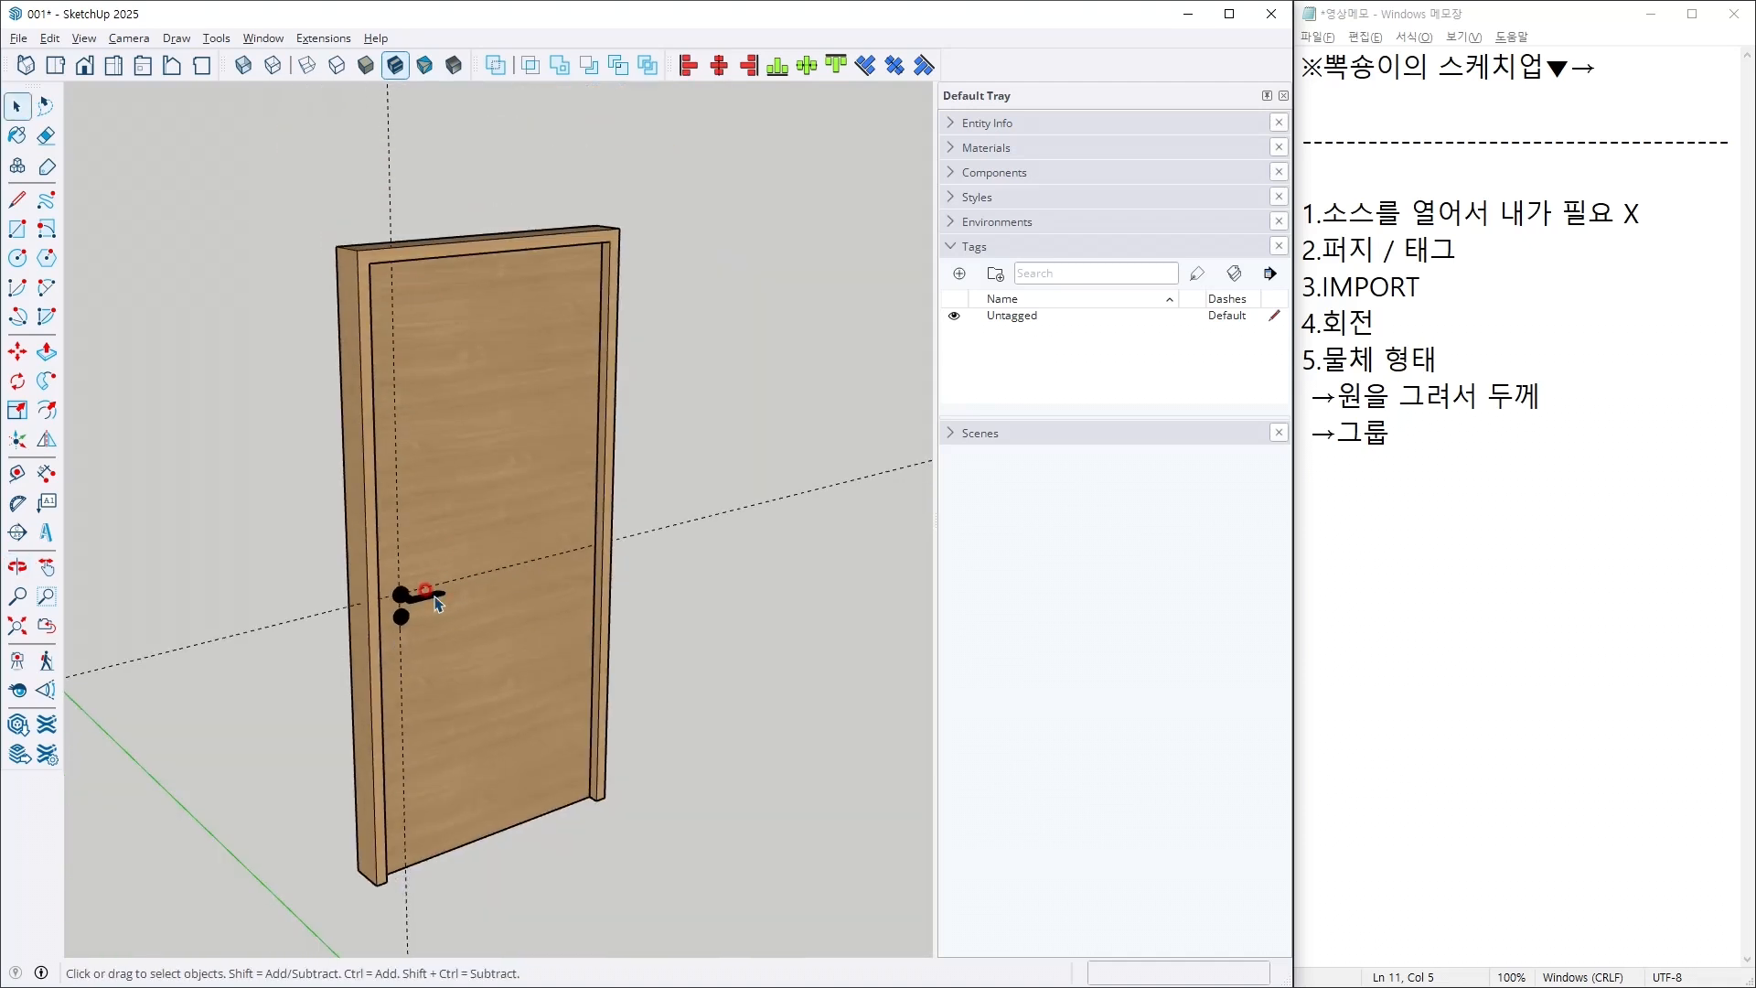
pyautogui.scroll(3, 429, 602)
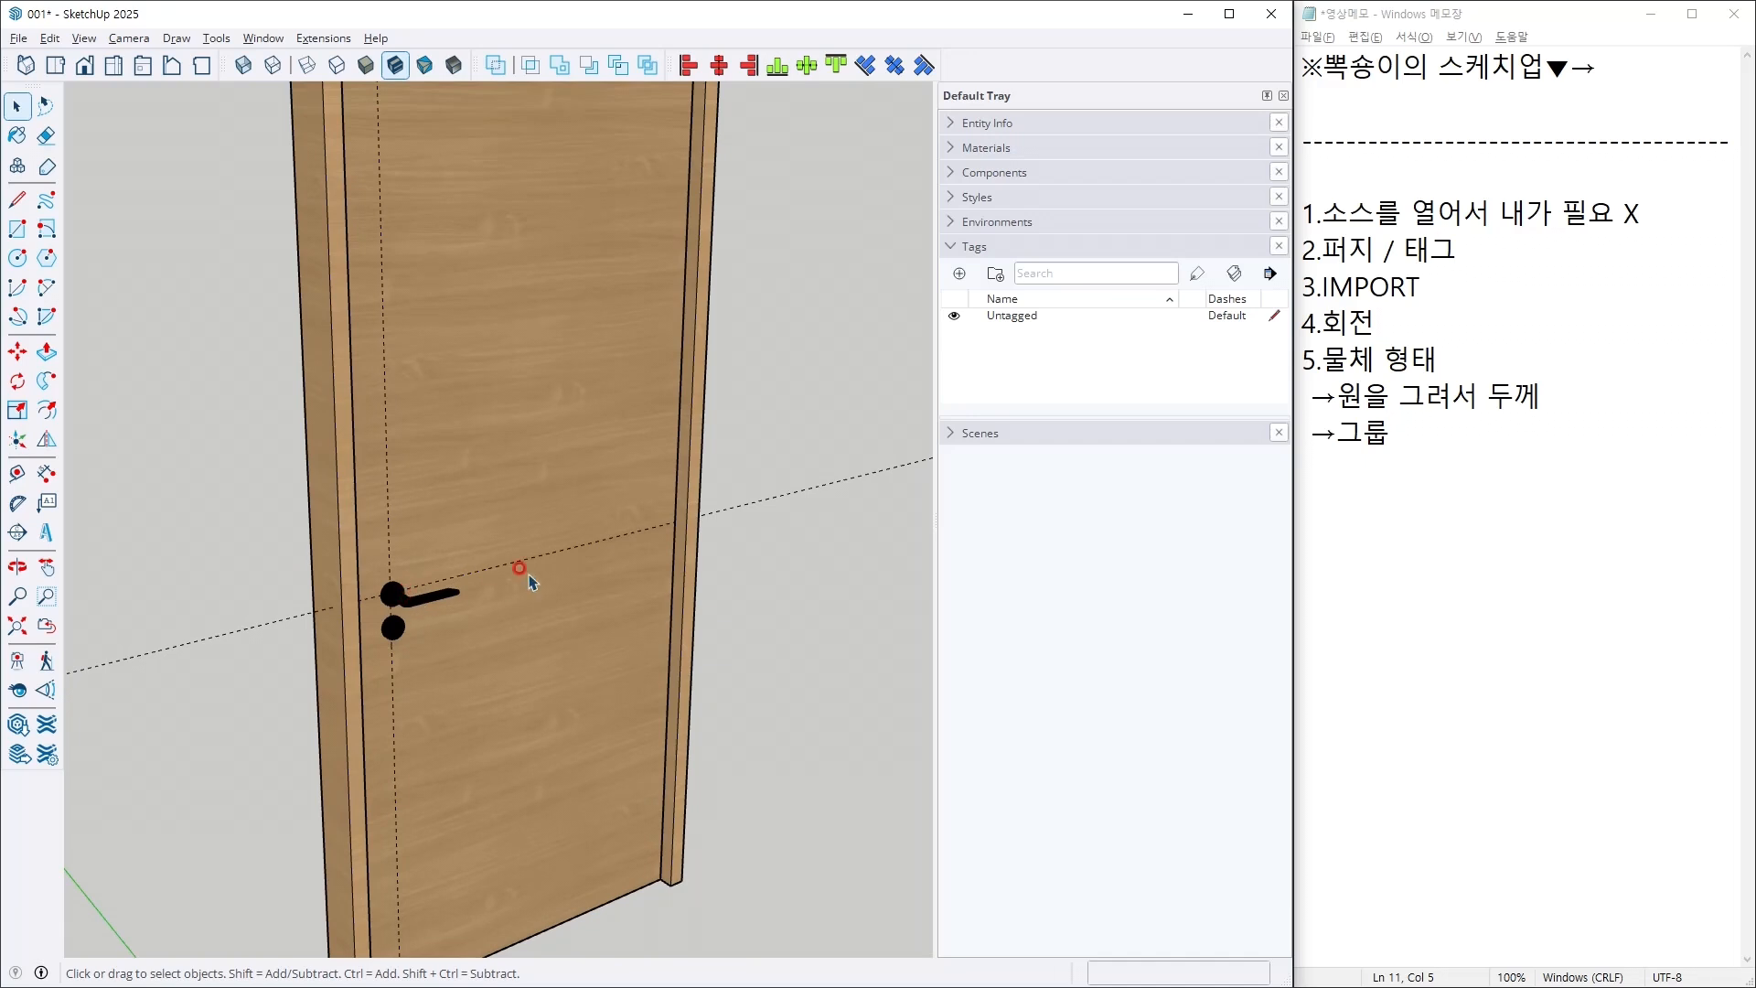
pyautogui.click(51, 39)
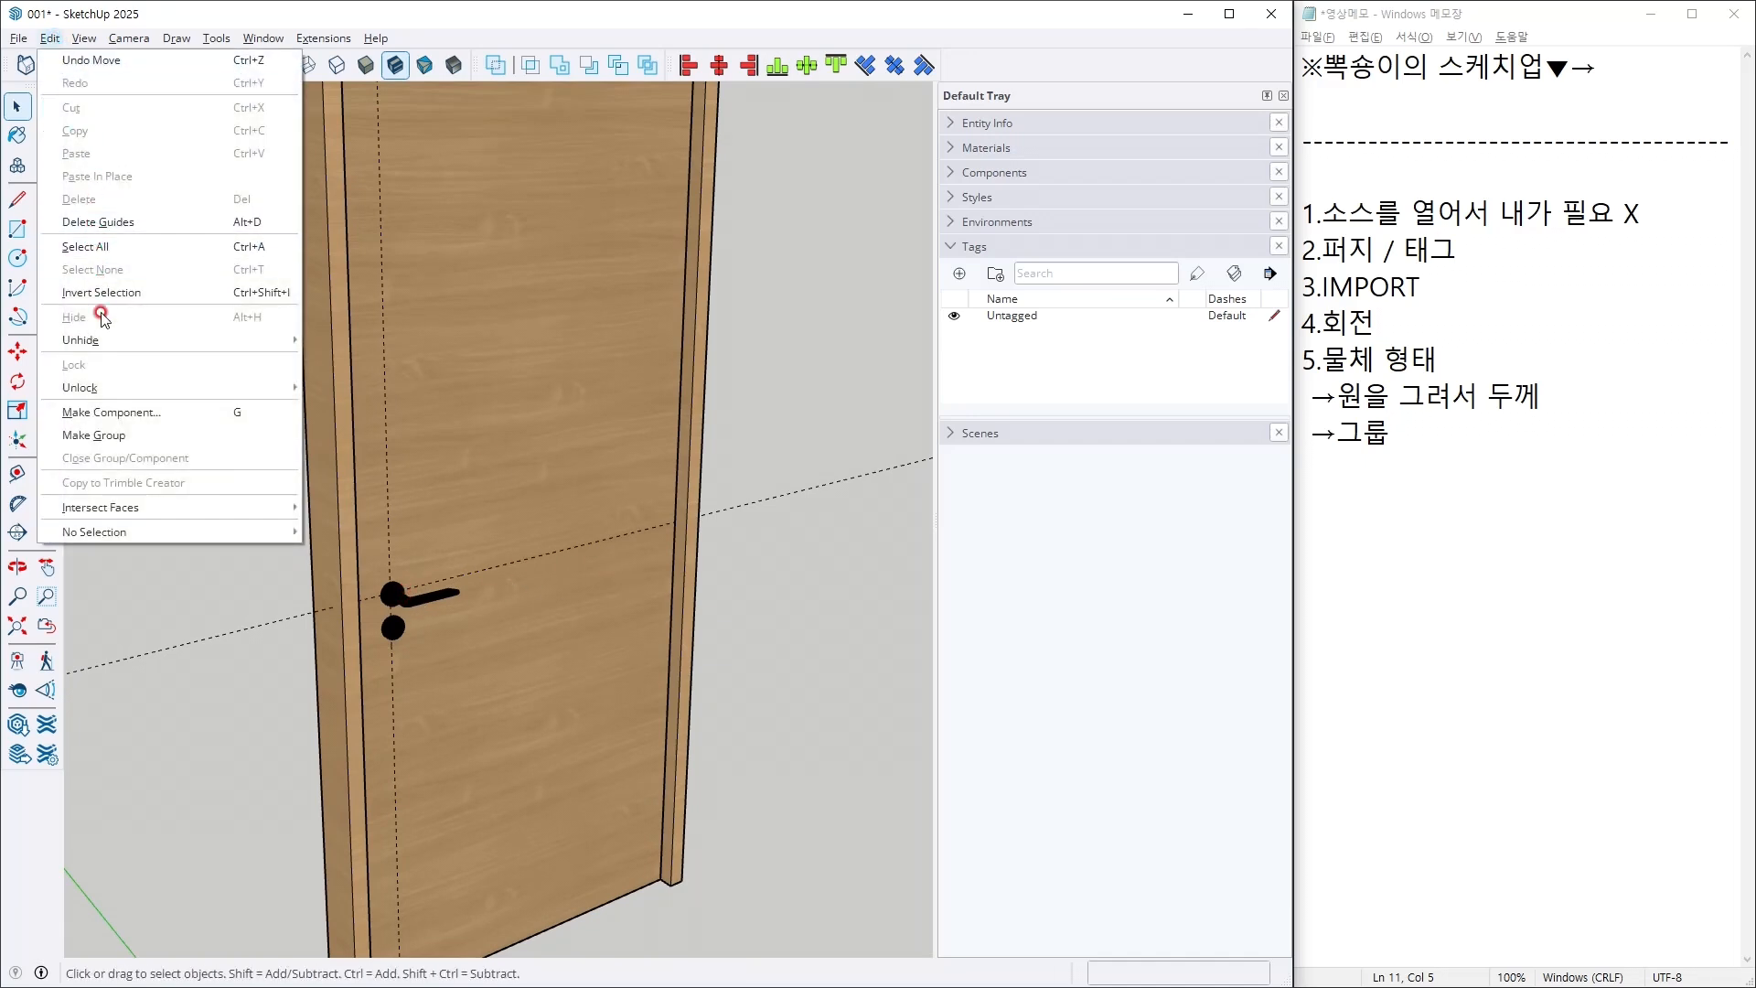
pyautogui.click(137, 222)
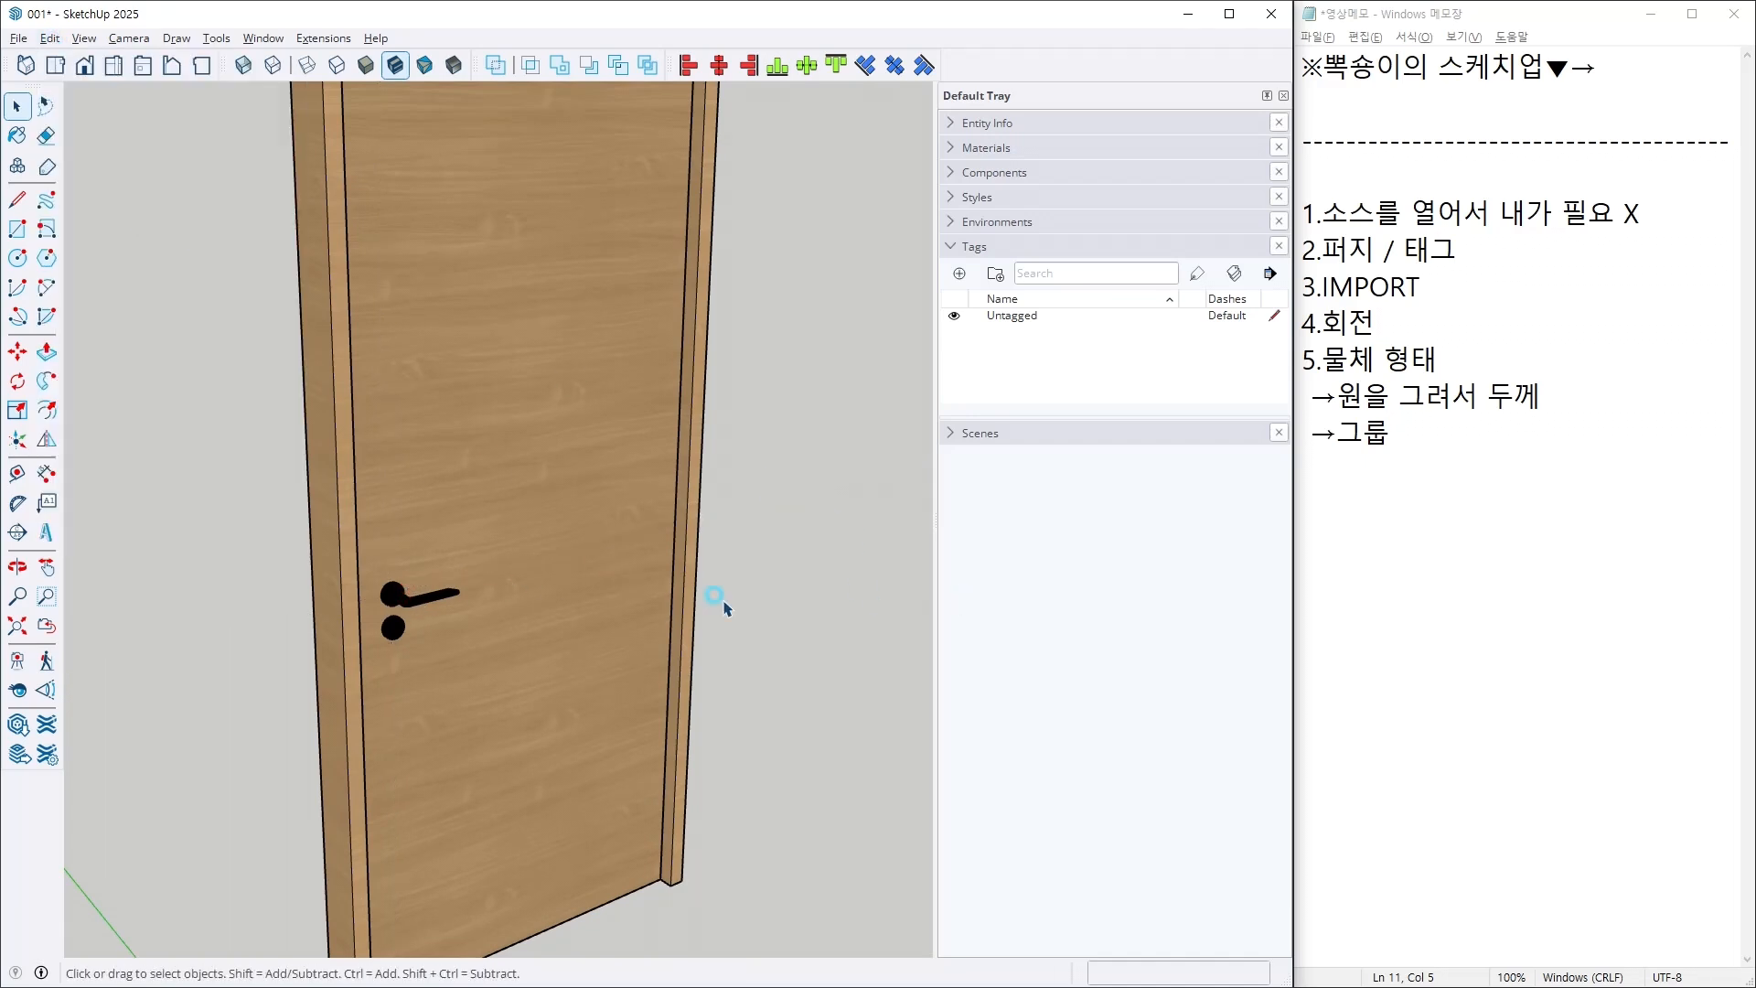
# Step: Flip a copy of the handle to the door's opposite face, placing the red mirror plane at the frame's thickness midpoint
pyautogui.click(430, 601)
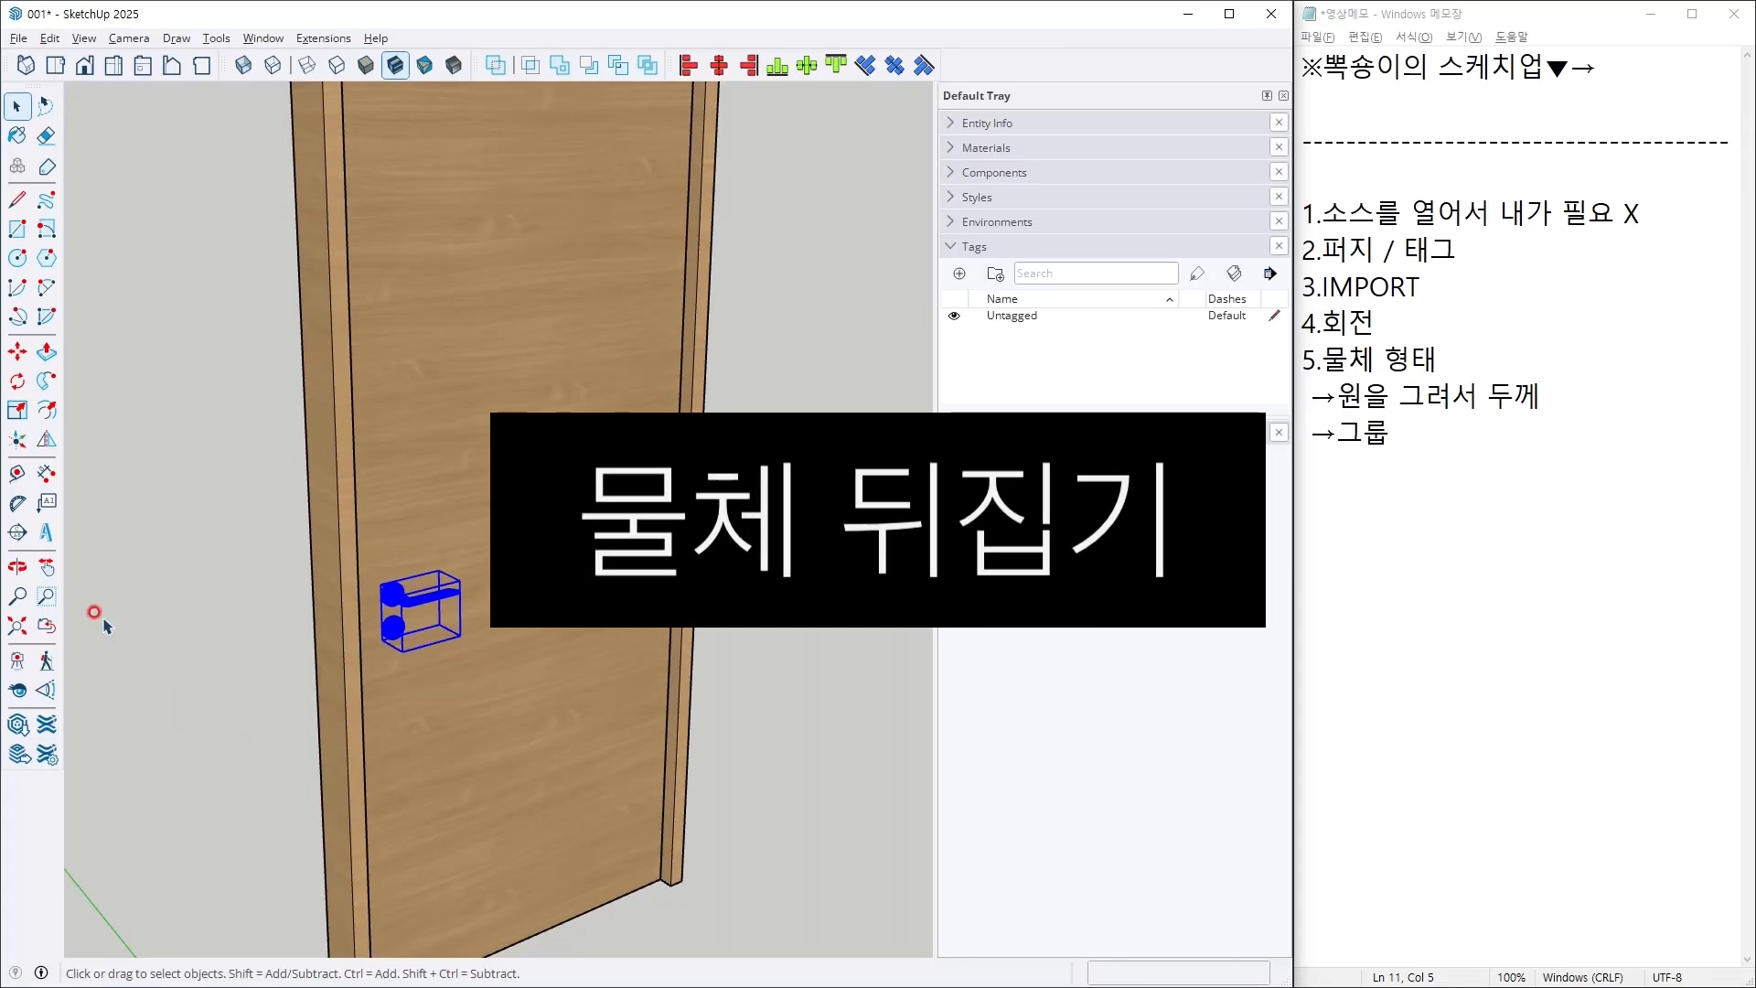
pyautogui.click(45, 439)
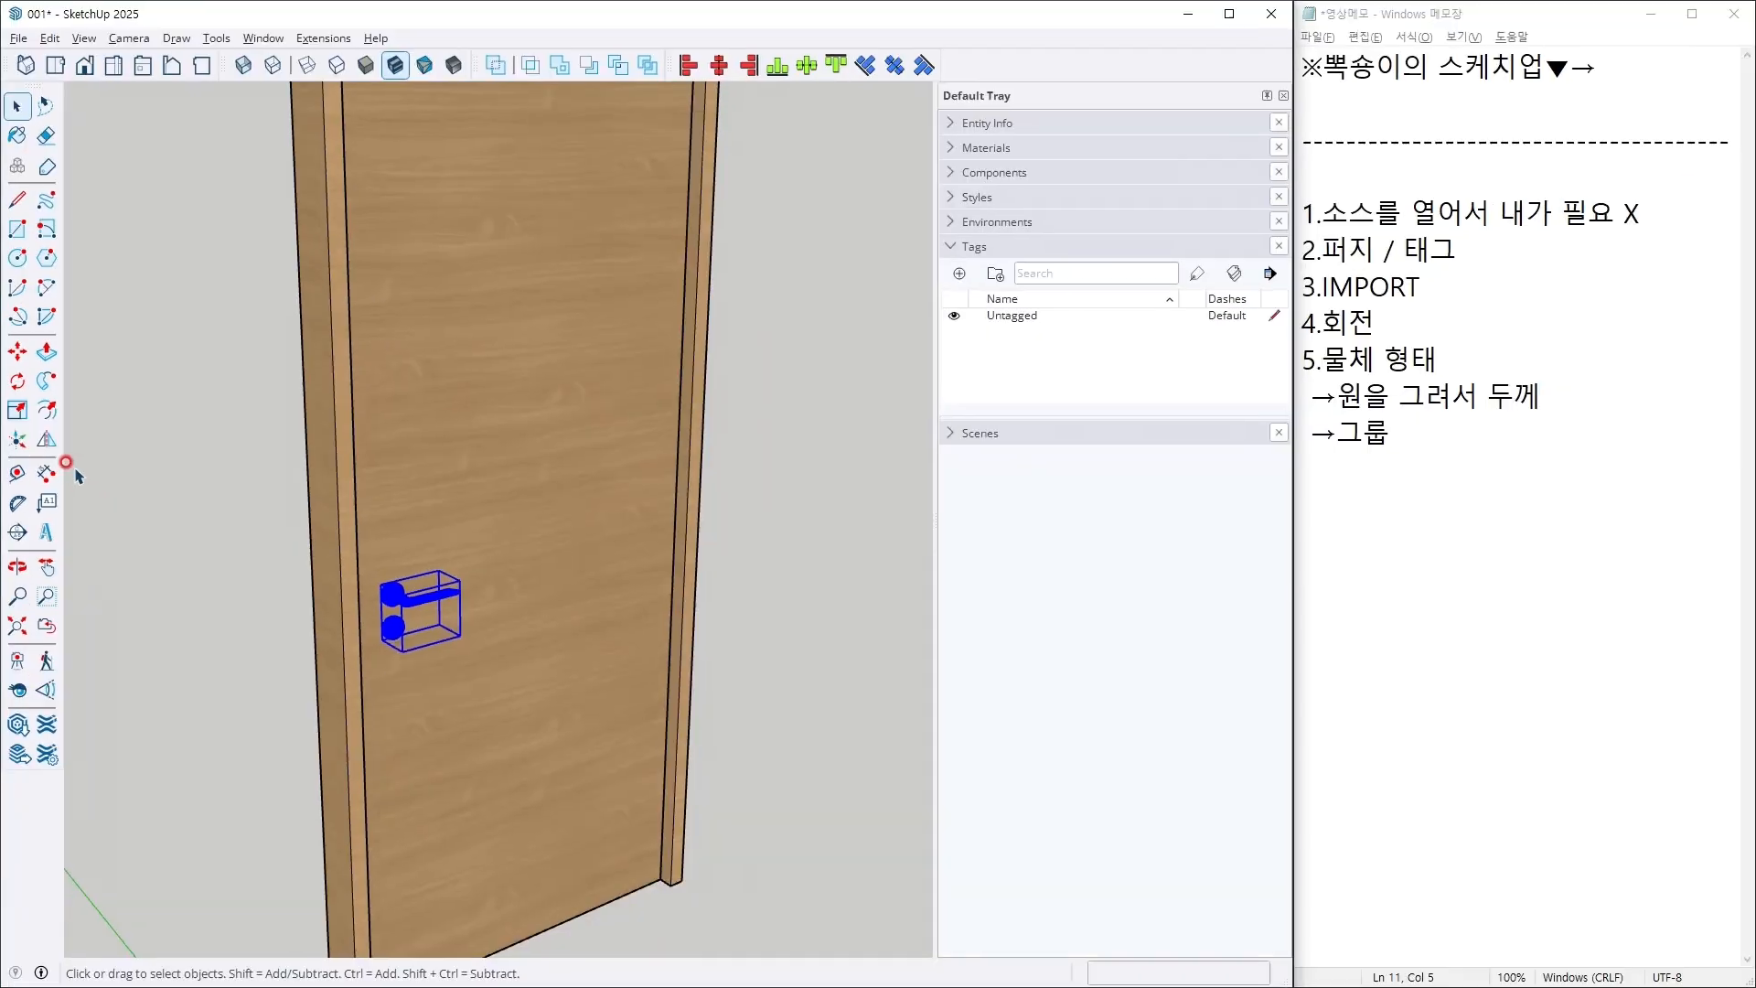
pyautogui.click(55, 447)
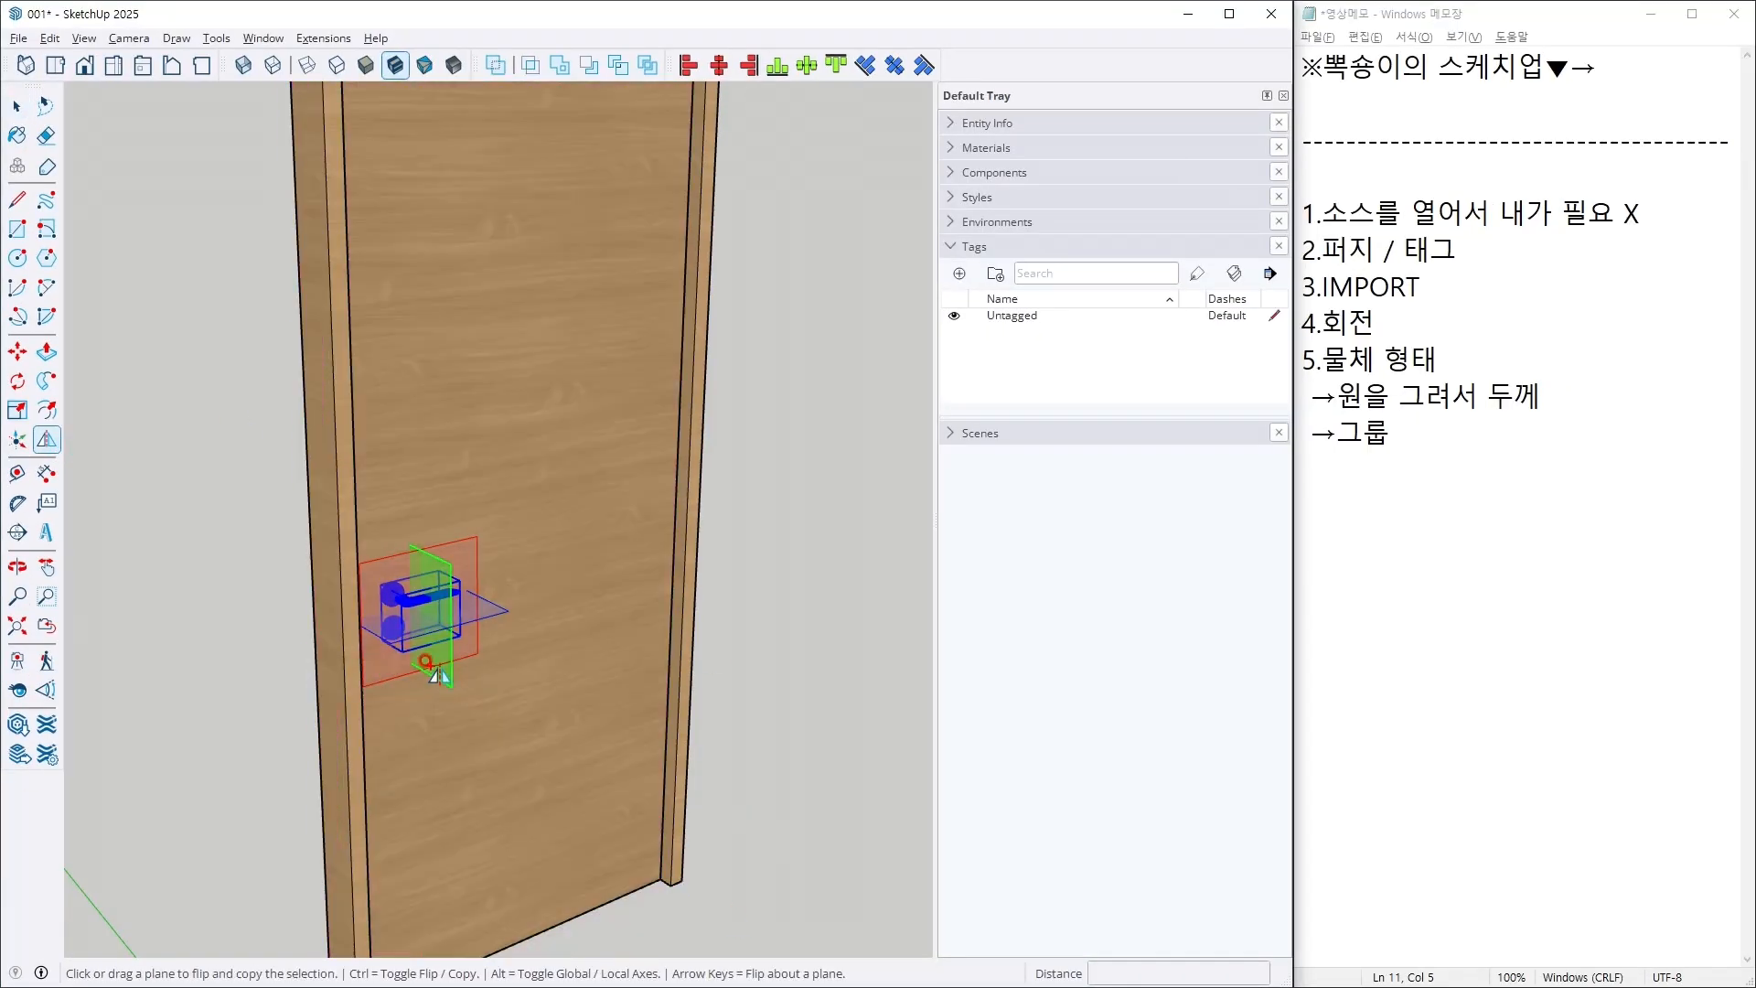
pyautogui.press('ctrl')
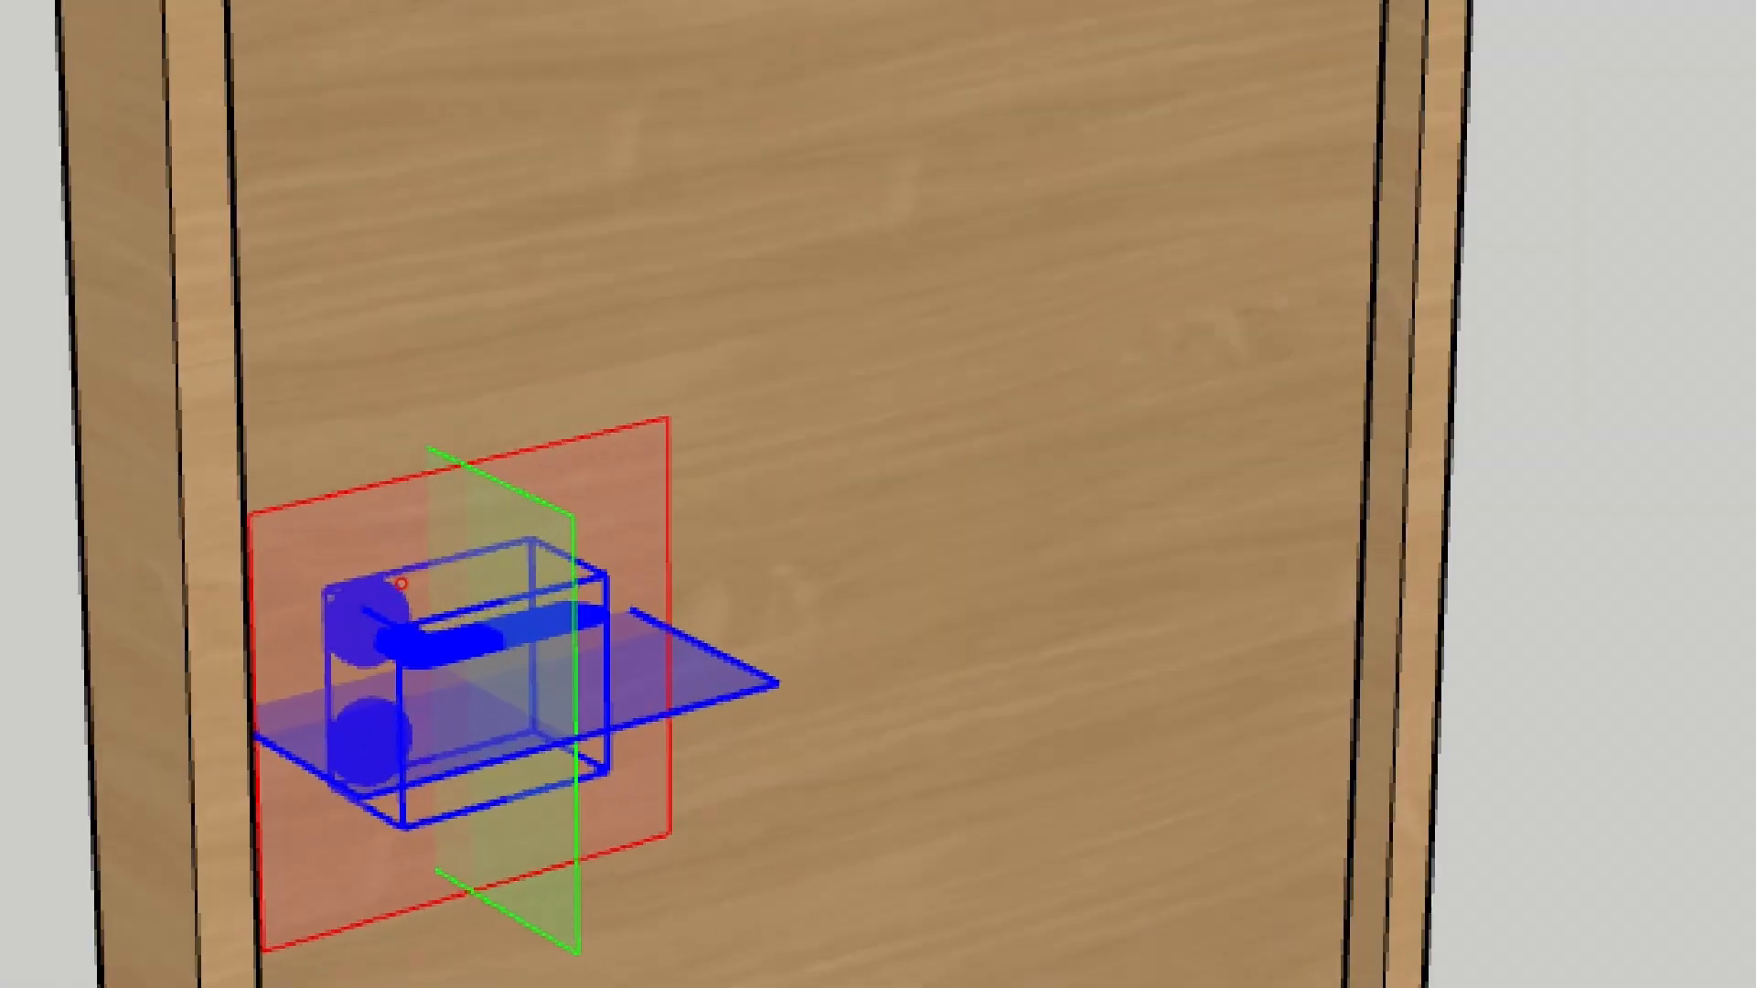
pyautogui.click(512, 548)
pyautogui.moveTo(755, 179); pyautogui.dragTo(1241, 121)
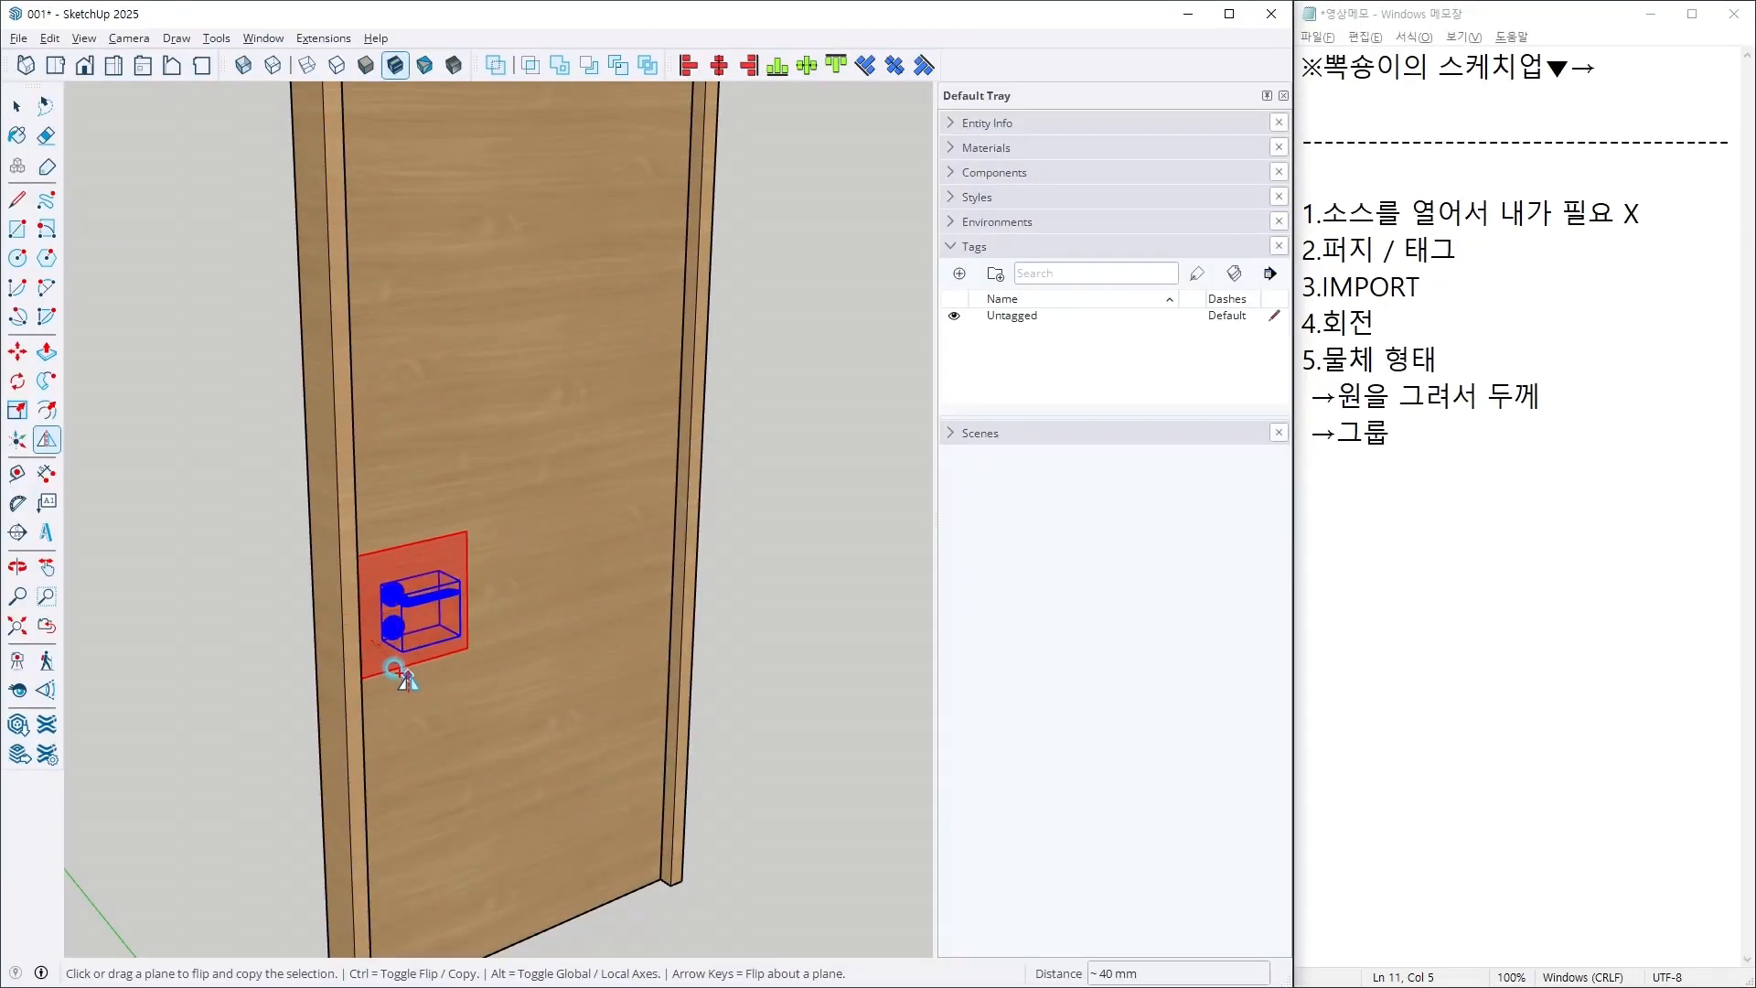
pyautogui.scroll(-3, 403, 695)
pyautogui.scroll(4, 360, 909)
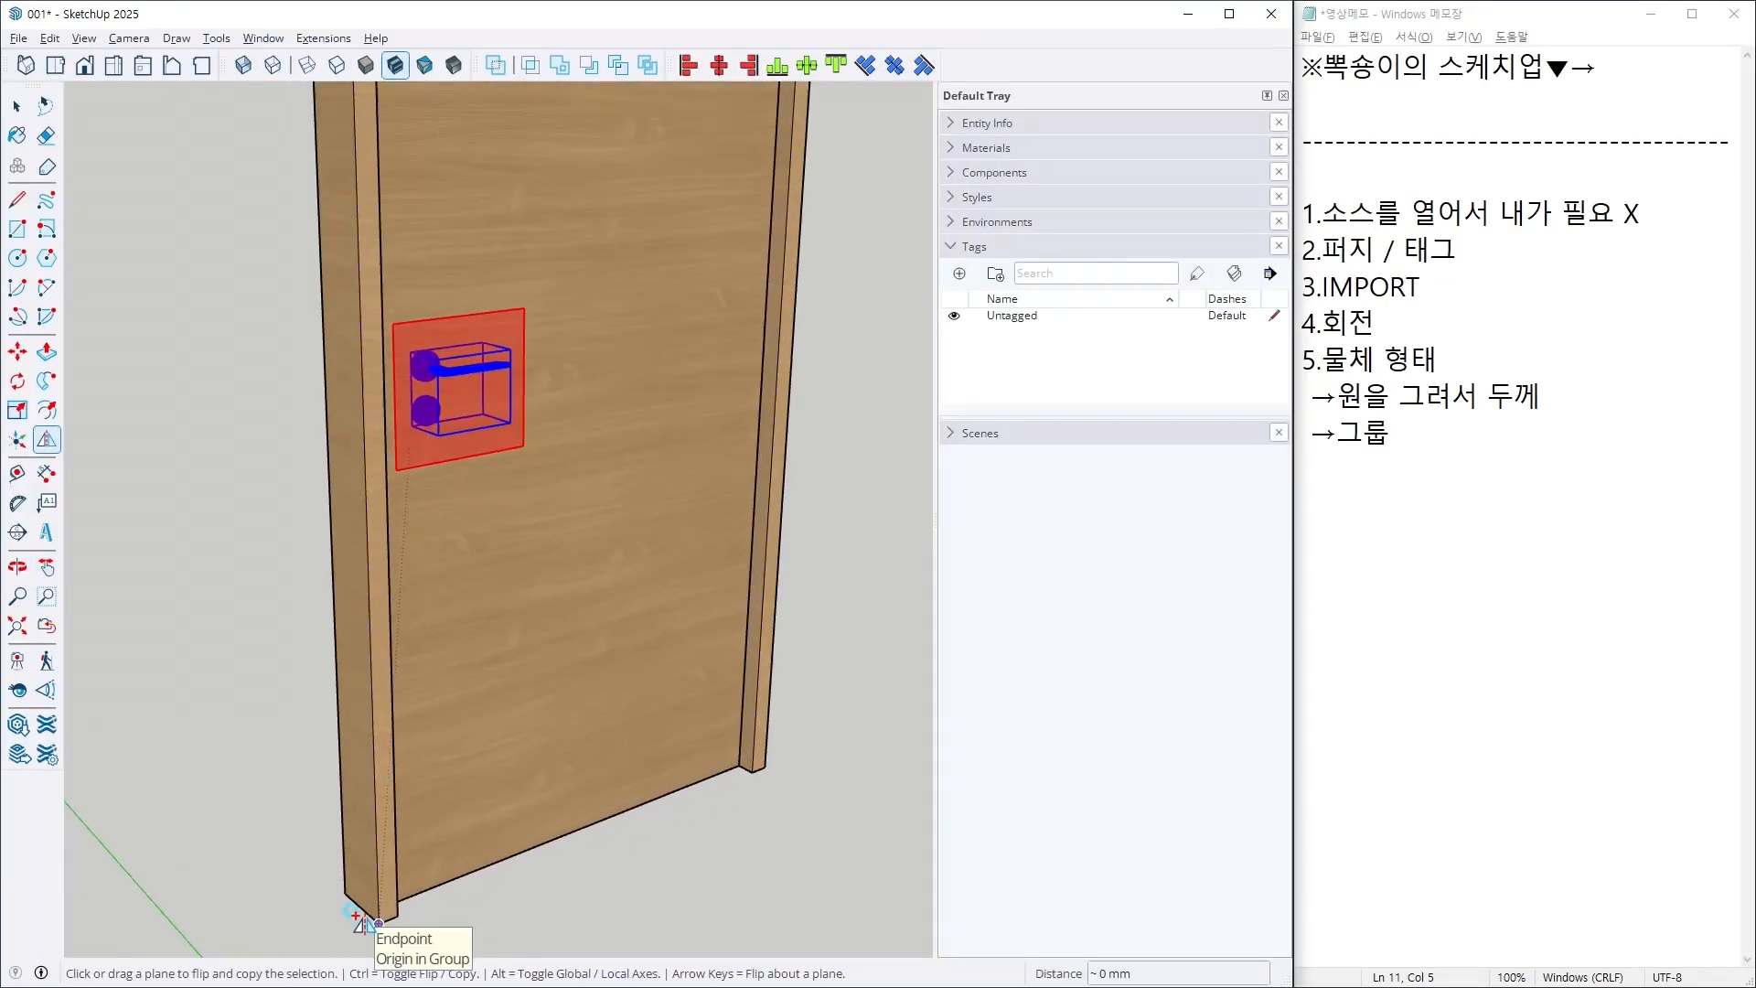
pyautogui.scroll(2, 358, 917)
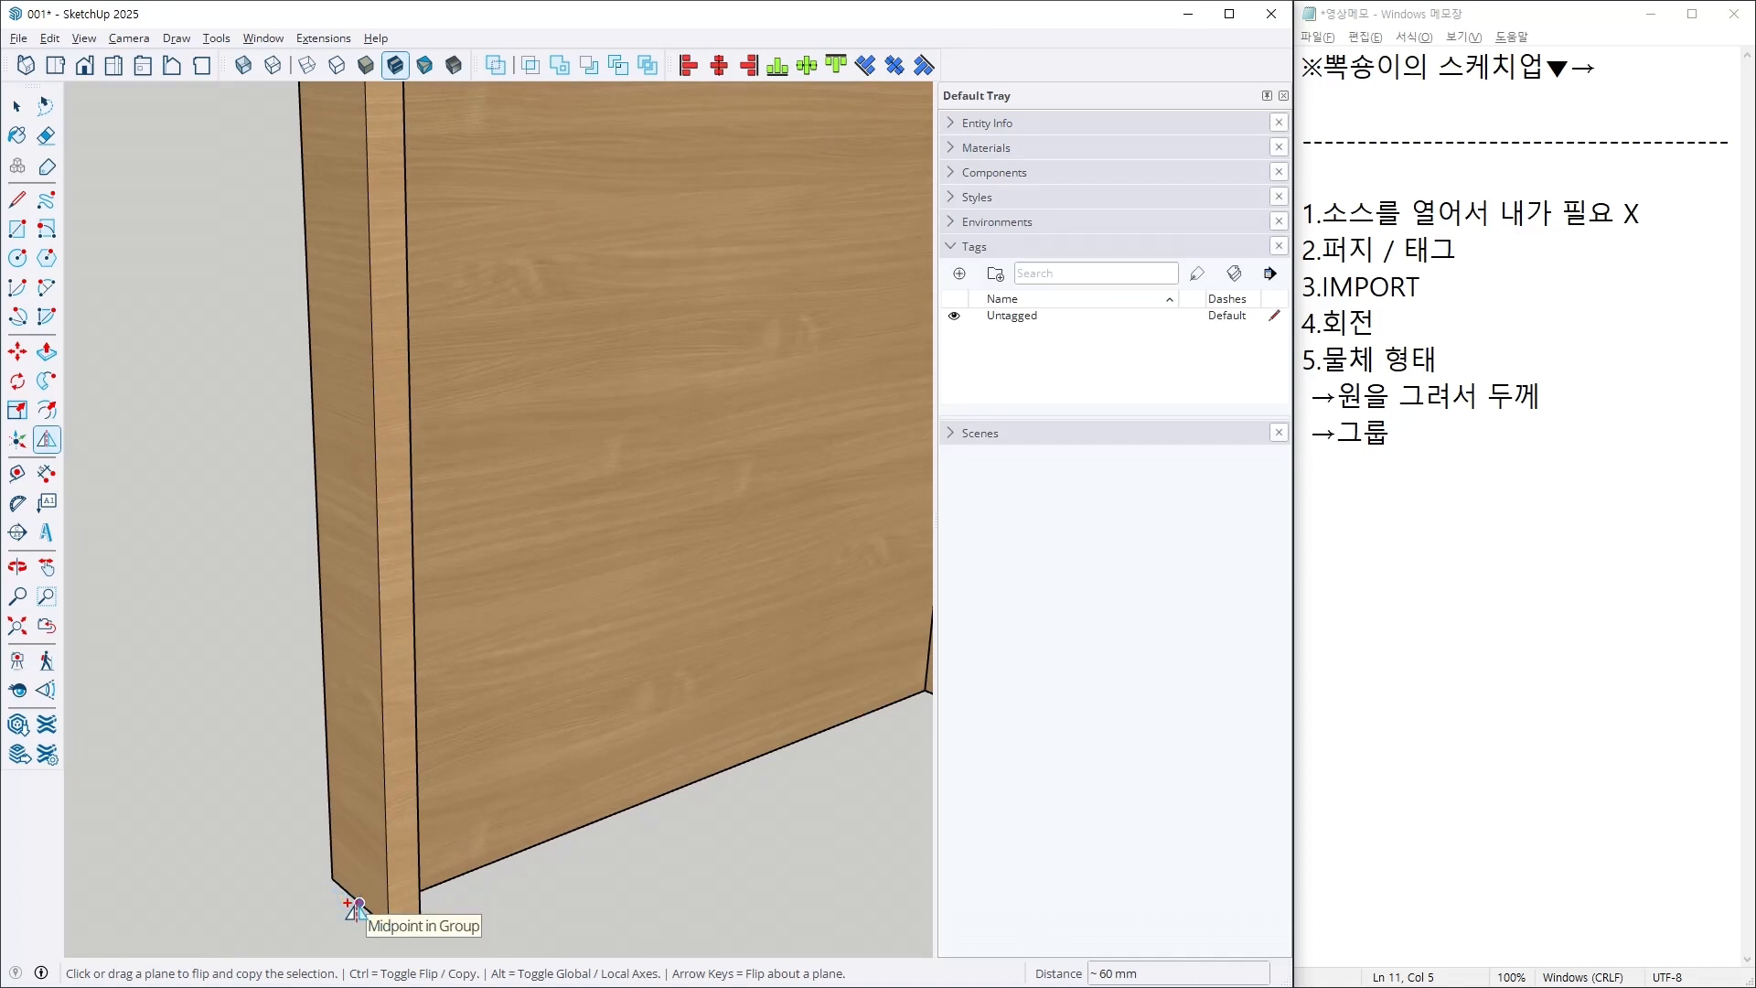
pyautogui.press('space')
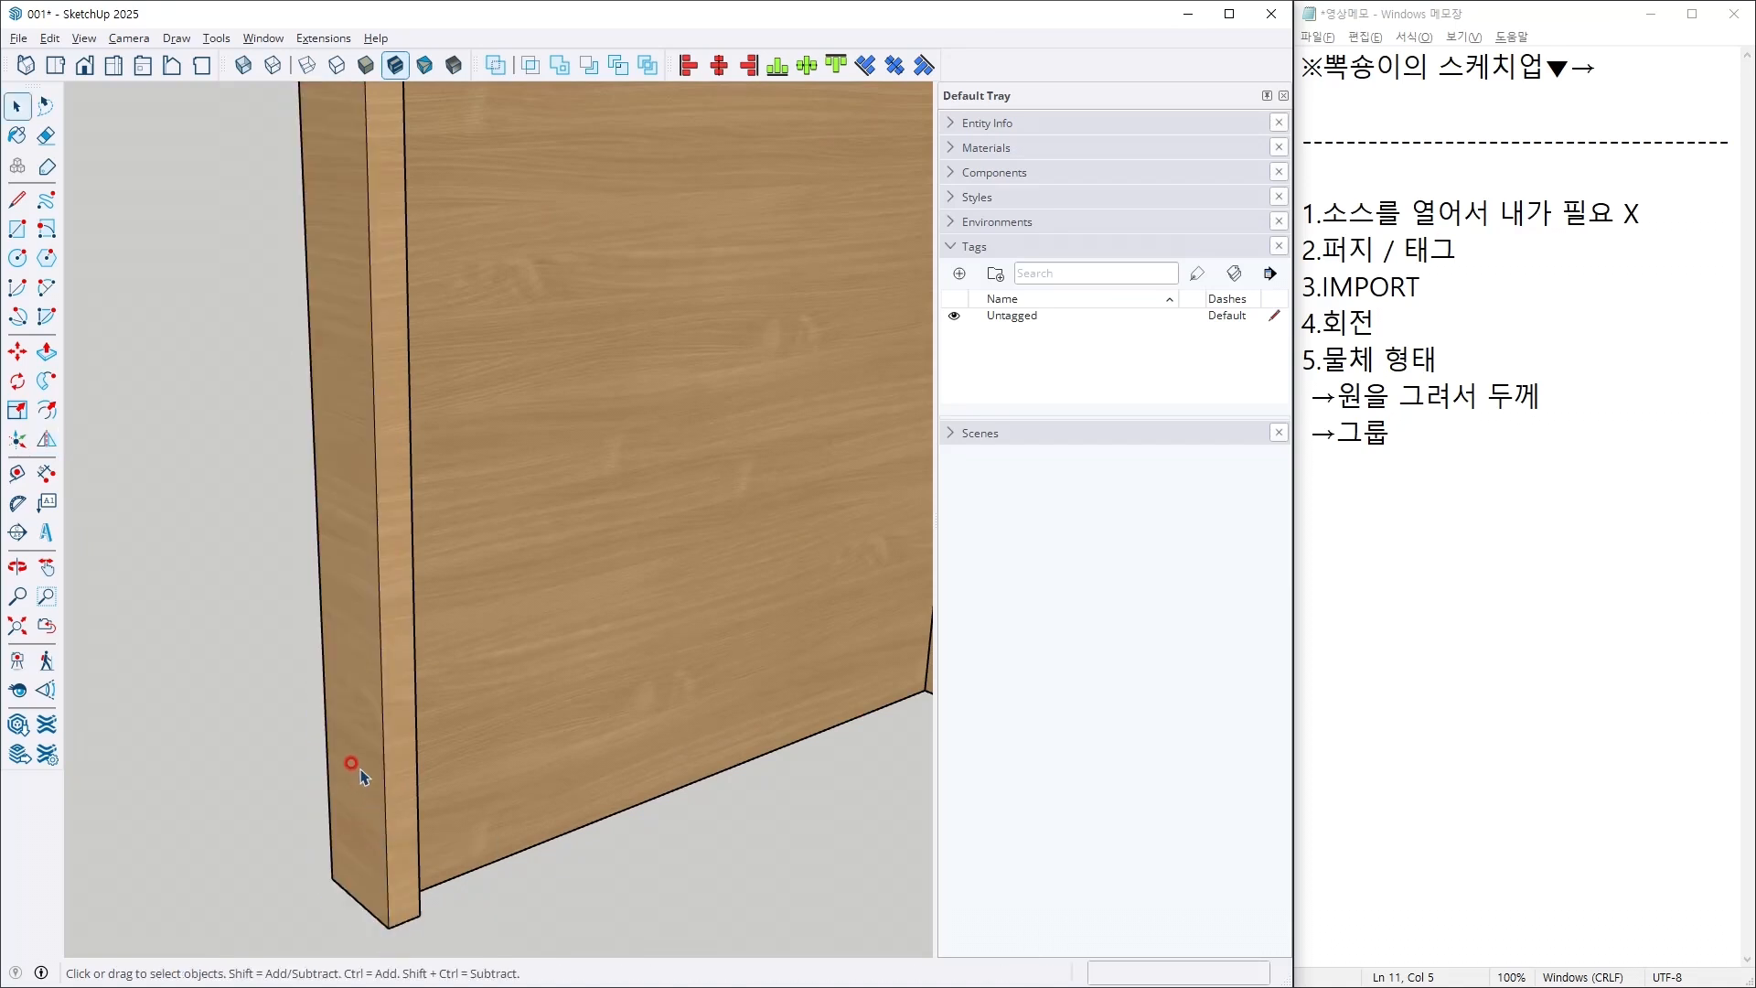
# Step: Make one component from the whole door, including the frame and both handles, and deselect it
pyautogui.click(17, 626)
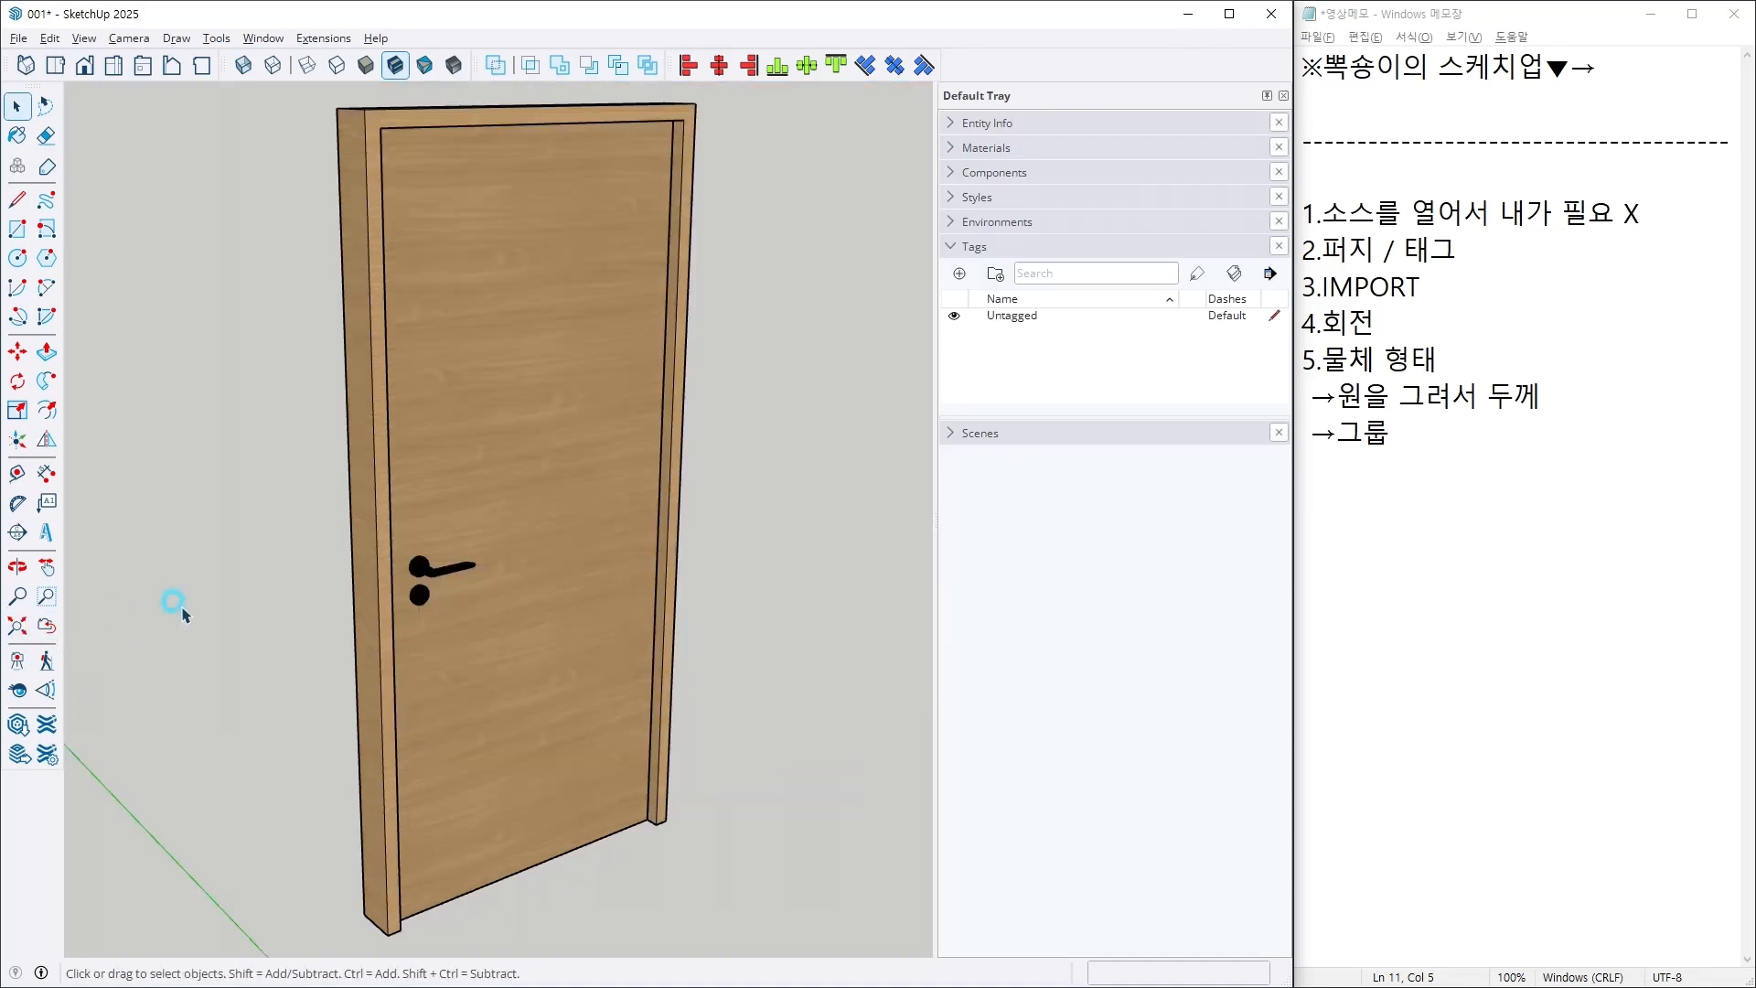
pyautogui.moveTo(265, 569); pyautogui.dragTo(1315, 569, button='middle')
pyautogui.press('space')
pyautogui.click(814, 631)
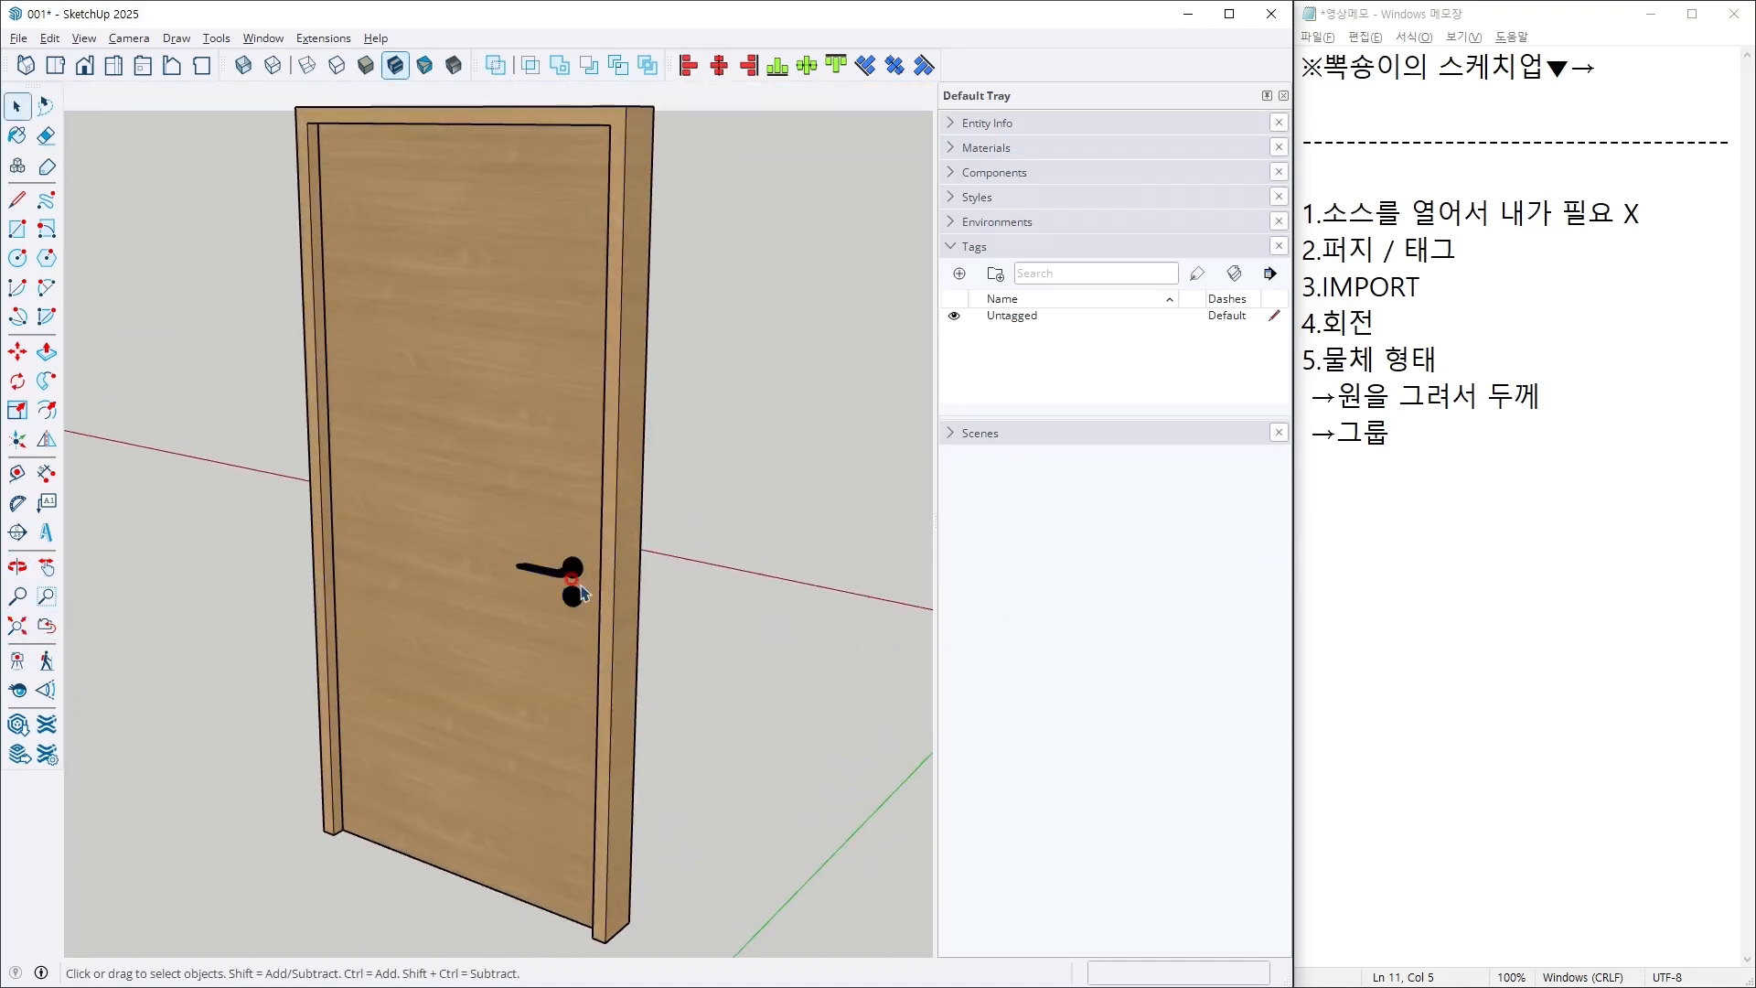
pyautogui.scroll(5, 579, 593)
pyautogui.scroll(-10, 579, 592)
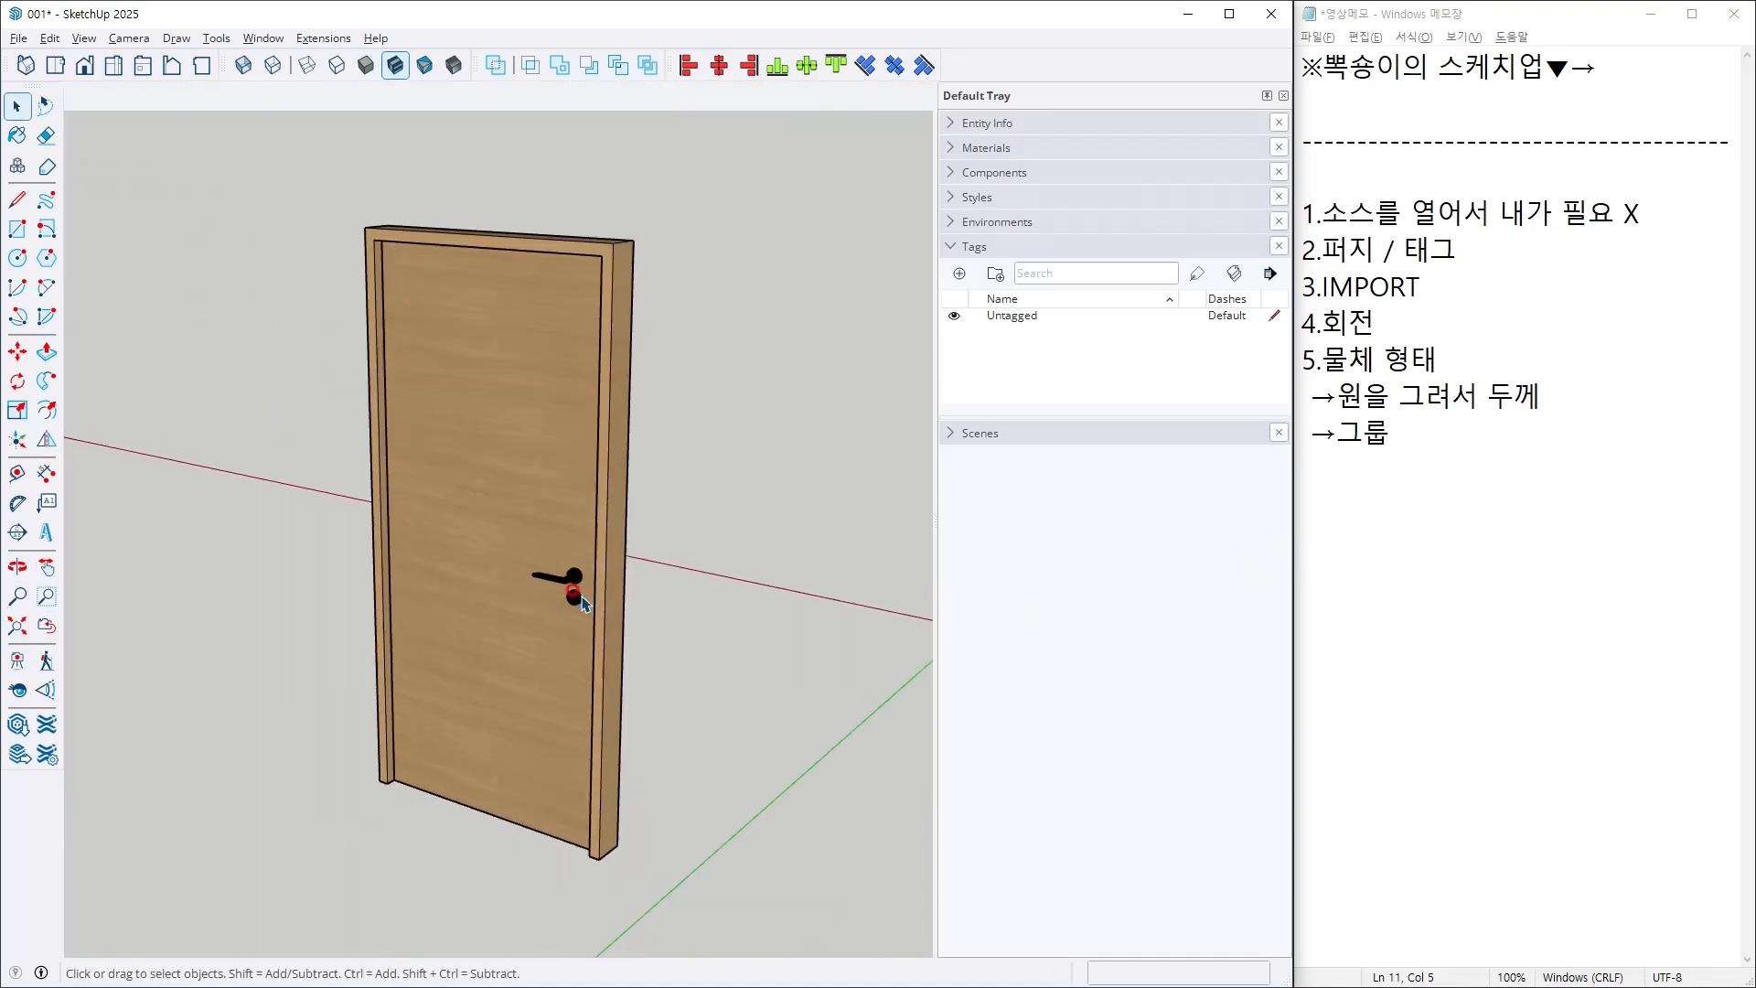
pyautogui.moveTo(713, 835); pyautogui.dragTo(168, 211)
pyautogui.moveTo(167, 210); pyautogui.dragTo(580, 423, button='middle')
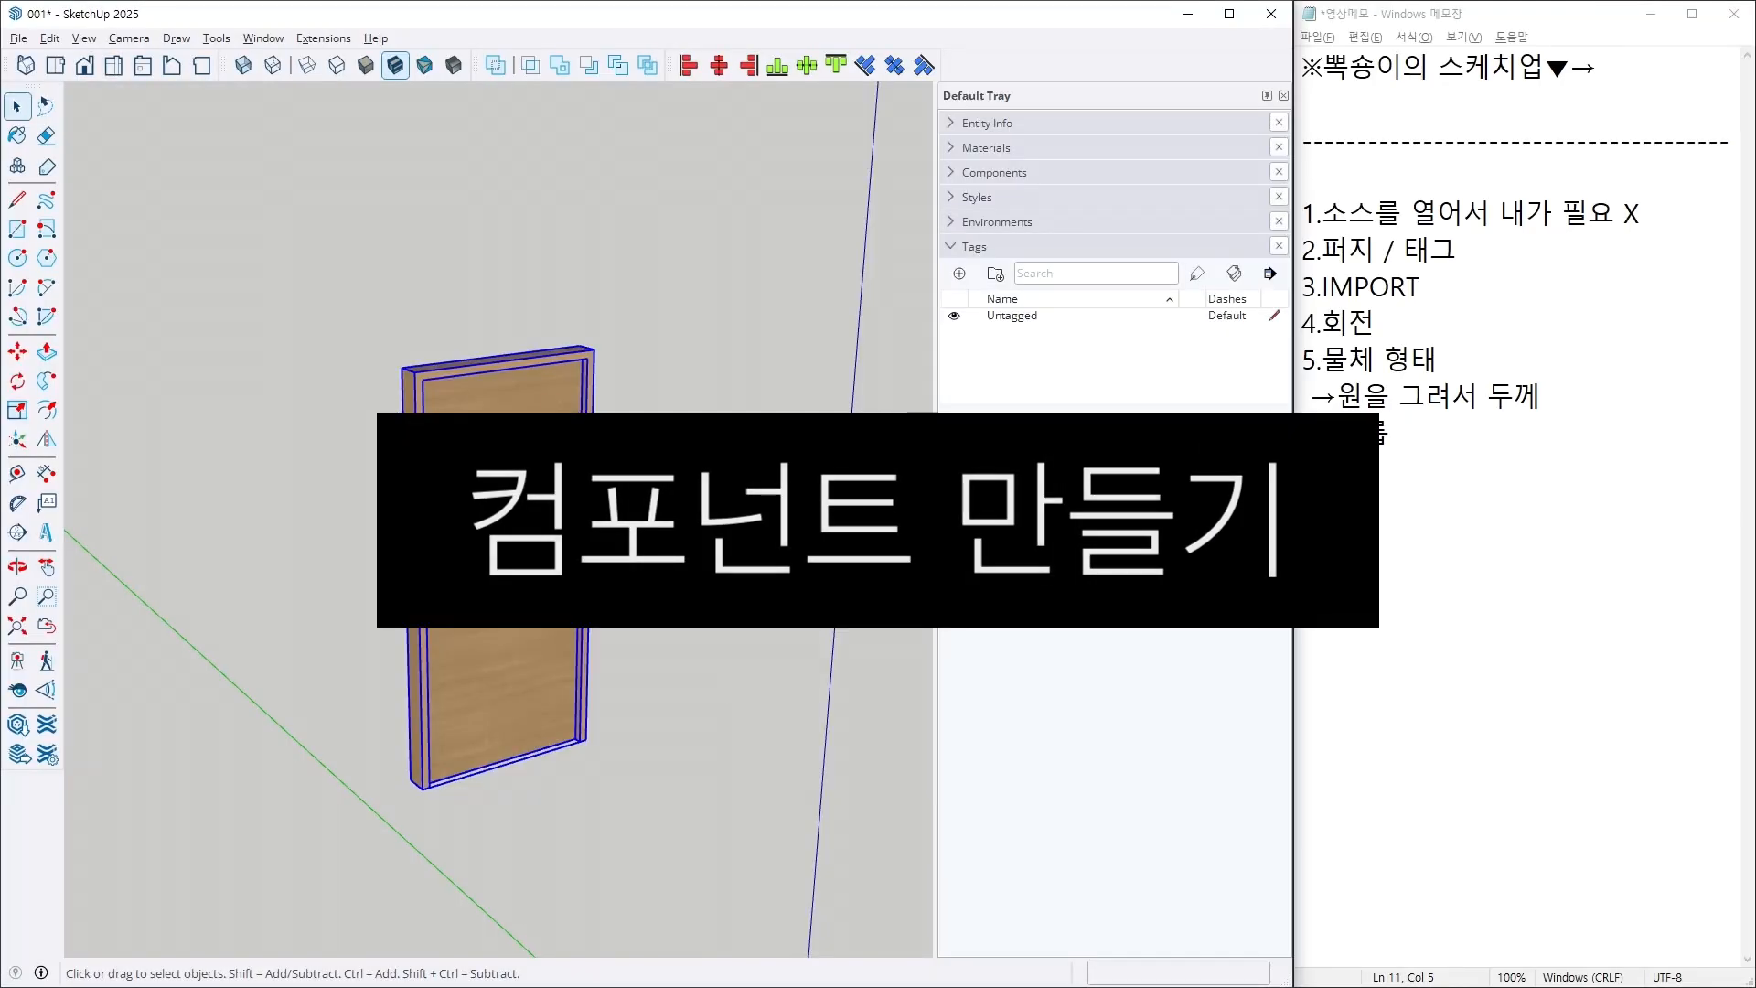
pyautogui.press('g')
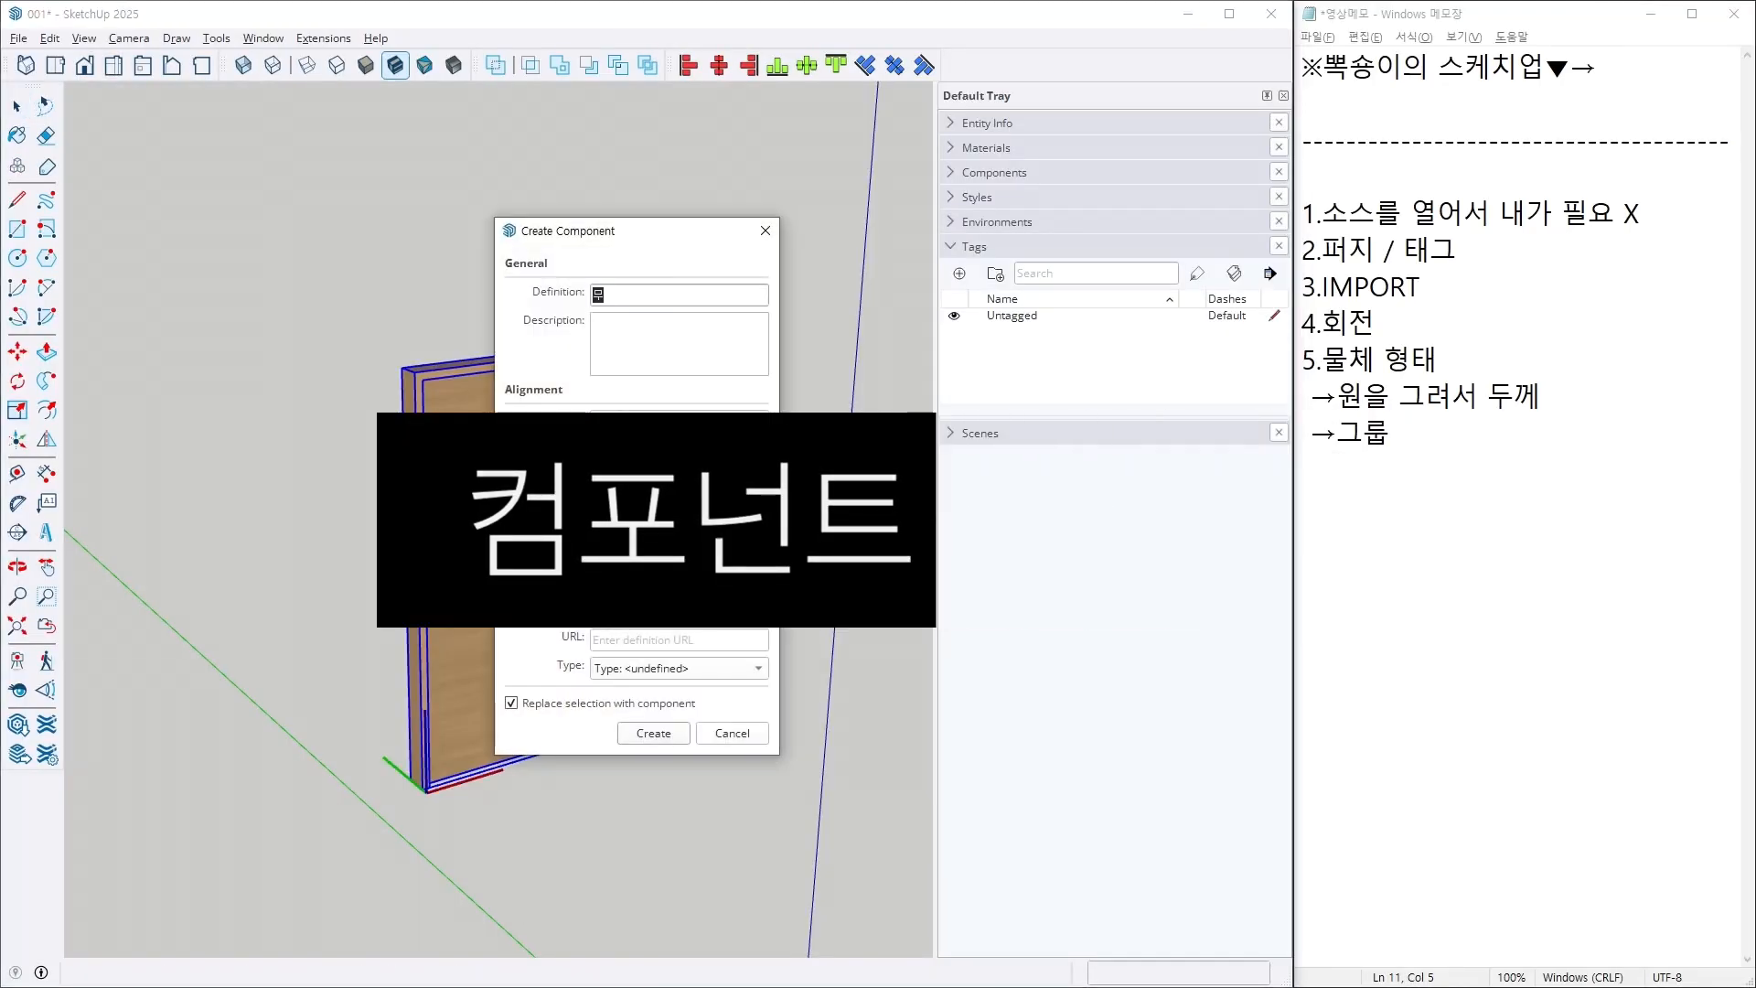
pyautogui.press('Return')
pyautogui.click(682, 437)
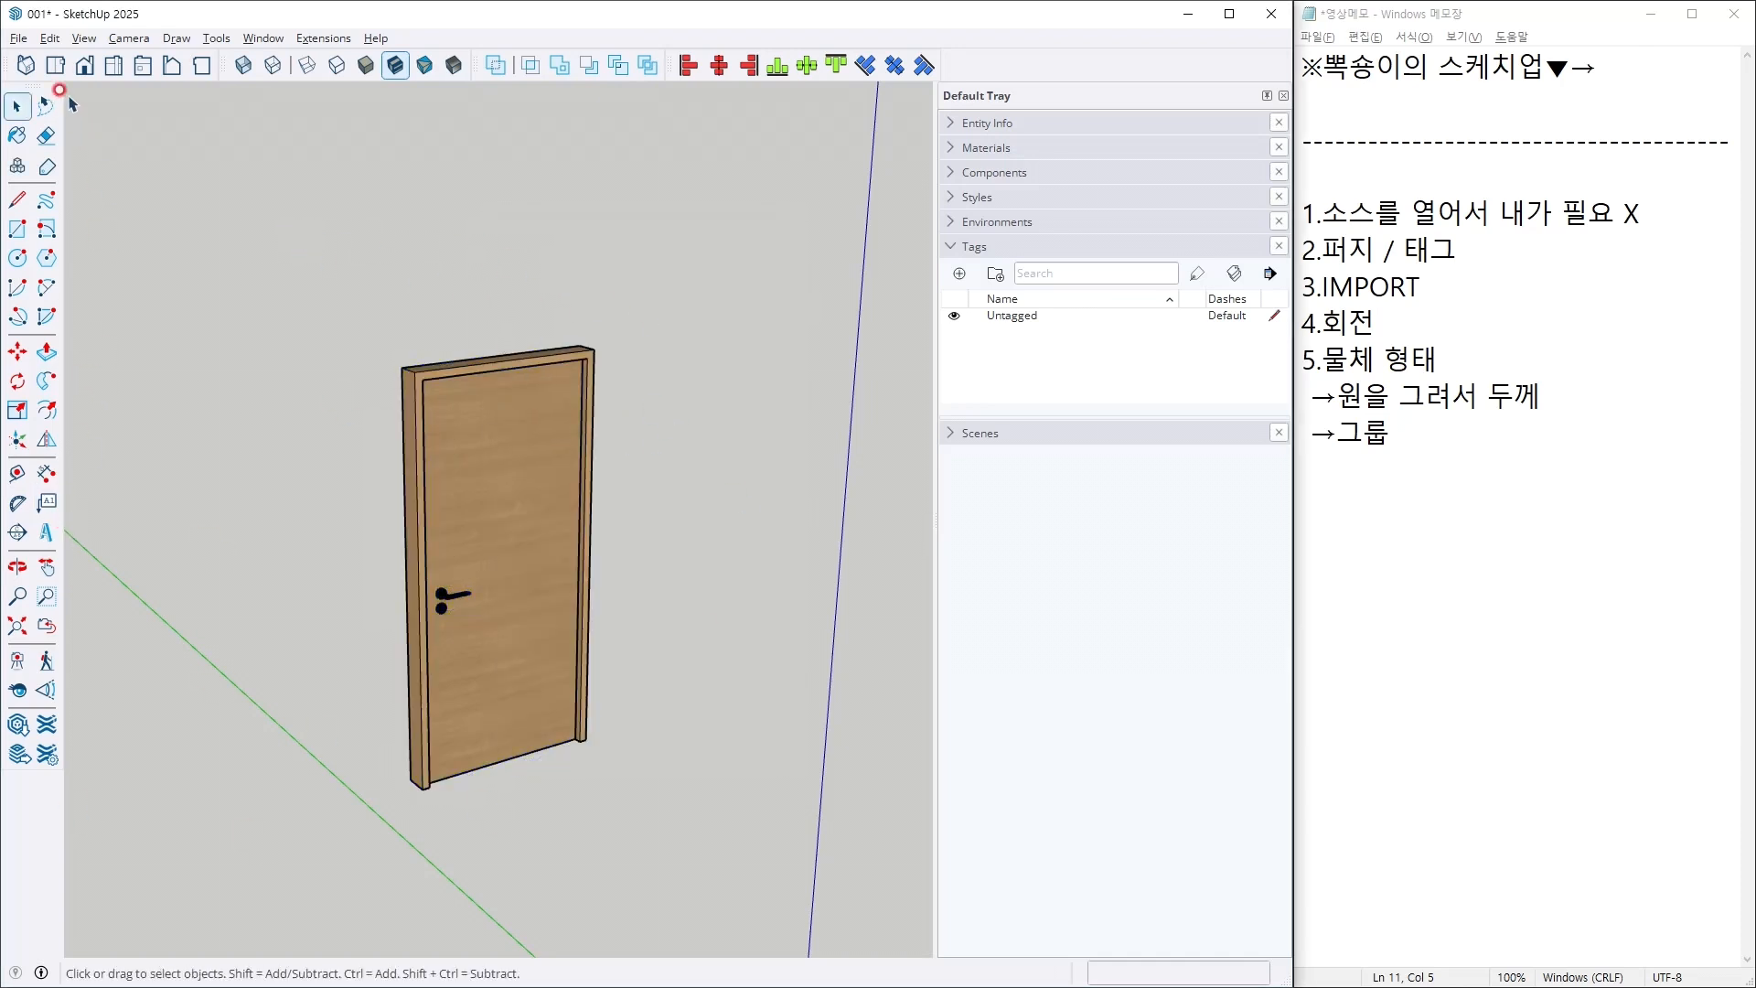
# Step: Unhide all hidden objects to bring back the room walls
pyautogui.click(50, 40)
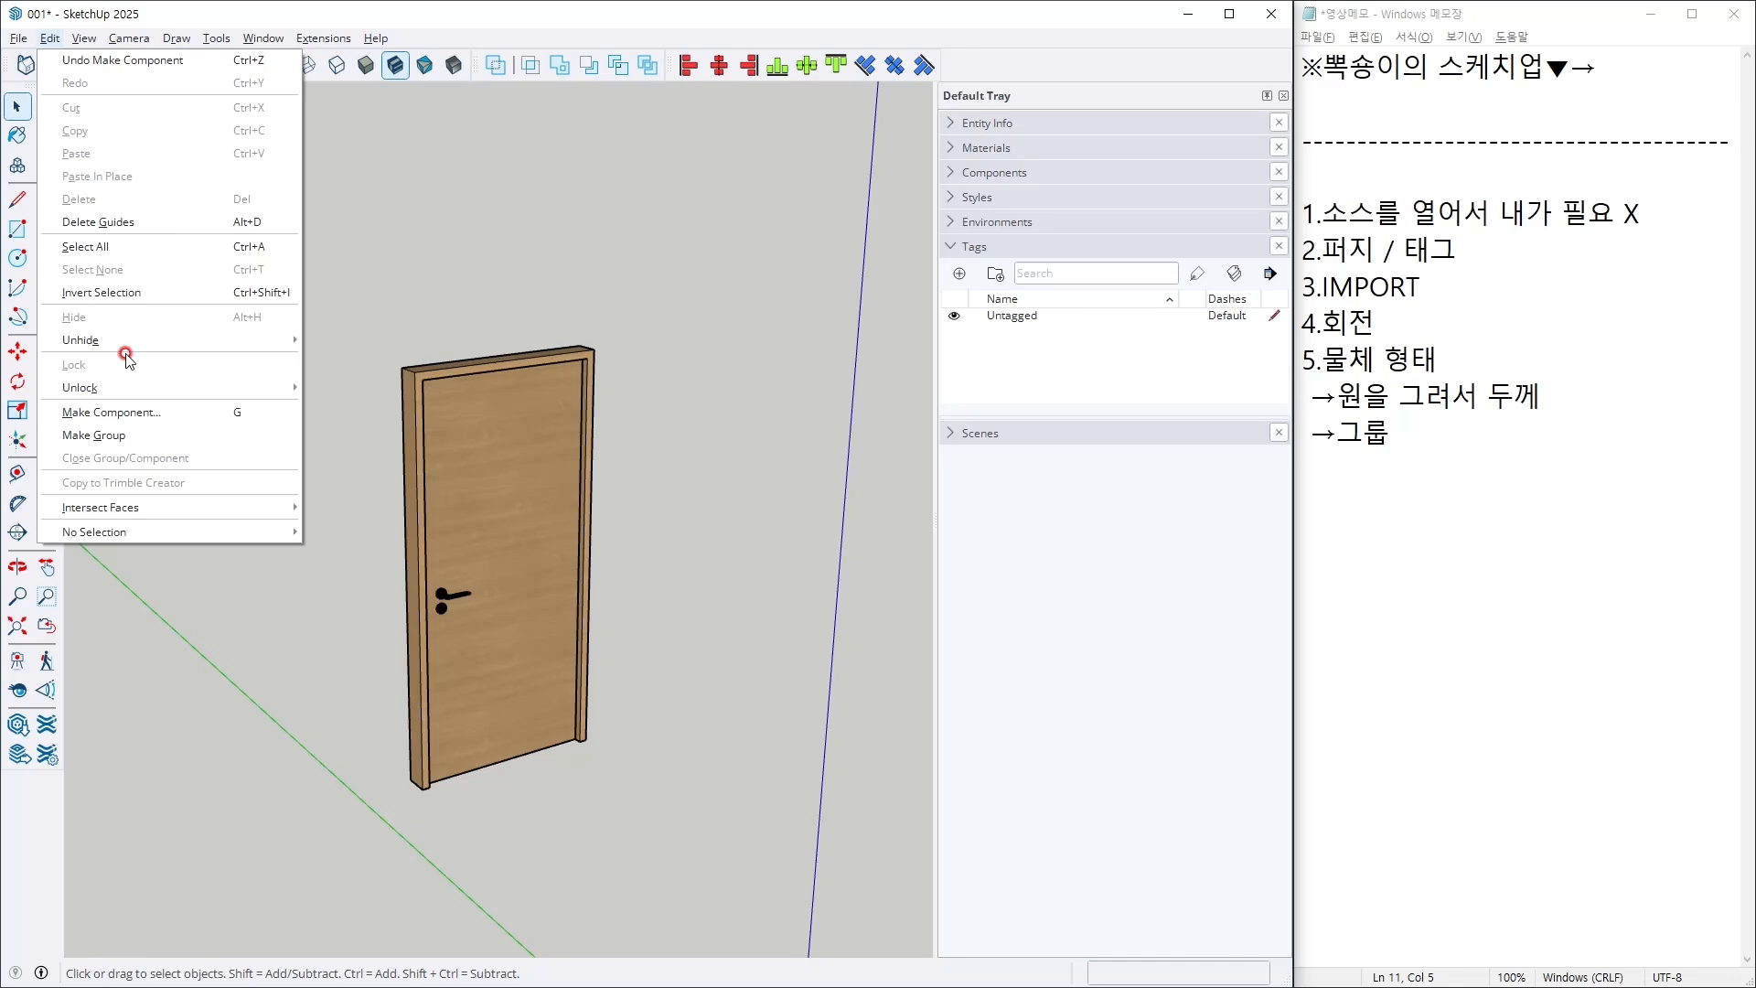
pyautogui.moveTo(128, 340)
pyautogui.click(334, 385)
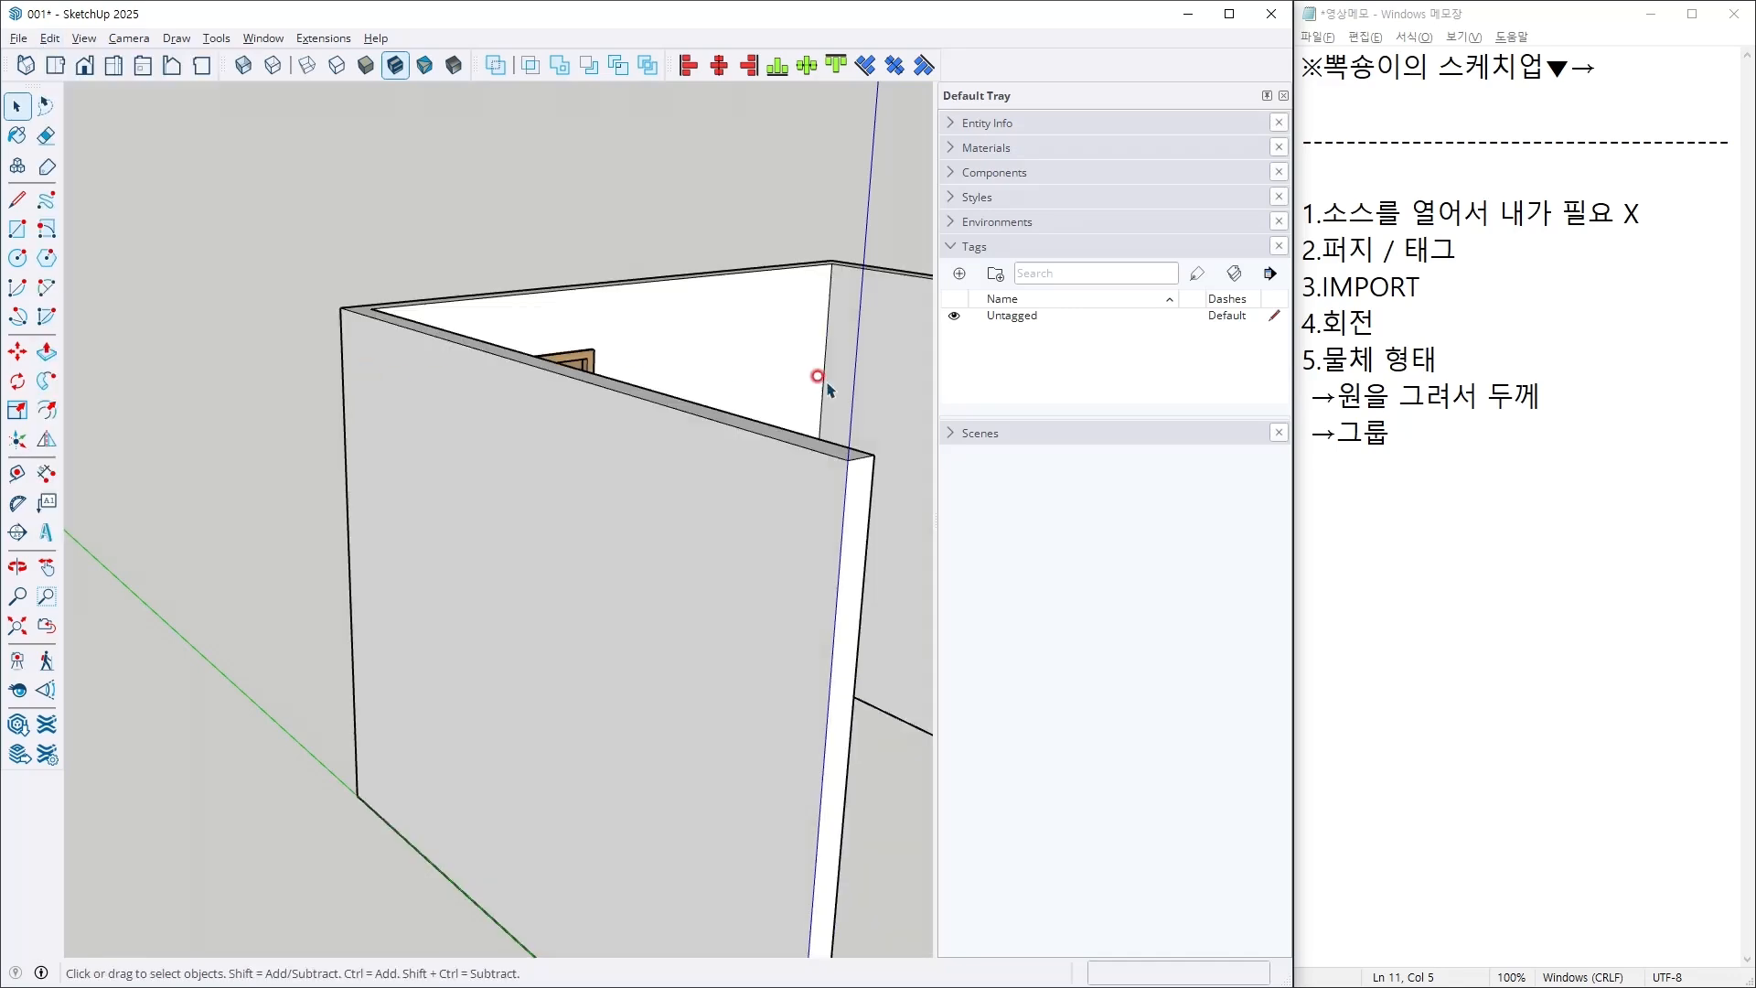
# Step: Inspect the door in the room's wall opening and compare its frame with the reference photo
pyautogui.moveTo(819, 377); pyautogui.dragTo(604, 448, button='middle')
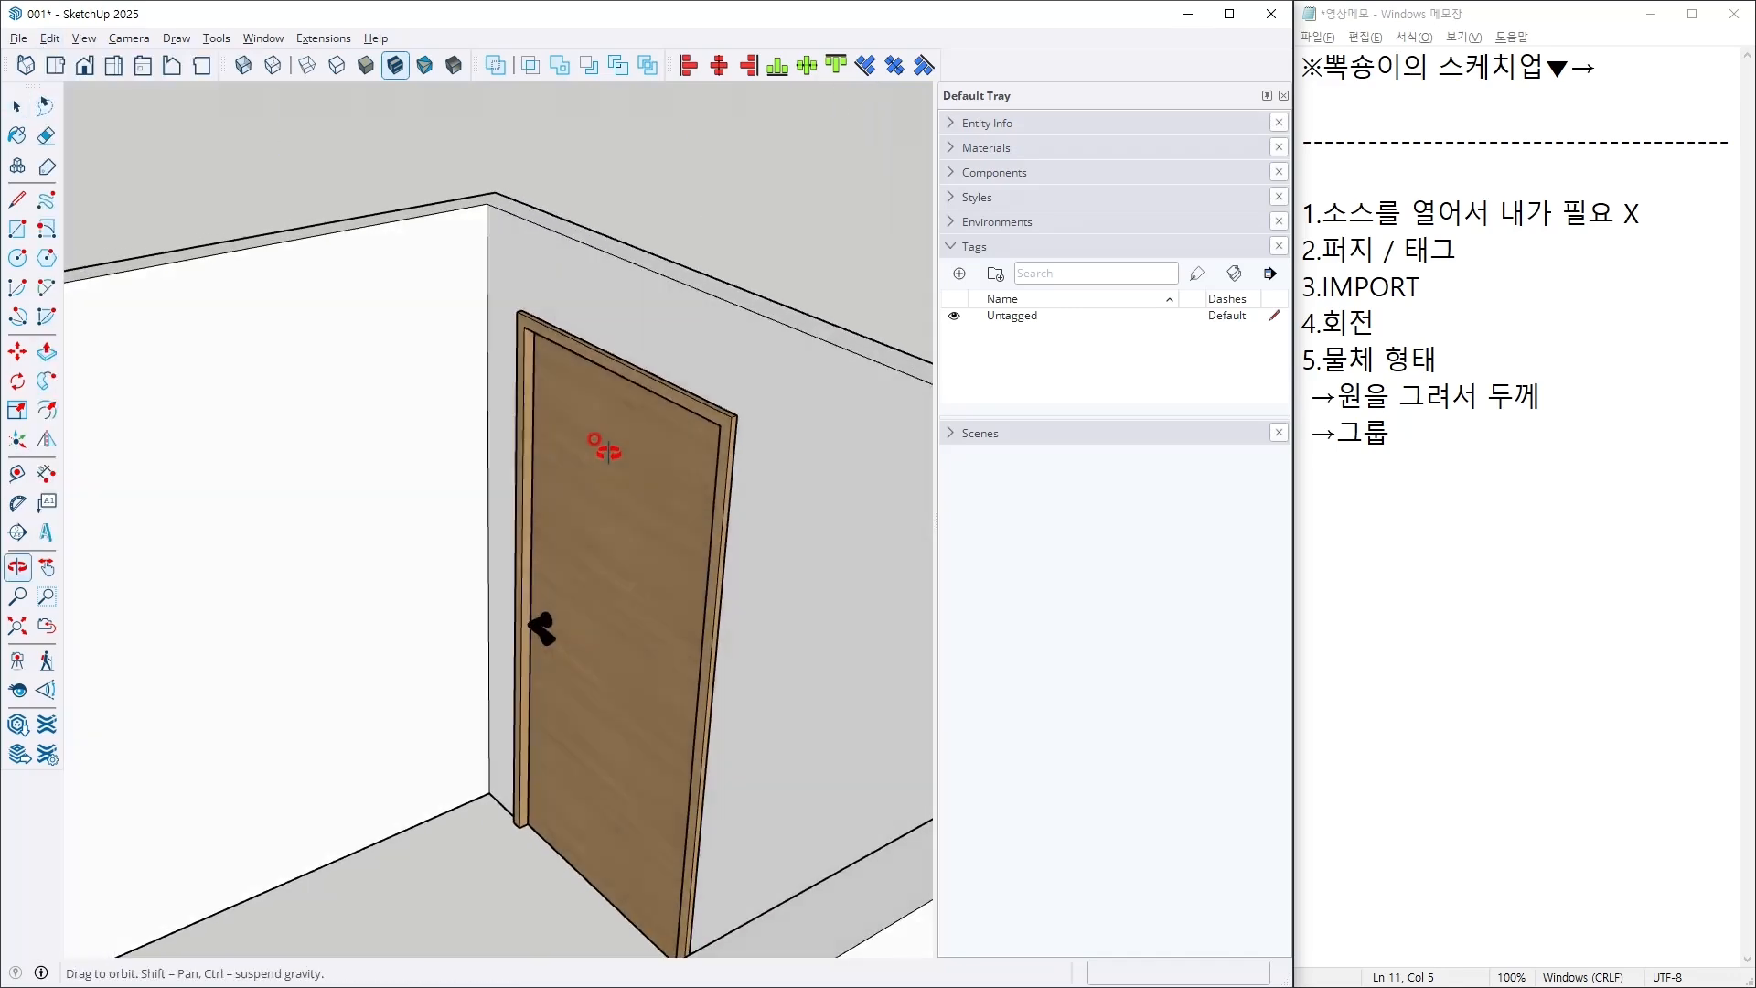
pyautogui.scroll(8, 747, 426)
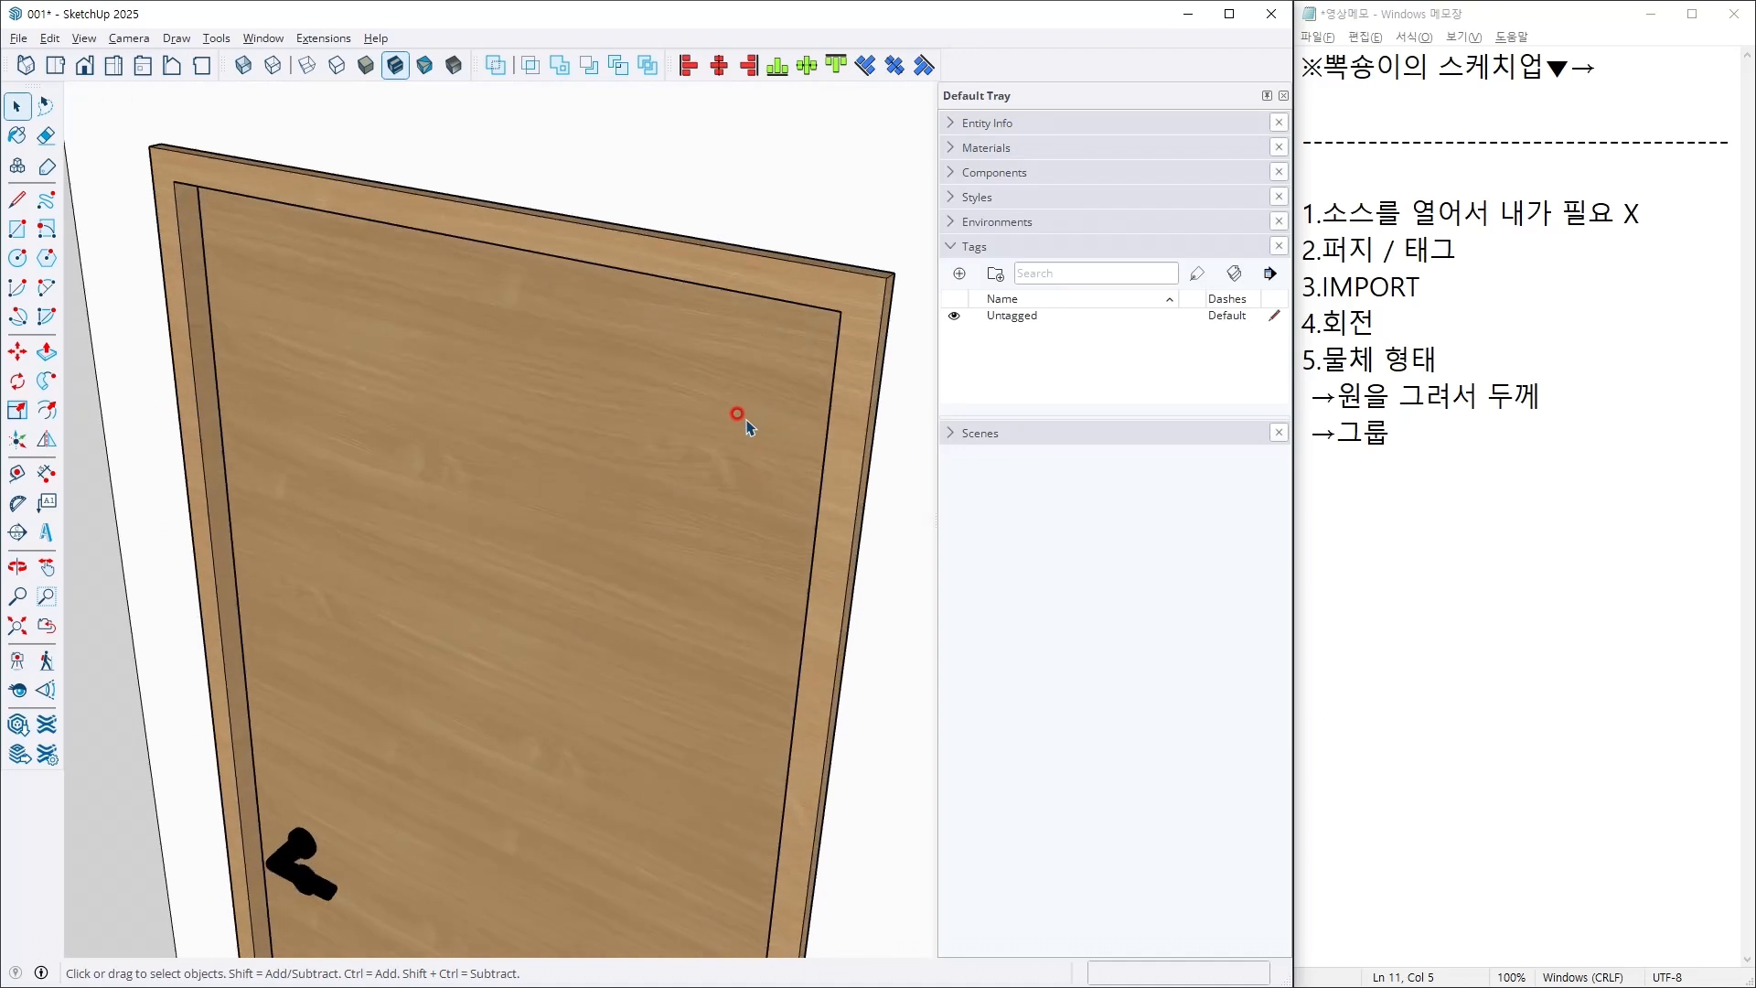
pyautogui.scroll(-2, 746, 425)
pyautogui.scroll(-3, 746, 425)
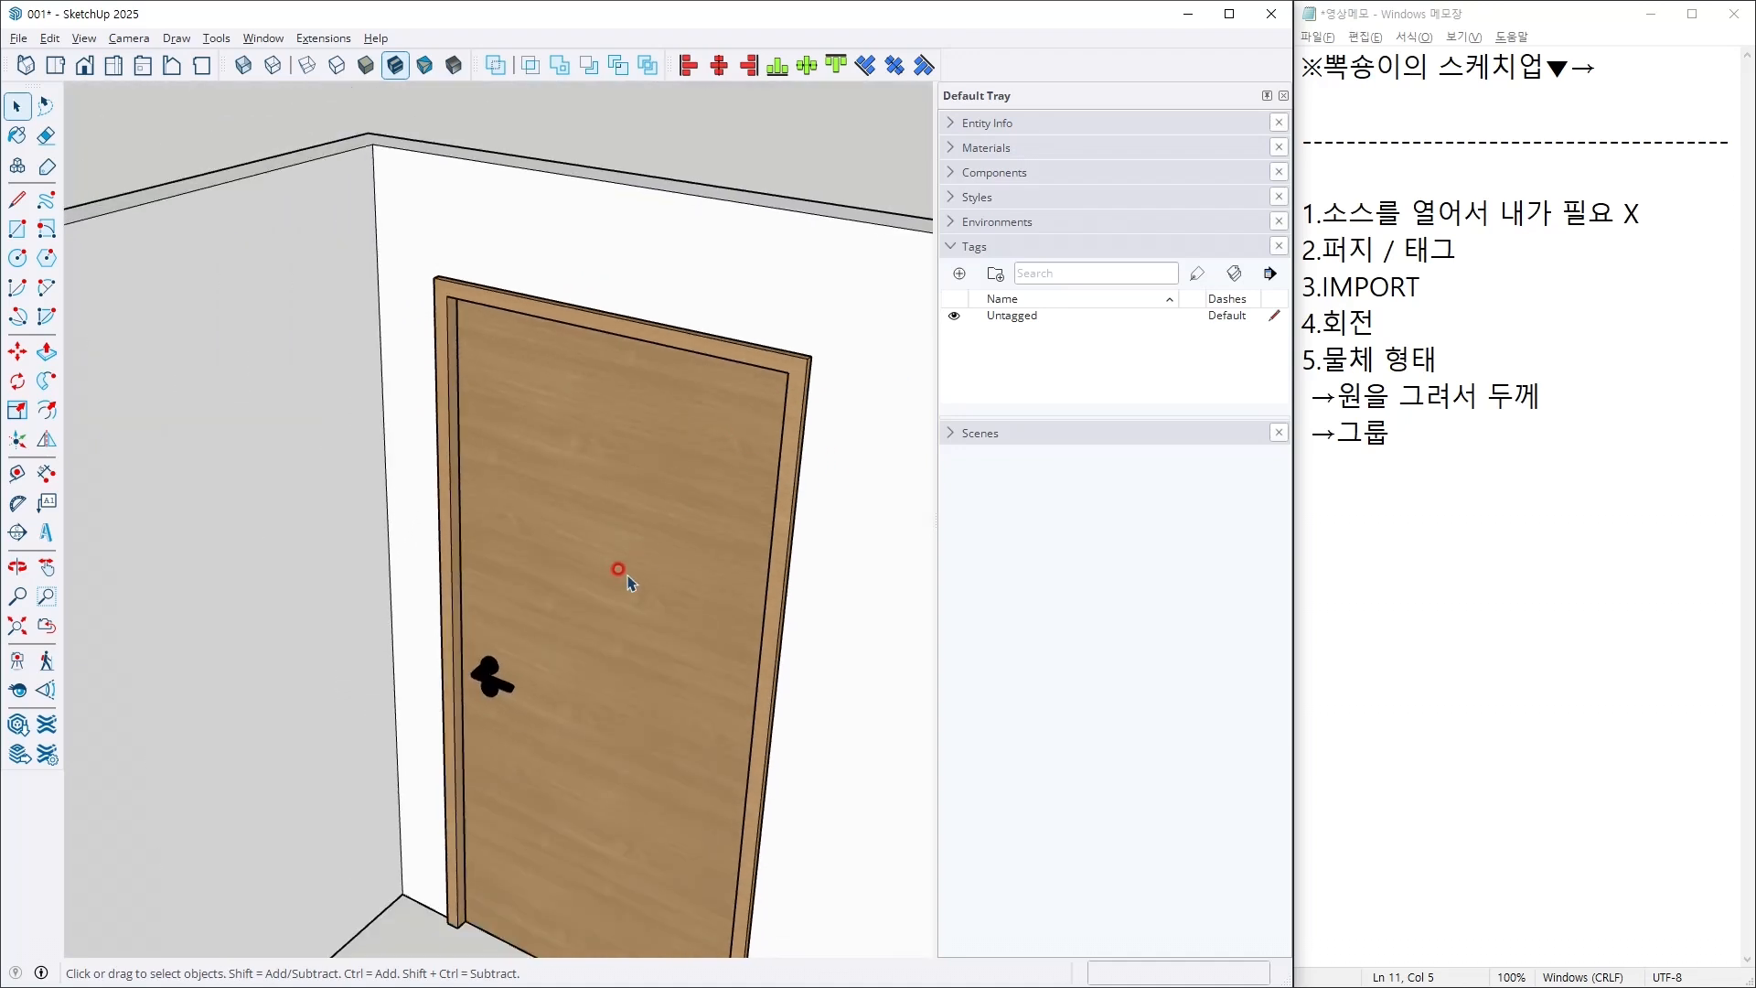
pyautogui.moveTo(617, 575); pyautogui.dragTo(647, 530, button='middle')
pyautogui.scroll(-3, 649, 532)
pyautogui.scroll(2, 725, 470)
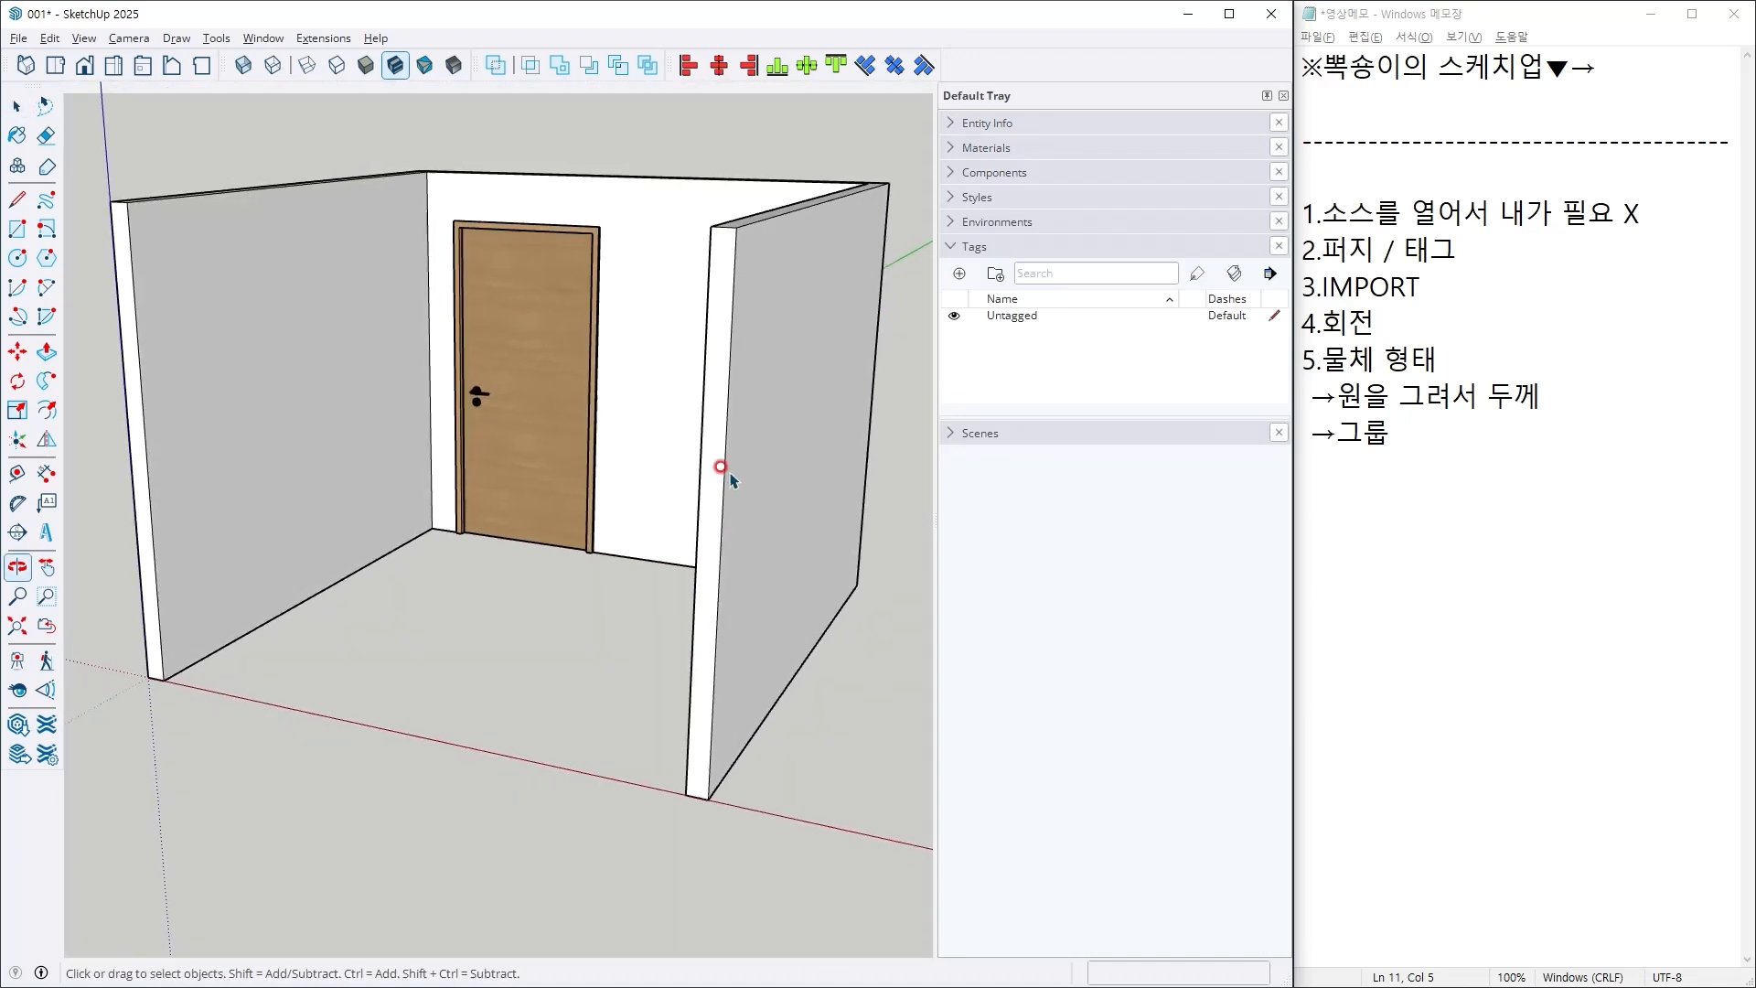
pyautogui.scroll(6, 478, 343)
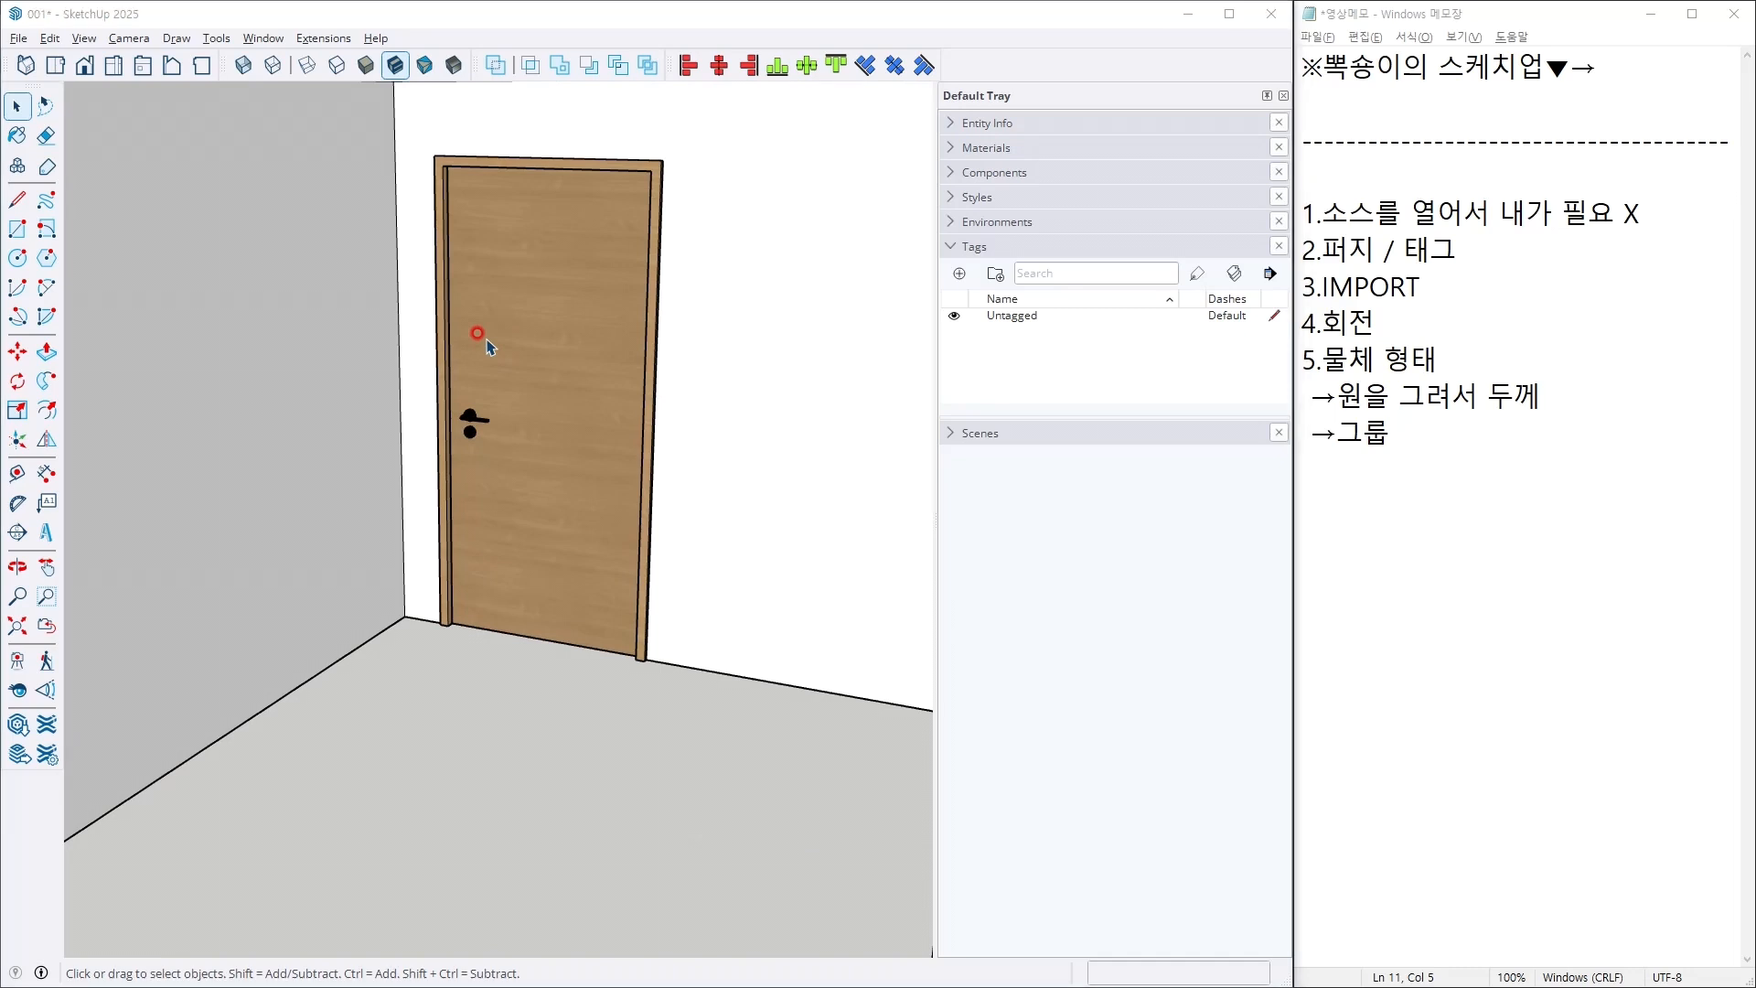
pyautogui.hotkey('alt', 'Tab')
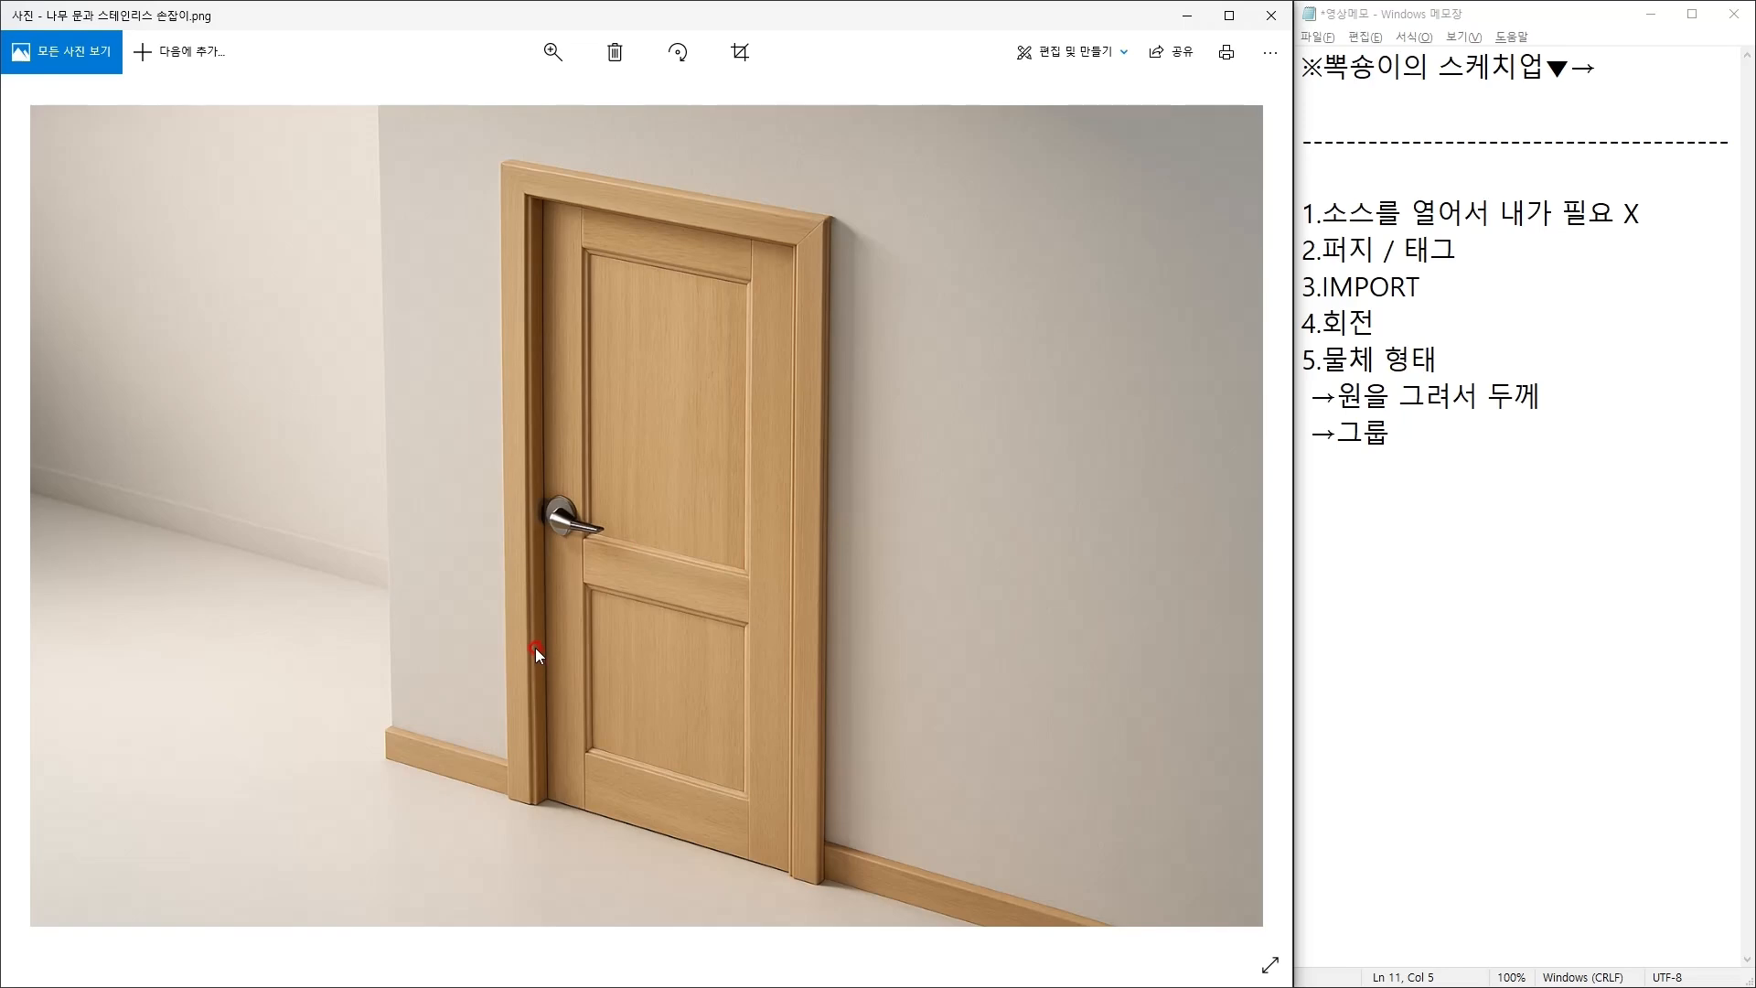
pyautogui.hotkey('alt', 'Tab')
# Step: Delete the door component and trace the empty wall opening with a rectangle from corner to corner
pyautogui.click(548, 383)
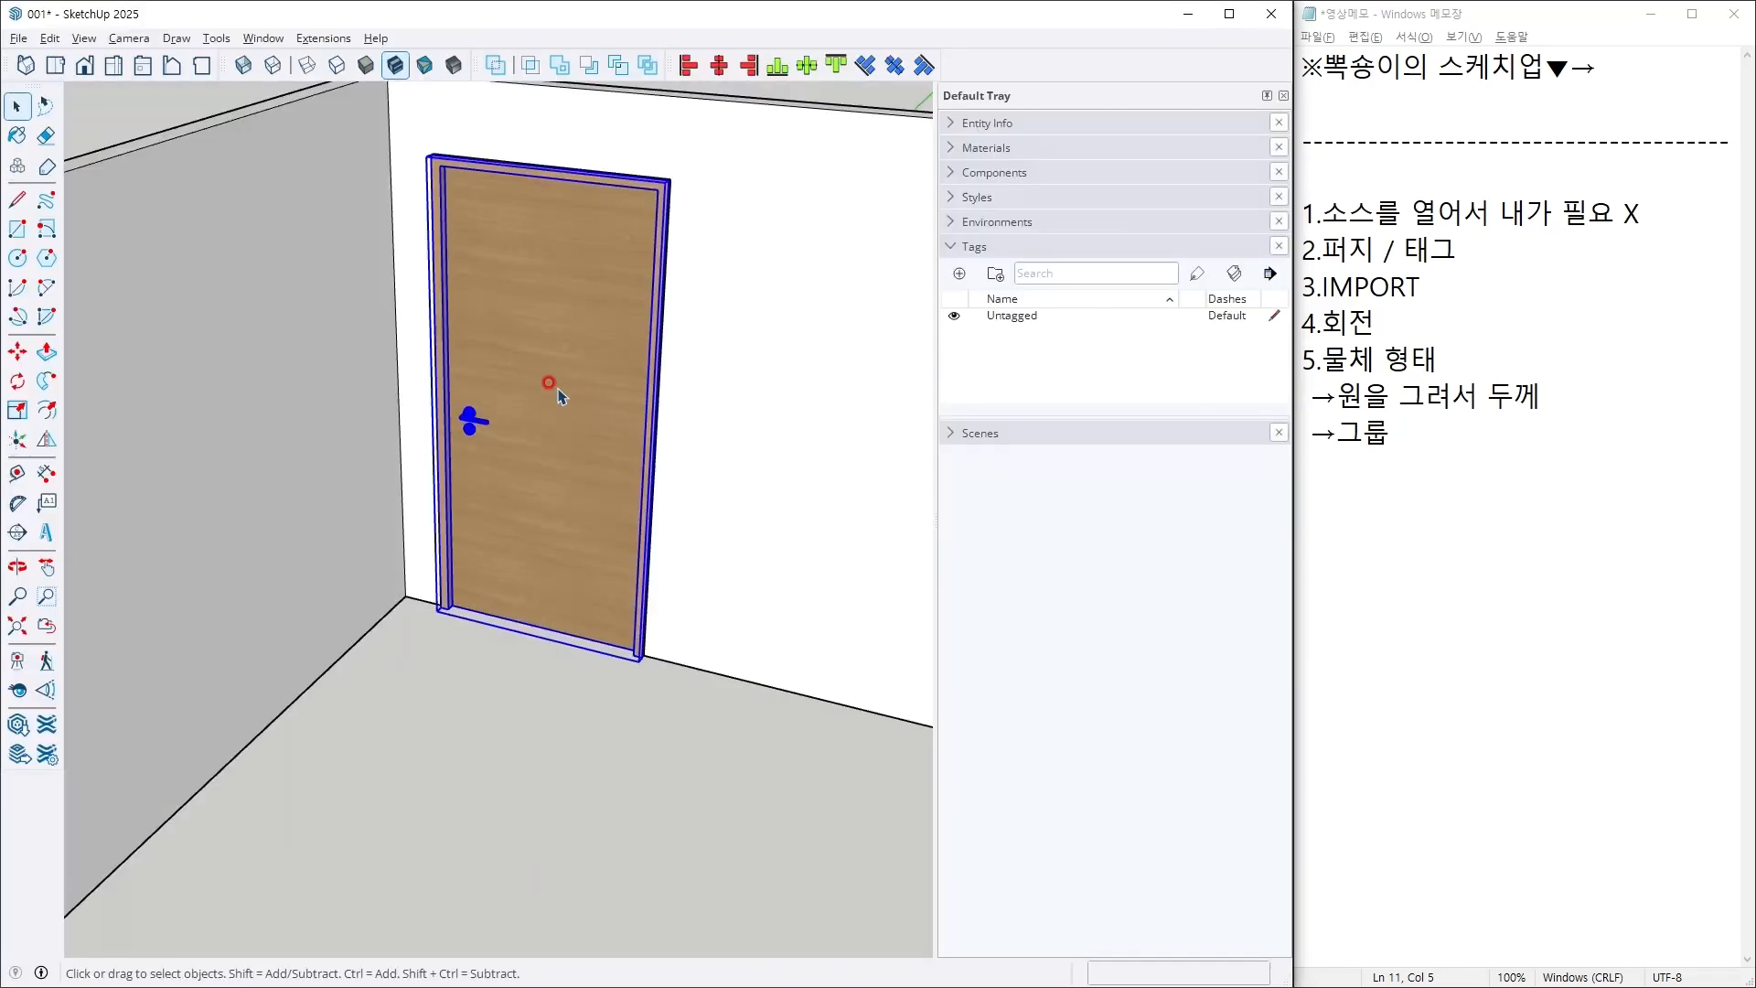
pyautogui.press('Delete')
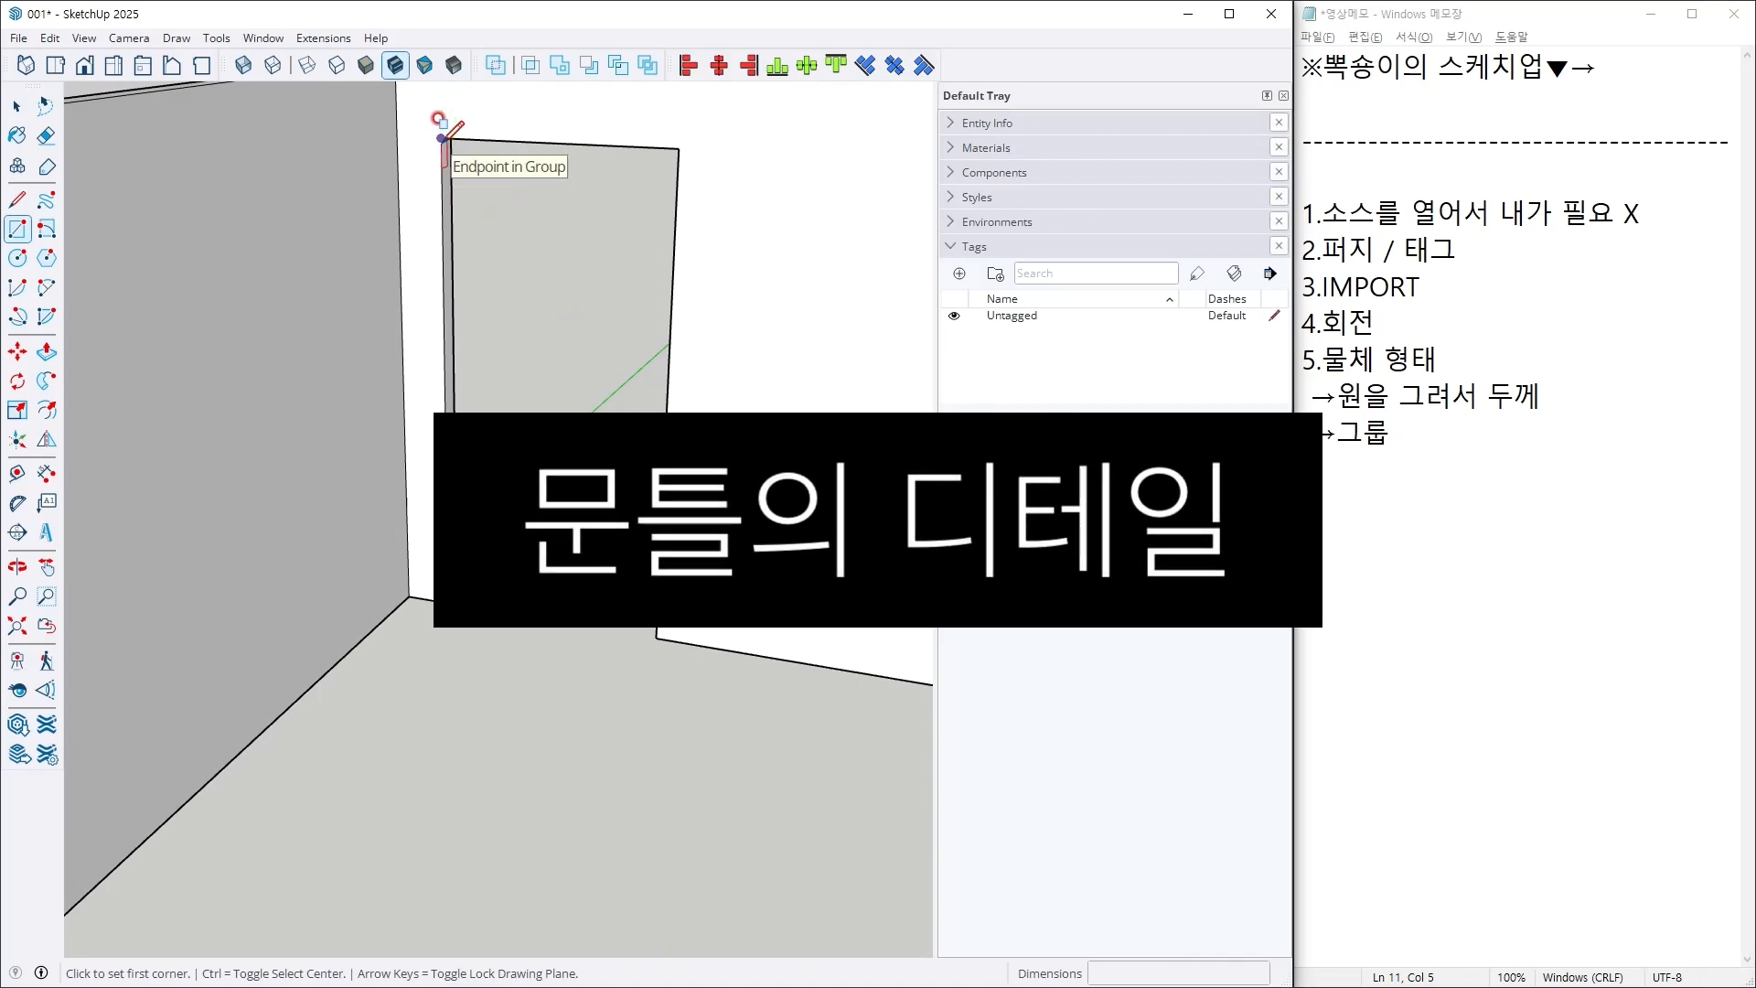
pyautogui.click(442, 137)
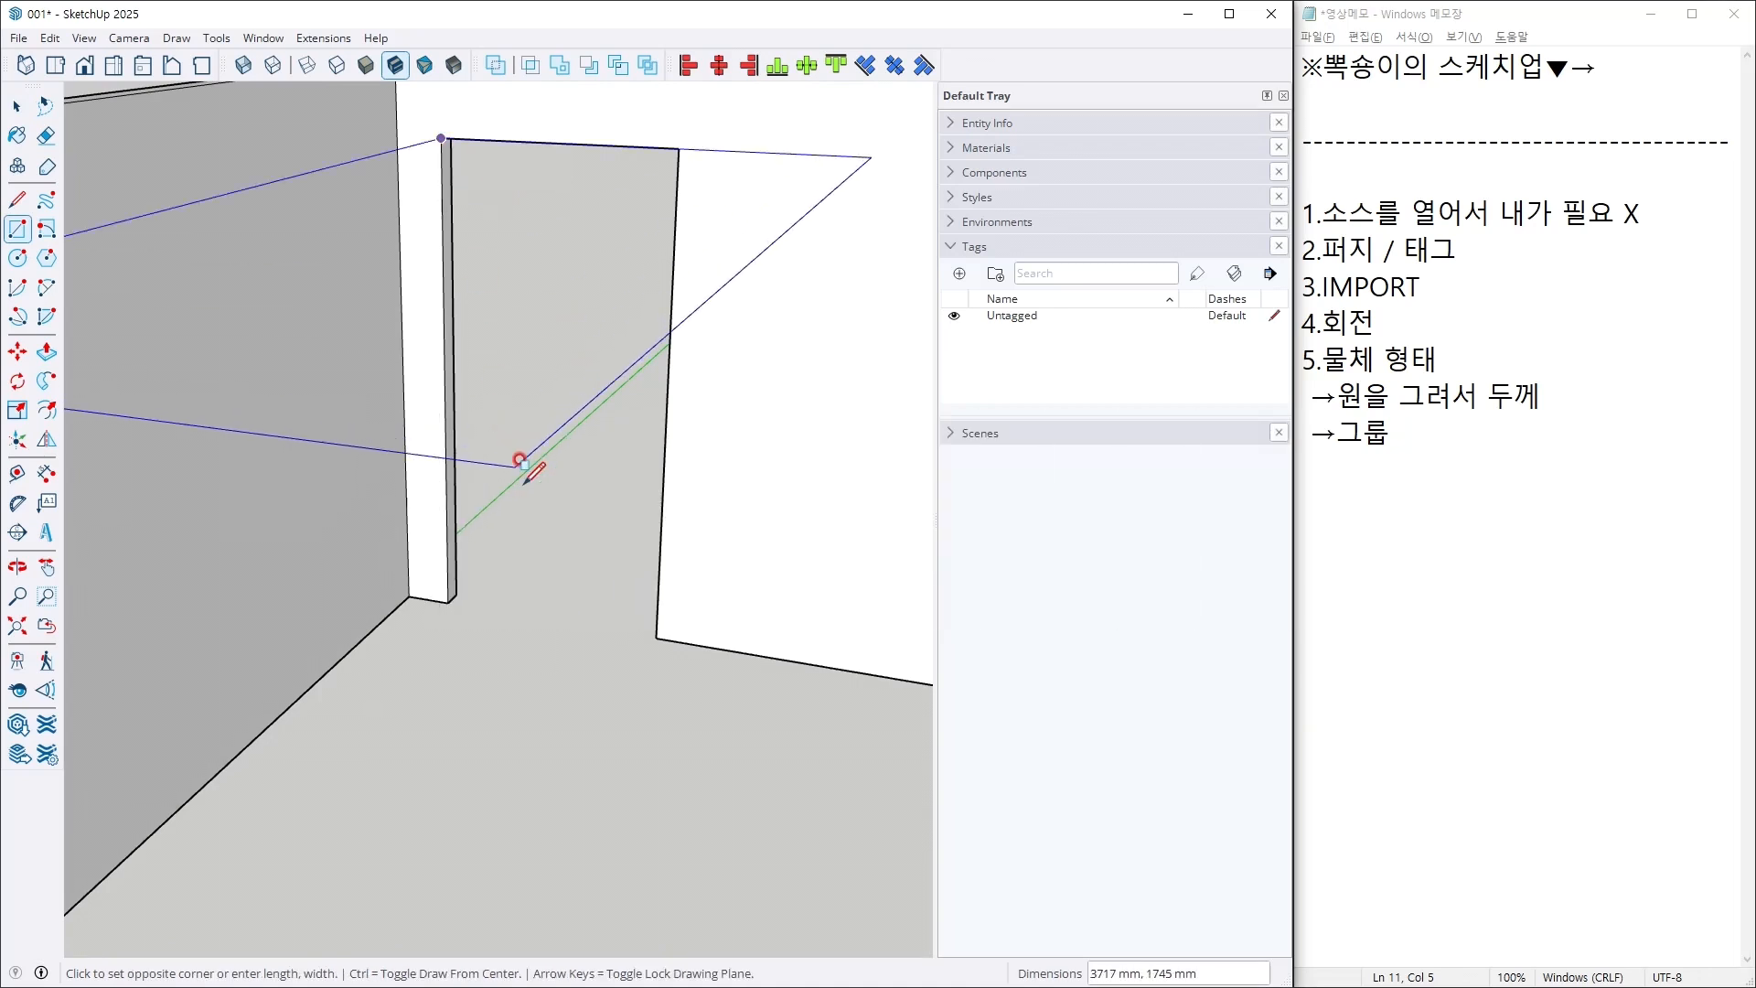
pyautogui.click(654, 638)
# Step: Delete the traced rectangle's face and the room walls, keeping only the opening's outline edges
pyautogui.press('space')
pyautogui.moveTo(578, 534); pyautogui.dragTo(560, 483)
pyautogui.press('Delete')
pyautogui.scroll(-2, 560, 484)
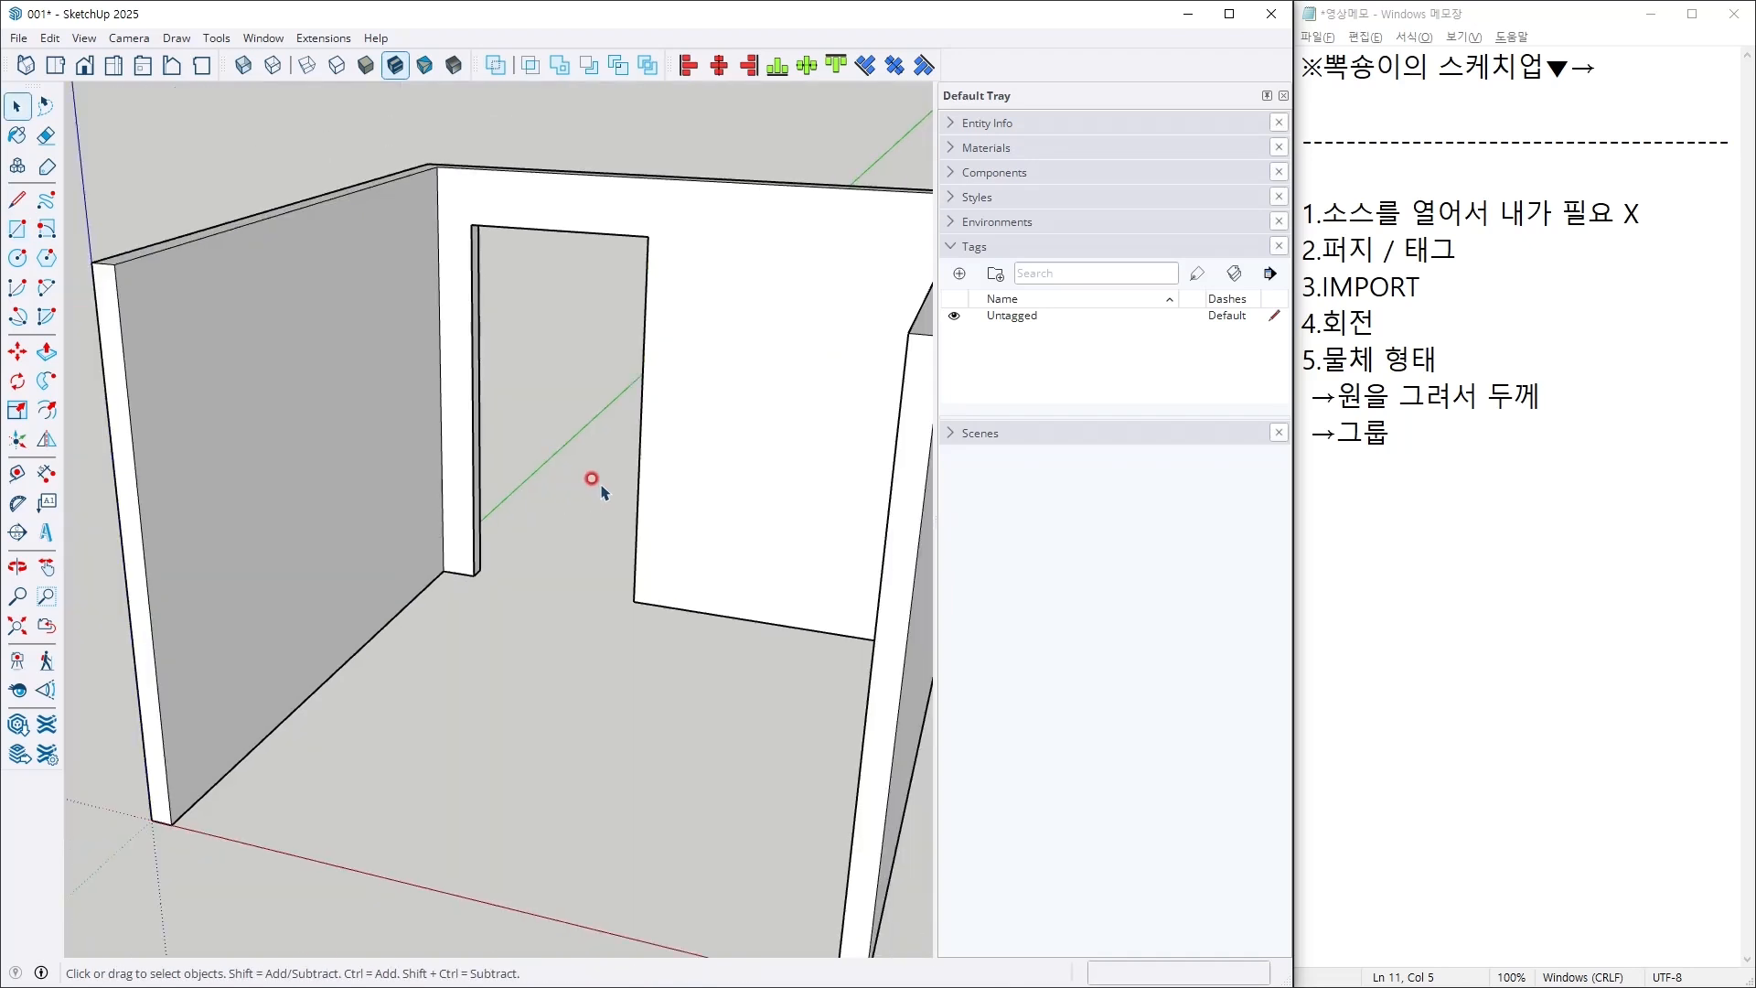
pyautogui.click(743, 444)
pyautogui.press('Delete')
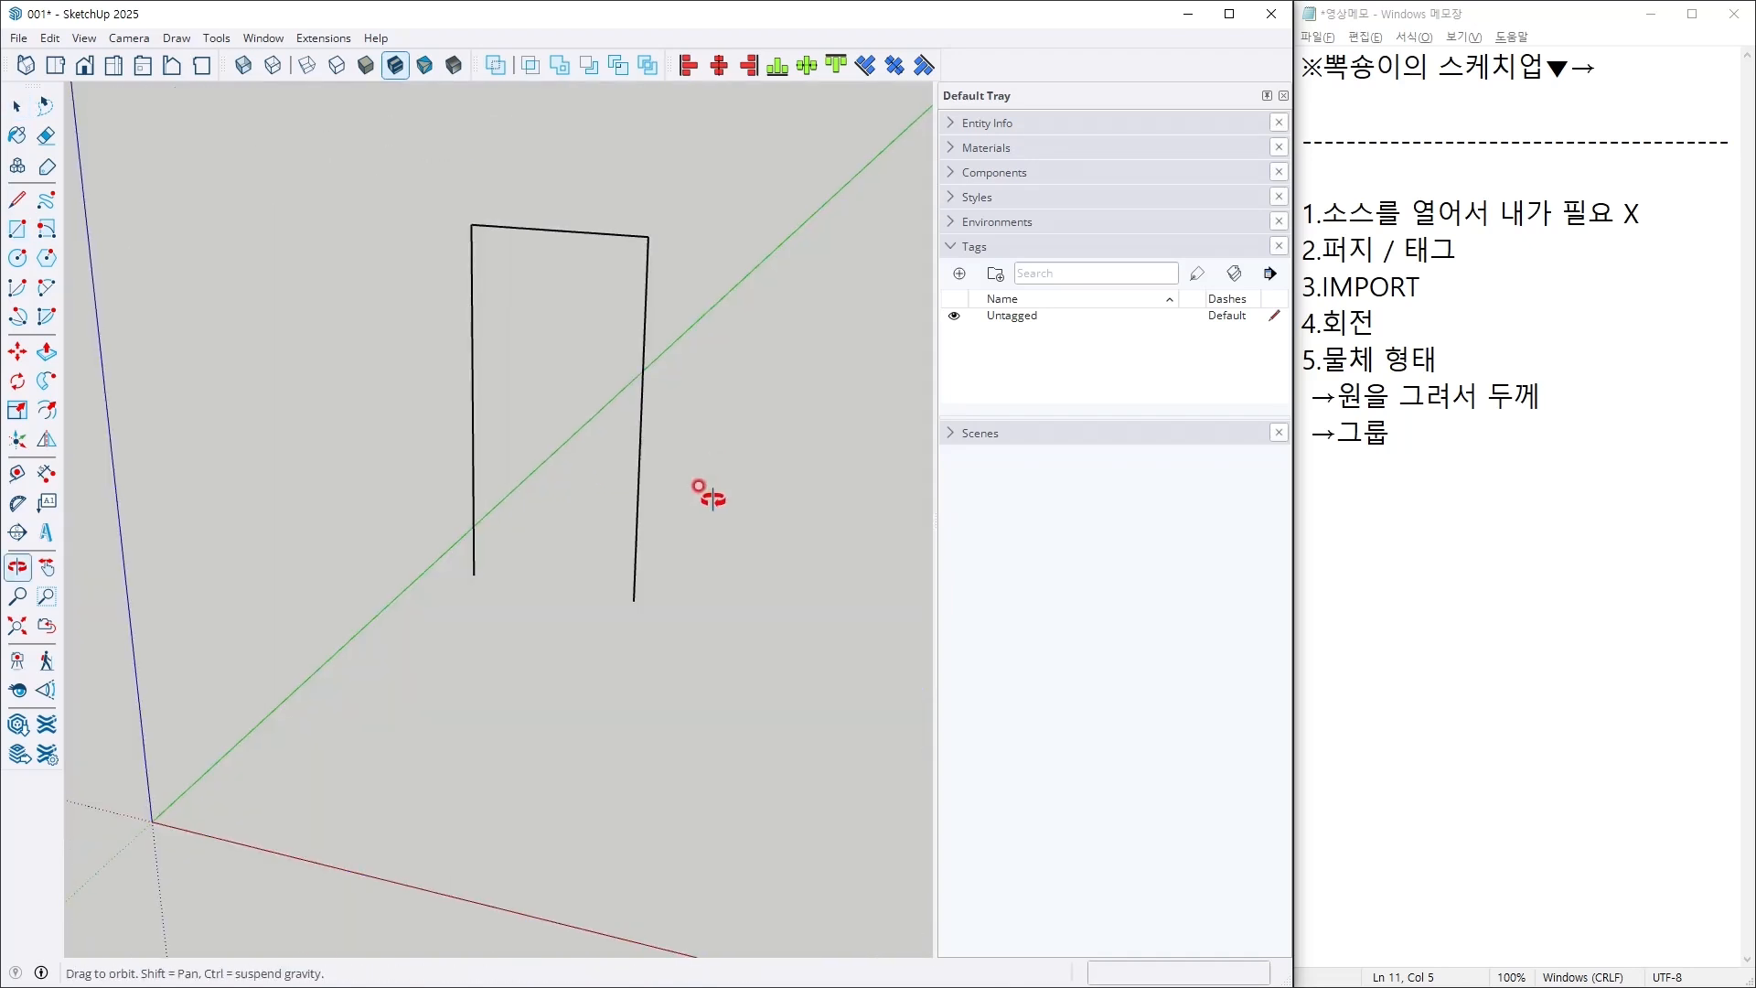
# Step: Group the four edges of the opening outline
pyautogui.moveTo(706, 490); pyautogui.dragTo(646, 573, button='middle')
pyautogui.moveTo(405, 60); pyautogui.dragTo(358, 24)
pyautogui.hotkey('ctrl', 'g')
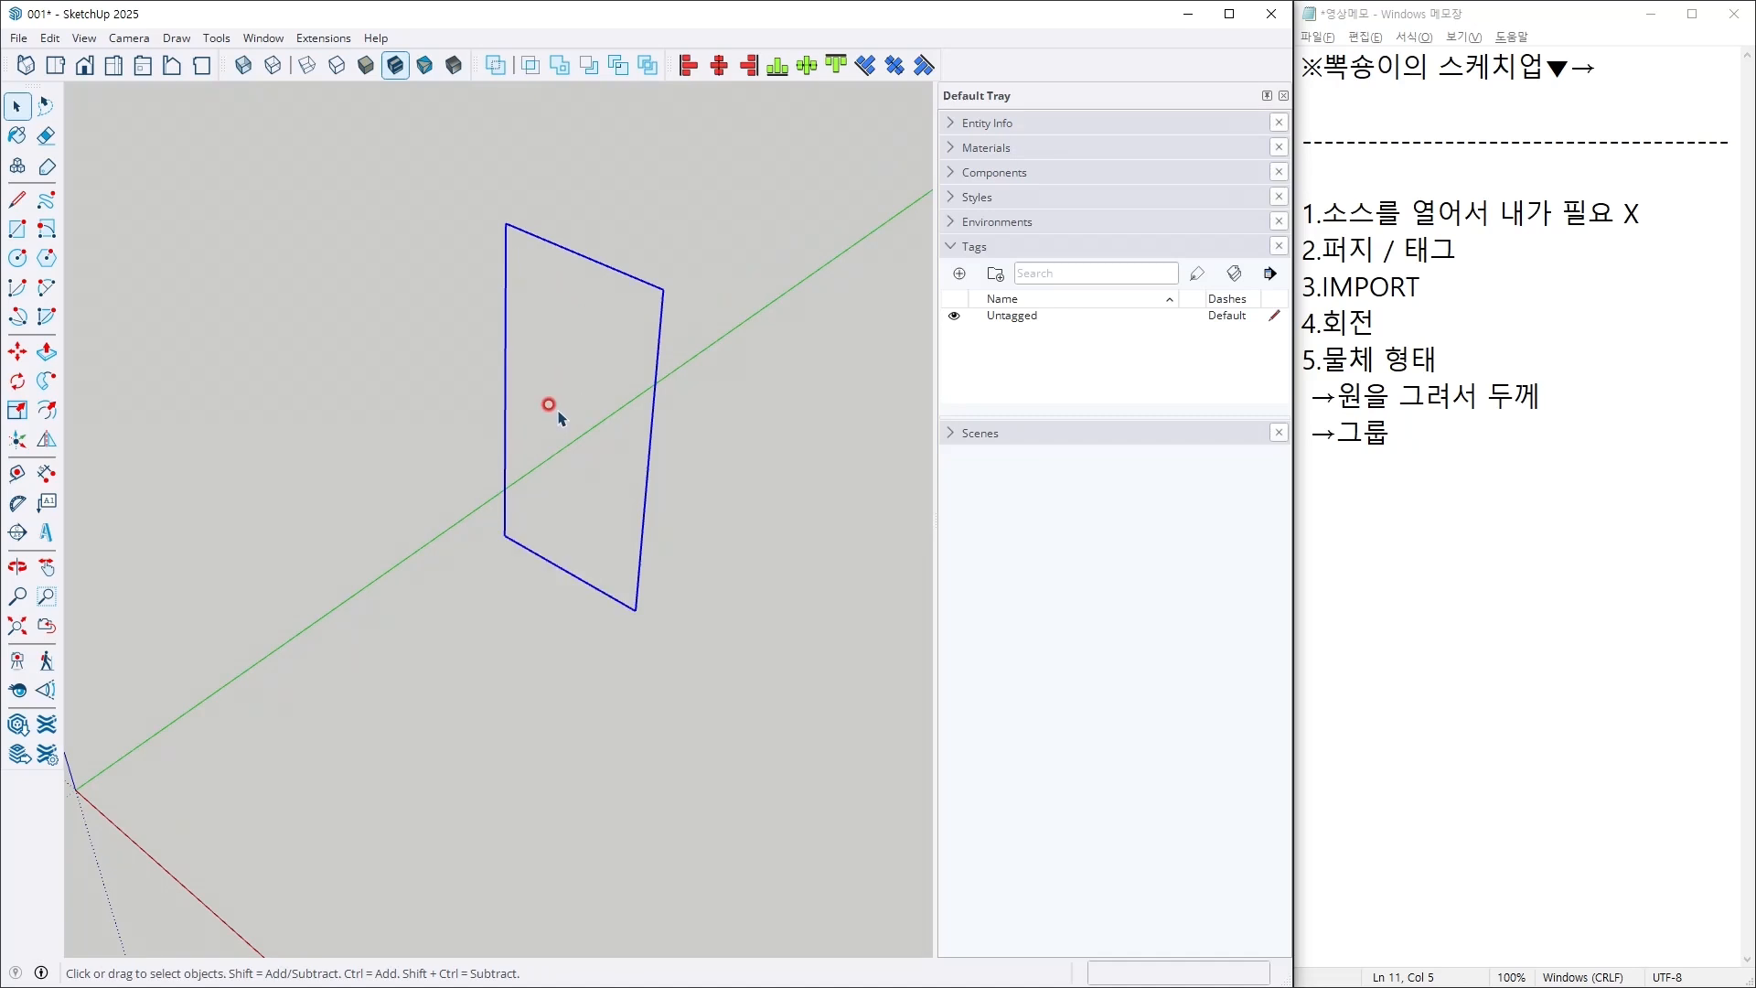
# Step: Draw a 40 by 140 mm rectangle on the ground from the opening outline's lower corner, with its 40 mm side along the bottom edge
pyautogui.scroll(5, 512, 552)
pyautogui.press('r')
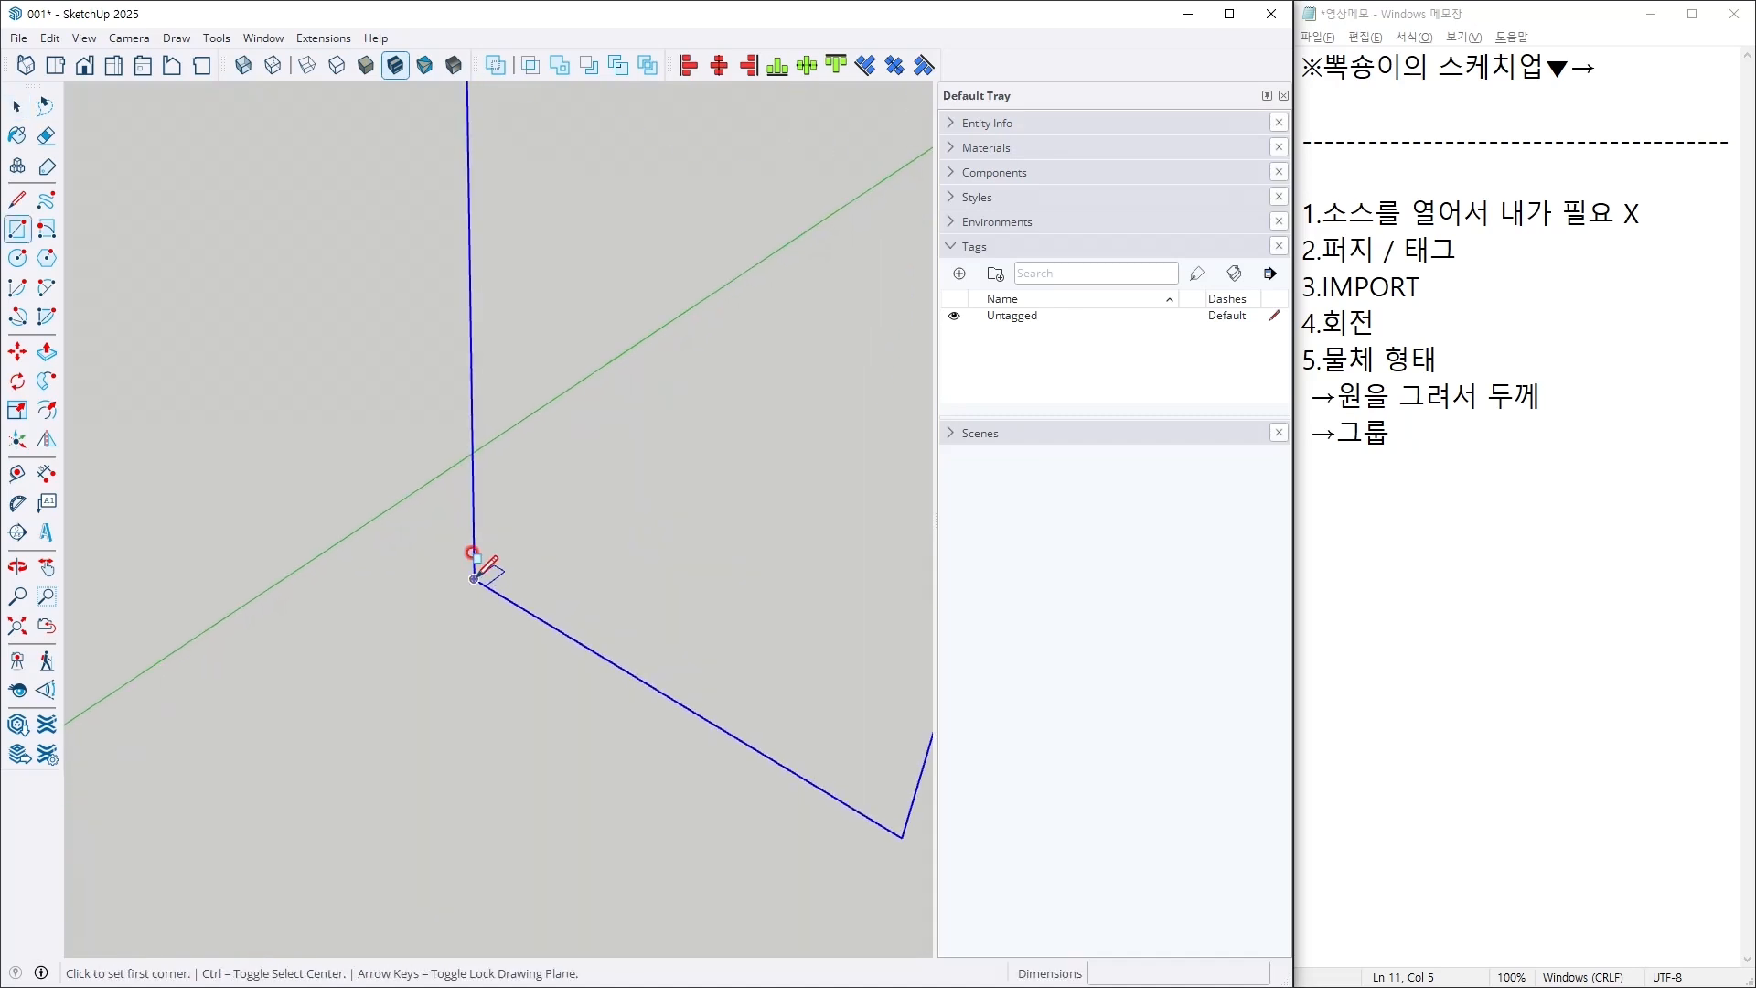
pyautogui.click(474, 578)
pyautogui.click(665, 502)
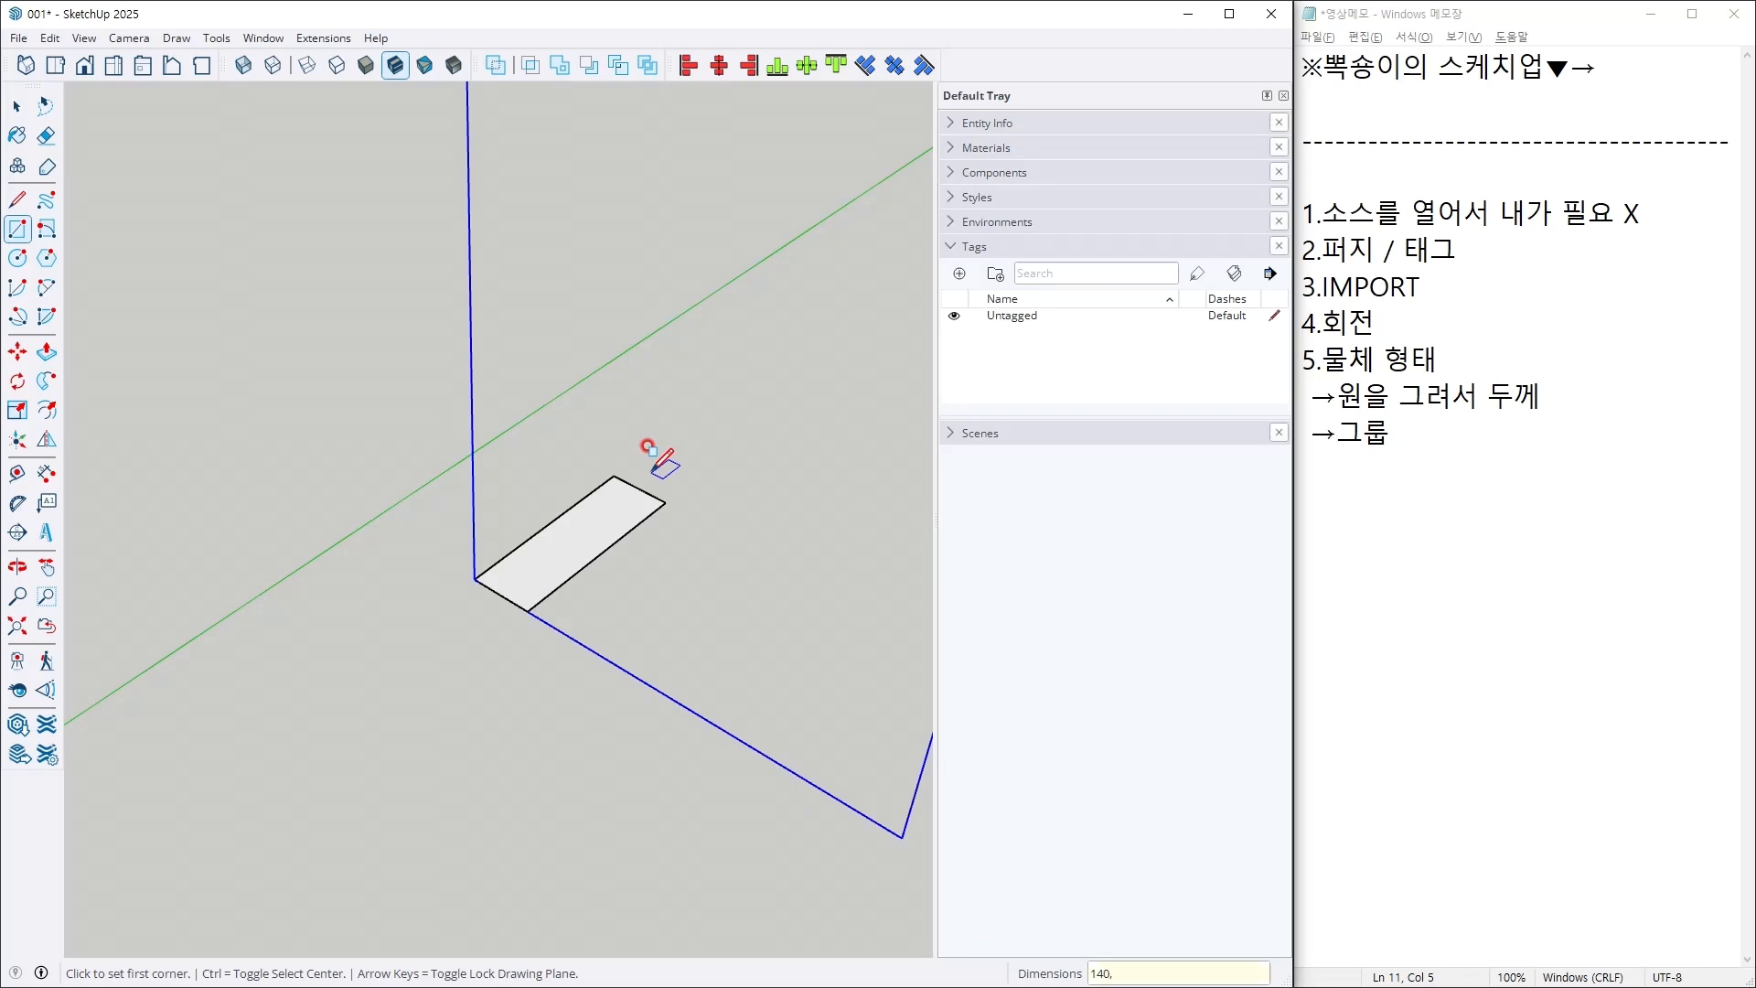
pyautogui.write('140,40')
pyautogui.press('Return')
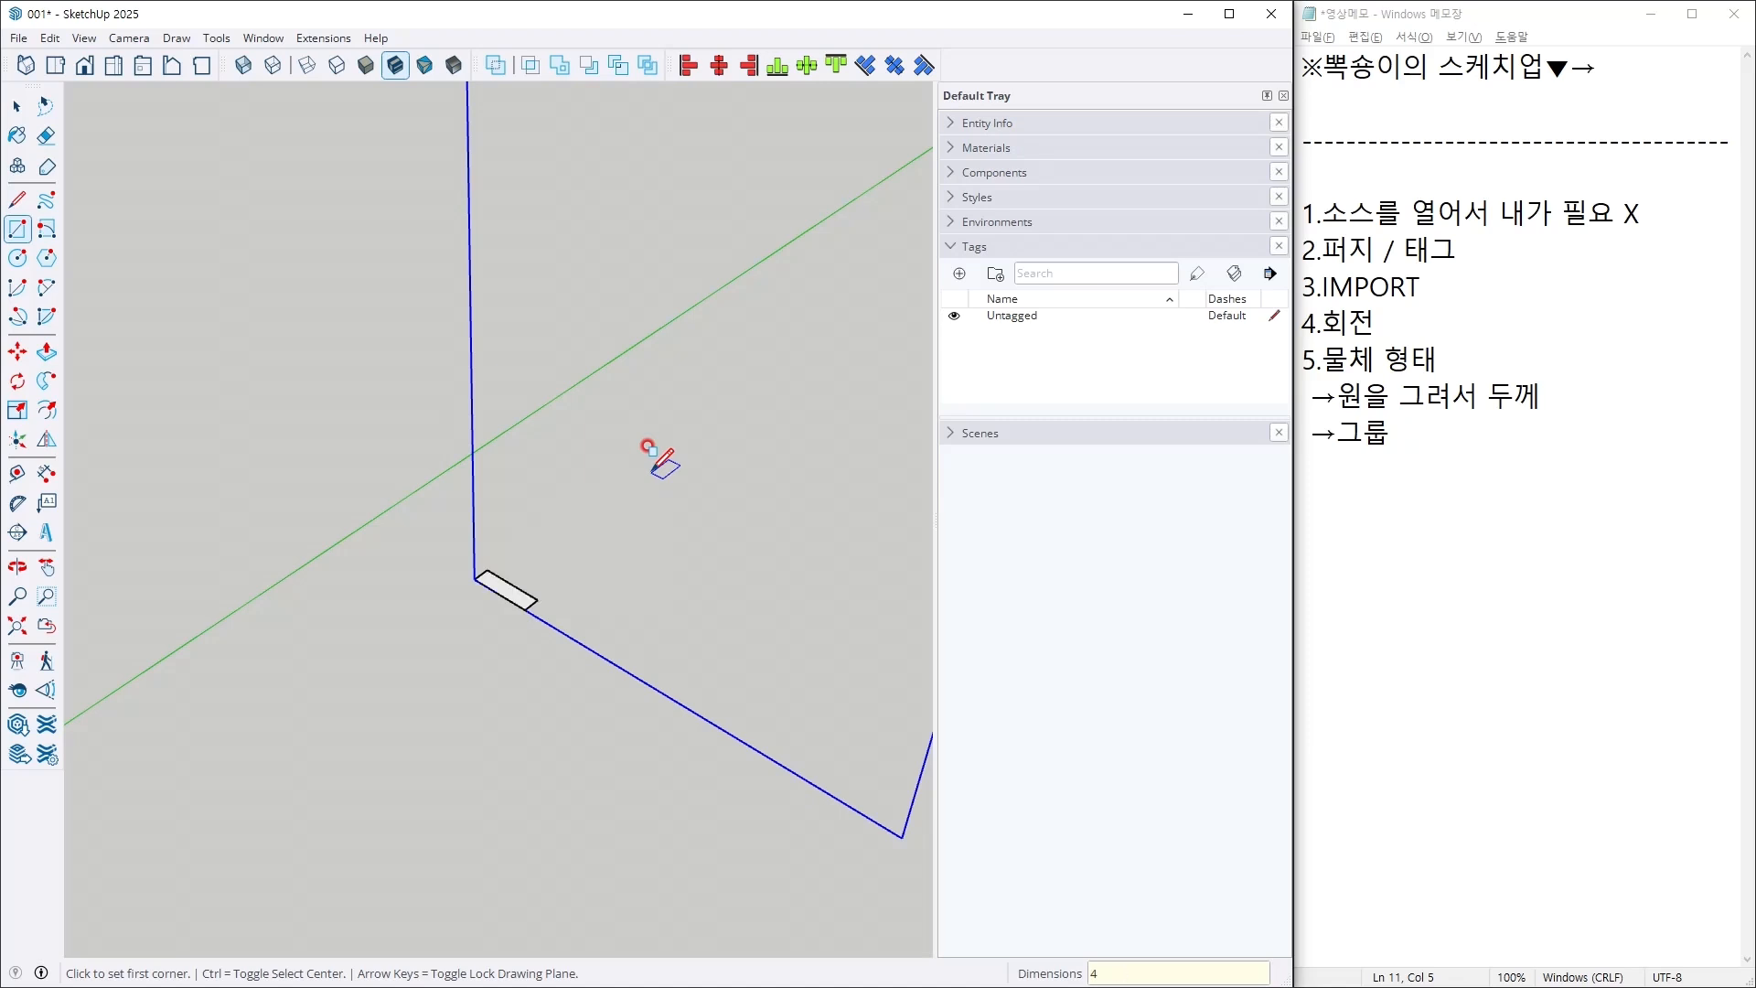
pyautogui.press('Return')
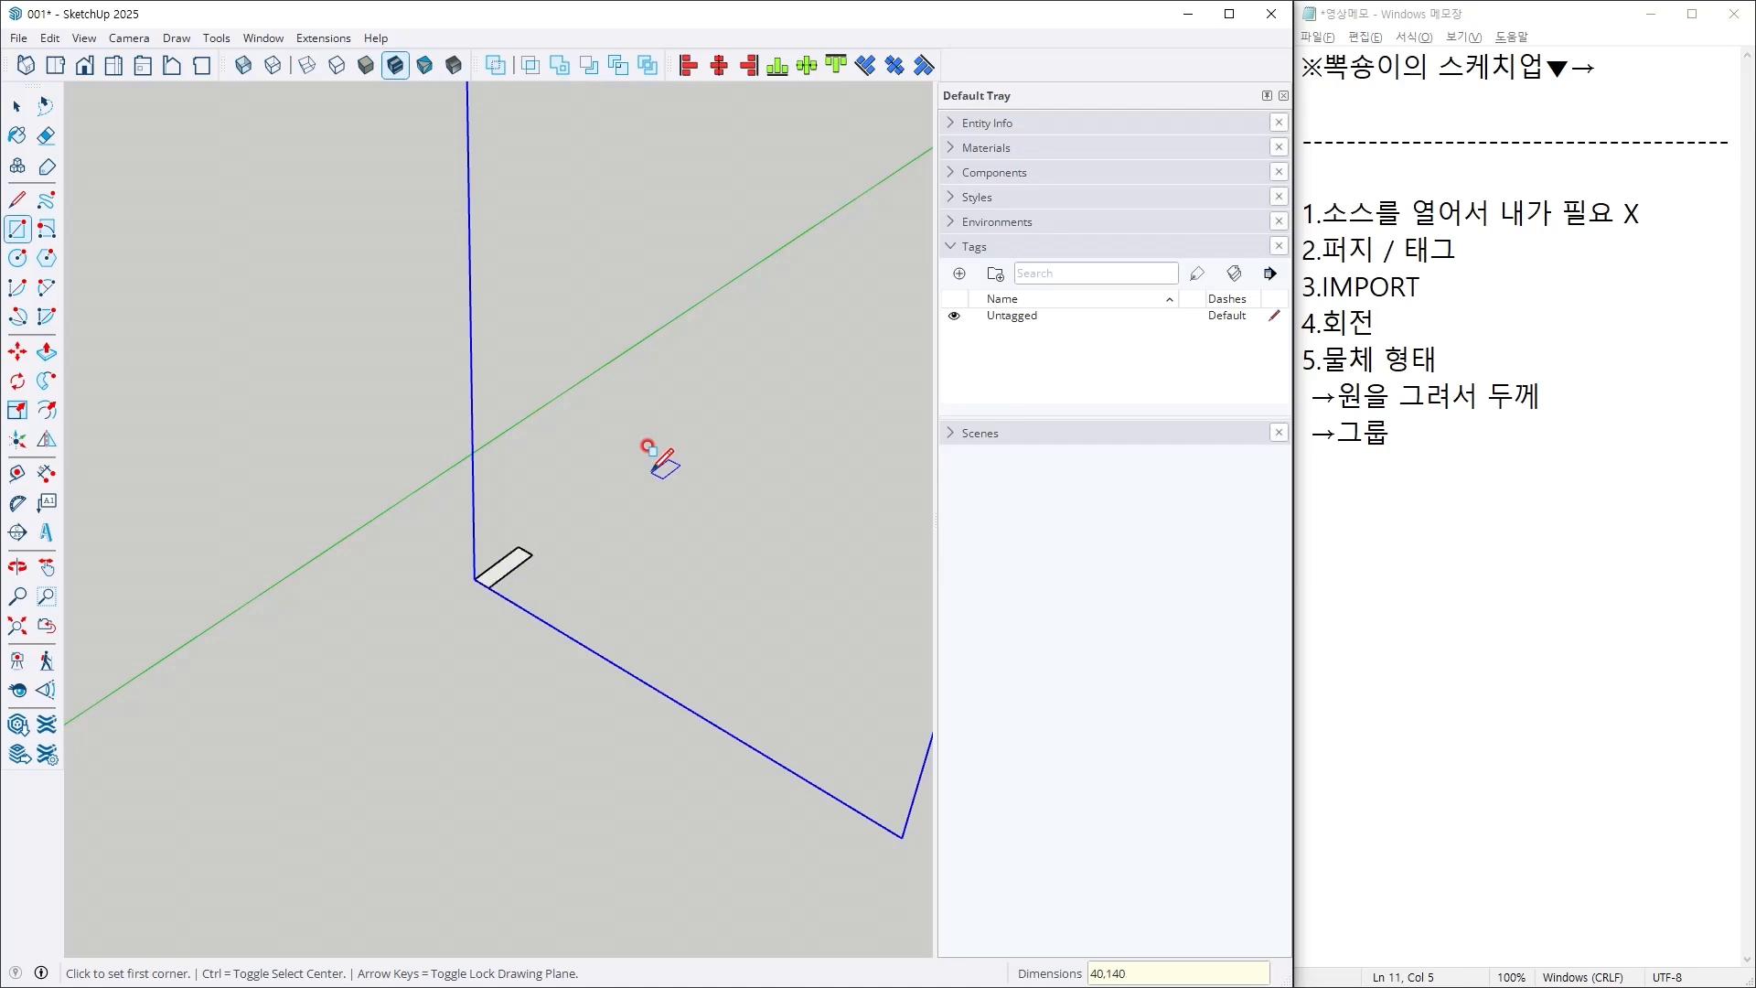
pyautogui.scroll(2, 482, 545)
pyautogui.press('space')
pyautogui.scroll(1, 445, 608)
pyautogui.click(446, 598)
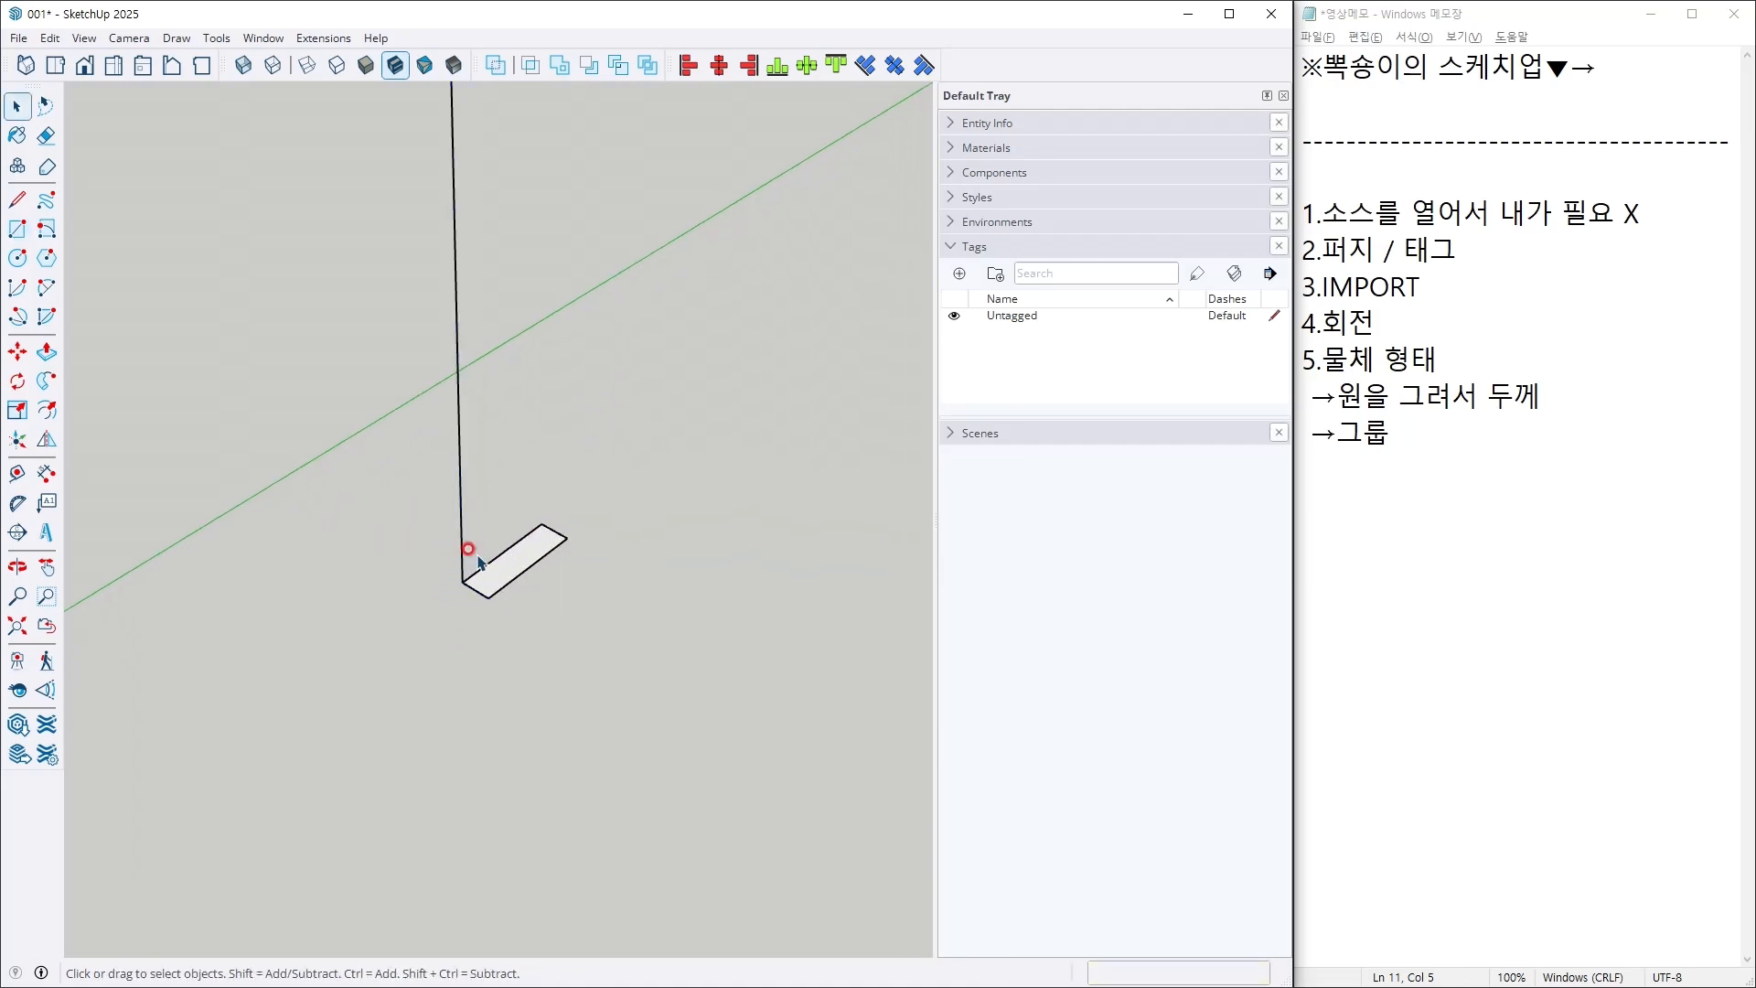
# Step: Examine the base of the door frame in the reference photo for its profile shape
pyautogui.scroll(3, 474, 552)
pyautogui.hotkey('alt', 'Tab')
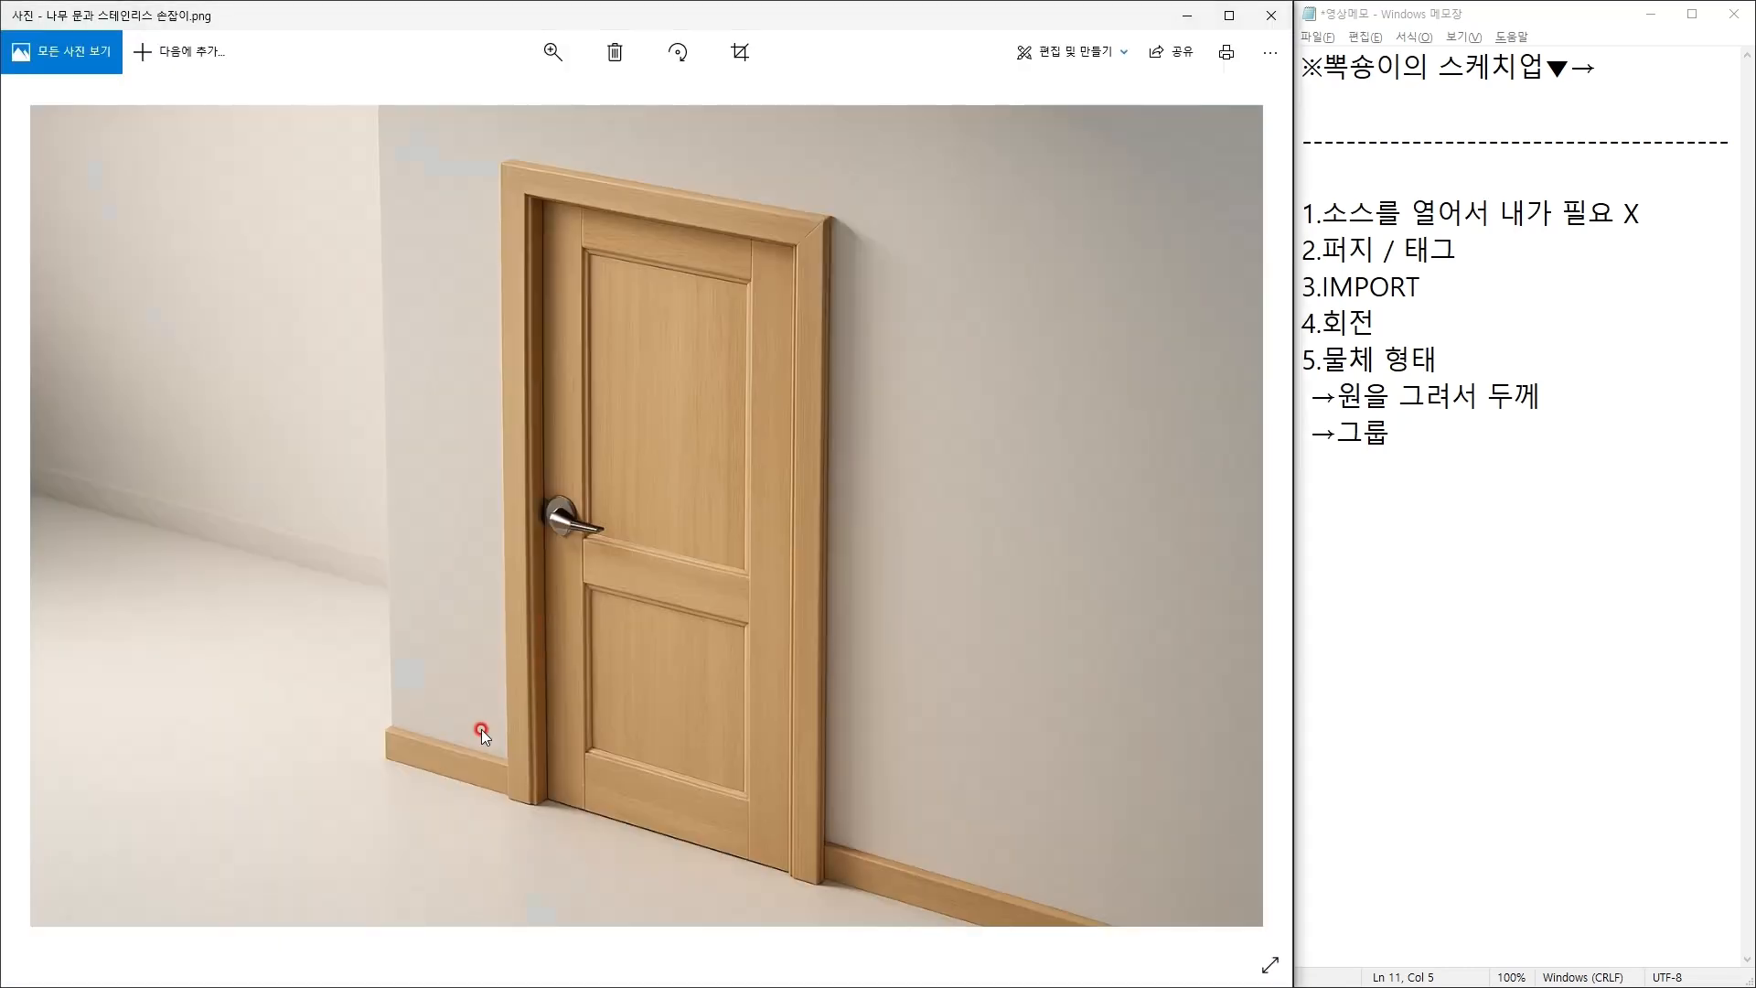
pyautogui.hotkey('ctrl', '1')
pyautogui.click(503, 783)
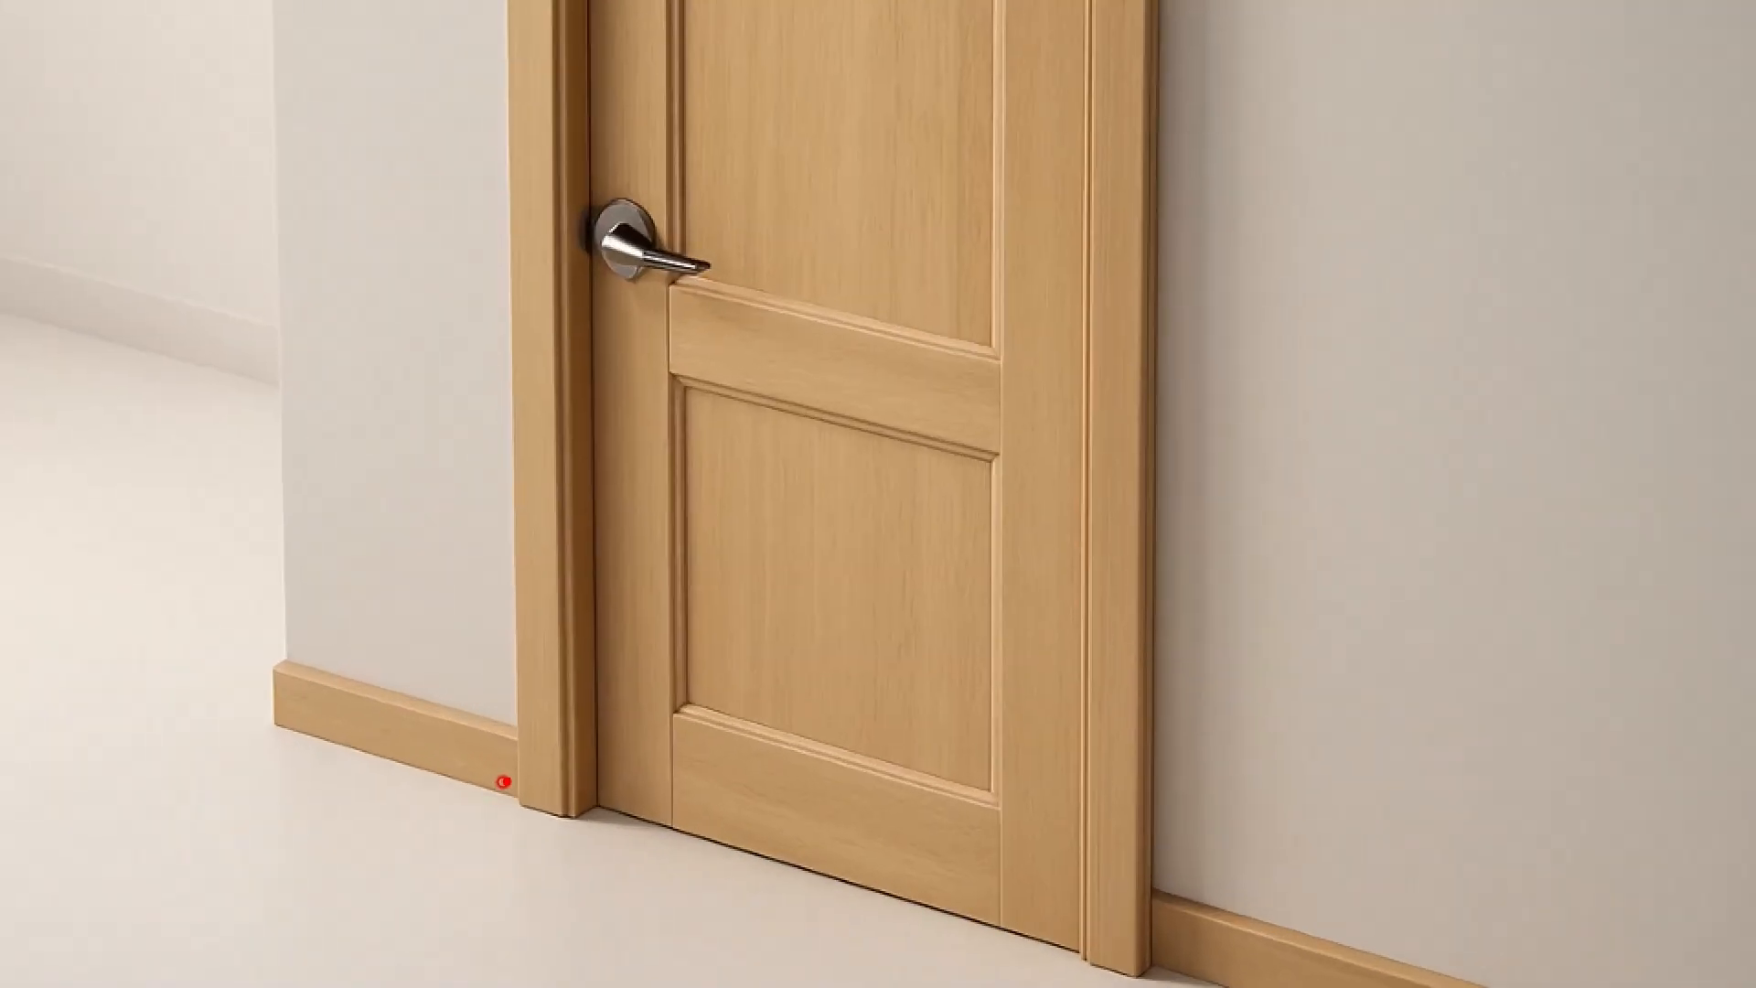
pyautogui.moveTo(551, 845)
pyautogui.mouseDown()
pyautogui.moveTo(715, 754)
pyautogui.moveTo(491, 894)
pyautogui.mouseUp()
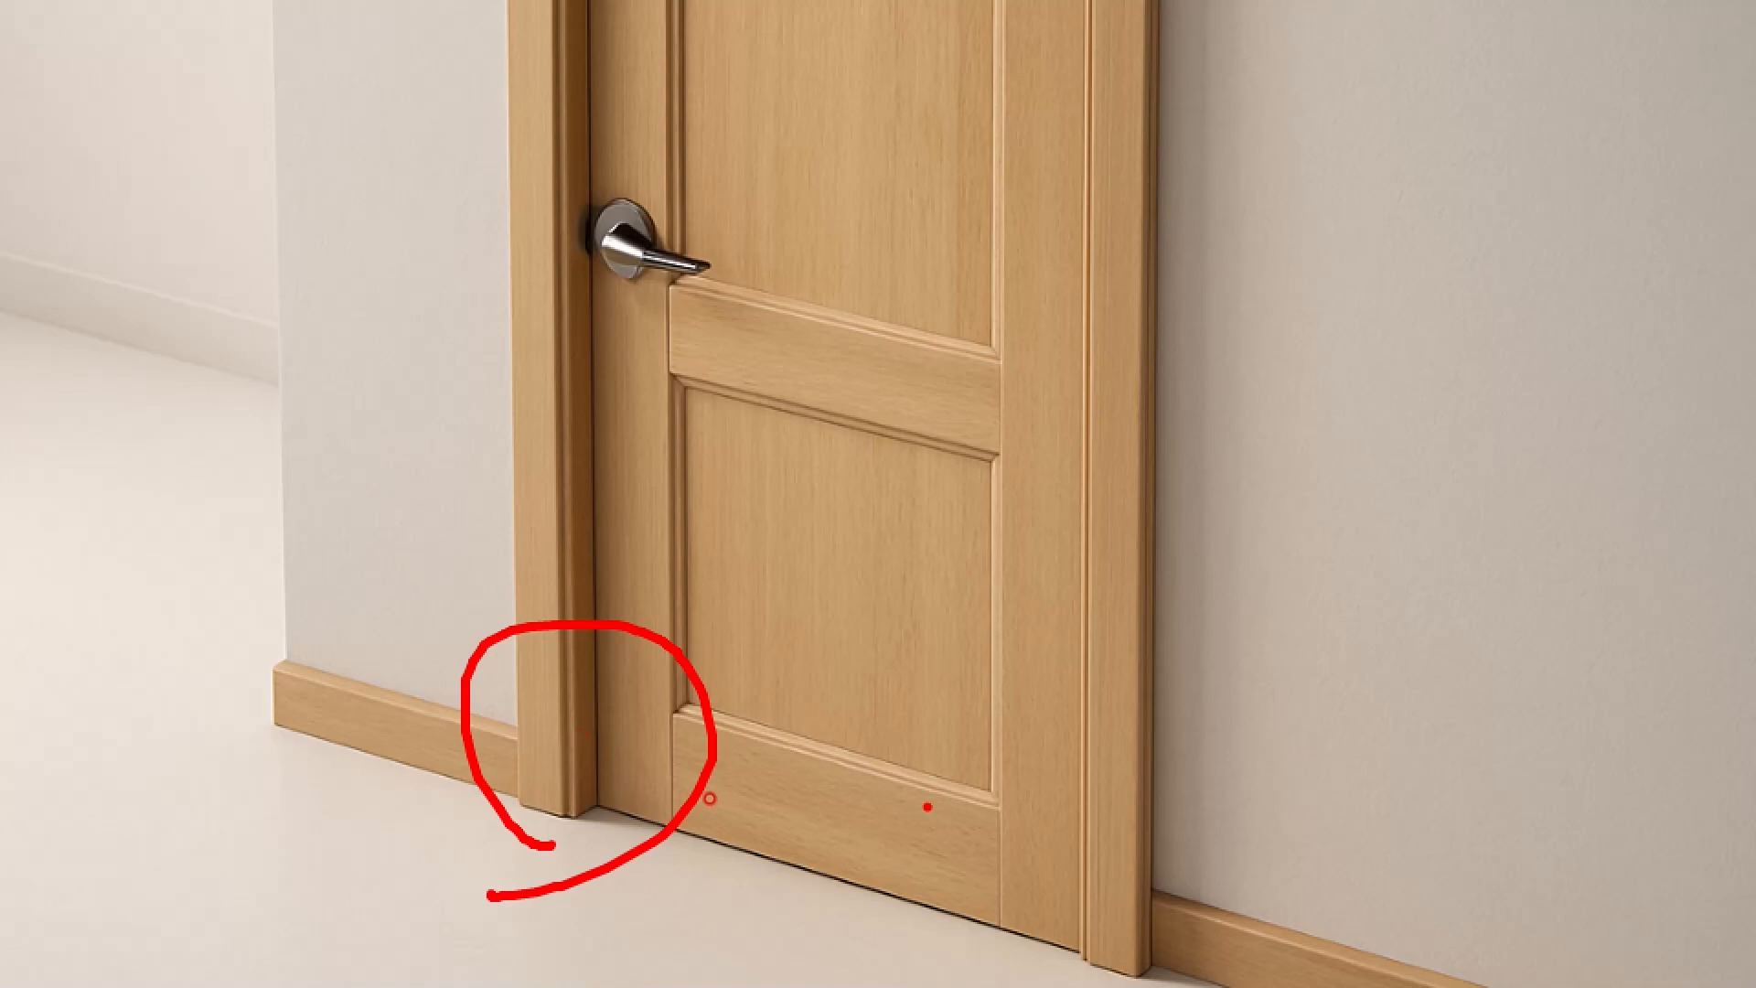
pyautogui.press('Escape')
pyautogui.hotkey('alt', 'Tab')
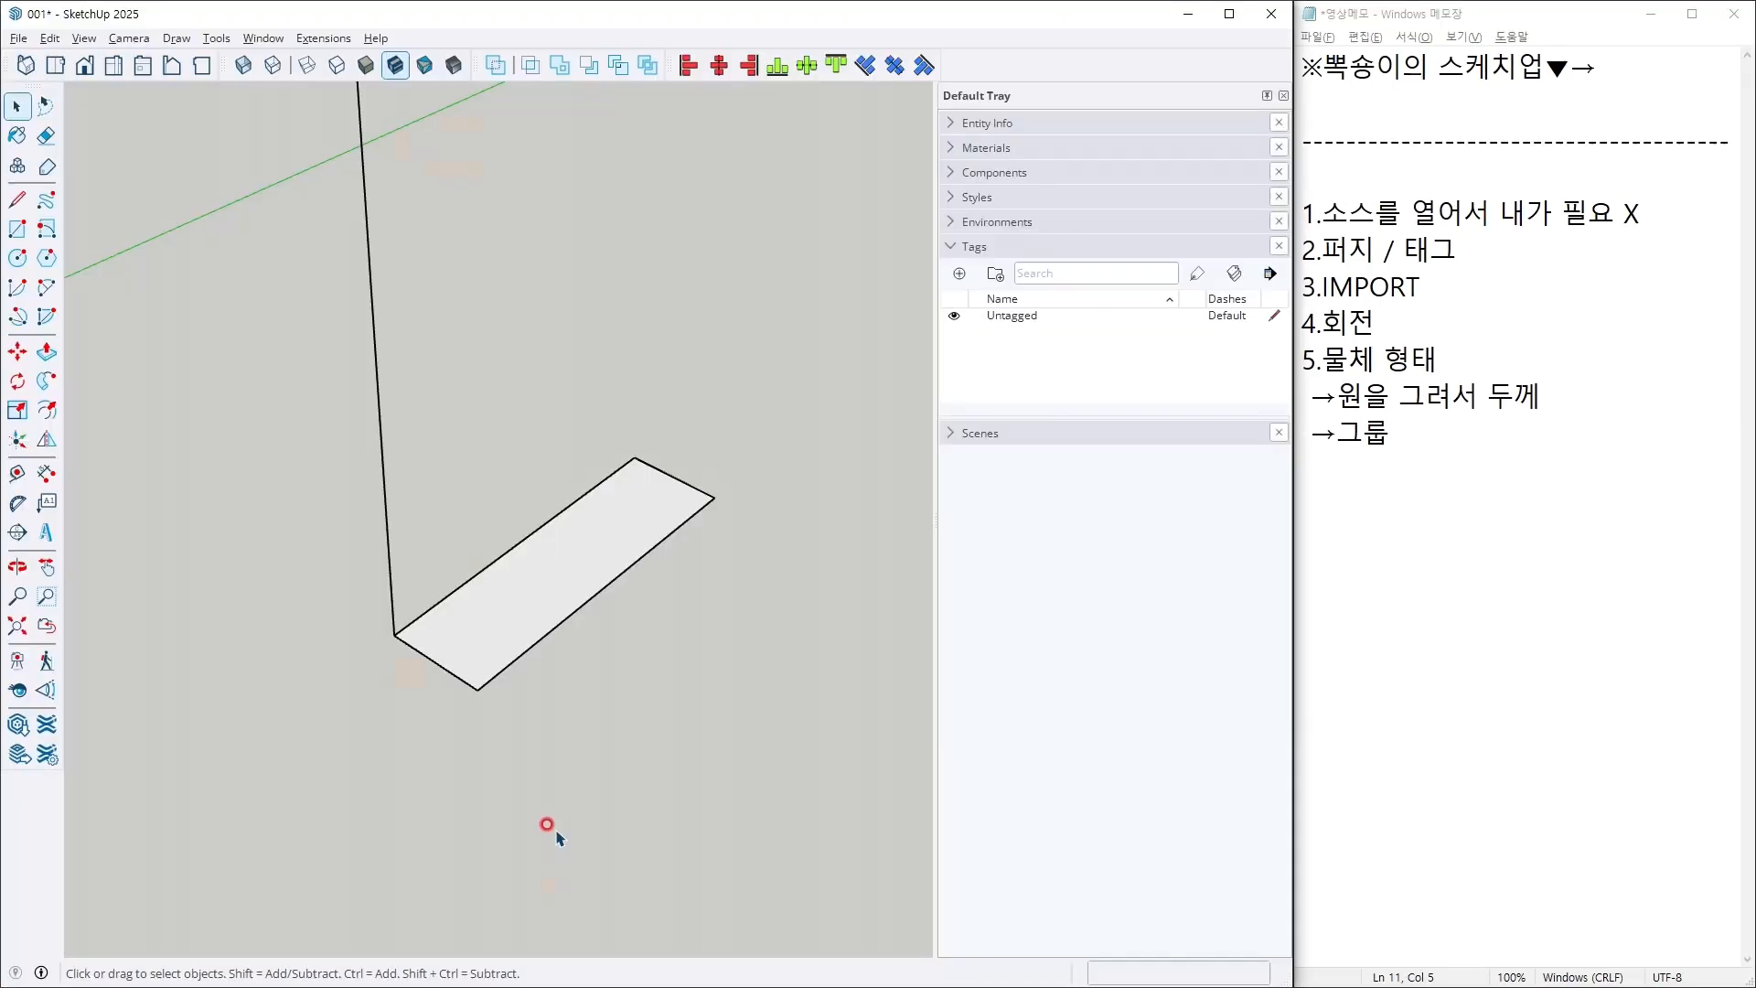
# Step: Draw a rectangle about 22 by 7 mm against the profile's short edge and another about 7 mm deep against its long inner edge
pyautogui.moveTo(468, 713)
pyautogui.mouseDown(button='middle')
pyautogui.moveTo(695, 796)
pyautogui.moveTo(498, 687)
pyautogui.moveTo(549, 776)
pyautogui.moveTo(535, 750)
pyautogui.mouseUp(button='middle')
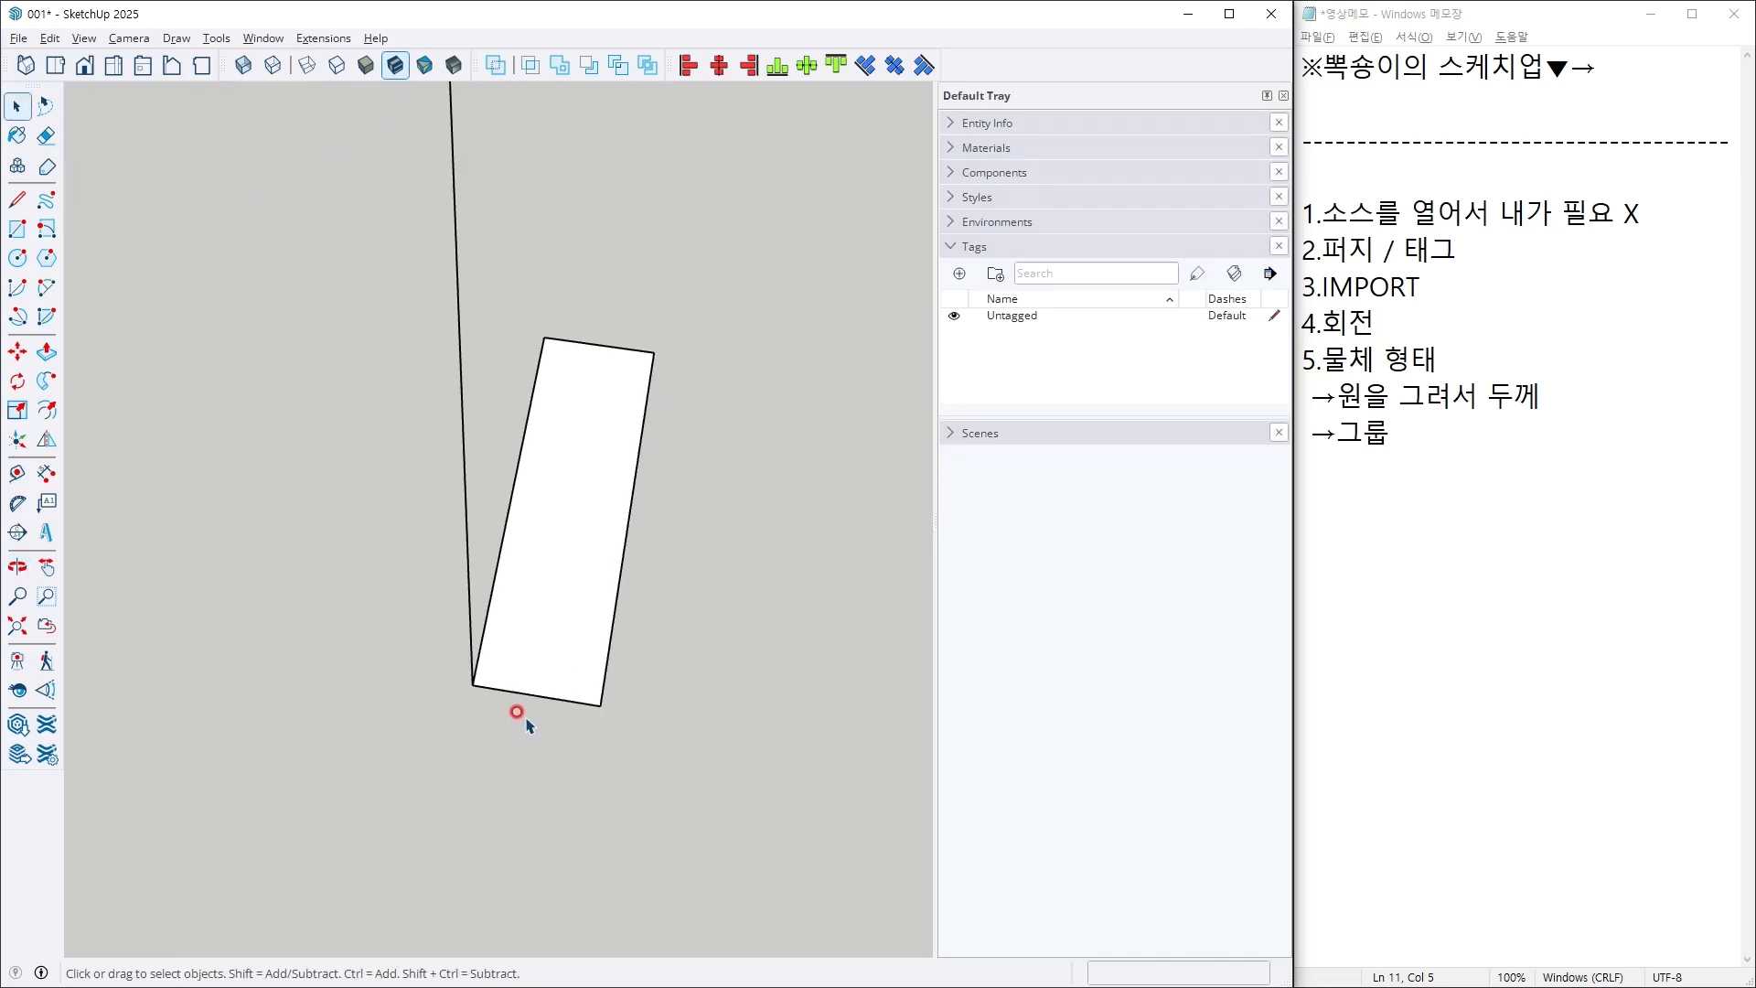
pyautogui.press('m')
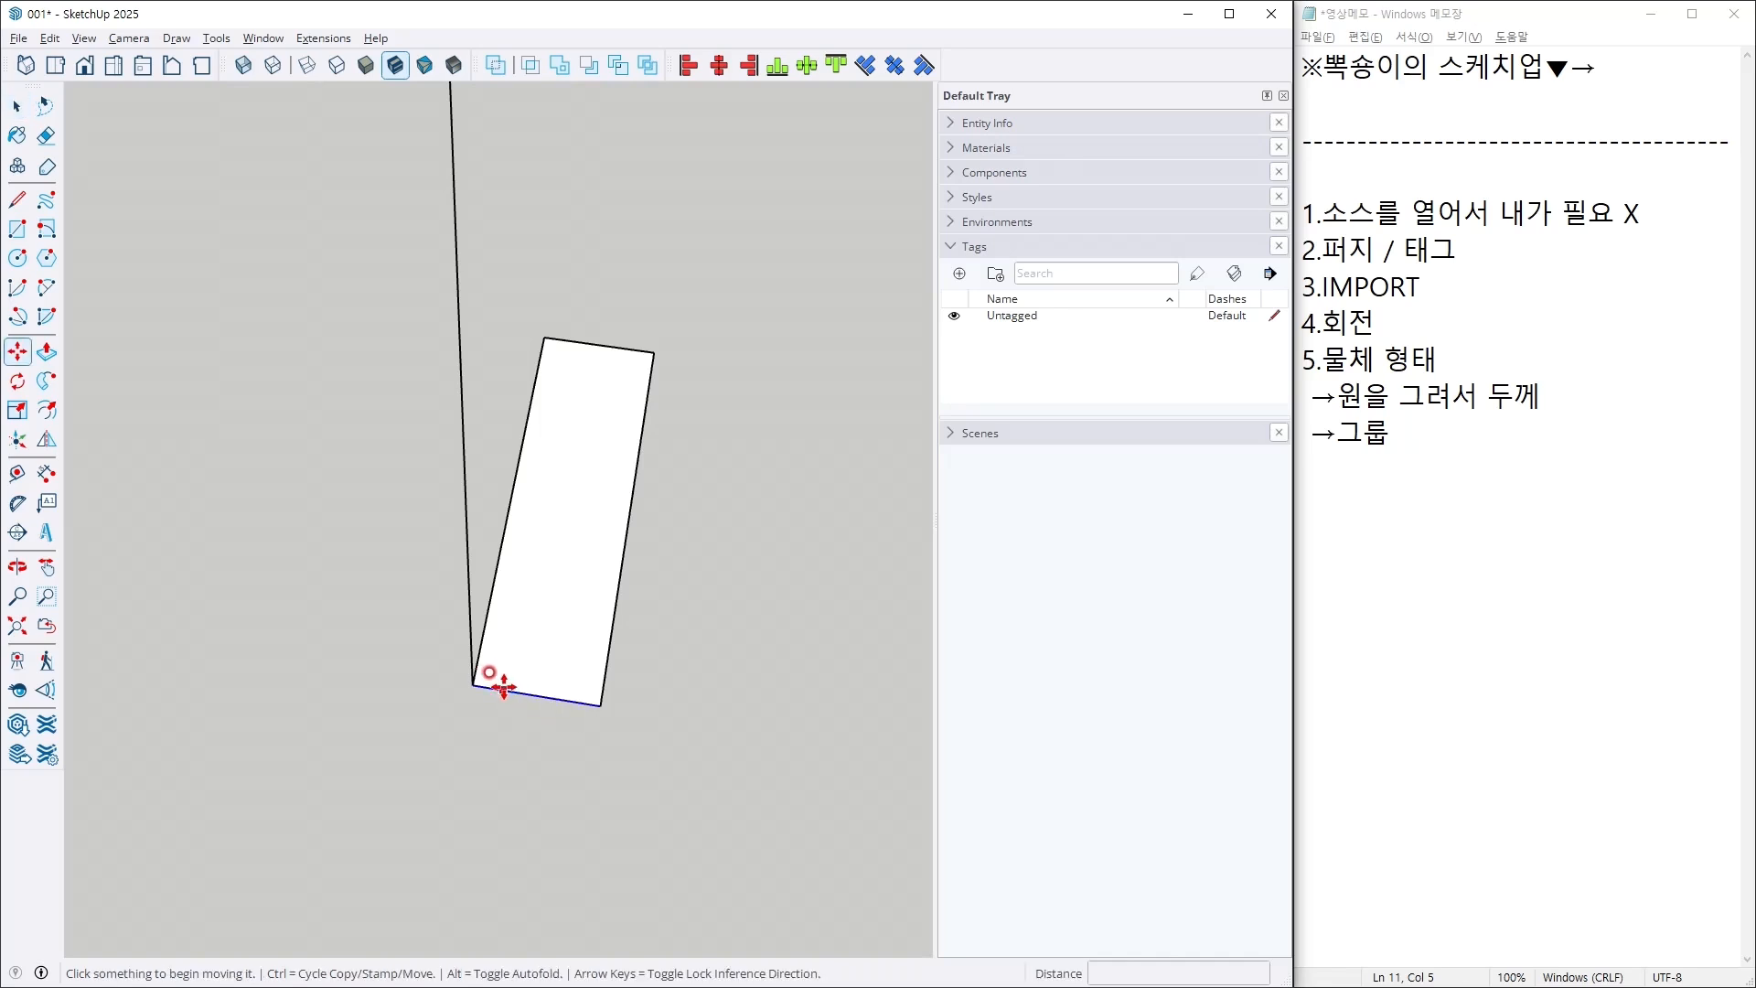
pyautogui.press('r')
pyautogui.click(497, 687)
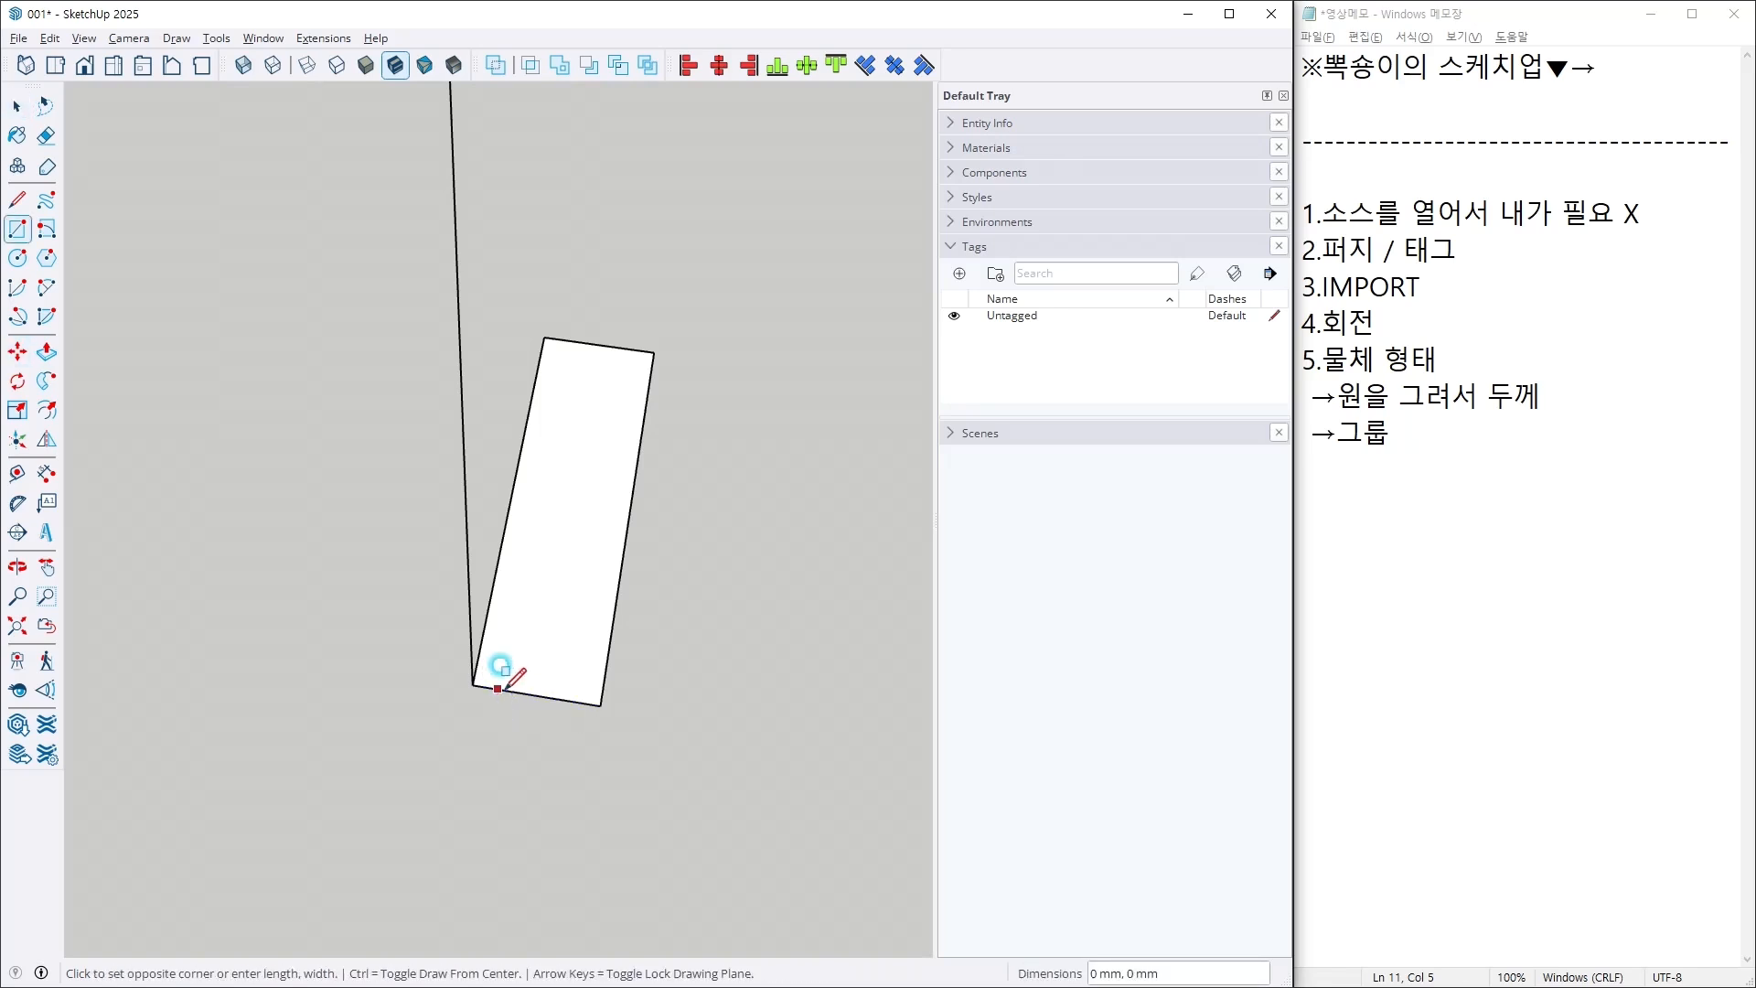
pyautogui.click(564, 722)
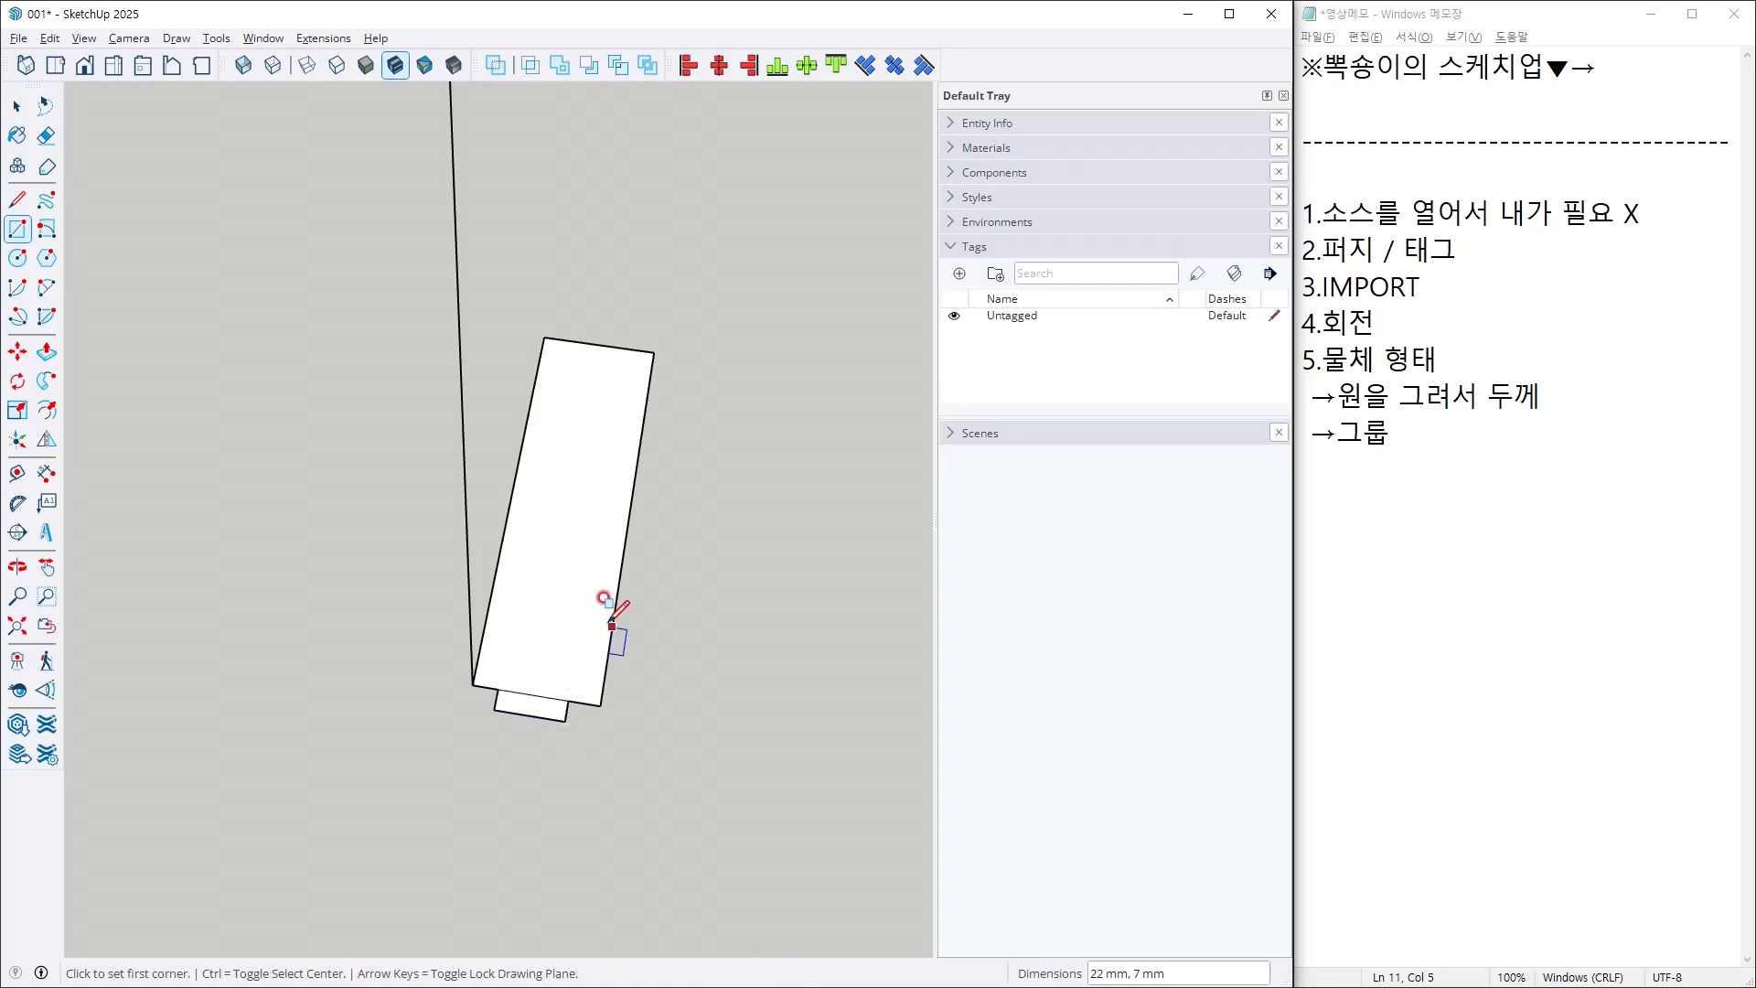
pyautogui.click(613, 624)
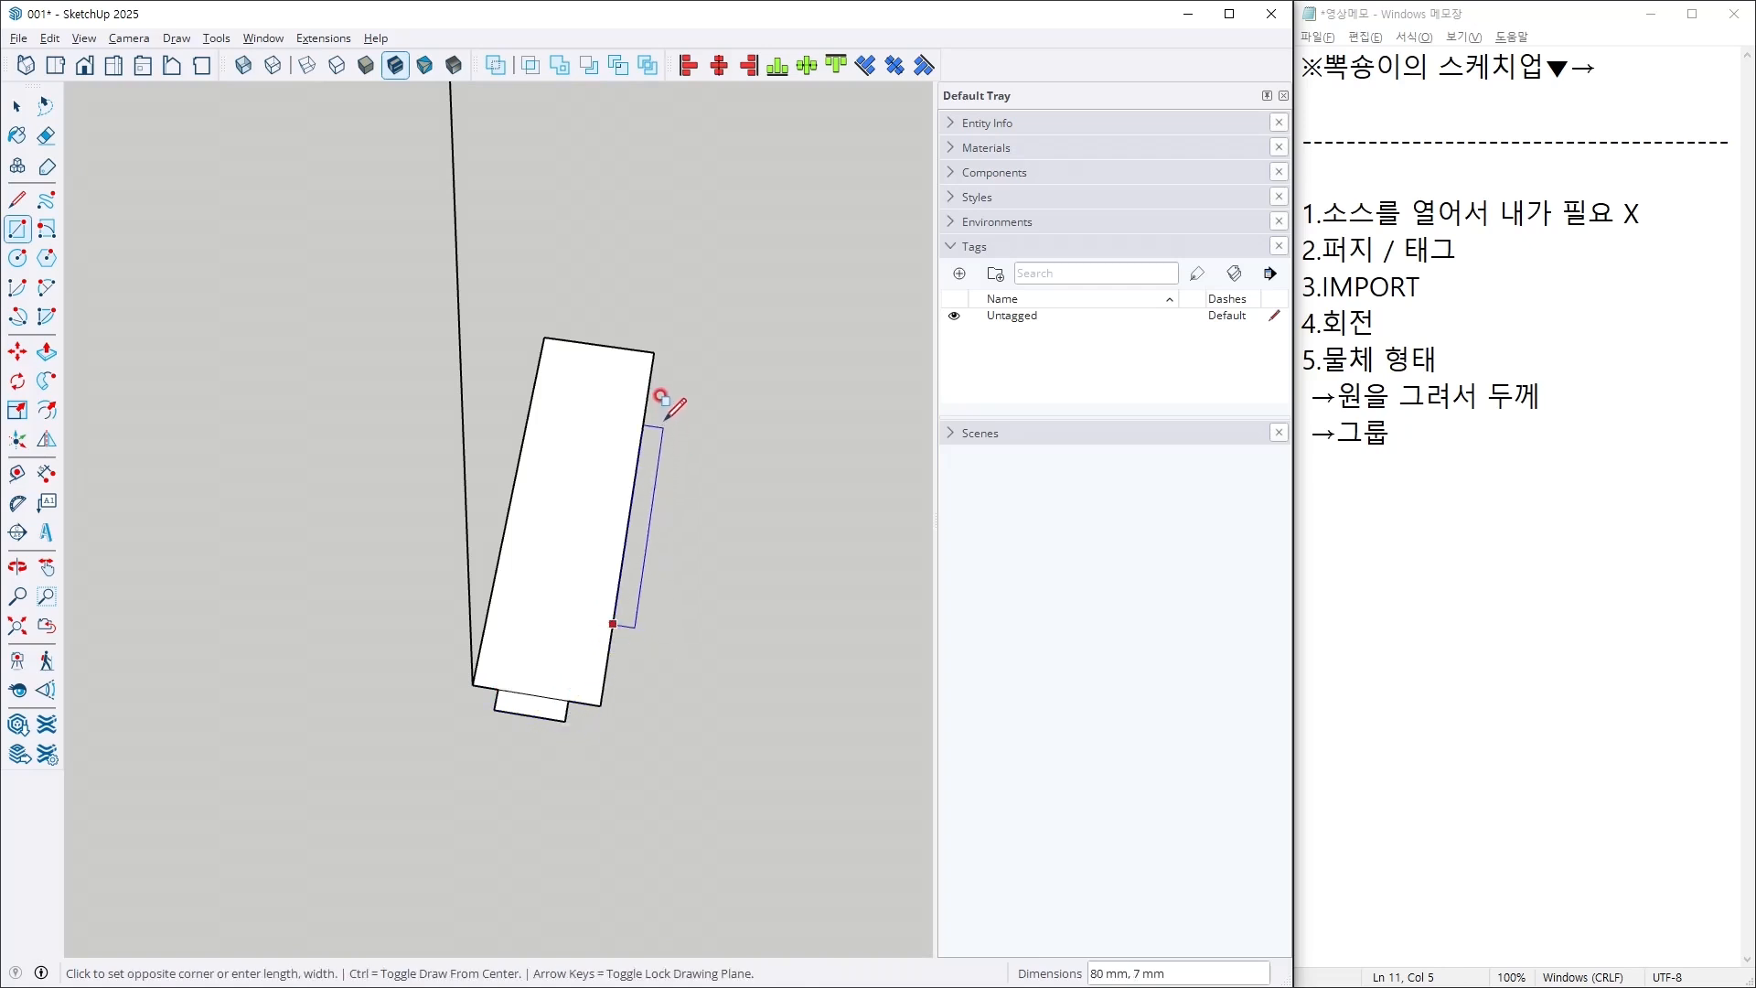
pyautogui.click(662, 385)
# Step: Erase the edges dividing the two added rectangles from the profile, merging everything into one face
pyautogui.press('space')
pyautogui.moveTo(672, 512); pyautogui.dragTo(677, 600, button='middle')
pyautogui.press('e')
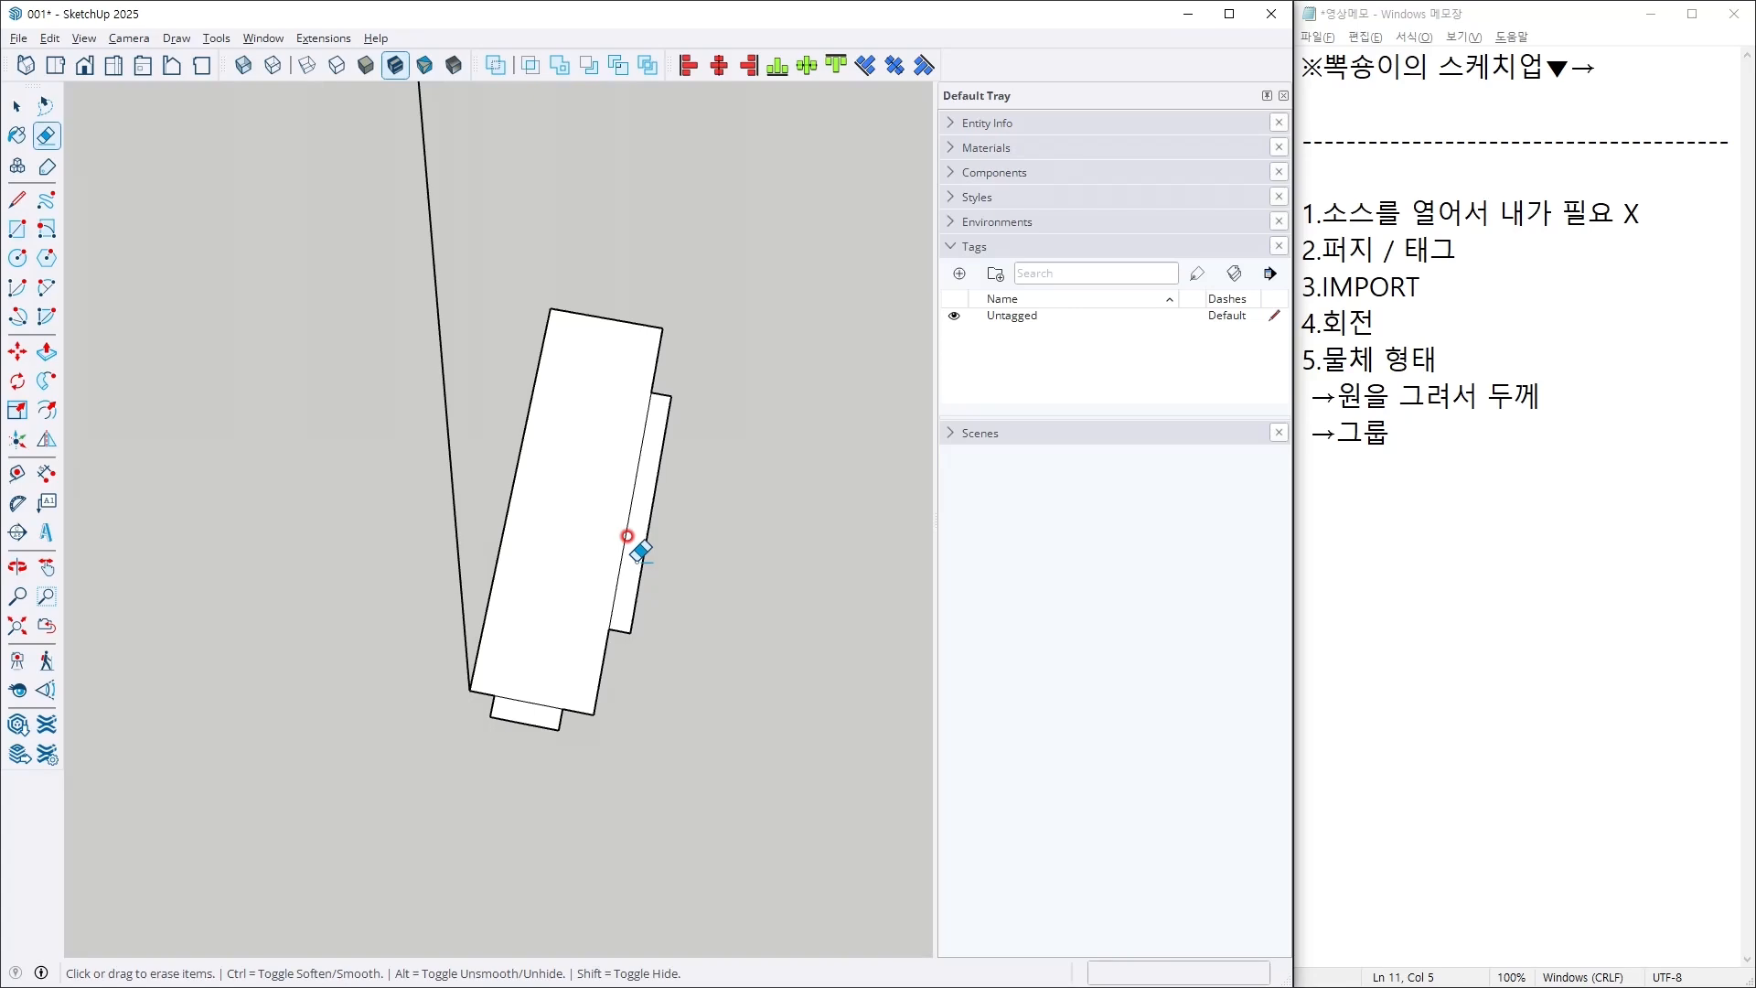
pyautogui.click(627, 536)
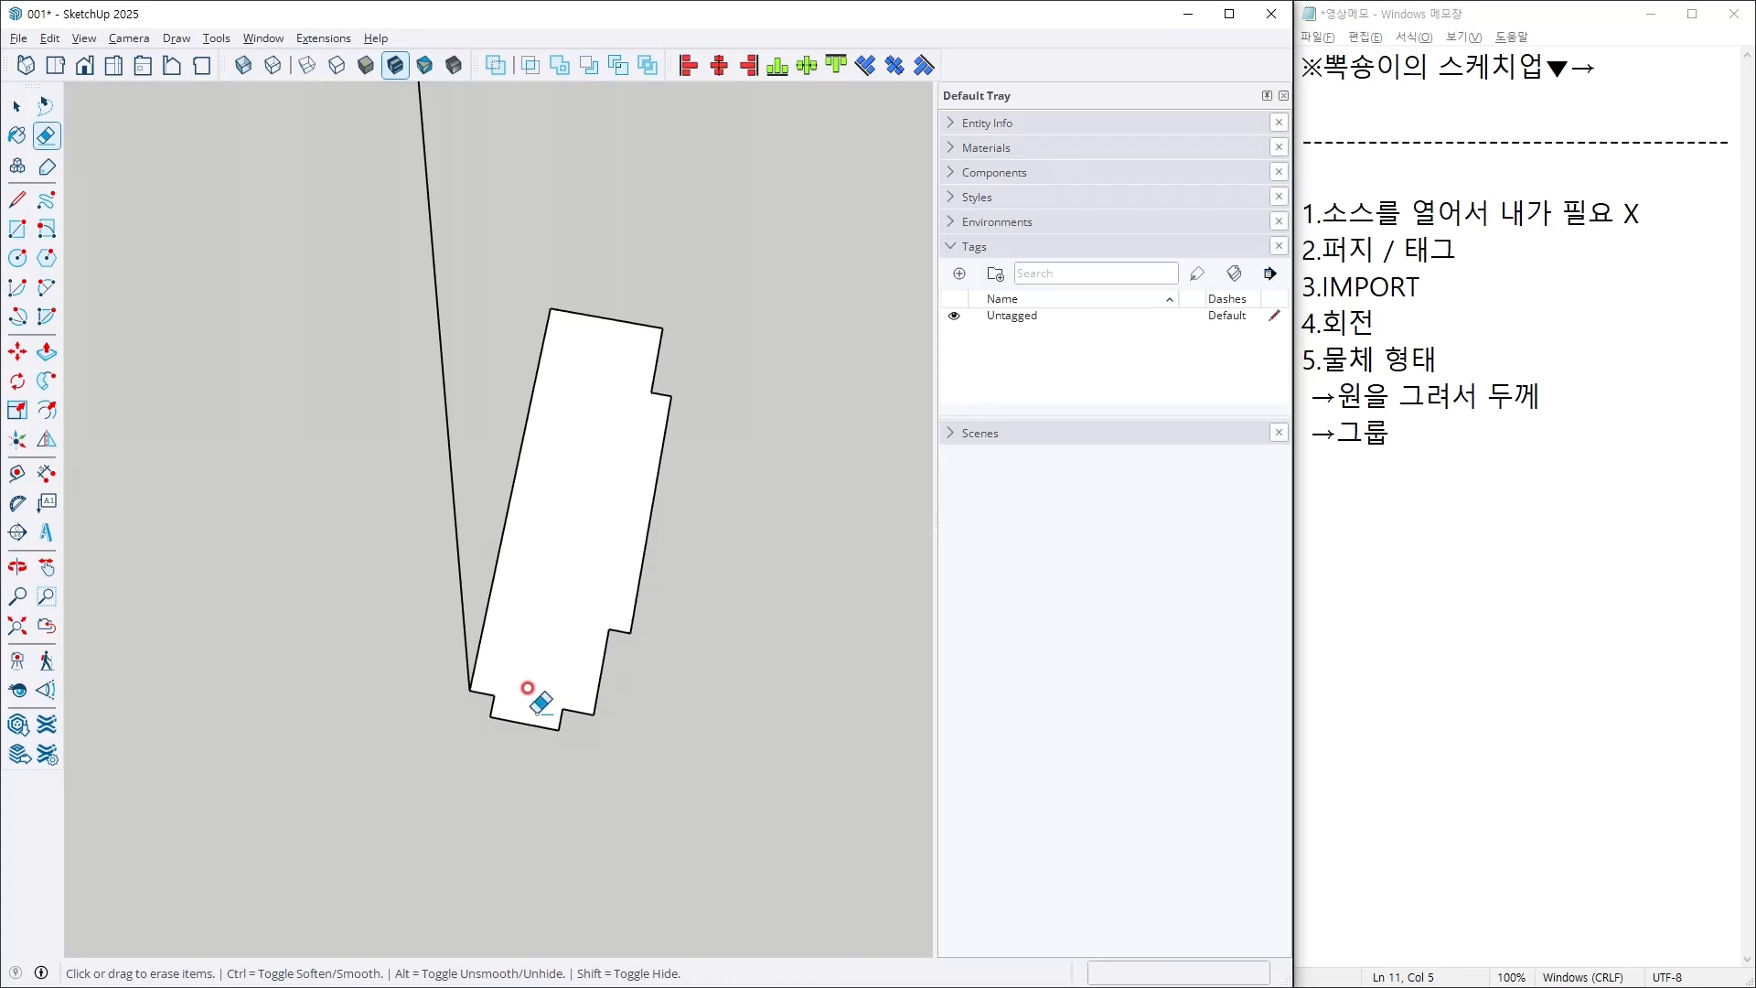
pyautogui.scroll(3, 526, 685)
pyautogui.scroll(2, 520, 716)
# Step: Round the two inner corners beside the short-edge projection with arcs of about 3 mm radius, and erase the leftover corner edges
pyautogui.hotkey('alt', 'Tab')
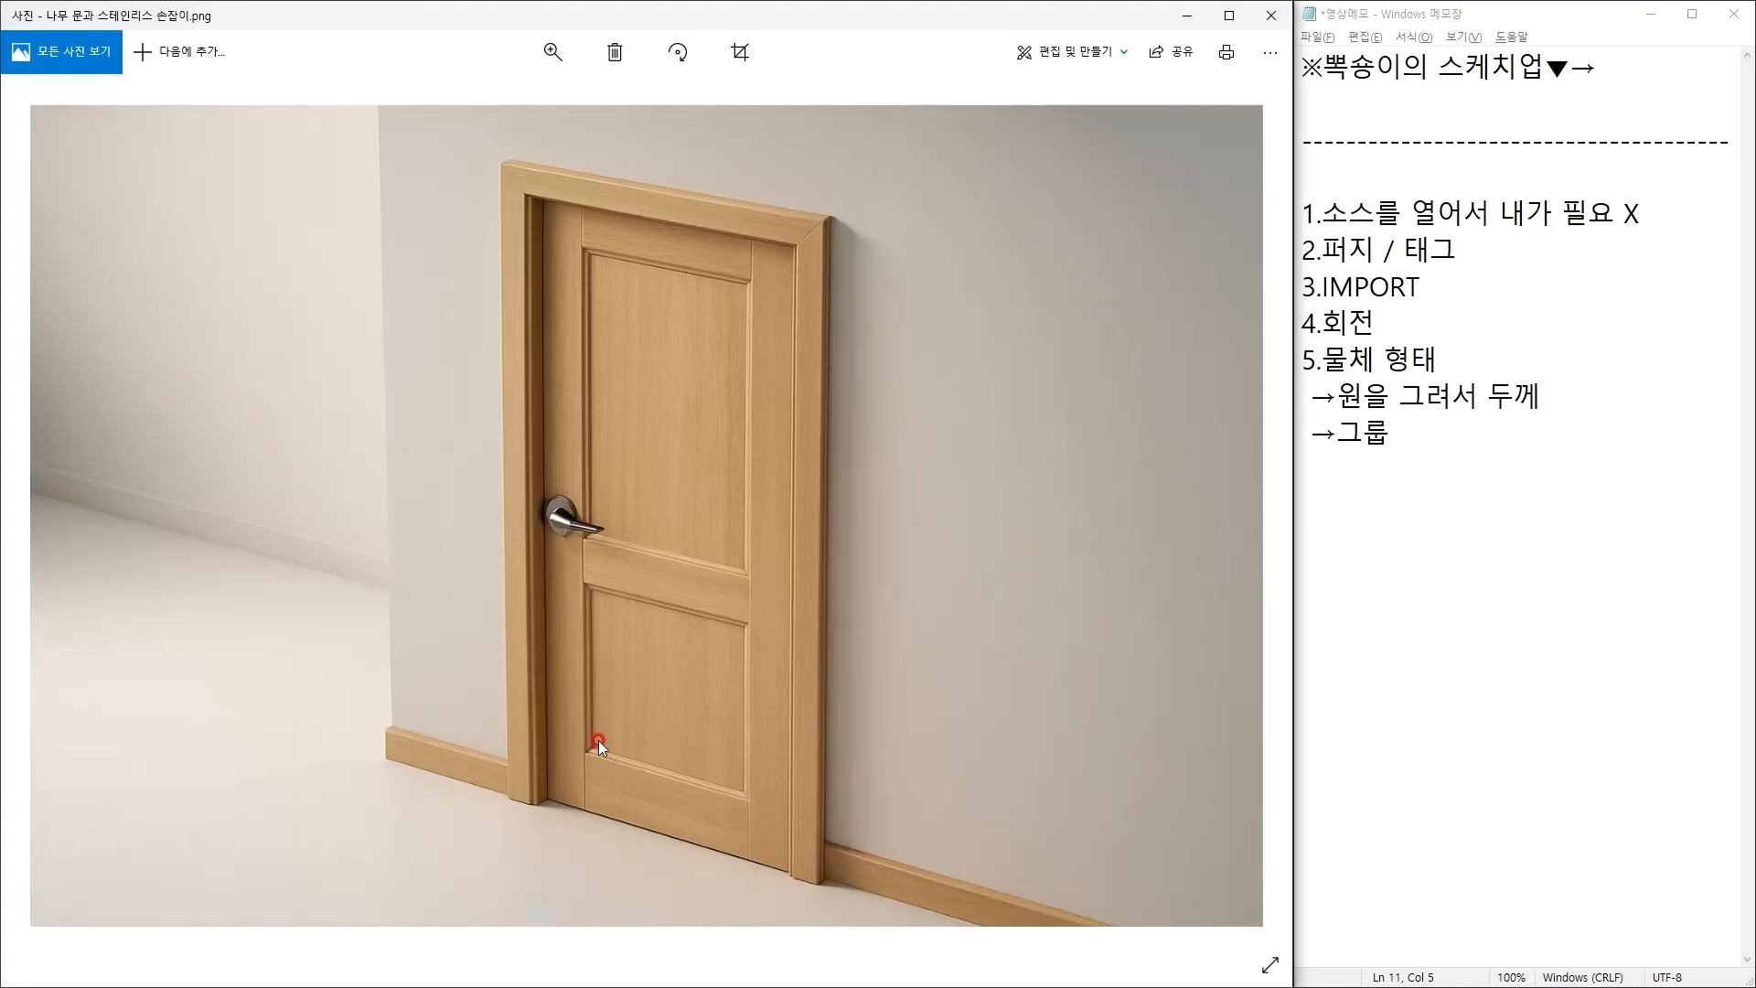
pyautogui.hotkey('alt', 'Tab')
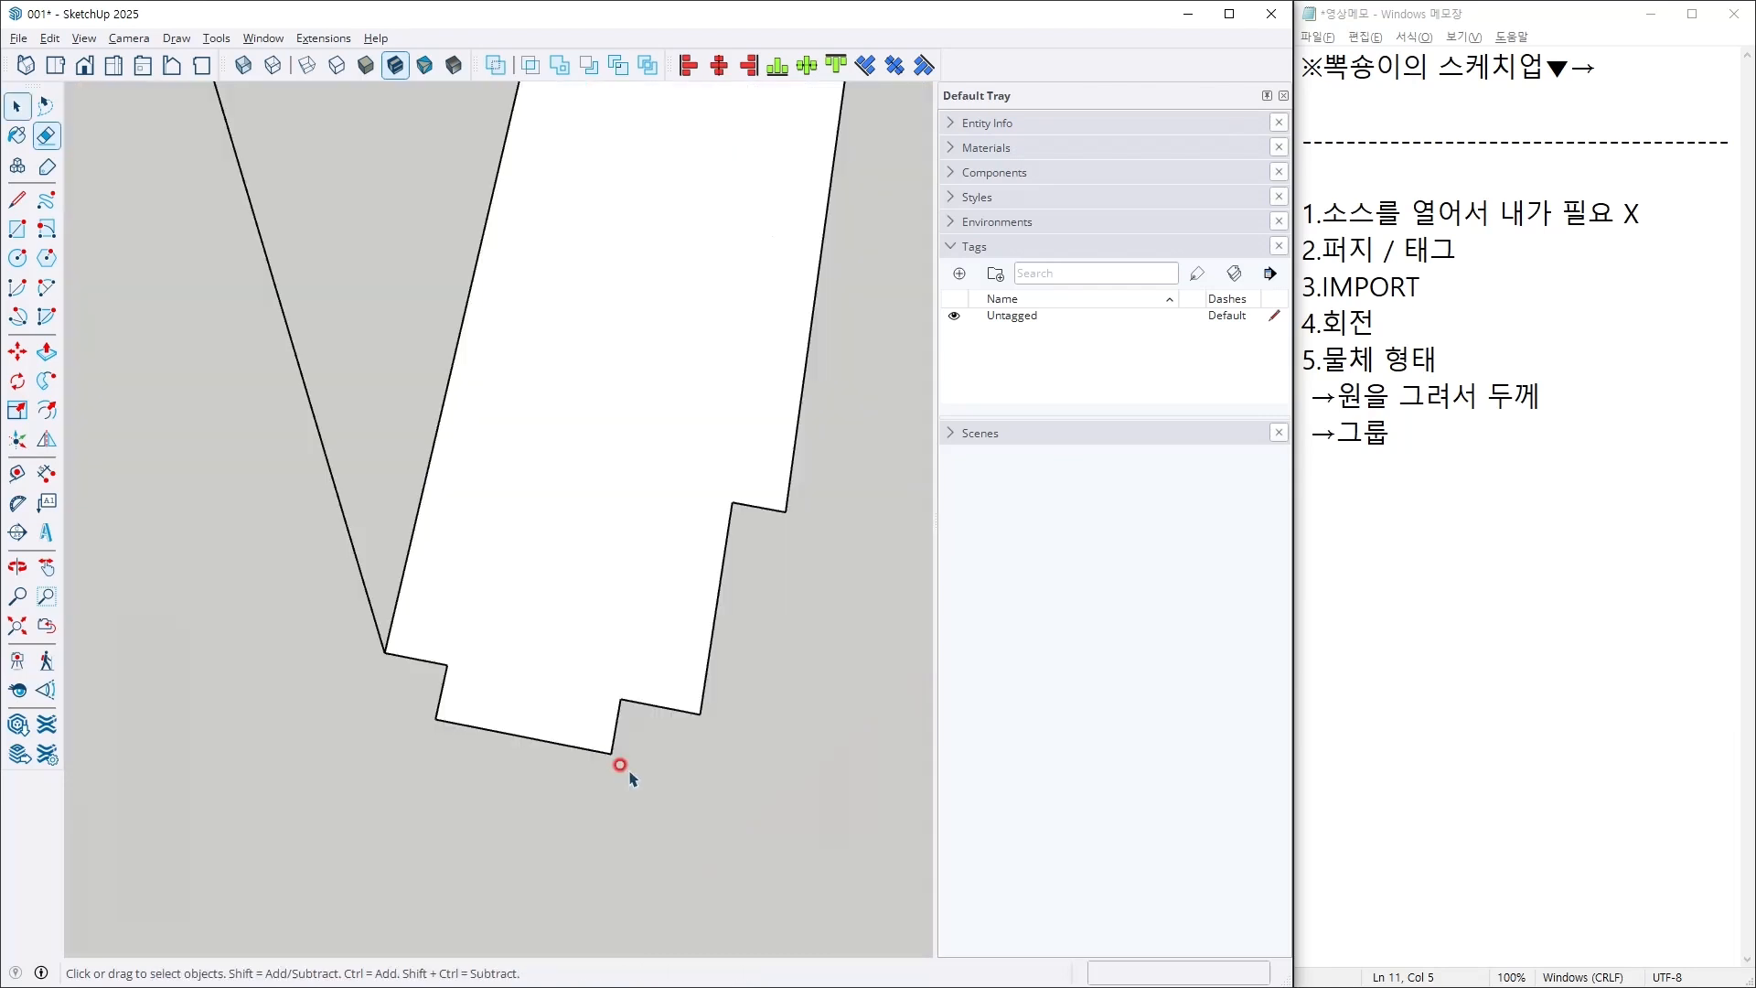
pyautogui.scroll(3, 620, 742)
pyautogui.press('a')
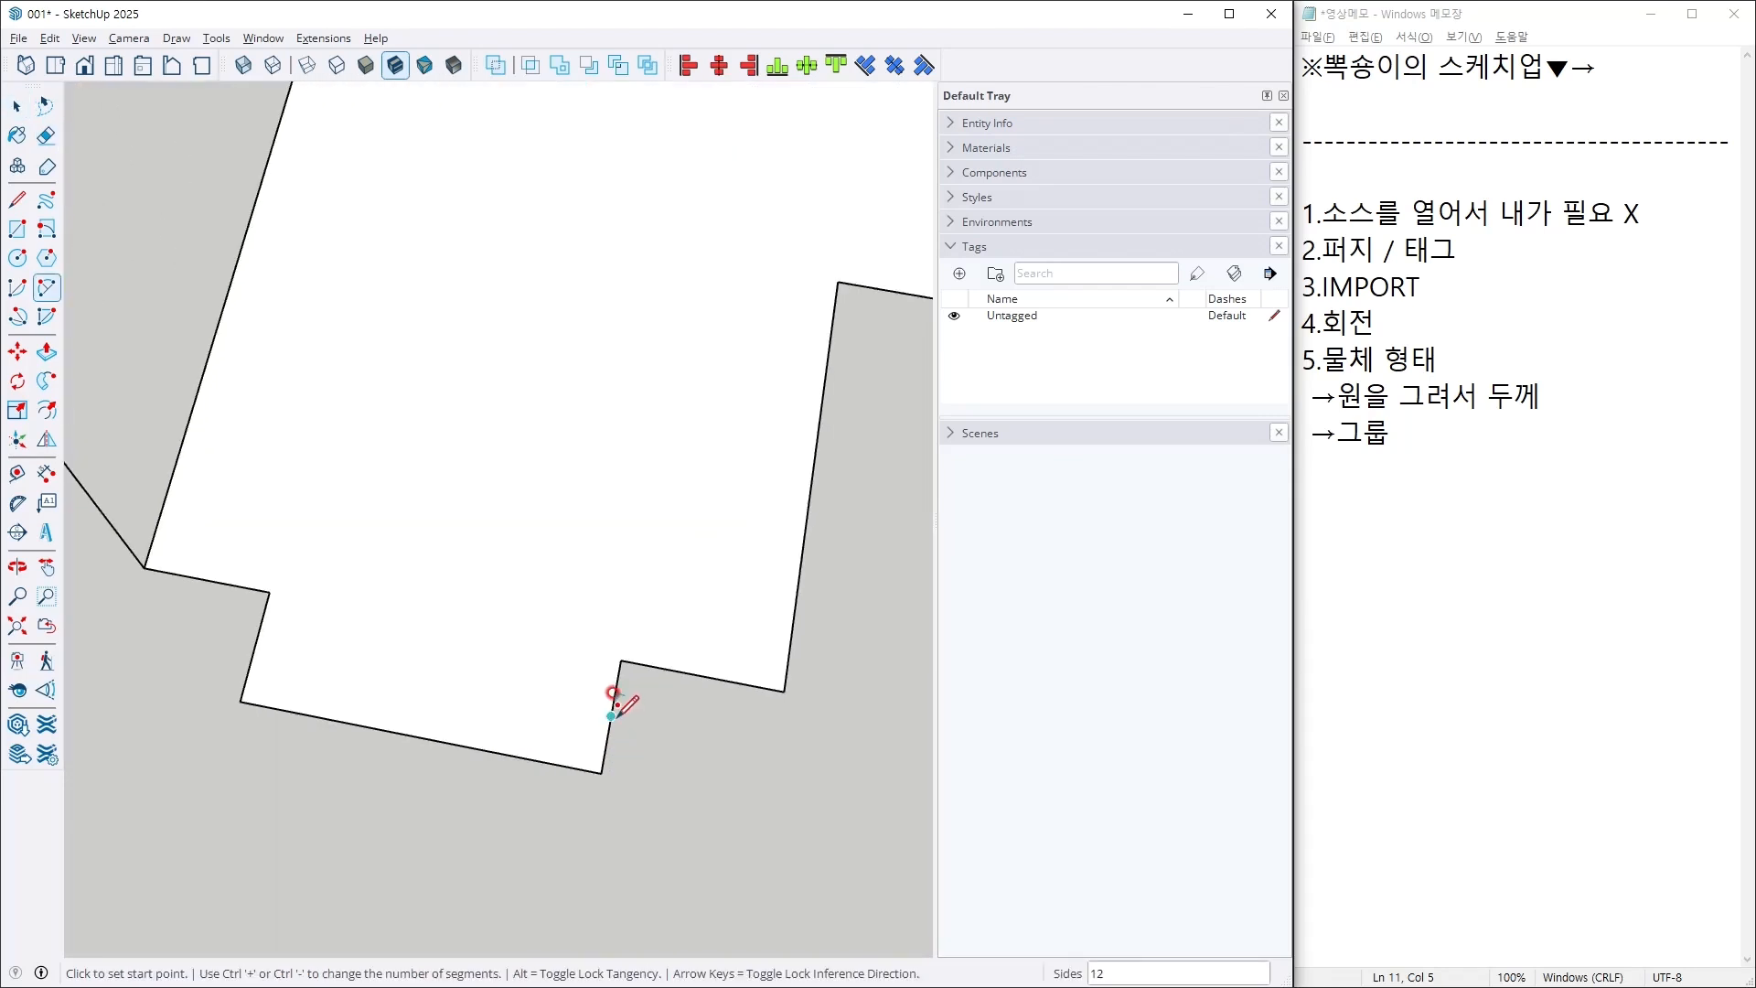
pyautogui.click(611, 716)
pyautogui.click(665, 667)
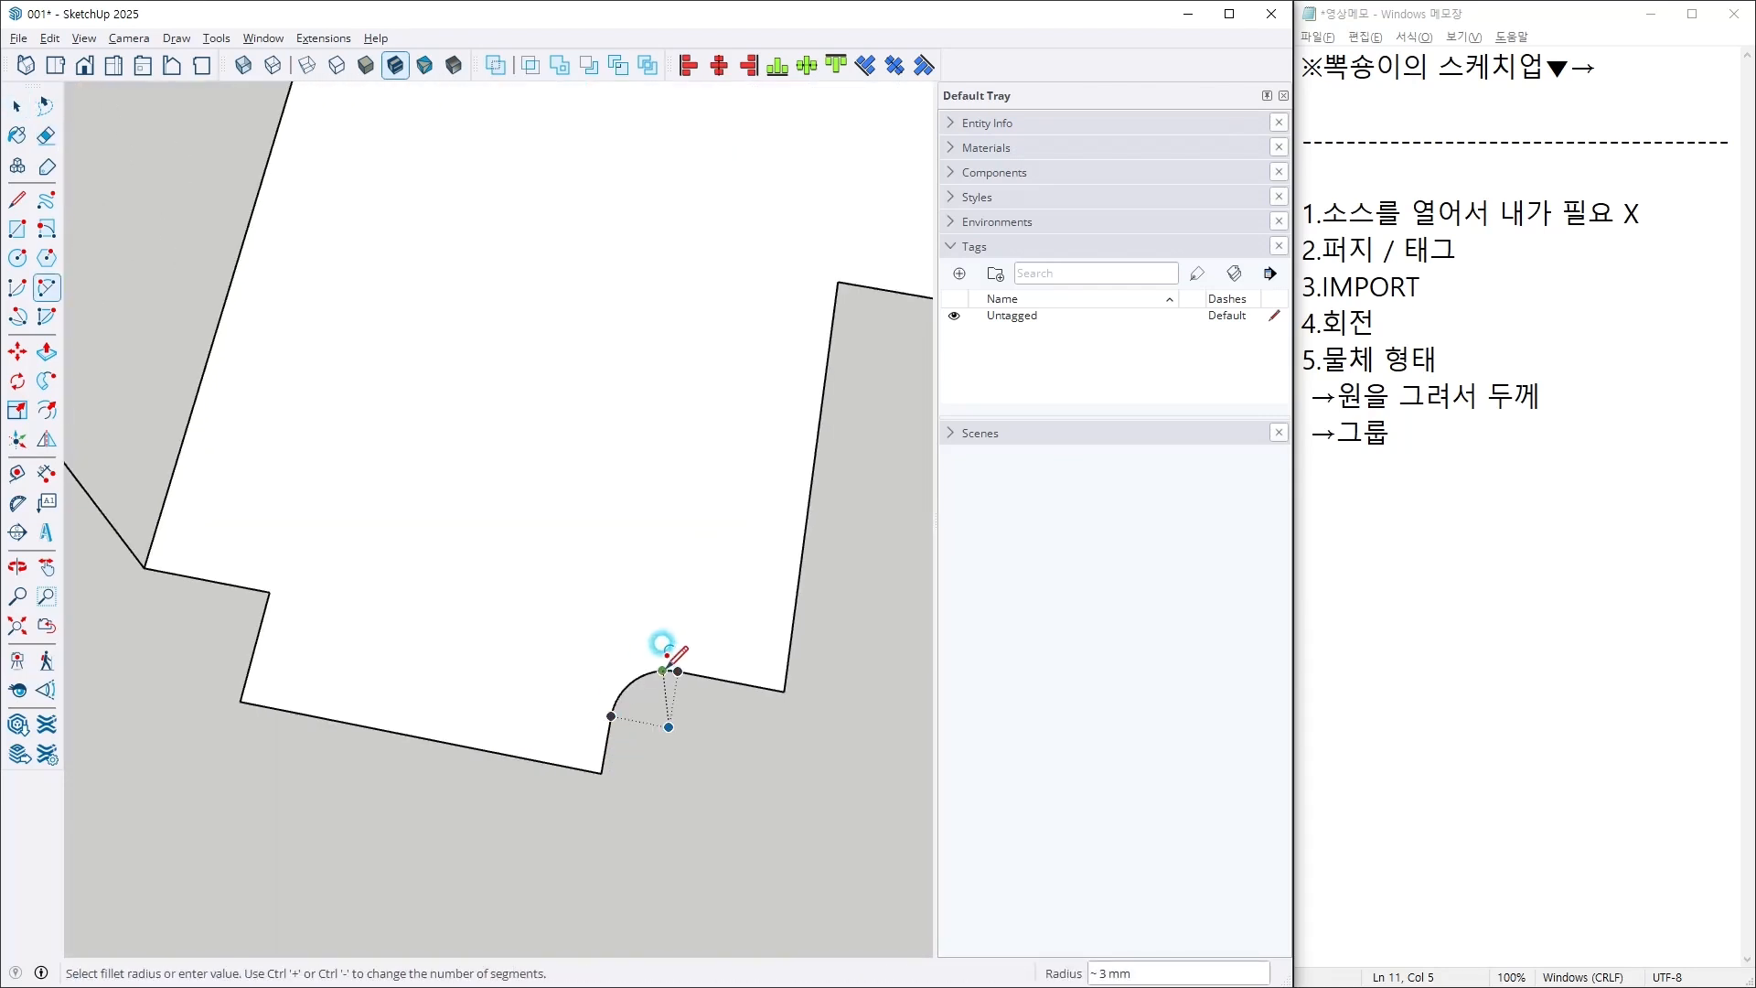
pyautogui.click(666, 642)
pyautogui.press('e')
pyautogui.scroll(-2, 631, 651)
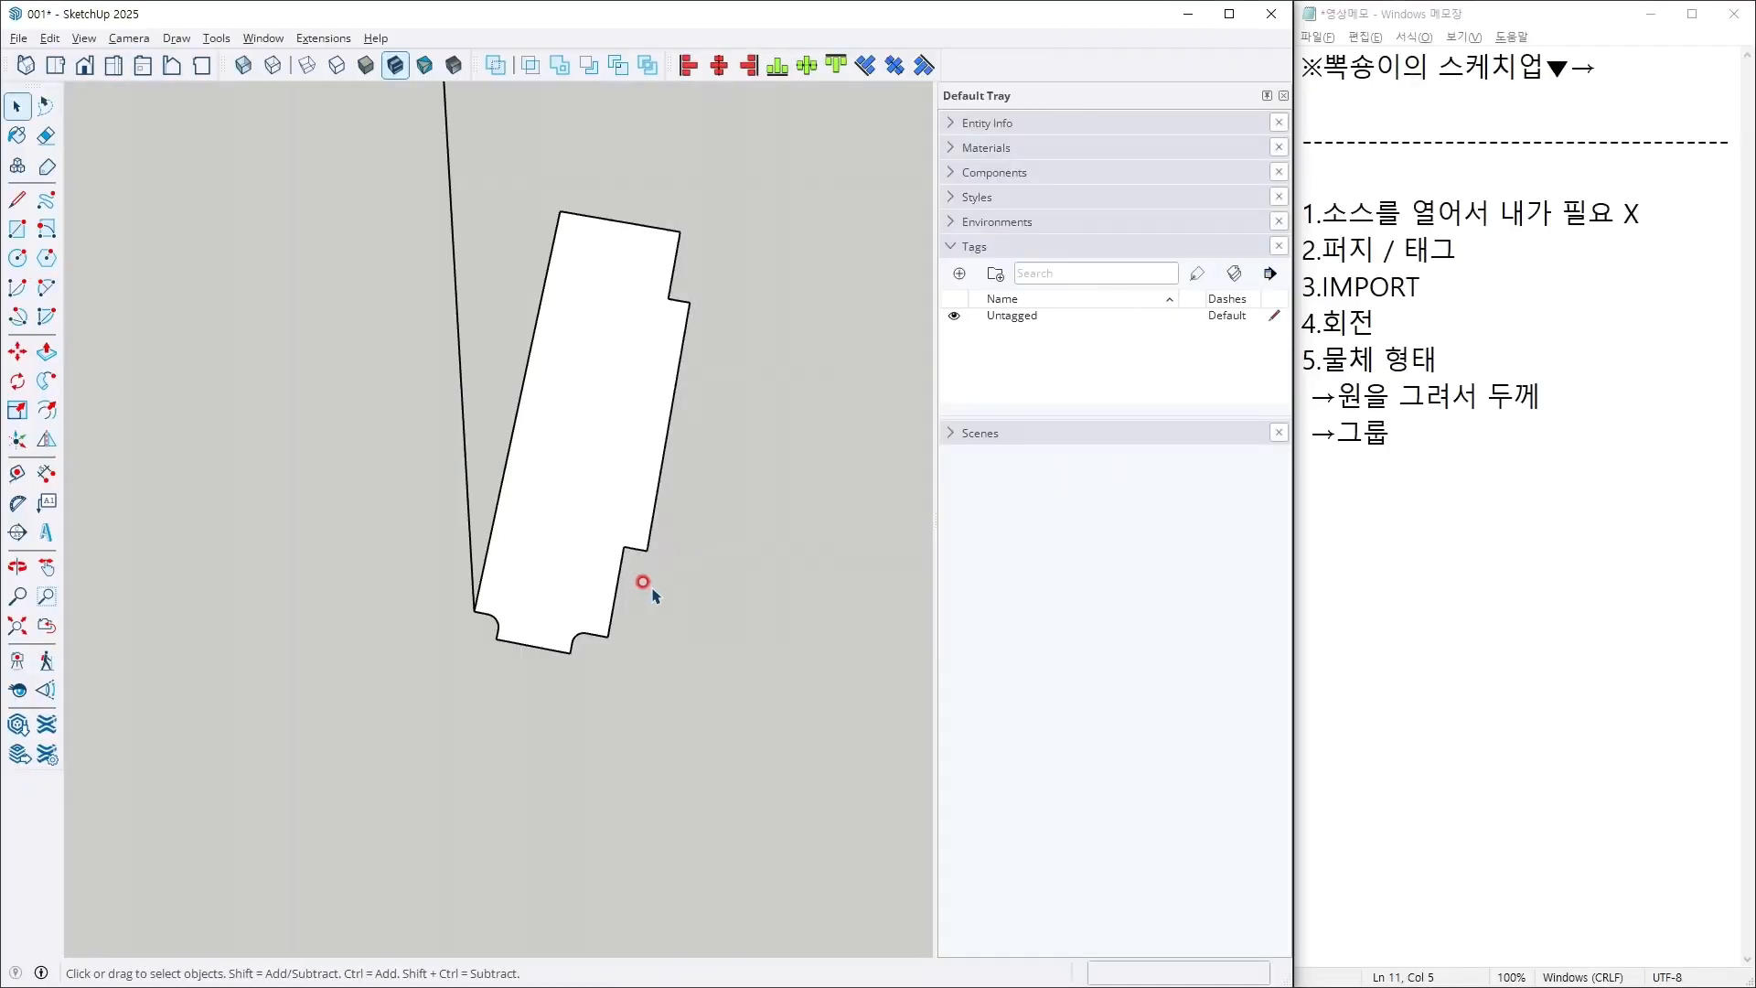
# Step: Explode the opening outline group and remove its bottom edge, keeping the two sides and the top as a path
pyautogui.scroll(-6, 393, 462)
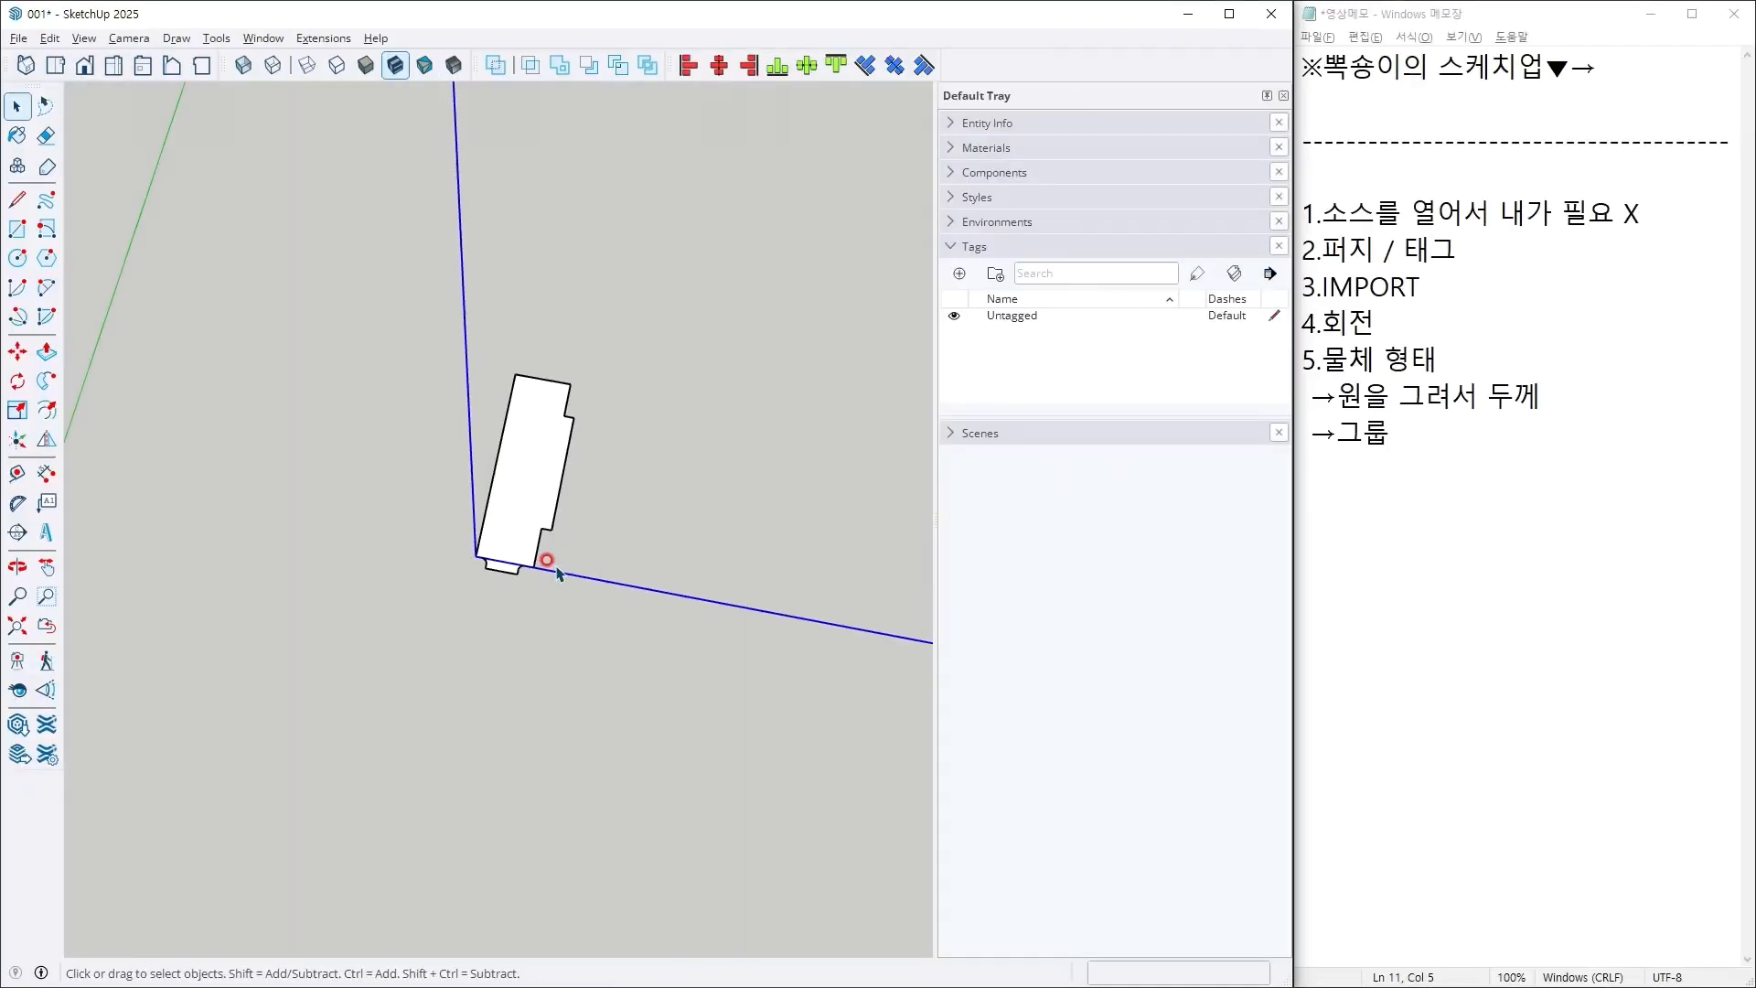
pyautogui.scroll(-3, 567, 583)
pyautogui.hotkey('shift', 'z')
pyautogui.moveTo(567, 582); pyautogui.dragTo(547, 321, button='middle')
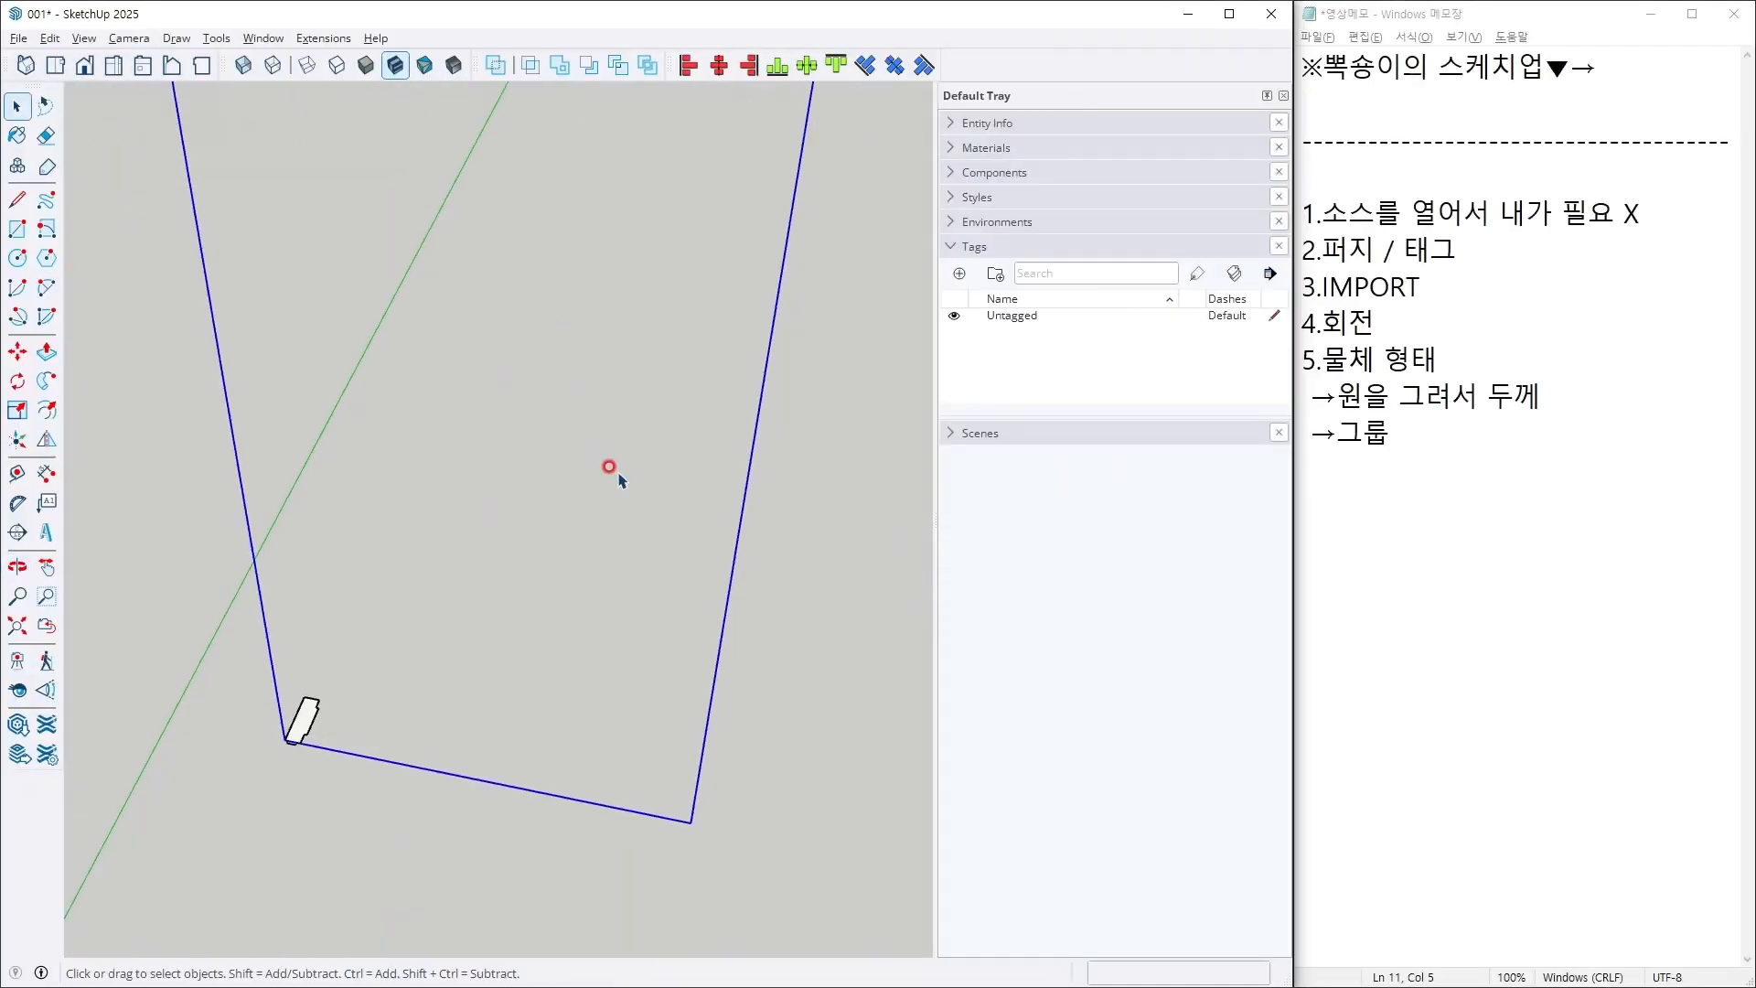
pyautogui.rightClick(734, 547)
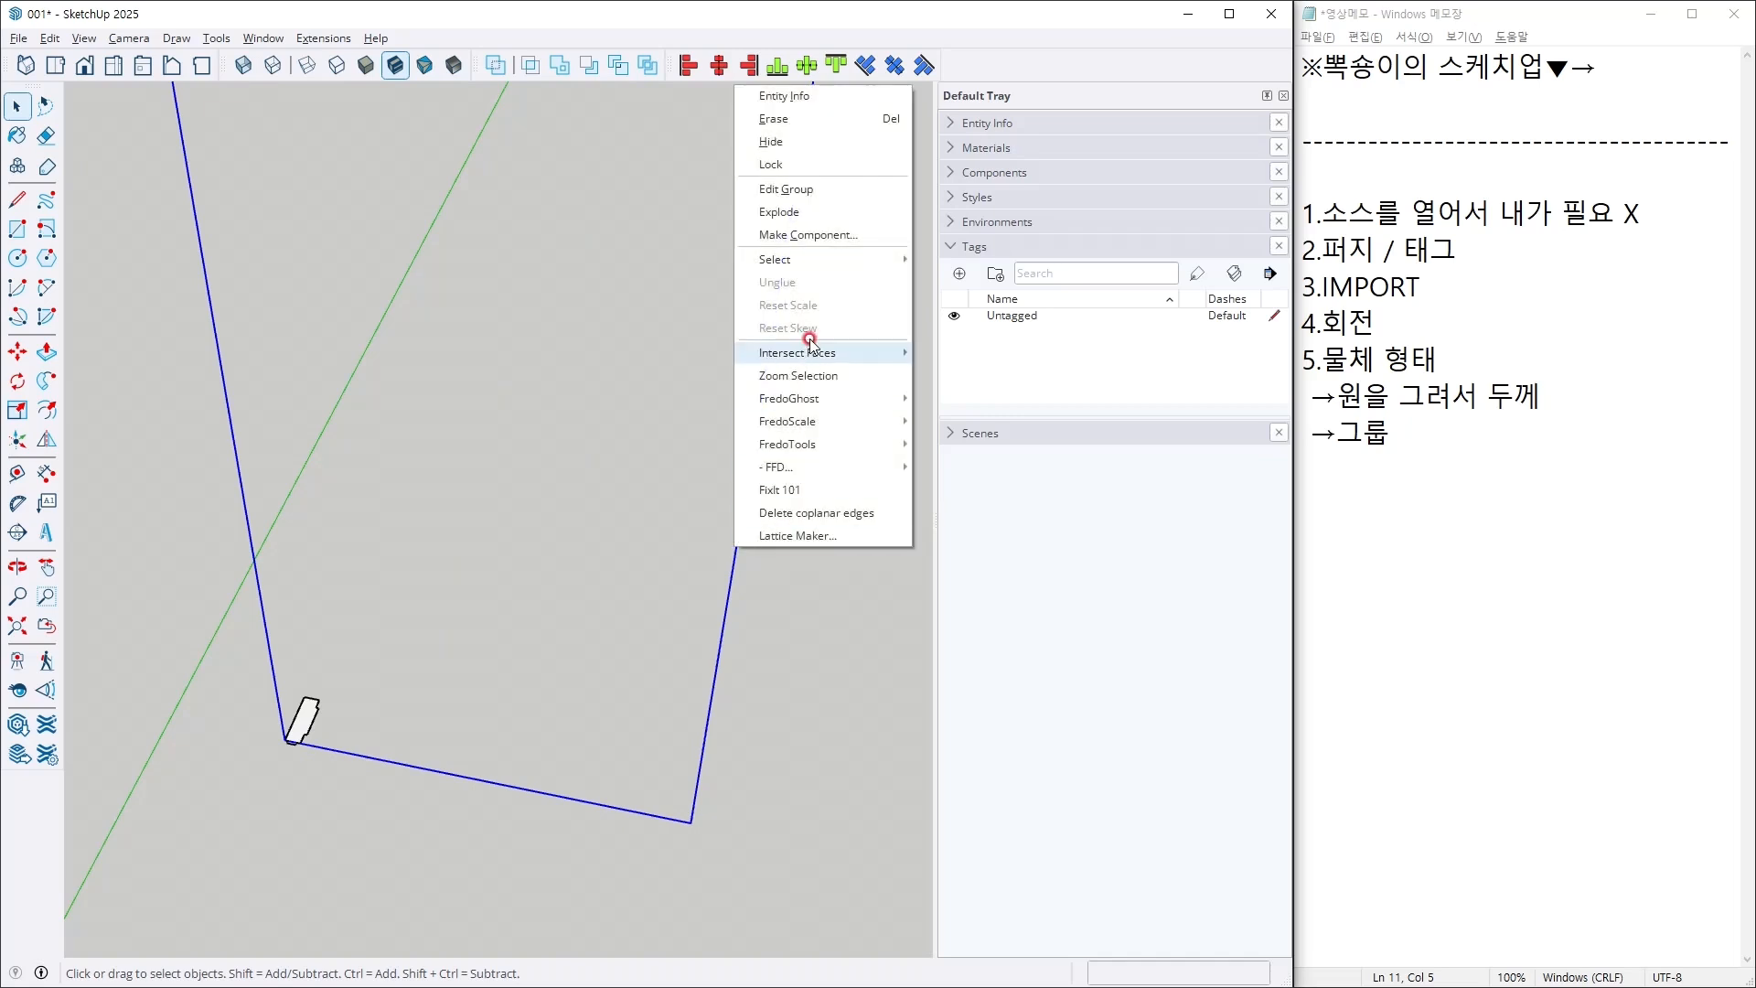
pyautogui.click(801, 221)
pyautogui.moveTo(629, 465)
pyautogui.mouseDown(button='middle')
pyautogui.moveTo(653, 562)
pyautogui.moveTo(522, 350)
pyautogui.moveTo(478, 351)
pyautogui.mouseUp(button='middle')
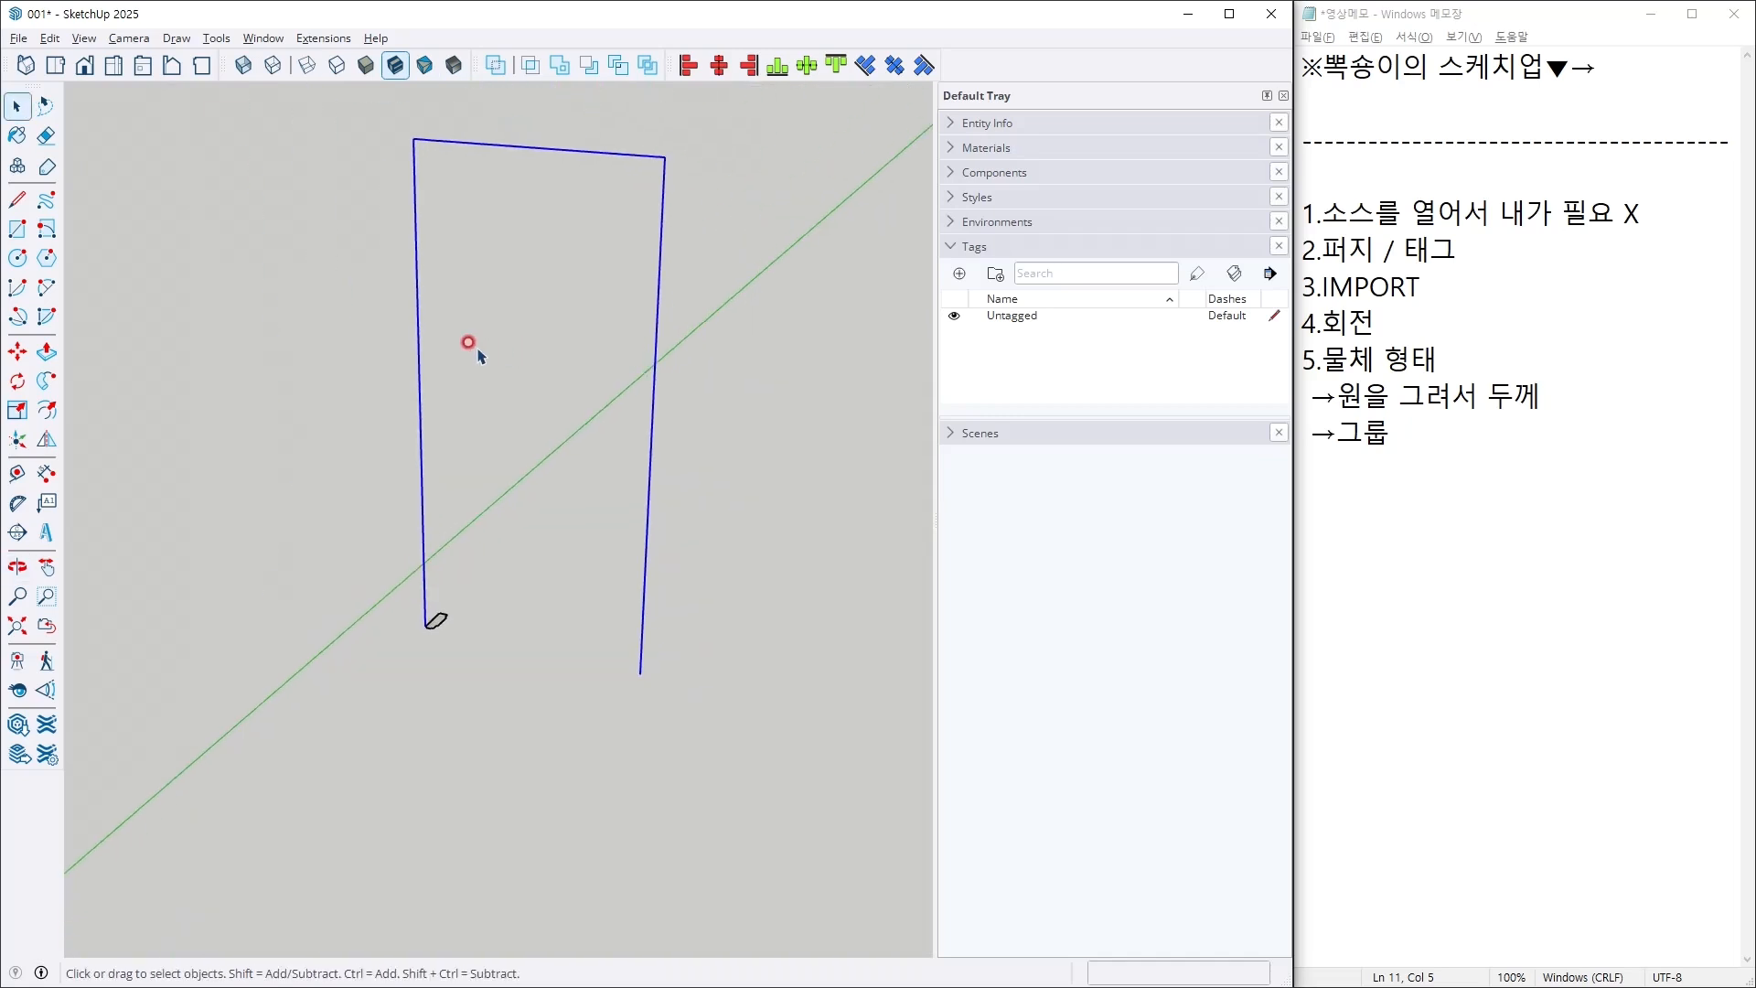
# Step: Extrude the frame profile along the outline's two side edges and top edge with Follow Me
pyautogui.click(46, 410)
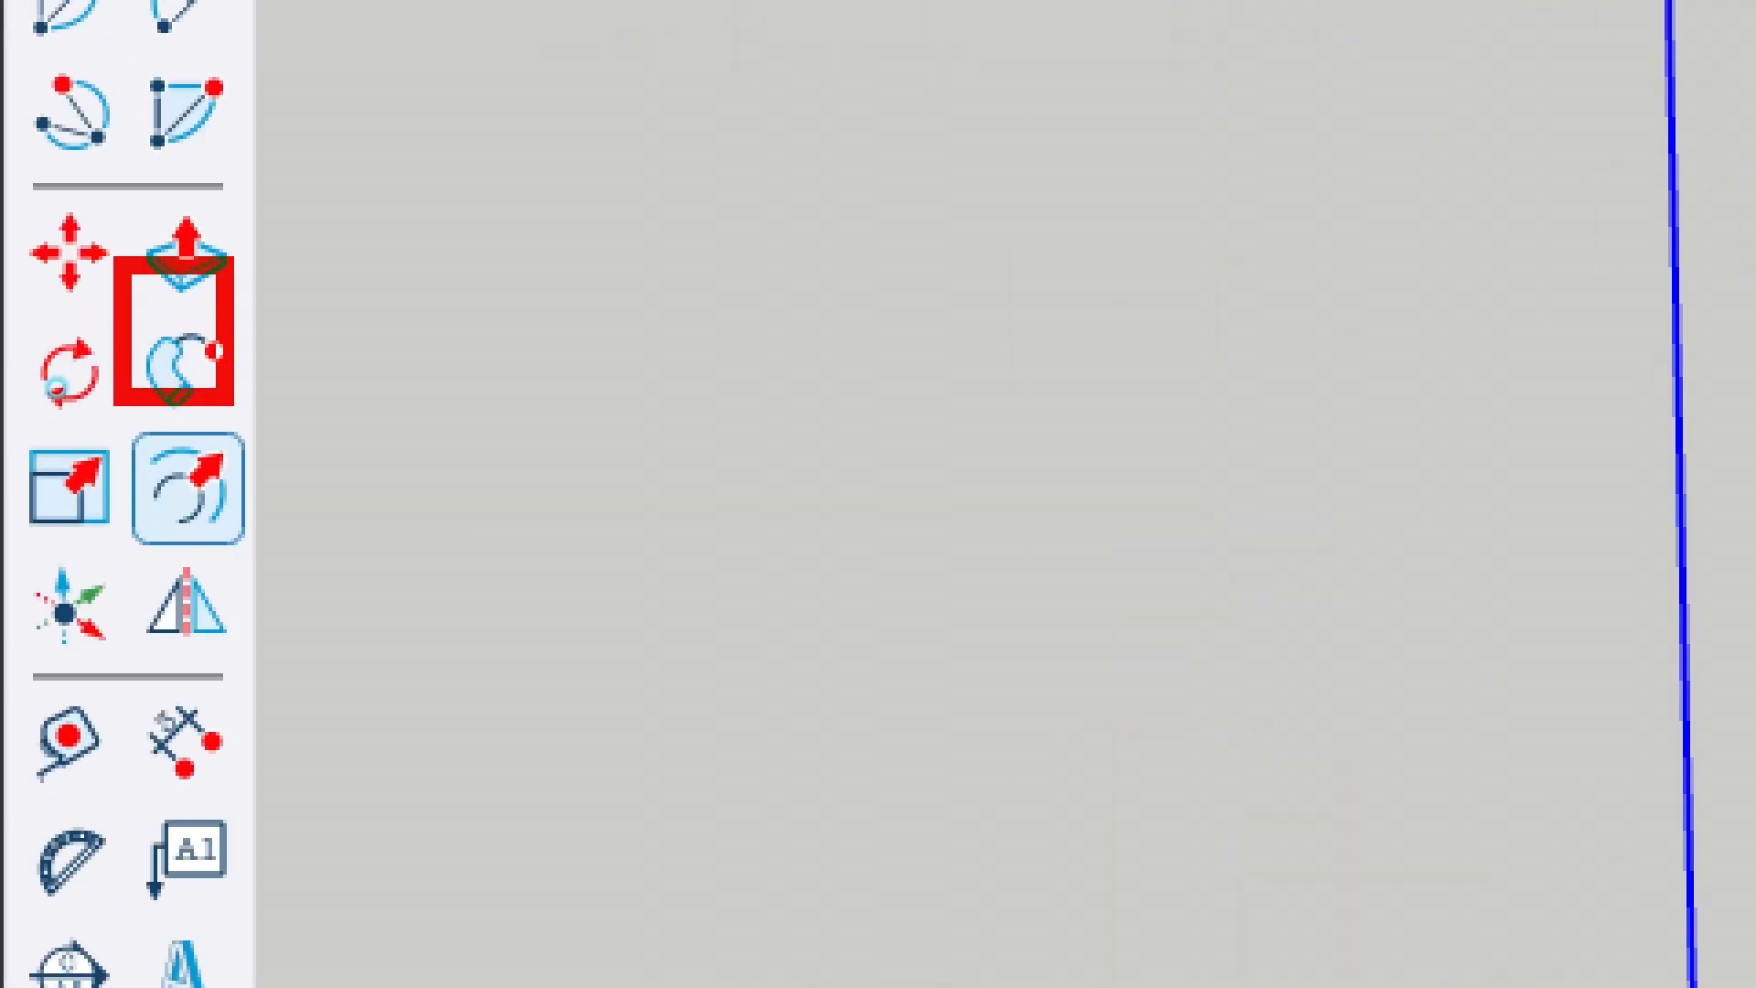
pyautogui.click(187, 327)
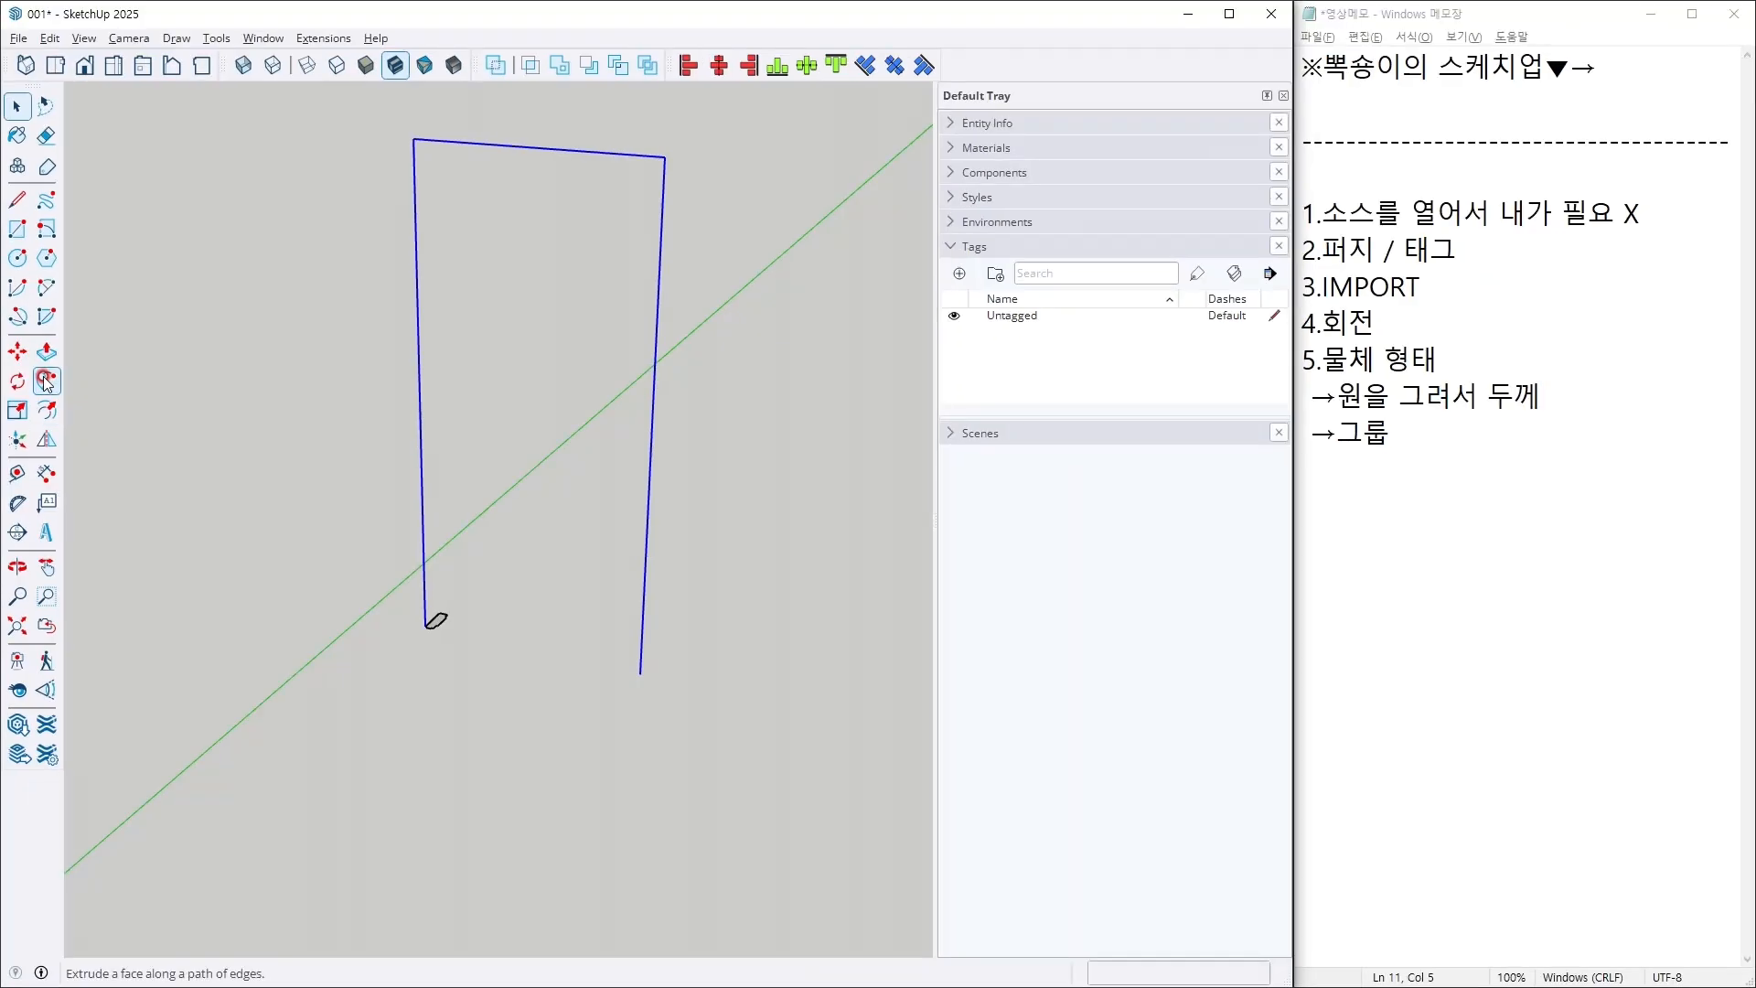
pyautogui.press('space')
pyautogui.click(290, 235)
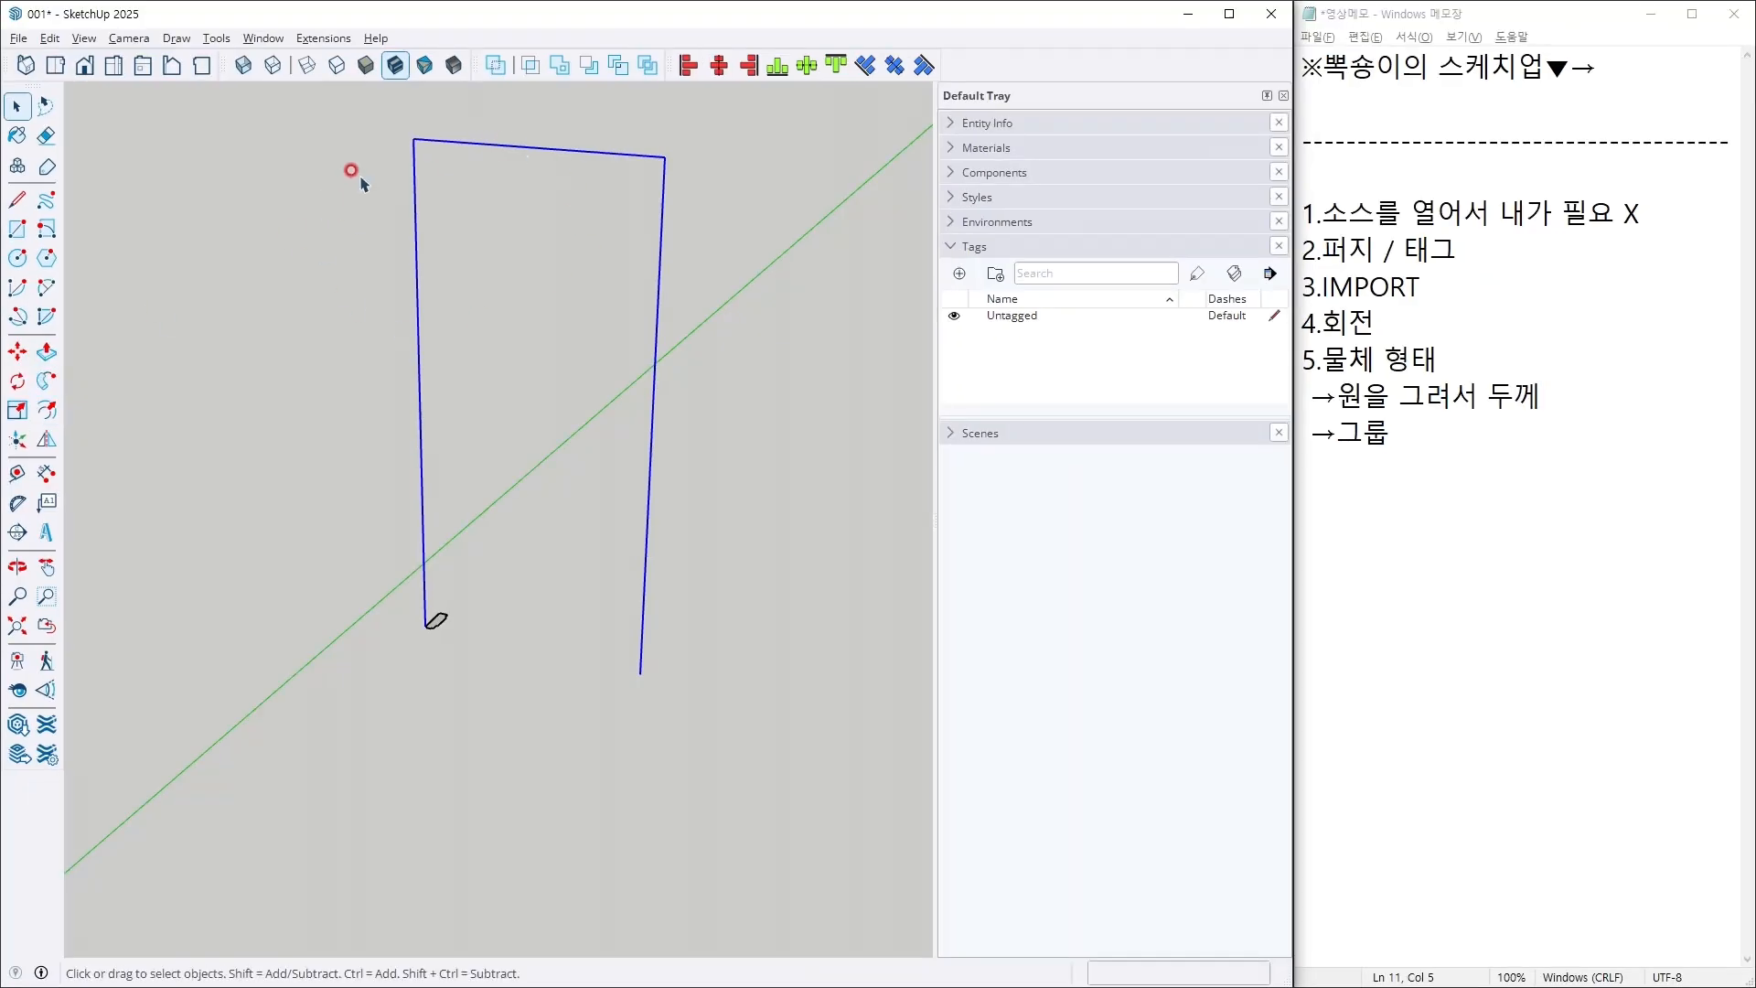
pyautogui.click(46, 381)
pyautogui.scroll(2, 345, 545)
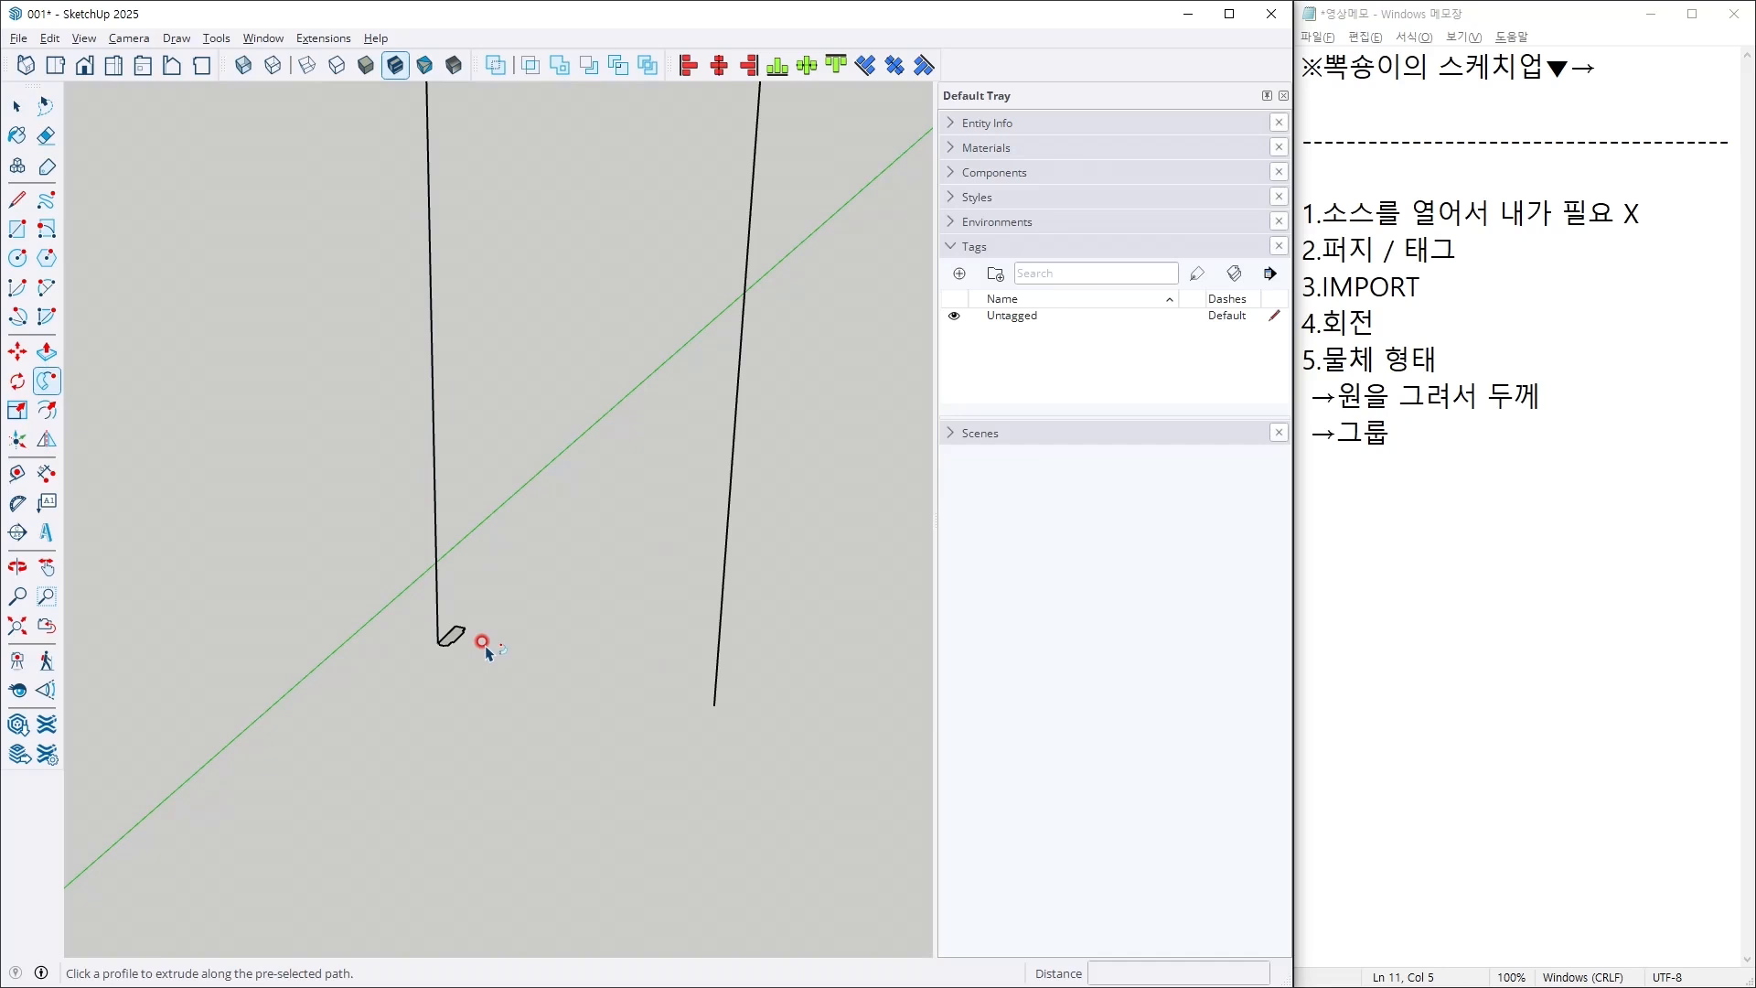
pyautogui.click(456, 636)
# Step: Select the whole extruded door frame and group it
pyautogui.scroll(3, 692, 620)
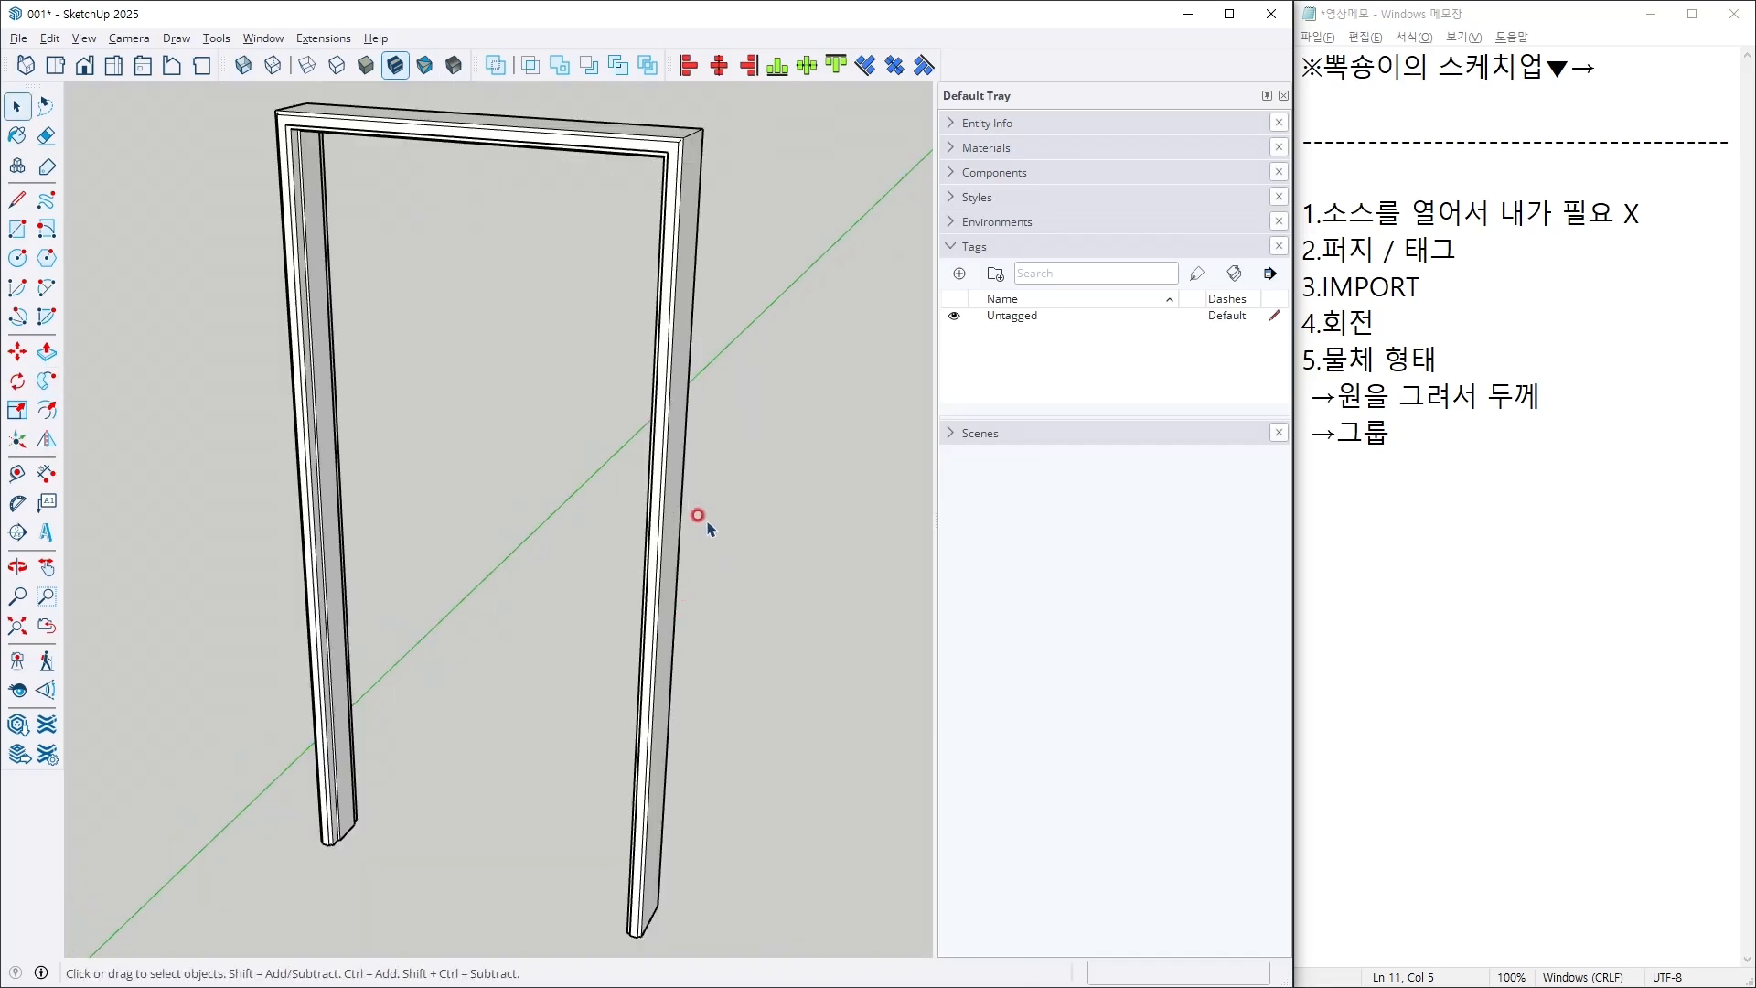
pyautogui.tripleClick(660, 507)
pyautogui.hotkey('ctrl', 'g')
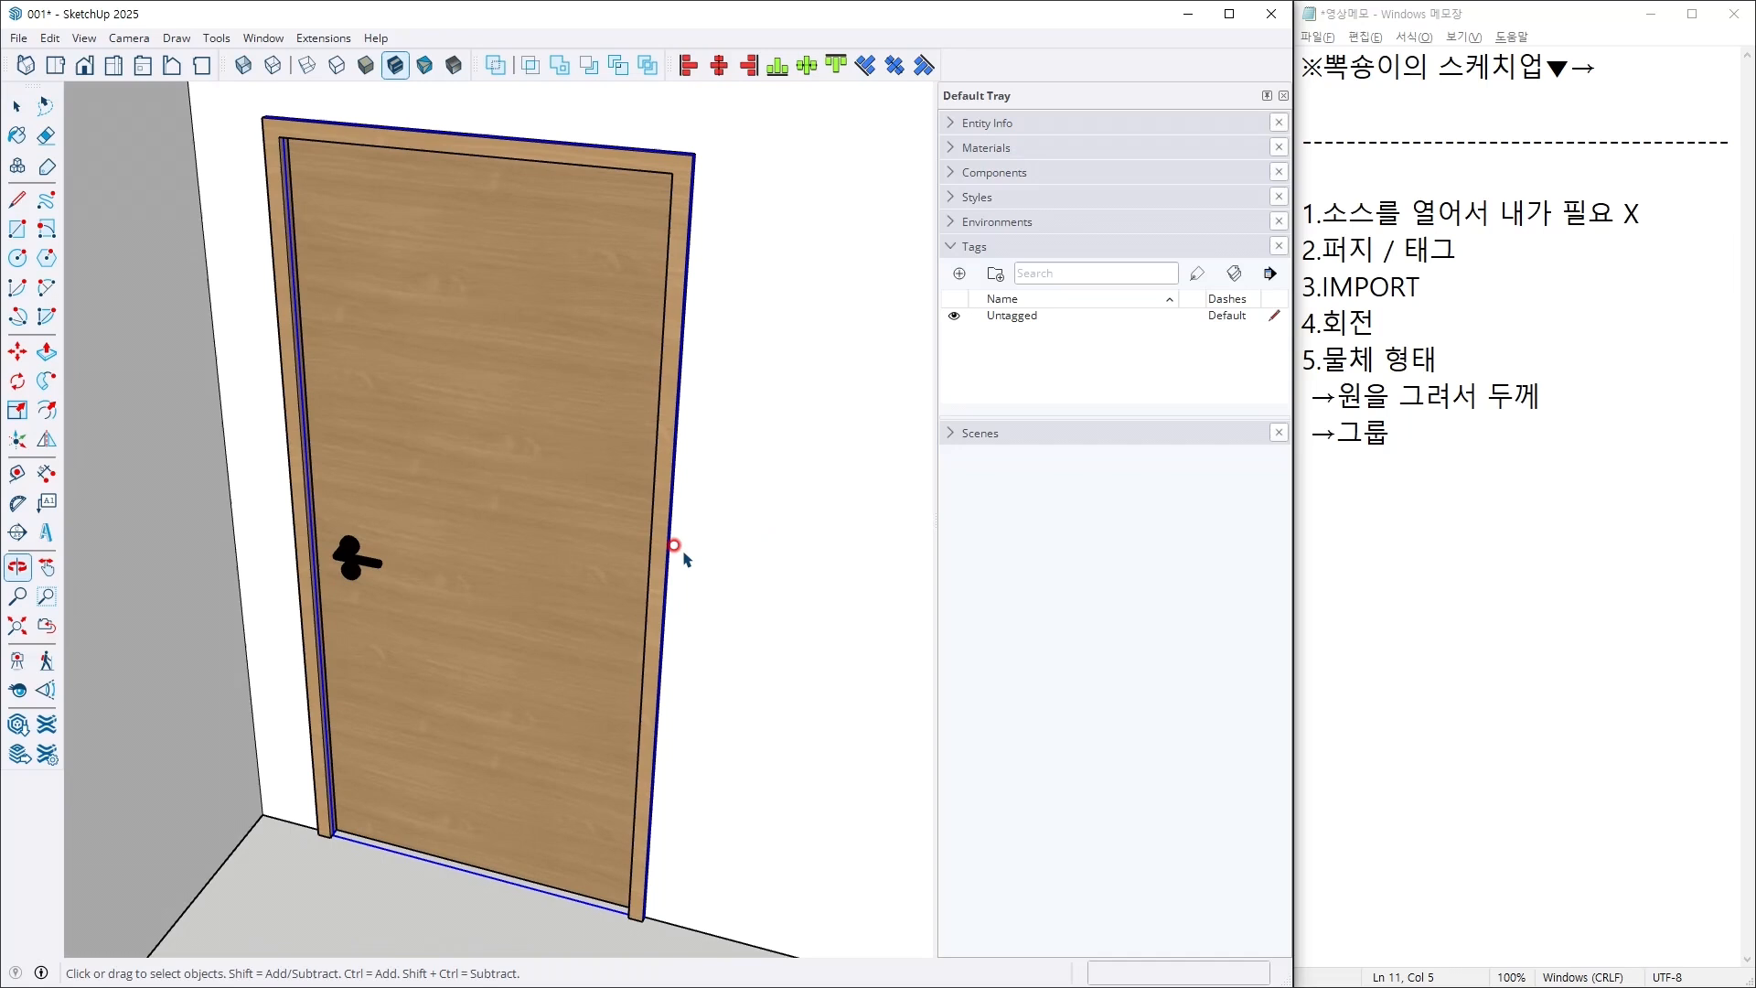
# Step: Replace the plain frame around the door in the room's wall opening with the new profiled frame
pyautogui.press('space')
pyautogui.click(433, 132)
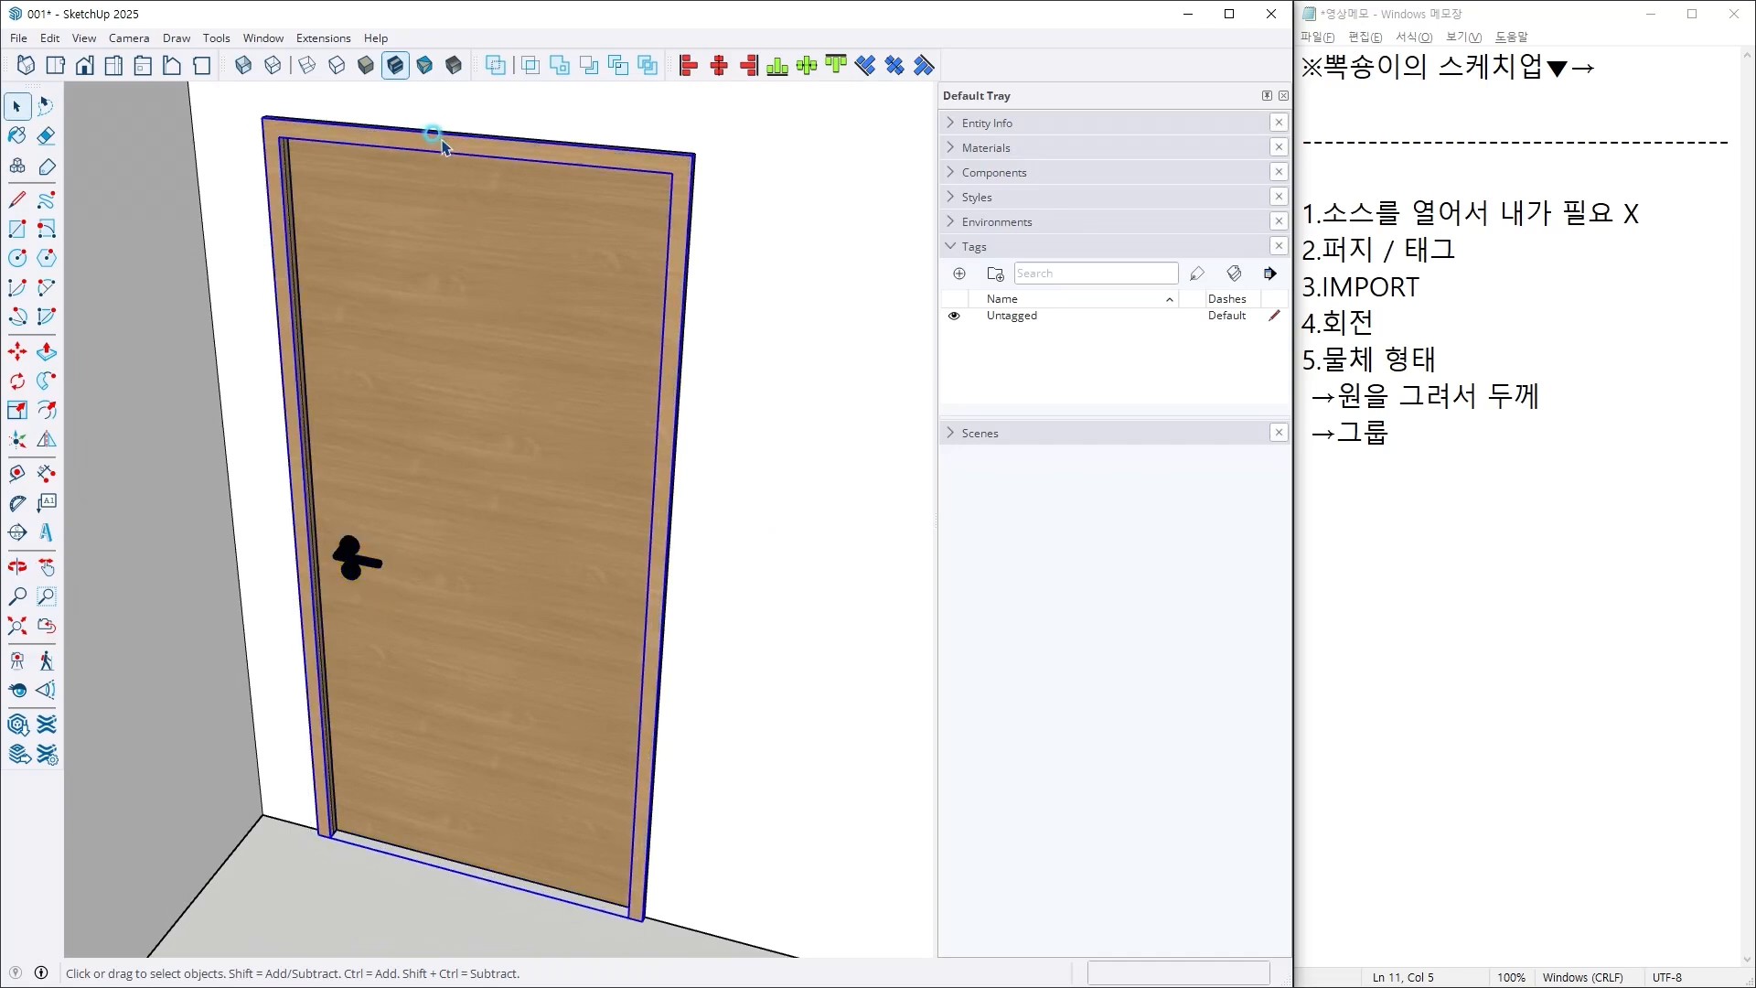
pyautogui.click(436, 200)
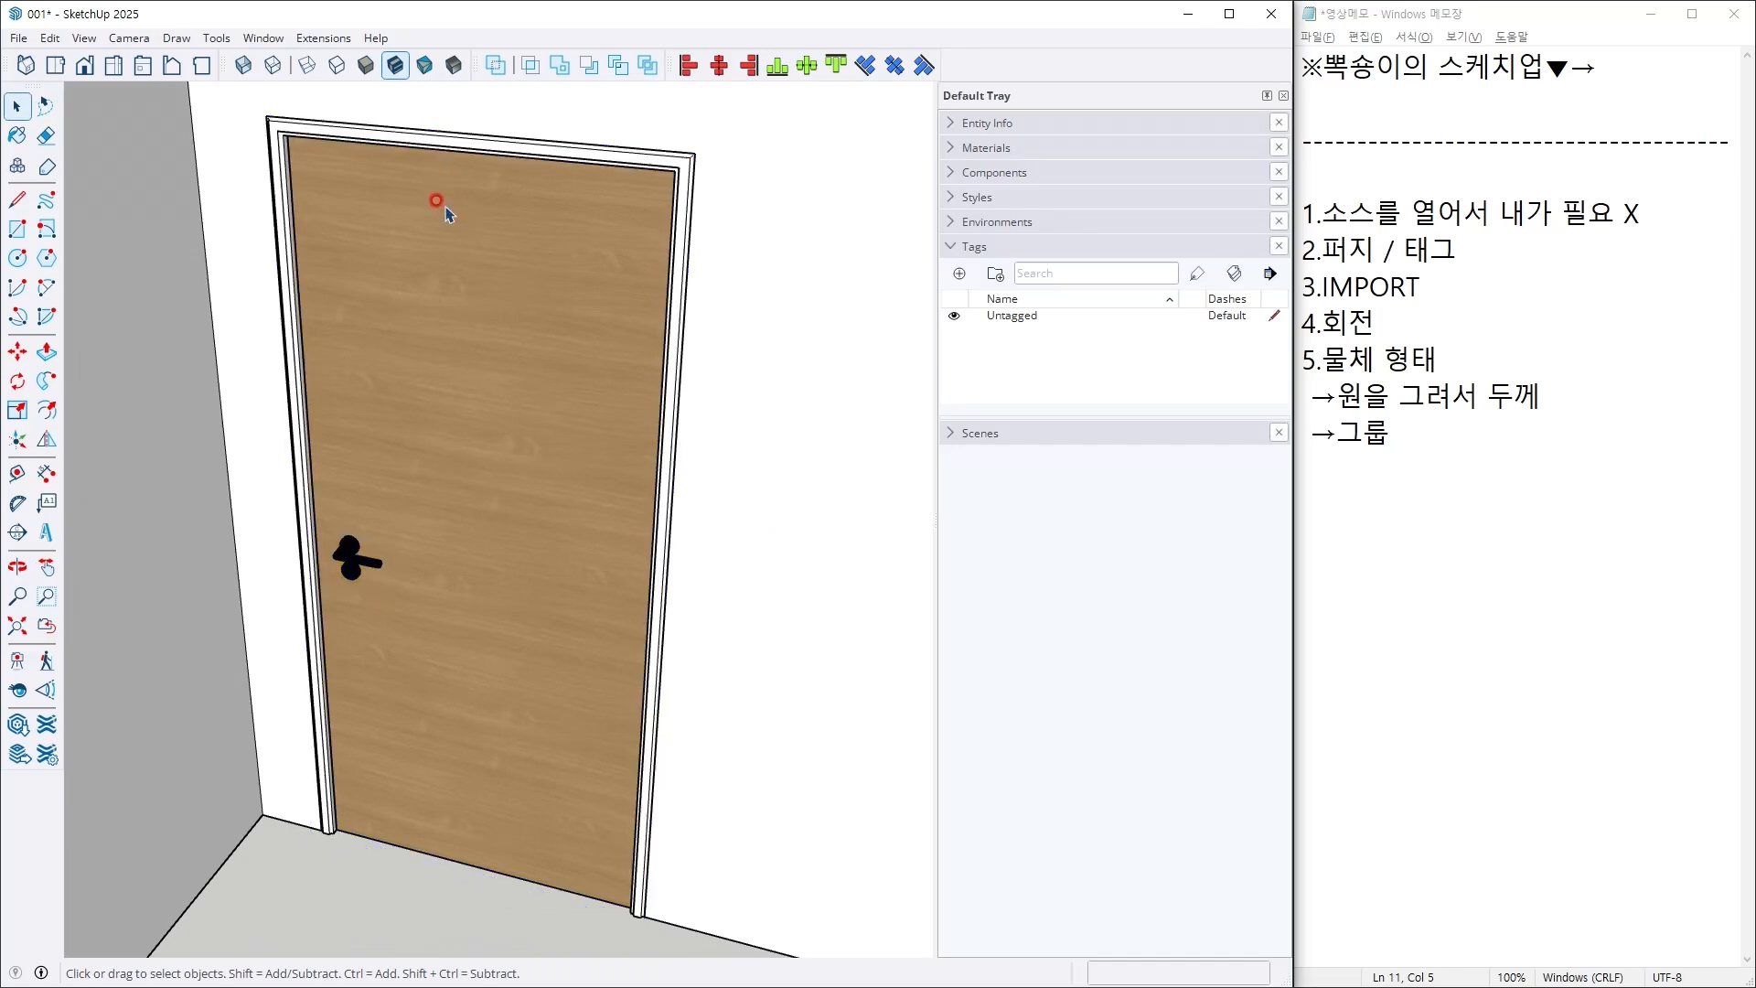
# Step: Paint the new door frame with the in-model wood material A
pyautogui.click(370, 130)
pyautogui.click(991, 148)
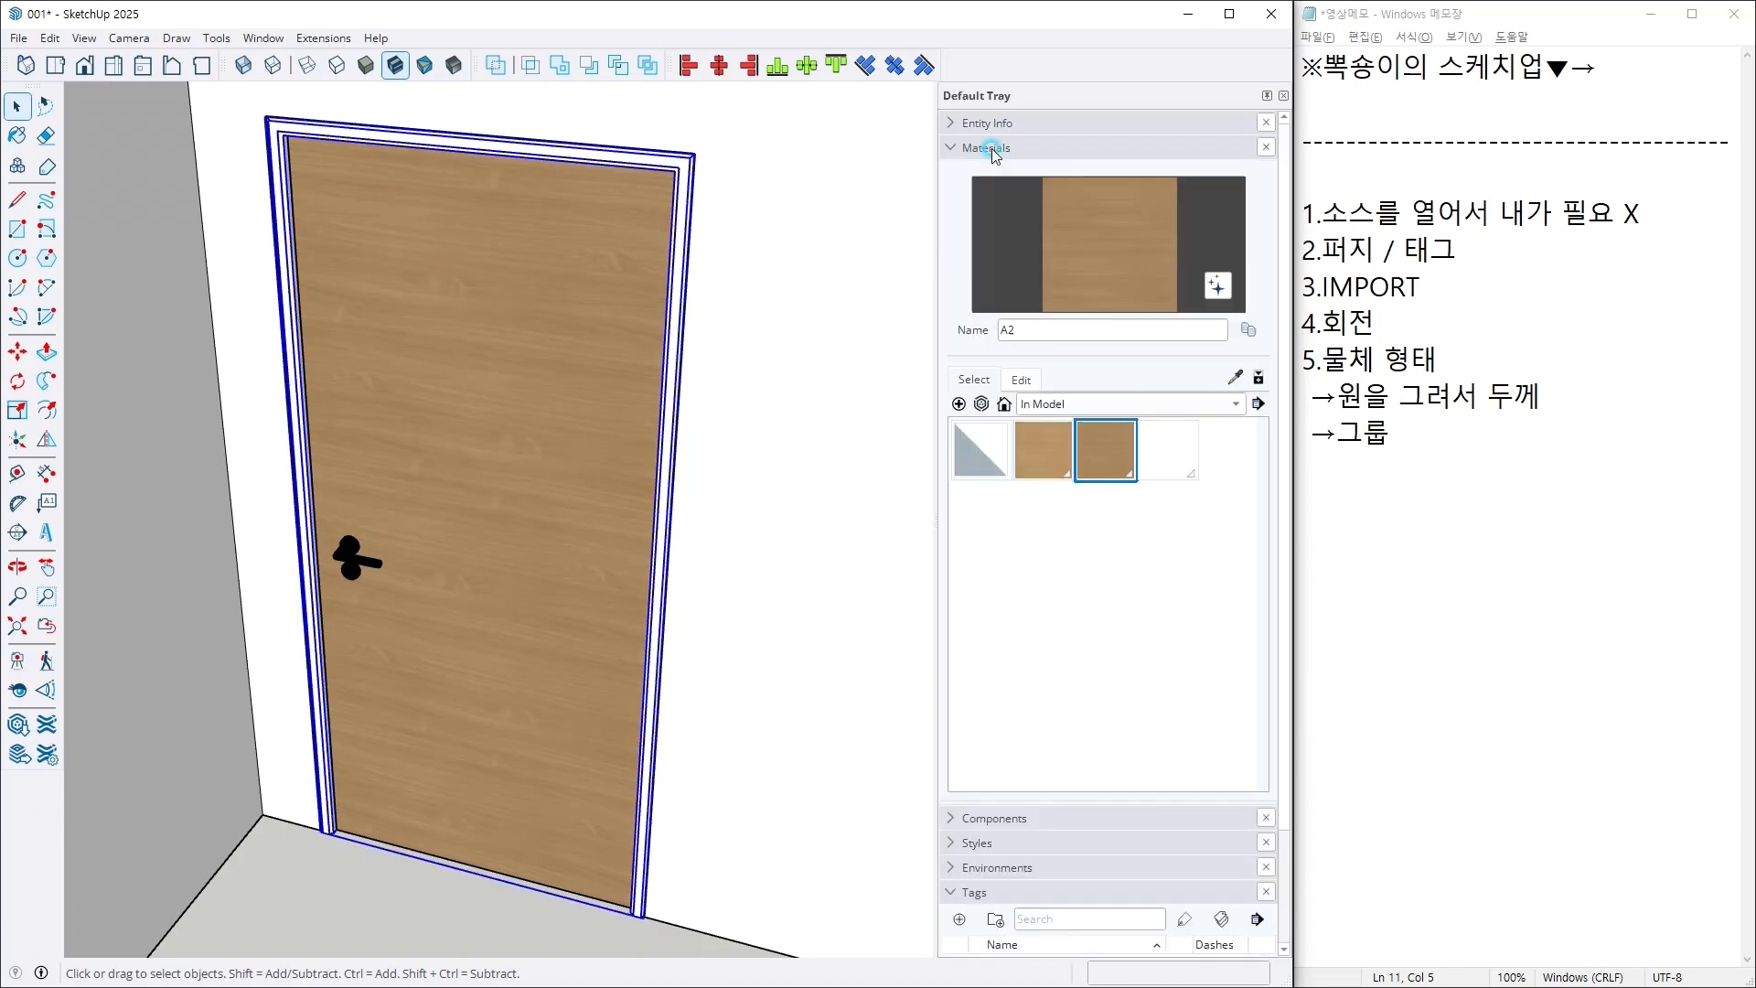
pyautogui.click(1047, 438)
pyautogui.click(684, 164)
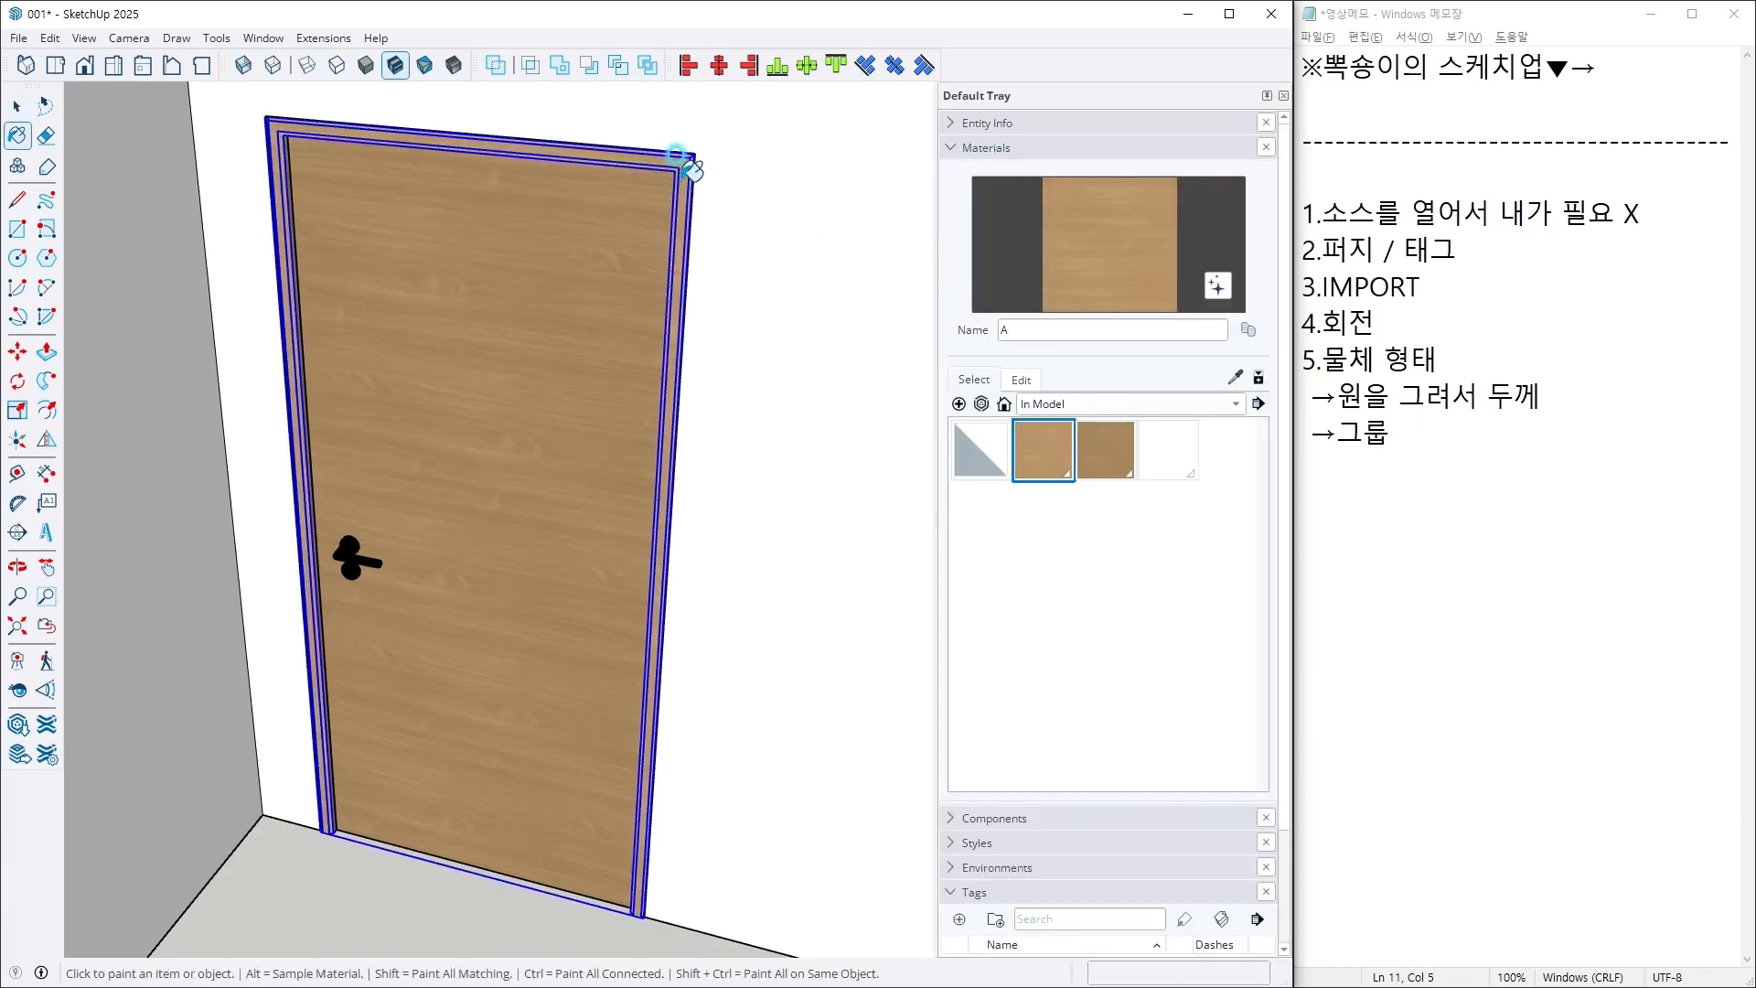
# Step: Deselect the painted frame and examine how the door and frame look in the whole room
pyautogui.press('space')
pyautogui.click(375, 873)
pyautogui.scroll(6, 328, 873)
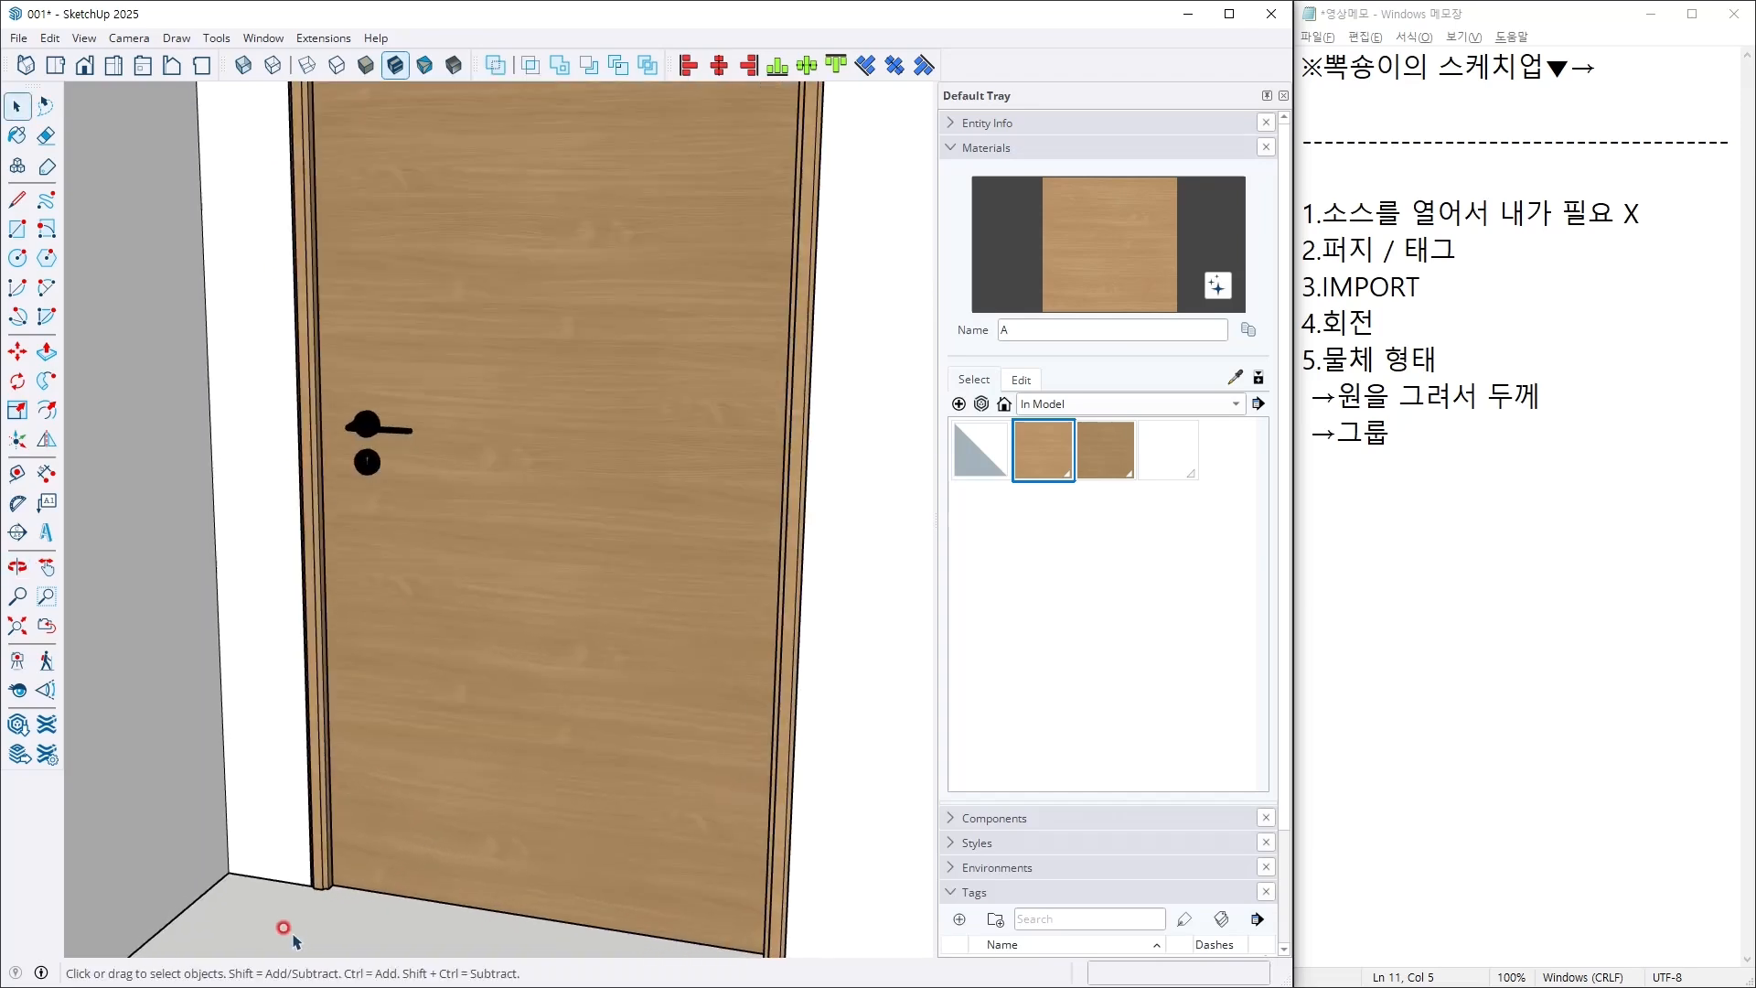
pyautogui.scroll(-6, 328, 874)
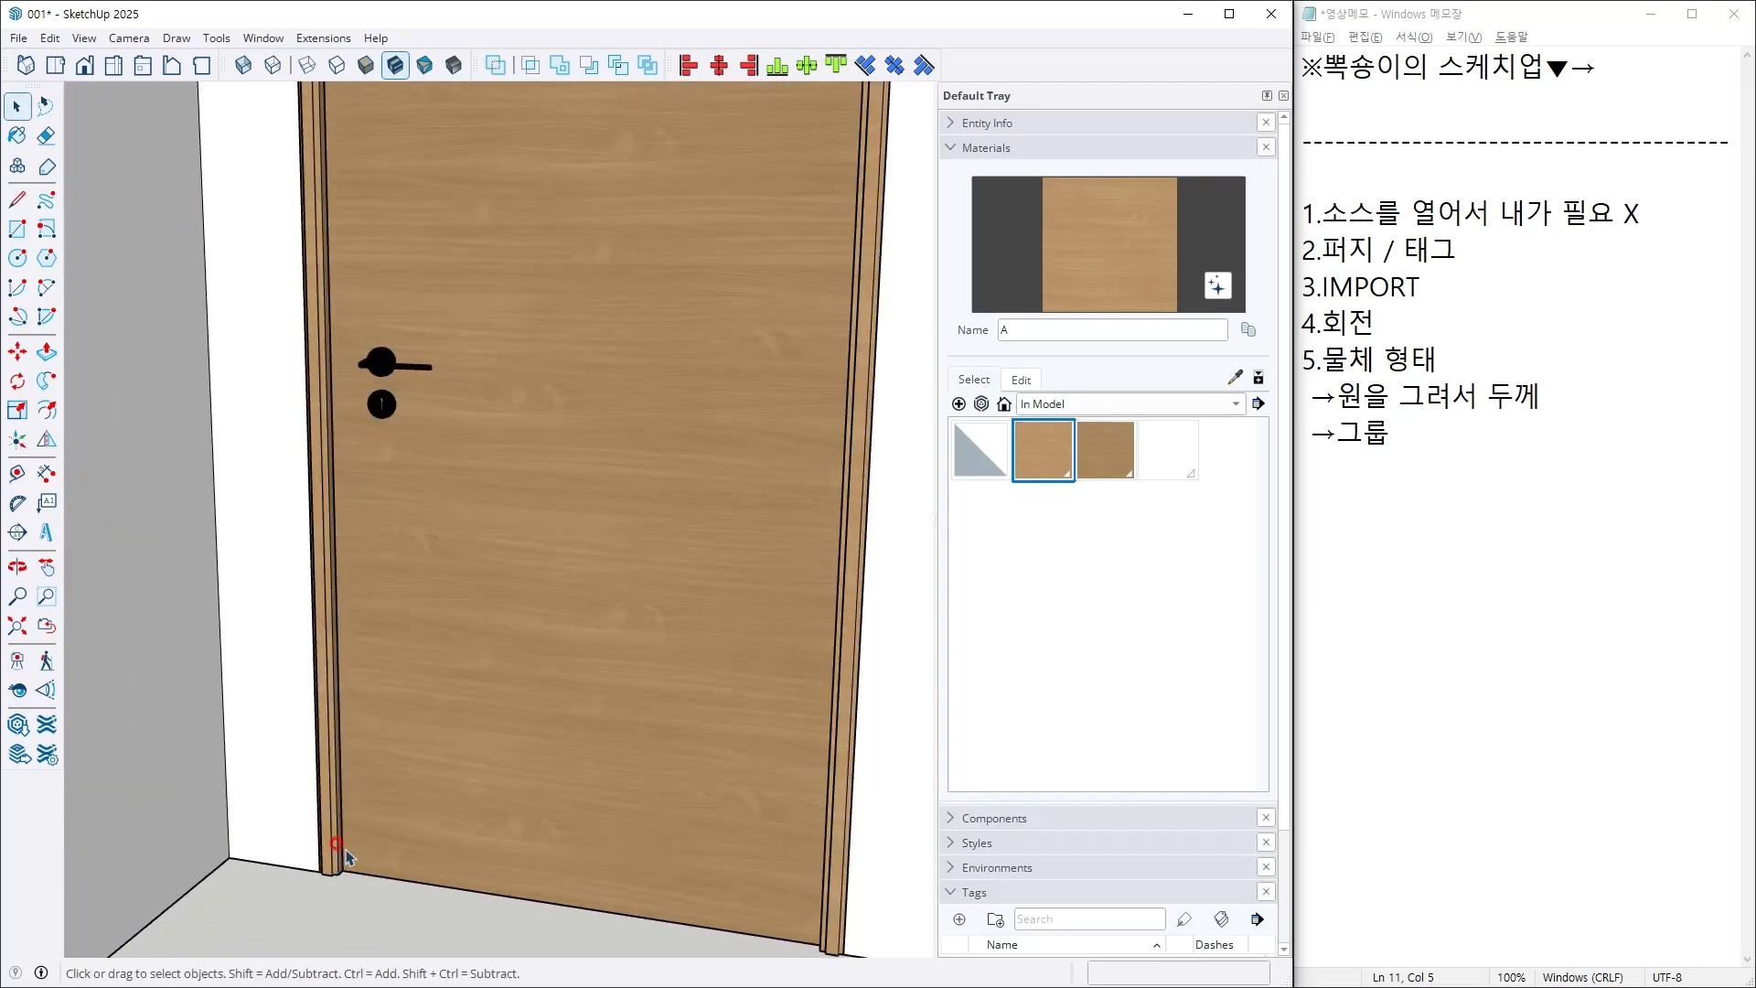
pyautogui.moveTo(341, 862); pyautogui.dragTo(540, 623, button='middle')
pyautogui.hotkey('shift', 'z')
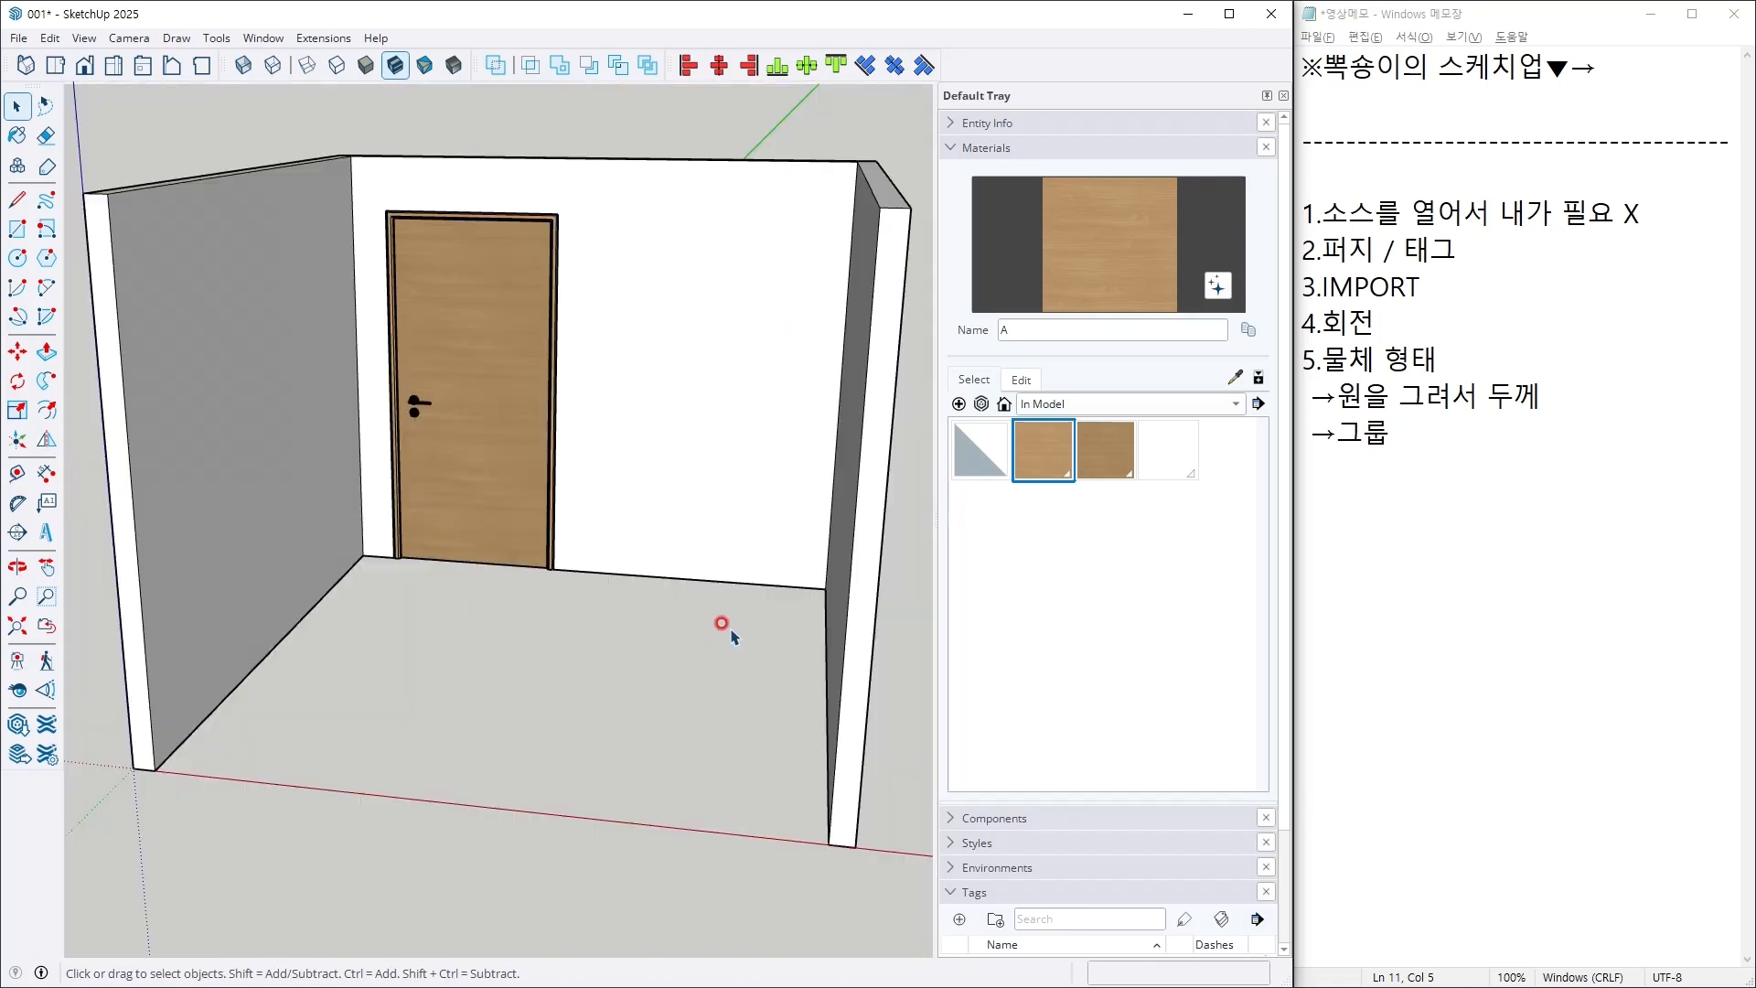
# Step: Switch to the Notepad memo and add the lines "6.따라가기" and "7.라운드코너" below "→그룹"
pyautogui.click(1468, 435)
pyautogui.press('Return')
pyautogui.write('6.따라가기')
pyautogui.press('Return')
pyautogui.write('7.라운드코너')
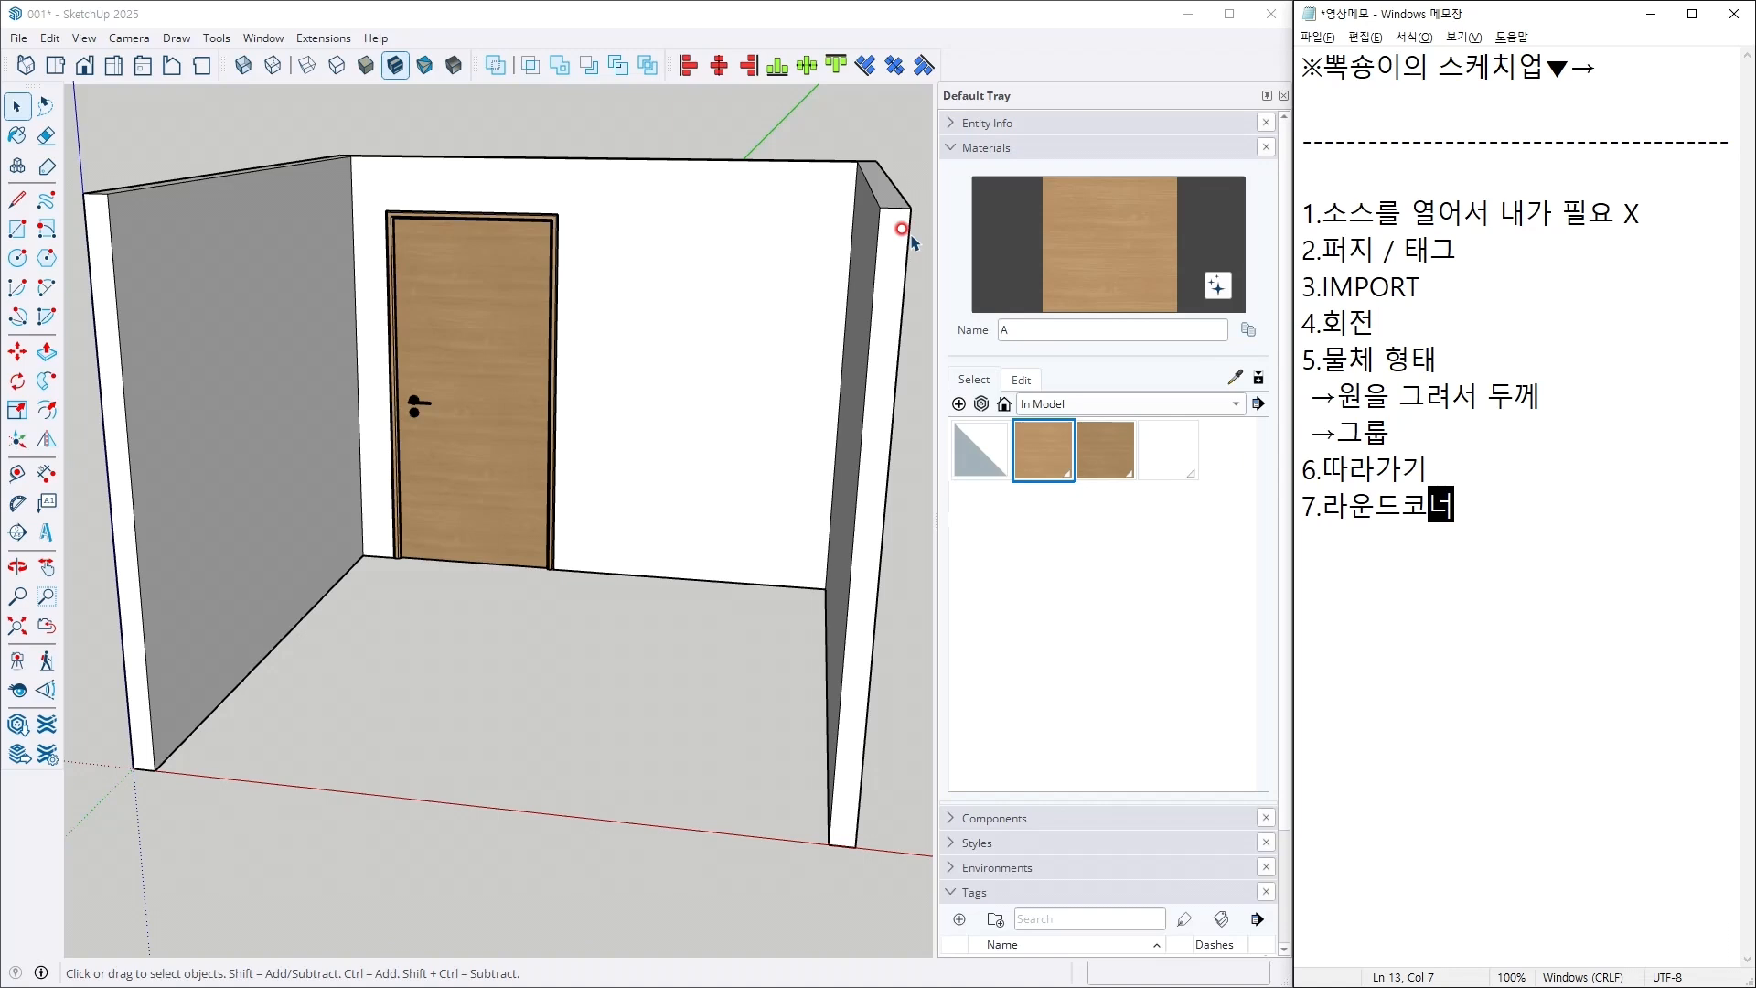
# Step: Back in SketchUp, compare the modelled door with the wooden door reference image in the Photos app
pyautogui.moveTo(724, 291)
pyautogui.mouseDown(button='middle')
pyautogui.moveTo(609, 339)
pyautogui.moveTo(507, 274)
pyautogui.mouseUp(button='middle')
pyautogui.scroll(3, 504, 264)
pyautogui.scroll(2, 494, 256)
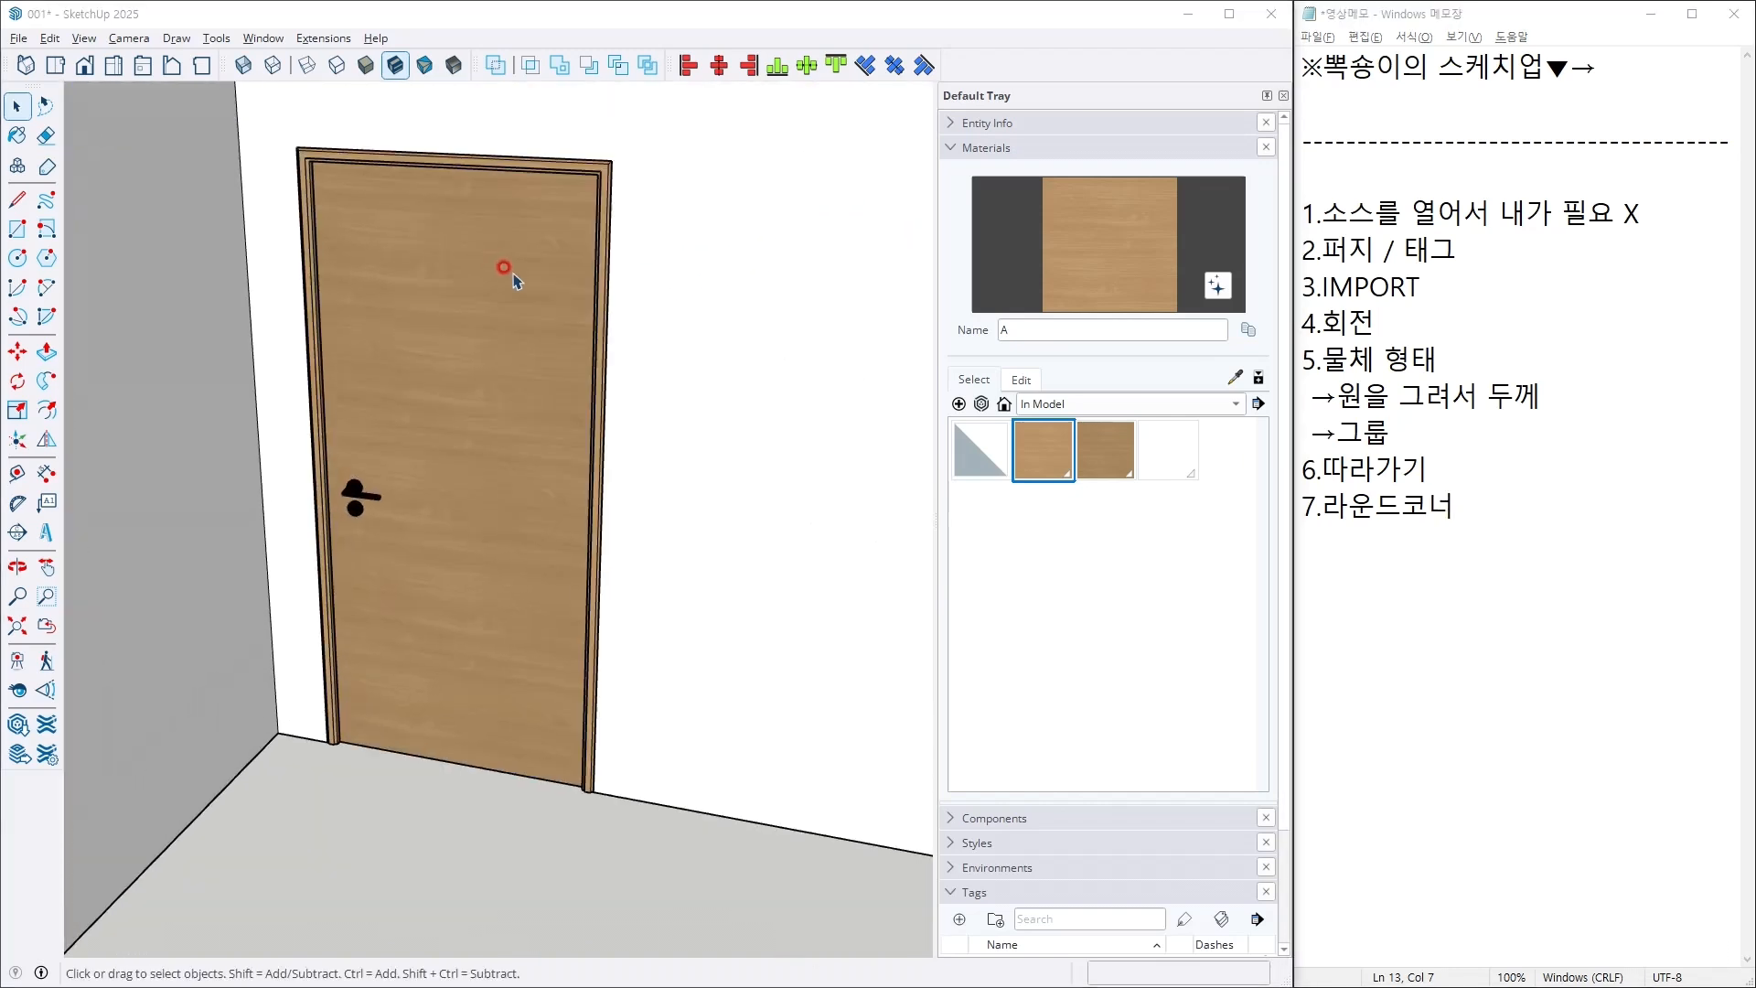
pyautogui.hotkey('alt', 'Tab')
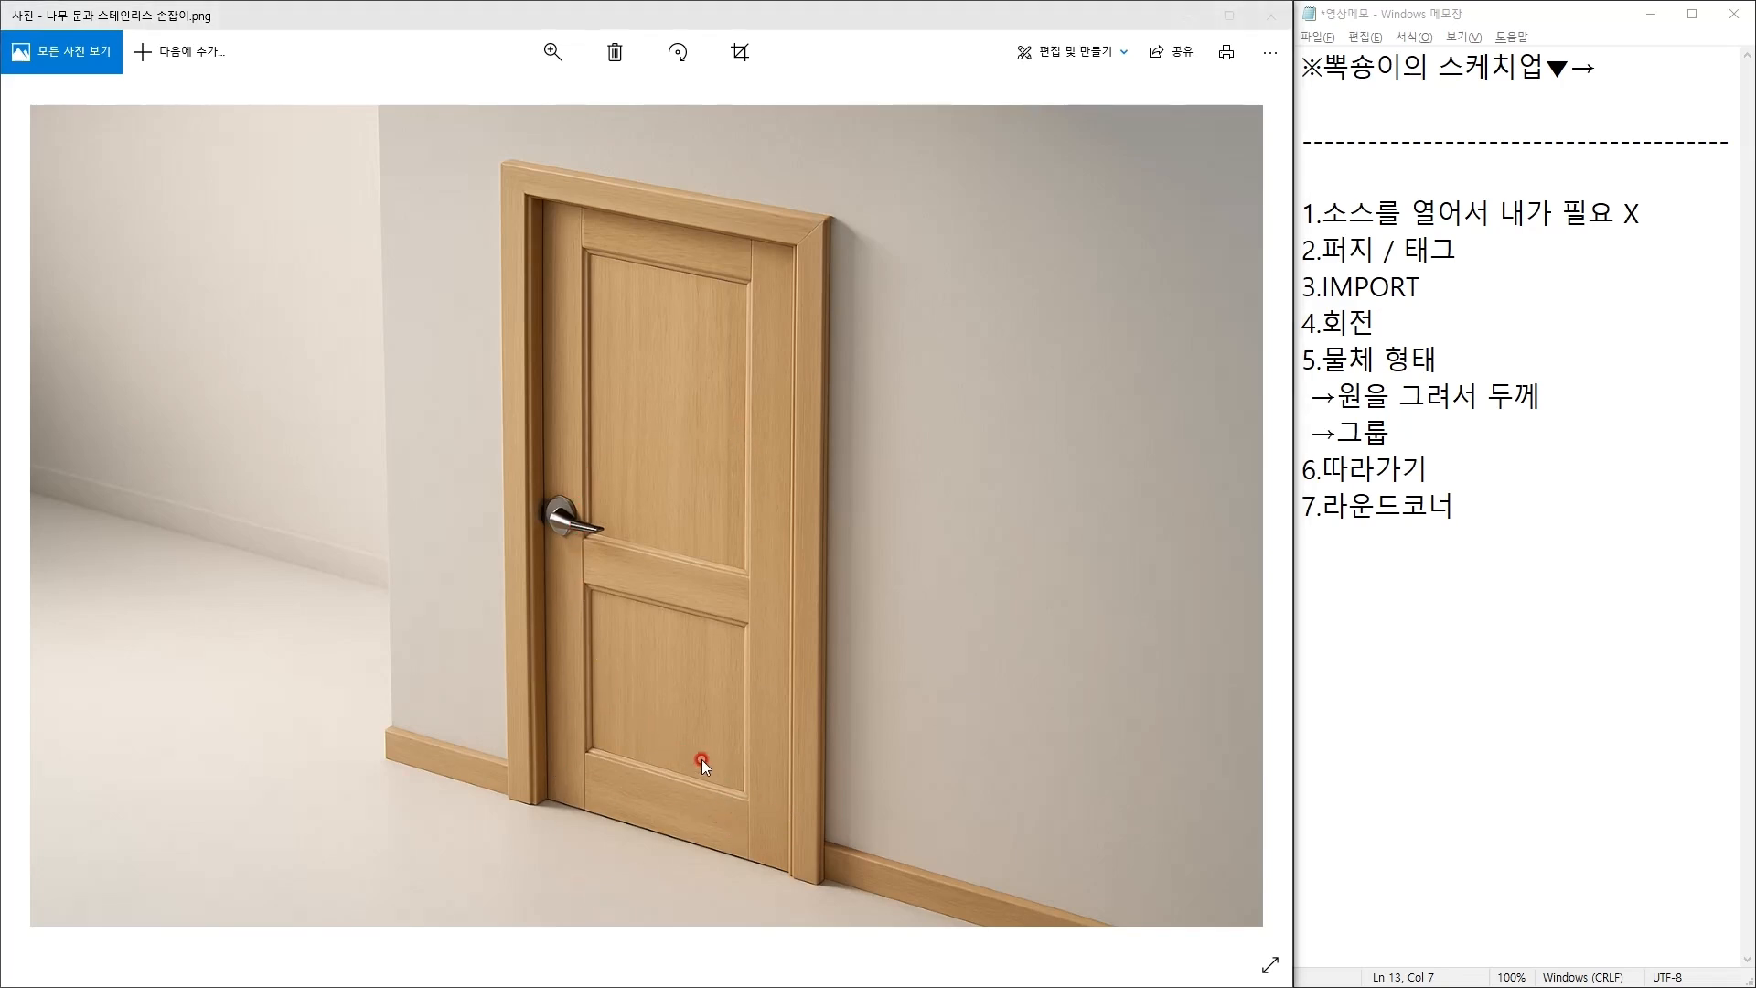
pyautogui.hotkey('alt', 'Tab')
pyautogui.moveTo(630, 668)
pyautogui.mouseDown(button='middle')
pyautogui.moveTo(556, 517)
pyautogui.moveTo(516, 594)
pyautogui.moveTo(639, 653)
pyautogui.moveTo(579, 588)
pyautogui.moveTo(497, 561)
pyautogui.moveTo(583, 685)
pyautogui.moveTo(593, 831)
pyautogui.mouseUp(button='middle')
pyautogui.scroll(-5, 535, 529)
pyautogui.scroll(5, 528, 596)
# Step: Open the door group and apply the in-model wood material A2 directly to the door's front face
pyautogui.click(529, 595)
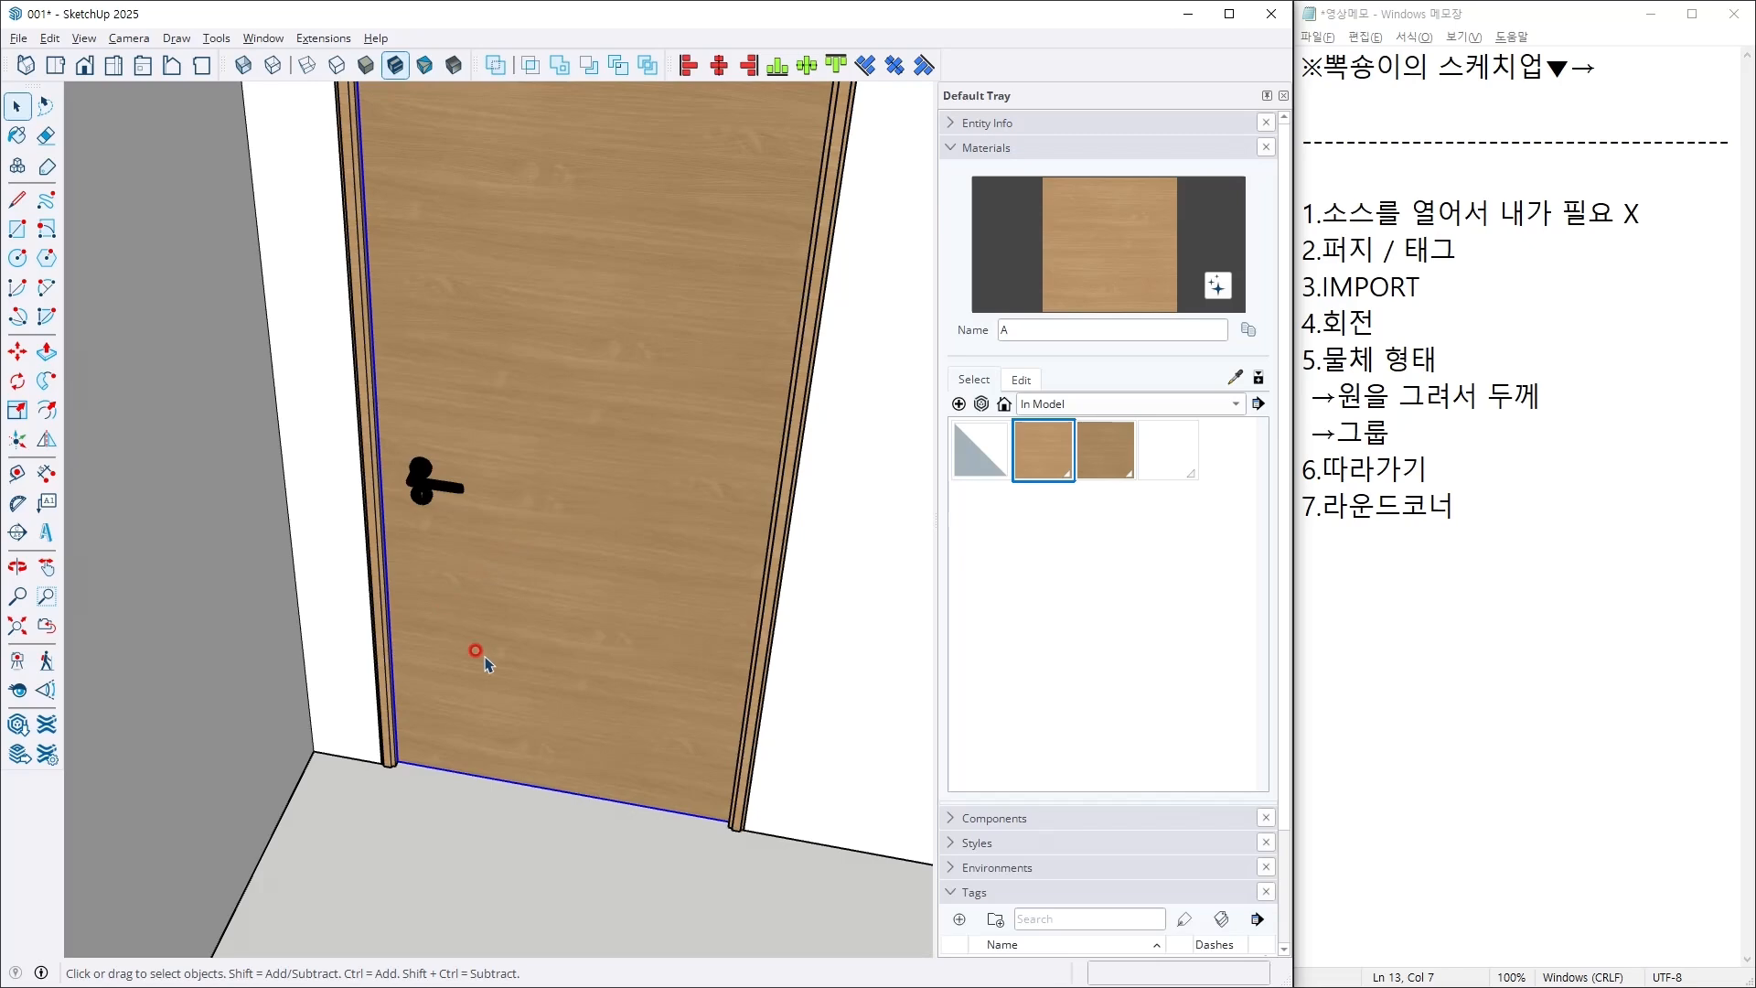
pyautogui.moveTo(478, 576); pyautogui.dragTo(458, 442, button='middle')
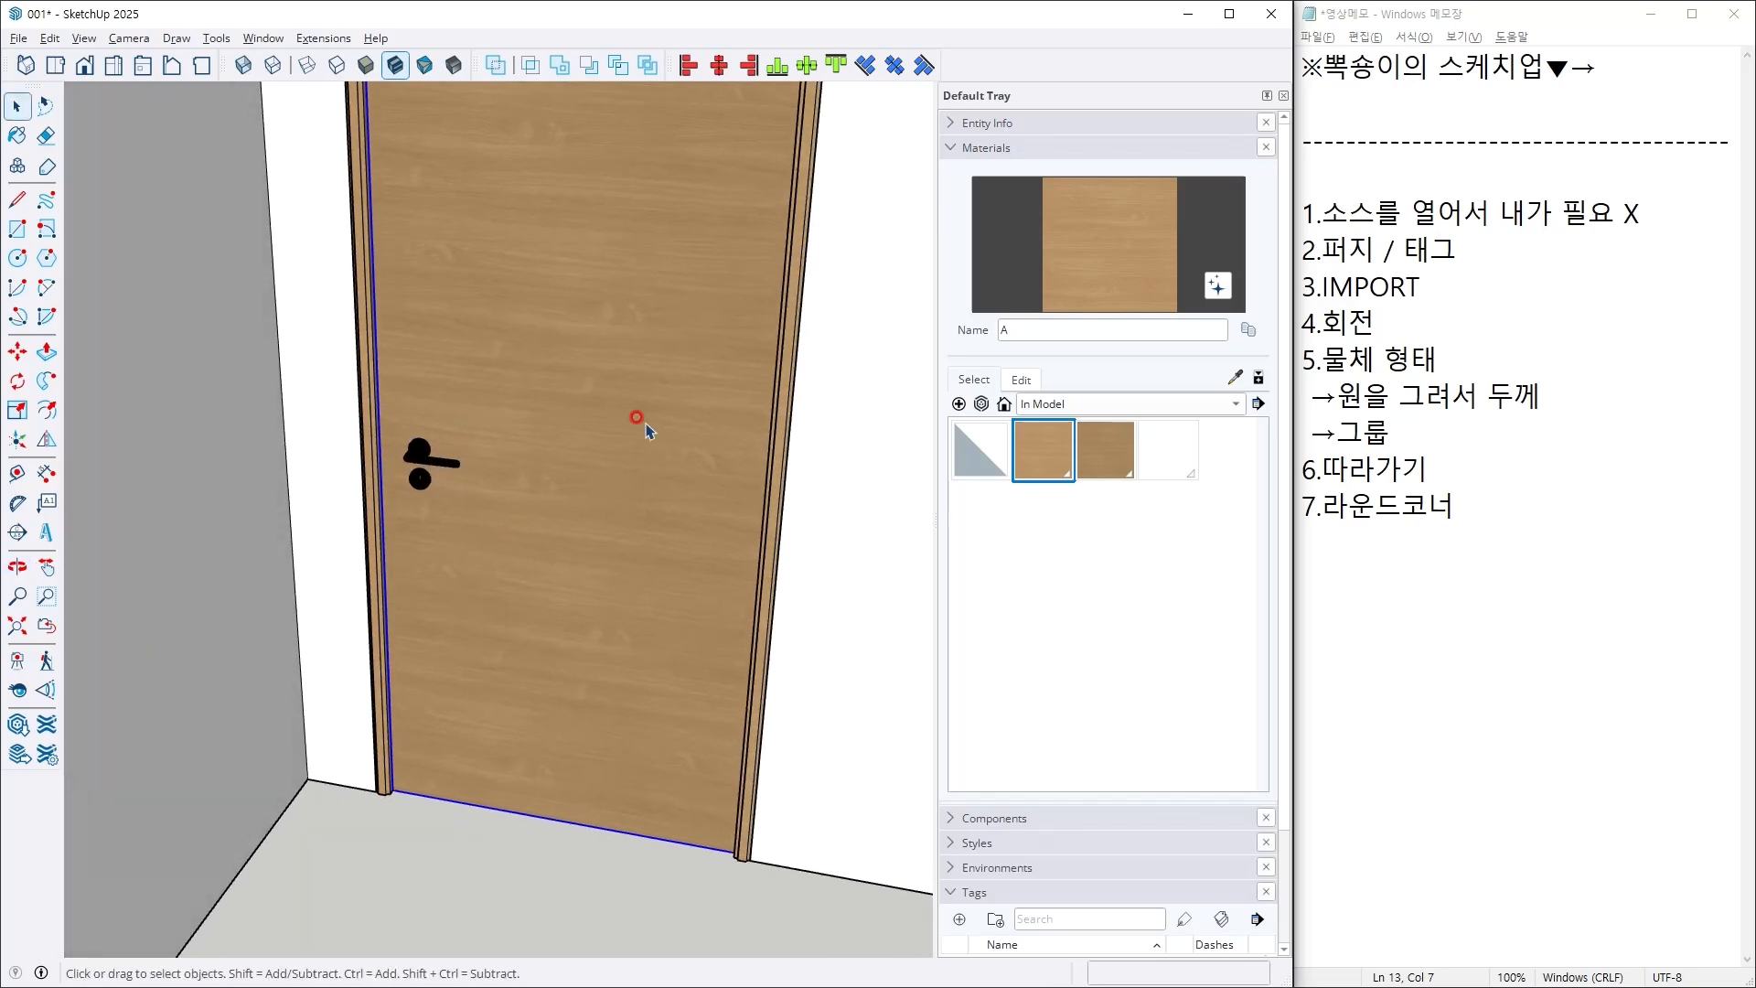
pyautogui.scroll(-3, 497, 410)
pyautogui.moveTo(522, 391); pyautogui.dragTo(495, 333, button='middle')
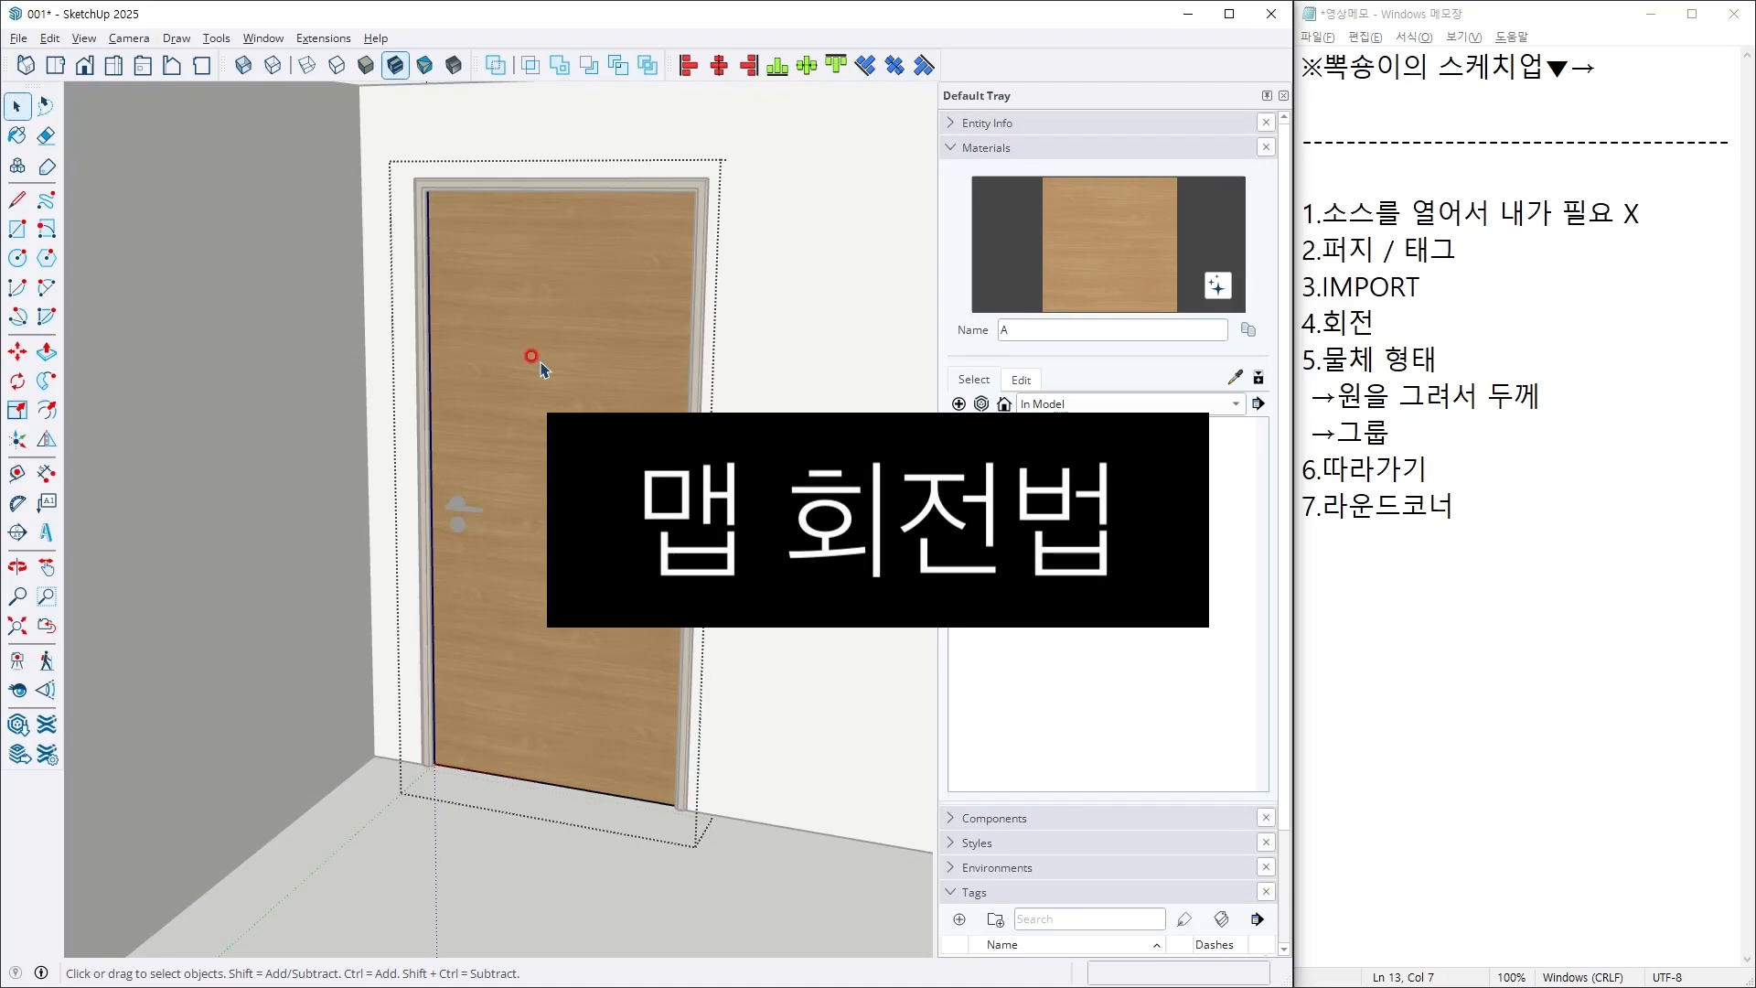
pyautogui.rightClick(540, 364)
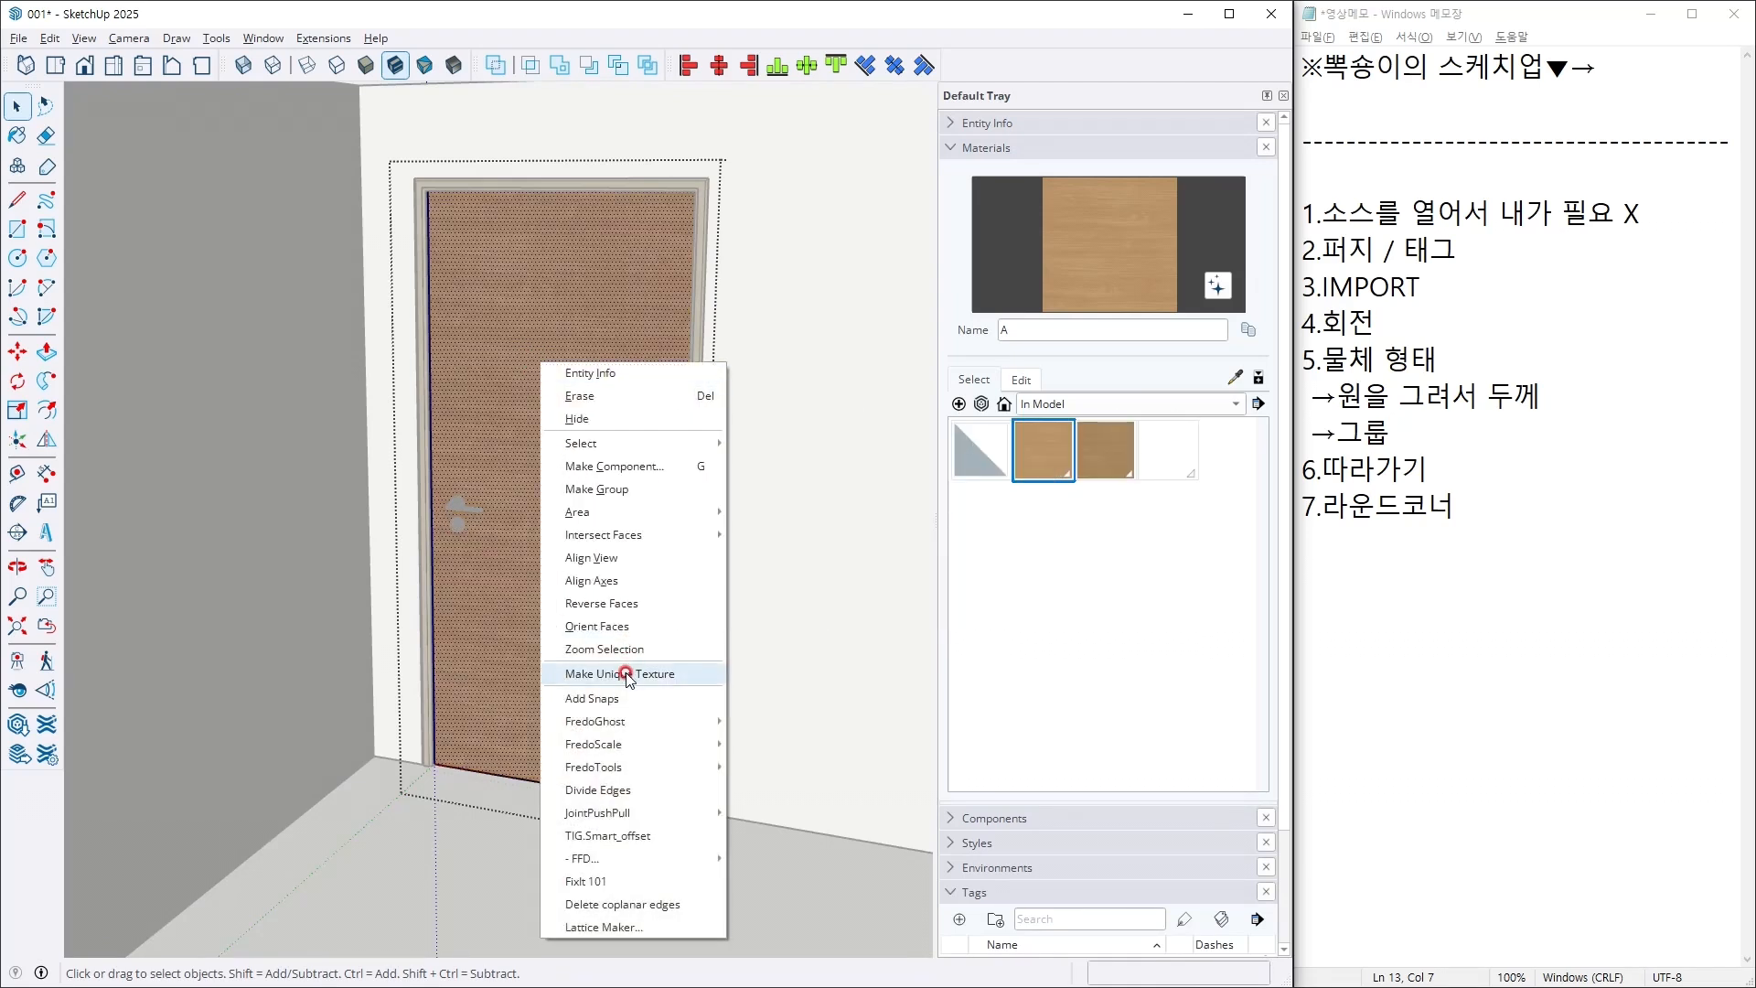
pyautogui.click(509, 530)
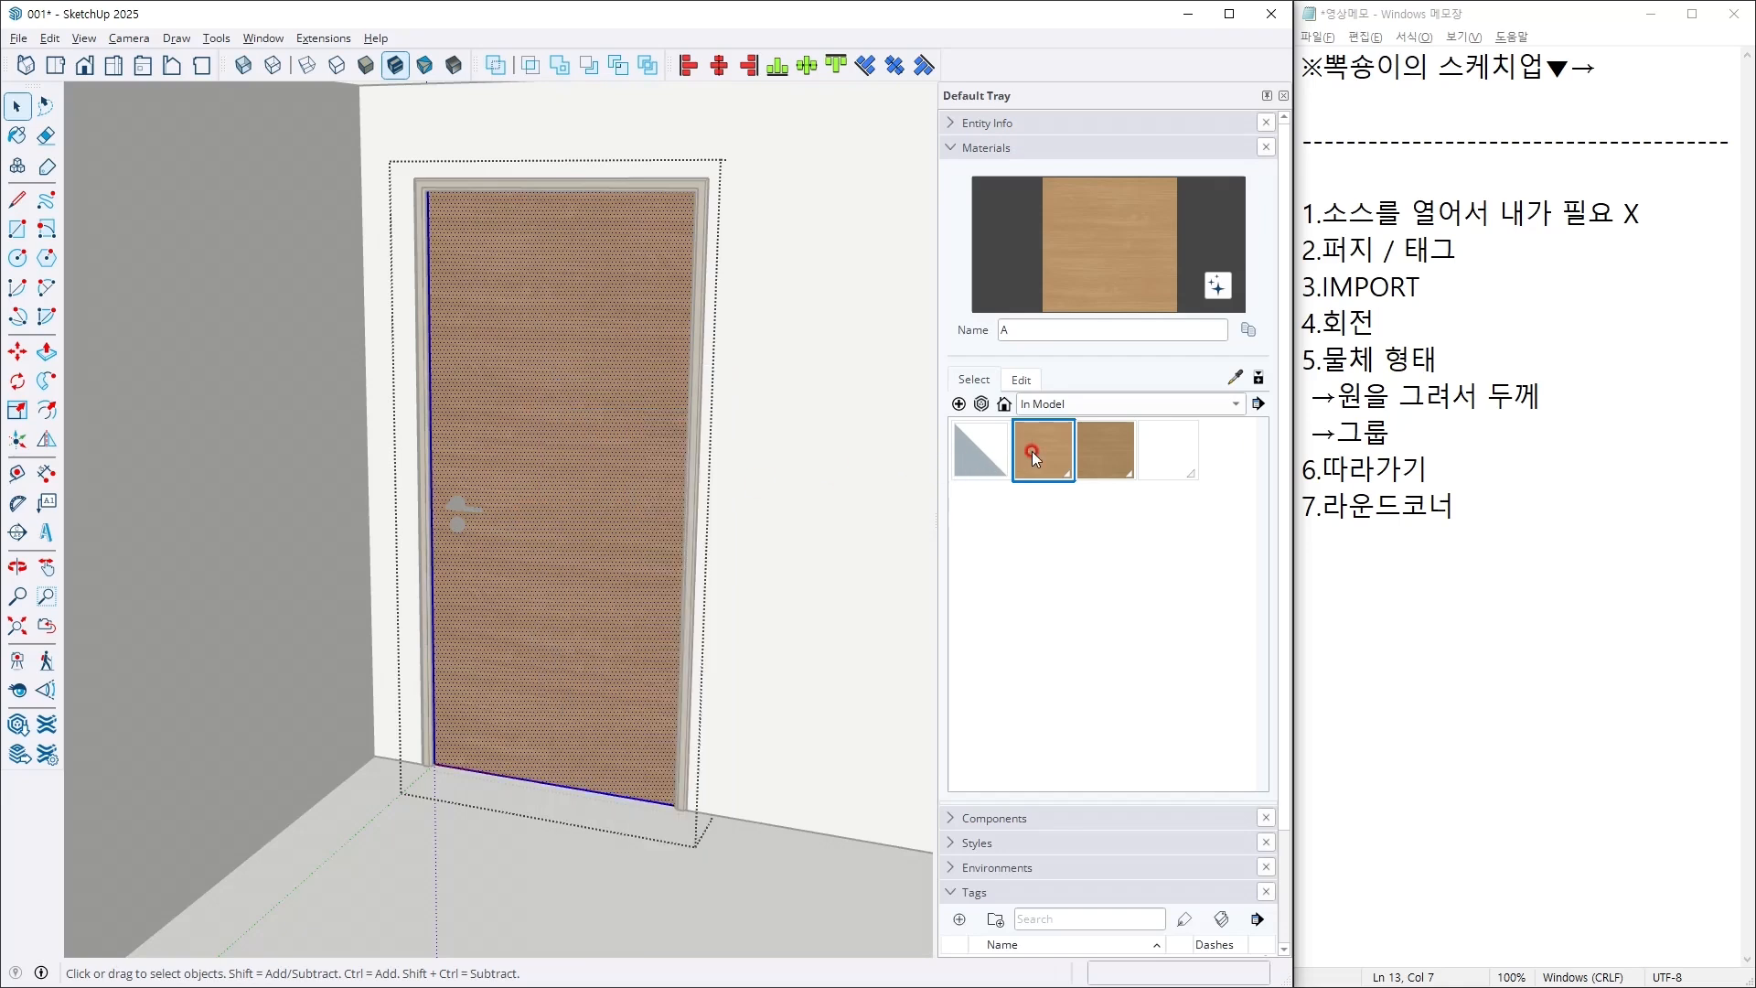
pyautogui.click(1121, 447)
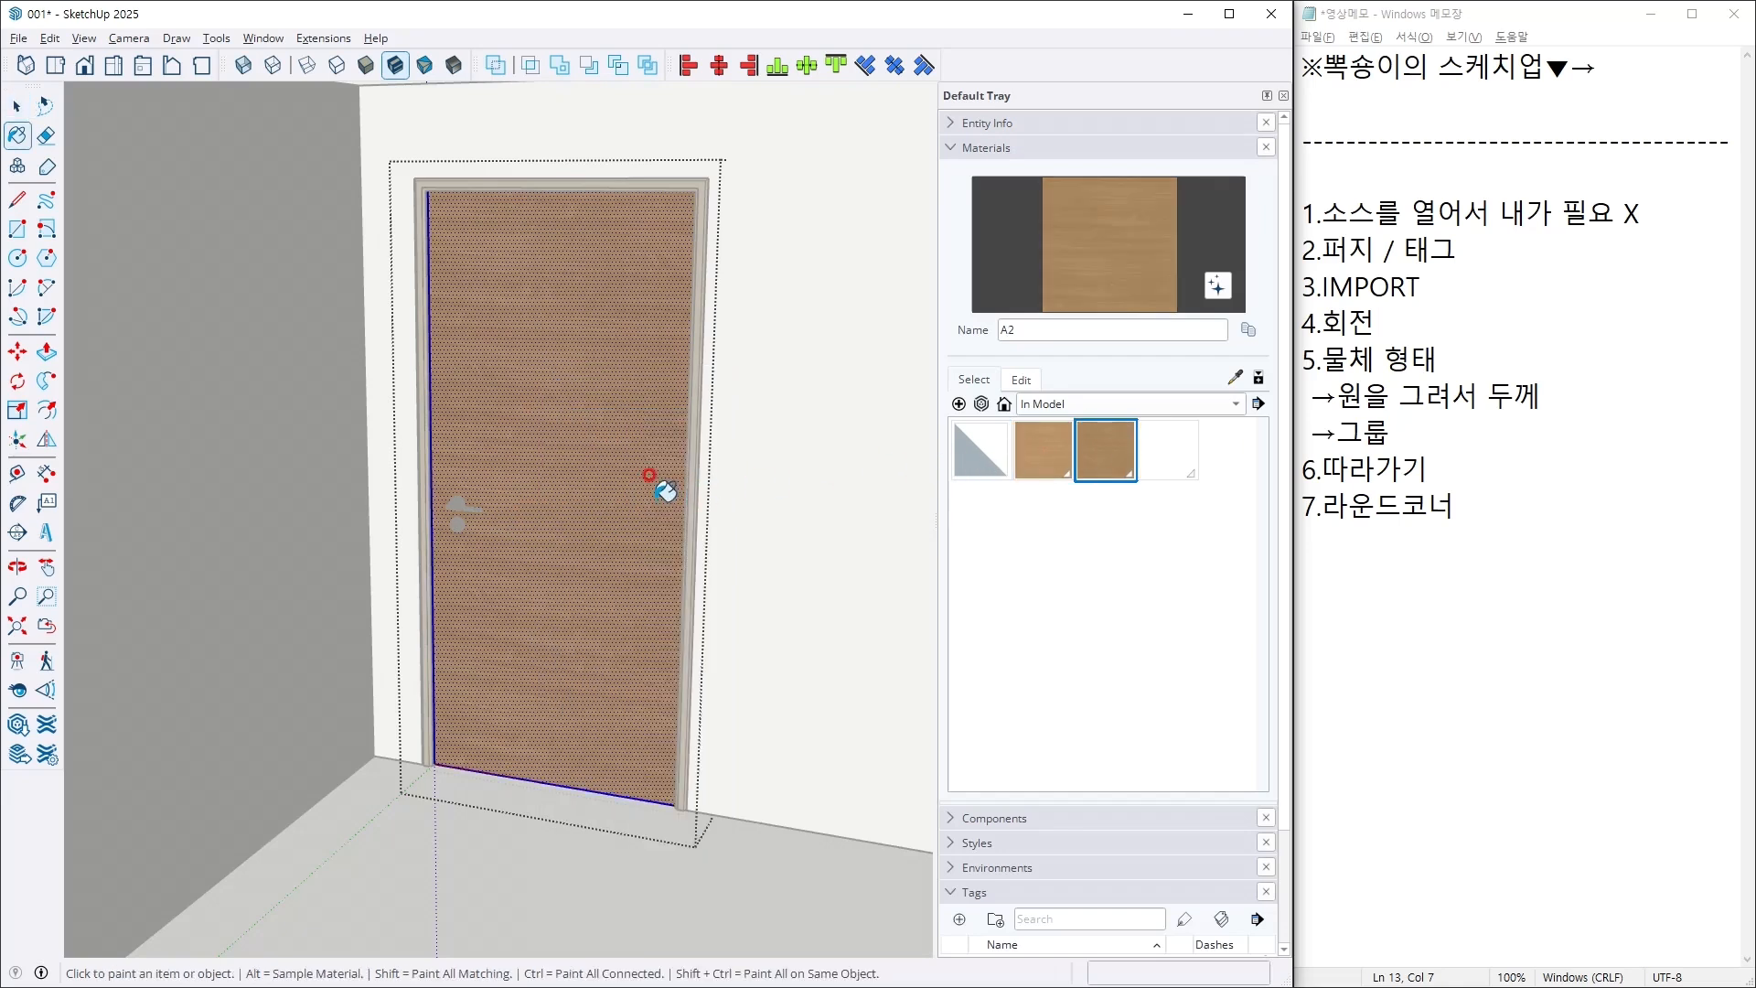
pyautogui.press('space')
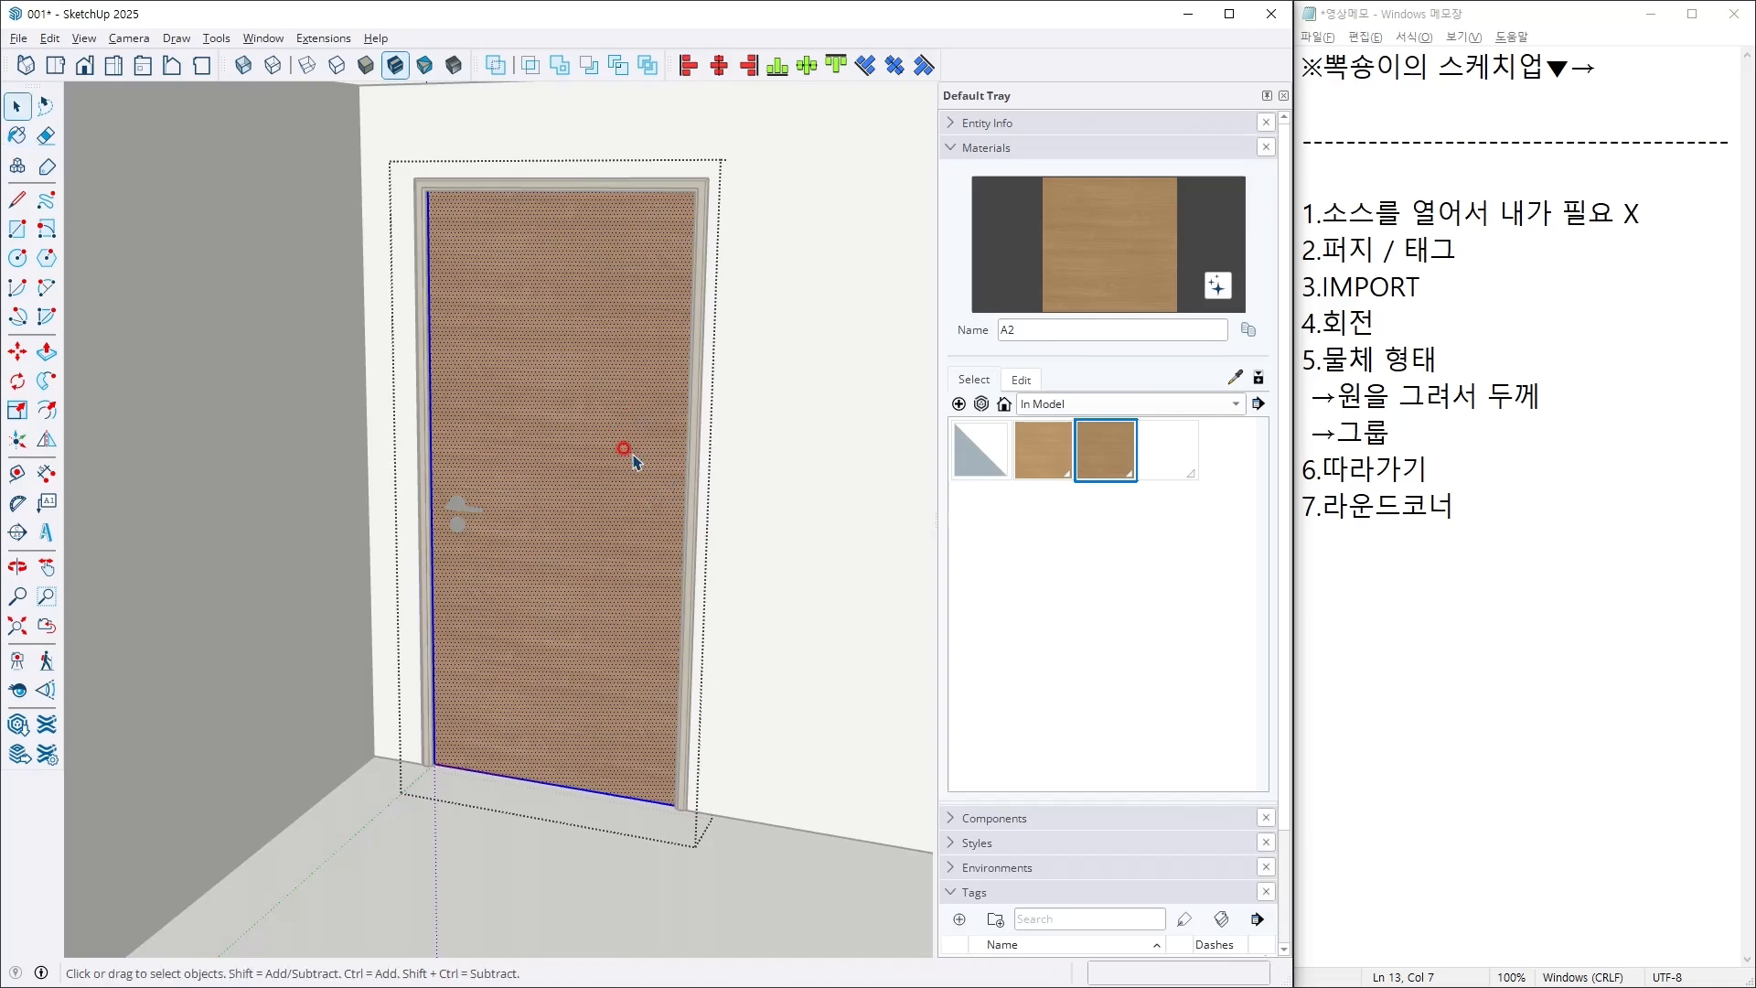
# Step: Rotate the texture on the door's front face by 90 degrees so the wood grain runs vertically
pyautogui.rightClick(554, 507)
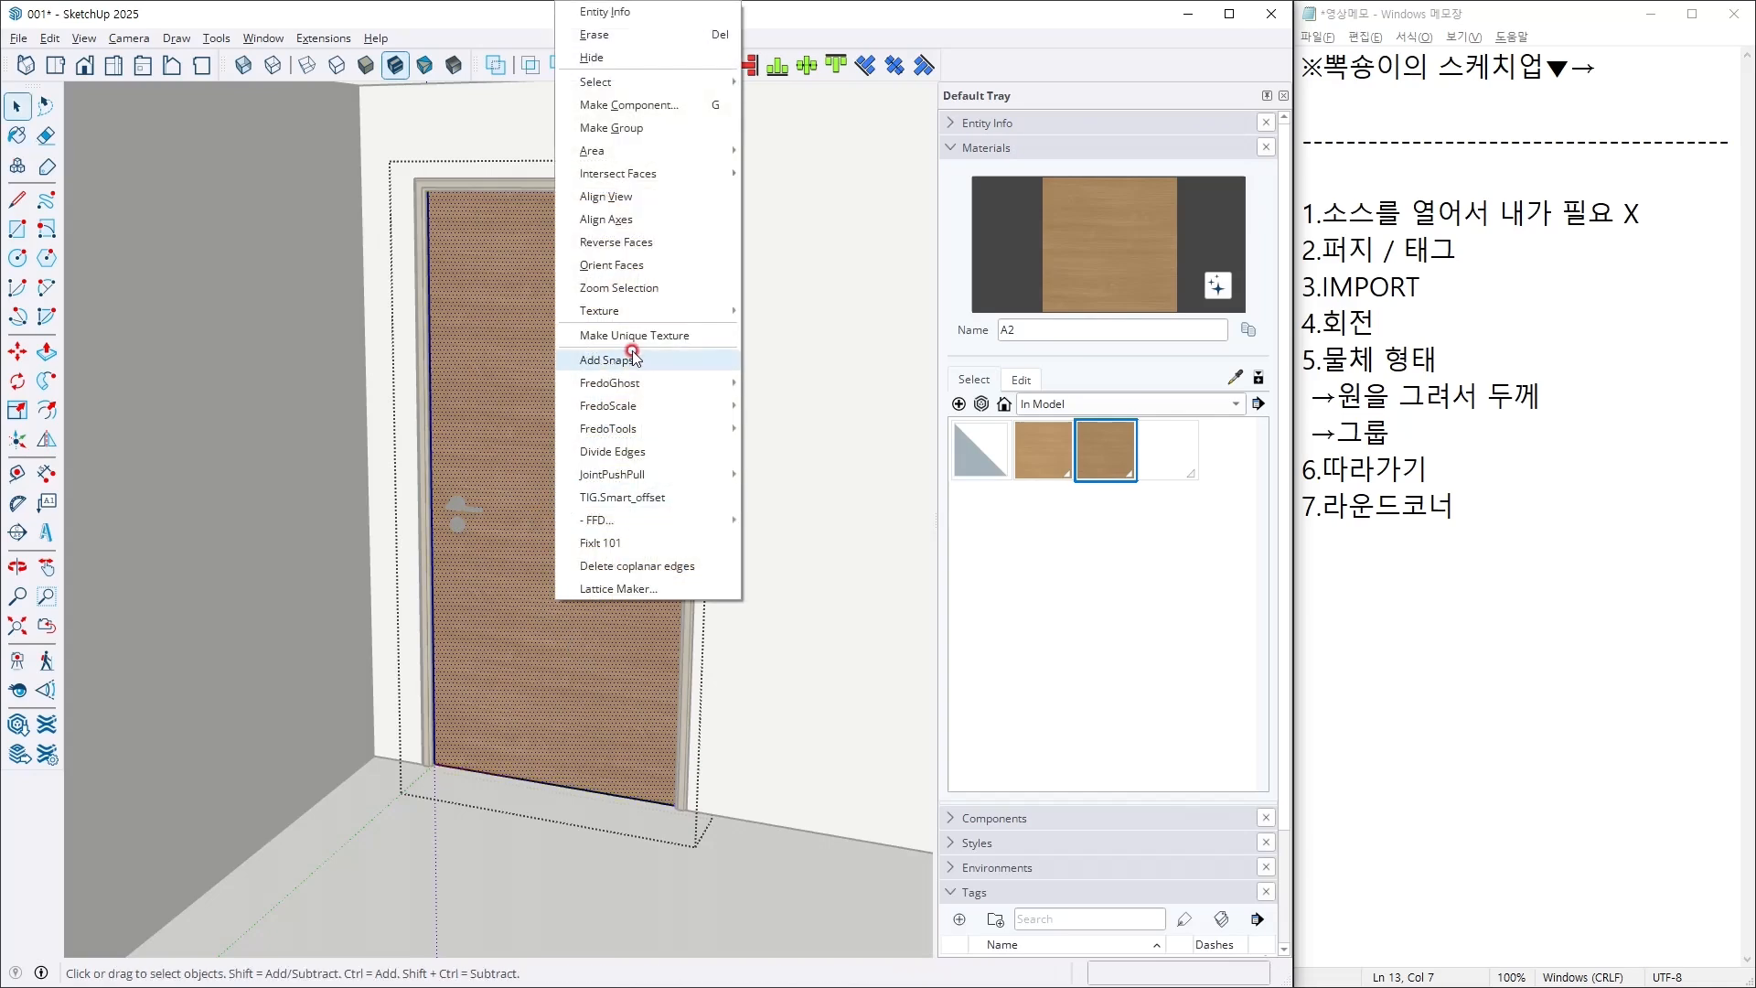
pyautogui.moveTo(634, 316)
pyautogui.click(777, 302)
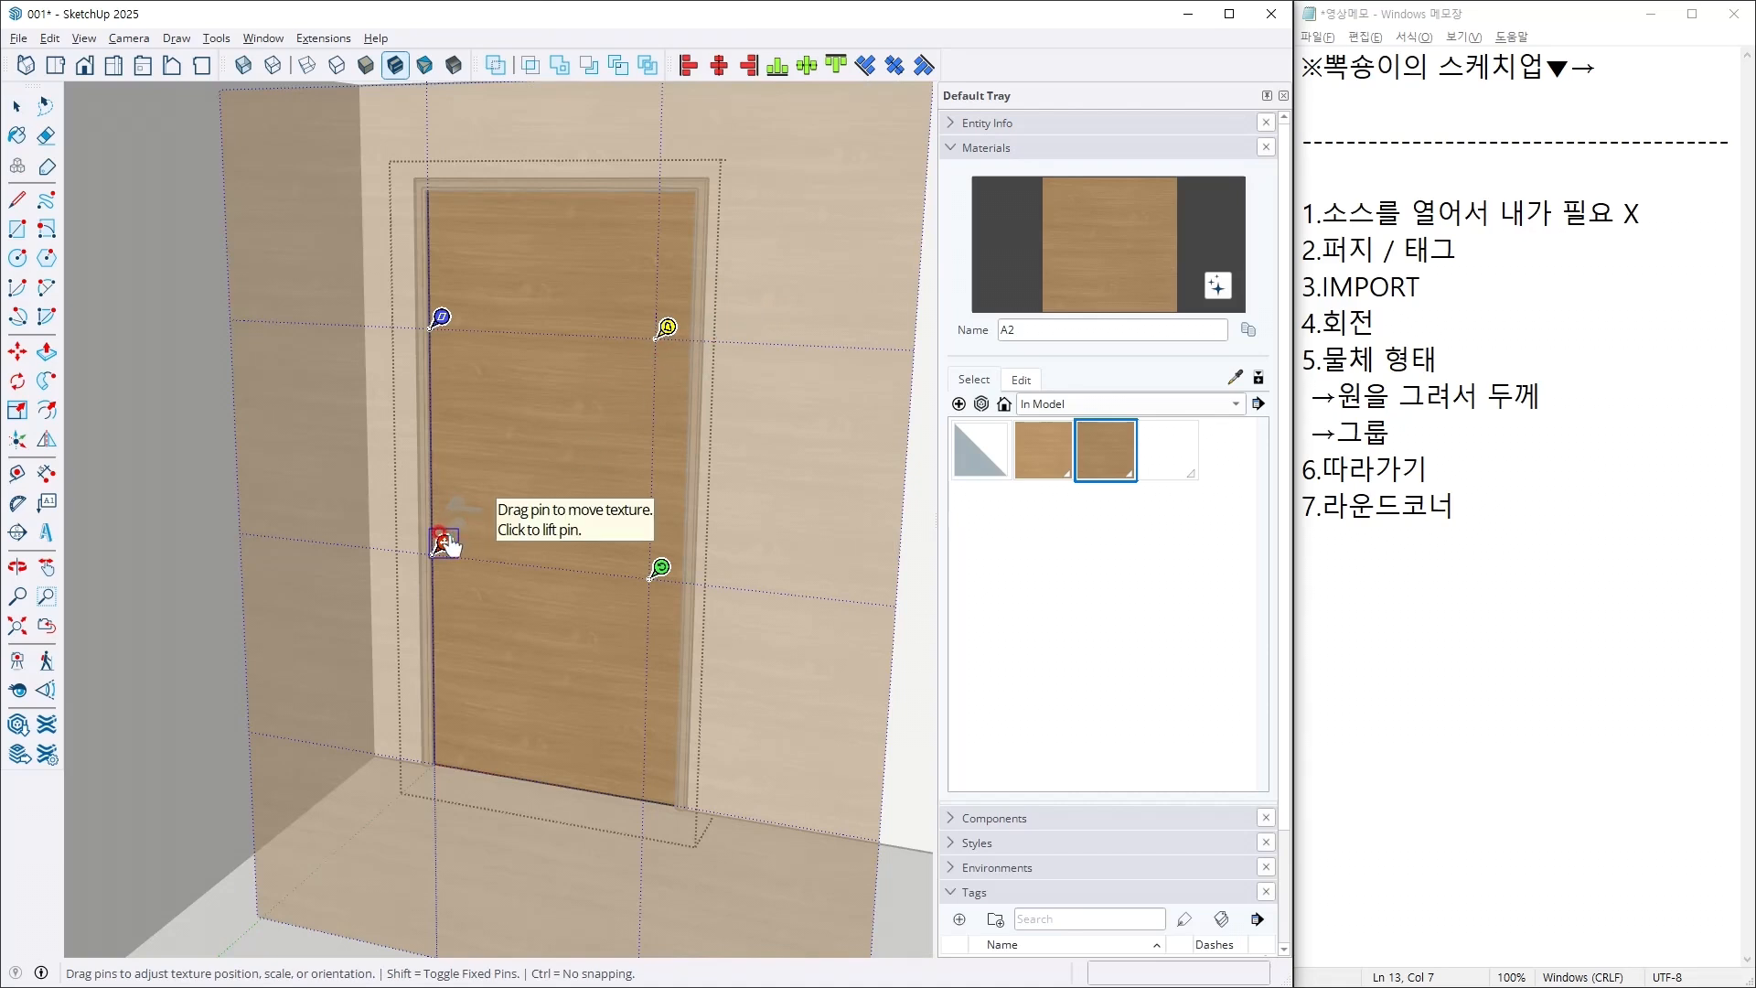
pyautogui.rightClick(665, 574)
pyautogui.moveTo(719, 655)
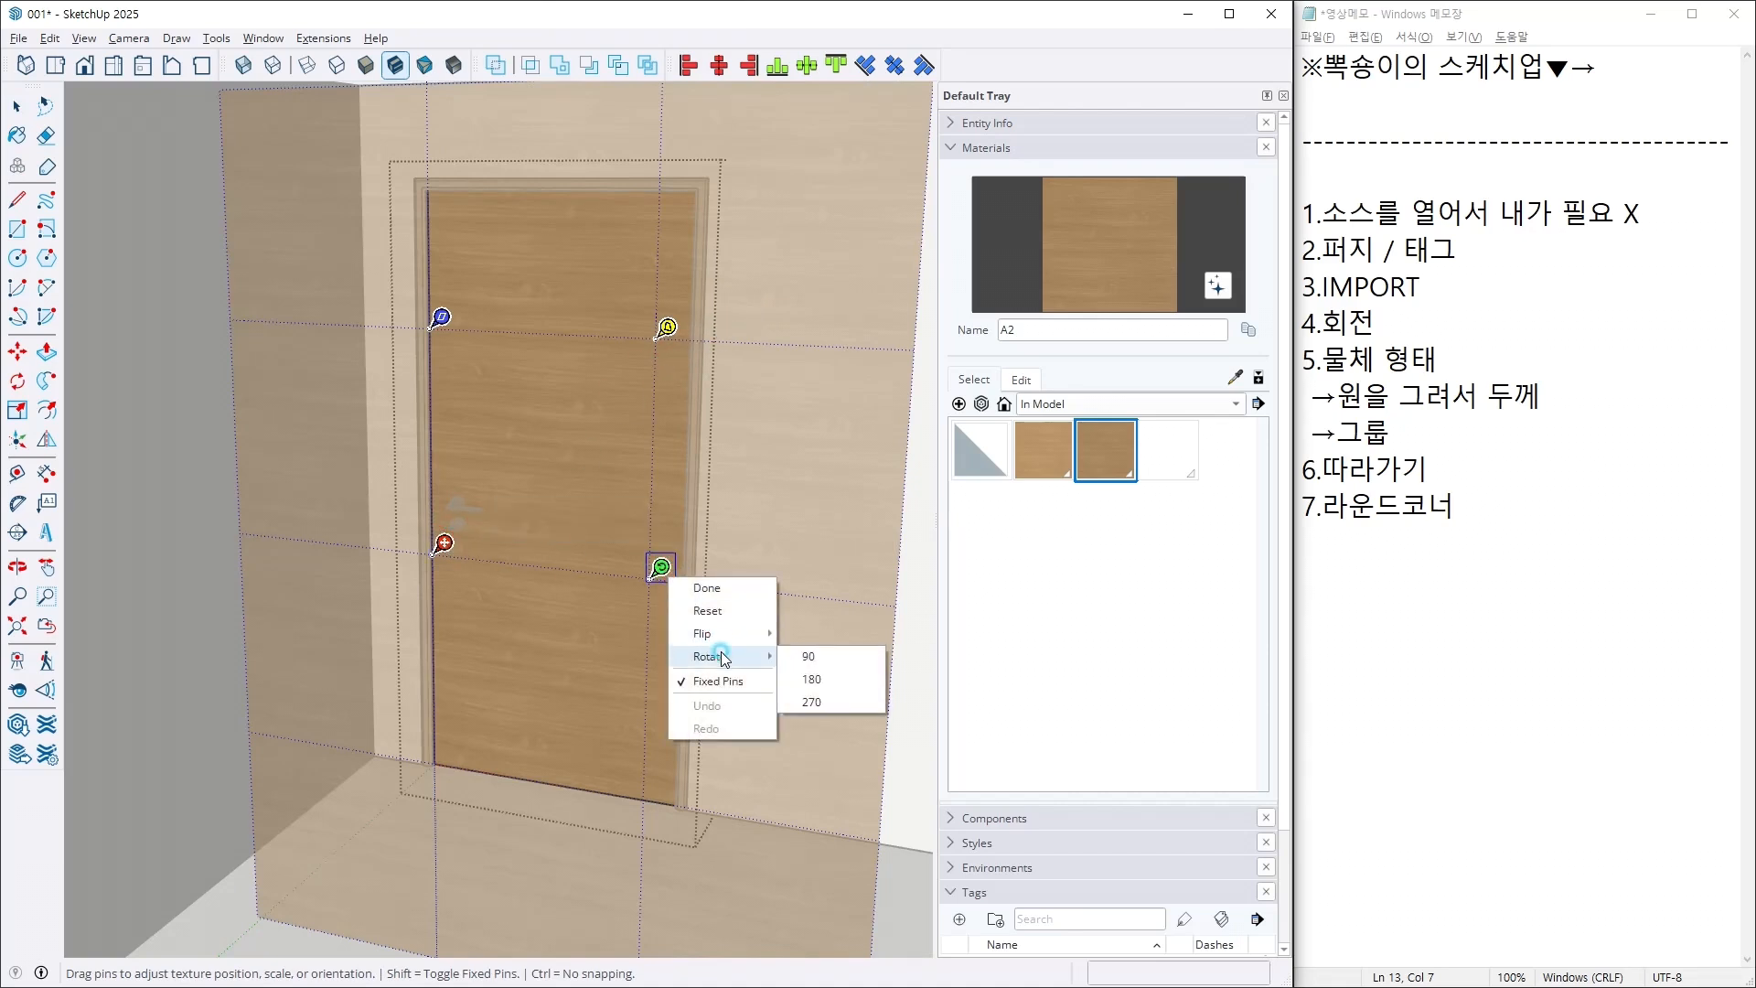
pyautogui.click(820, 655)
pyautogui.click(616, 873)
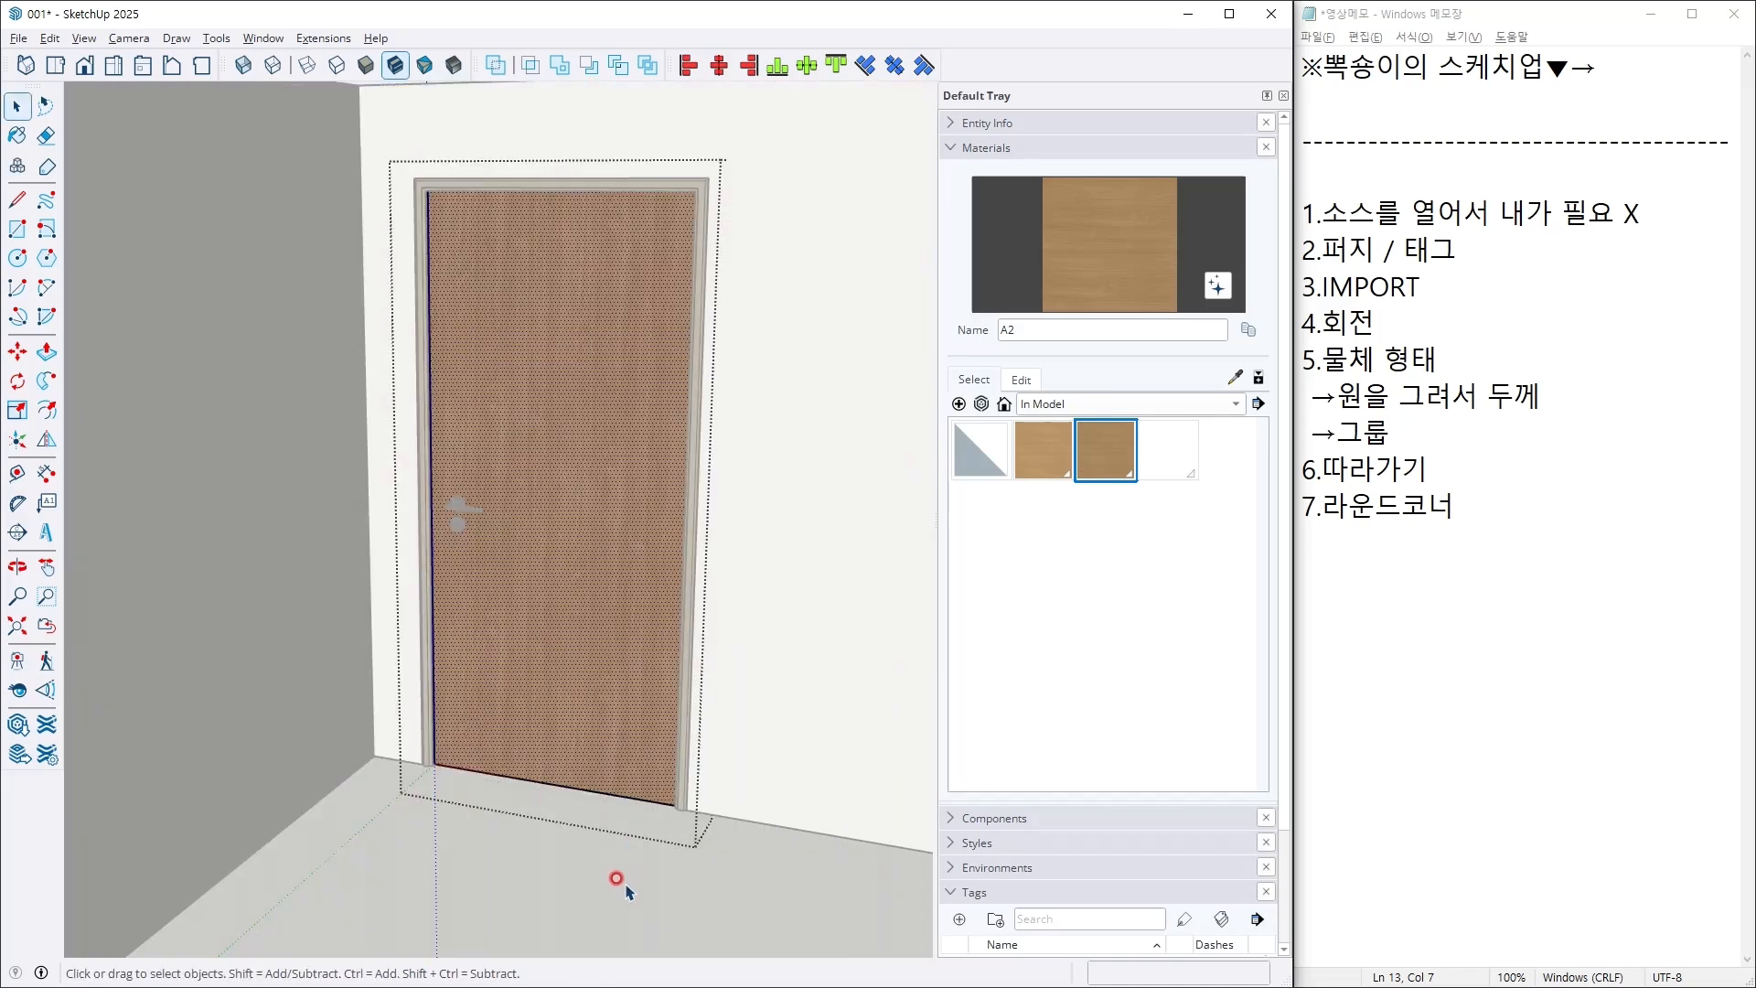
# Step: Open the door frame group, select all its geometry and apply the in-model wood material A to the faces
pyautogui.scroll(2, 352, 102)
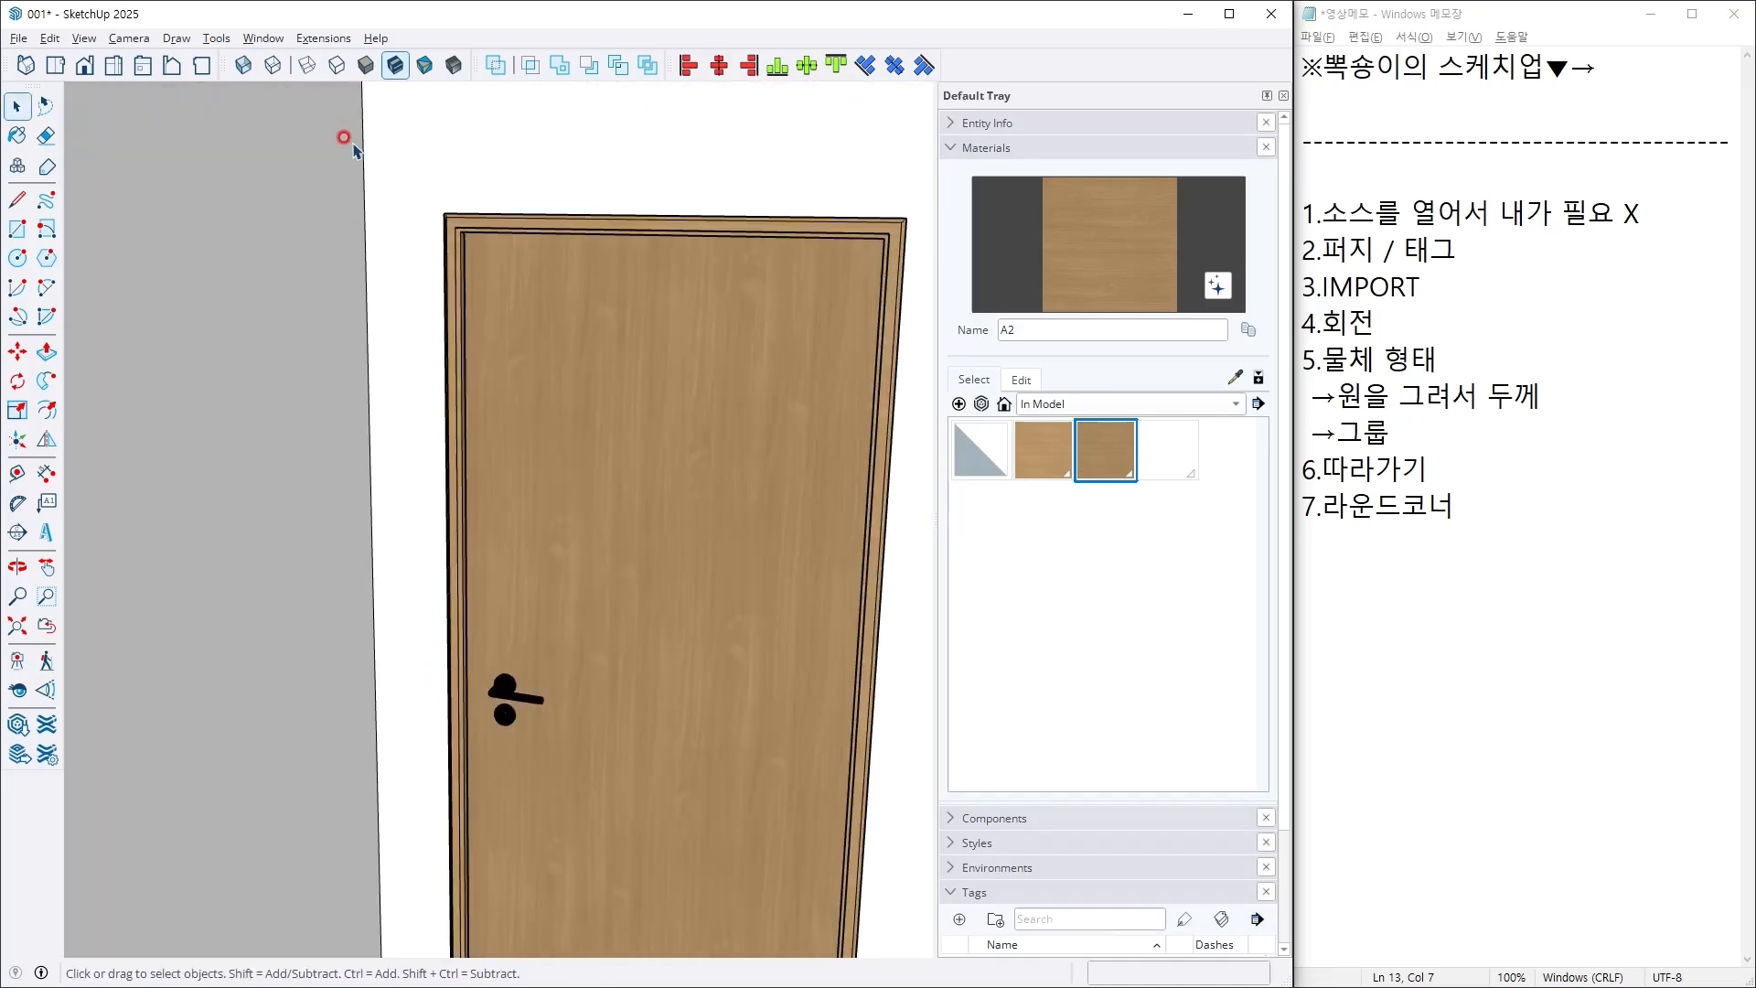
pyautogui.scroll(5, 449, 216)
pyautogui.click(476, 254)
pyautogui.doubleClick(477, 254)
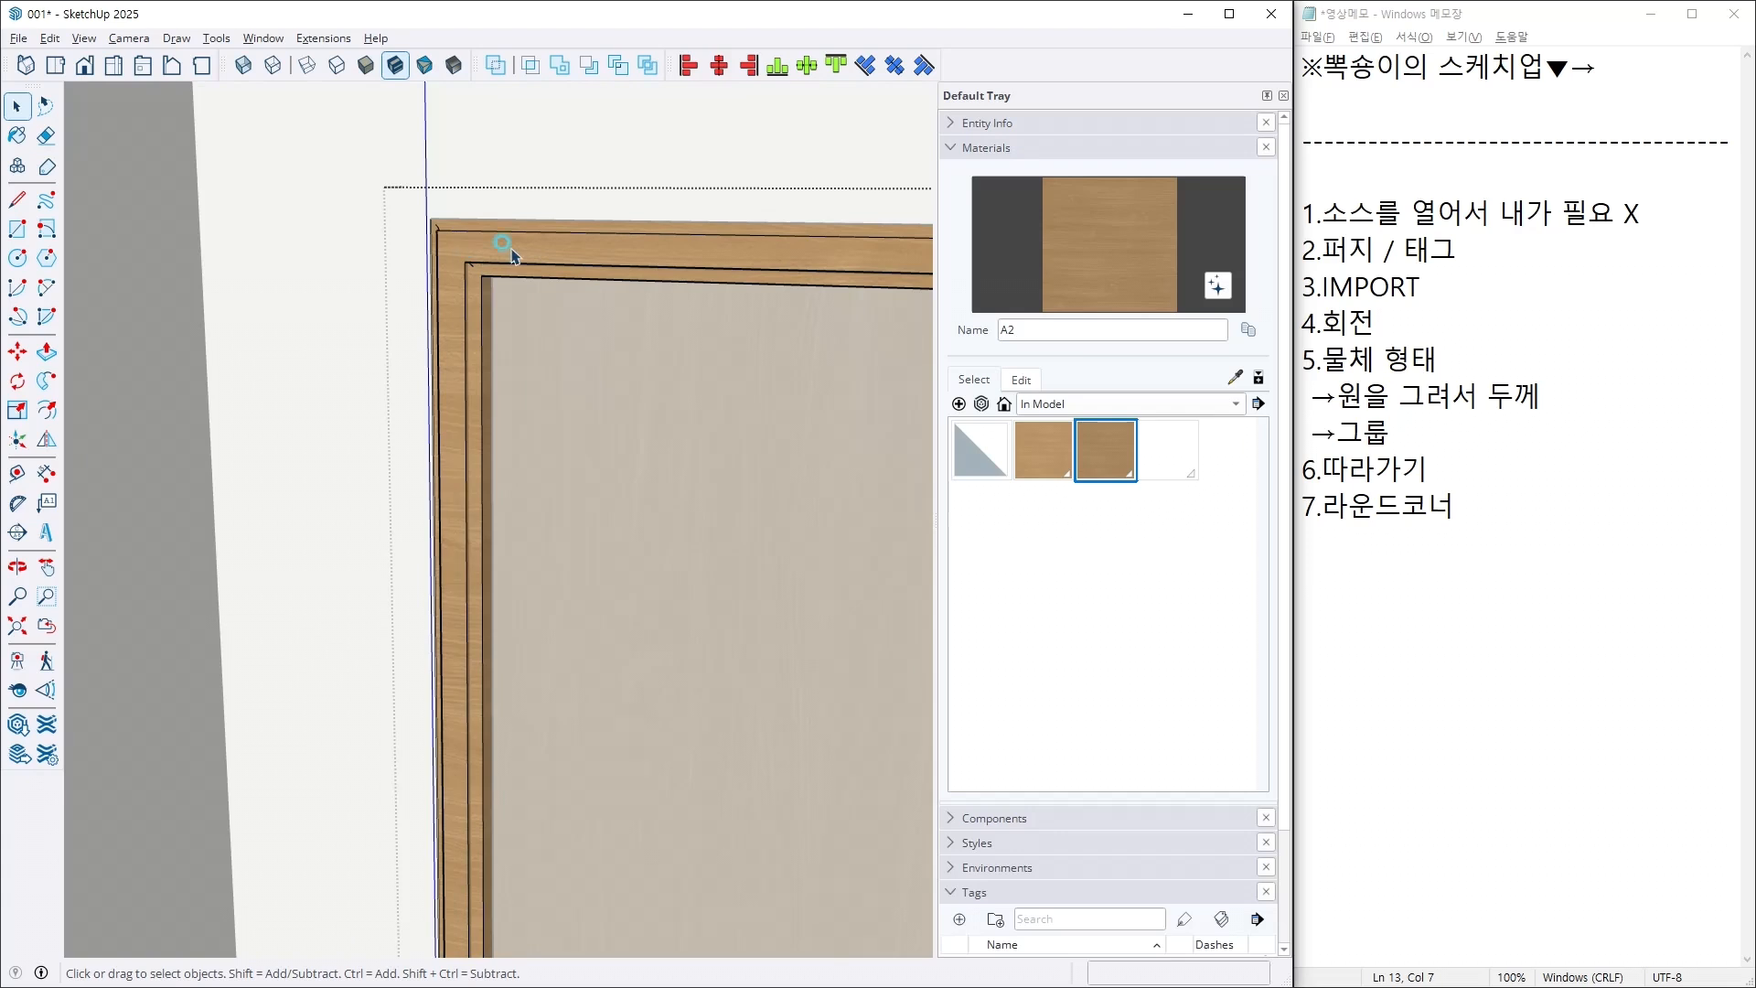
pyautogui.tripleClick(510, 249)
pyautogui.click(1038, 446)
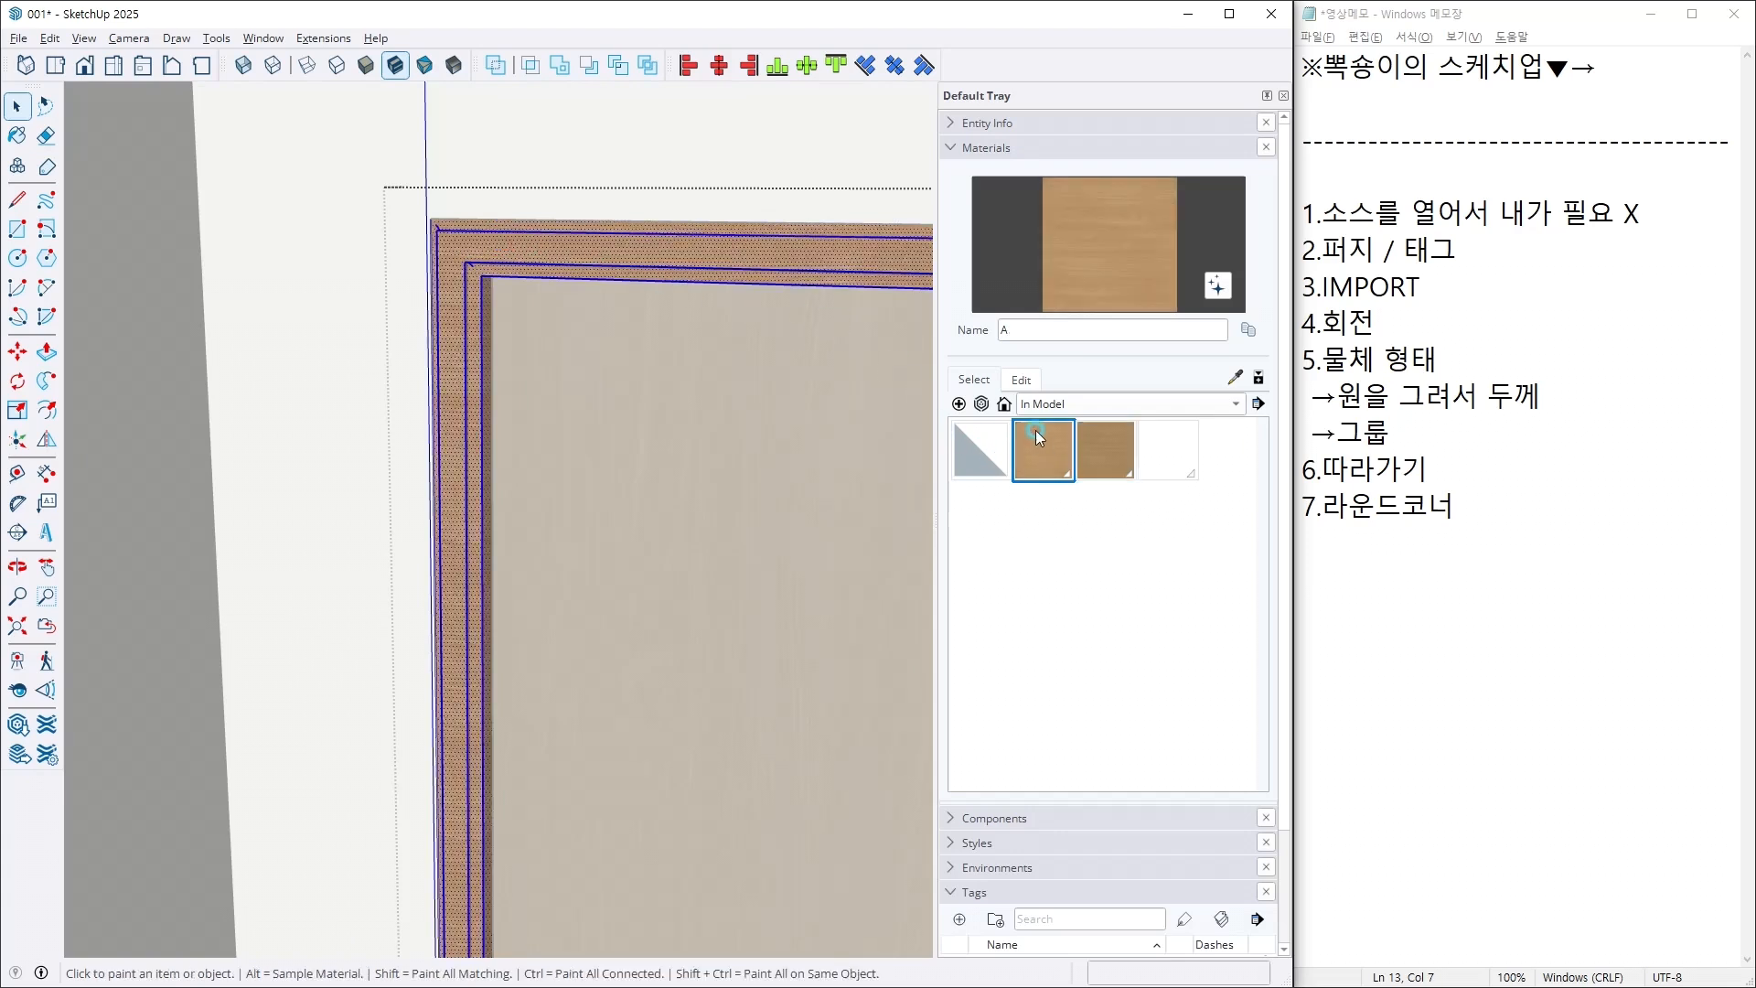
pyautogui.press('space')
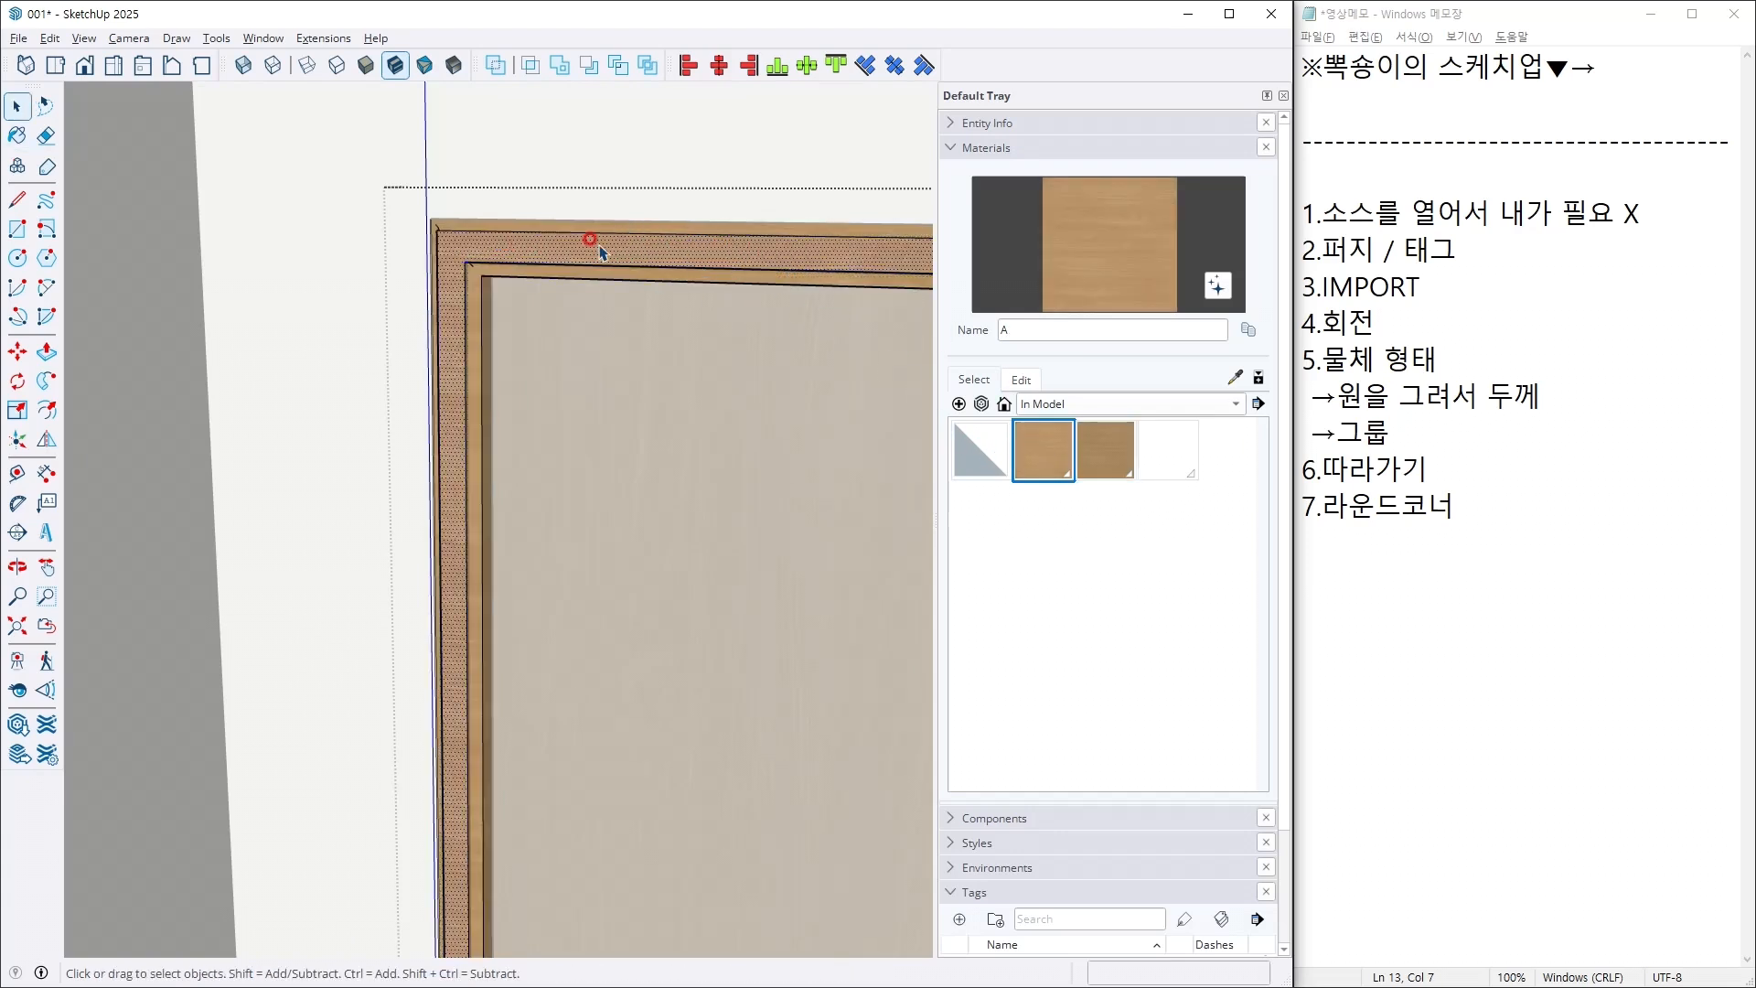
# Step: Rotate the wood texture on the door frame's front face by 90 degrees
pyautogui.rightClick(600, 245)
pyautogui.moveTo(751, 558)
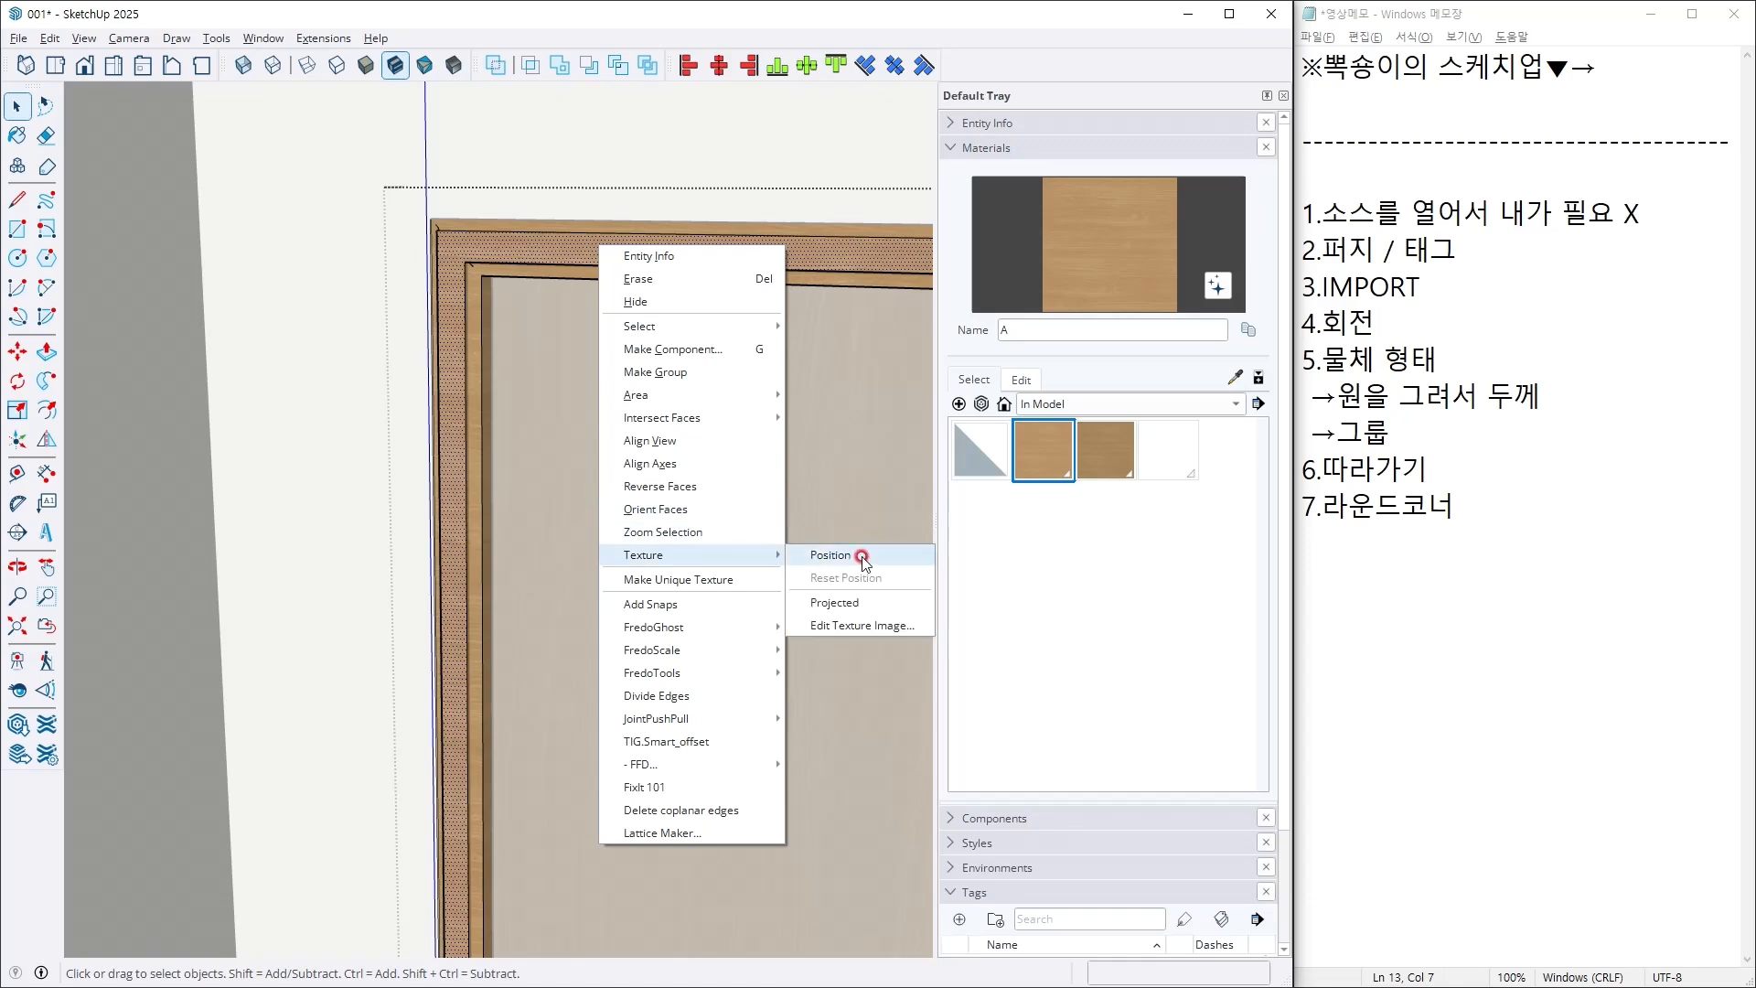
pyautogui.click(901, 554)
pyautogui.scroll(-2, 565, 366)
pyautogui.scroll(1, 460, 702)
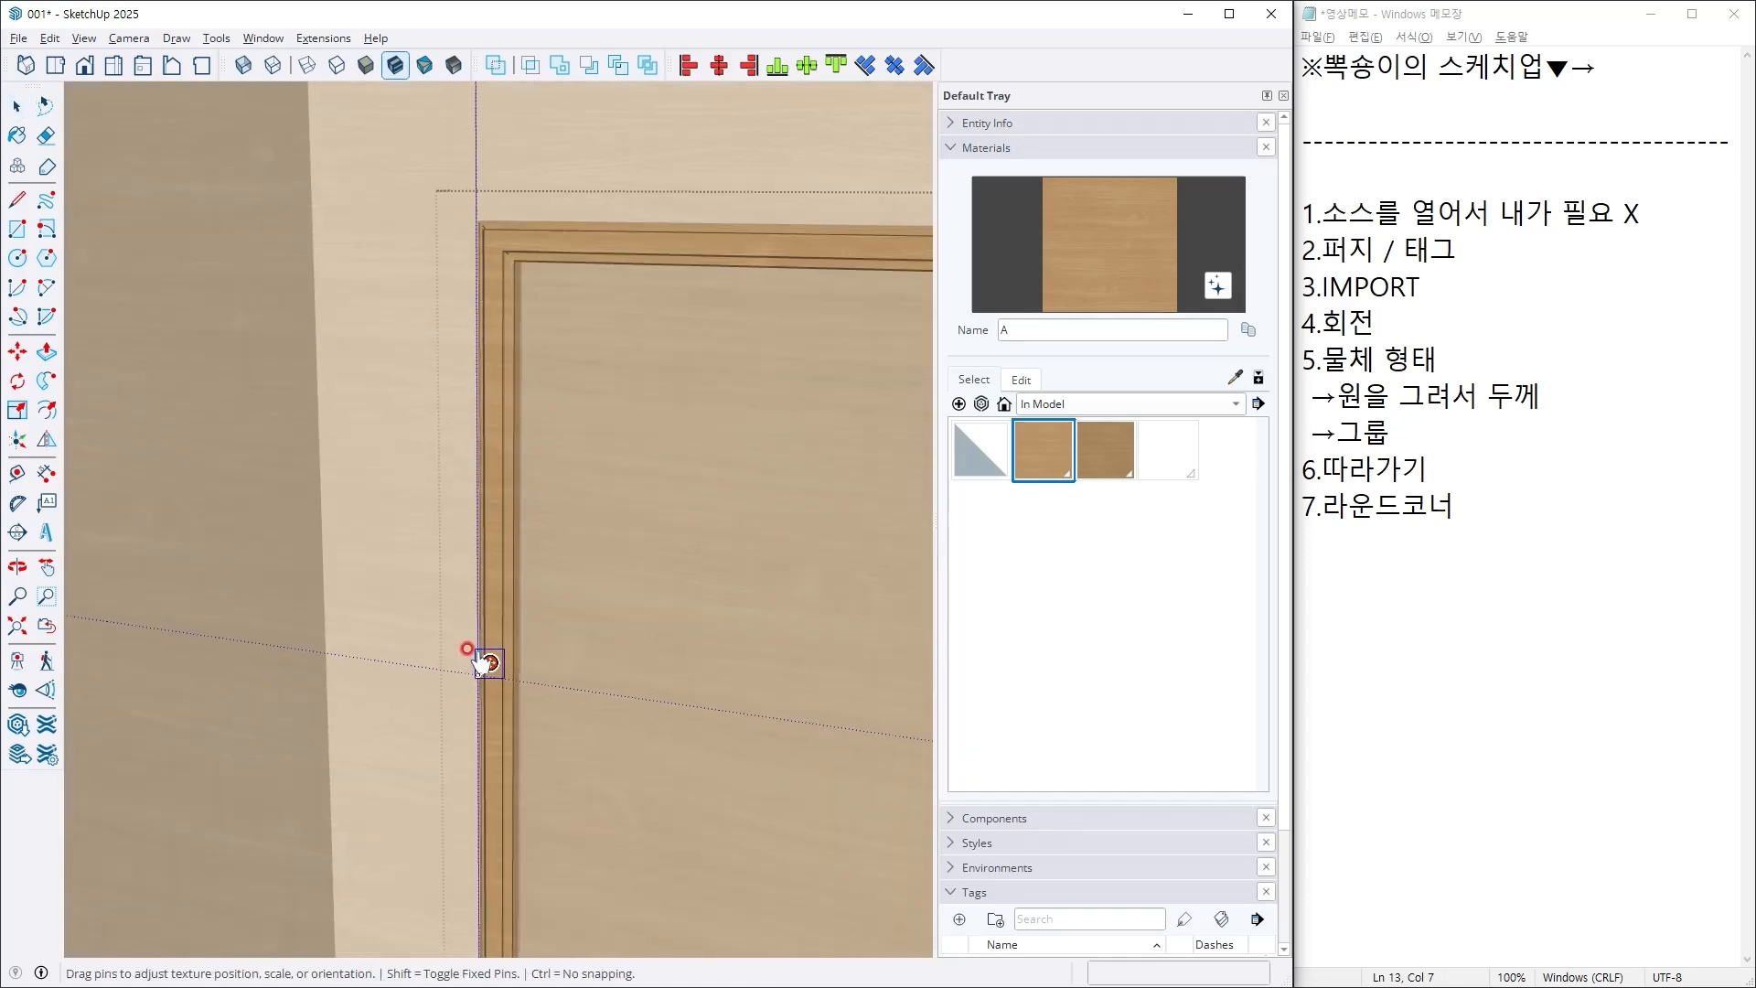
pyautogui.rightClick(487, 665)
pyautogui.moveTo(557, 757)
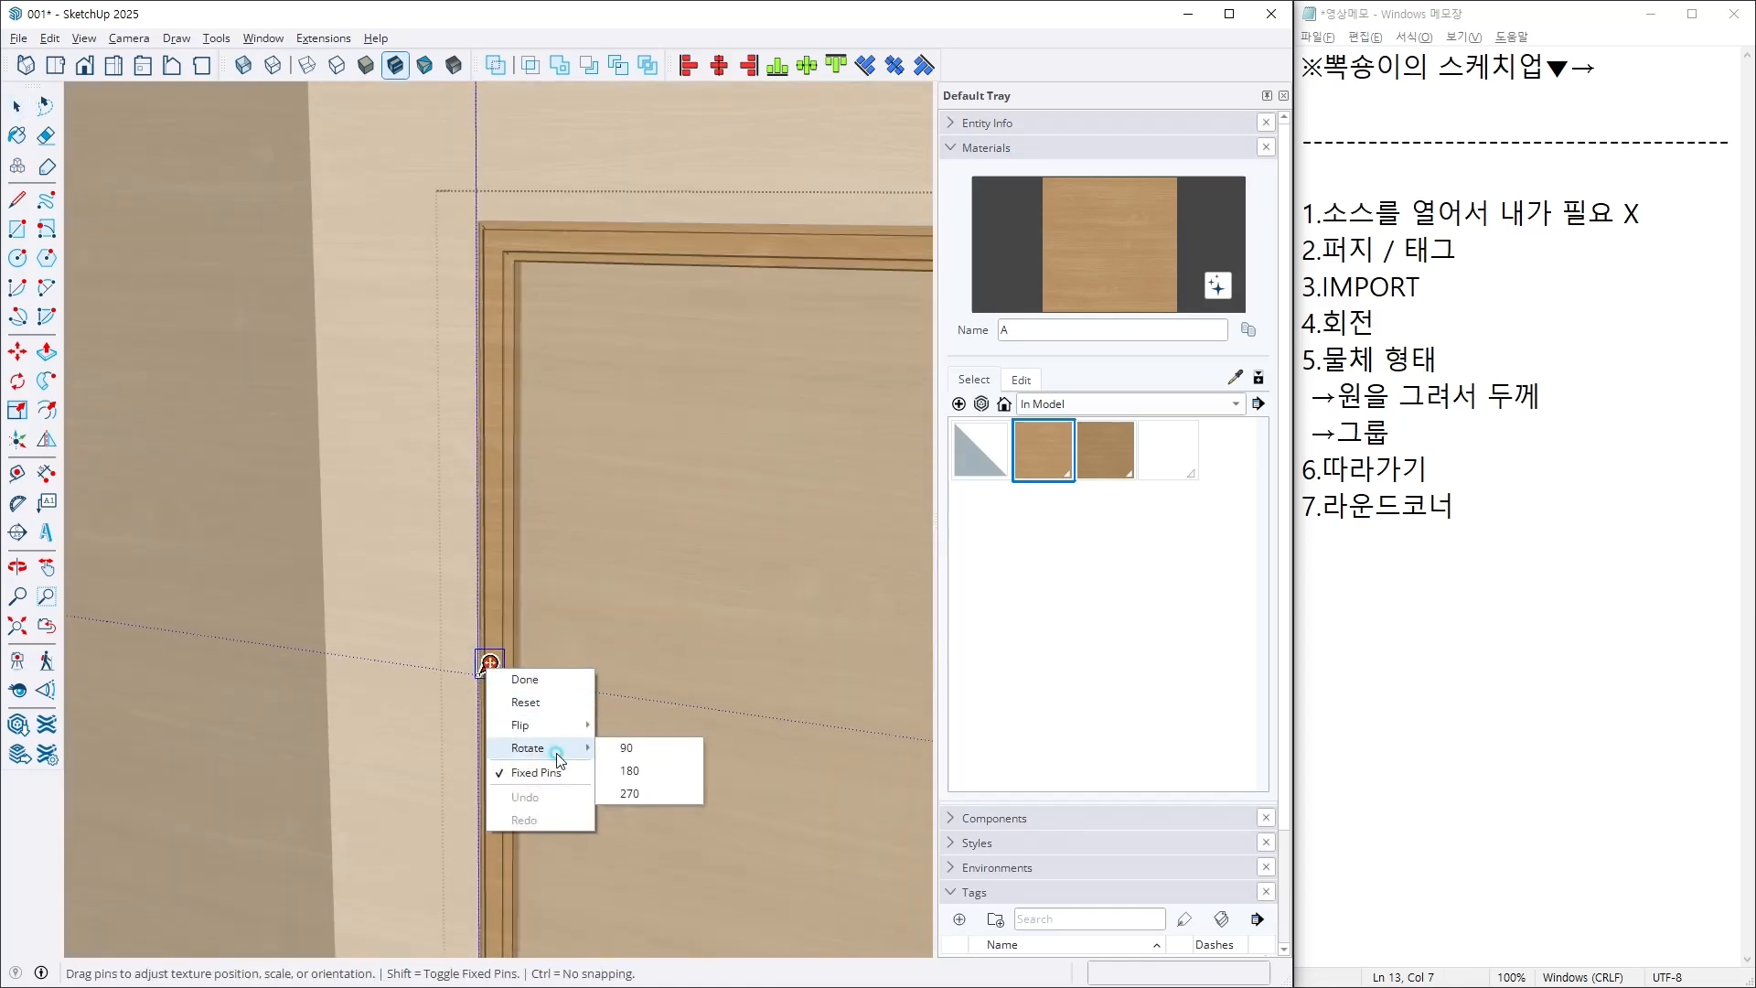
pyautogui.click(621, 746)
pyautogui.press('Return')
# Step: Leave the frame group and examine the wood grain on the door and frame within the room
pyautogui.scroll(-5, 651, 634)
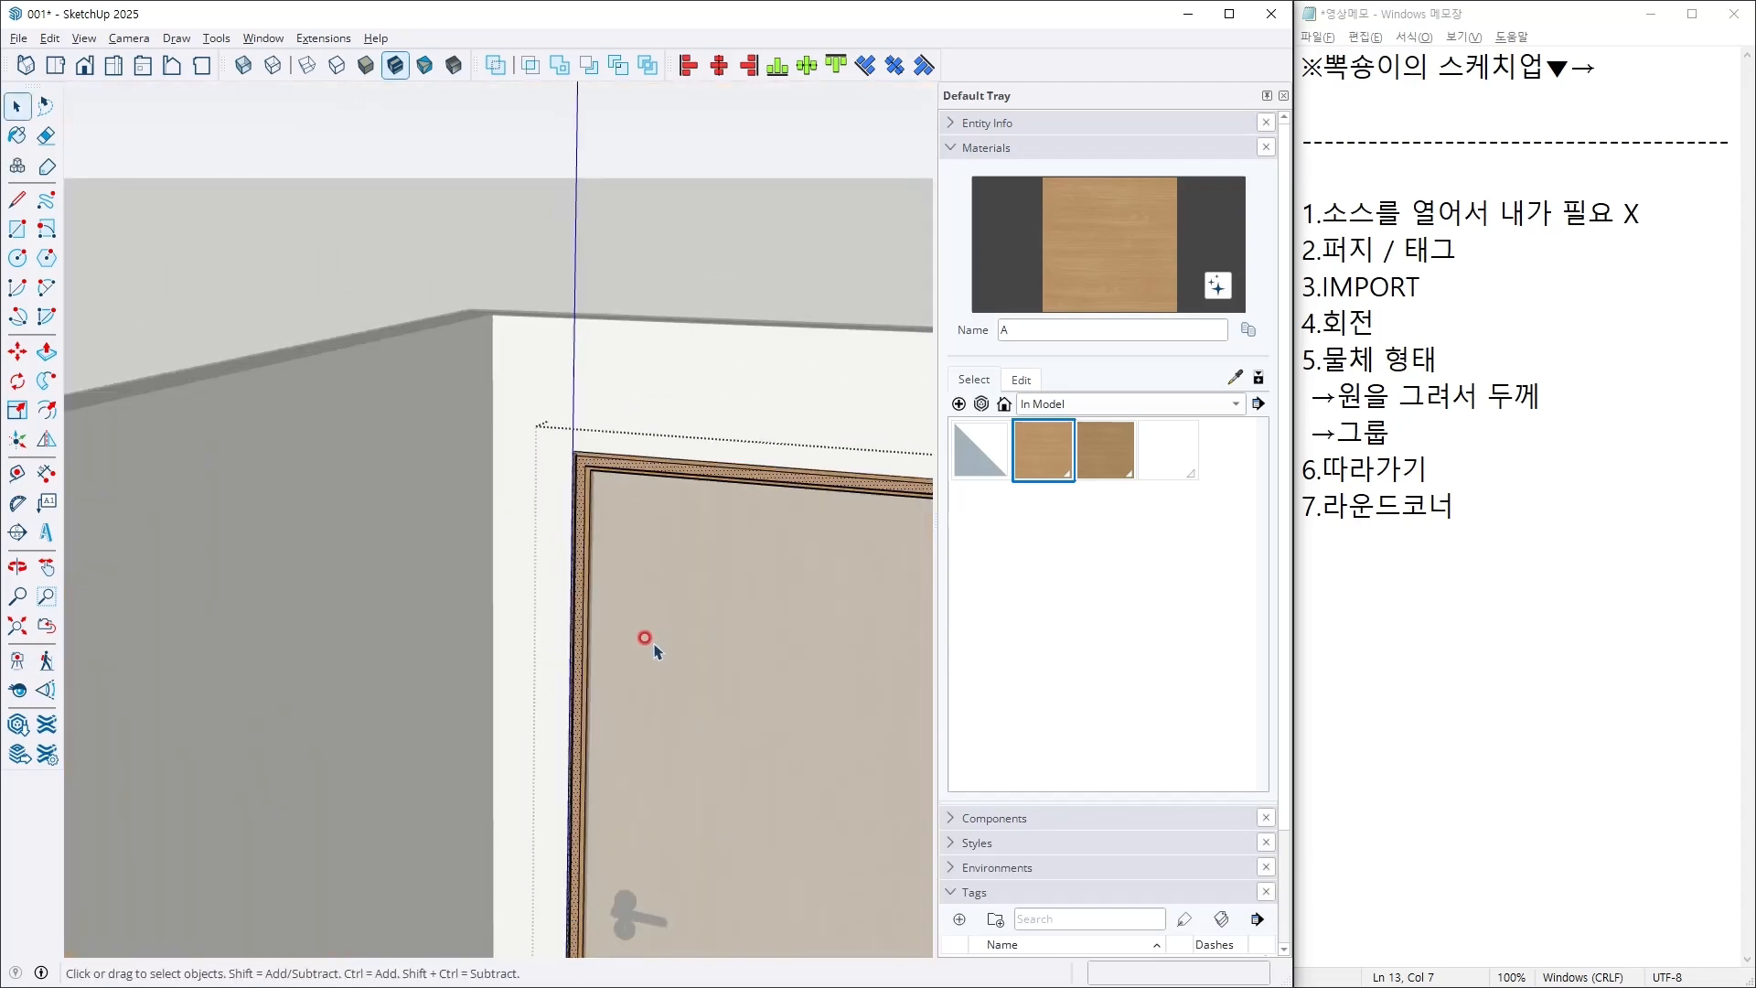
pyautogui.scroll(-3, 658, 615)
pyautogui.scroll(6, 568, 573)
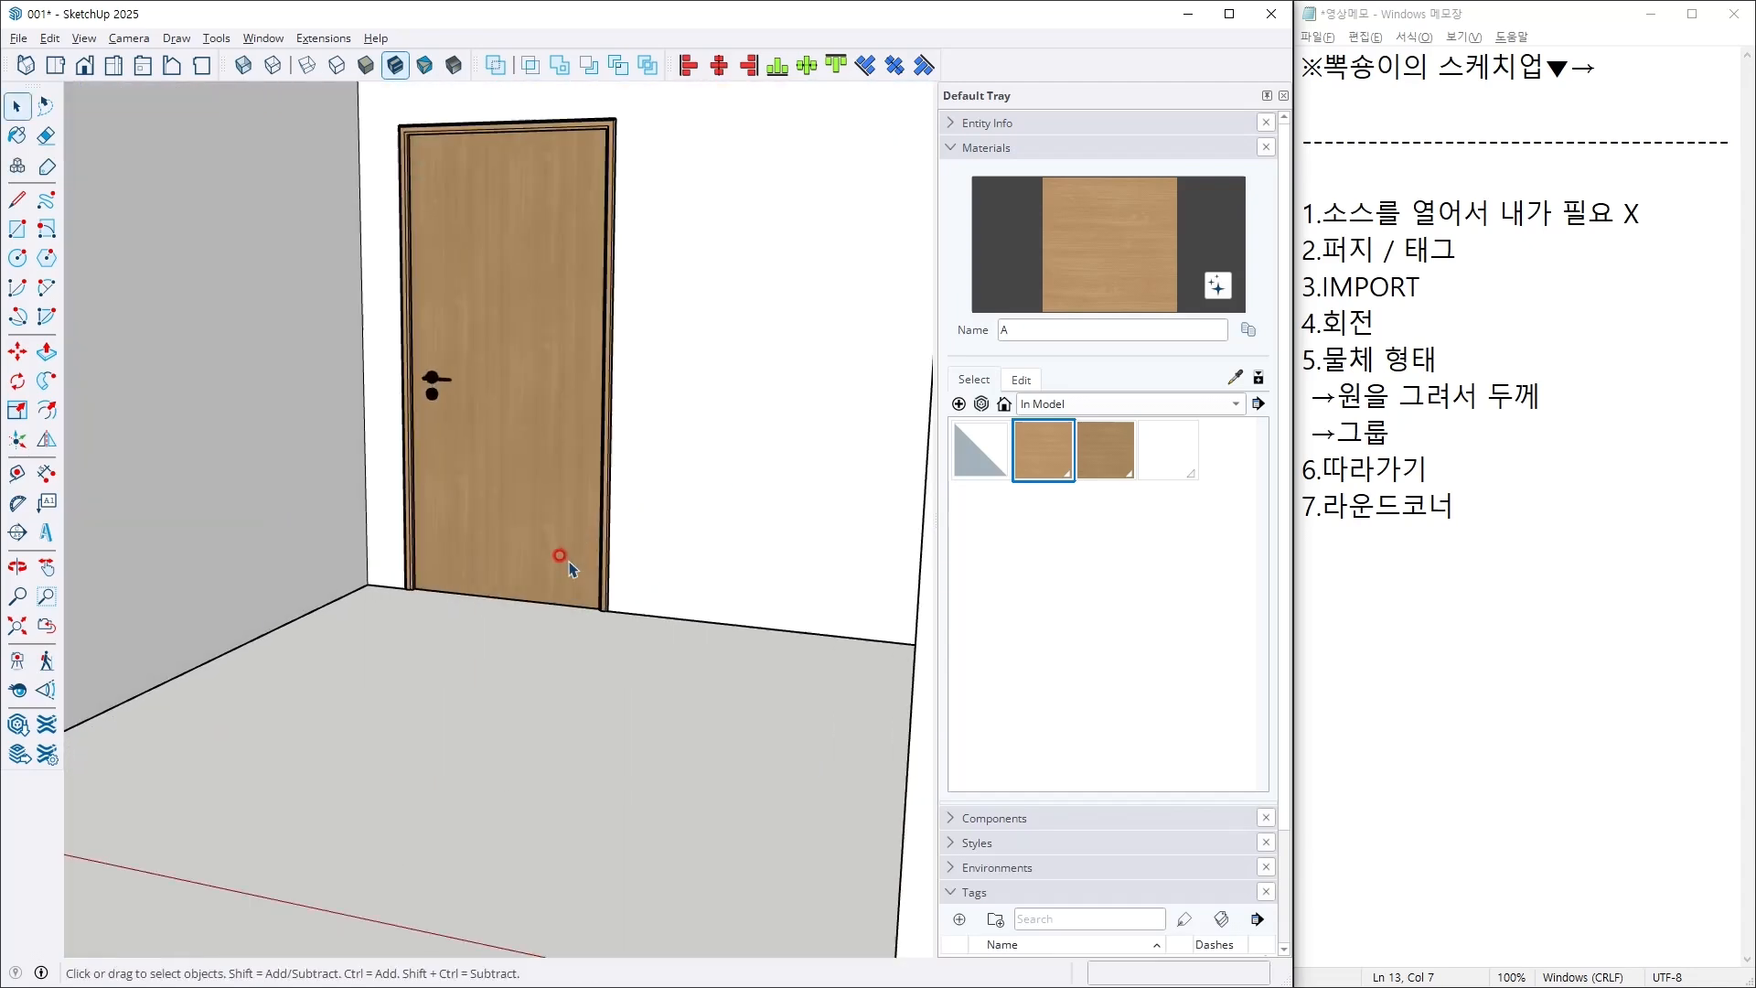
pyautogui.scroll(-6, 631, 590)
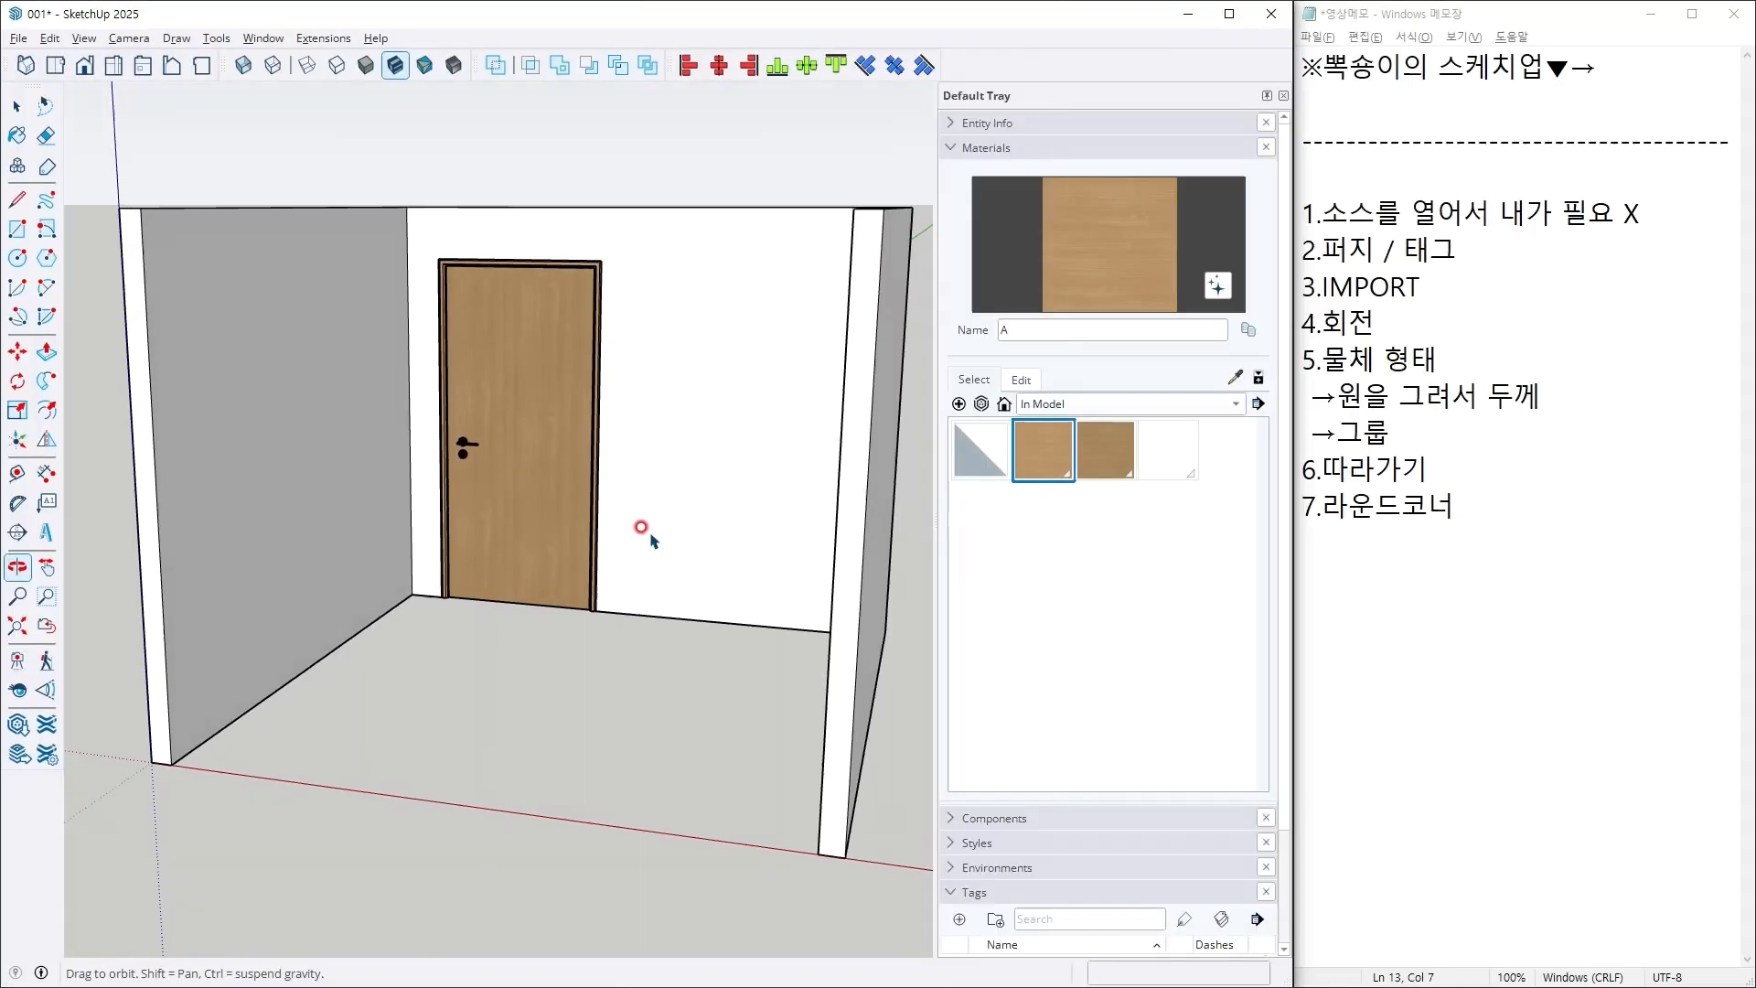
pyautogui.scroll(4, 562, 432)
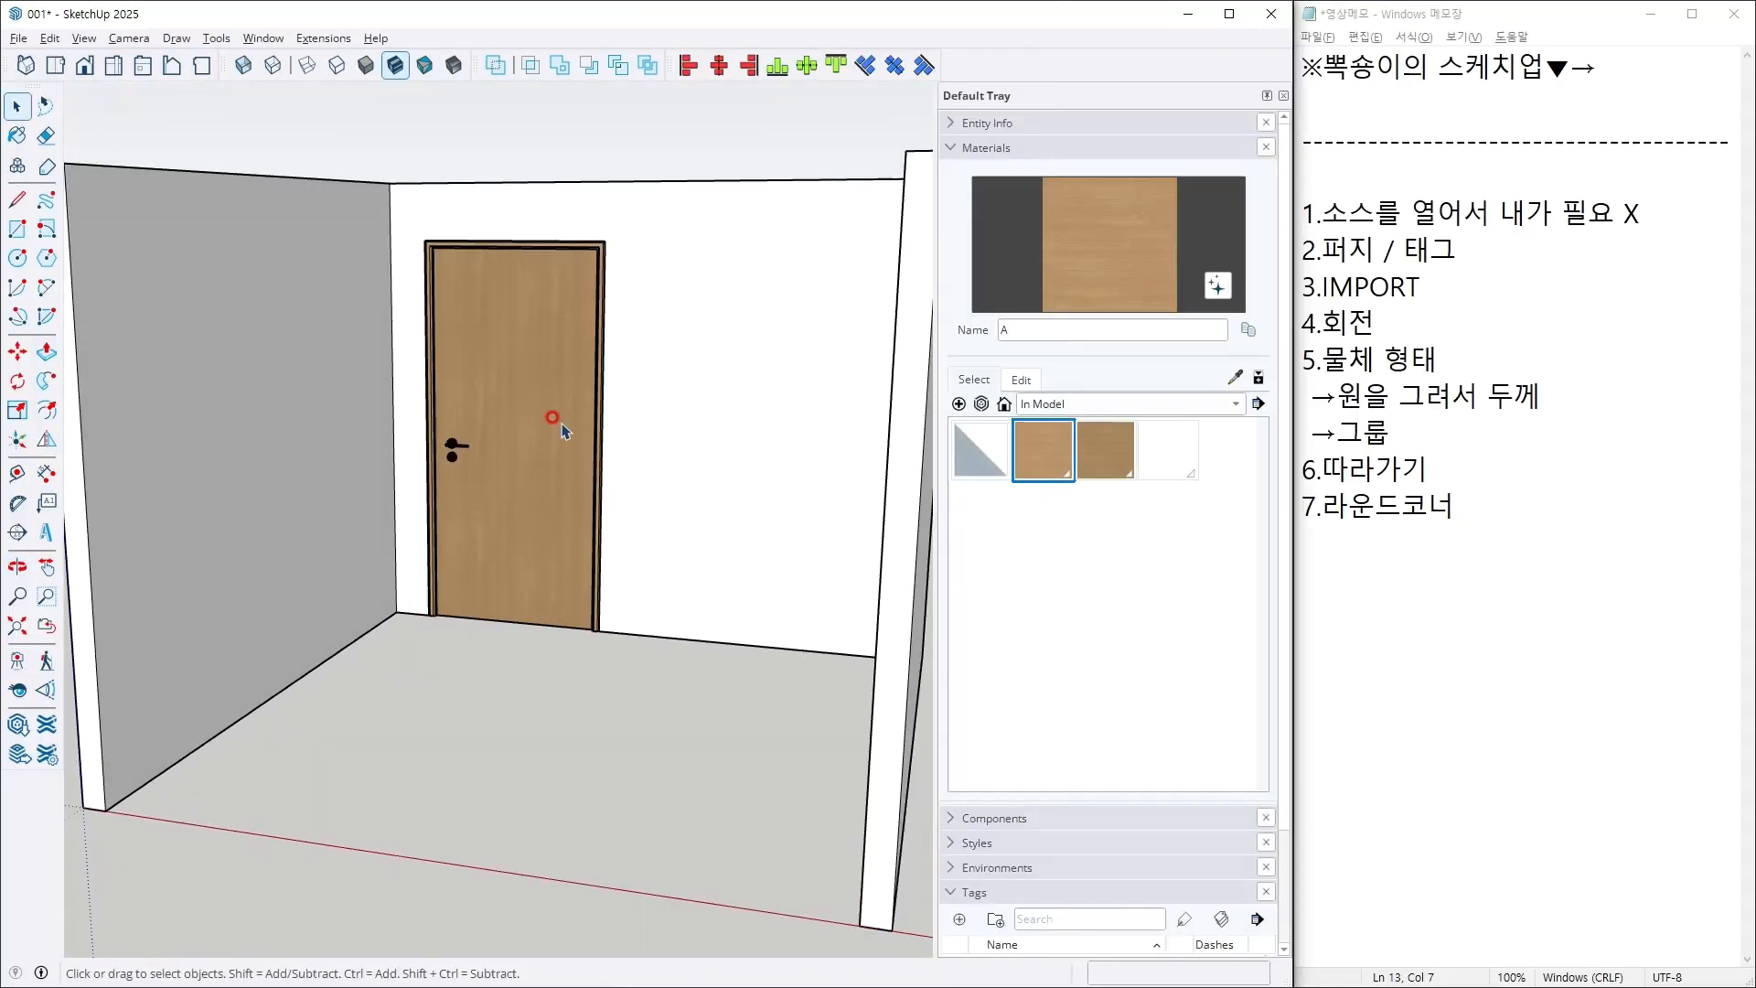
pyautogui.moveTo(620, 608); pyautogui.dragTo(576, 531, button='middle')
pyautogui.scroll(3, 470, 443)
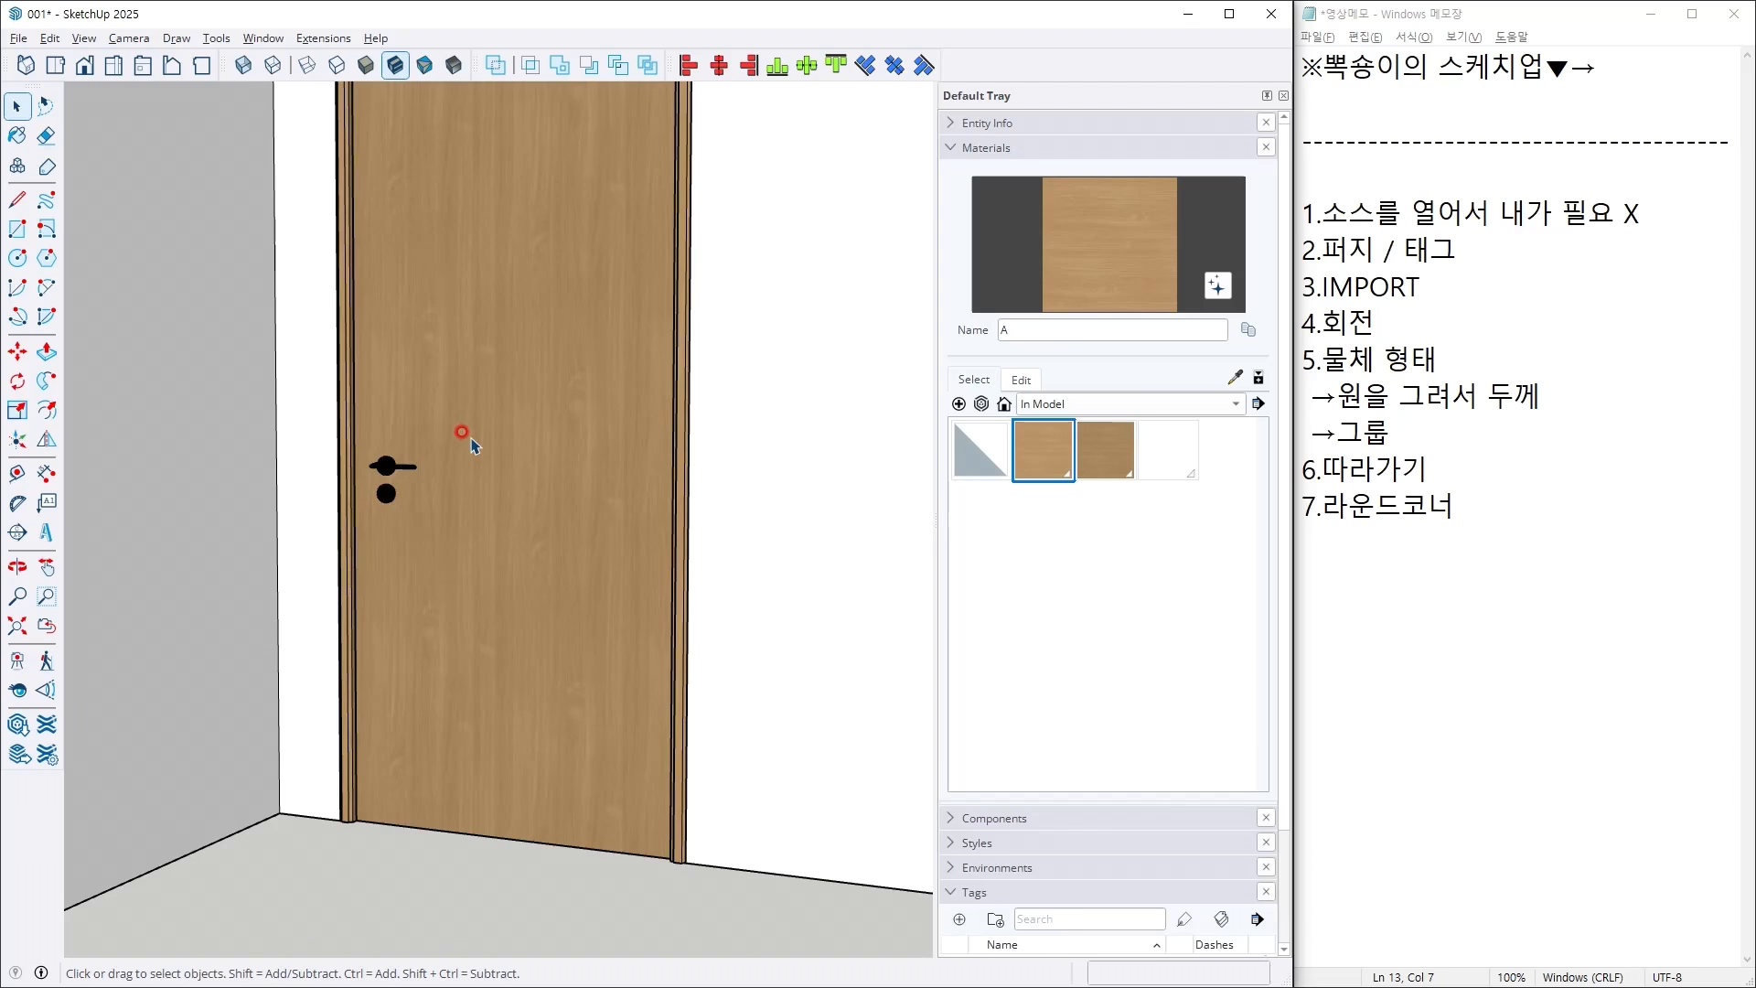
# Step: Switch to the Notepad memo and add the lines "8.고급의 형태 몇가지" and "9.강화도어 / 슬라이딩"
pyautogui.click(1563, 531)
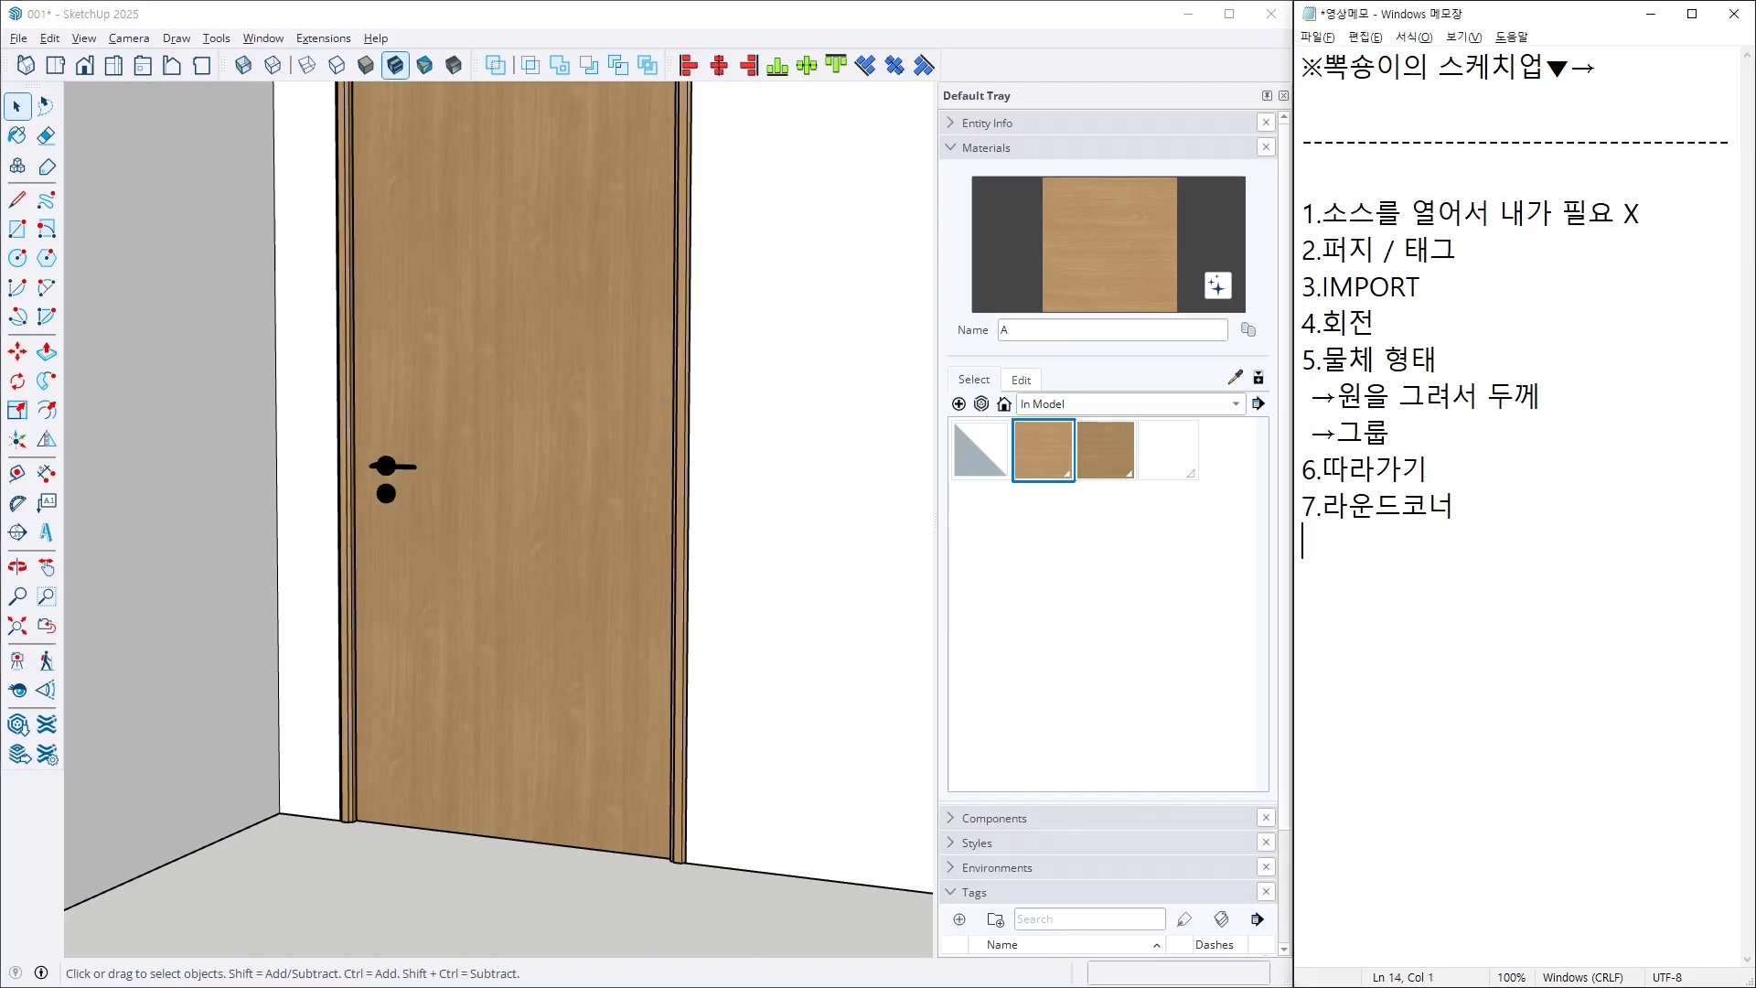
pyautogui.write('8')
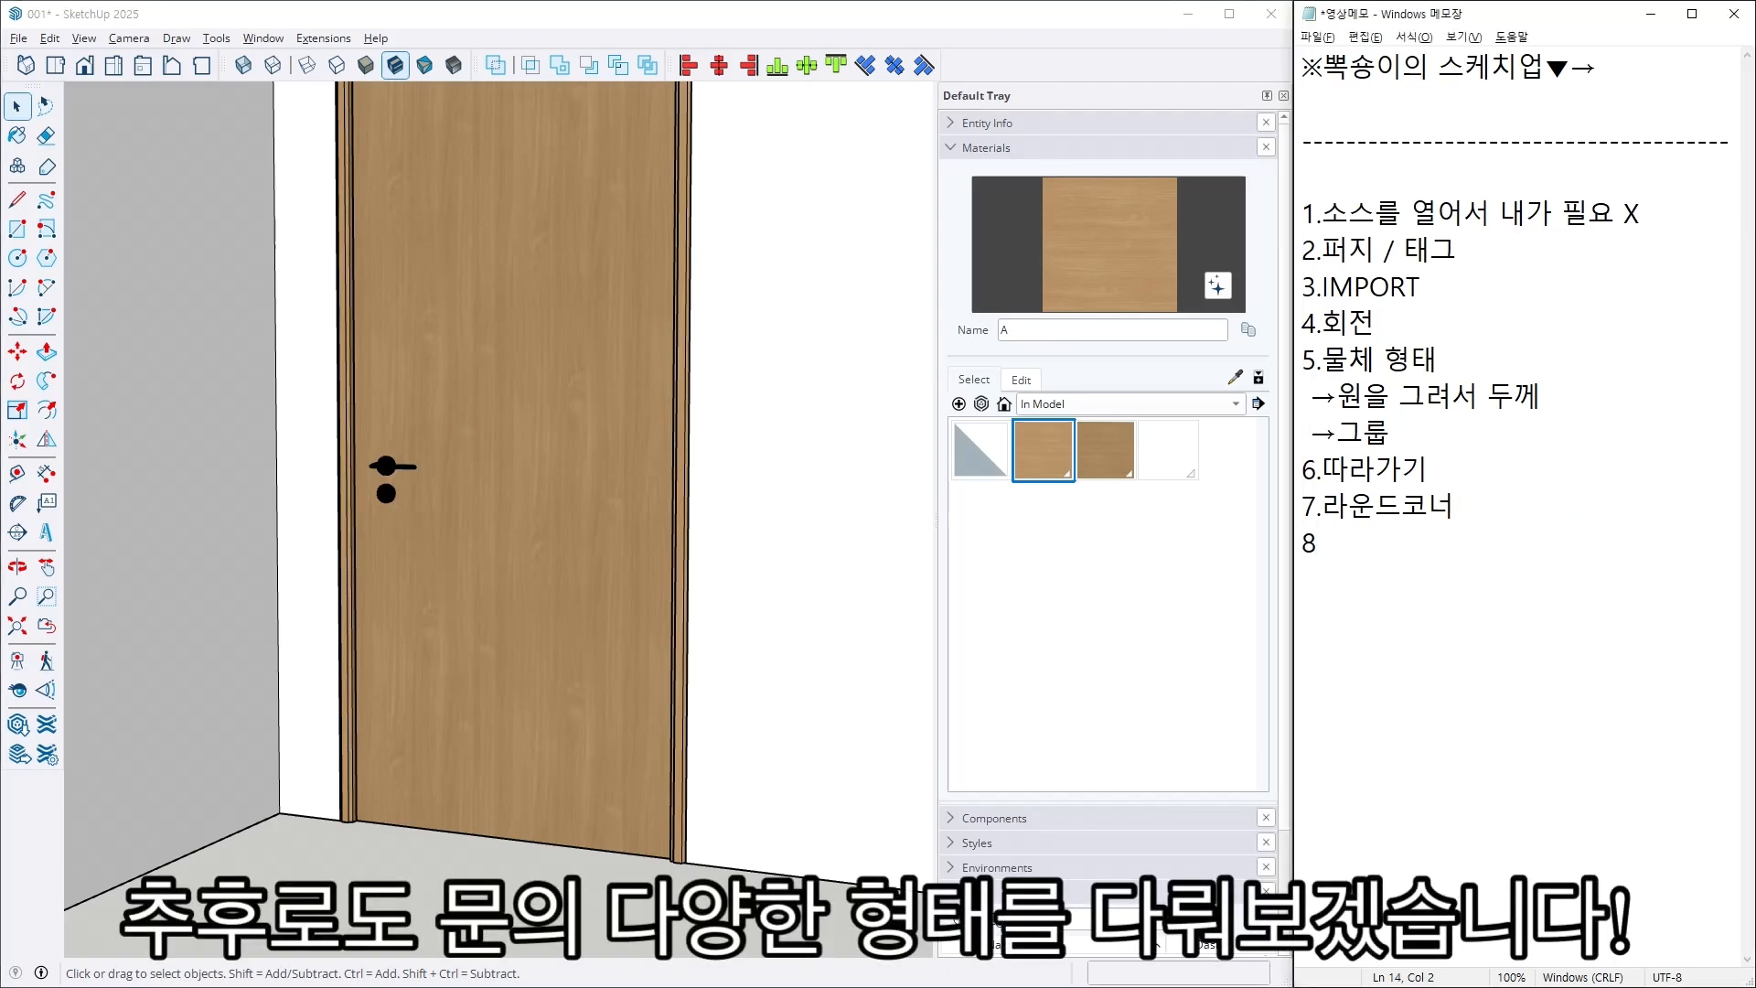
pyautogui.write('.고급의 형태 ㅁ')
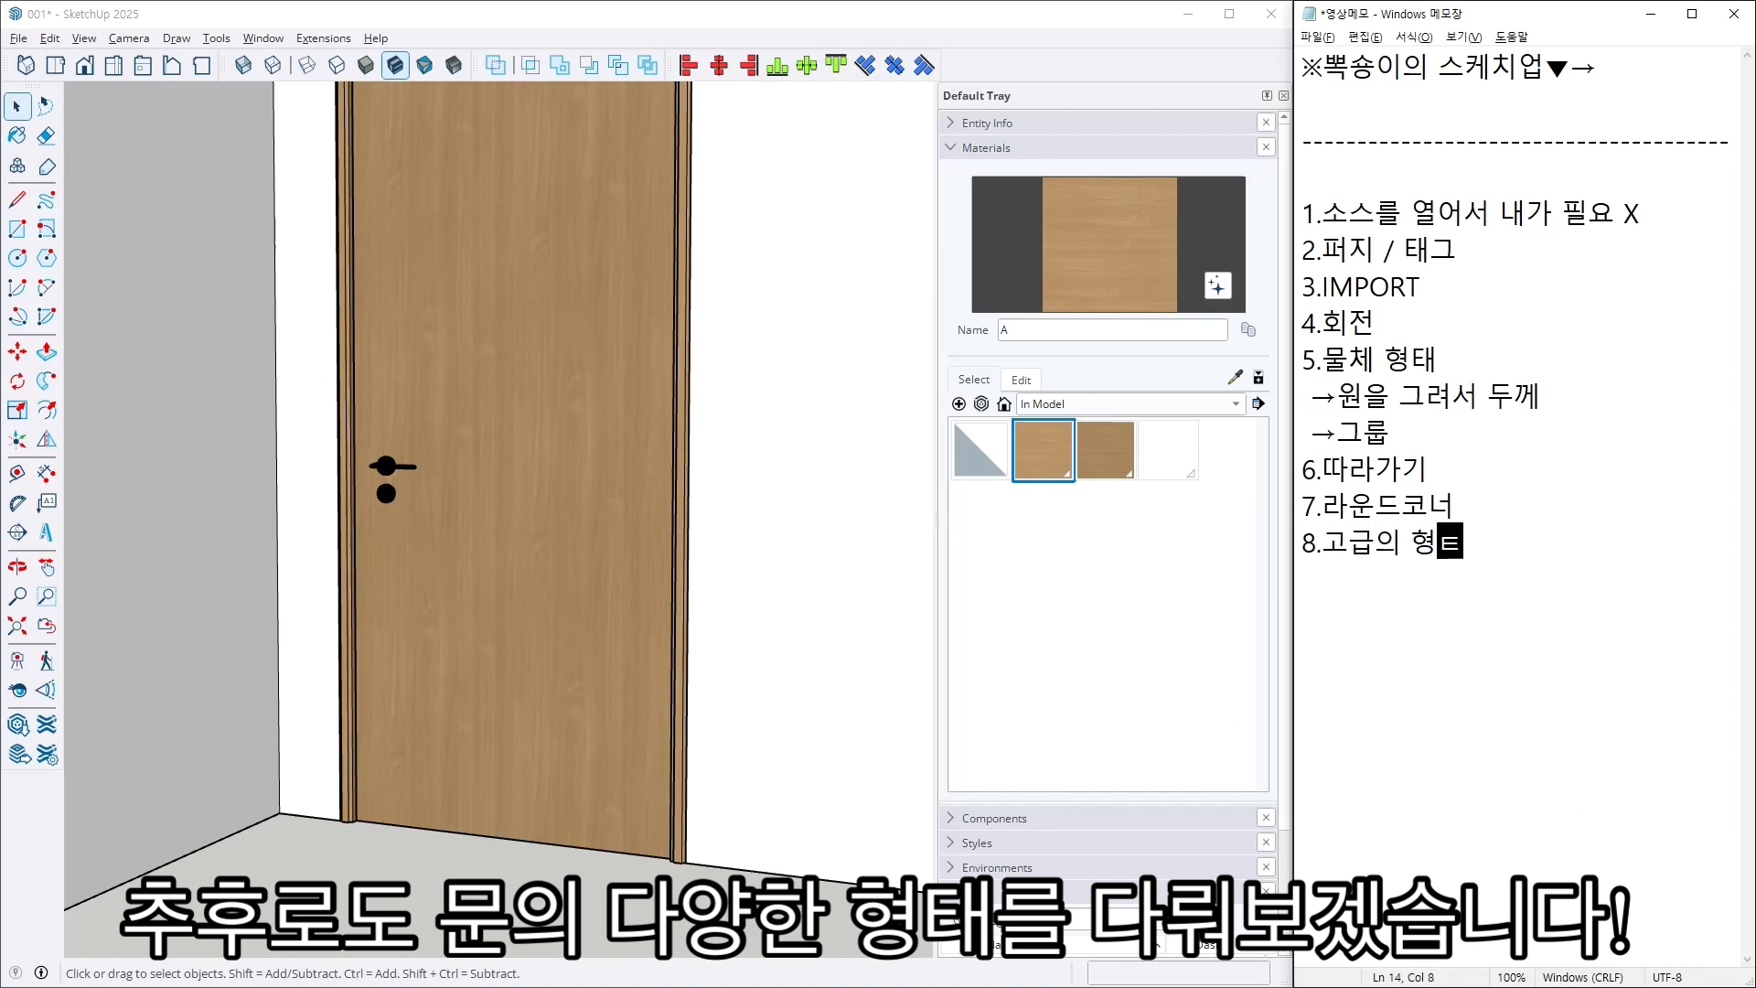
pyautogui.write('몇가지')
pyautogui.press('Return')
pyautogui.write('9')
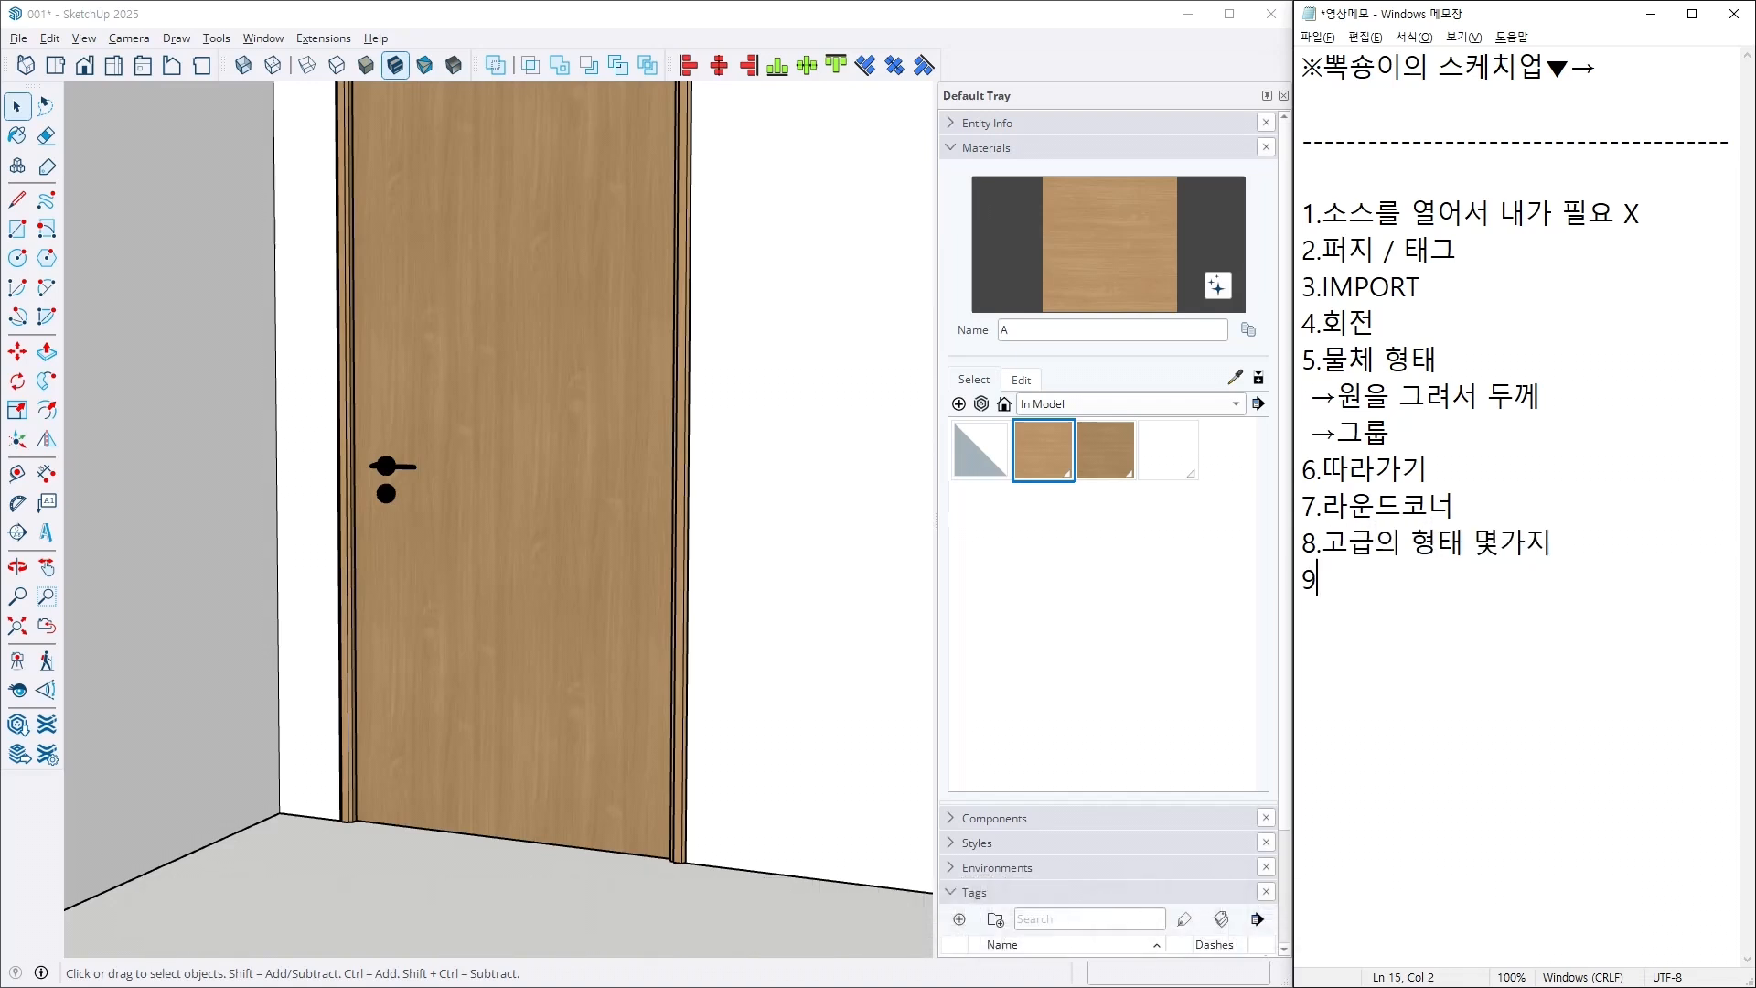
pyautogui.write('.가ㅇ화도 /')
pyautogui.press('BackSpace')
pyautogui.press('BackSpace')
pyautogui.press('BackSpace')
pyautogui.write('어 / 슬라이딩')
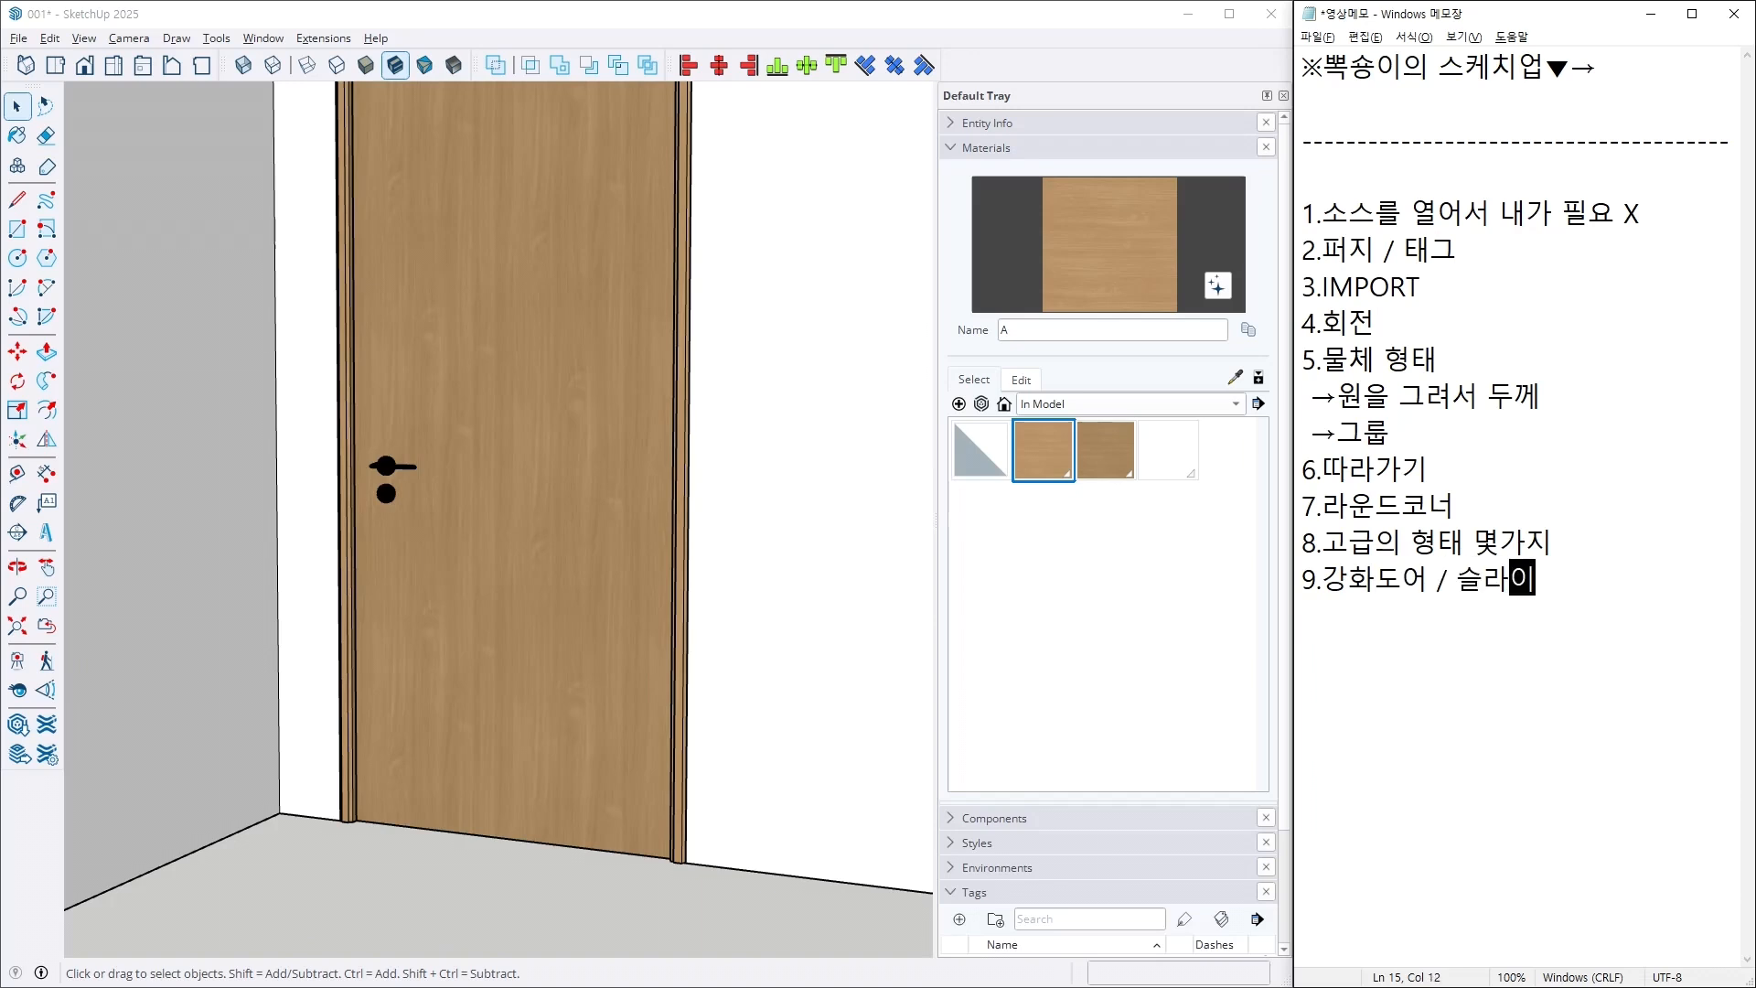